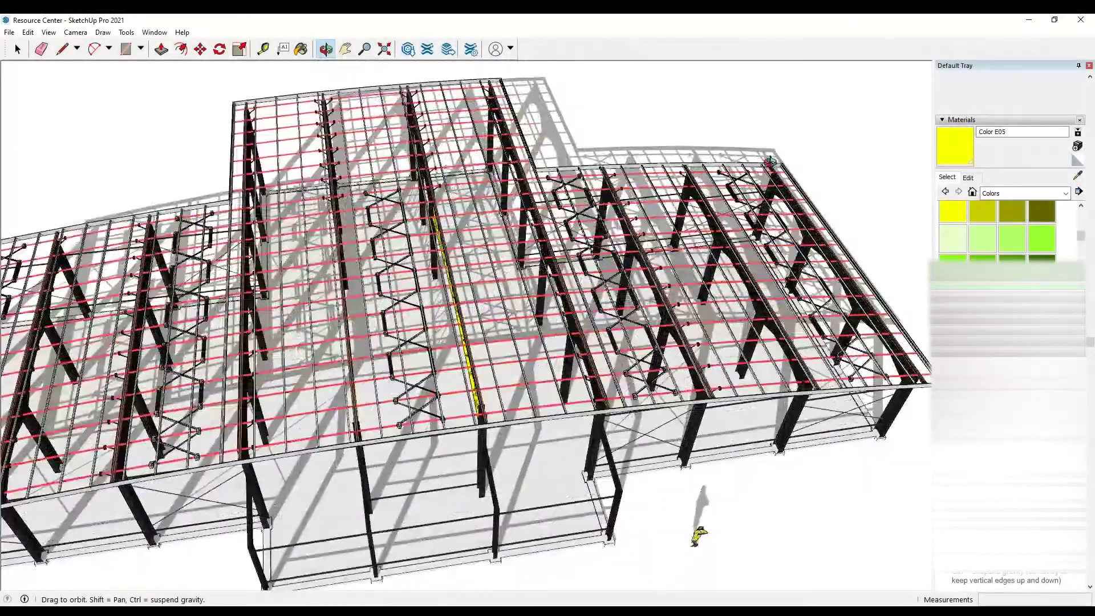
Orbit and zoom in to a near-ground view of the warehouse columns
drag(769, 162, 679, 151)
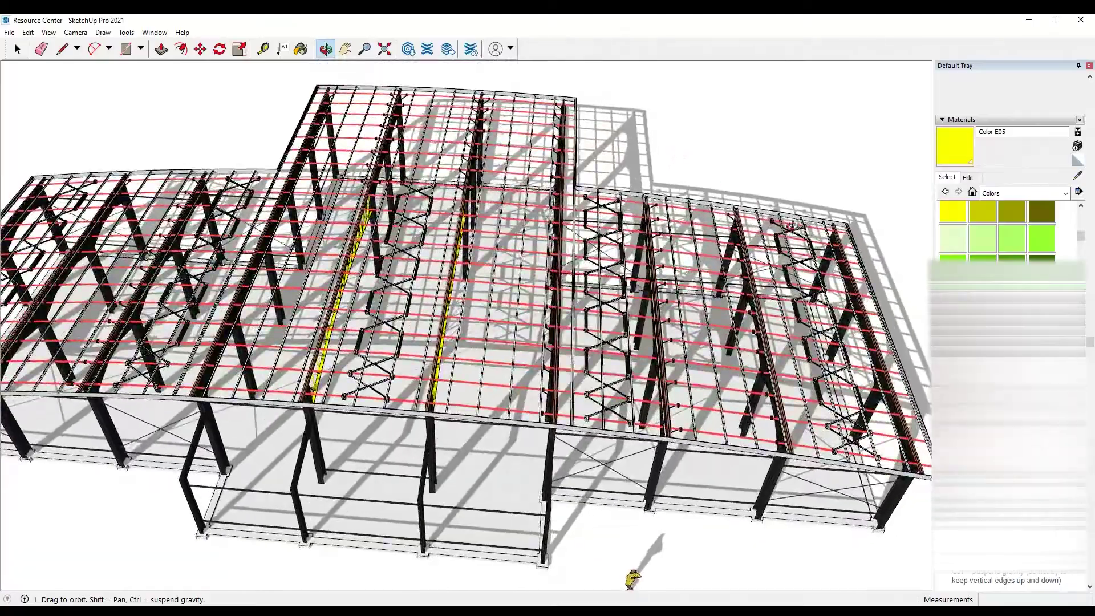
drag(656, 160, 581, 176)
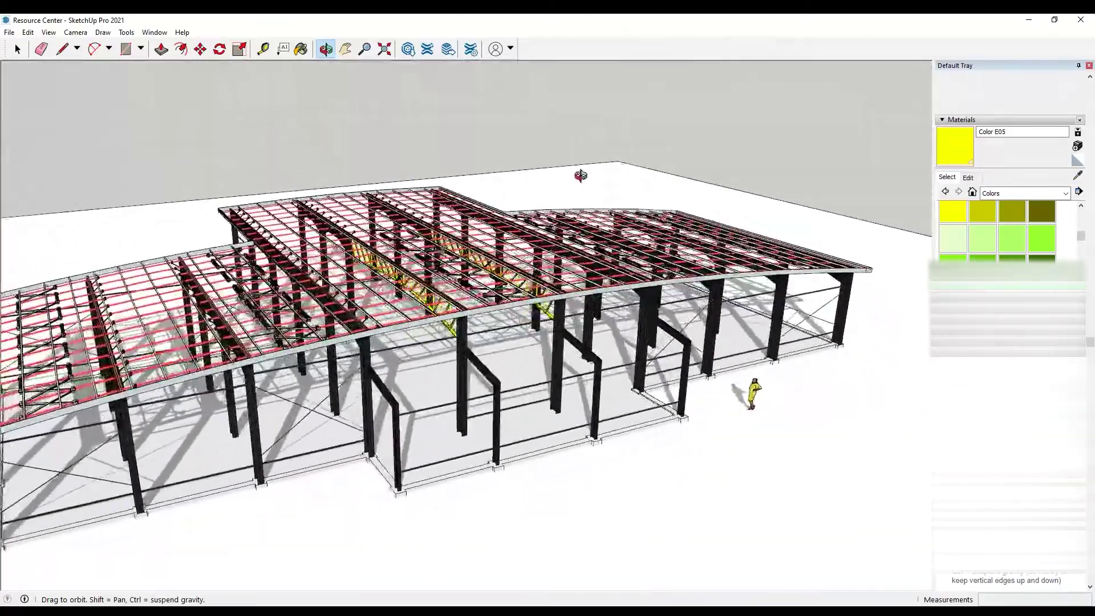
mouse_move(580, 176)
mouse_down()
mouse_move(549, 240)
mouse_move(581, 213)
mouse_up()
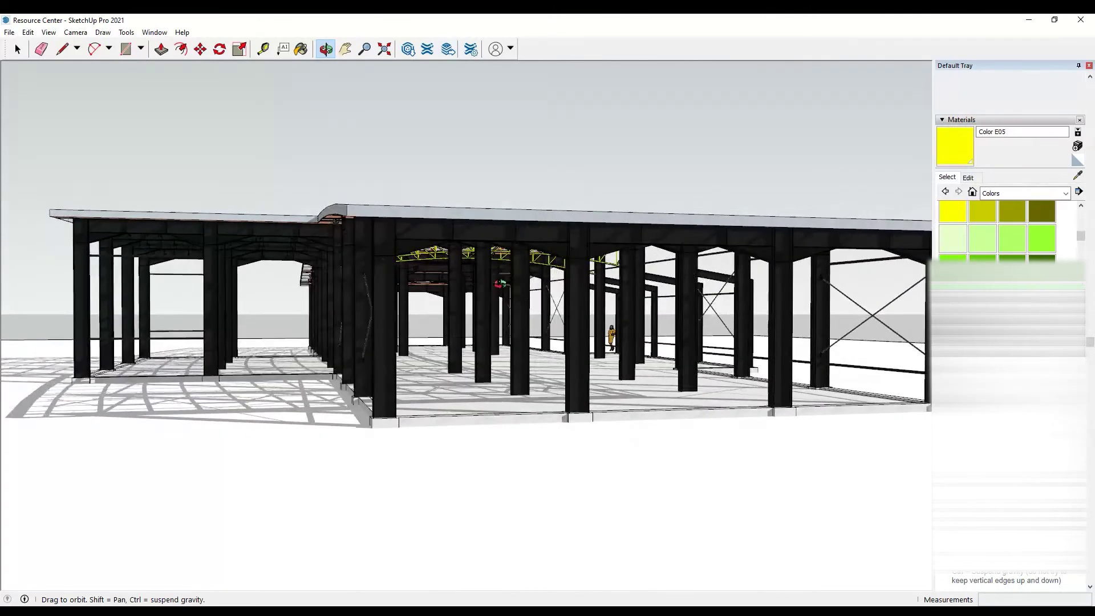
middle_drag(492, 281, 540, 291)
scroll(504, 296, up, 2)
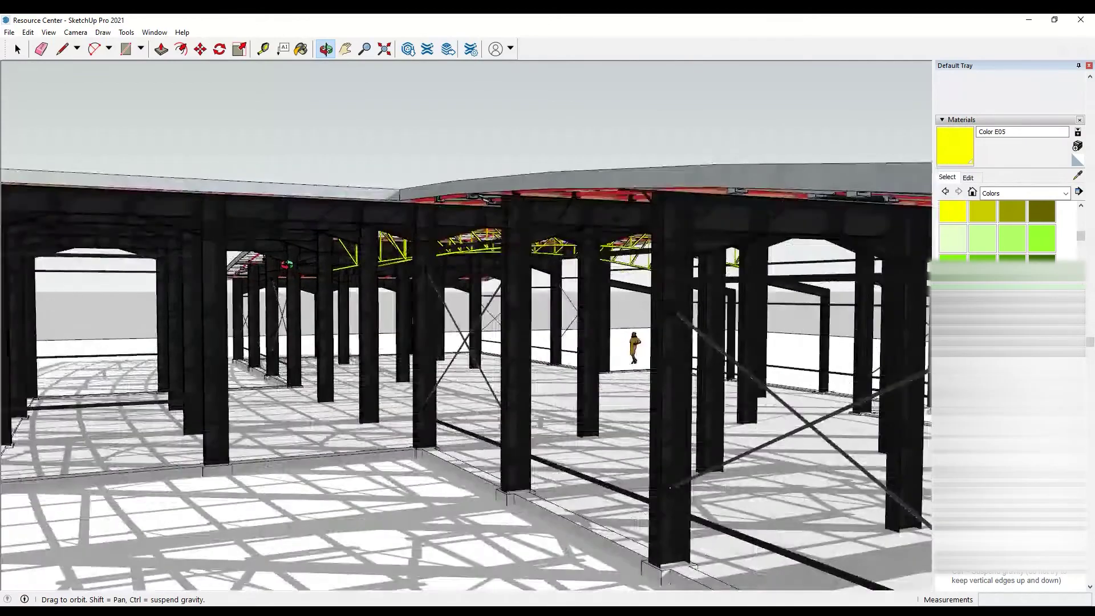
scroll(505, 296, up, 2)
scroll(504, 296, up, 2)
scroll(505, 296, up, 2)
scroll(505, 295, up, 2)
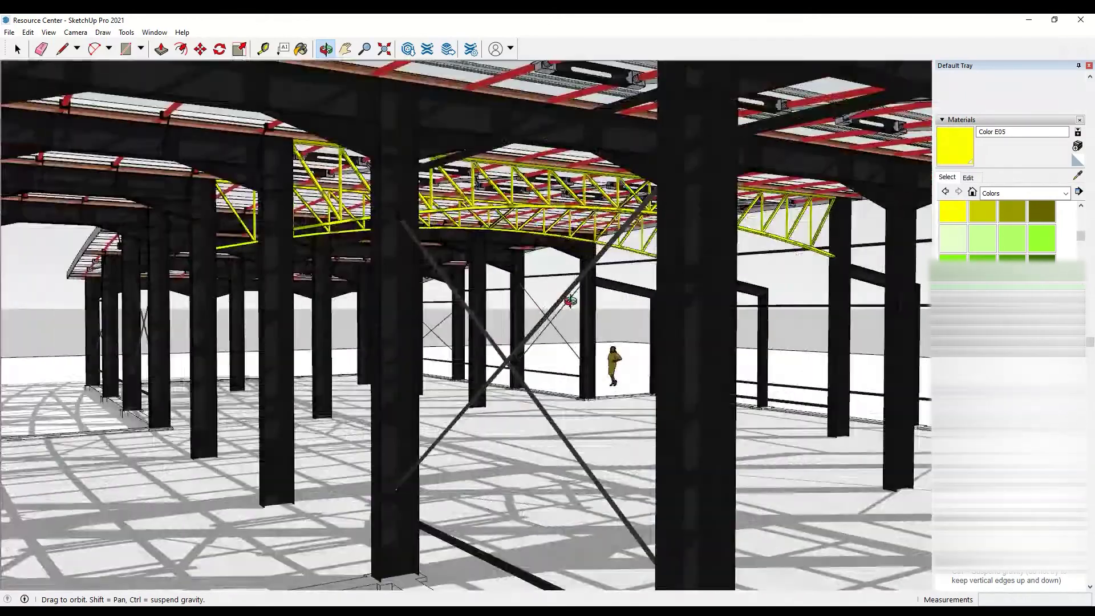
scroll(530, 297, up, 2)
scroll(570, 299, up, 2)
scroll(610, 301, up, 2)
scroll(610, 302, up, 2)
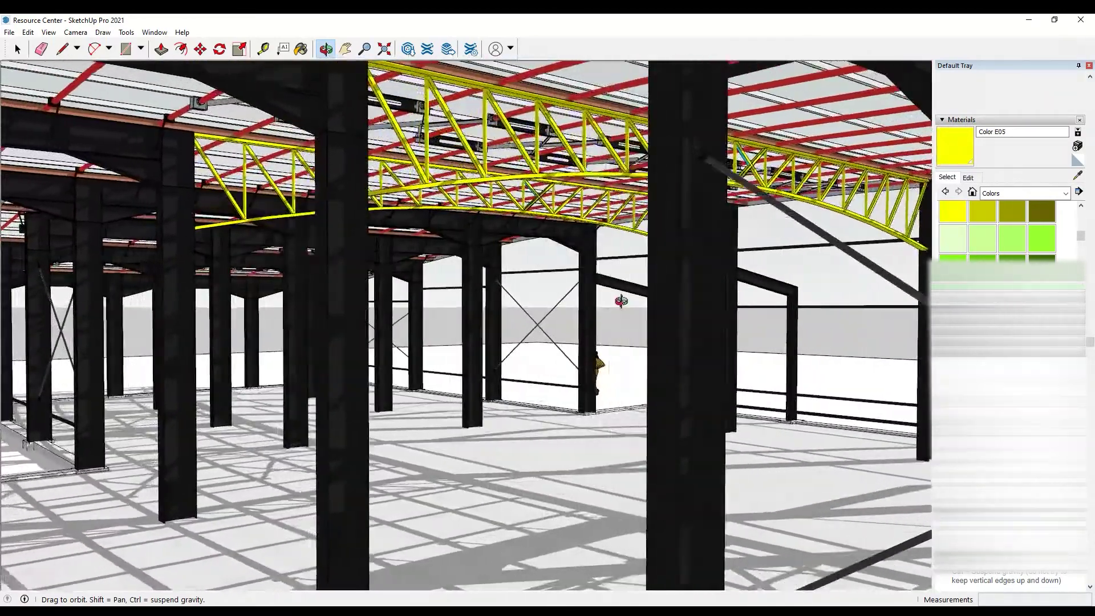
scroll(619, 300, up, 2)
scroll(636, 299, up, 2)
scroll(656, 300, up, 2)
scroll(684, 299, up, 2)
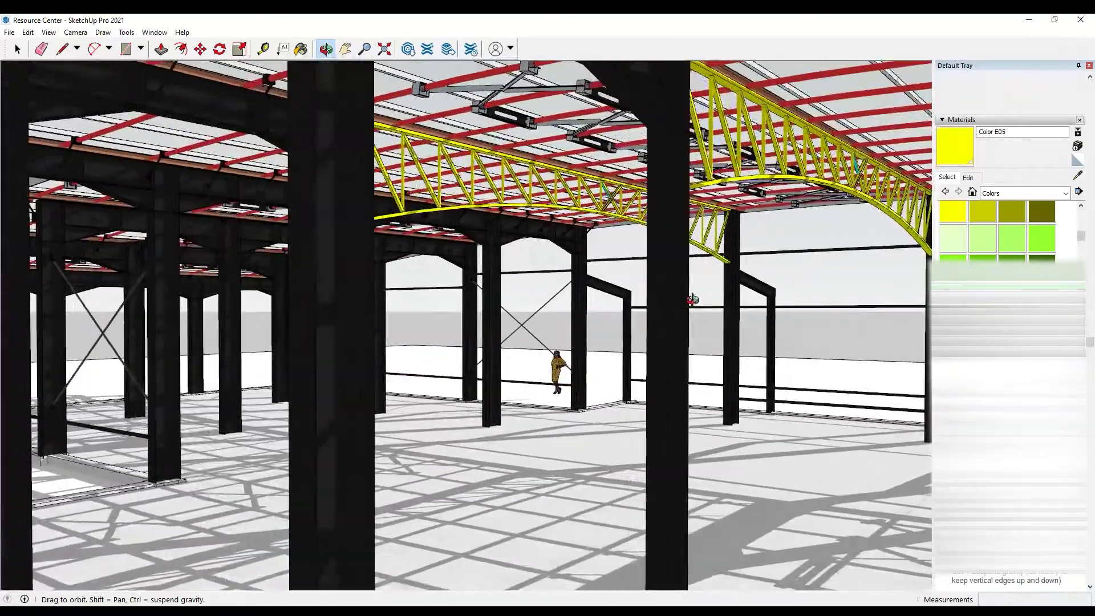
scroll(704, 301, up, 2)
scroll(724, 302, up, 2)
scroll(747, 303, up, 2)
Orbit under the roof to inspect the trusses and columns, then rise to an elevated view
drag(752, 304, 521, 282)
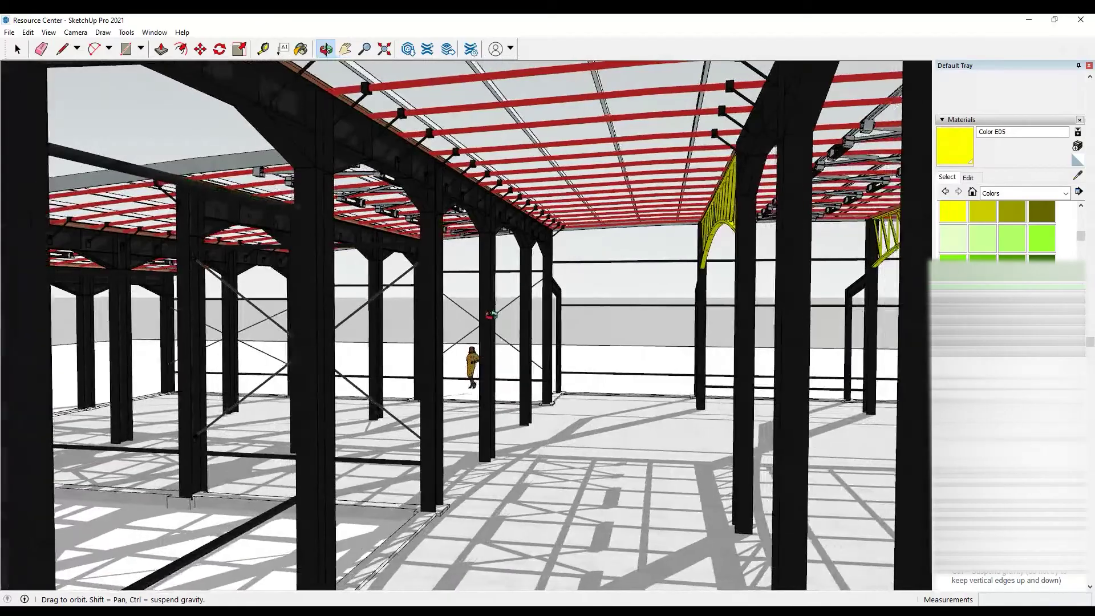
drag(492, 314, 672, 318)
drag(404, 409, 619, 393)
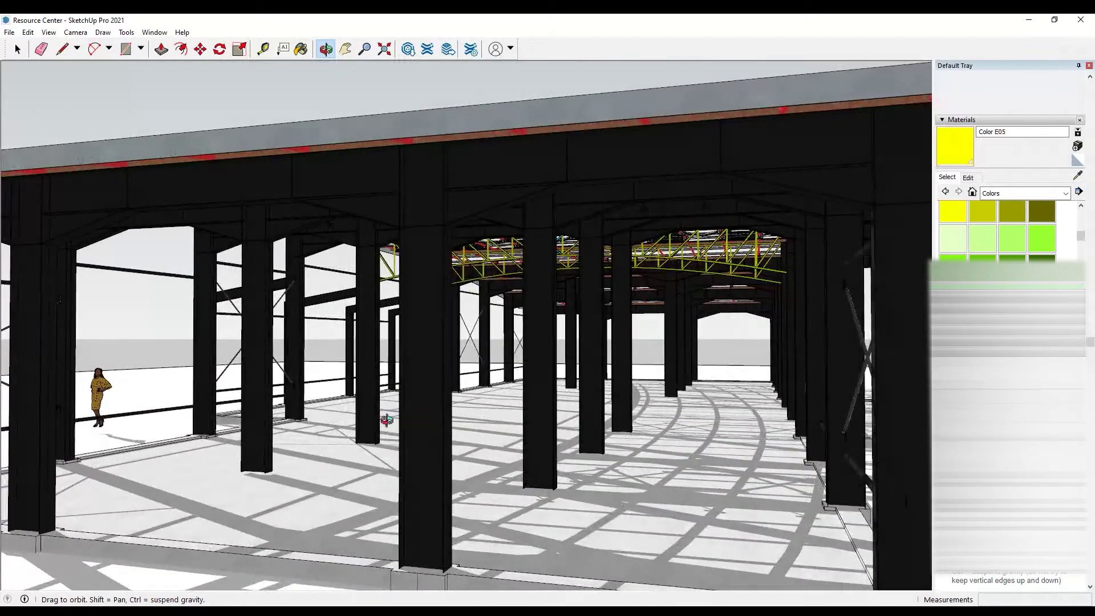
drag(387, 420, 418, 421)
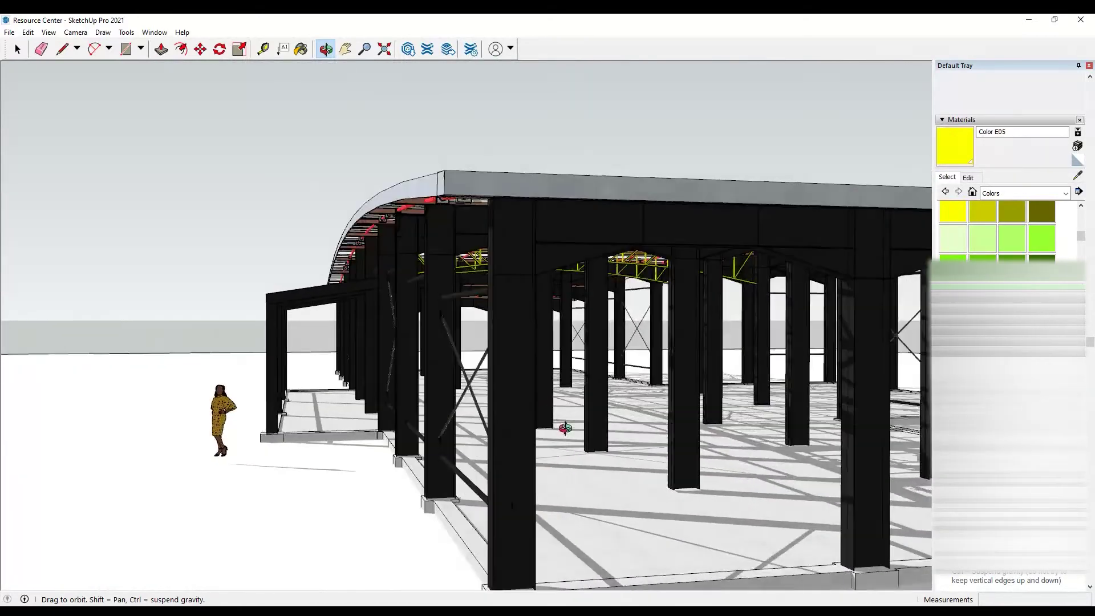
drag(565, 427, 623, 437)
mouse_move(209, 403)
mouse_down()
mouse_move(196, 409)
mouse_move(557, 444)
mouse_move(521, 465)
mouse_move(273, 436)
mouse_move(237, 435)
mouse_move(229, 450)
mouse_up()
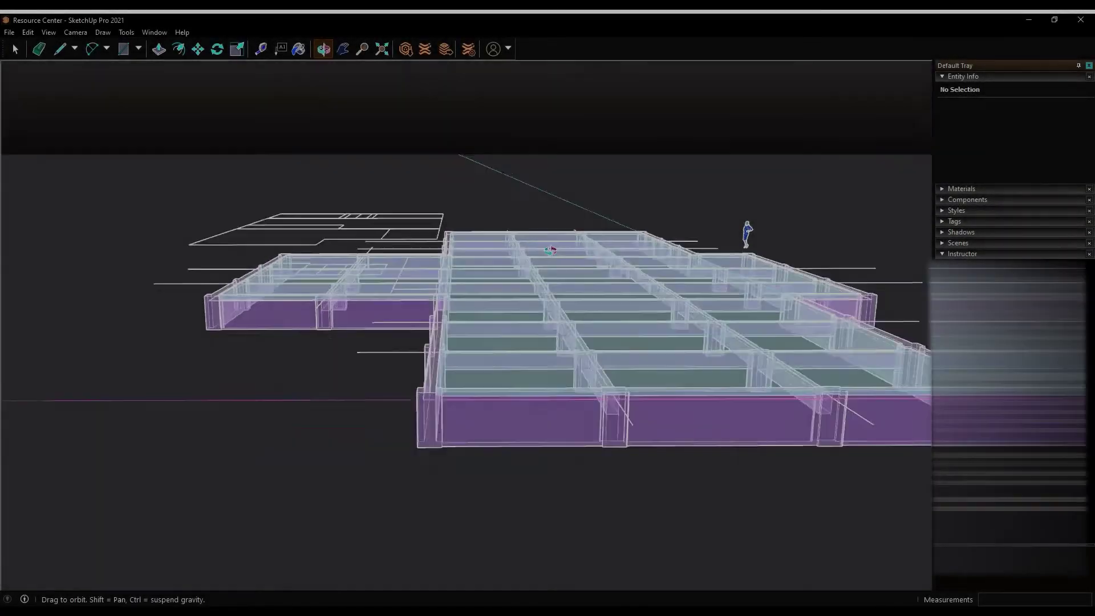
Complete the column profile rectangle on a footing and select the column for painting
drag(543, 244, 440, 297)
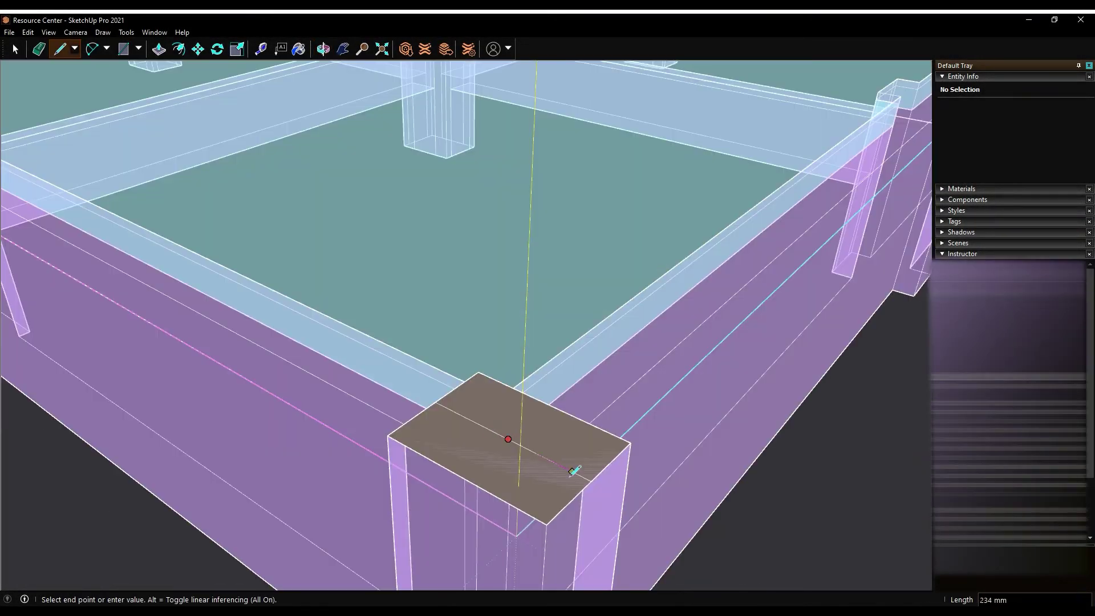
click(470, 390)
key(space)
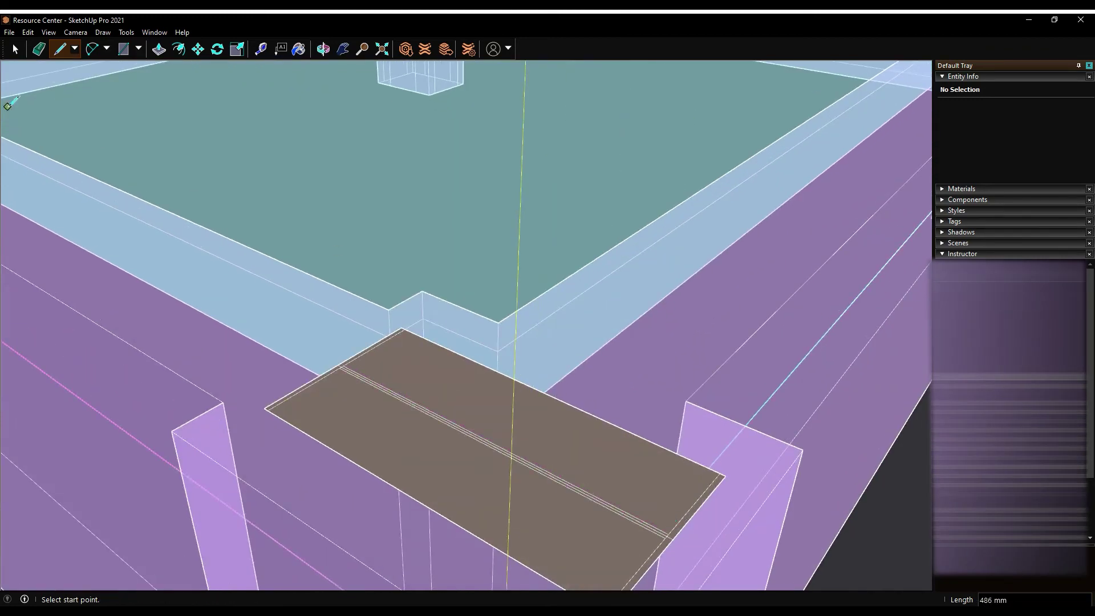
key(space)
click(349, 370)
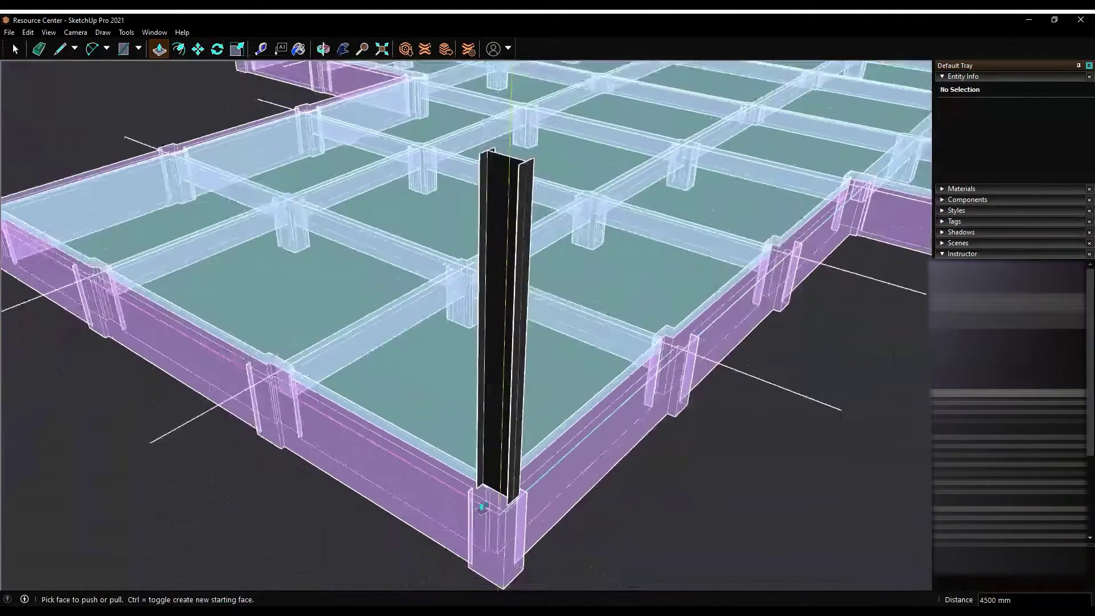
mouse_move(482, 507)
middle_down()
mouse_move(586, 178)
mouse_move(517, 222)
middle_up()
key(space)
click(517, 223)
key(b)
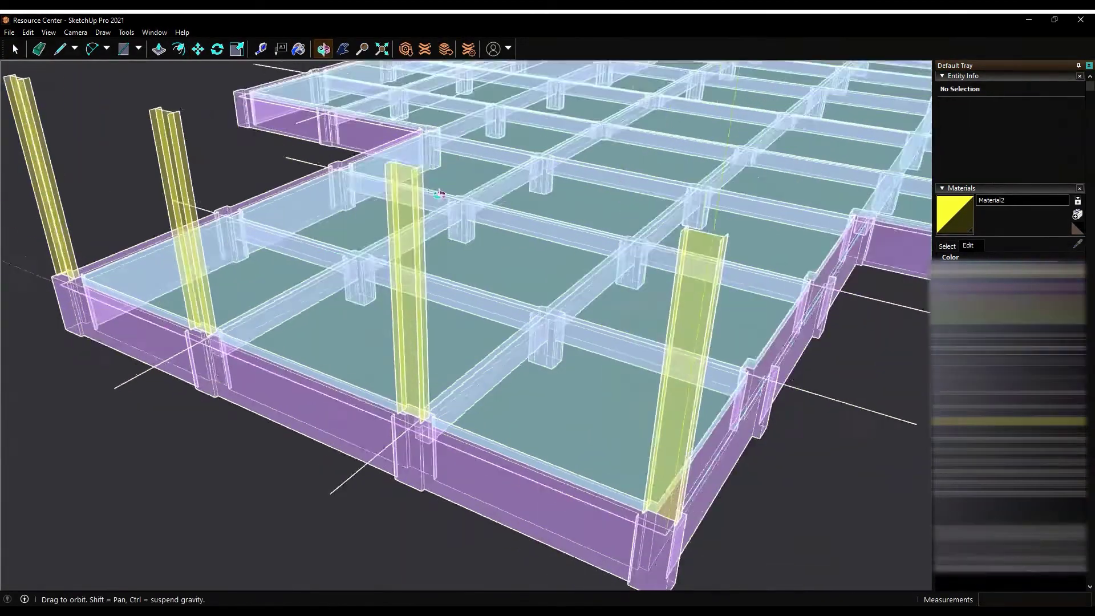
Split the yellow column face with a line and extrude the beam profile
key(l)
click(289, 193)
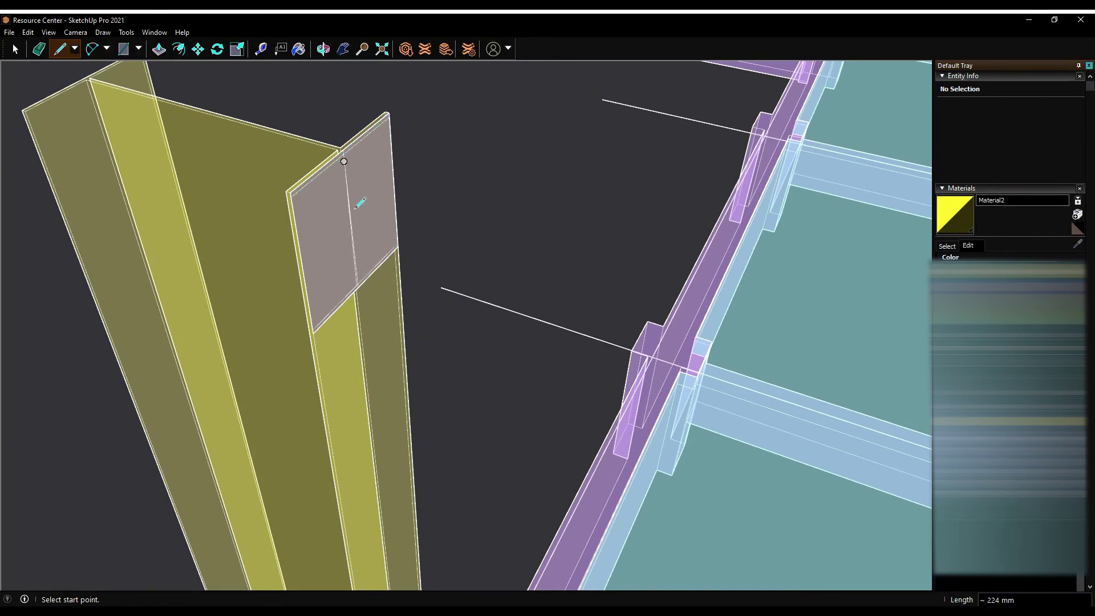
scroll(358, 262, up, 2)
click(355, 297)
click(336, 86)
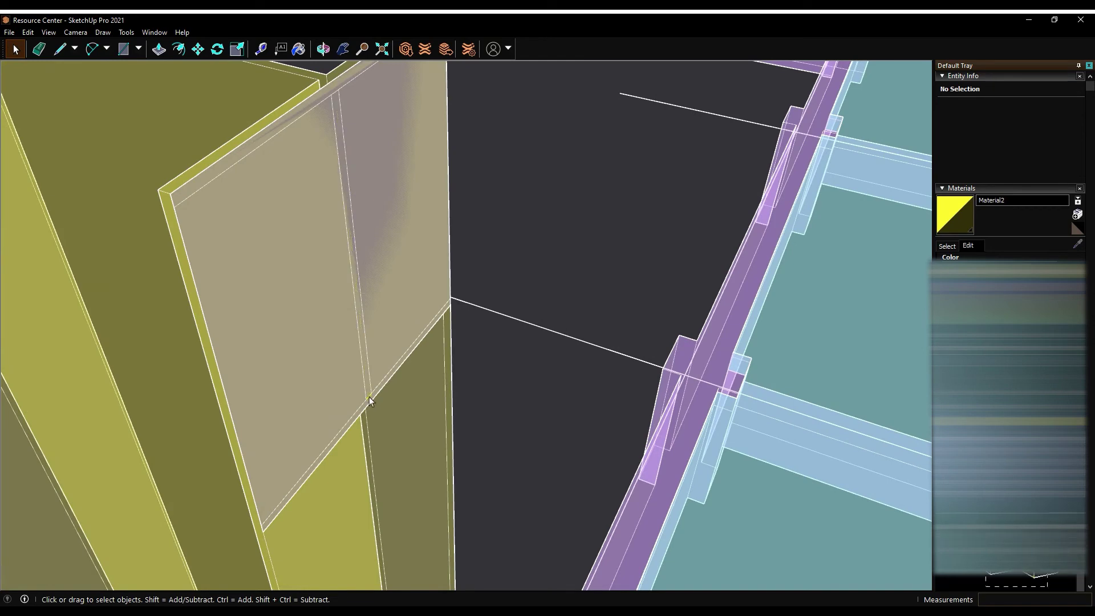
key(p)
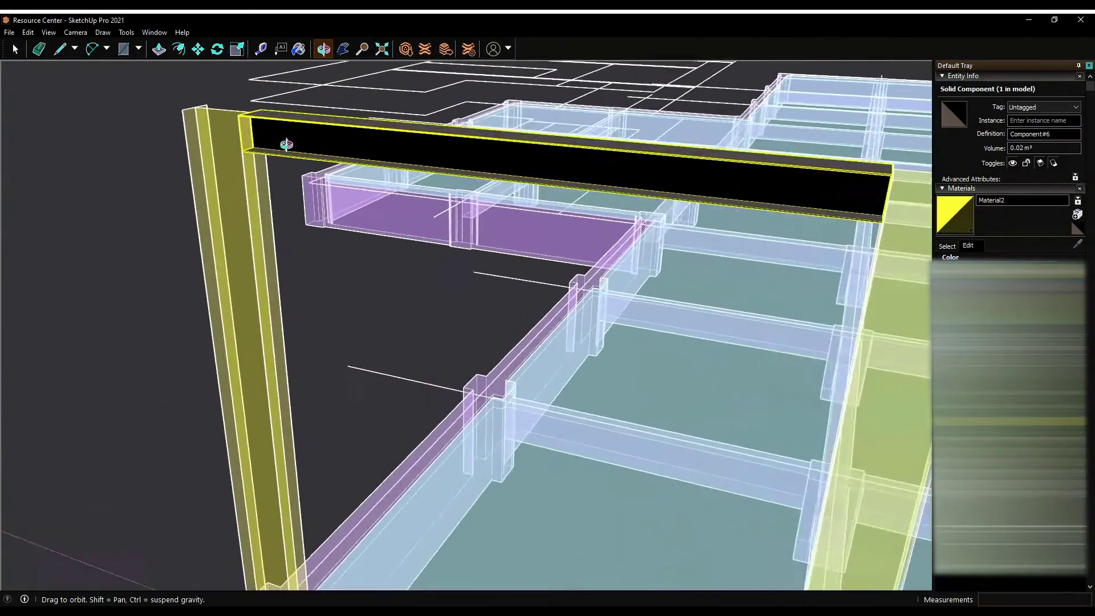
Draw the haunch wedge line from the beam corner to the beam end
key(l)
click(260, 139)
scroll(264, 176, down, 2)
key(Escape)
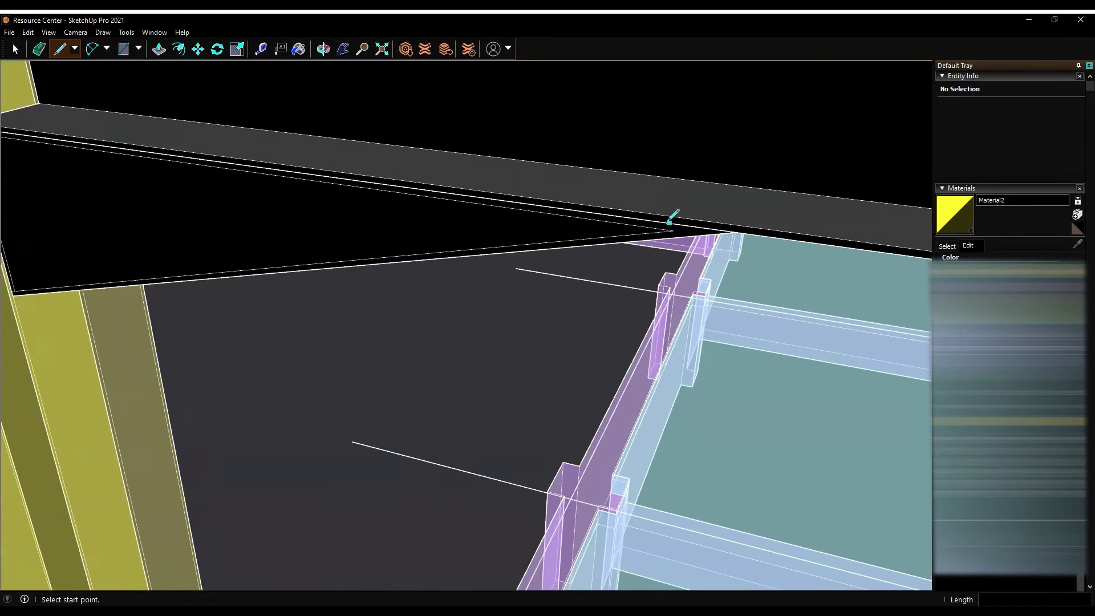
click(707, 224)
middle_drag(707, 224, 265, 203)
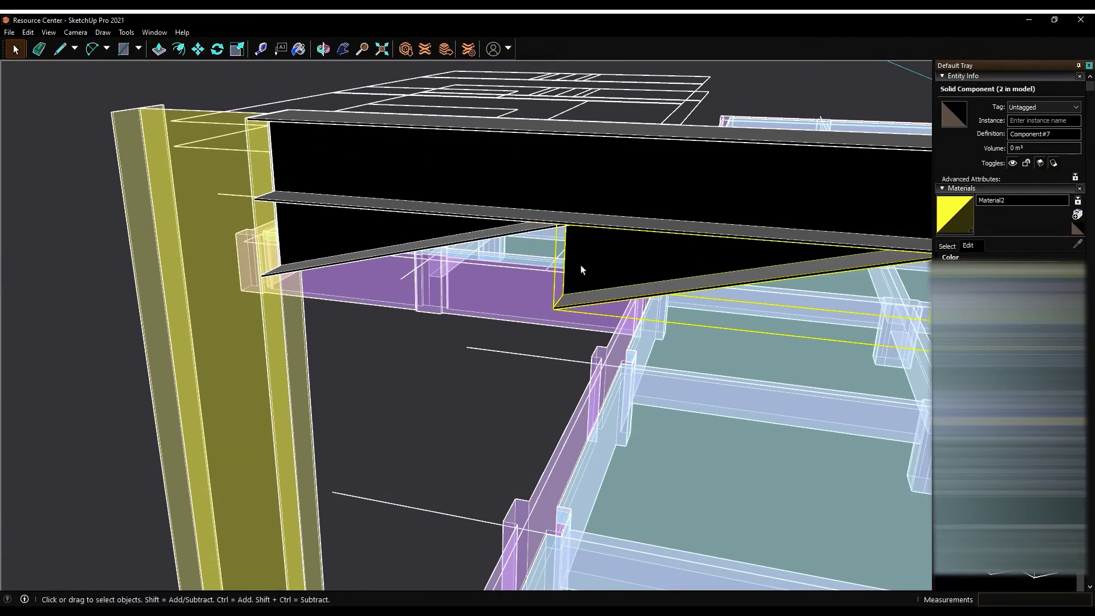
scroll(342, 177, down, 5)
Move the haunch wedge under the beam, checking it from both sides
key(m)
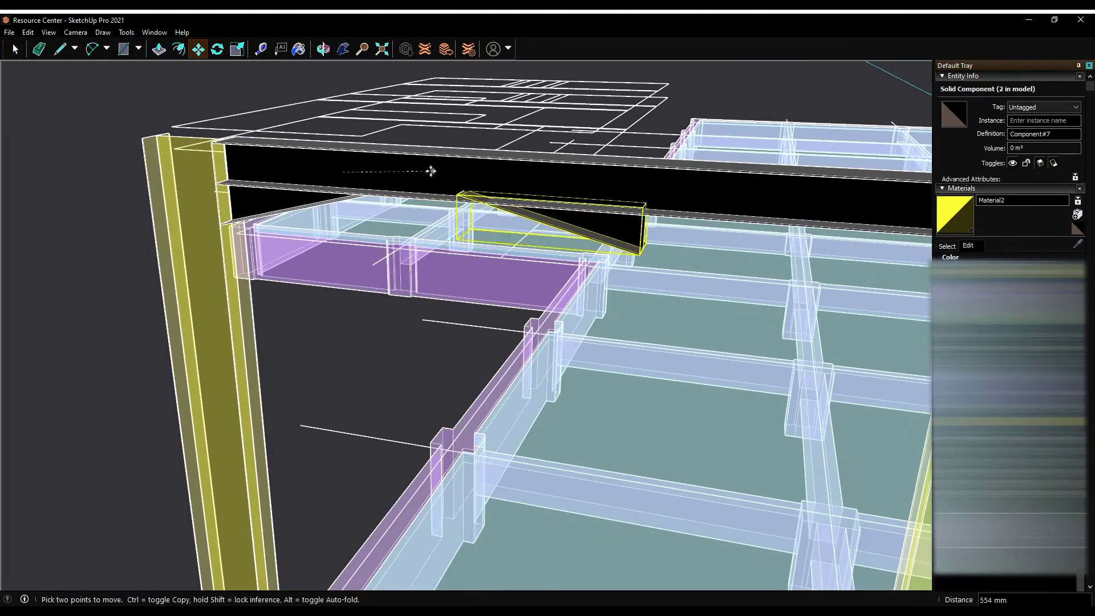
mouse_move(700, 190)
middle_down()
mouse_move(506, 142)
mouse_move(380, 178)
mouse_move(654, 190)
middle_up()
scroll(399, 217, up, 5)
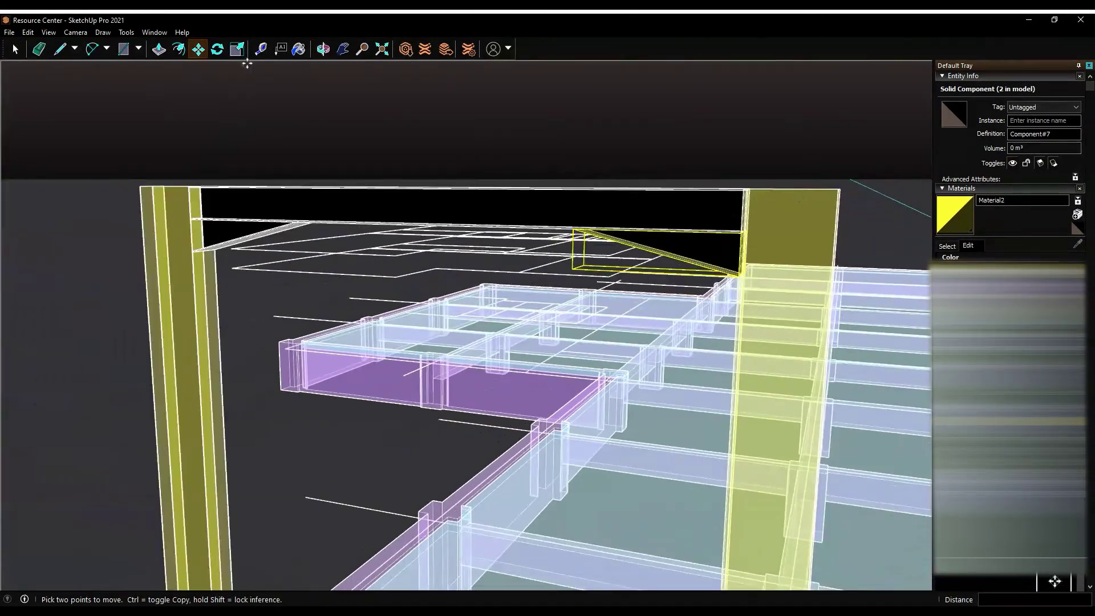
mouse_move(154, 55)
middle_down()
mouse_move(299, 221)
mouse_move(379, 264)
mouse_move(342, 261)
middle_up()
scroll(342, 262, up, 3)
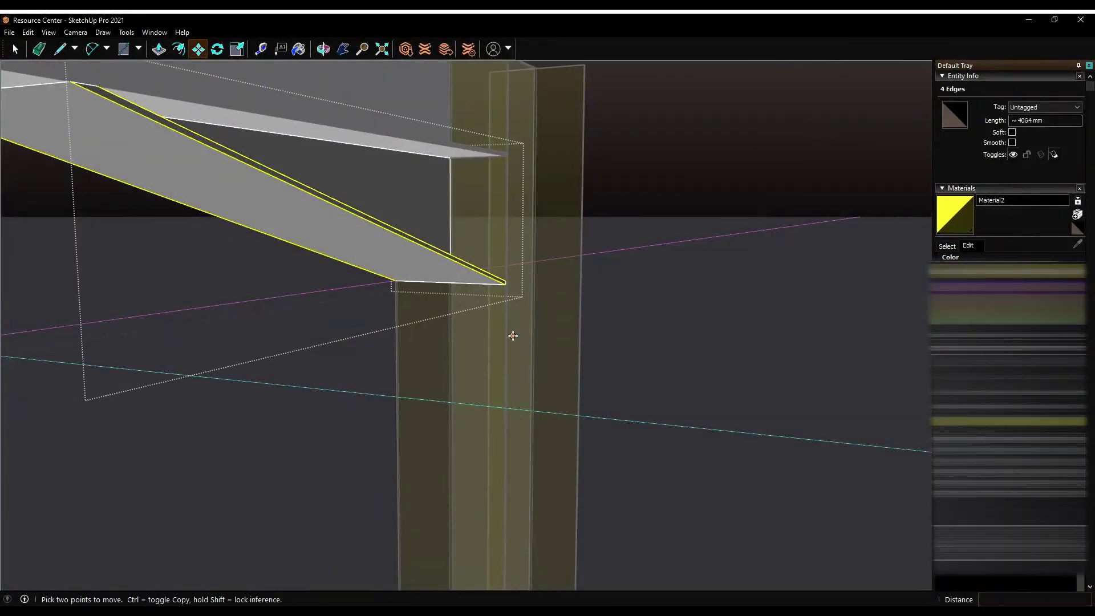
mouse_move(513, 336)
middle_down()
mouse_move(296, 74)
mouse_move(553, 220)
middle_up()
key(space)
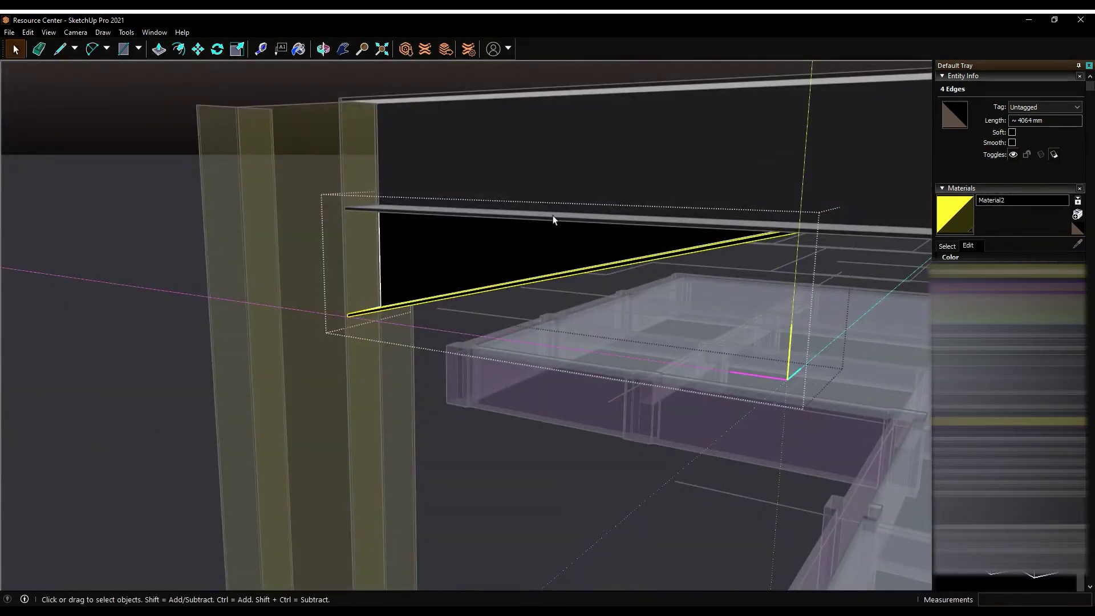
mouse_move(335, 54)
middle_down()
mouse_move(576, 210)
mouse_move(293, 105)
mouse_move(496, 249)
mouse_move(519, 284)
mouse_move(389, 108)
mouse_move(342, 187)
middle_up()
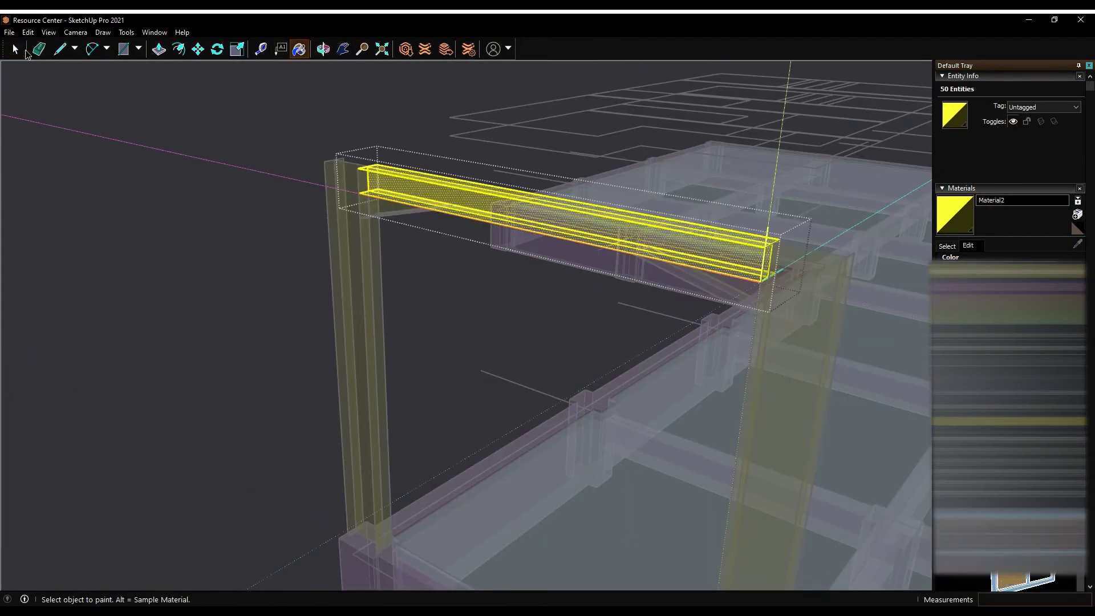
Finish the haunch wedge face and move it into place on the frame
click(15, 50)
middle_drag(399, 274, 282, 285)
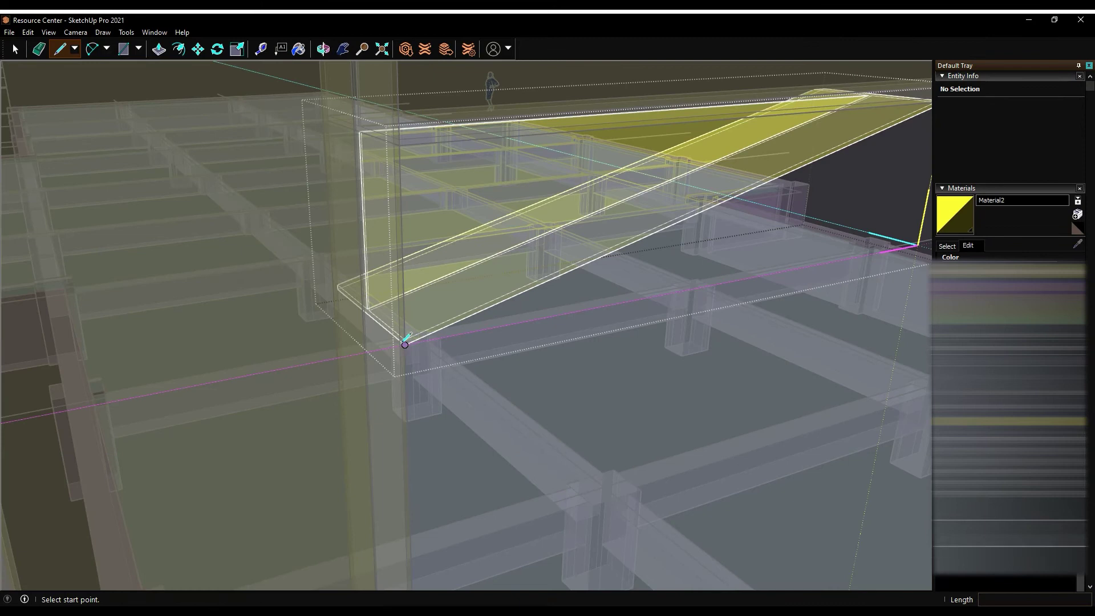
click(405, 344)
mouse_move(404, 344)
middle_down()
mouse_move(165, 378)
mouse_move(177, 385)
mouse_move(218, 62)
middle_up()
click(183, 374)
middle_drag(183, 374, 393, 463)
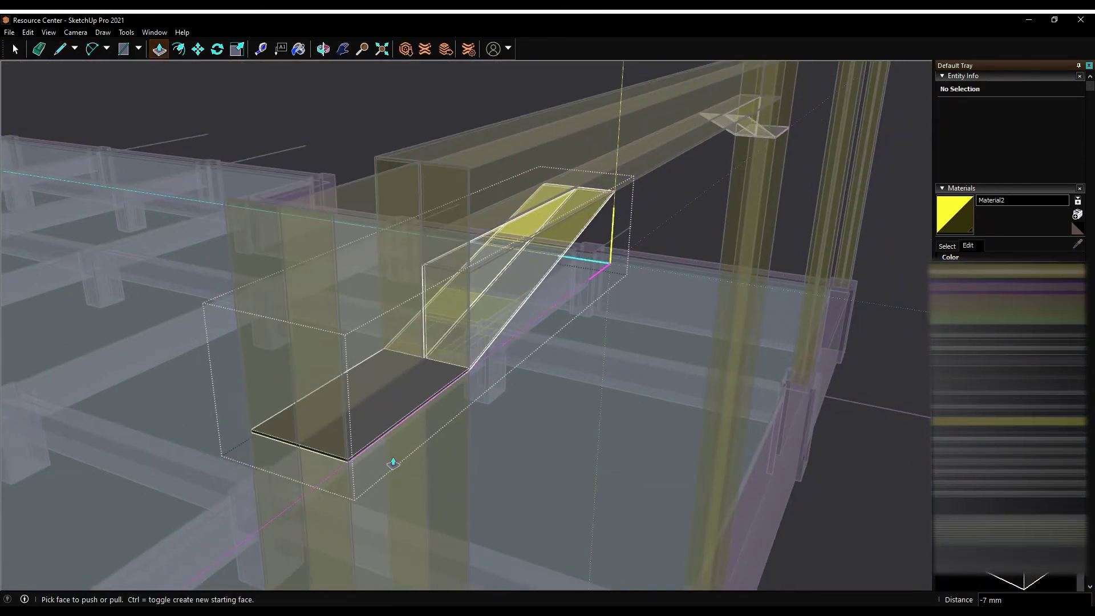
double_click(378, 431)
key(m)
middle_drag(318, 452, 559, 185)
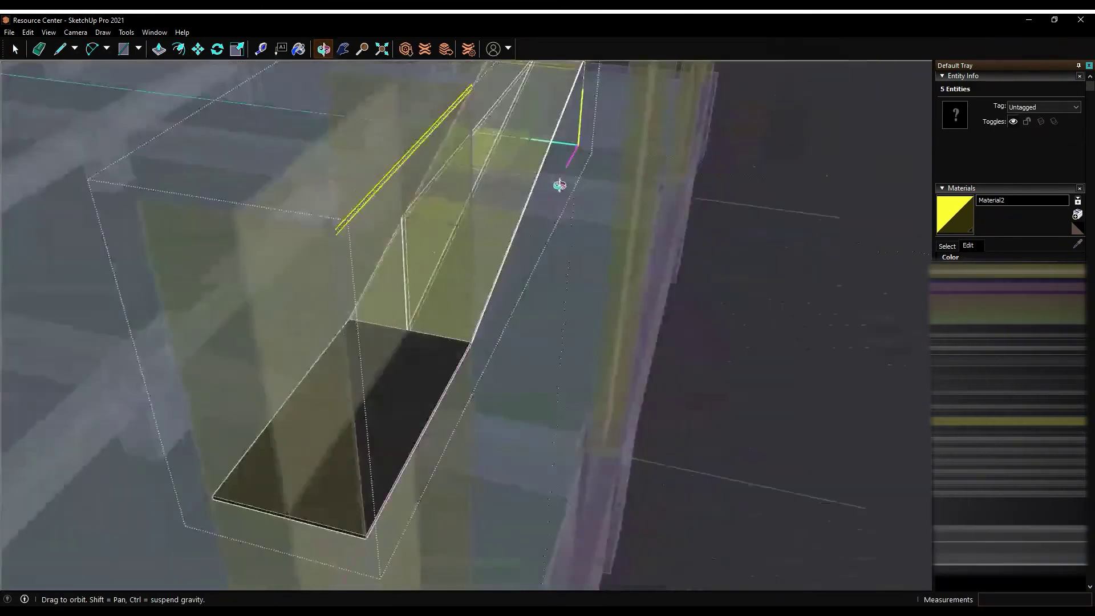
mouse_move(269, 43)
middle_down()
mouse_move(446, 146)
mouse_move(420, 157)
middle_up()
click(16, 50)
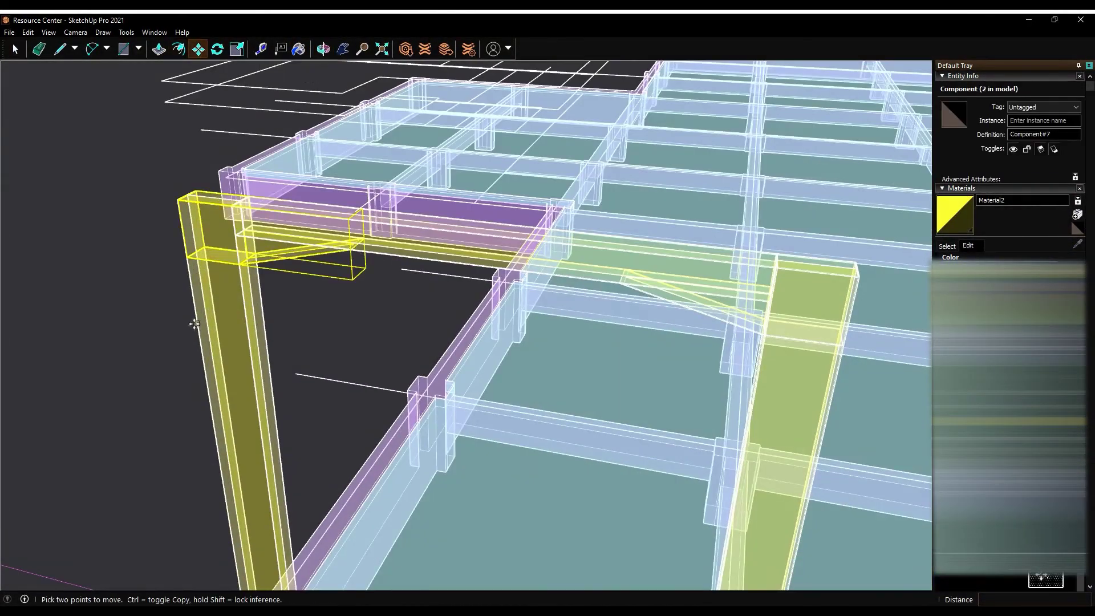
Place three copies of the haunch component along the frame
ctrl+click(194, 323)
mouse_move(194, 323)
middle_down()
mouse_move(488, 366)
mouse_move(452, 323)
mouse_move(276, 301)
mouse_move(677, 359)
mouse_move(447, 354)
mouse_move(69, 293)
mouse_move(587, 366)
mouse_move(501, 378)
mouse_move(190, 342)
mouse_move(809, 470)
mouse_move(850, 391)
mouse_move(772, 330)
mouse_move(780, 374)
middle_up()
click(447, 347)
ctrl+click(131, 303)
click(501, 379)
click(802, 467)
scroll(789, 320, down, 5)
middle_drag(789, 320, 514, 285)
click(15, 50)
Copy the yellow beam 4576 mm along the slab and place another frame copy
click(306, 334)
key(ctrl)
scroll(530, 274, up, 3)
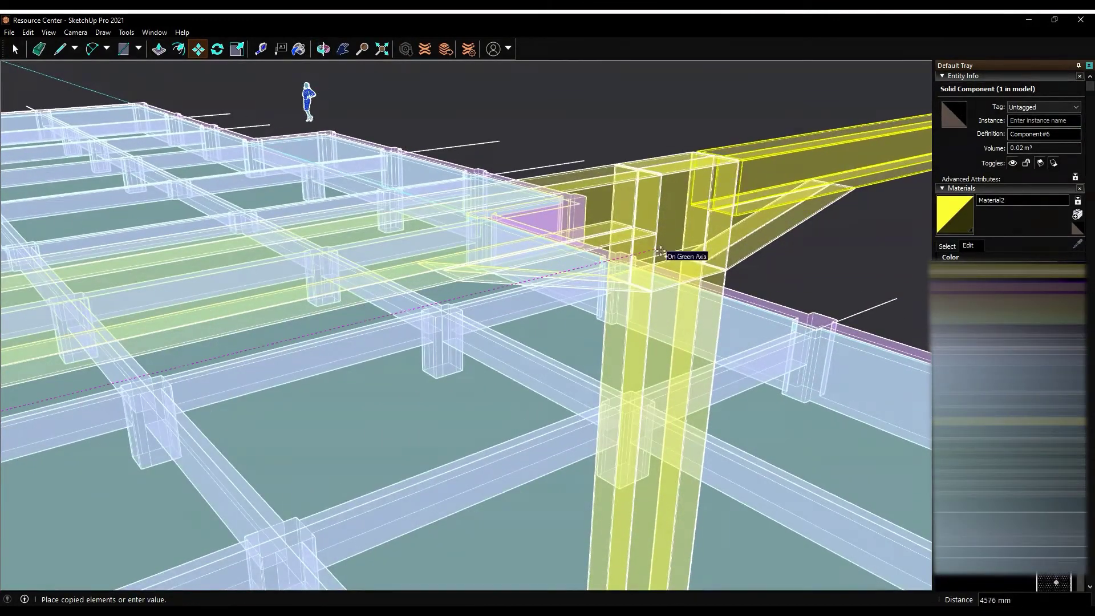
click(659, 247)
middle_drag(659, 247, 34, 52)
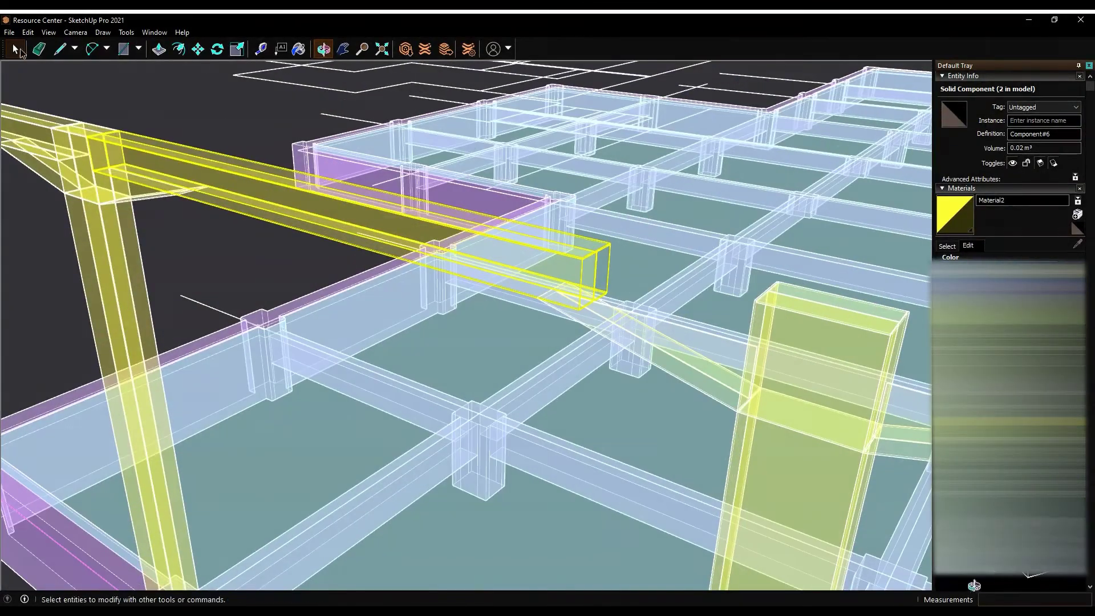
double_click(593, 268)
key(p)
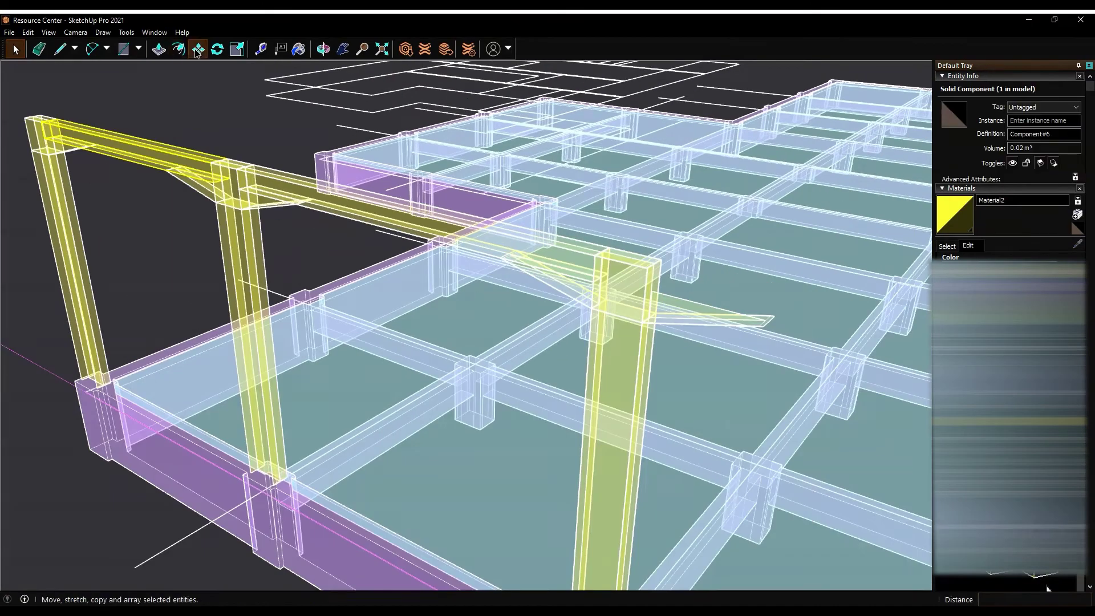
click(636, 369)
key(space)
Select the row of yellow portal frames and review them from the other side
scroll(834, 362, up, 5)
scroll(834, 362, up, 3)
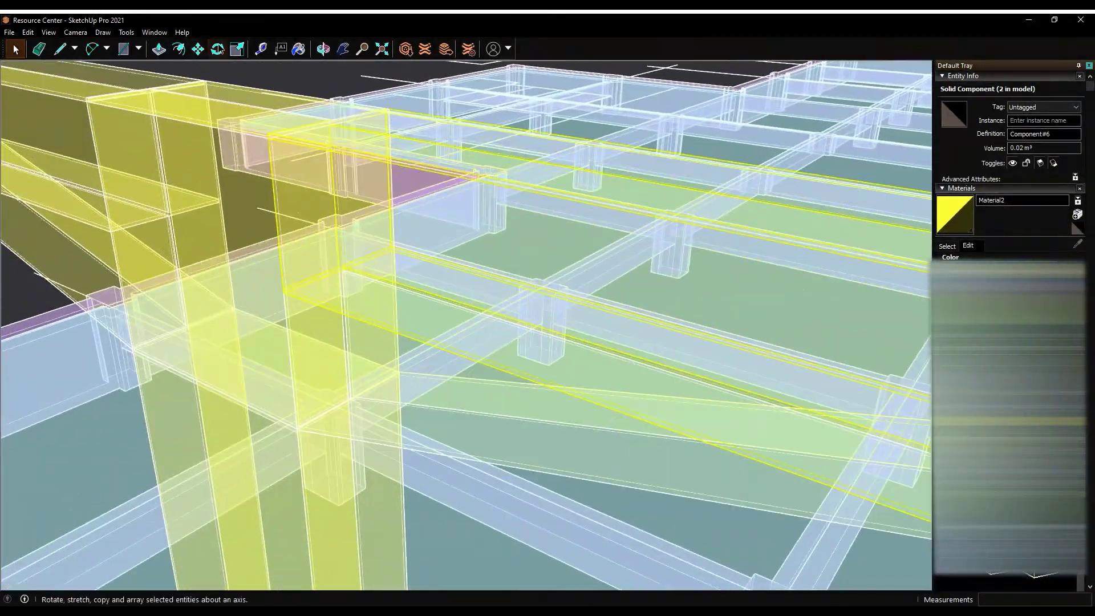
scroll(271, 136, down, 5)
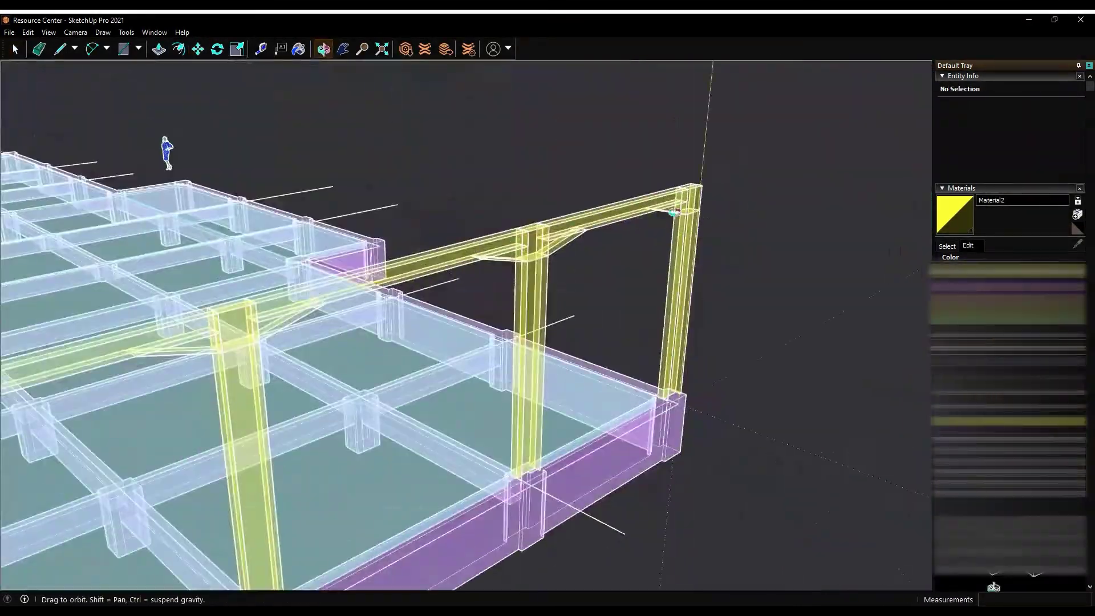
mouse_move(270, 135)
middle_down()
mouse_move(456, 252)
mouse_move(461, 237)
middle_up()
scroll(461, 237, up, 2)
click(461, 238)
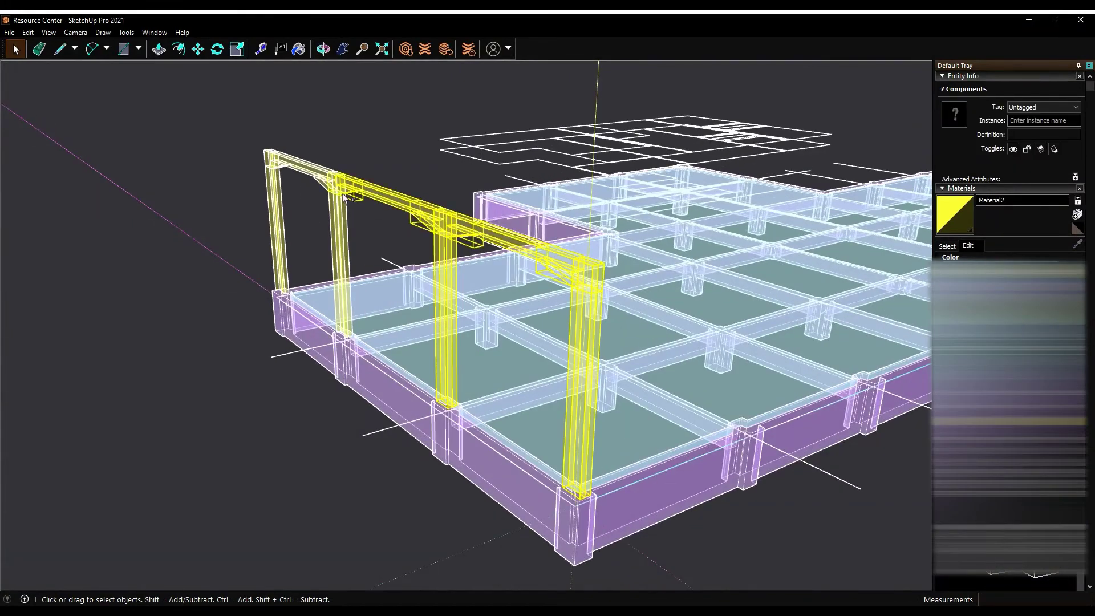
middle_drag(281, 171, 335, 64)
scroll(334, 64, down, 5)
scroll(335, 64, up, 5)
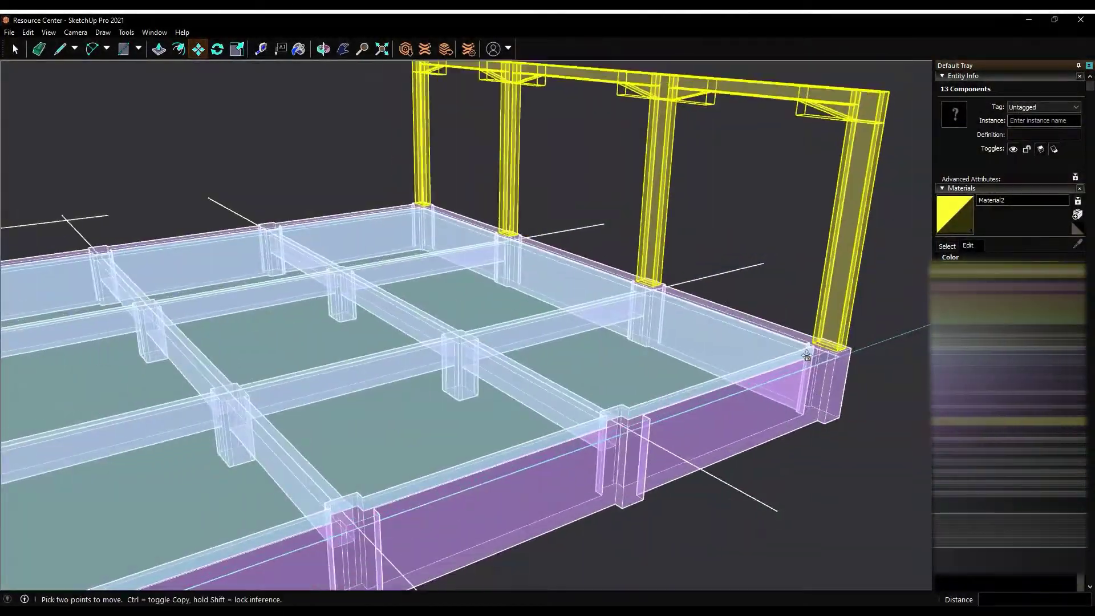
click(335, 64)
scroll(334, 64, down, 3)
mouse_move(335, 64)
mouse_down()
mouse_move(600, 312)
mouse_move(513, 330)
mouse_up()
scroll(599, 313, up, 2)
scroll(480, 342, up, 4)
Draw a line across the sloped brown roof face
key(space)
click(480, 342)
key(l)
click(380, 259)
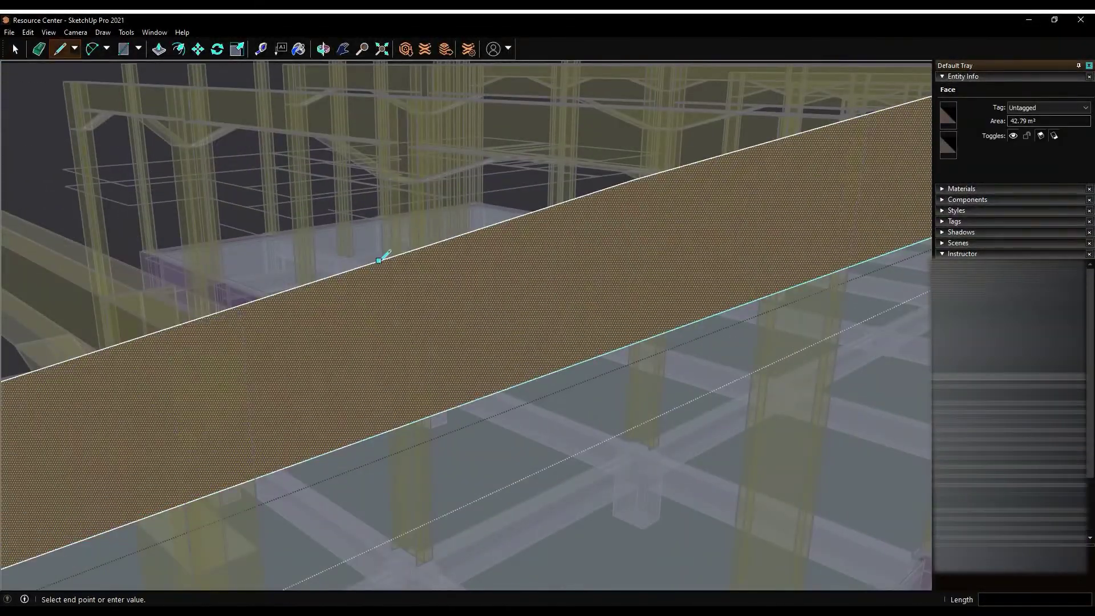
Split the sloped face with guide lines, including a 40 mm edge line
click(401, 260)
mouse_move(402, 259)
middle_down()
mouse_move(289, 285)
mouse_move(171, 269)
middle_up()
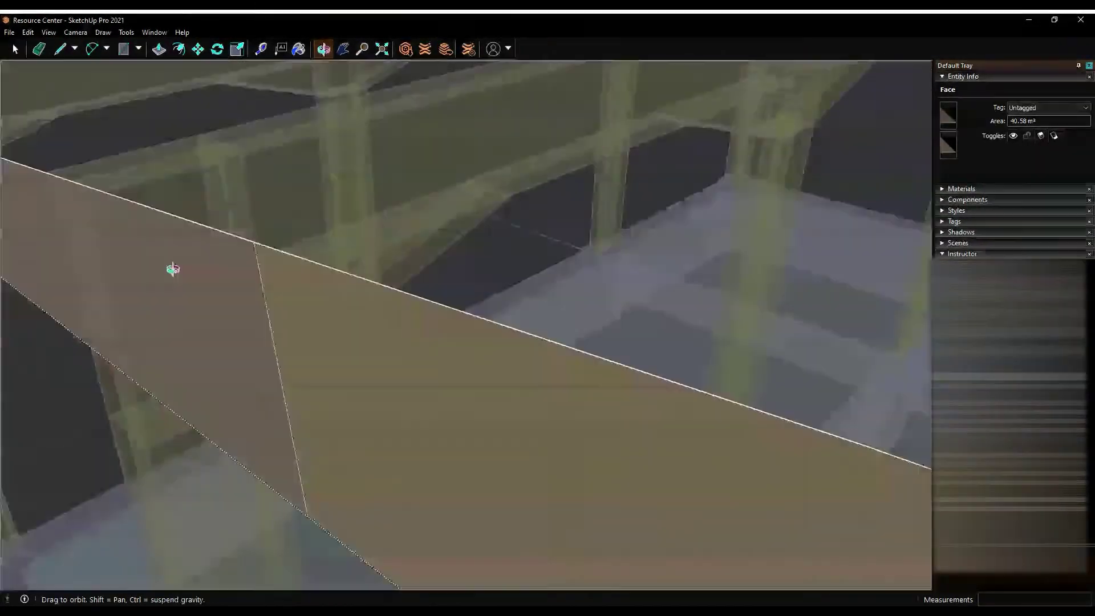
click(266, 231)
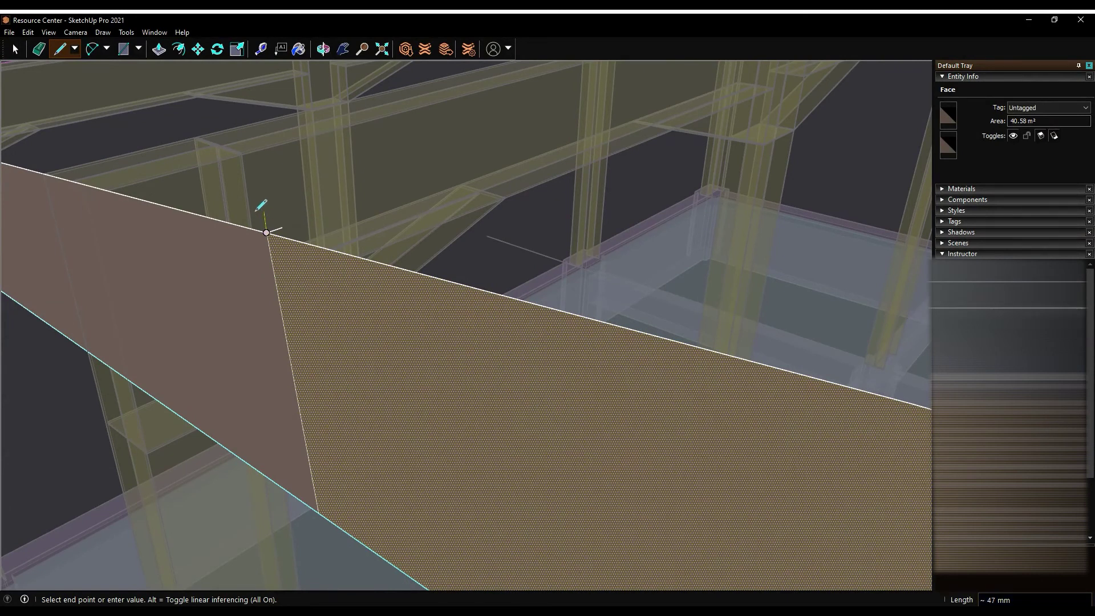
click(275, 247)
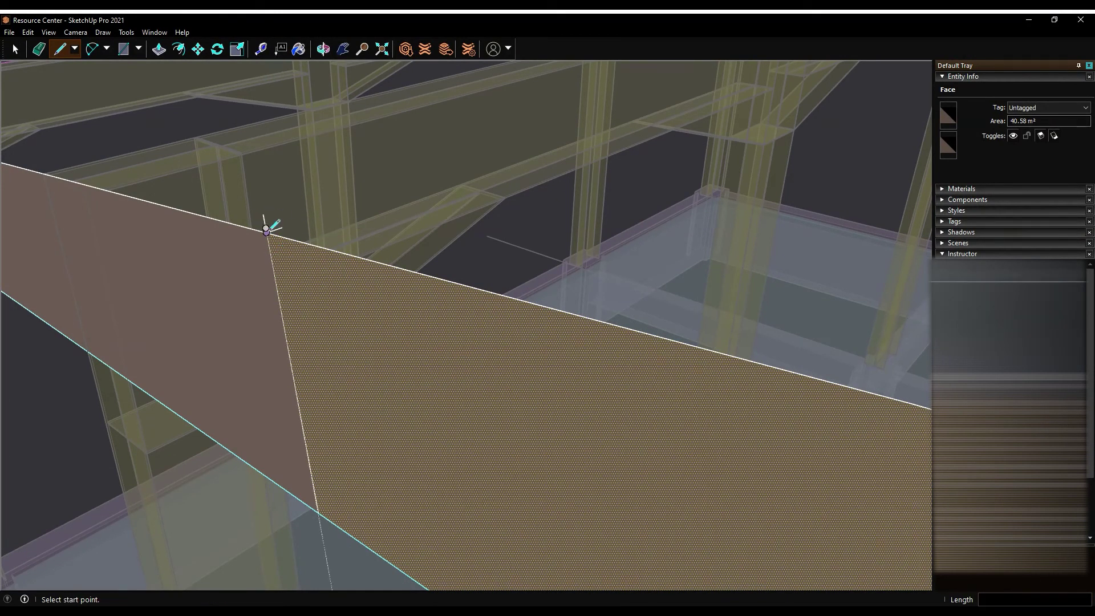
click(246, 214)
middle_drag(246, 214, 210, 135)
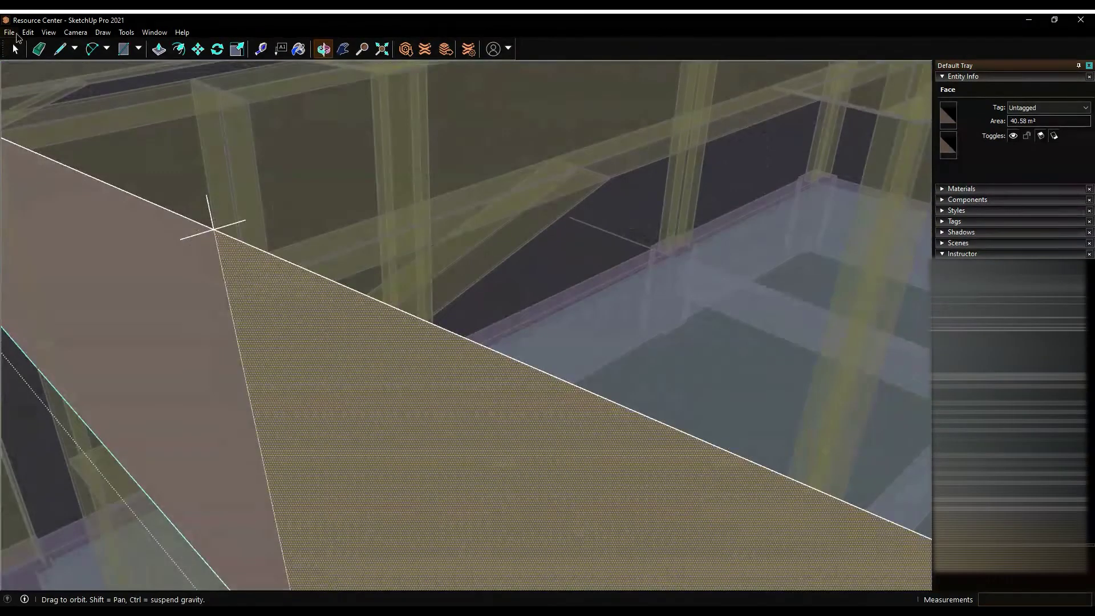
key(m)
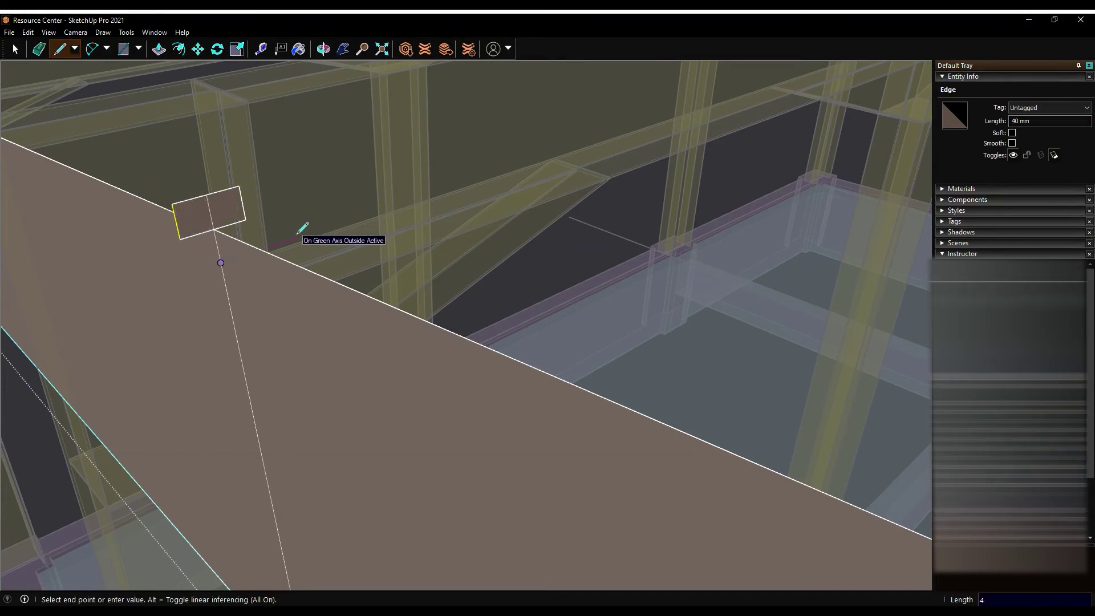
Paint the extruded cylinder purlin blue with Material3
mouse_move(288, 61)
middle_down()
mouse_move(196, 237)
mouse_move(212, 222)
middle_up()
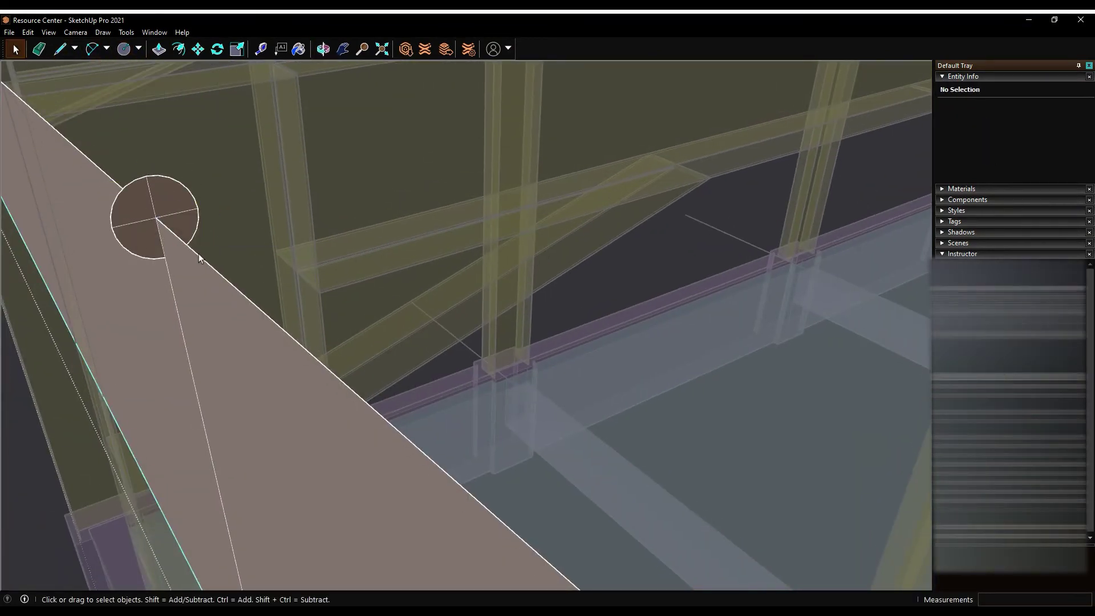
middle_drag(154, 218, 513, 311)
scroll(159, 164, up, 5)
key(space)
click(76, 32)
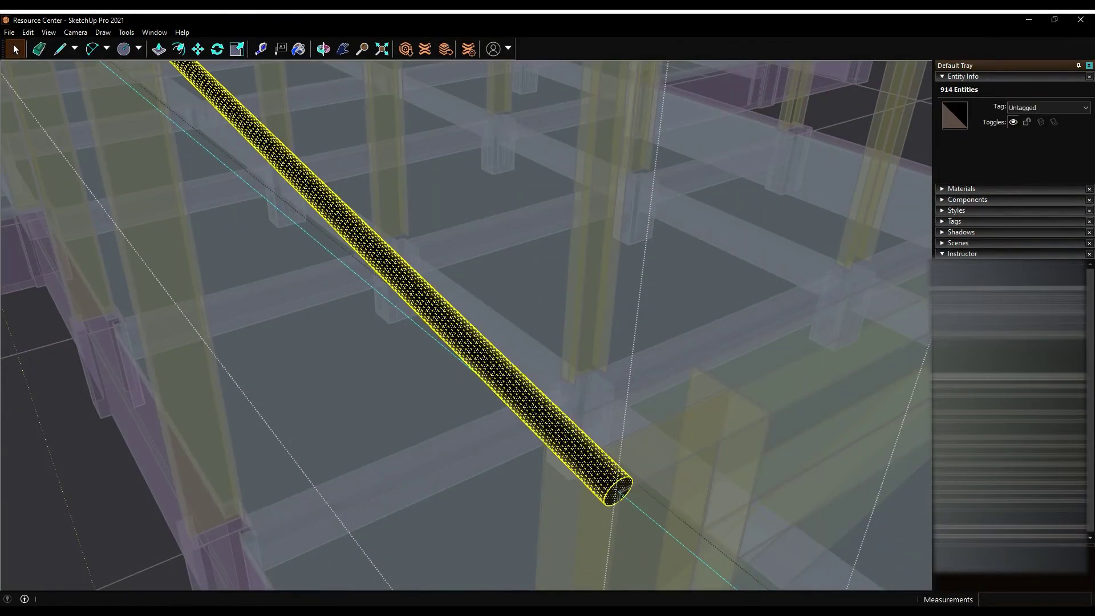
click(572, 447)
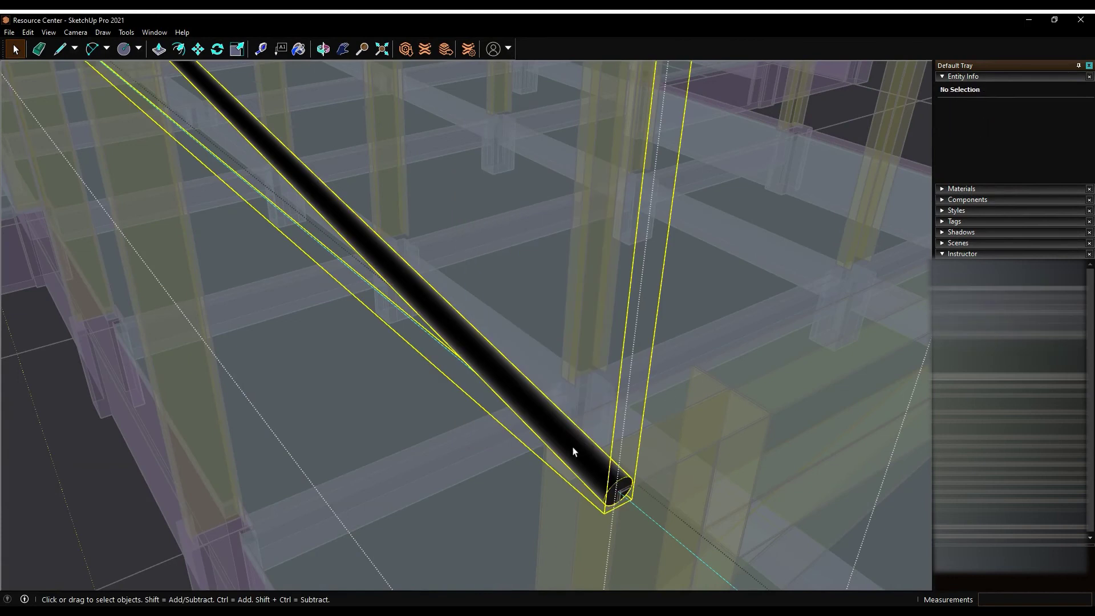
click(961, 189)
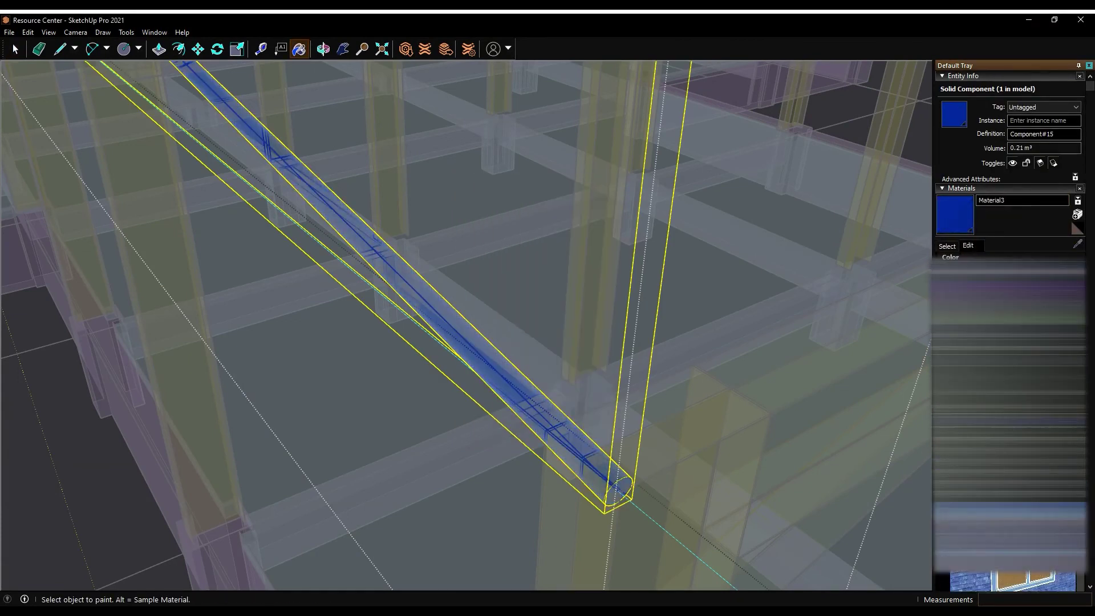
middle_drag(207, 371, 973, 584)
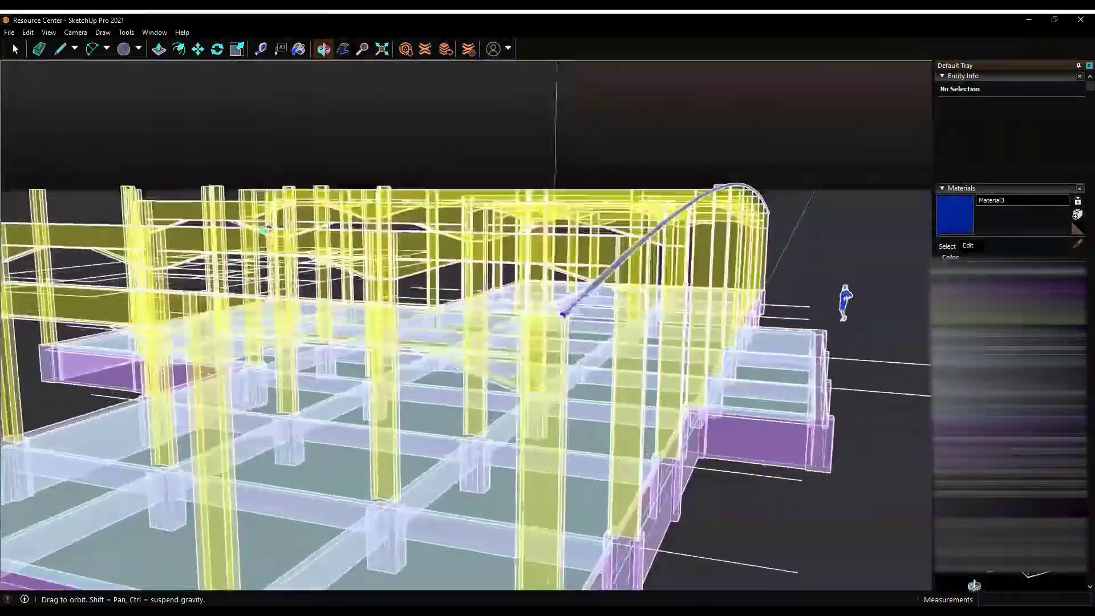
drag(264, 229, 203, 198)
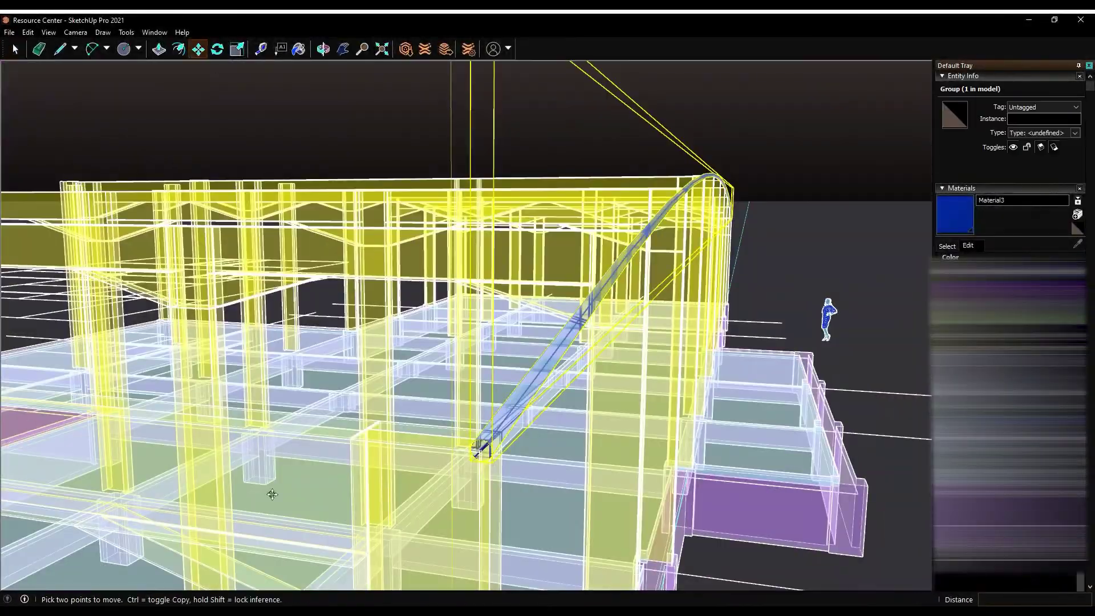
mouse_move(290, 394)
middle_down()
mouse_move(729, 337)
mouse_move(699, 447)
middle_up()
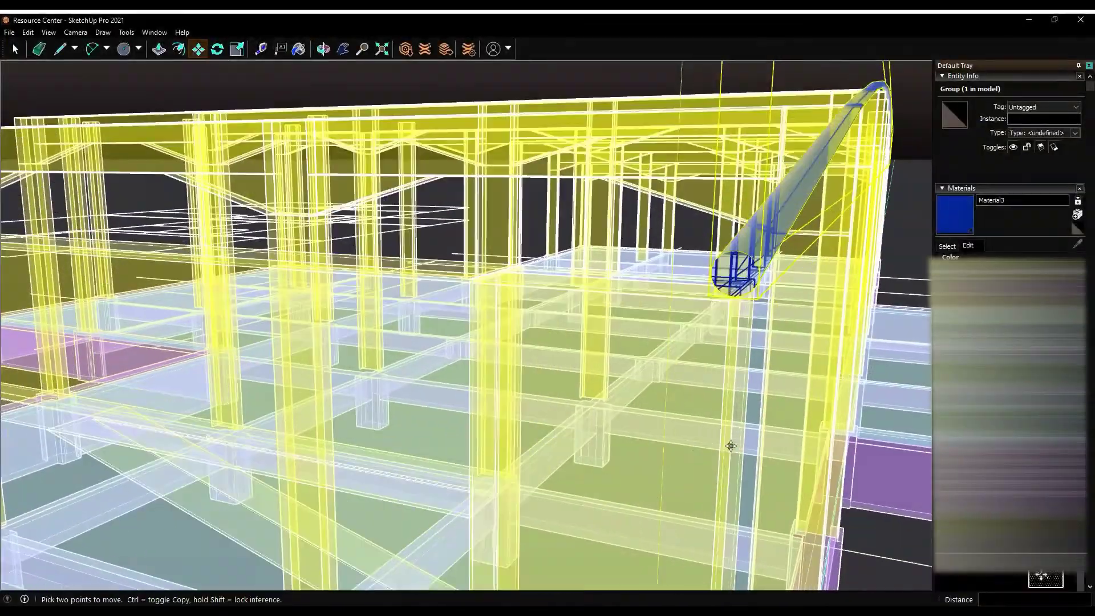
Copy the purlin with Ctrl-Move onto the rafter, snapping to the beam
scroll(627, 444, down, 3)
key(ctrl)
click(634, 452)
scroll(90, 286, up, 5)
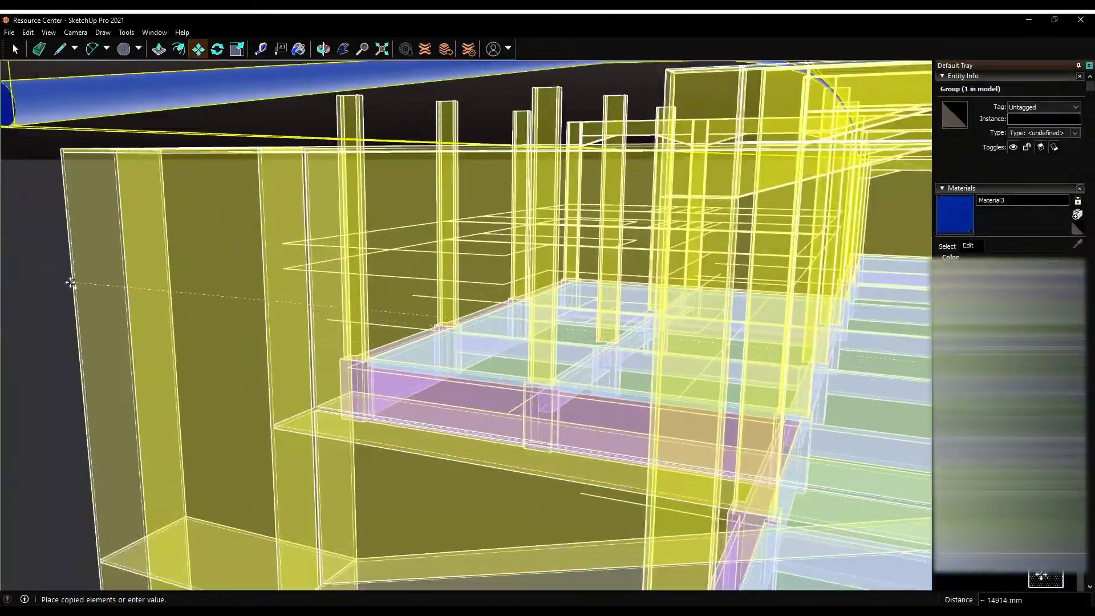
middle_drag(399, 342, 268, 374)
scroll(268, 373, down, 3)
scroll(733, 183, up, 5)
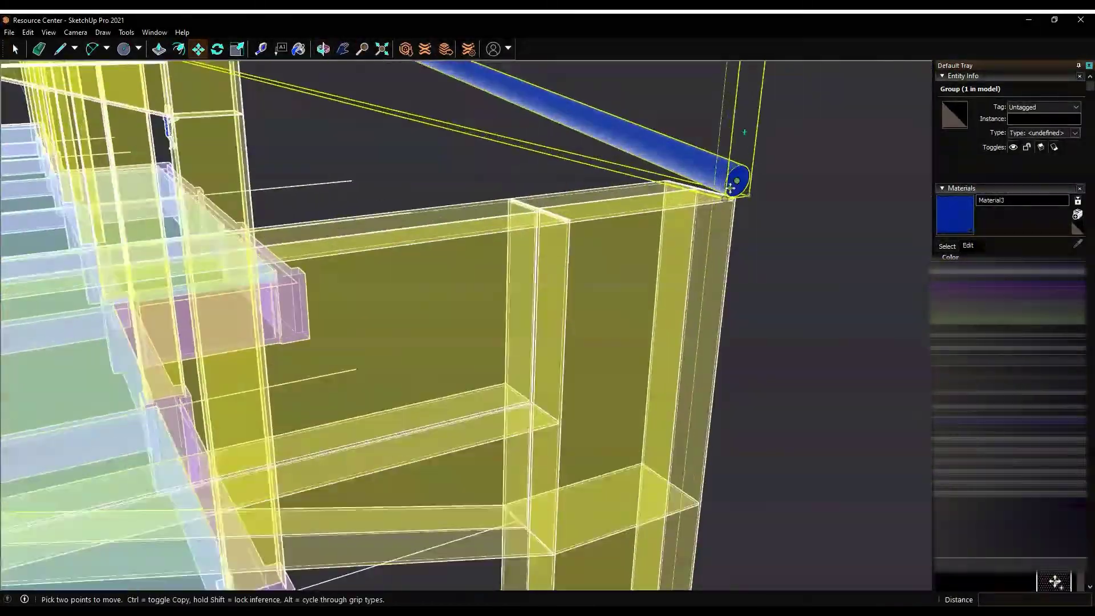
scroll(794, 207, up, 2)
click(794, 207)
mouse_move(136, 318)
middle_down()
mouse_move(394, 380)
mouse_move(127, 49)
middle_up()
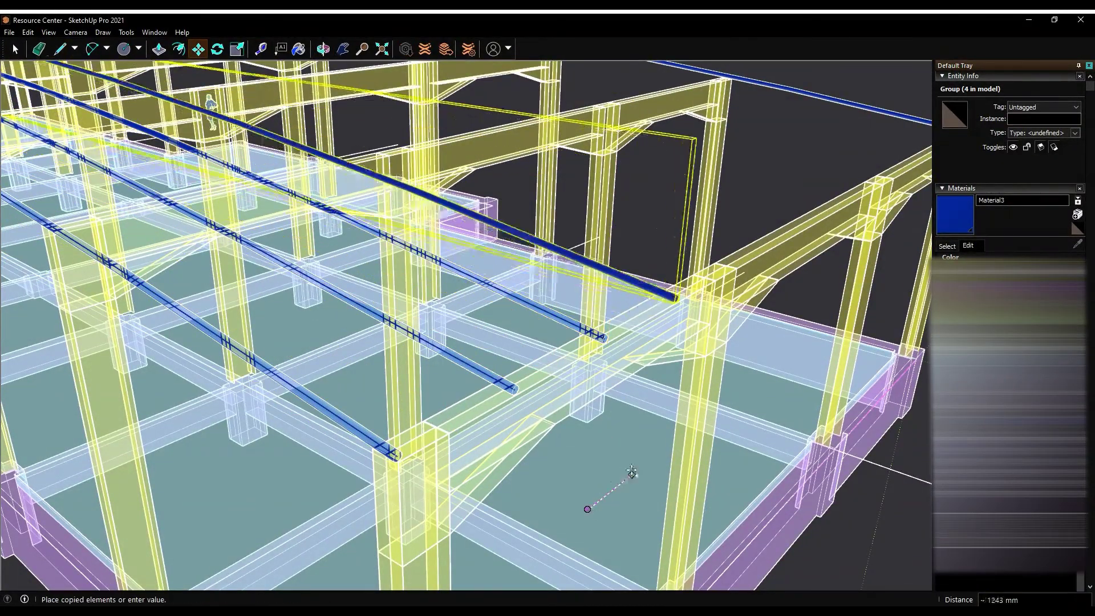
Place another purlin copy across the roof and inspect the row from inside
middle_drag(469, 152, 291, 506)
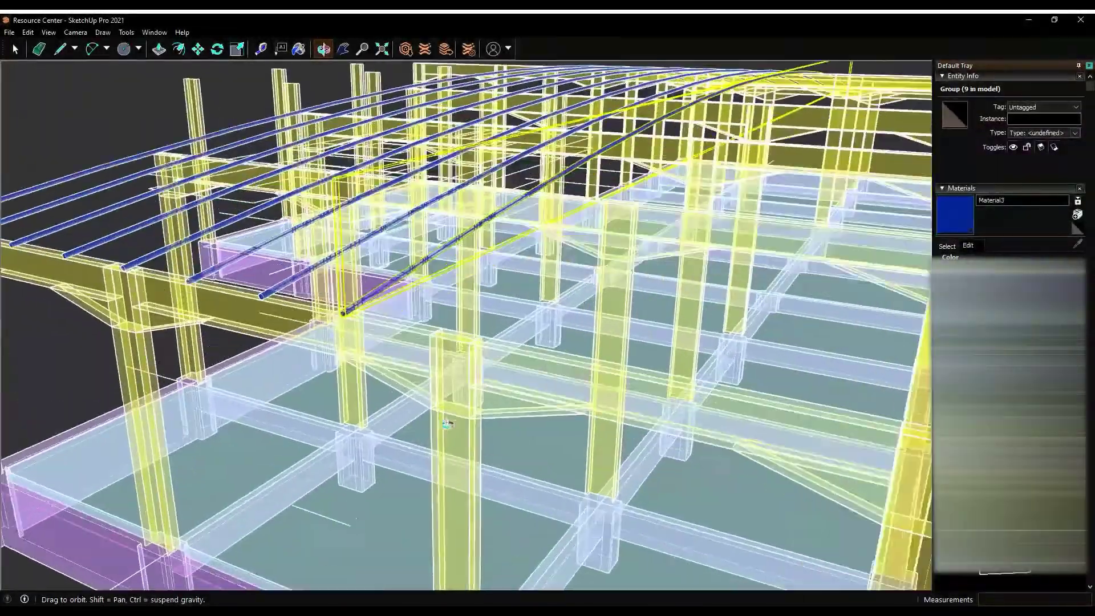
click(292, 506)
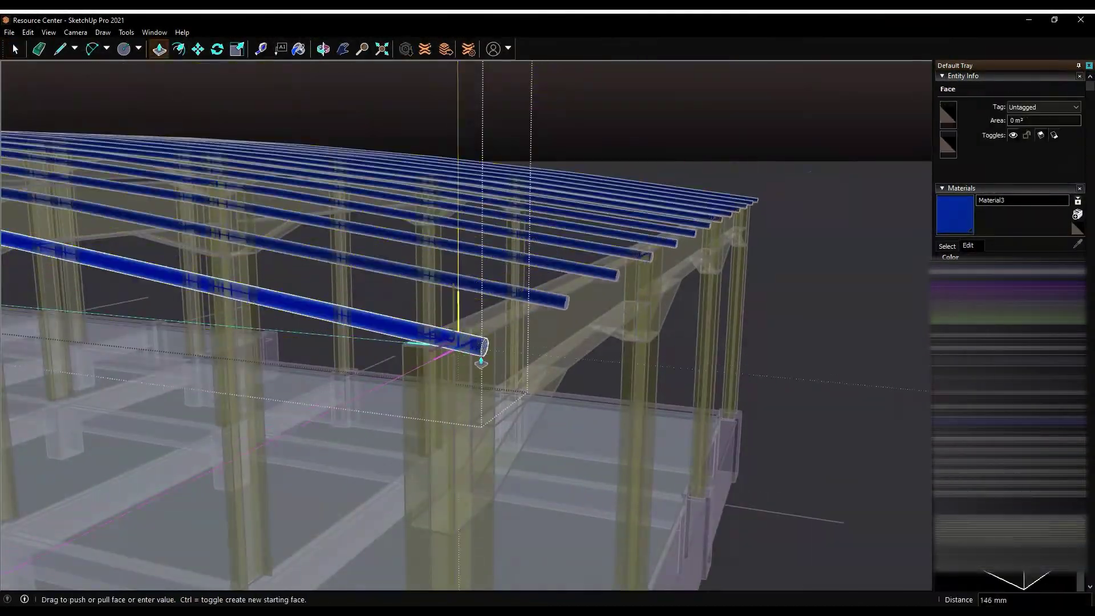
middle_drag(686, 279, 459, 362)
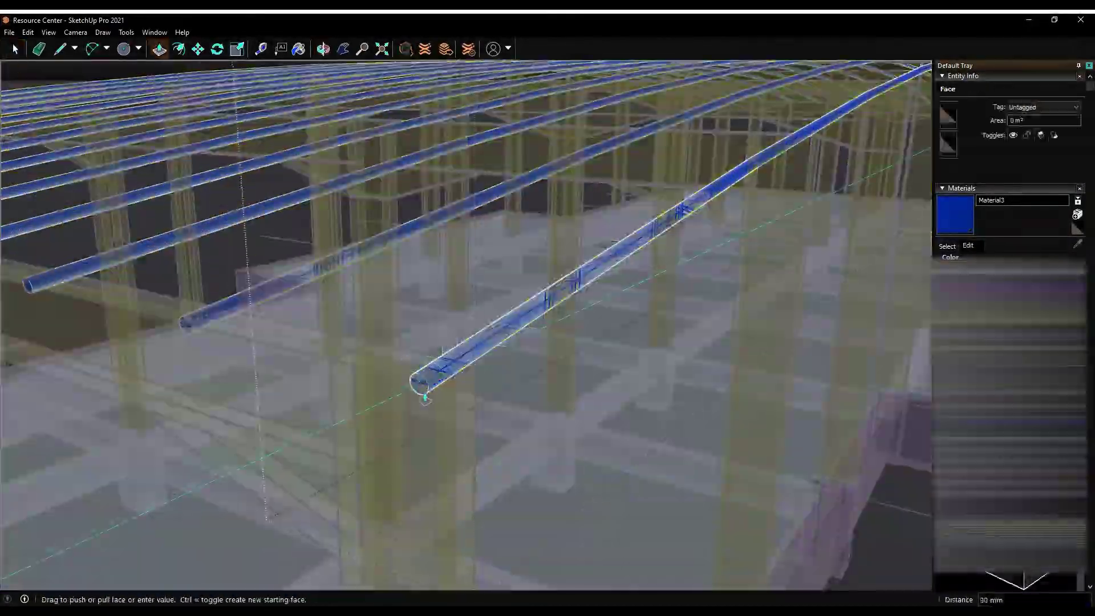
mouse_move(425, 398)
middle_down()
mouse_move(550, 288)
mouse_move(266, 253)
mouse_move(508, 178)
mouse_move(587, 203)
middle_up()
Start a line near the yellow columns, viewing the arched roof from a wide angle
key(l)
click(604, 245)
scroll(562, 451, down, 10)
middle_drag(561, 452, 683, 181)
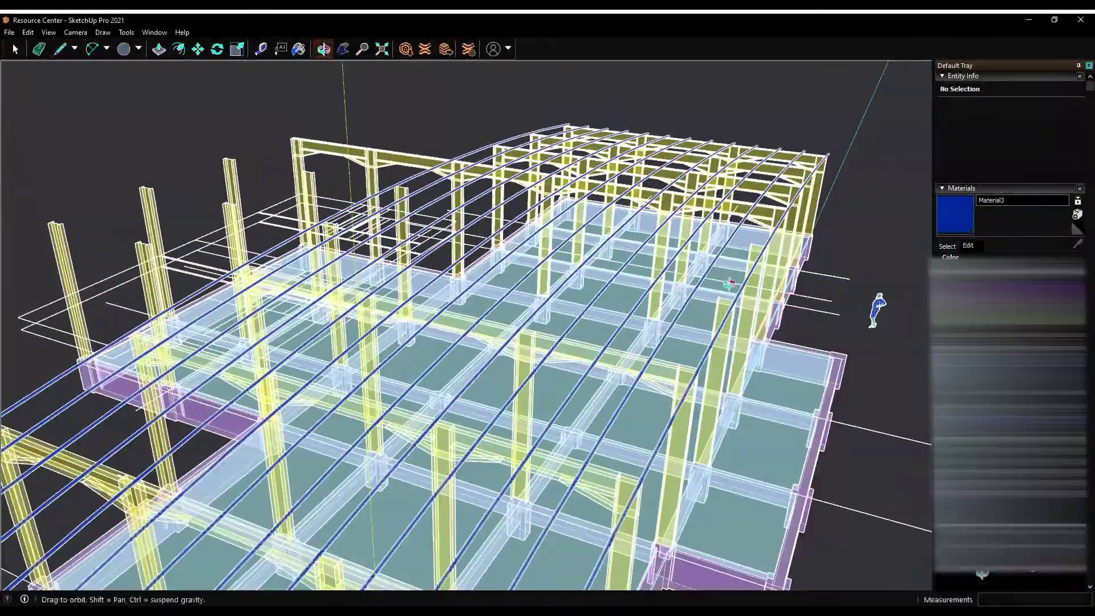
scroll(682, 181, up, 5)
scroll(627, 256, down, 3)
scroll(570, 285, up, 4)
scroll(513, 285, up, 2)
scroll(552, 318, down, 5)
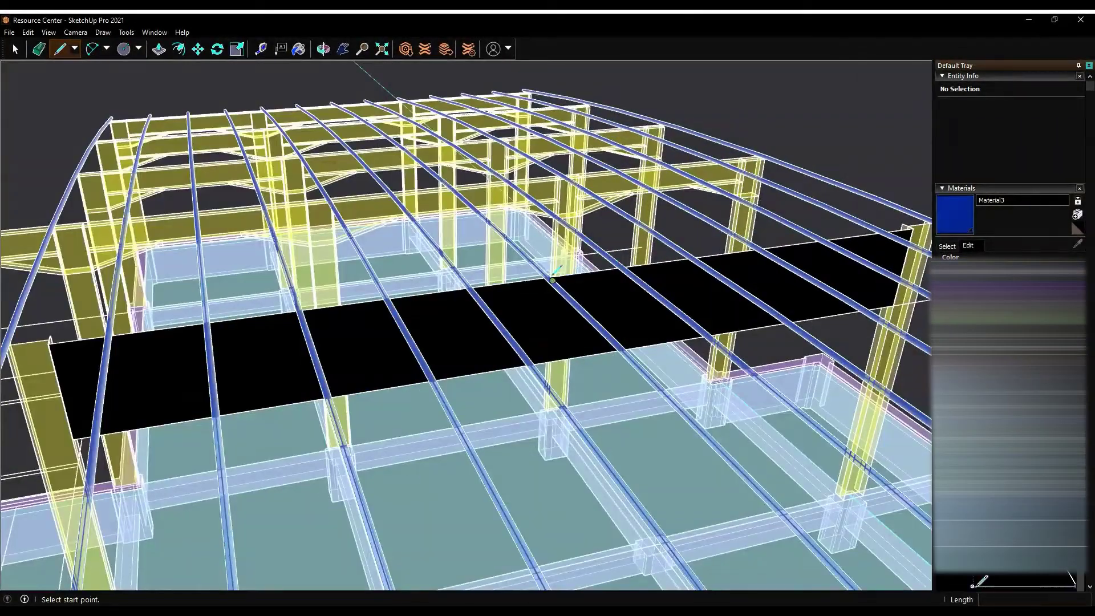
Orbit around the roof frame and select the black face between the columns
middle_drag(981, 580, 687, 365)
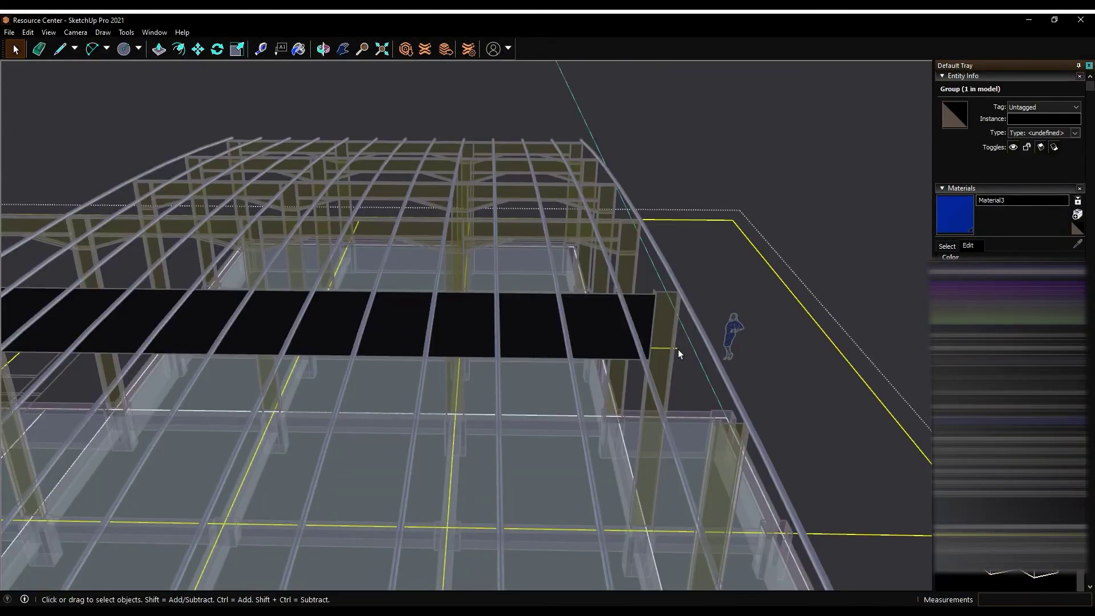
middle_drag(679, 349, 340, 329)
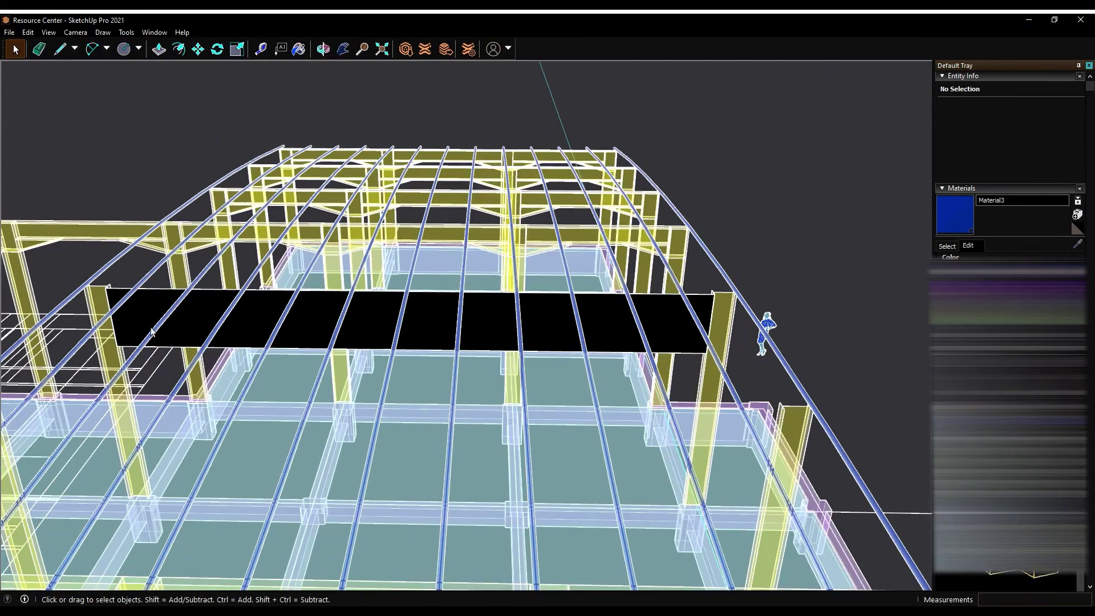
key(space)
click(409, 342)
mouse_move(416, 337)
middle_down()
mouse_move(455, 326)
mouse_move(369, 378)
mouse_move(469, 319)
middle_up()
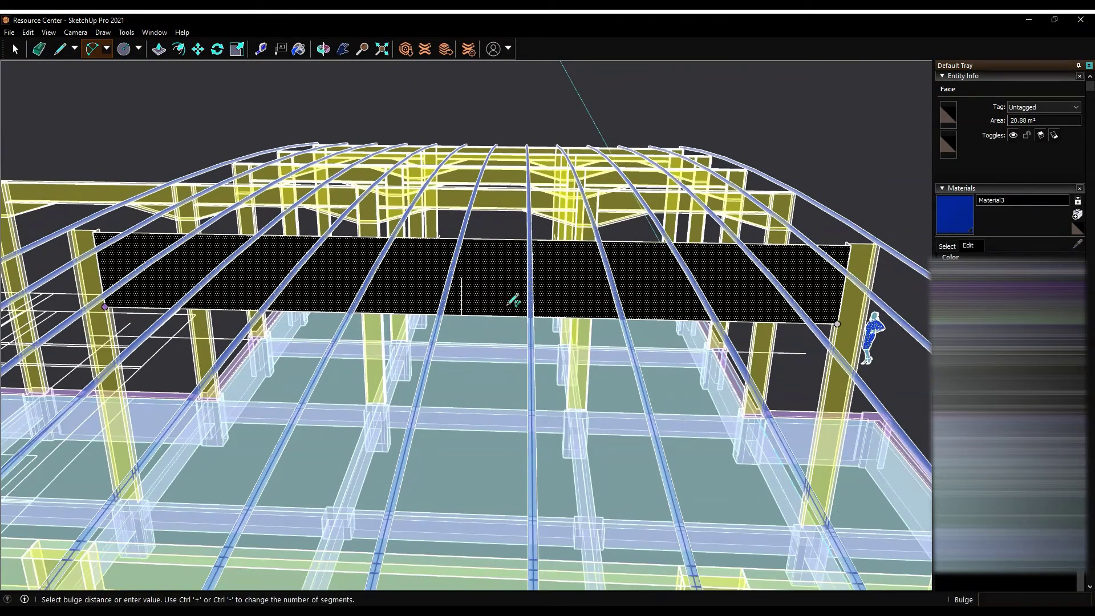
key(space)
Select the black face with its edges and open its group for editing
mouse_move(460, 293)
middle_down()
mouse_move(429, 274)
mouse_move(570, 285)
middle_up()
double_click(805, 308)
mouse_move(805, 311)
middle_down()
mouse_move(206, 308)
mouse_move(288, 325)
mouse_move(166, 337)
middle_up()
double_click(205, 307)
Offset the face outline inward by about 97 mm to form a border band
key(p)
key(f)
click(191, 337)
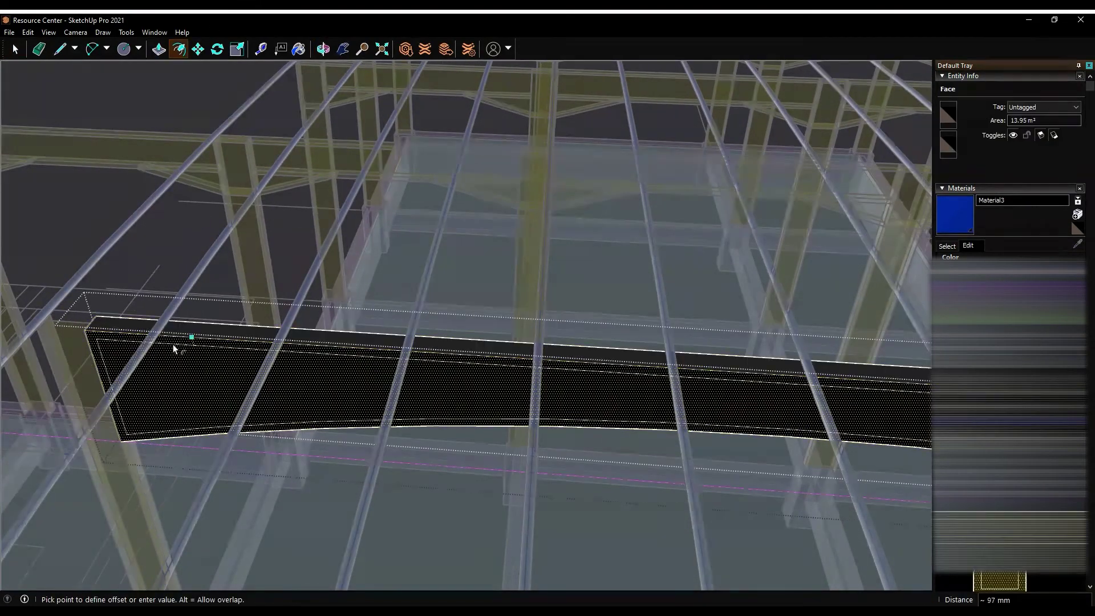
click(174, 347)
scroll(237, 302, up, 5)
Draw a corner line across the offset band
key(l)
click(146, 298)
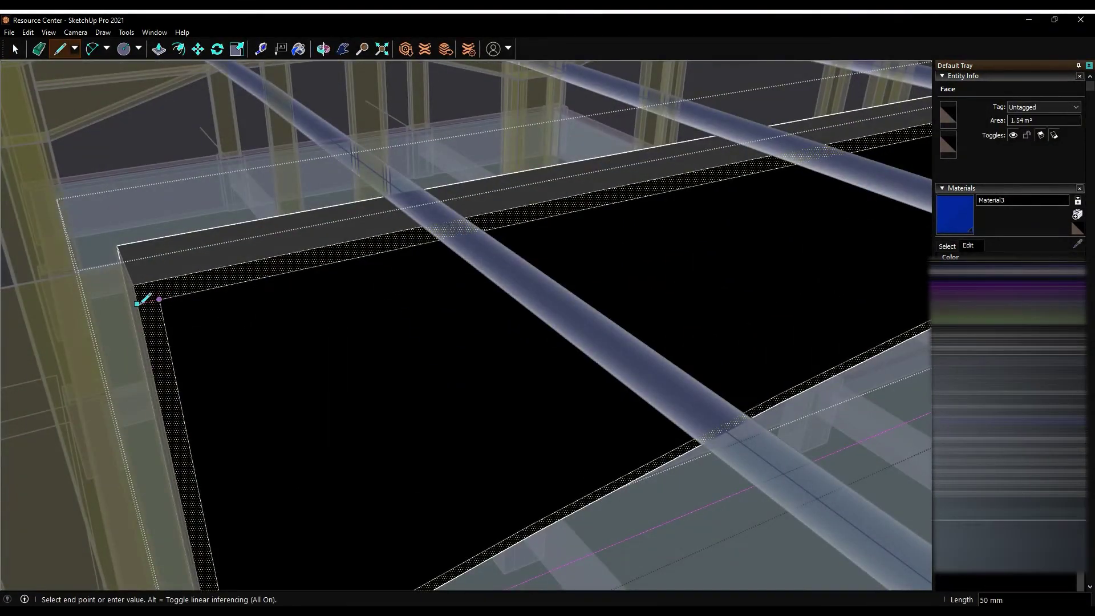
scroll(154, 514, up, 3)
scroll(97, 447, down, 5)
scroll(671, 448, up, 8)
mouse_move(672, 447)
middle_down()
mouse_move(665, 146)
mouse_move(732, 212)
middle_up()
key(space)
scroll(730, 209, down, 5)
Push/Pull the offset band into a thin frame
key(p)
click(283, 313)
mouse_move(386, 298)
middle_down()
mouse_move(765, 290)
mouse_move(708, 256)
mouse_move(303, 320)
middle_up()
key(space)
scroll(208, 323, up, 3)
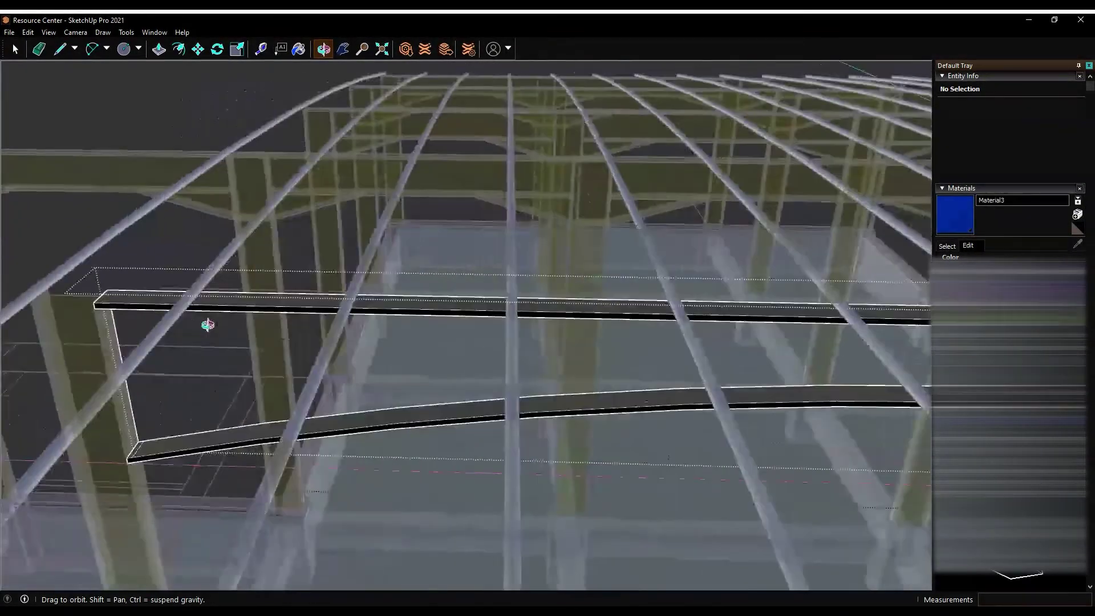
Draw vertical lines at the band corners, ending on the 1450 mm vertical edge
key(l)
click(93, 332)
scroll(127, 298, down, 3)
mouse_move(127, 299)
middle_down()
mouse_move(93, 318)
mouse_move(91, 306)
mouse_move(179, 297)
middle_up()
scroll(178, 297, up, 3)
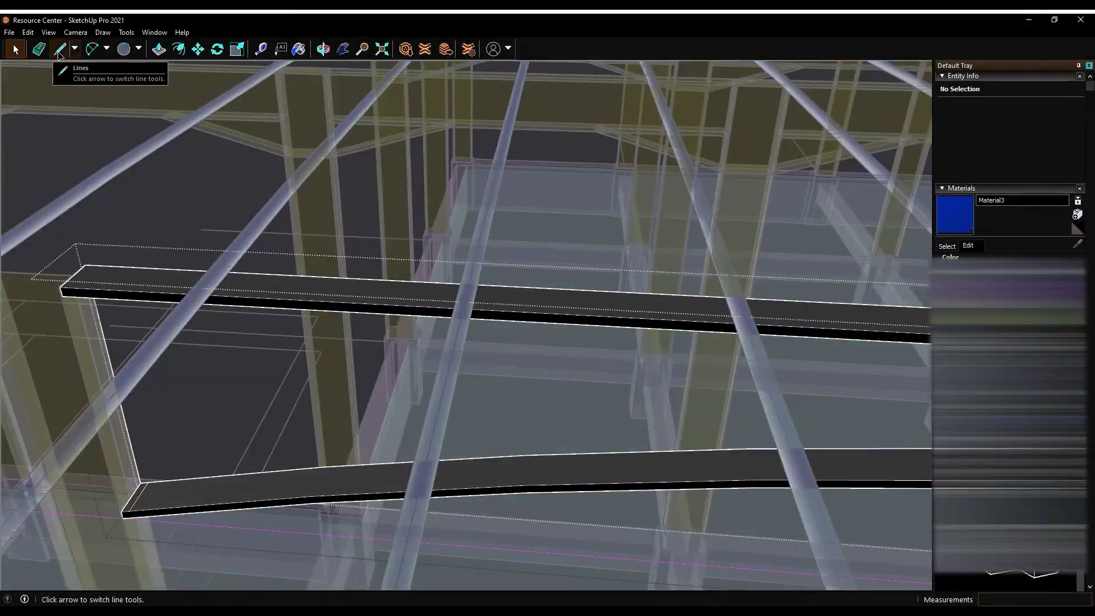
click(59, 54)
middle_drag(171, 319, 114, 371)
scroll(114, 371, down, 3)
scroll(78, 402, up, 5)
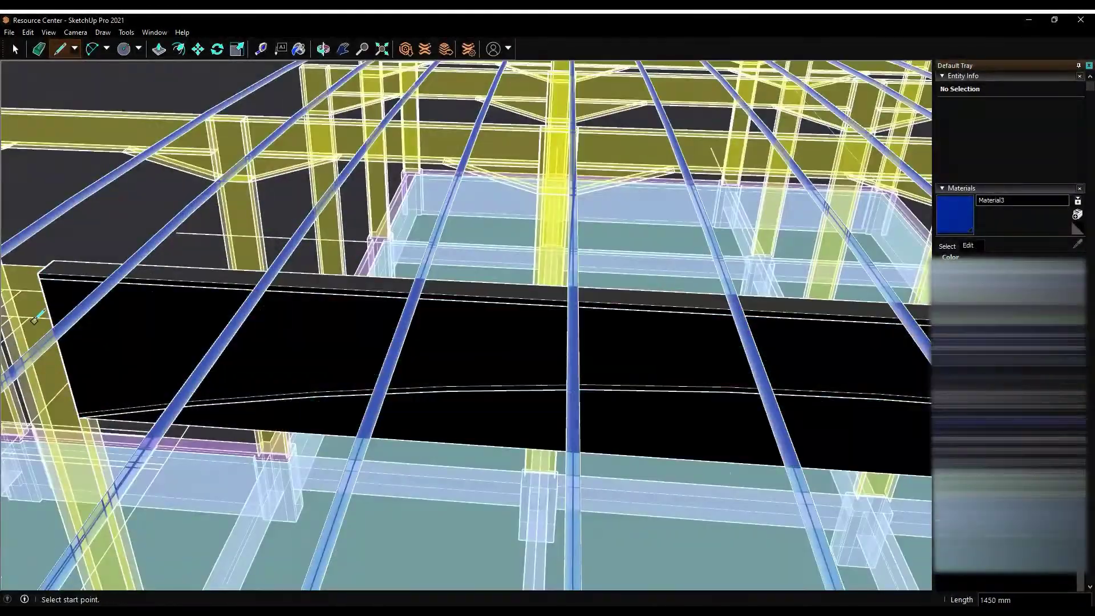
scroll(79, 403, down, 2)
click(618, 353)
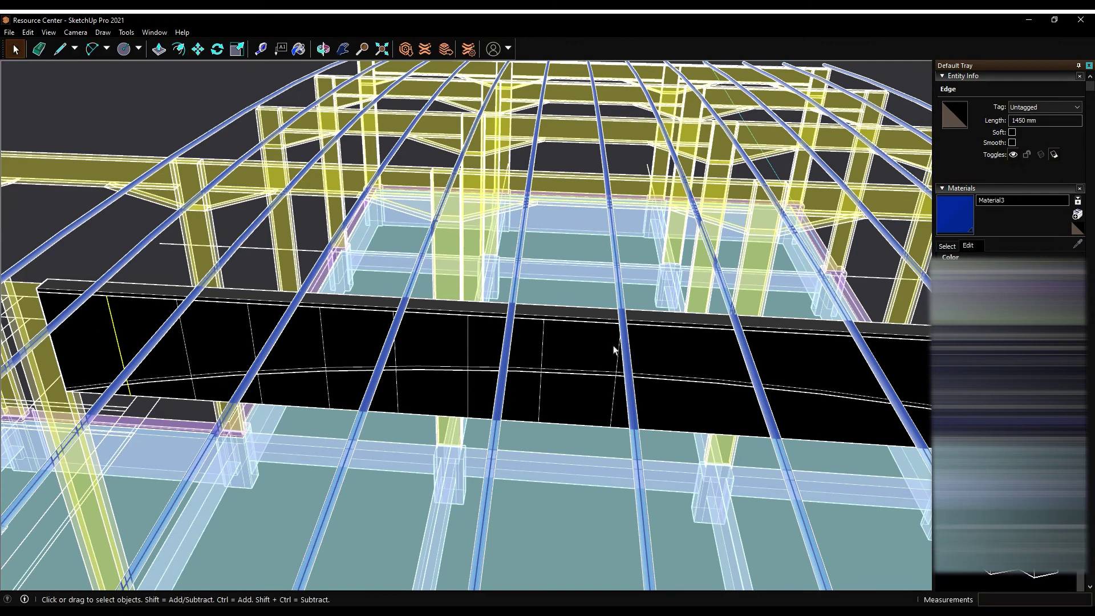
text(870)
Copy the 1450 mm vertical edge along the black beam with Move and Ctrl
middle_drag(205, 326, 552, 356)
key(ctrl)
click(552, 355)
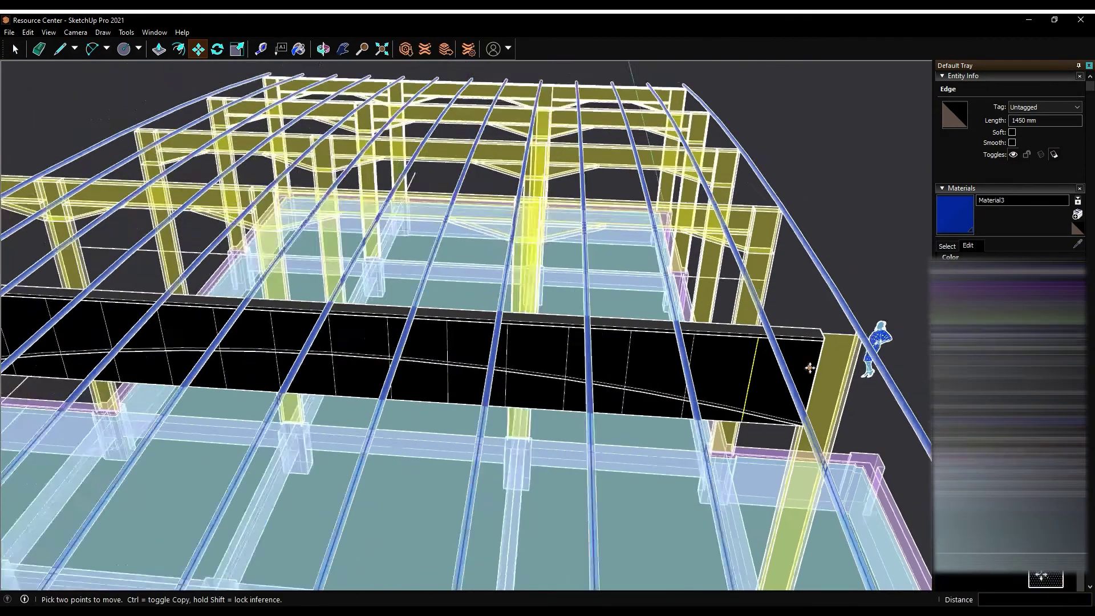
middle_drag(707, 364, 147, 367)
key(space)
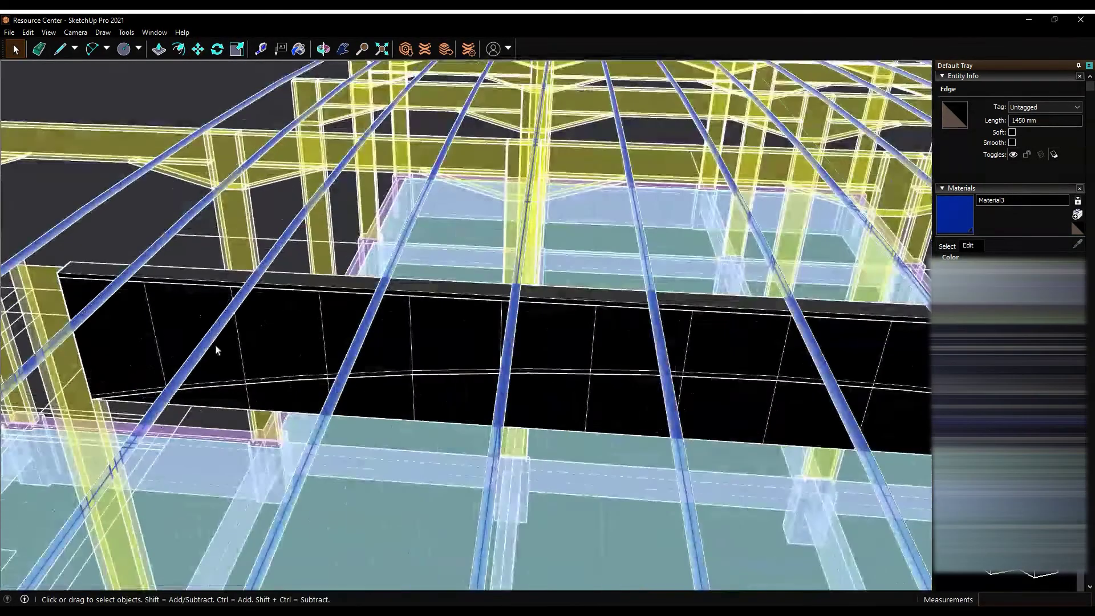
click(244, 347)
key(m)
Zoom in on the lower chord and draw a small circle on it
middle_drag(390, 515, 319, 490)
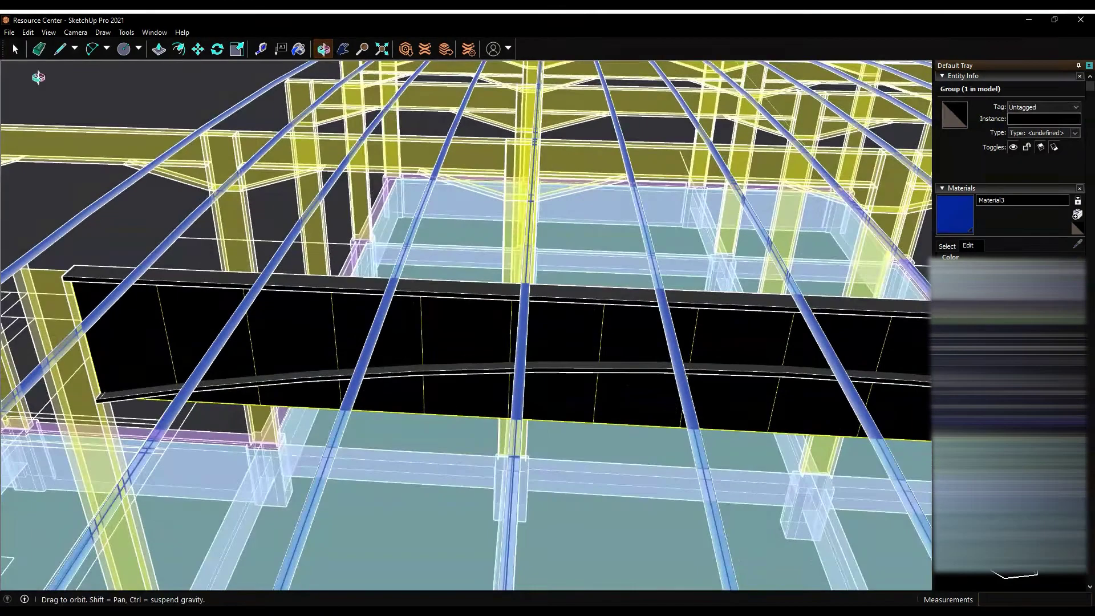
key(Return)
key(c)
scroll(288, 471, up, 5)
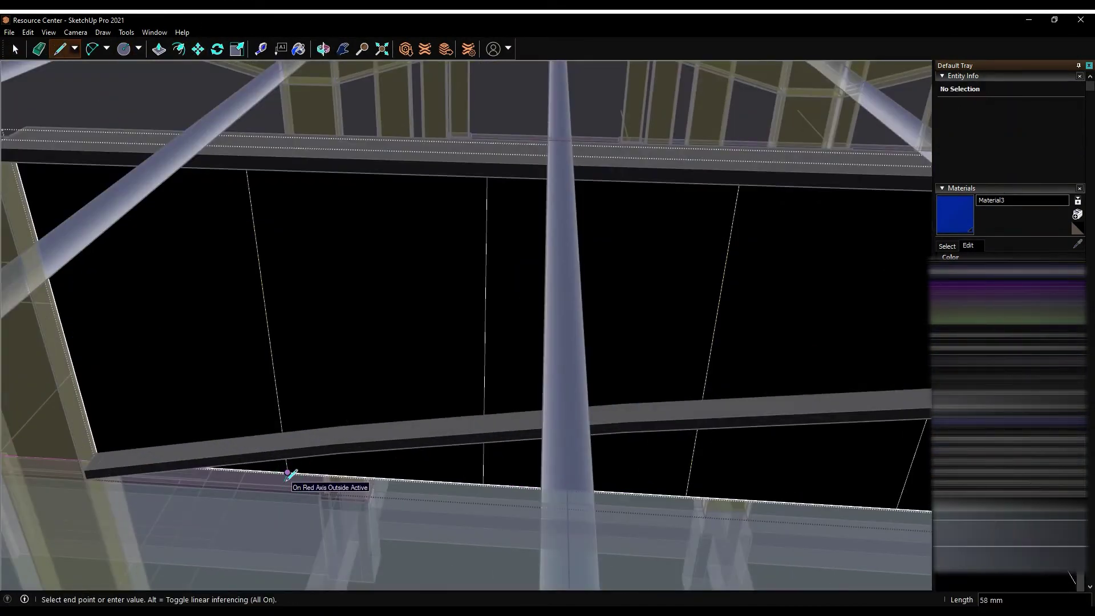
scroll(288, 474, up, 5)
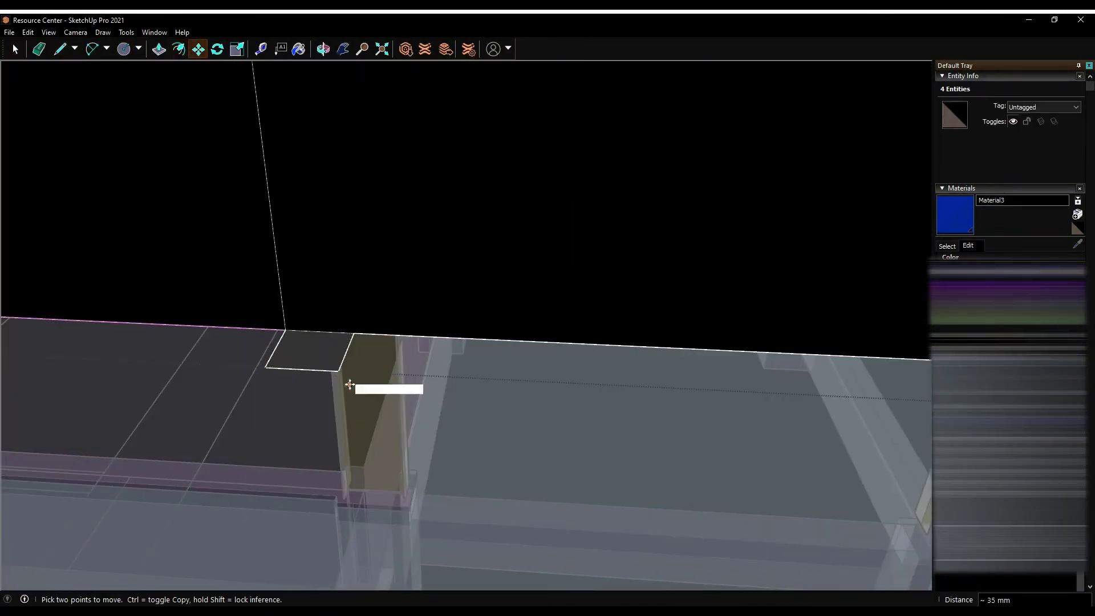
key(space)
scroll(93, 322, down, 5)
scroll(93, 323, down, 5)
scroll(258, 335, down, 5)
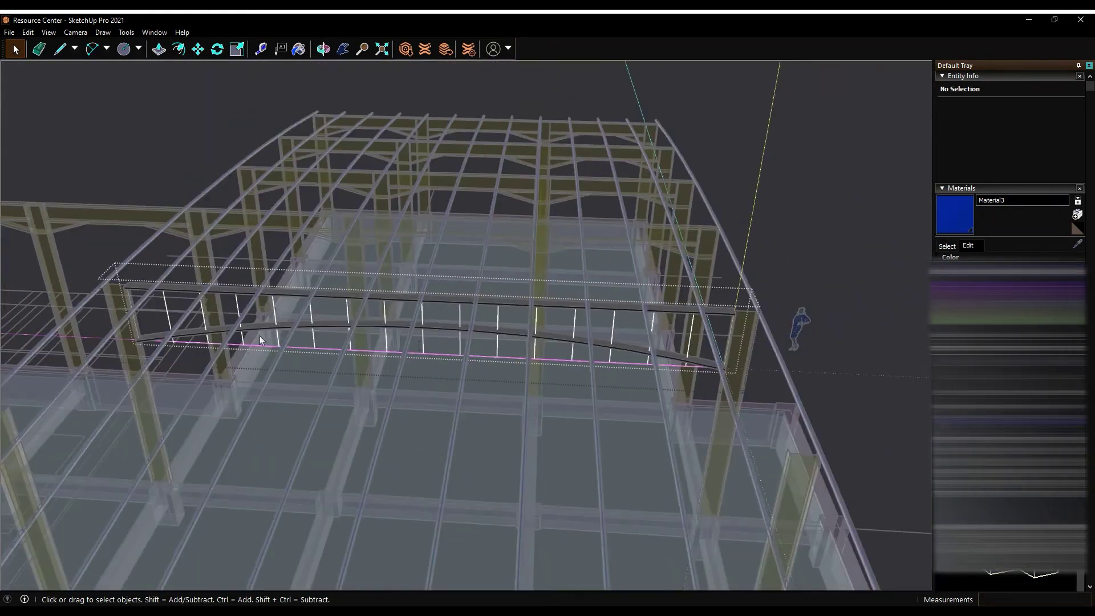
scroll(260, 337, up, 10)
key(c)
key(space)
Push/Pull the round face up into an 845 mm post
click(338, 422)
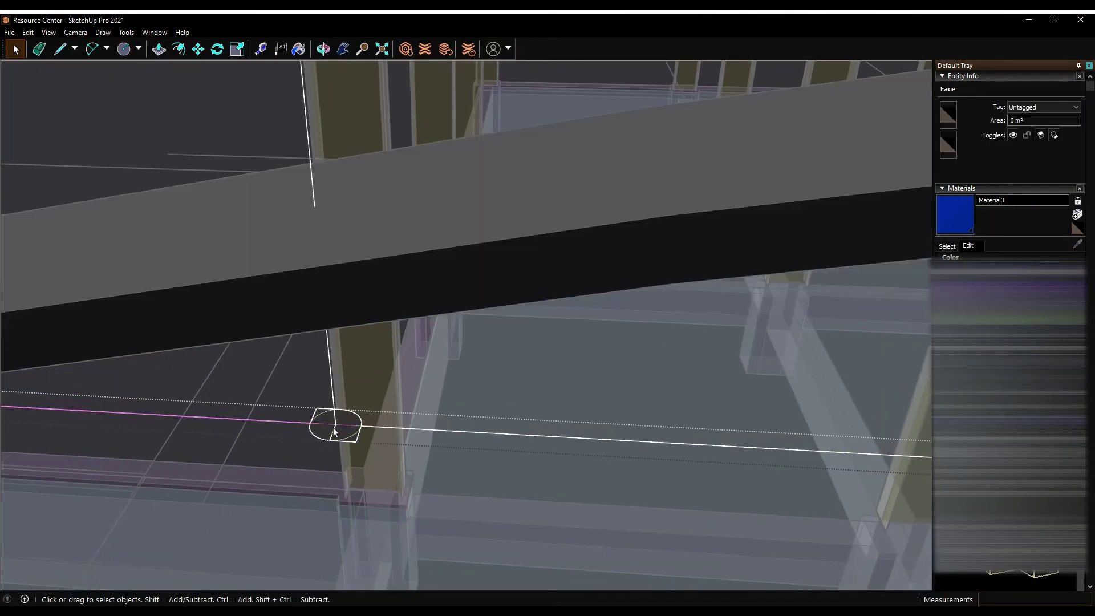
scroll(353, 448, down, 5)
scroll(153, 389, up, 5)
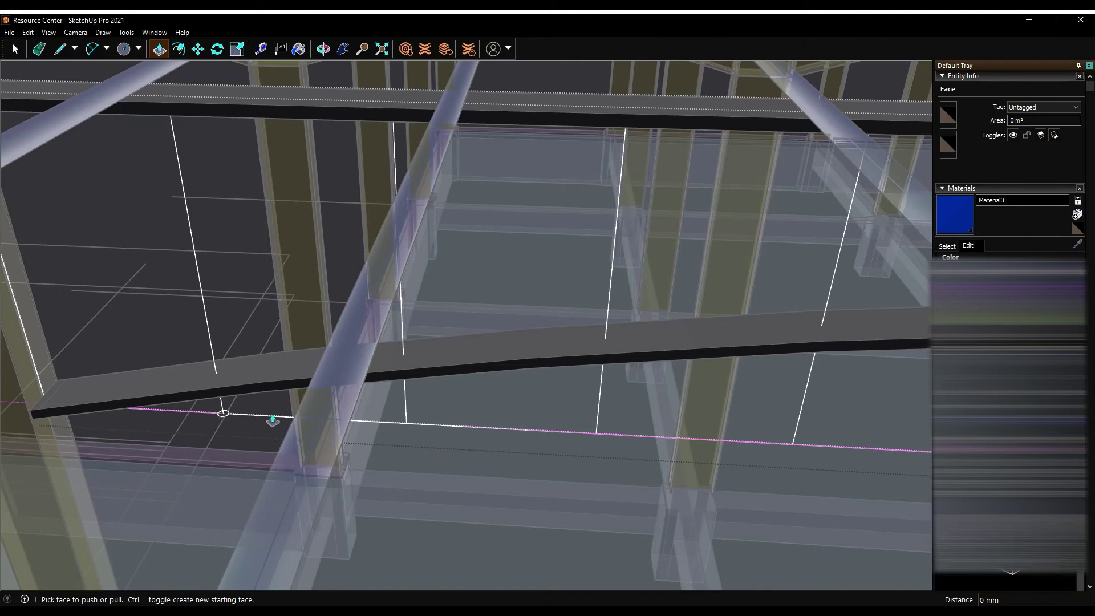
drag(272, 420, 269, 252)
click(282, 365)
click(272, 421)
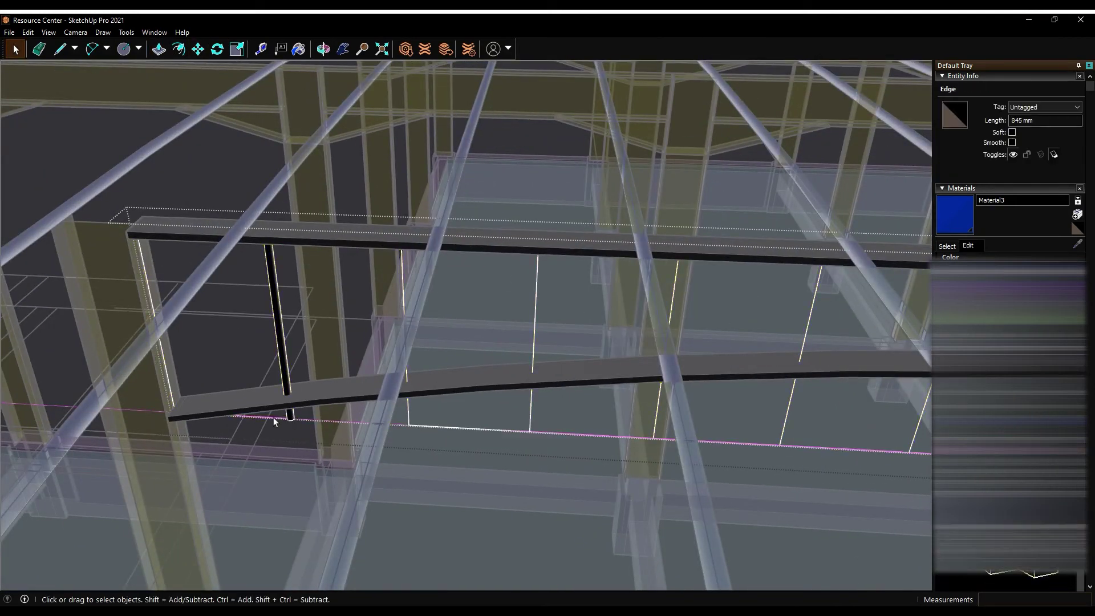
click(343, 199)
Exit the group and select all connected truss edges from a low view
scroll(336, 195, down, 5)
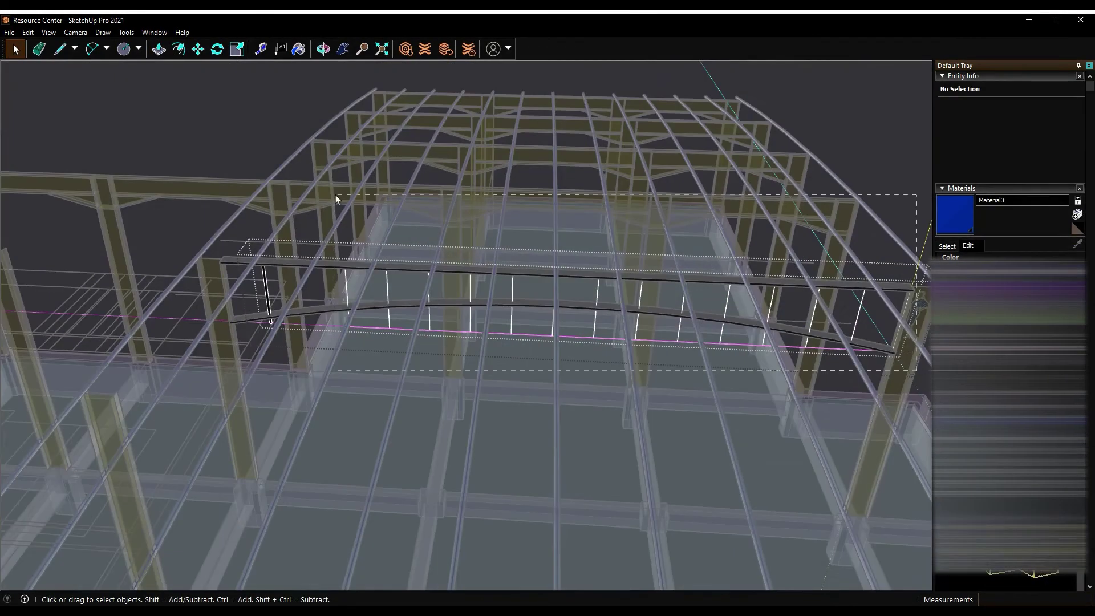
scroll(254, 296, up, 3)
scroll(254, 296, up, 2)
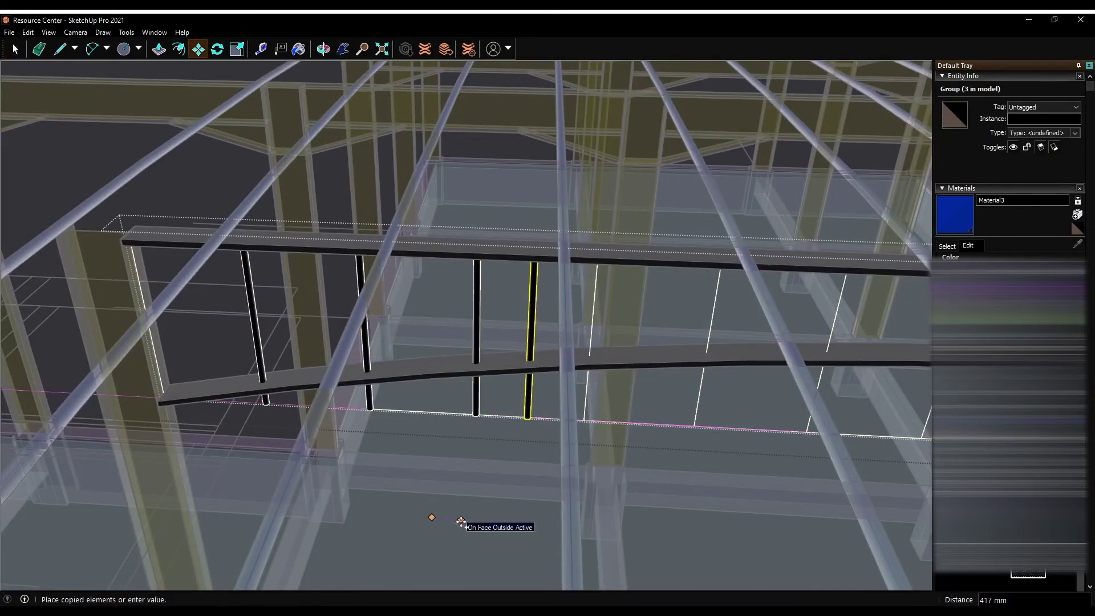
click(251, 400)
key(p)
mouse_move(241, 191)
middle_down()
mouse_move(107, 221)
mouse_move(171, 240)
middle_up()
mouse_move(513, 456)
middle_down()
mouse_move(582, 420)
mouse_move(659, 314)
mouse_move(265, 325)
mouse_move(258, 316)
mouse_move(86, 312)
mouse_move(119, 340)
middle_up()
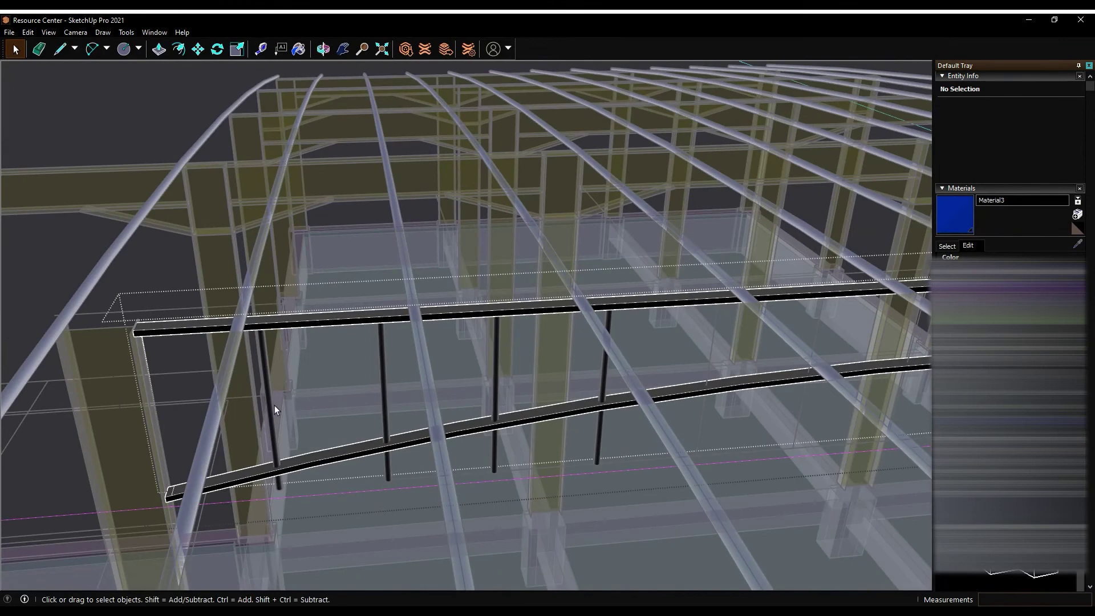
triple_click(709, 460)
Cancel the move, undo the last Push/Pull, and get a close view of the boxed post
scroll(709, 460, up, 5)
scroll(462, 499, down, 2)
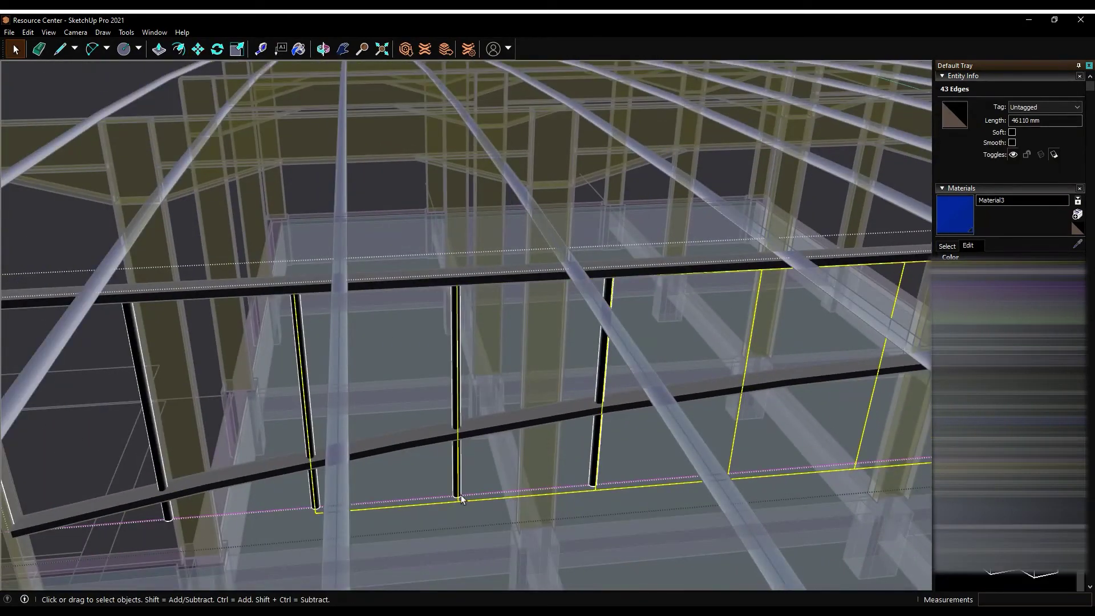
scroll(401, 506, down, 3)
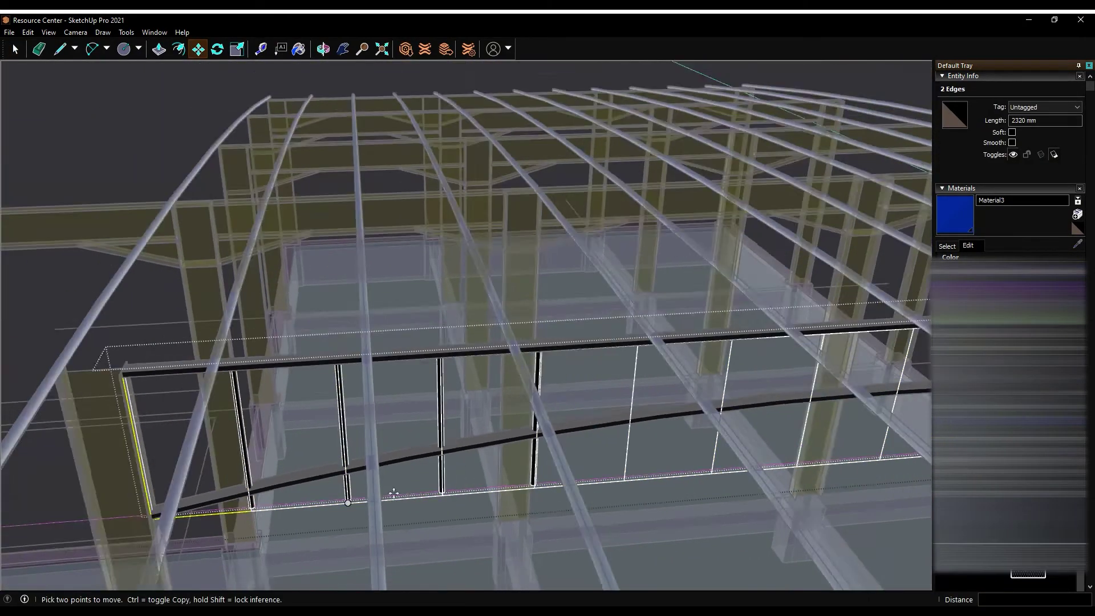
key(space)
middle_drag(359, 310, 315, 211)
mouse_move(553, 399)
middle_down()
mouse_move(366, 275)
mouse_move(603, 298)
middle_up()
key(p)
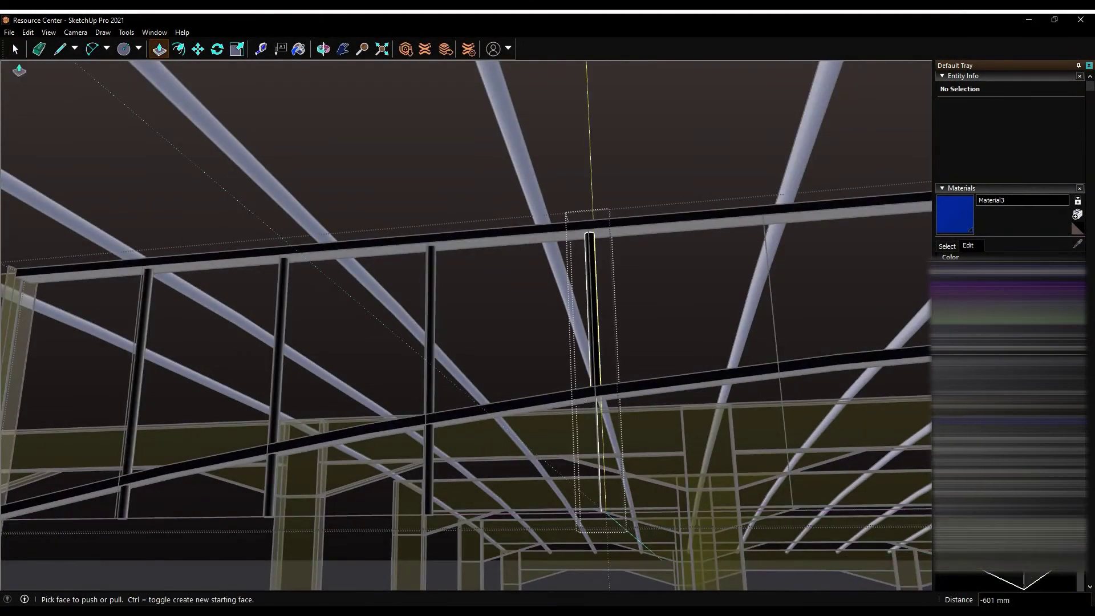
key(ctrl+z)
key(ctrl+z)
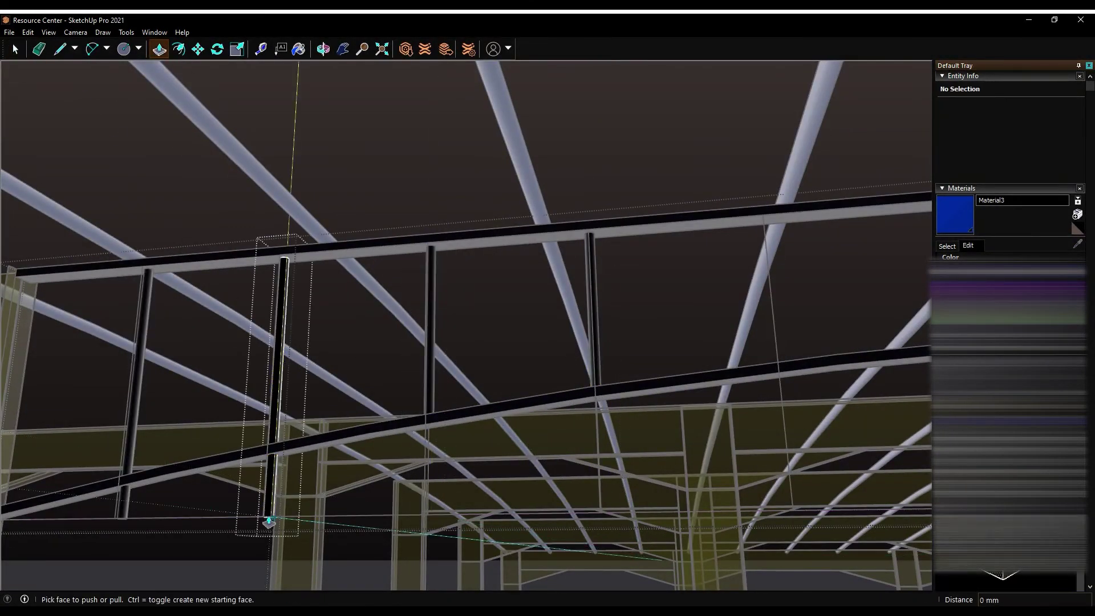
middle_drag(221, 490, 419, 536)
mouse_move(325, 101)
middle_down()
mouse_move(281, 464)
mouse_move(388, 407)
mouse_move(399, 318)
middle_up()
Move-copy the post group along the chord
key(m)
click(274, 438)
key(ctrl)
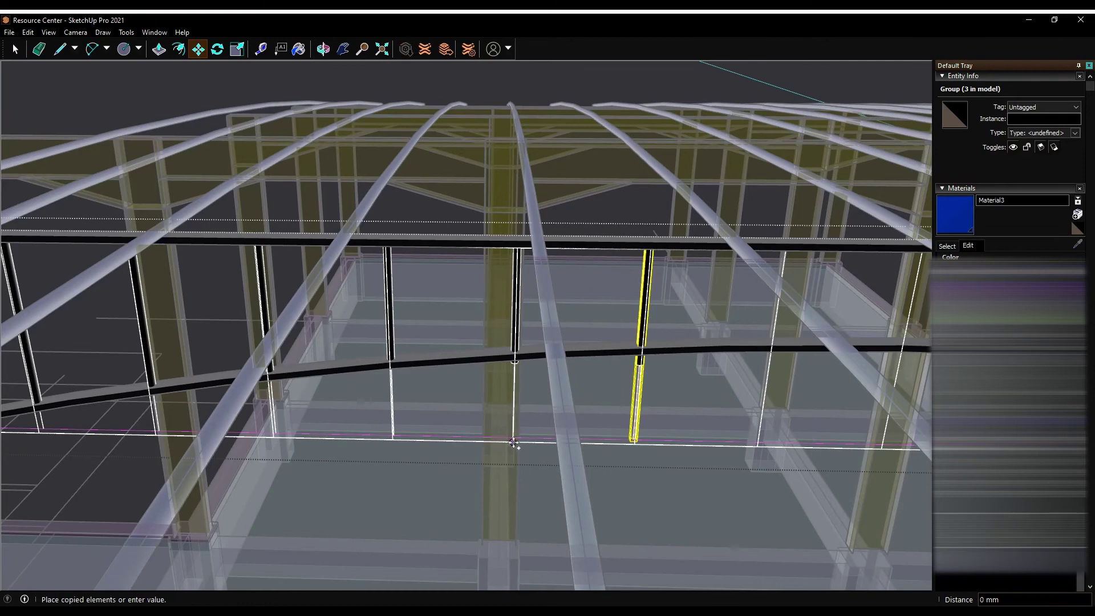
click(513, 442)
middle_drag(514, 442, 494, 435)
middle_drag(912, 413, 692, 217)
scroll(692, 217, up, 5)
Push/Pull the next post's end face to shorten it to the bottom chord
key(p)
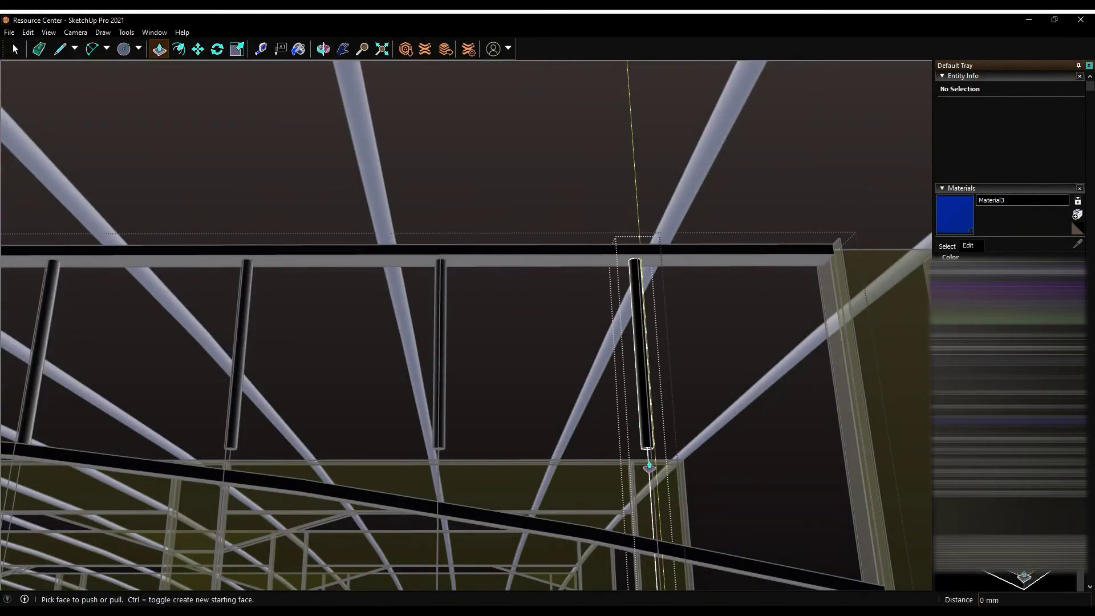
key(space)
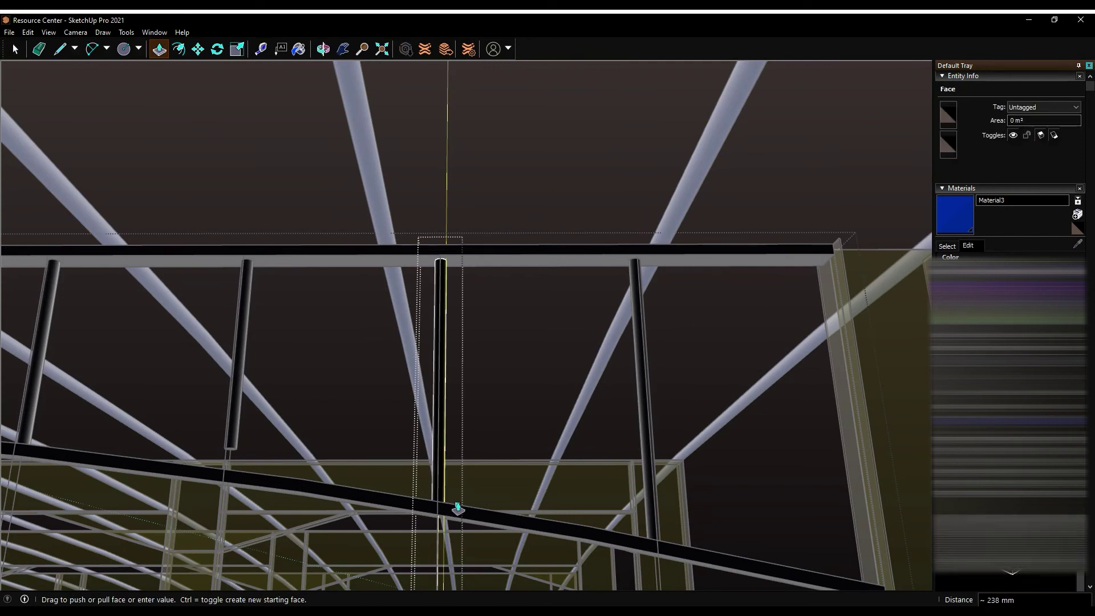
click(231, 451)
mouse_move(316, 487)
middle_down()
mouse_move(146, 403)
mouse_move(442, 317)
middle_up()
key(space)
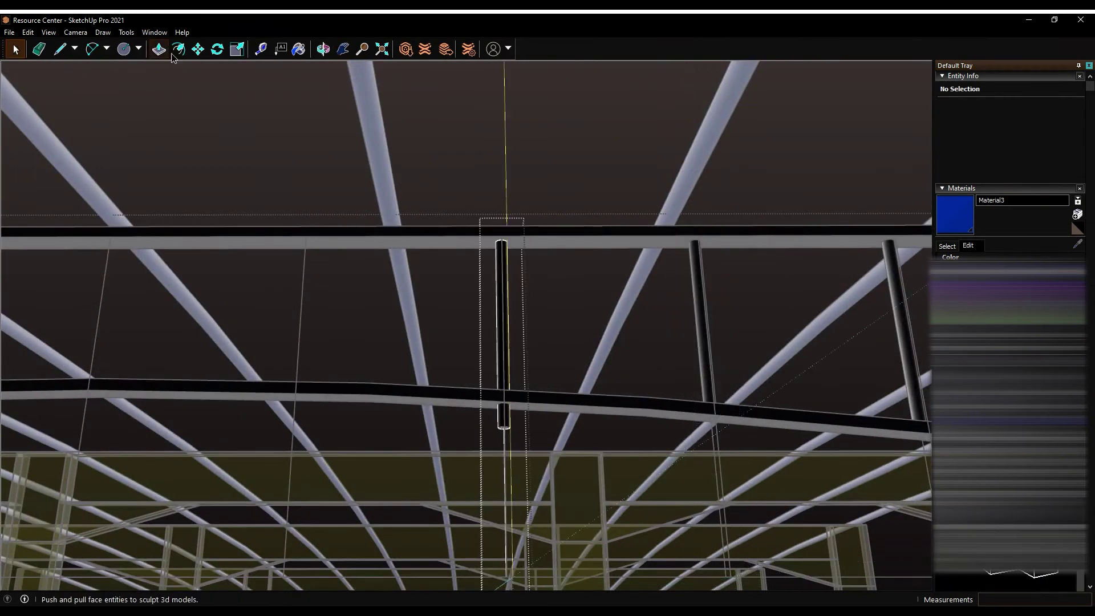
click(488, 404)
mouse_move(488, 404)
middle_down()
mouse_move(618, 203)
mouse_move(232, 381)
middle_up()
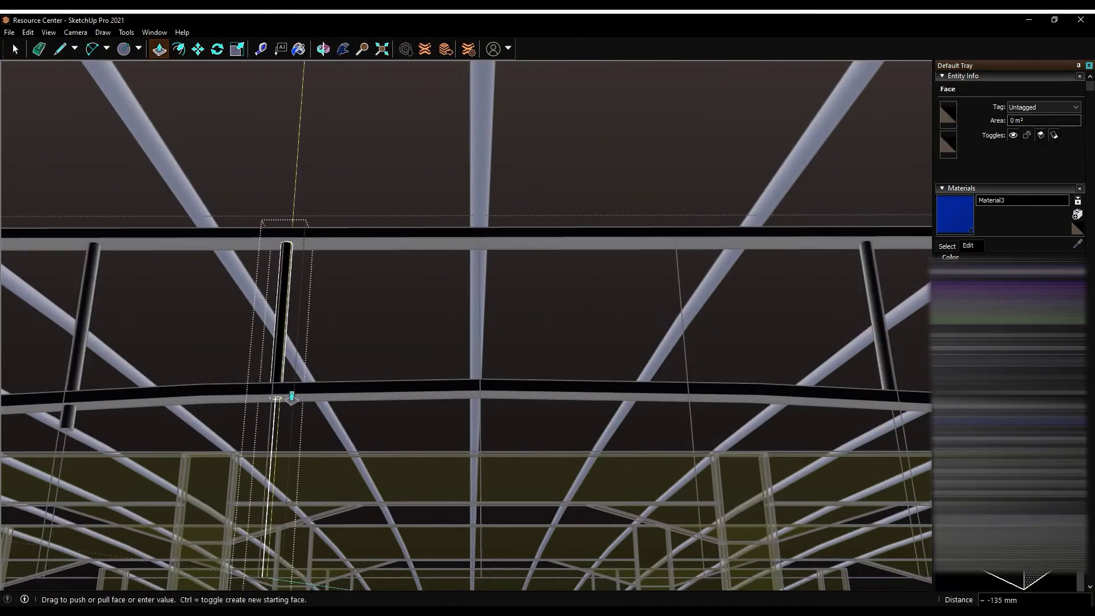
click(291, 398)
Copy another solid post along the truss and finish a line at the column base
mouse_move(360, 392)
middle_down()
mouse_move(326, 411)
mouse_move(298, 395)
middle_up()
mouse_move(168, 239)
middle_down()
mouse_move(661, 427)
mouse_move(217, 445)
middle_up()
click(217, 445)
click(490, 497)
mouse_move(489, 498)
middle_down()
mouse_move(376, 298)
mouse_move(618, 305)
mouse_move(34, 345)
mouse_move(106, 318)
middle_up()
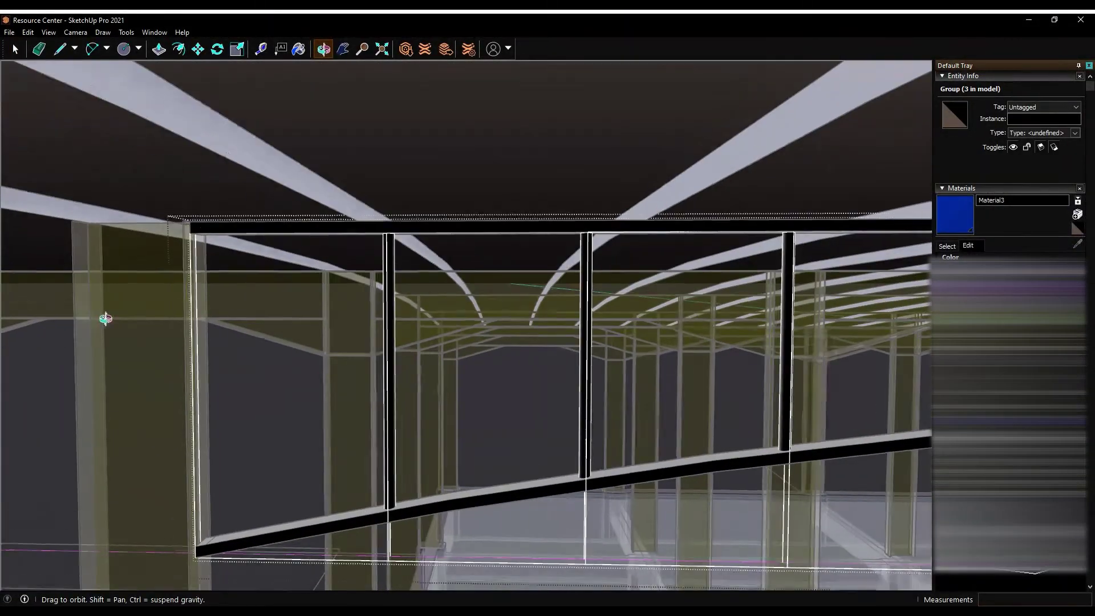
click(387, 507)
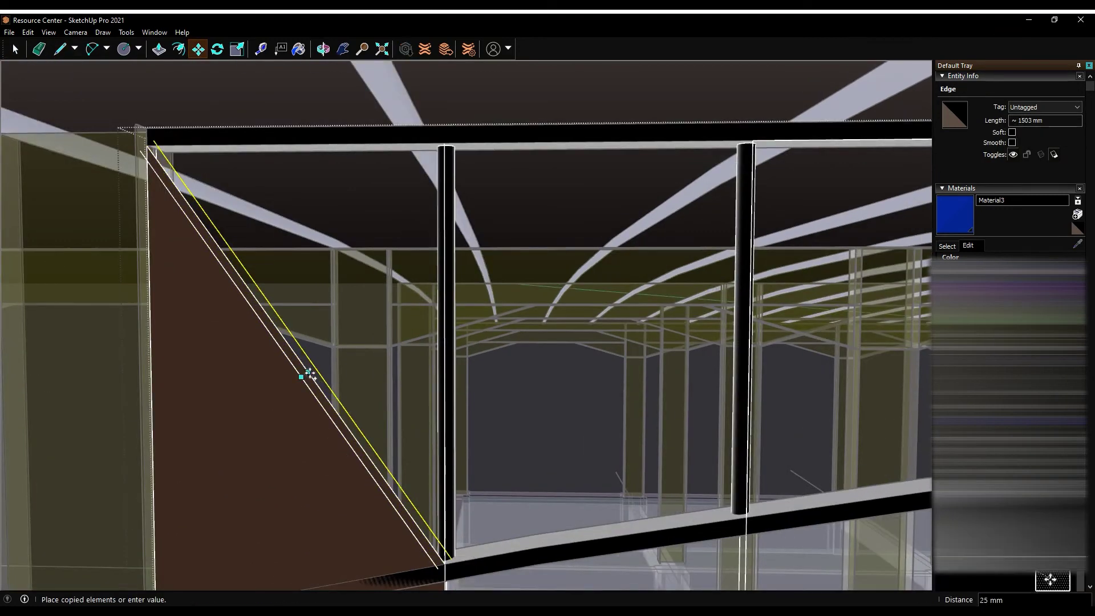
Finish the offset diagonal edge copy and inspect the triangular brace face by the column
scroll(306, 371, up, 3)
key(space)
middle_drag(81, 152, 425, 519)
scroll(424, 520, down, 3)
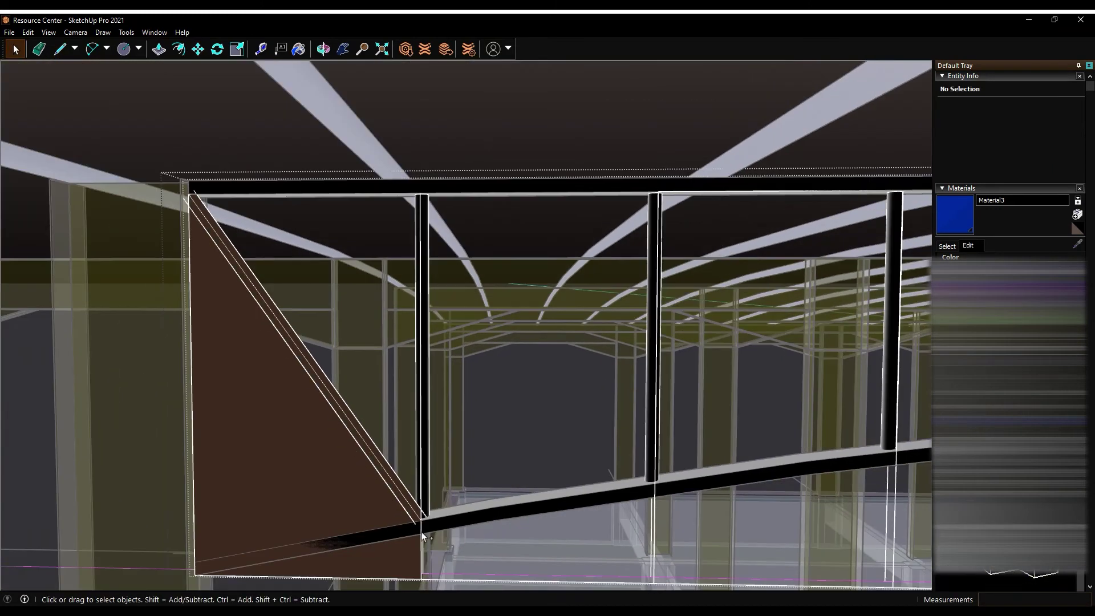
scroll(422, 531, up, 3)
key(l)
click(453, 511)
key(l)
scroll(422, 496, up, 2)
key(space)
Push/Pull the triangular brace face into a solid diagonal brace
scroll(405, 506, down, 2)
scroll(495, 503, down, 3)
scroll(485, 506, up, 2)
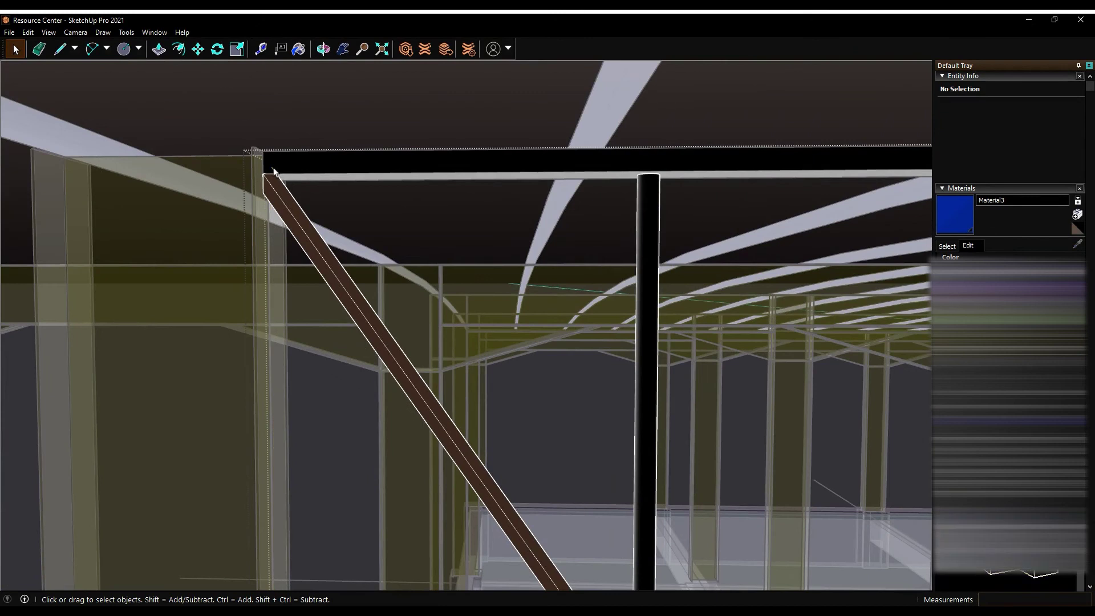
scroll(477, 508, down, 2)
click(466, 469)
key(Escape)
key(p)
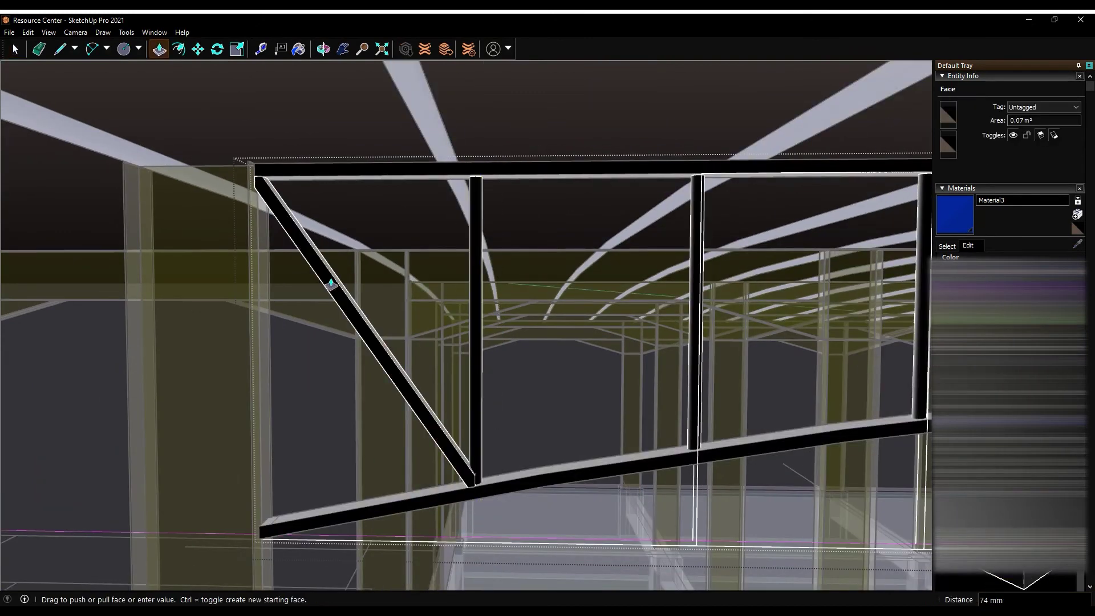
key(space)
Move the diagonal brace from its base corner into place against the column
click(338, 277)
middle_drag(338, 277, 166, 256)
scroll(393, 481, up, 5)
middle_drag(393, 481, 150, 435)
key(l)
click(197, 50)
click(130, 441)
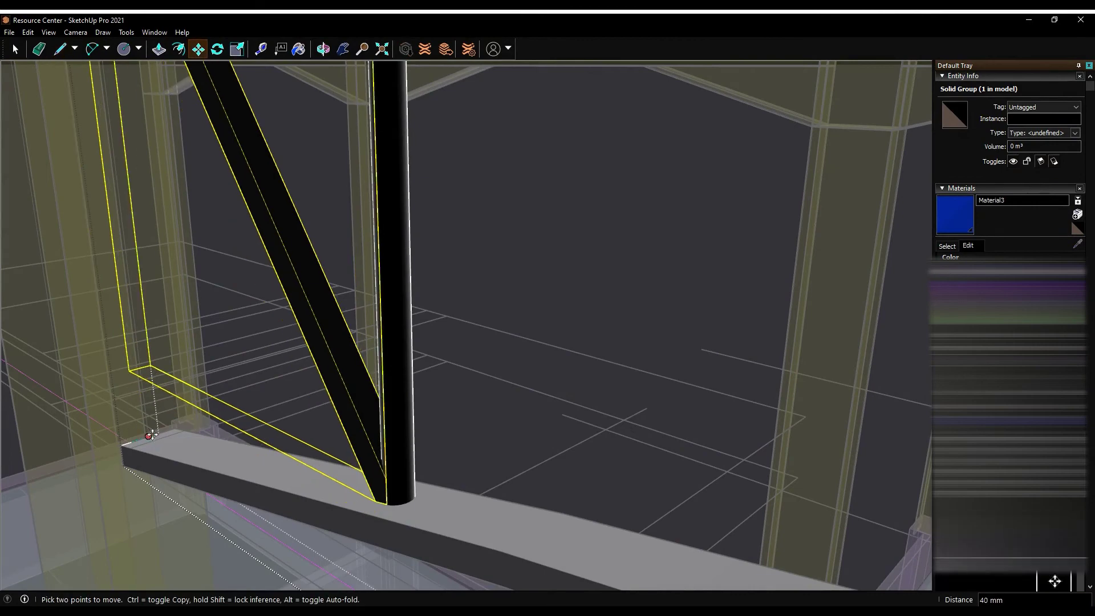
scroll(384, 196, down, 10)
Paint the truss top chord and first vertical post red with Material4
mouse_move(384, 195)
middle_down()
mouse_move(587, 183)
mouse_move(496, 232)
middle_up()
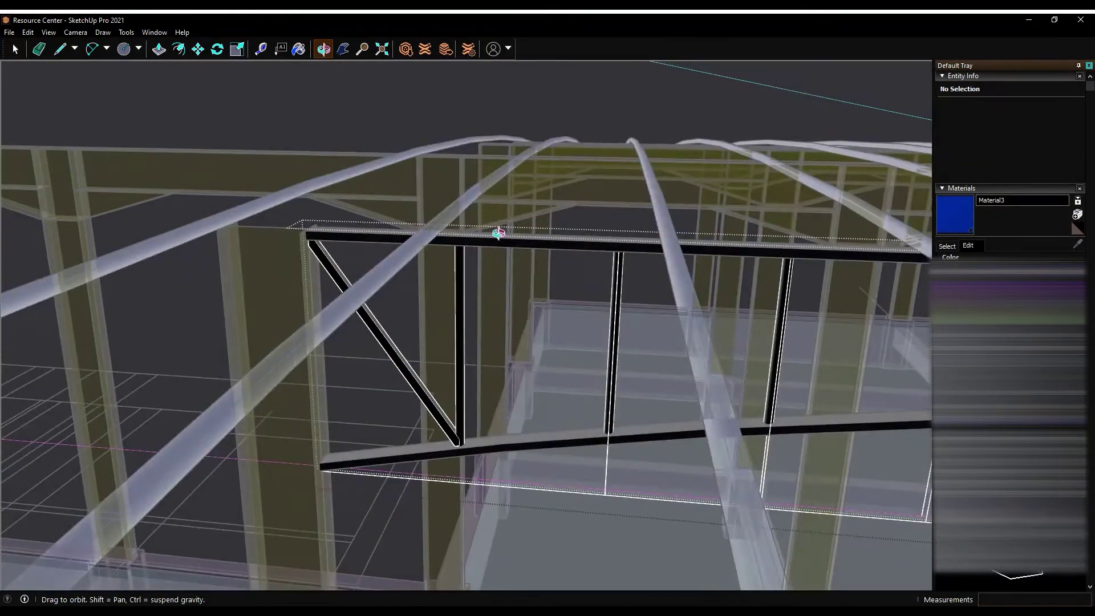
scroll(496, 232, up, 2)
click(344, 240)
click(1010, 296)
click(627, 251)
click(472, 342)
key(ctrl+a)
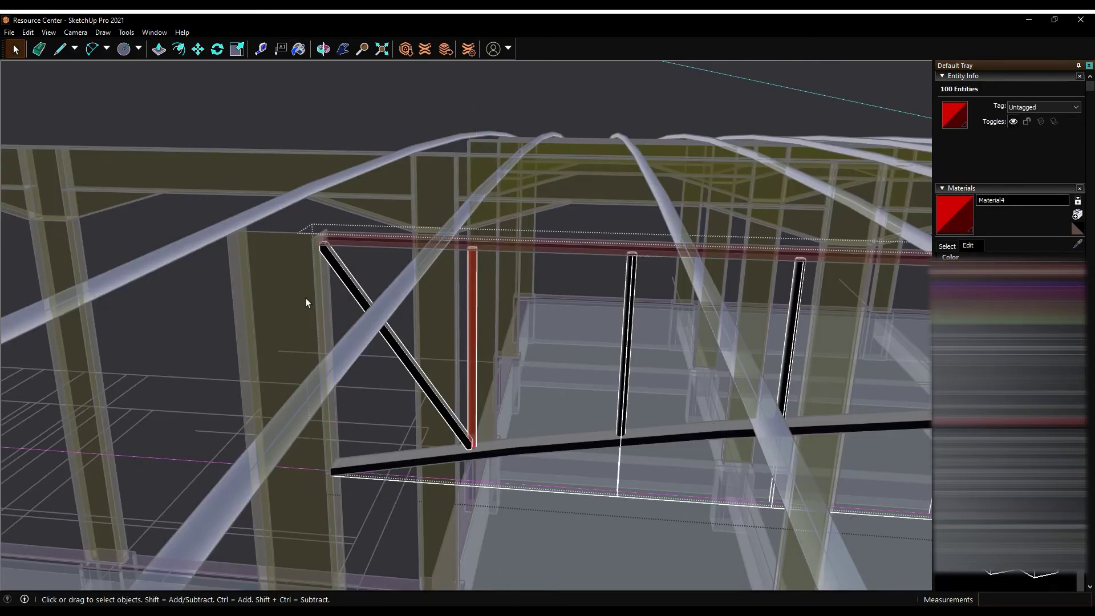
Paint the remaining truss posts red, then select the truss group
click(476, 383)
middle_drag(476, 384, 679, 366)
click(679, 367)
click(843, 362)
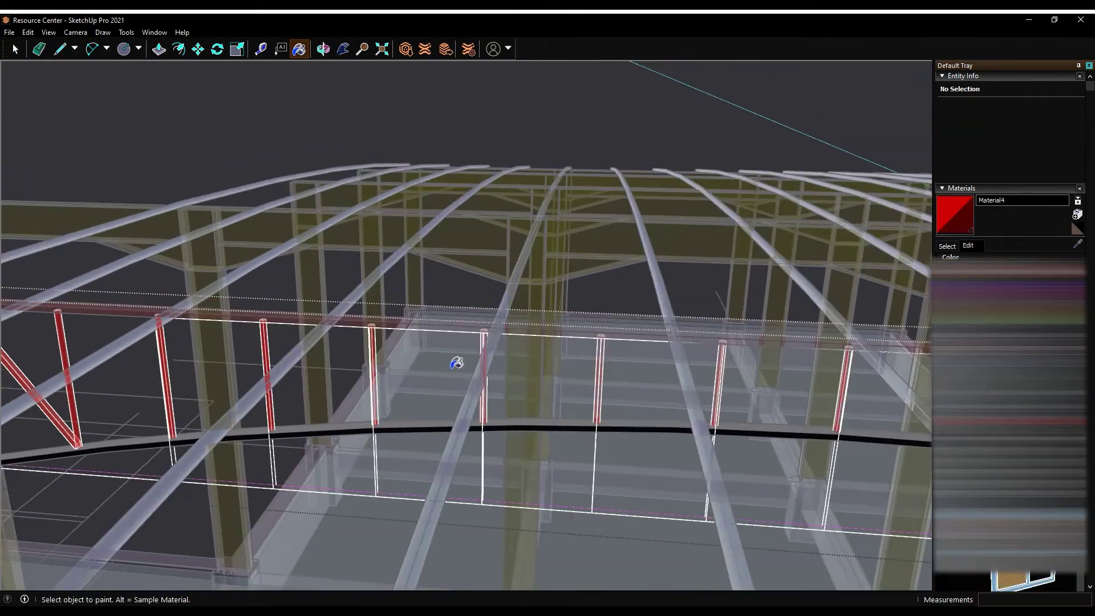
middle_drag(844, 361, 697, 422)
scroll(697, 422, up, 3)
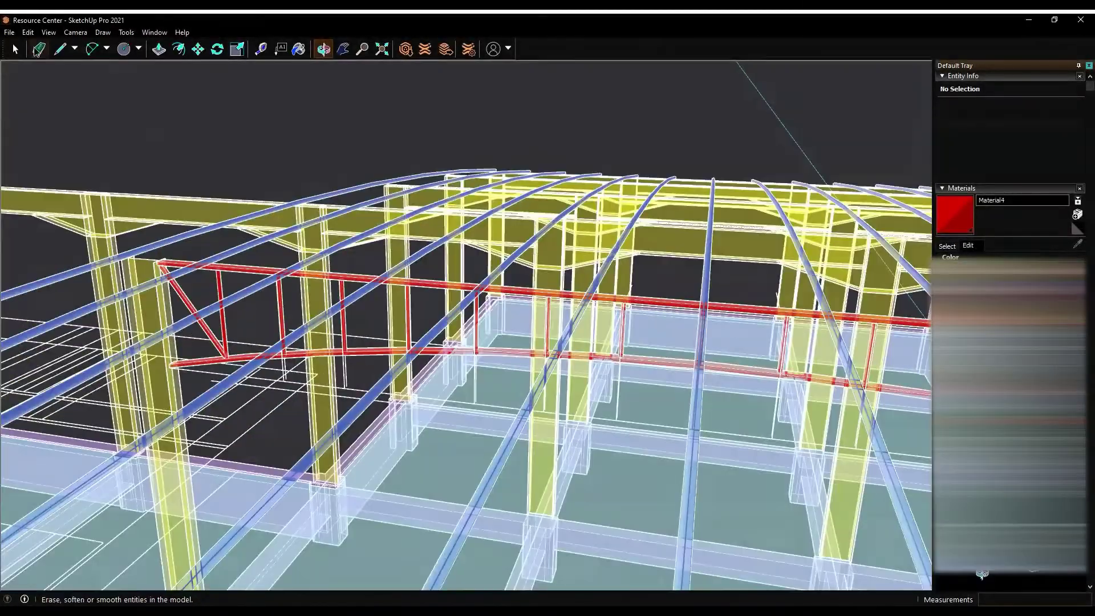
click(15, 49)
click(226, 353)
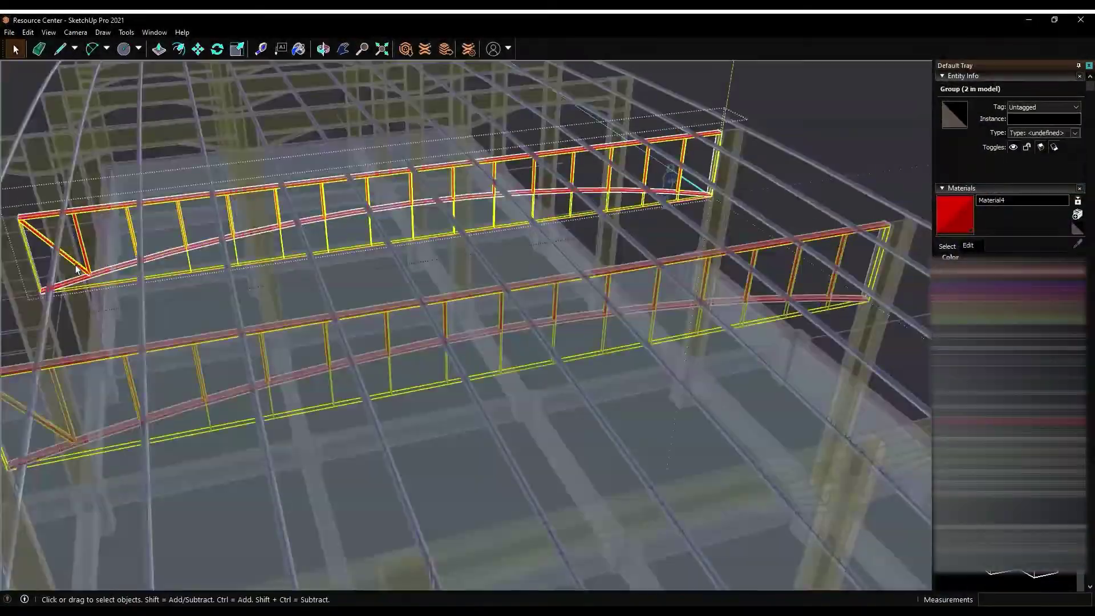
click(76, 269)
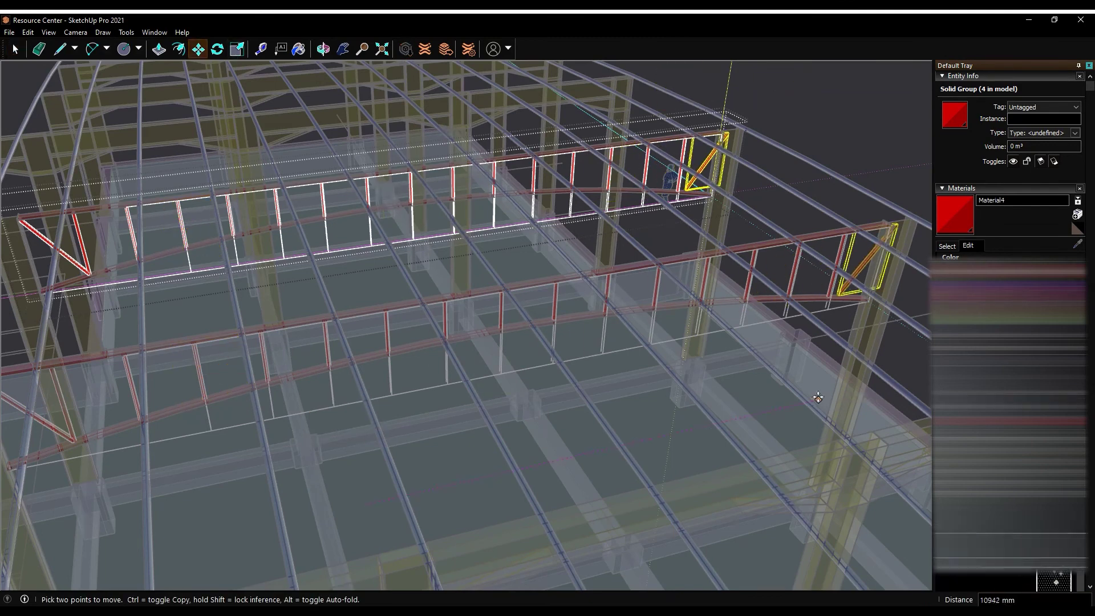
scroll(701, 151, up, 10)
mouse_move(701, 151)
middle_down()
mouse_move(384, 90)
mouse_move(394, 198)
middle_up()
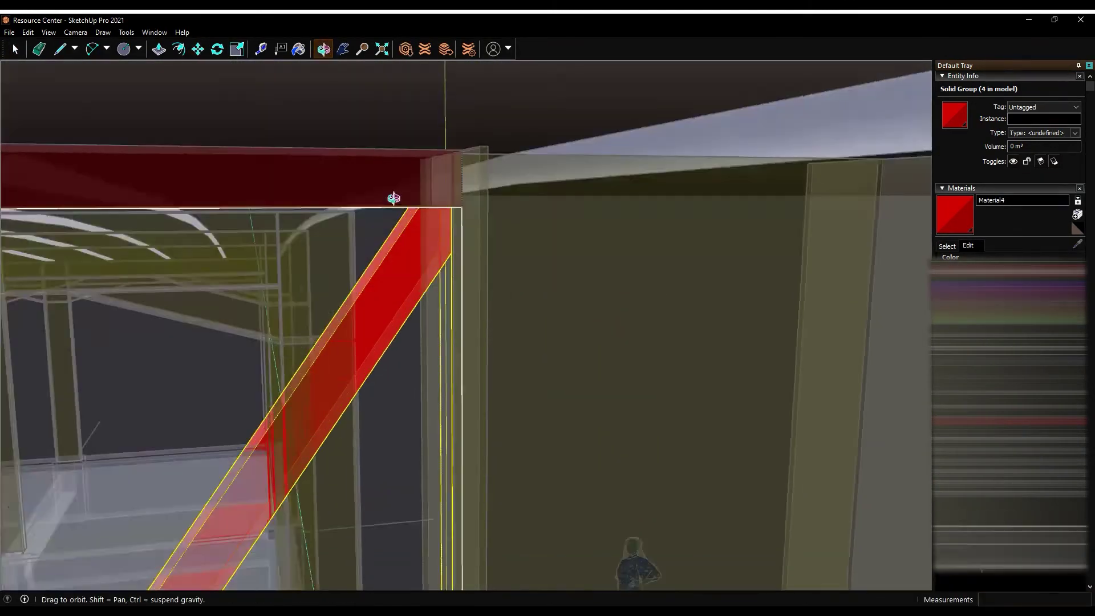
scroll(393, 198, down, 10)
mouse_move(659, 225)
middle_down()
mouse_move(171, 249)
mouse_move(140, 390)
middle_up()
click(171, 249)
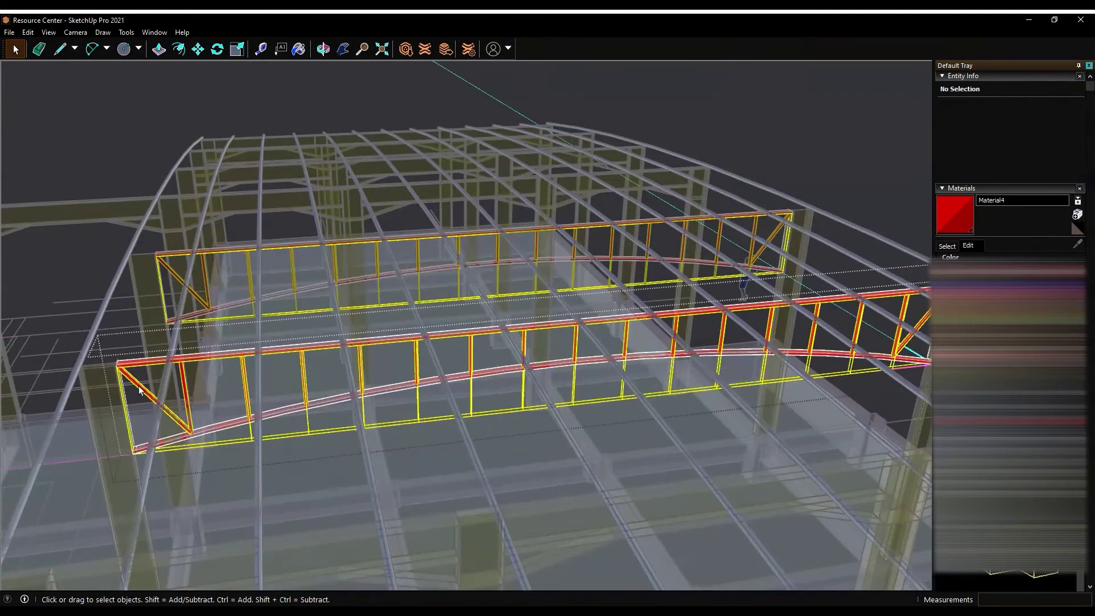
scroll(140, 390, up, 5)
triple_click(298, 439)
mouse_move(298, 439)
middle_down()
mouse_move(357, 247)
mouse_move(287, 449)
middle_up()
mouse_move(263, 370)
middle_down()
mouse_move(464, 366)
mouse_move(444, 460)
middle_up()
click(443, 460)
Draw a line from the end bay's corner to its opposite corner
mouse_move(602, 395)
middle_down()
mouse_move(724, 327)
mouse_move(474, 406)
middle_up()
click(724, 327)
click(473, 406)
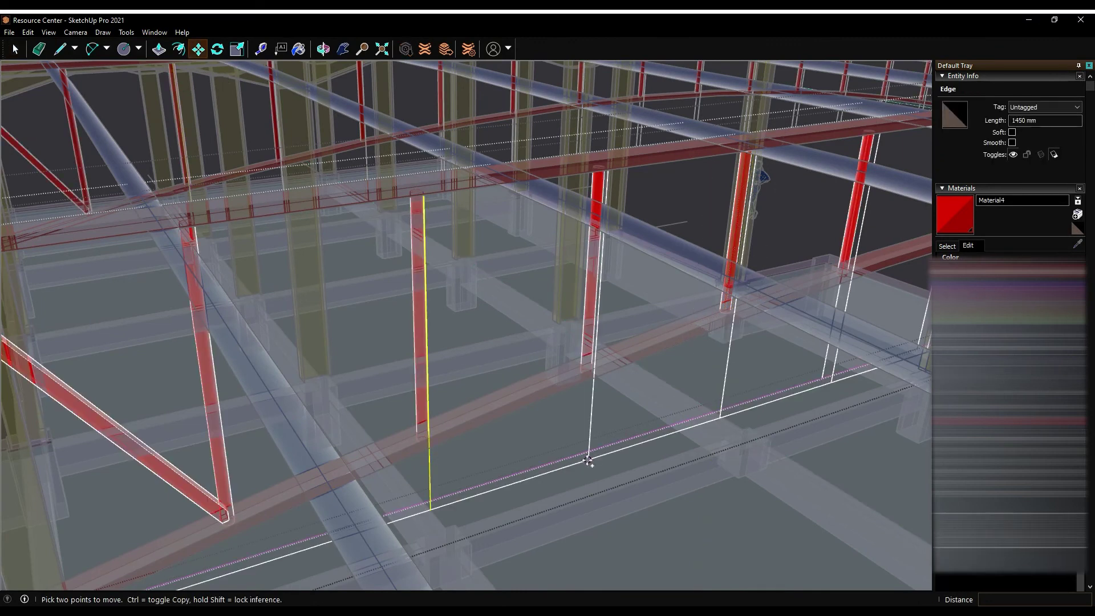
click(429, 447)
middle_drag(596, 362, 281, 215)
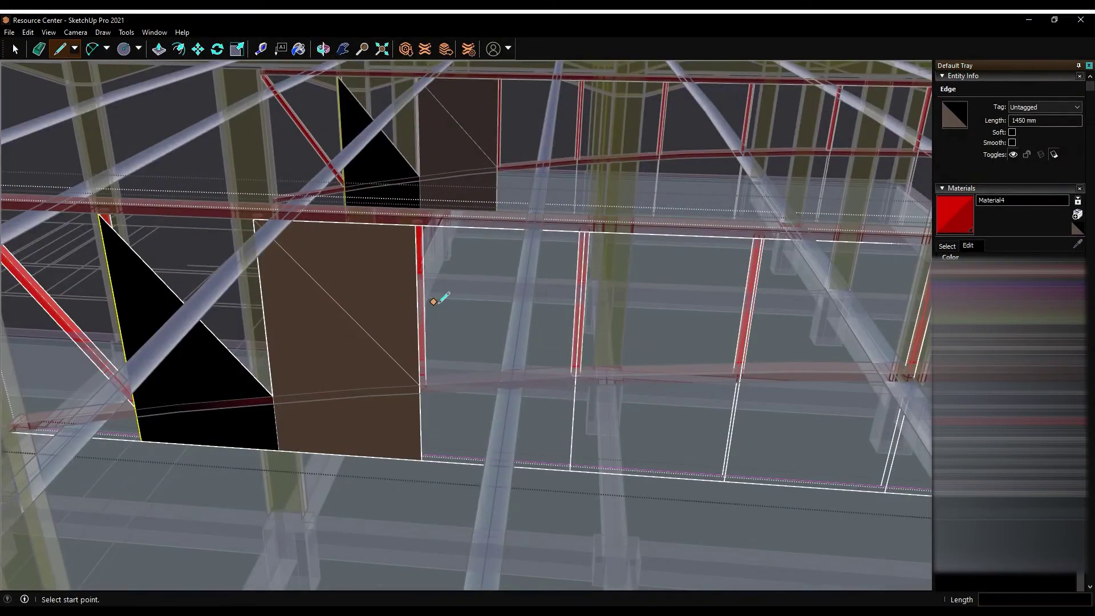
scroll(575, 377, up, 3)
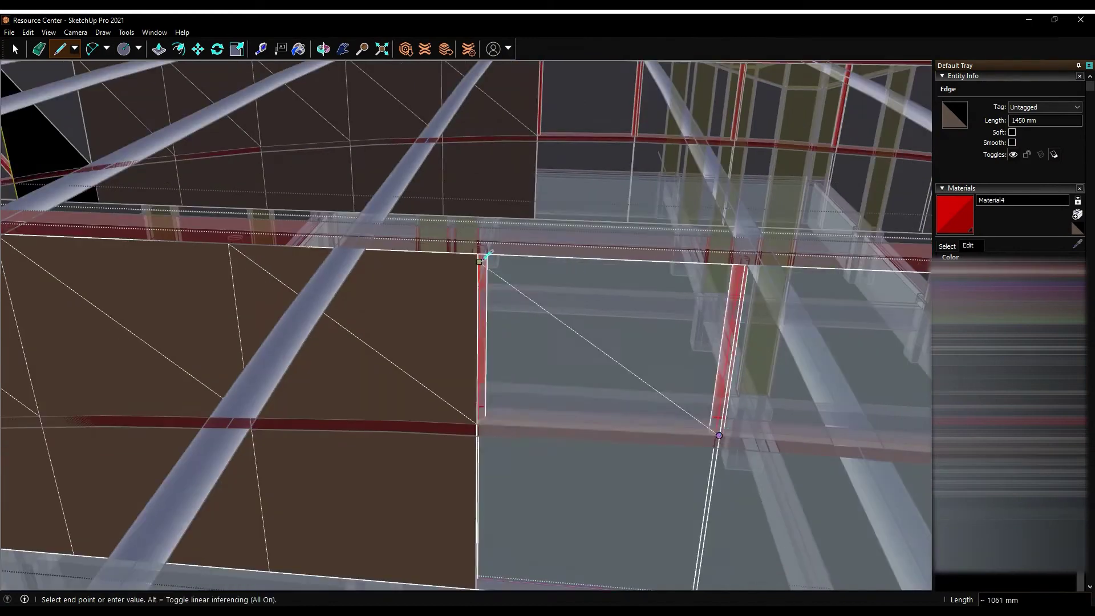
click(479, 261)
scroll(479, 261, down, 3)
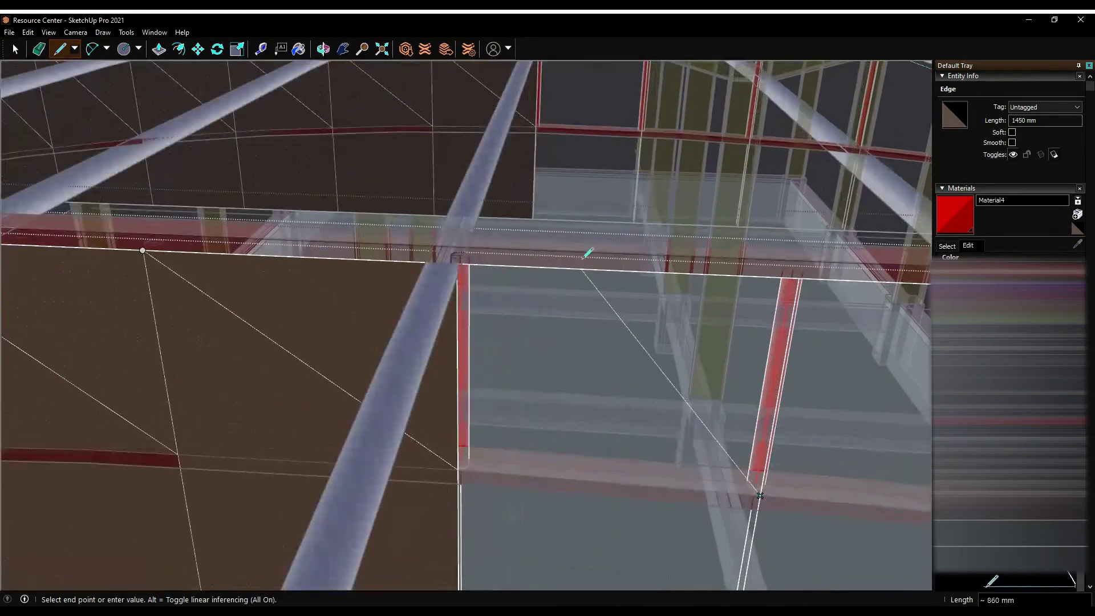
middle_drag(511, 247, 281, 237)
scroll(668, 250, down, 5)
scroll(553, 244, up, 2)
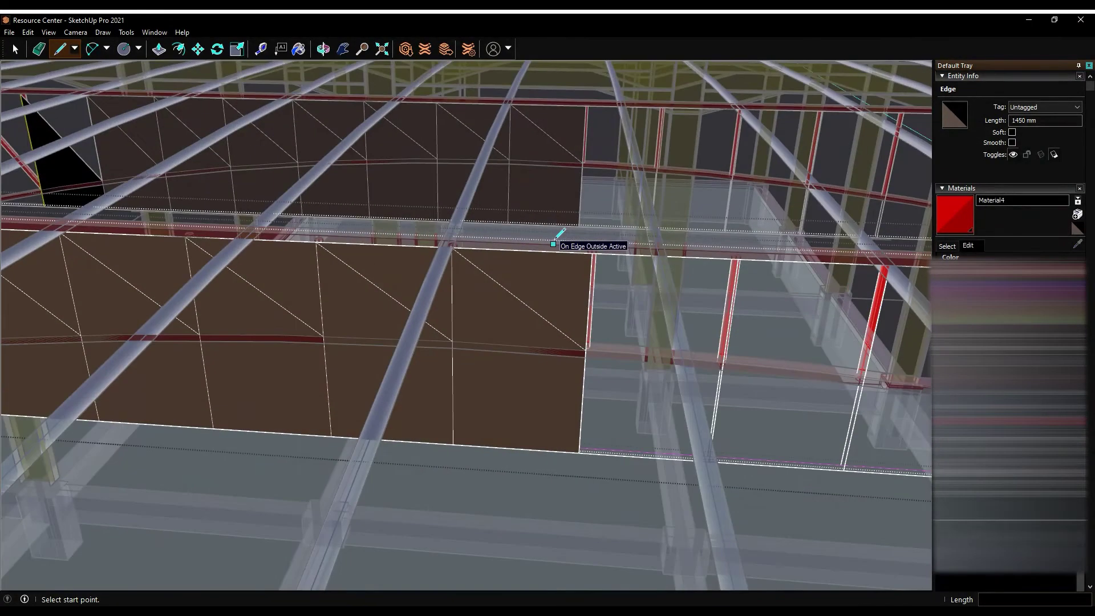
Delete the two unwanted panel faces and redraw the diagonal across the bay
click(467, 329)
key(Delete)
click(422, 319)
key(Delete)
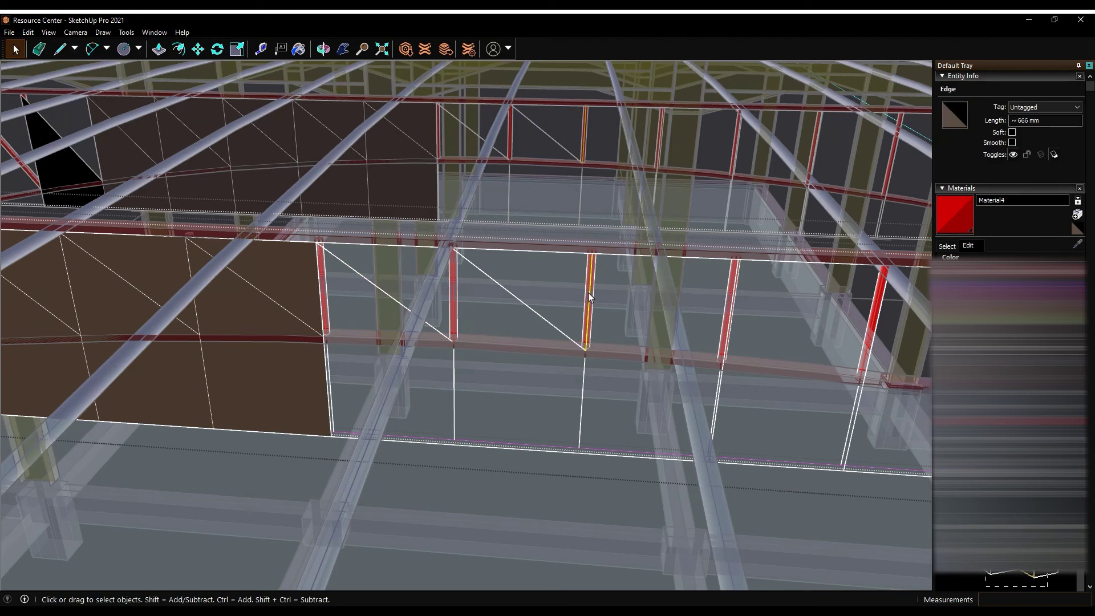
key(l)
scroll(591, 325, up, 3)
click(385, 321)
click(392, 328)
click(14, 50)
Move-copy the diagonal edge to an offset of 25 to outline the brace face
click(359, 303)
text(25)
key(Return)
key(Escape)
key(Escape)
mouse_move(363, 247)
middle_down()
mouse_move(271, 193)
mouse_move(249, 215)
middle_up()
key(space)
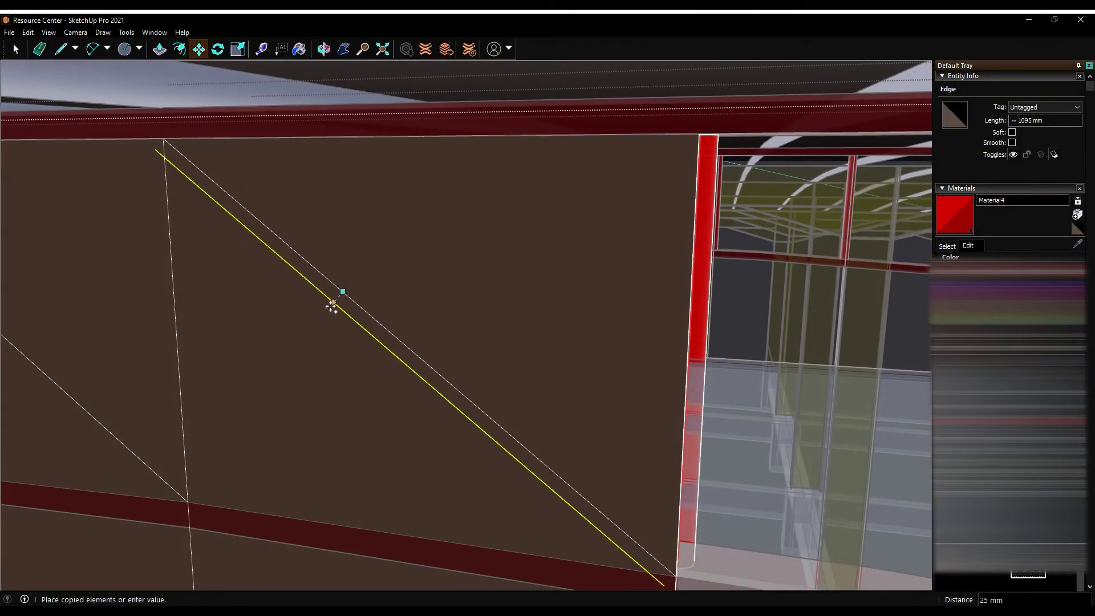
scroll(337, 302, up, 2)
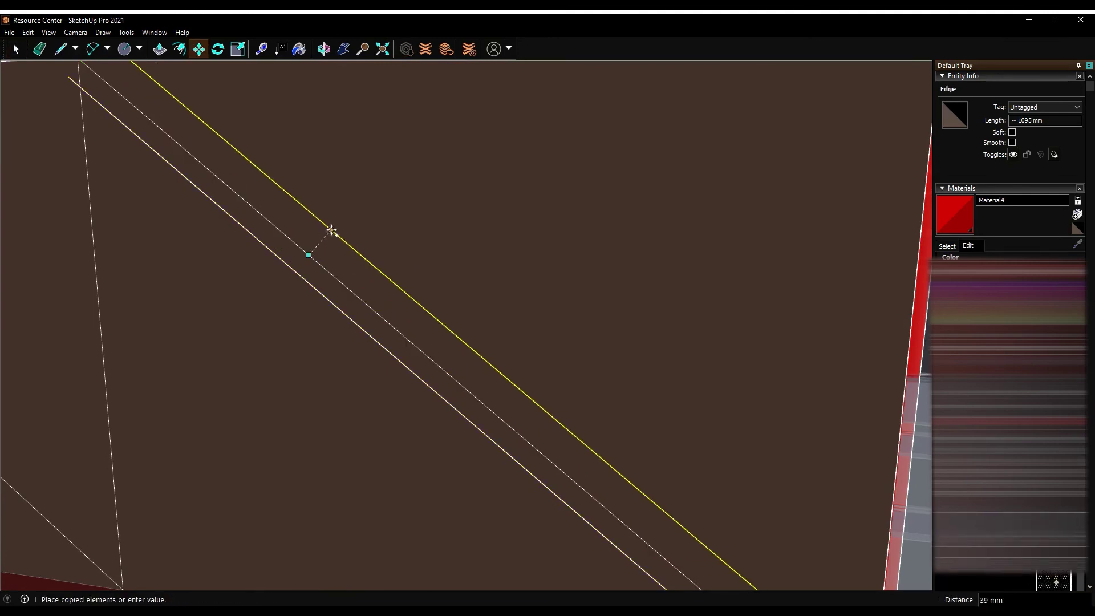
click(331, 247)
Cancel a stray line and zoom in to inspect the new brace outline
key(l)
scroll(616, 547, down, 3)
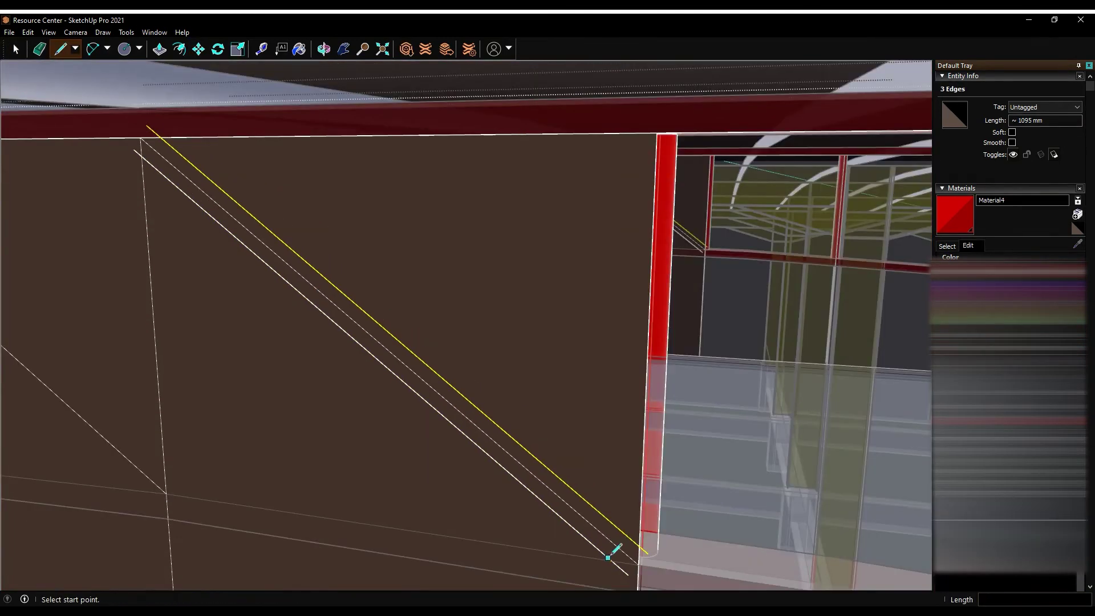
scroll(640, 556, up, 2)
key(space)
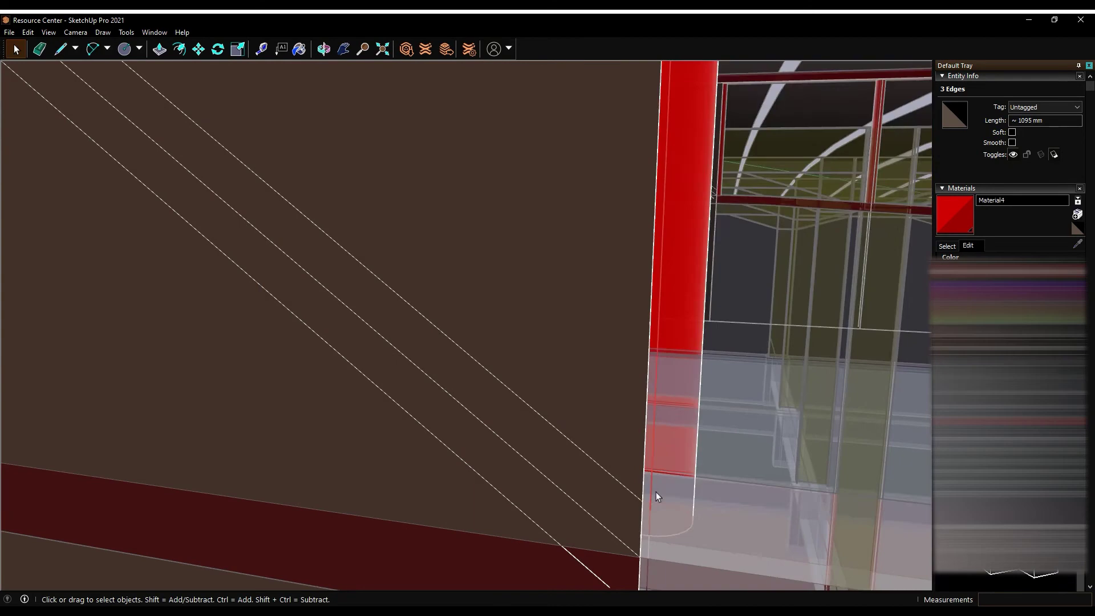
scroll(635, 547, down, 3)
scroll(636, 547, up, 3)
scroll(631, 551, down, 3)
scroll(632, 552, down, 3)
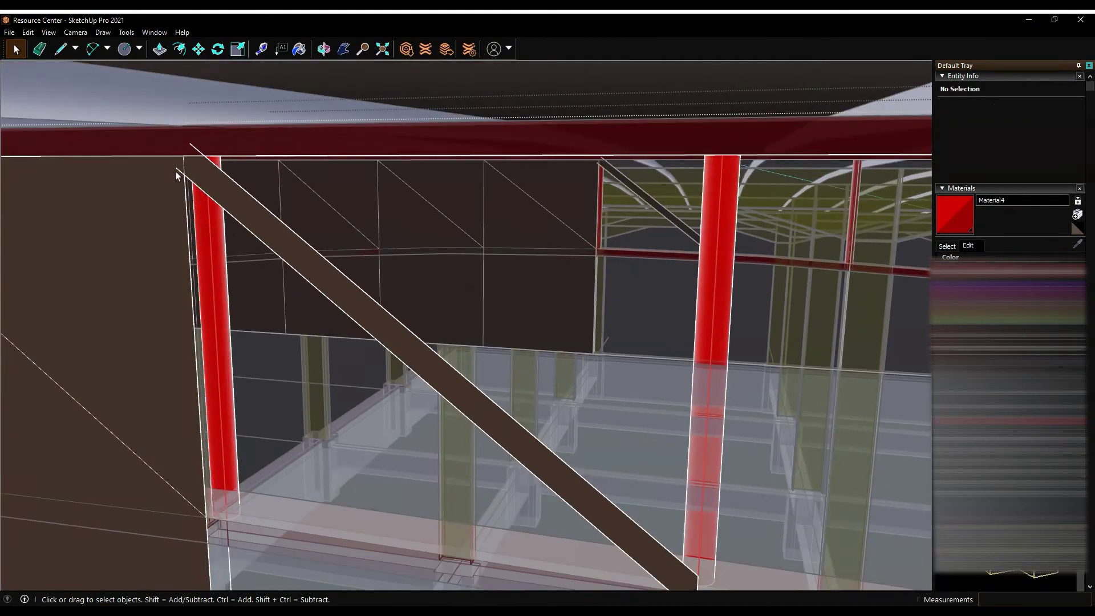
Select the diagonal brace geometry and make it a new component
triple_click(188, 166)
click(244, 208)
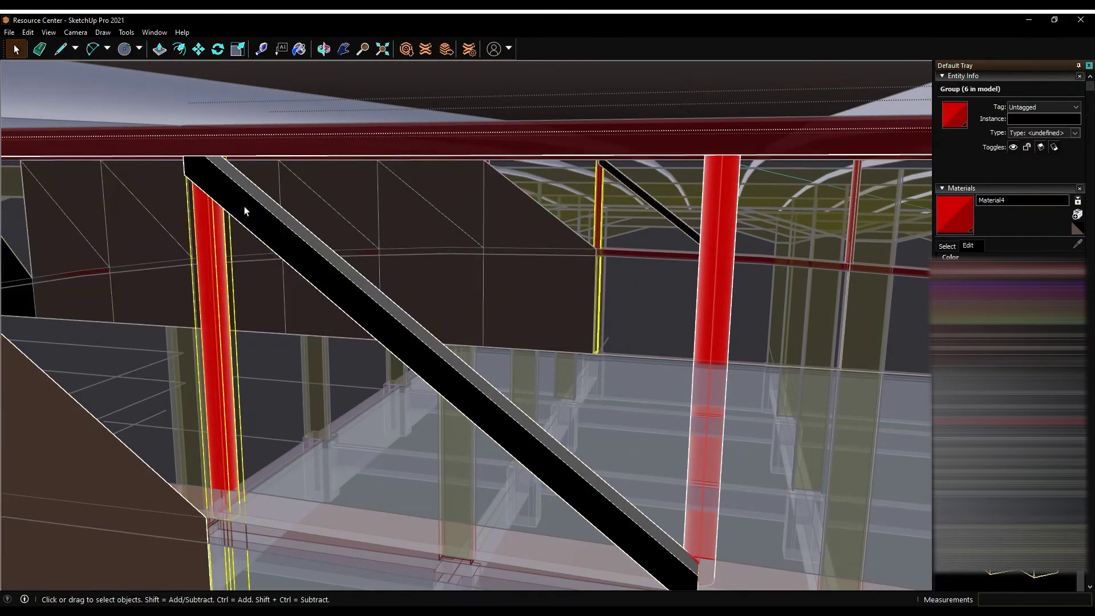
scroll(584, 527, down, 2)
triple_click(268, 207)
middle_drag(268, 208, 169, 188)
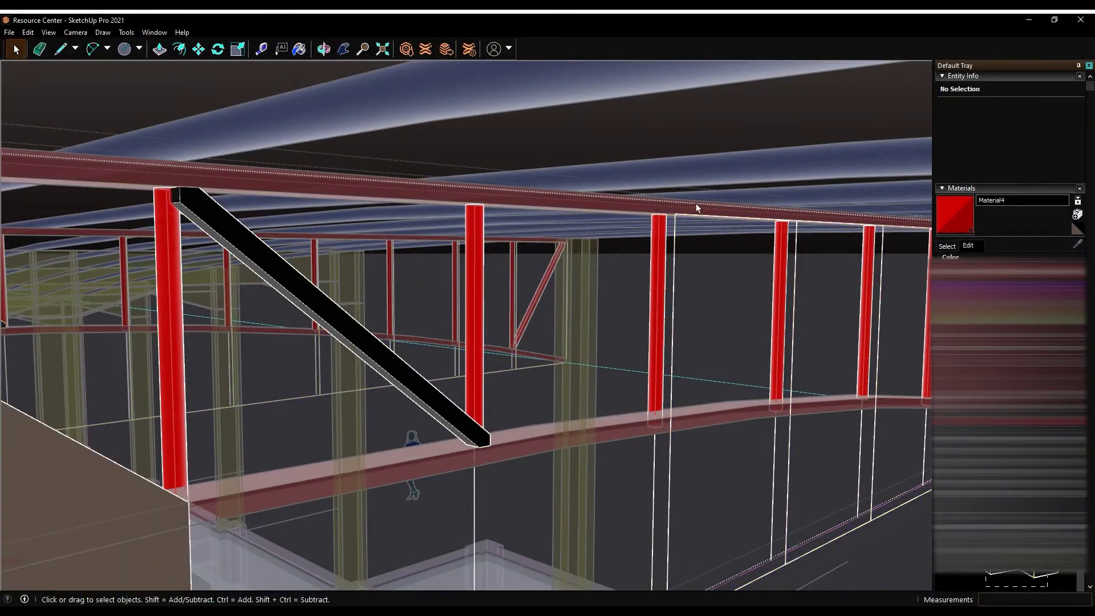
middle_drag(695, 208, 227, 239)
click(227, 240)
key(g)
key(Return)
Confirm the brace component again and zoom out to the whole structure
scroll(460, 197, up, 5)
mouse_move(399, 228)
shift+middle_down()
mouse_move(460, 197)
mouse_move(318, 232)
shift+middle_up()
key(space)
scroll(461, 197, down, 3)
key(g)
key(Return)
scroll(677, 361, down, 3)
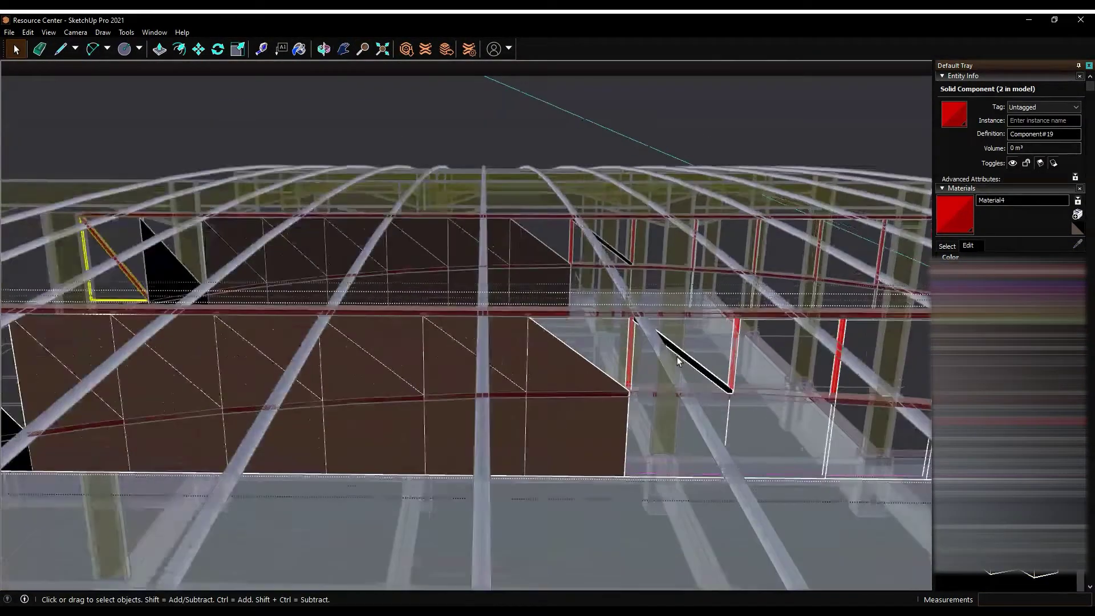
middle_drag(677, 361, 642, 310)
scroll(642, 310, down, 3)
Paint the diagonal brace component red with Material4
click(604, 393)
scroll(604, 394, up, 5)
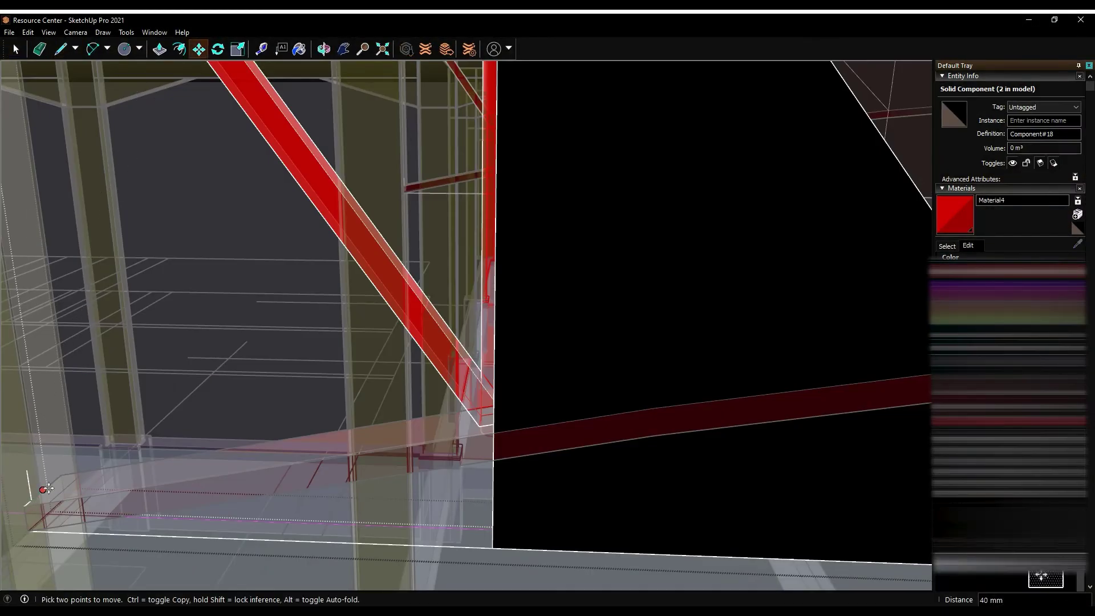
scroll(46, 488, down, 5)
middle_drag(601, 422, 479, 435)
click(299, 48)
click(479, 435)
Copy the red brace and mirror it to cross the original as X-bracing
key(m)
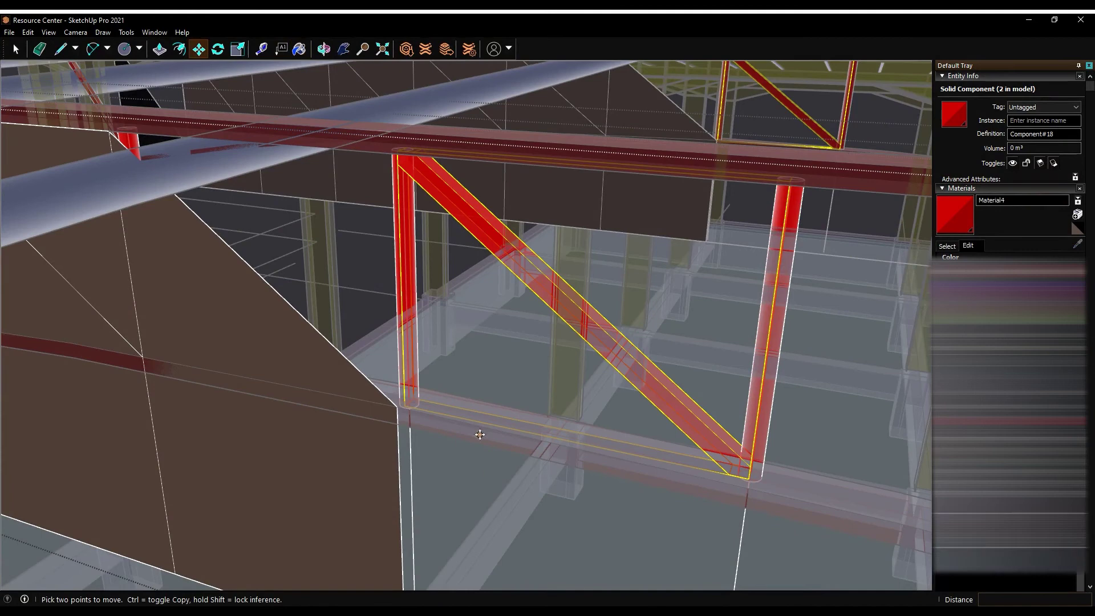
ctrl+drag(480, 434, 525, 441)
key(space)
click(804, 308)
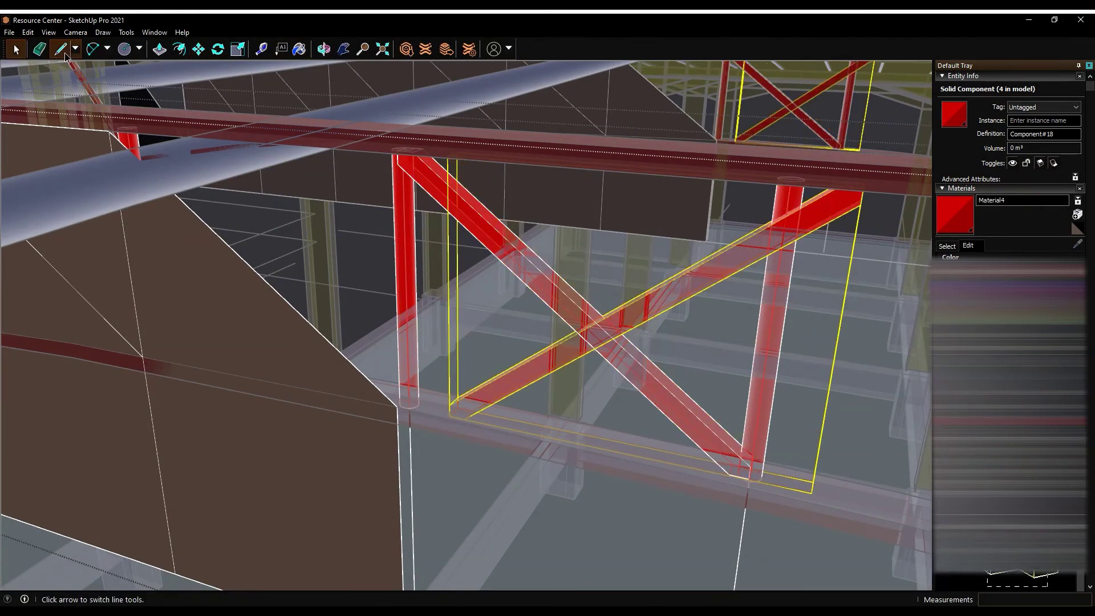
scroll(406, 443, up, 3)
Orbit toward the roof trusses and start copying the triangle's diagonal edge inward
key(m)
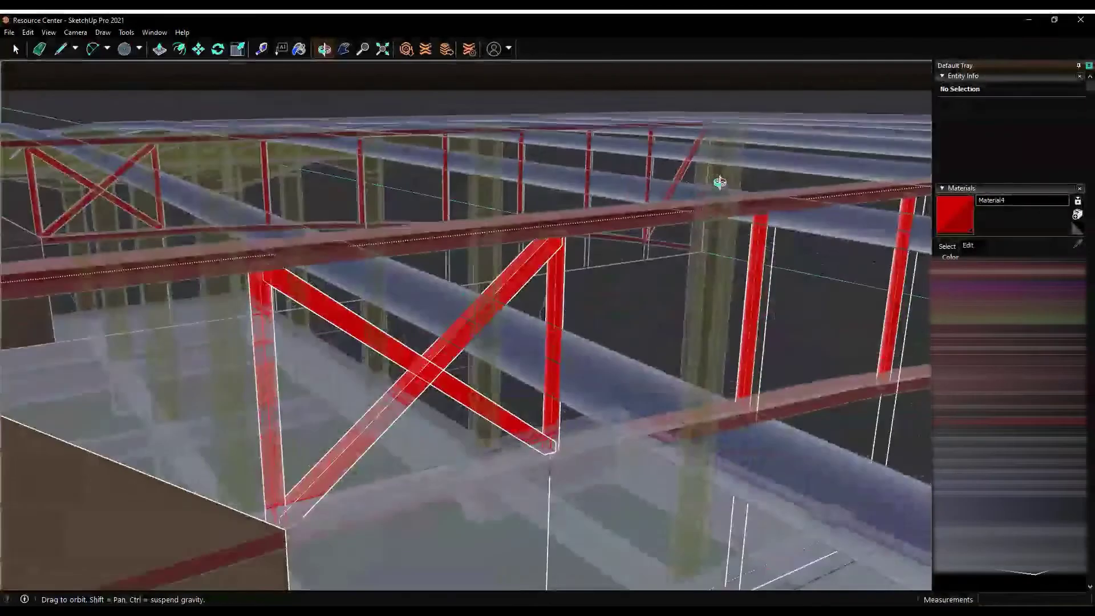
middle_drag(358, 478, 480, 323)
key(l)
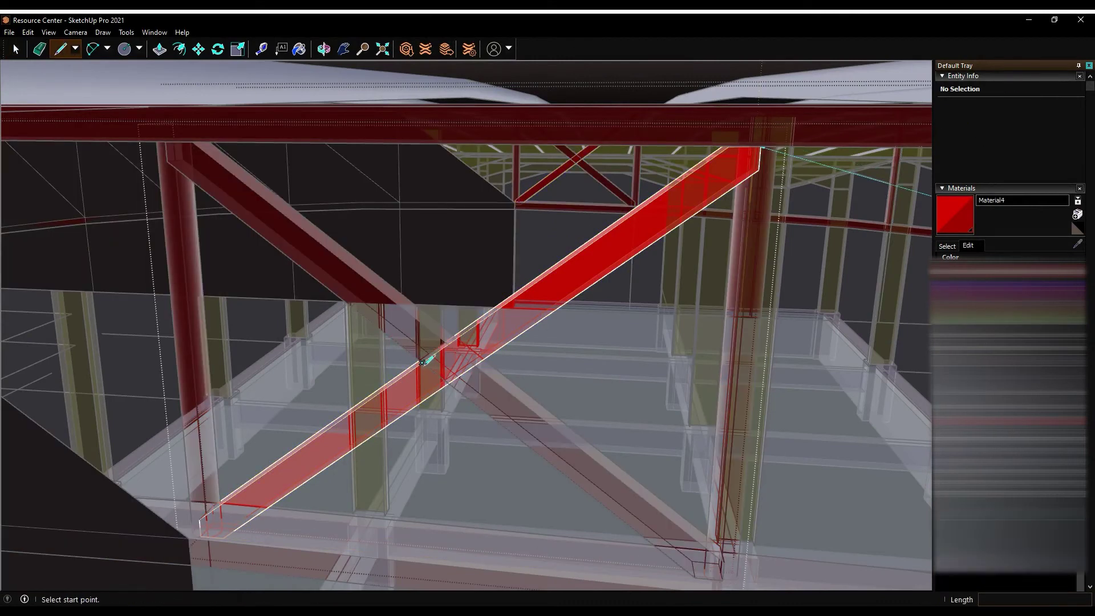
key(p)
key(space)
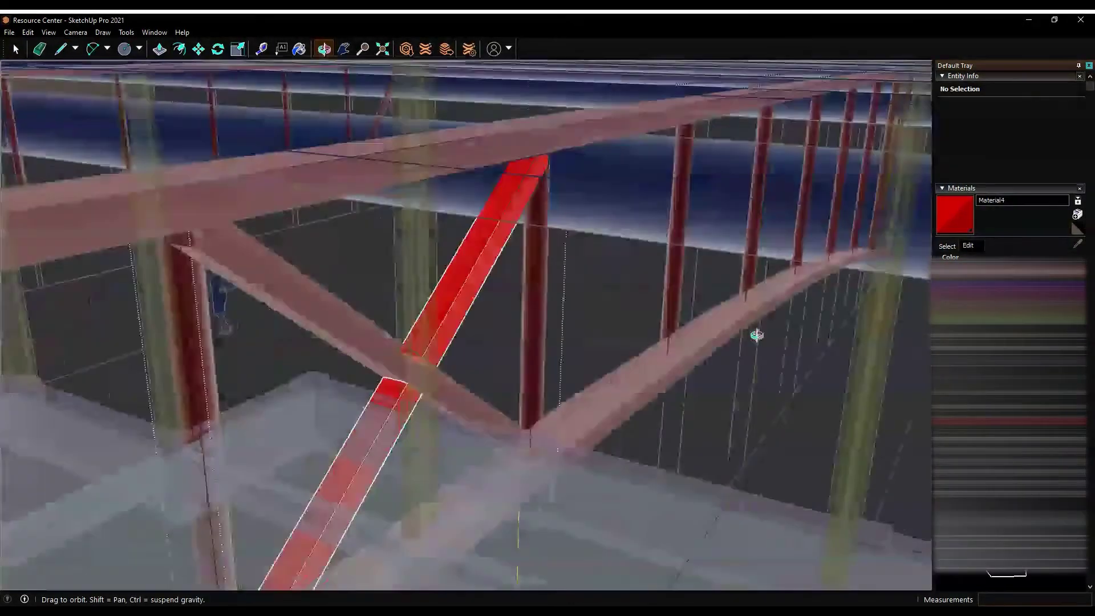
mouse_move(755, 334)
middle_down()
mouse_move(441, 326)
mouse_move(384, 264)
mouse_move(360, 360)
middle_up()
scroll(361, 360, up, 5)
key(space)
scroll(419, 289, up, 3)
key(m)
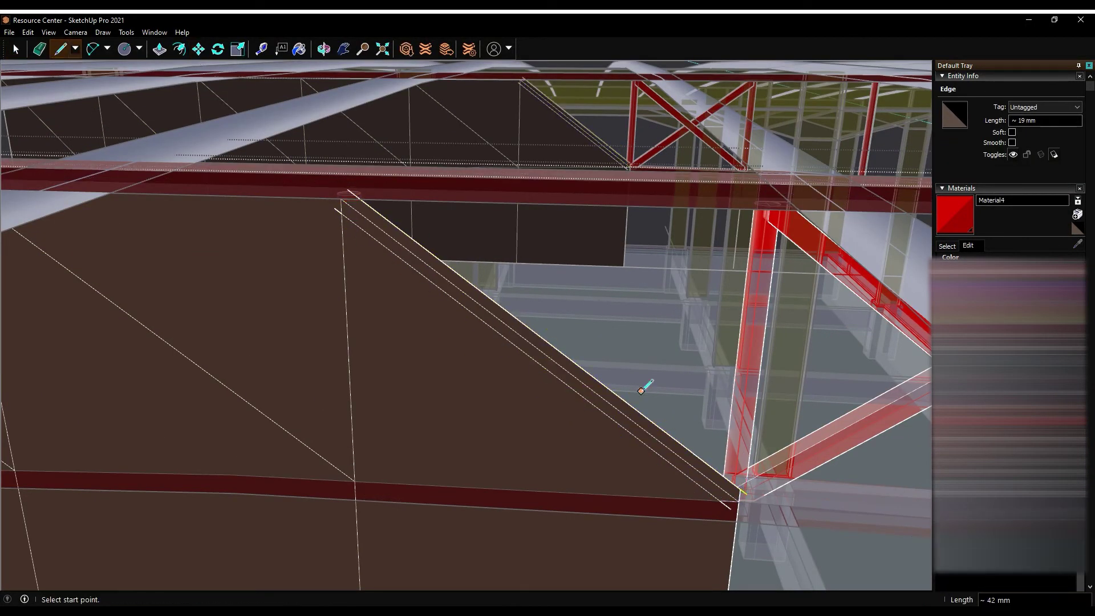
Push back the triangular face to leave a diagonal strip and make it a component
key(p)
click(352, 201)
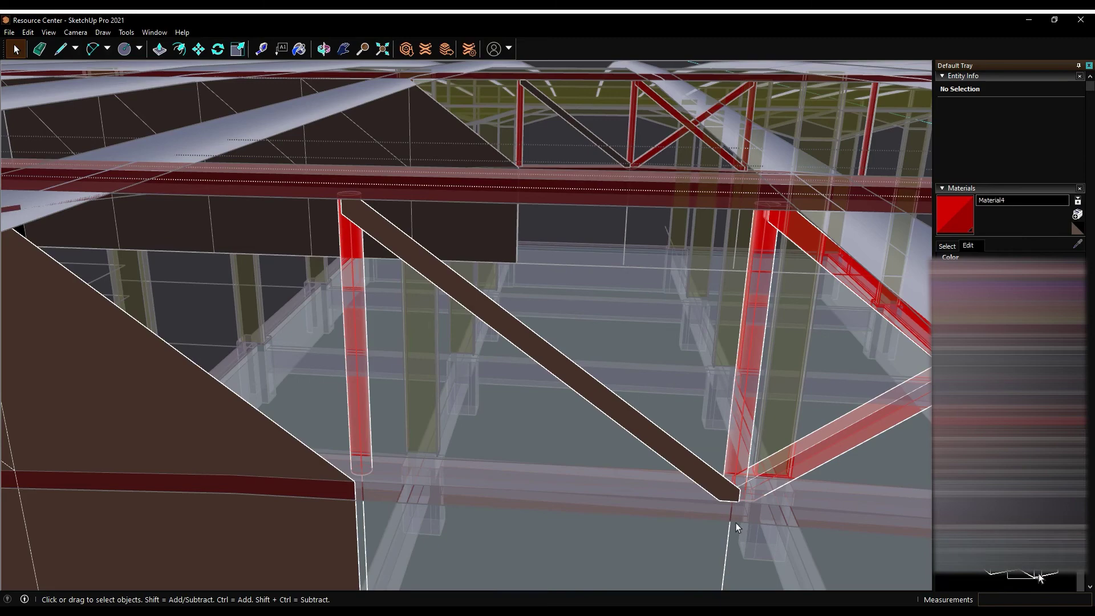
key(g)
key(Return)
scroll(631, 410, up, 5)
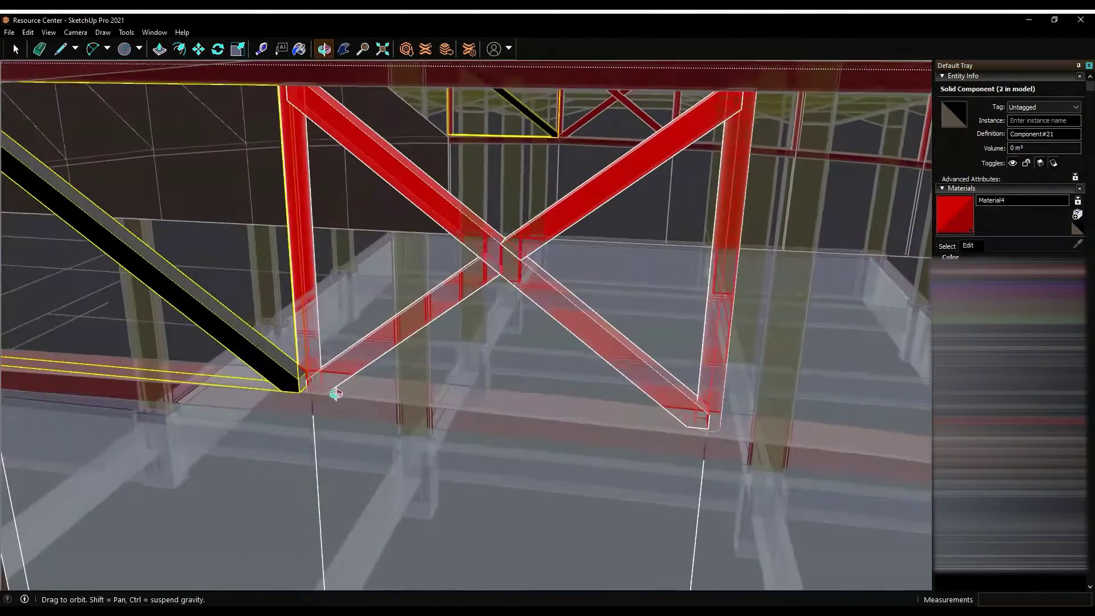
scroll(349, 383, up, 4)
Orbit out over the whole truss and select the triangle's diagonal edge
key(m)
key(b)
scroll(367, 376, down, 6)
mouse_move(368, 376)
middle_down()
mouse_move(479, 382)
mouse_move(507, 456)
middle_up()
scroll(351, 373, up, 2)
key(space)
mouse_move(352, 373)
middle_down()
mouse_move(514, 391)
mouse_move(359, 456)
middle_up()
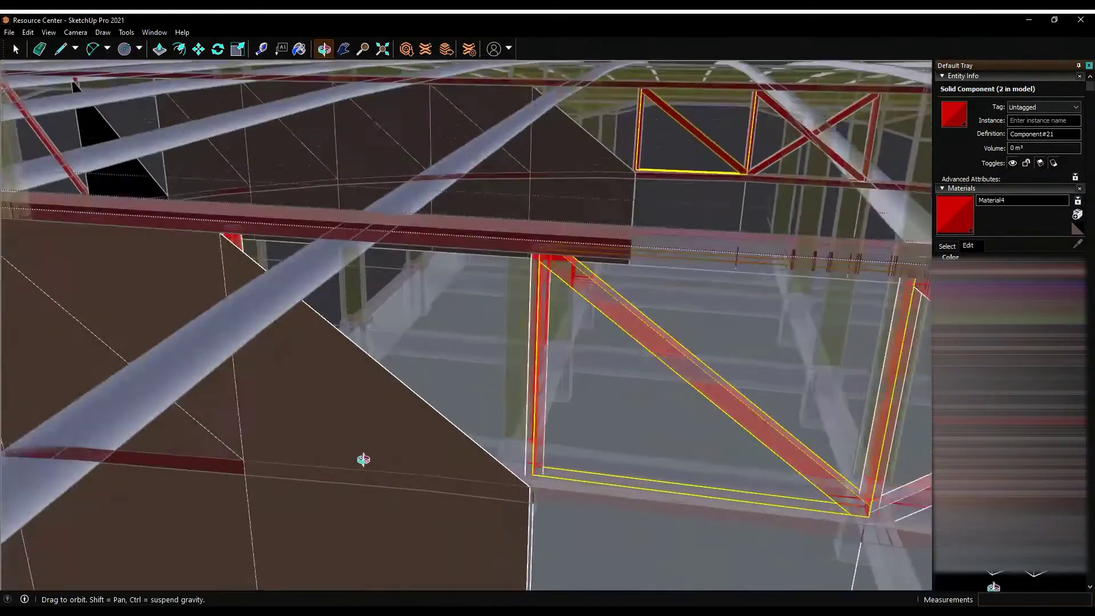
click(302, 275)
key(Return)
key(space)
scroll(399, 353, up, 3)
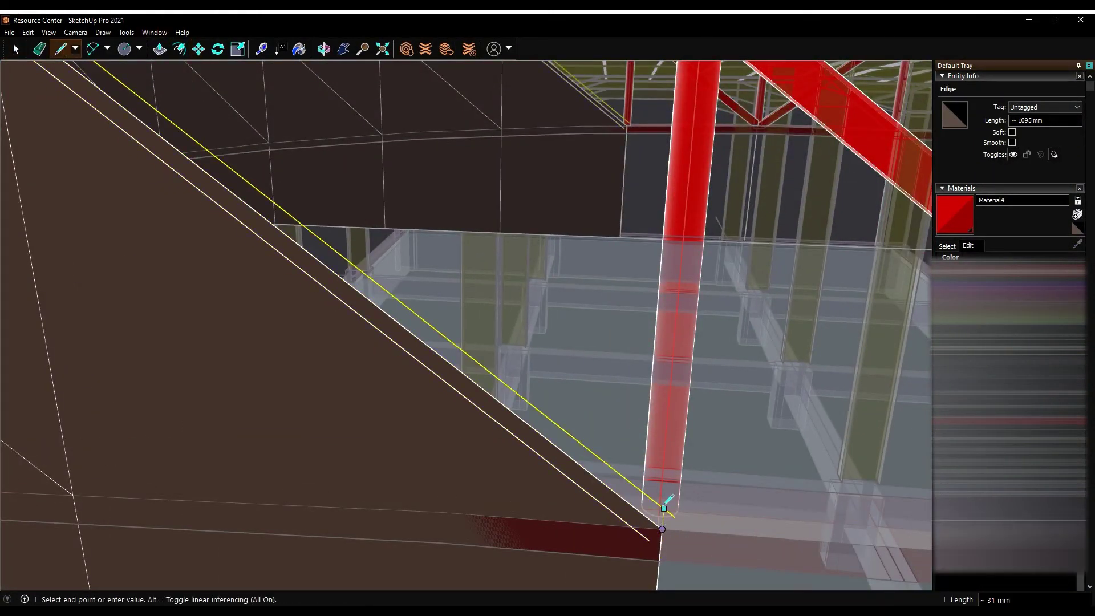
mouse_move(665, 525)
middle_down()
mouse_move(322, 248)
mouse_move(471, 477)
mouse_move(542, 477)
middle_up()
scroll(542, 477, up, 3)
Select the next truss bay and the diagonal edge of its triangular face
key(p)
scroll(353, 332, down, 2)
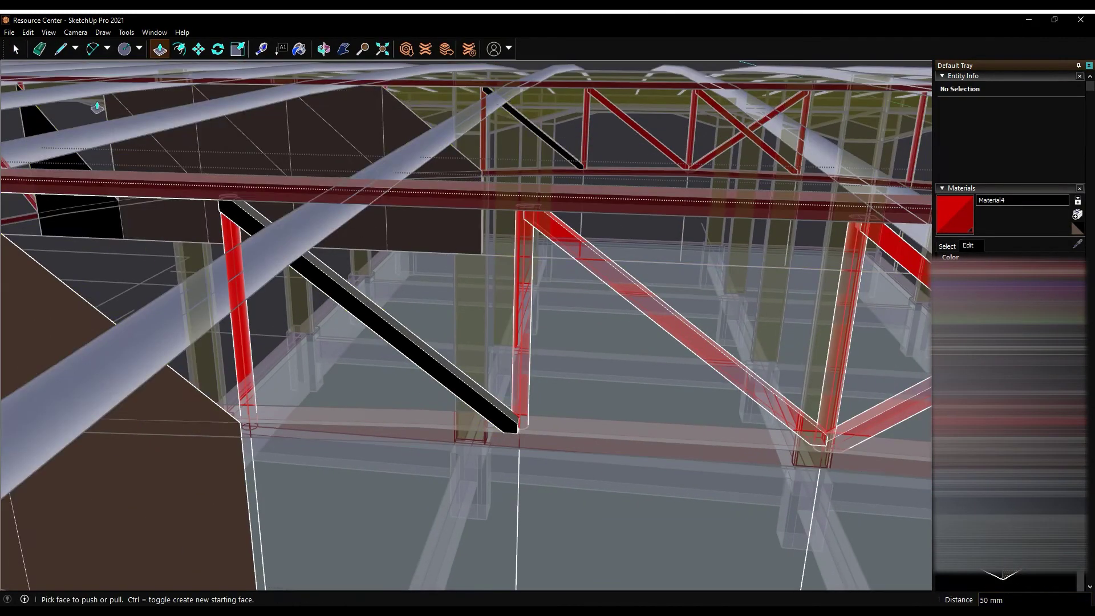
key(space)
click(183, 203)
key(o)
scroll(381, 78, up, 5)
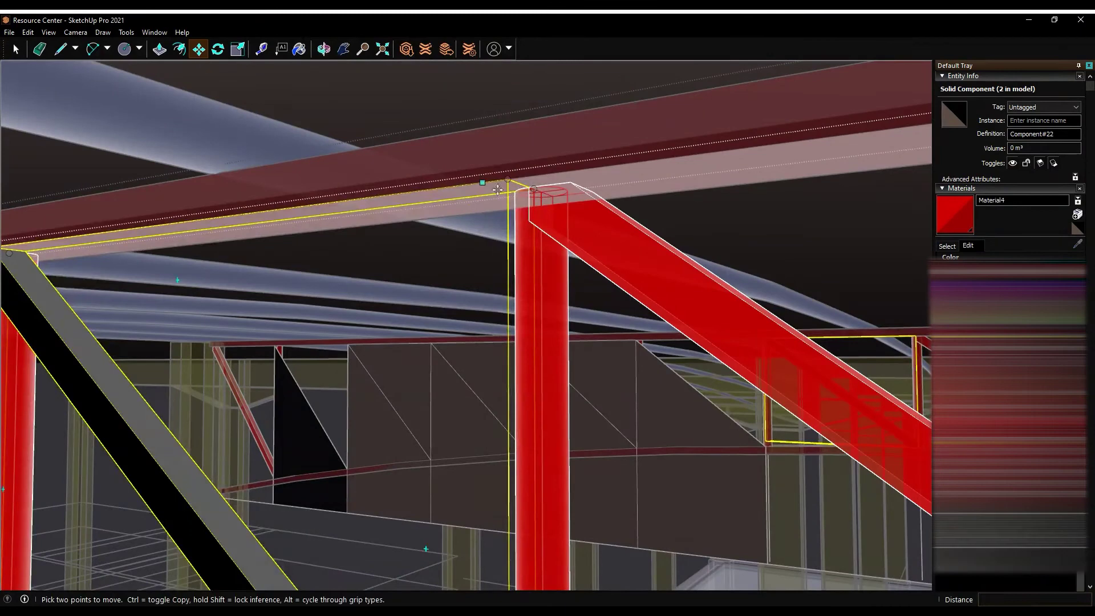
scroll(538, 238, down, 5)
middle_drag(537, 237, 38, 87)
key(space)
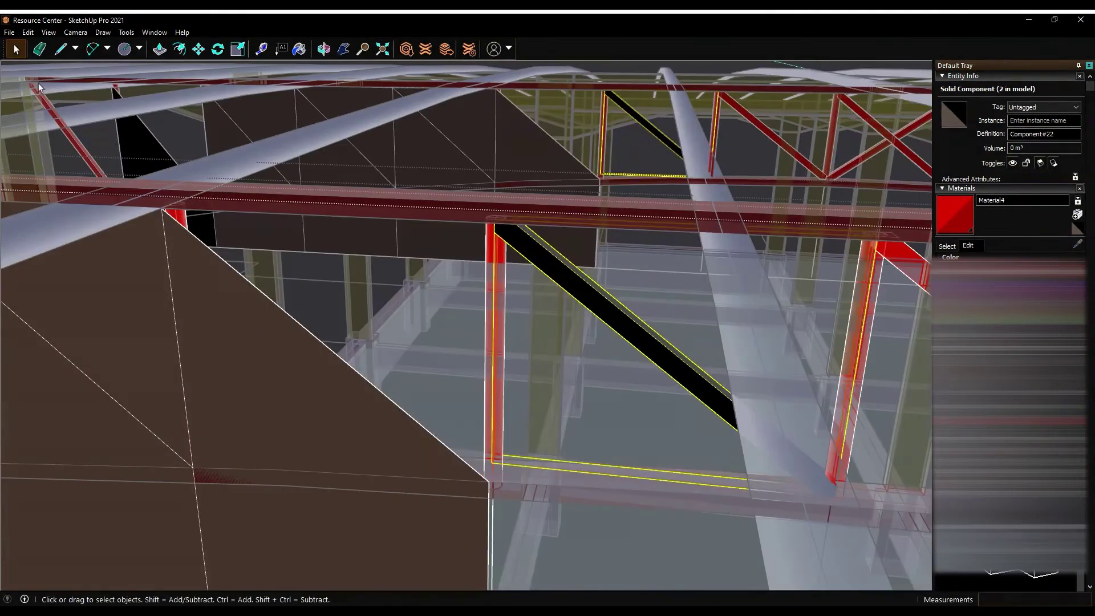
scroll(38, 86, up, 3)
click(344, 354)
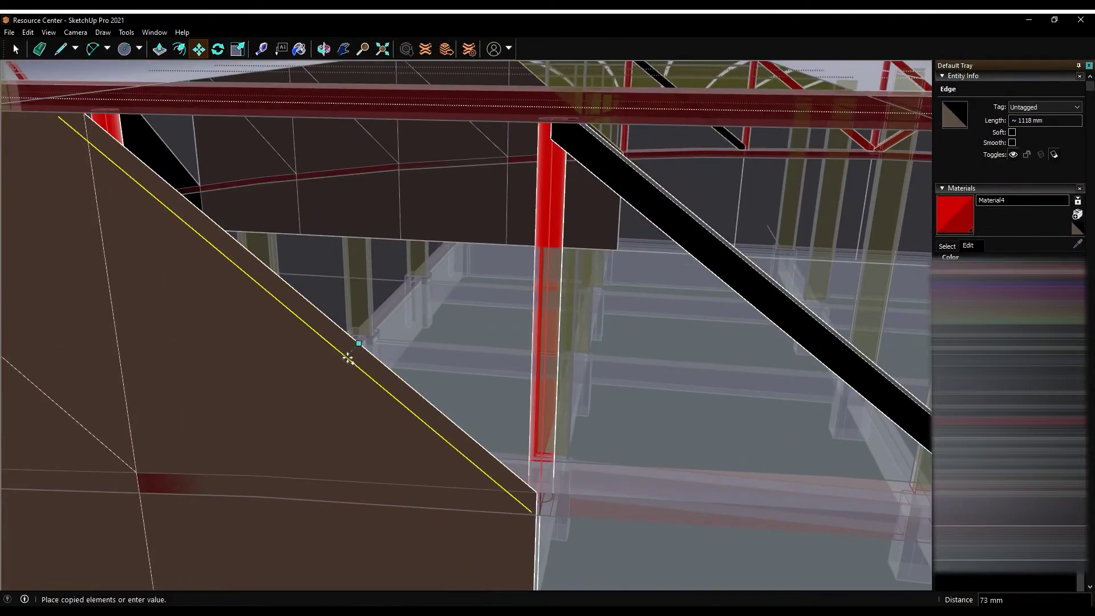
Close the strip end with a short edge and remove the leftover triangle face
key(m)
middle_drag(344, 354, 21, 68)
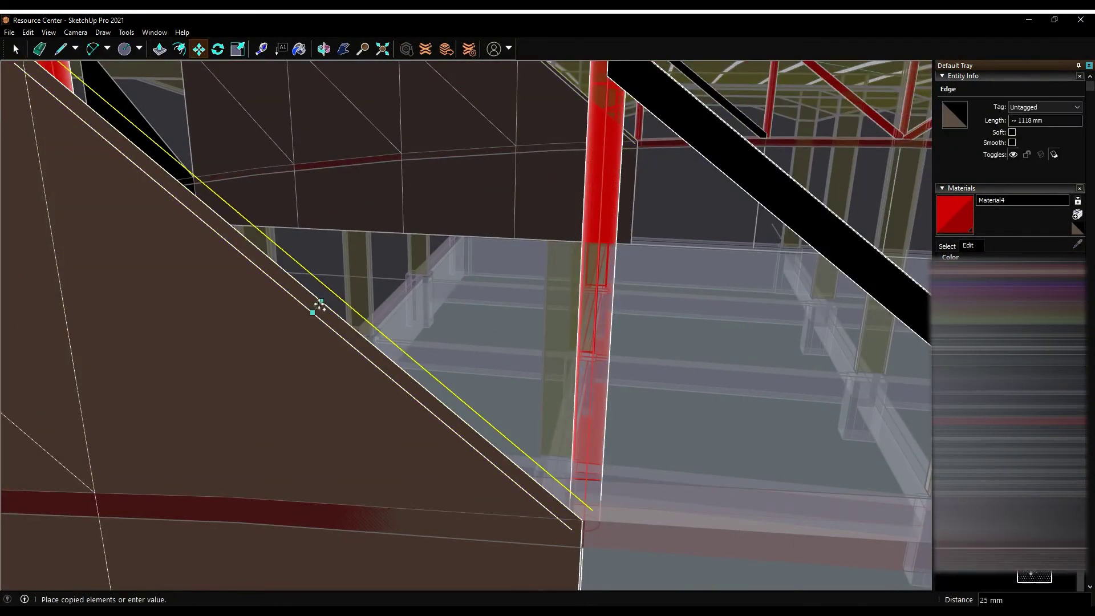
key(l)
middle_drag(320, 306, 86, 104)
click(622, 554)
middle_drag(622, 553, 583, 547)
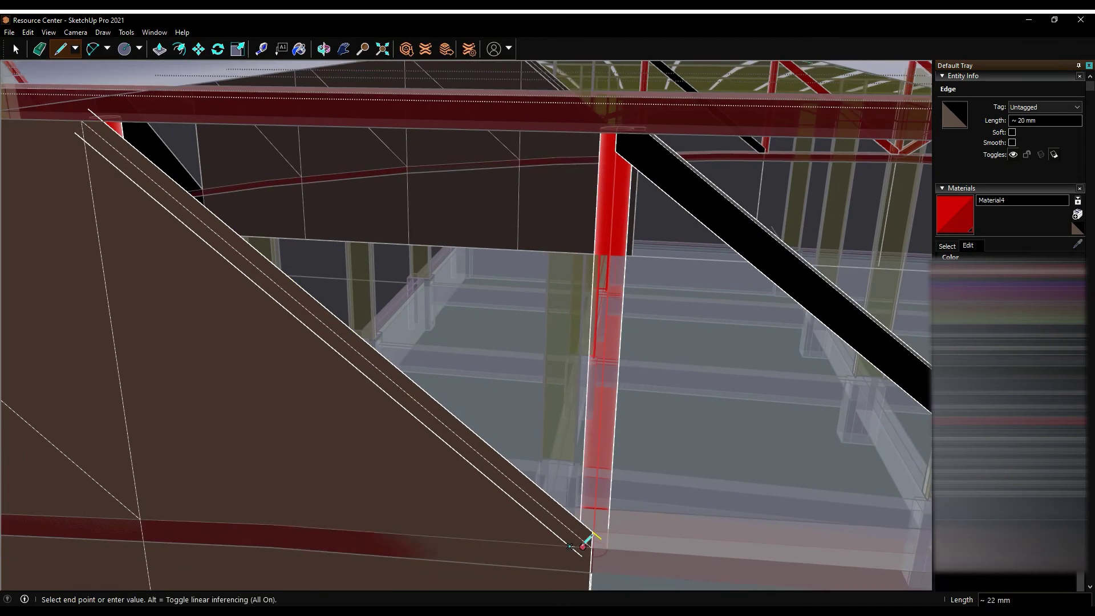
key(ctrl+z)
Make the whole diagonal brace a component and place a copy of it
triple_click(130, 139)
key(g)
key(Return)
mouse_move(399, 285)
middle_down()
mouse_move(643, 157)
mouse_move(562, 269)
mouse_move(105, 225)
mouse_move(275, 327)
middle_up()
key(m)
key(space)
click(325, 392)
scroll(343, 385, up, 2)
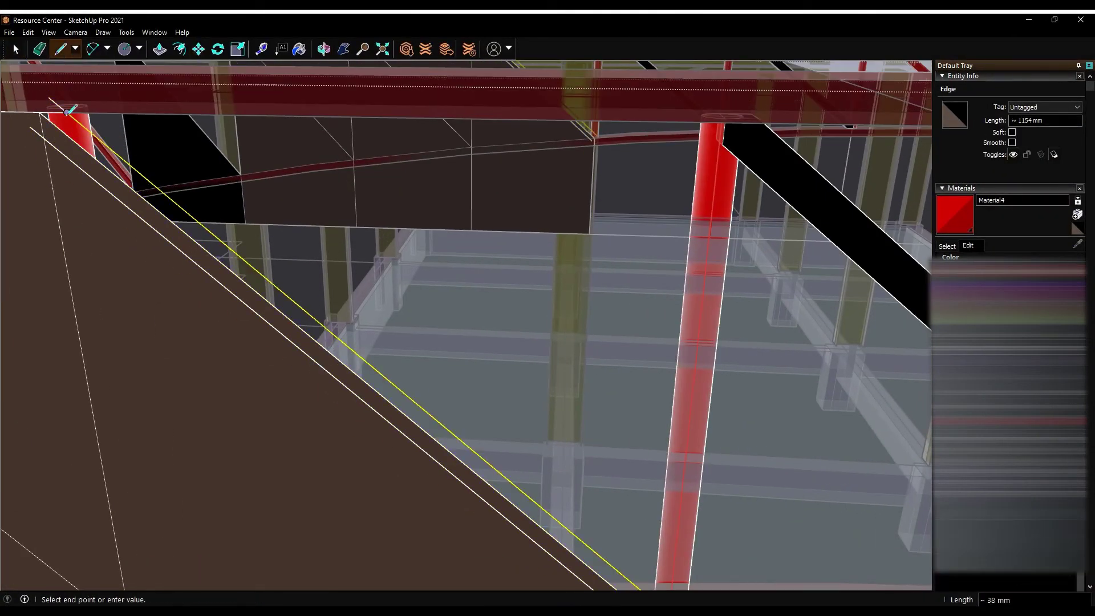
Move-copy a brace edge with Ctrl to repeat the brace across further bays
click(597, 564)
key(space)
mouse_move(54, 115)
middle_down()
mouse_move(517, 511)
mouse_move(163, 188)
middle_up()
key(p)
click(108, 141)
mouse_move(108, 142)
middle_down()
mouse_move(188, 436)
mouse_move(156, 313)
mouse_move(374, 470)
mouse_move(194, 293)
middle_up()
key(l)
key(ctrl)
click(227, 338)
scroll(180, 326, up, 3)
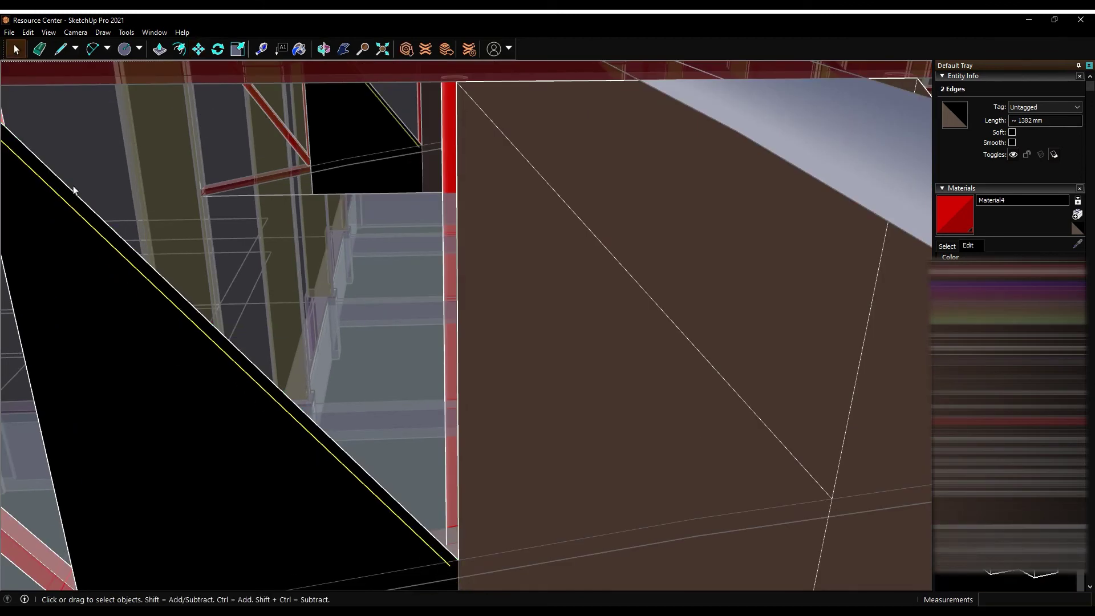
key(Escape)
mouse_move(449, 560)
middle_down()
mouse_move(527, 557)
mouse_move(399, 457)
mouse_move(463, 515)
middle_up()
key(space)
scroll(463, 515, down, 2)
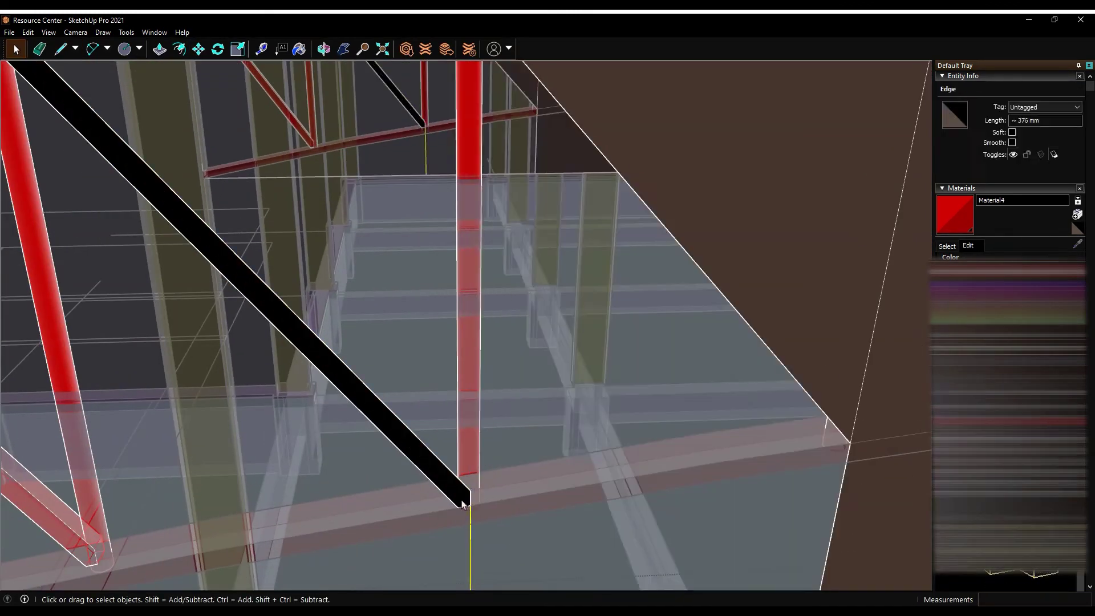
scroll(464, 506, down, 3)
key(space)
triple_click(279, 317)
key(g)
key(Return)
mouse_move(279, 317)
middle_down()
mouse_move(384, 193)
mouse_move(178, 323)
middle_up()
key(m)
scroll(178, 323, up, 5)
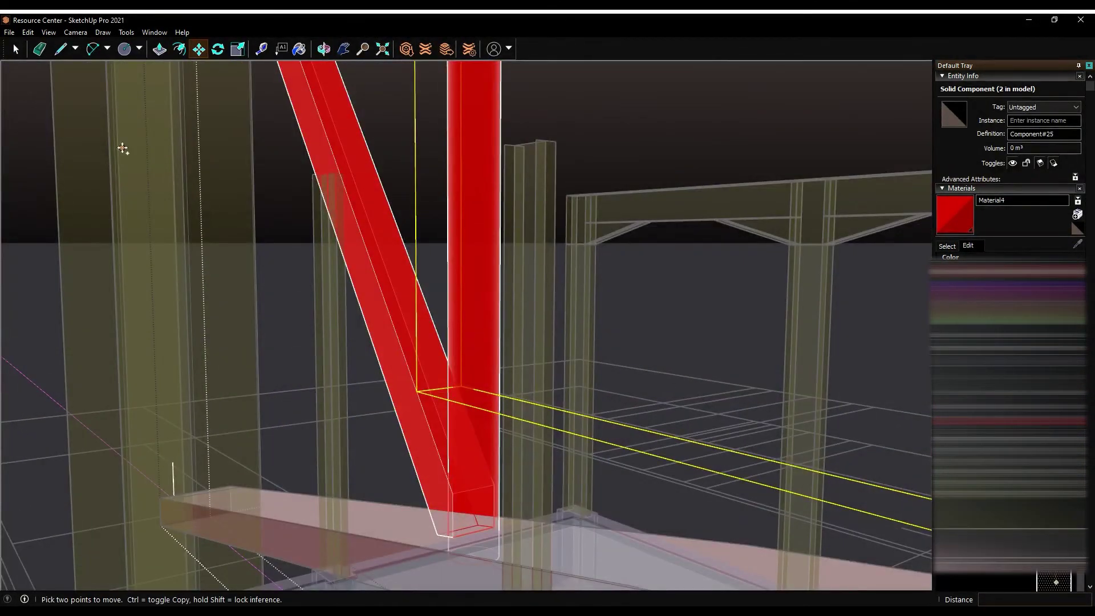
mouse_move(187, 491)
middle_down()
mouse_move(239, 398)
mouse_move(494, 292)
mouse_move(484, 262)
middle_up()
ctrl+click(377, 302)
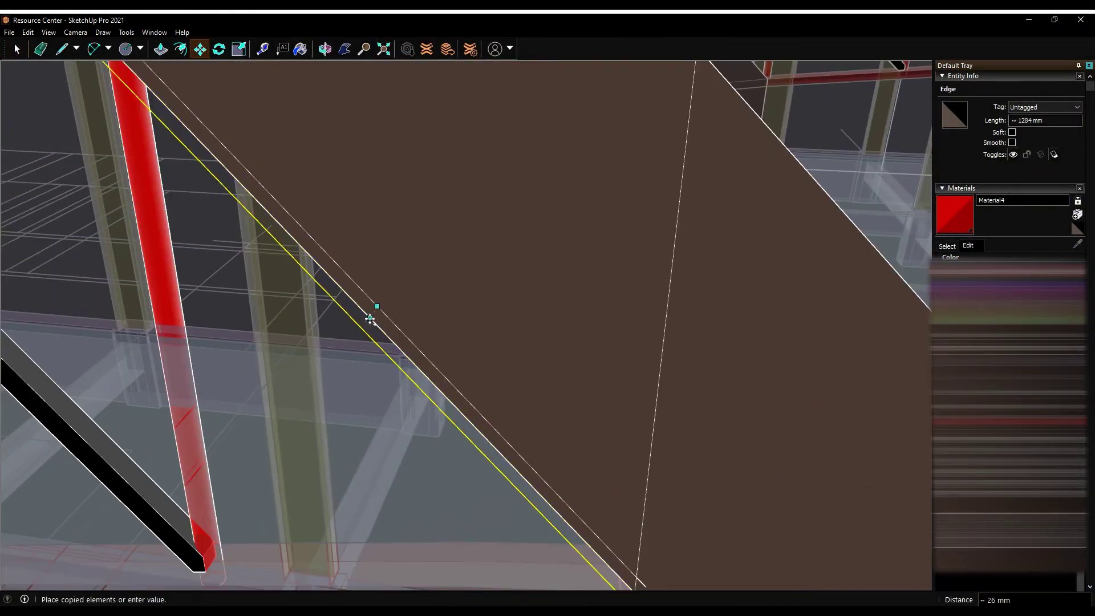
key(l)
mouse_move(371, 317)
middle_down()
mouse_move(276, 176)
mouse_move(313, 176)
mouse_move(192, 178)
middle_up()
click(192, 179)
click(201, 244)
scroll(248, 271, up, 3)
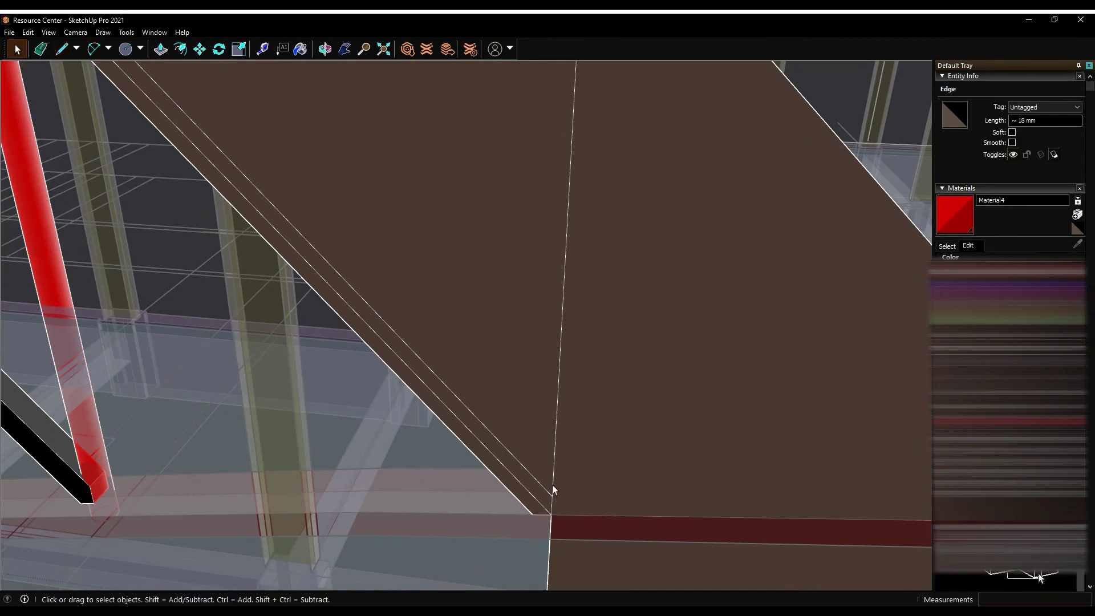
scroll(553, 489, down, 5)
middle_drag(508, 264, 210, 166)
key(m)
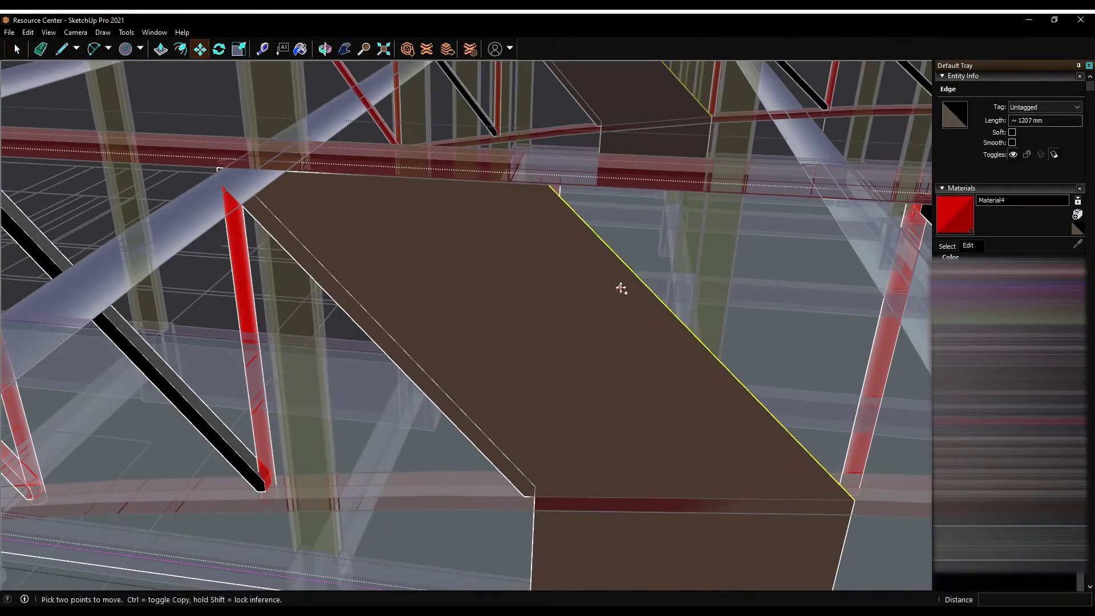
key(l)
scroll(557, 179, up, 3)
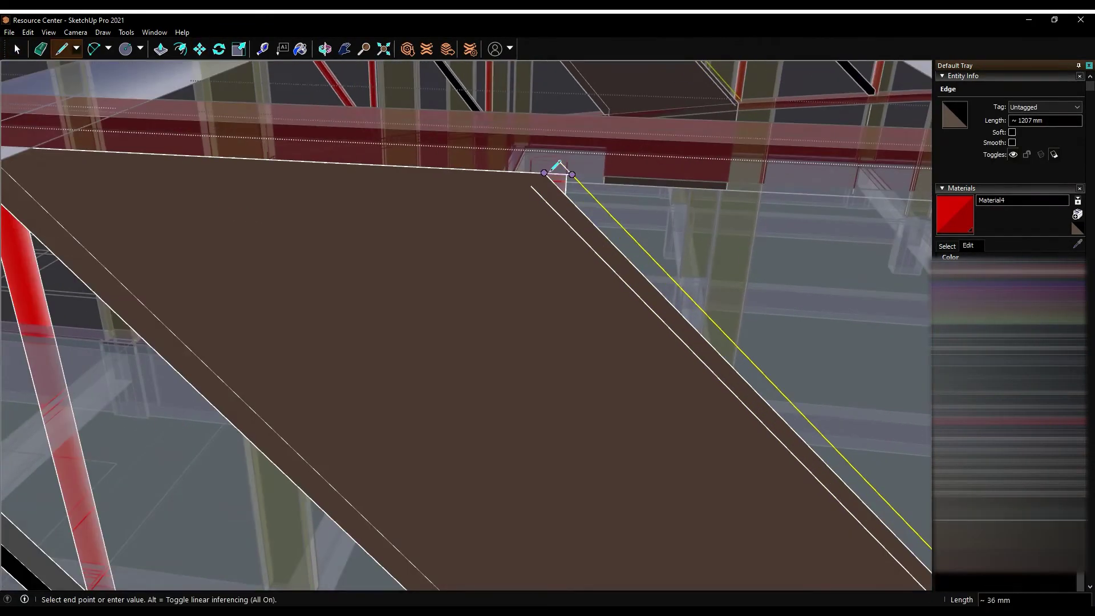
scroll(758, 481, up, 4)
click(774, 483)
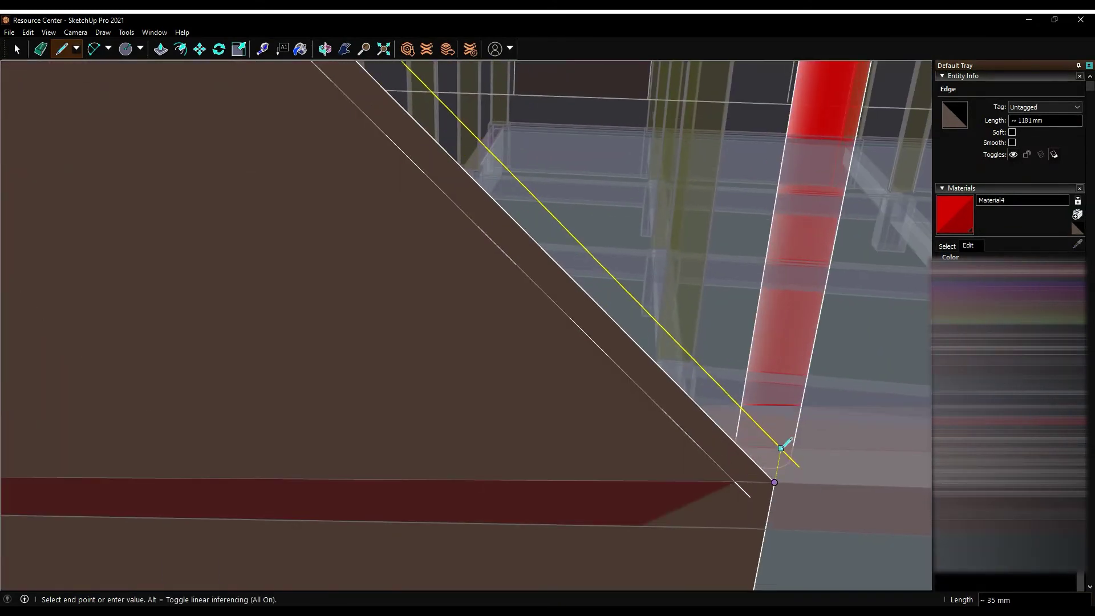
key(space)
scroll(791, 459, down, 5)
middle_drag(791, 523, 463, 432)
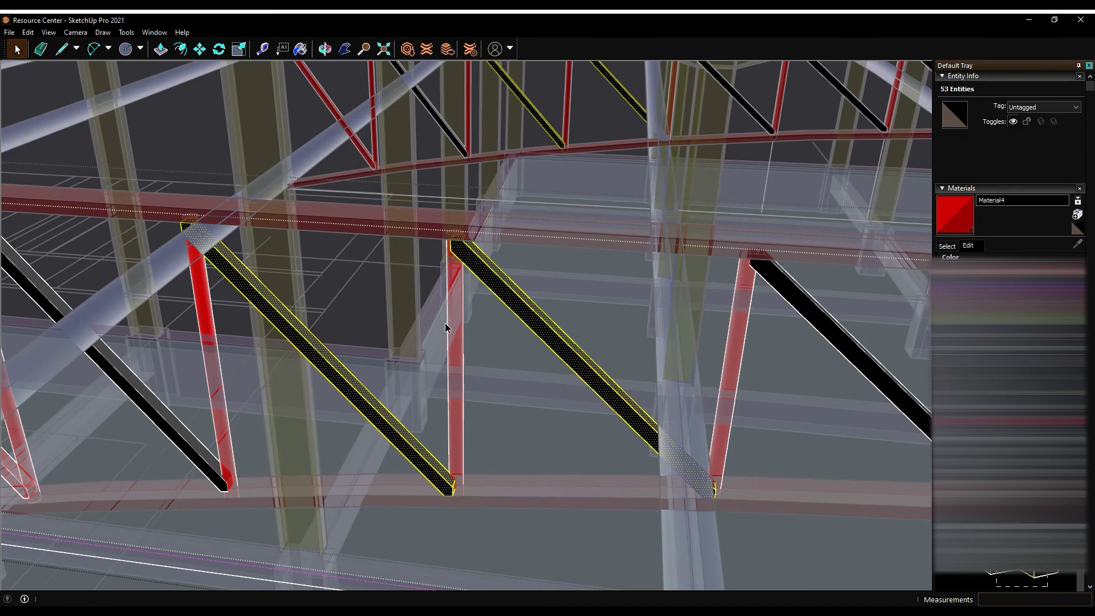
triple_click(426, 468)
key(g)
key(Return)
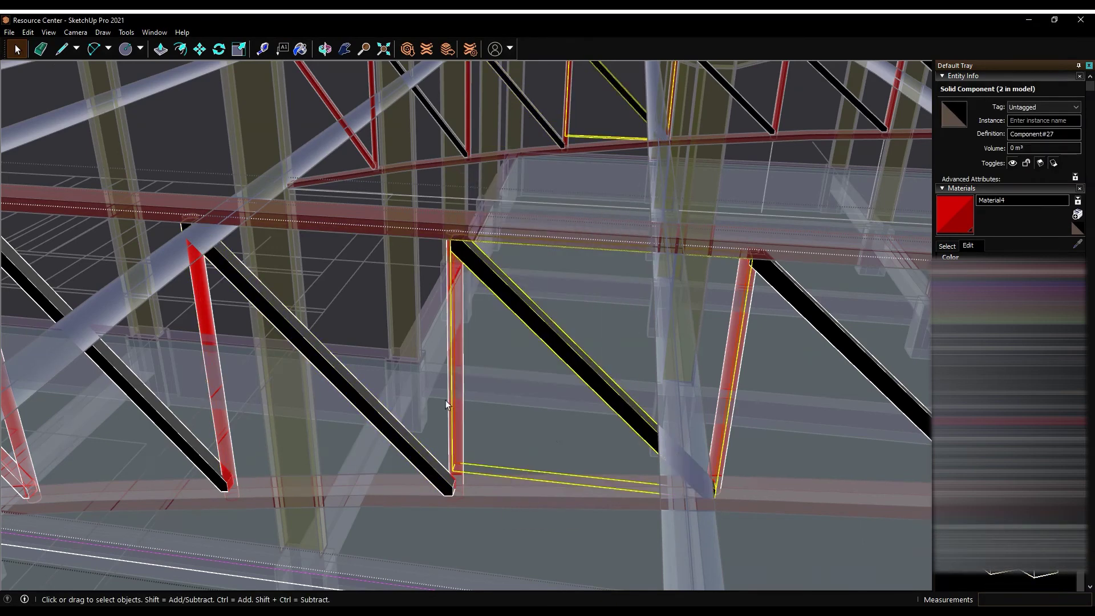
scroll(446, 399, down, 5)
mouse_move(446, 399)
middle_down()
mouse_move(436, 326)
mouse_move(97, 422)
middle_up()
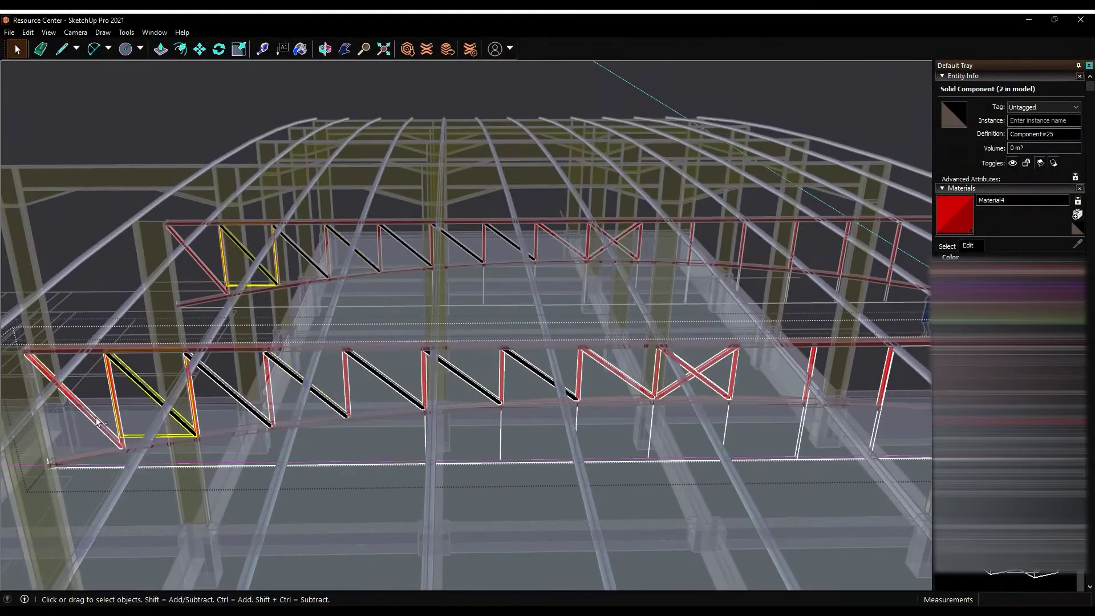
middle_drag(225, 131, 318, 477)
key(space)
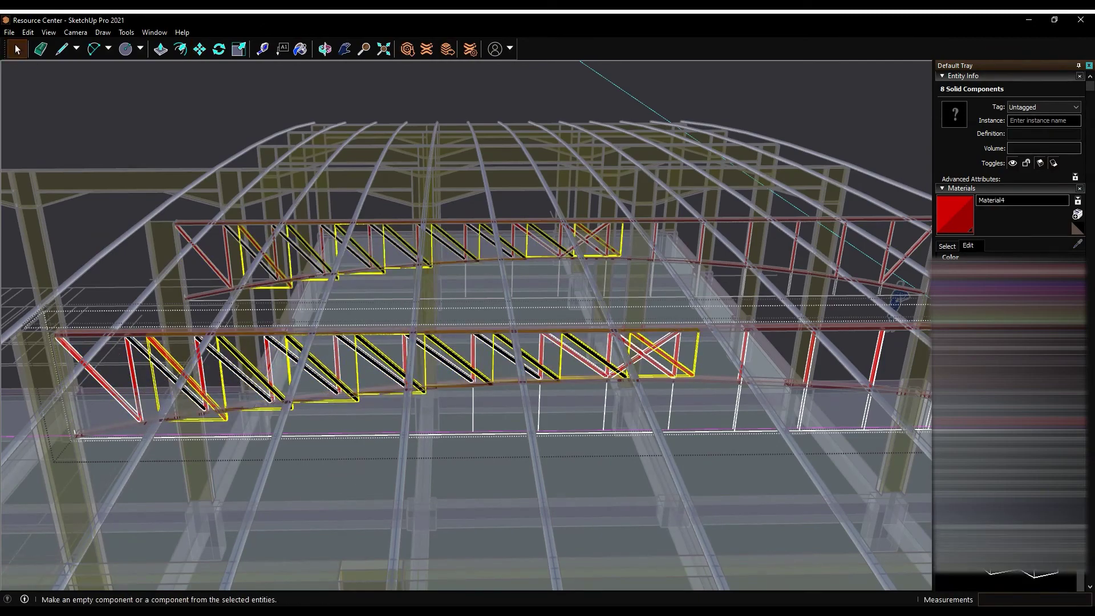
key(m)
click(312, 549)
mouse_move(311, 549)
middle_down()
mouse_move(464, 427)
mouse_move(1052, 580)
middle_up()
scroll(513, 342, up, 5)
key(space)
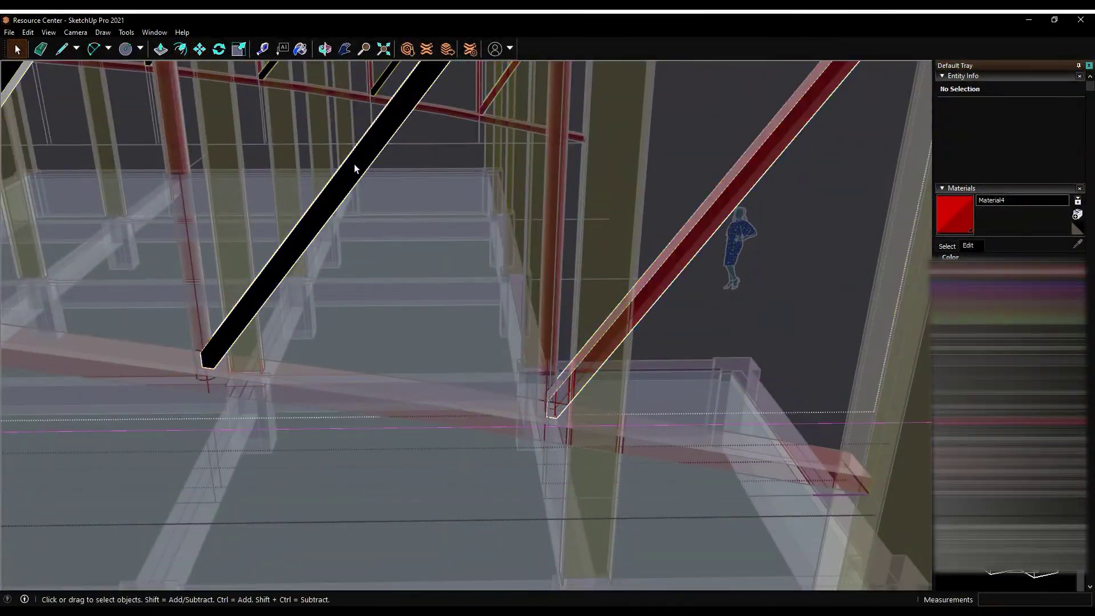
click(707, 411)
mouse_move(706, 411)
middle_down()
mouse_move(832, 84)
mouse_move(335, 223)
mouse_move(667, 244)
middle_up()
scroll(667, 245, down, 5)
scroll(543, 341, up, 5)
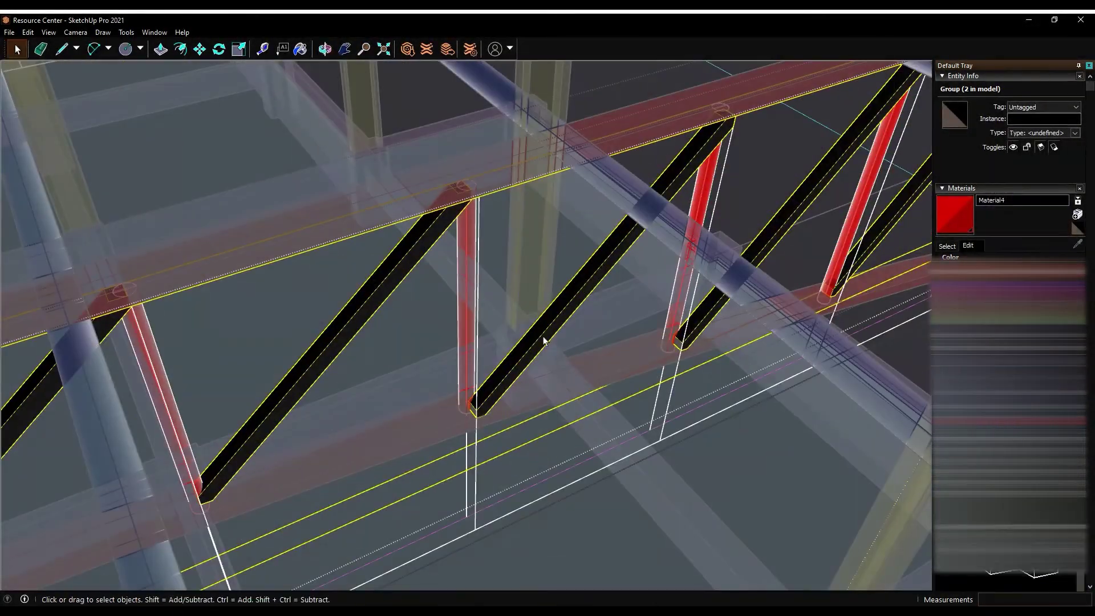
scroll(702, 324, down, 5)
middle_drag(702, 324, 320, 189)
key(m)
key(space)
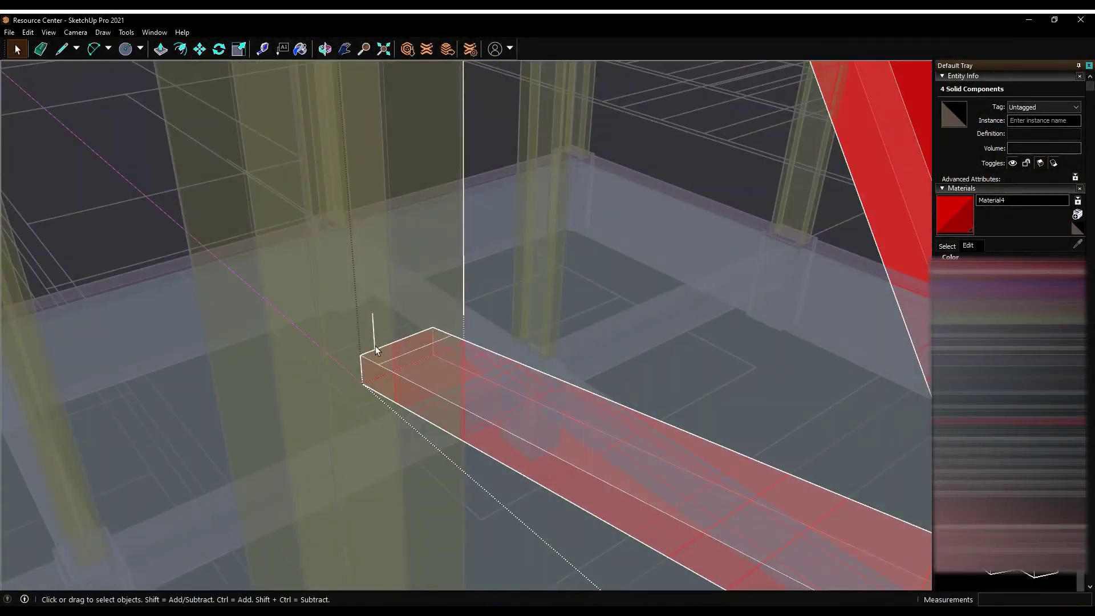
scroll(387, 323, down, 5)
mouse_move(627, 319)
middle_down()
mouse_move(726, 345)
mouse_move(604, 382)
mouse_move(750, 278)
mouse_move(706, 336)
middle_up()
click(604, 382)
scroll(705, 335, down, 3)
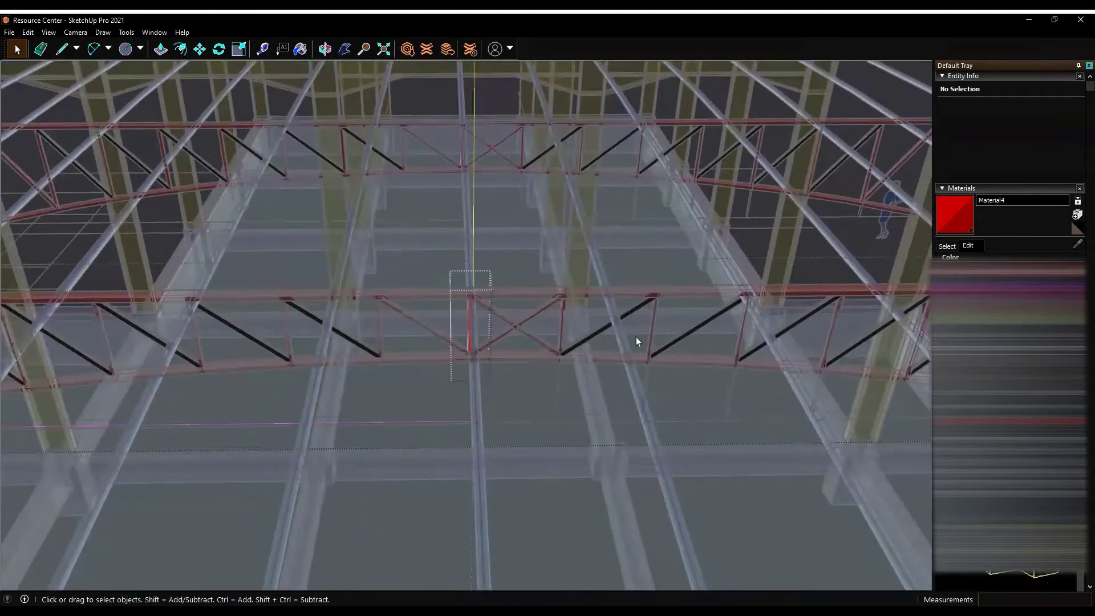
scroll(666, 316, up, 3)
click(652, 401)
scroll(738, 460, down, 3)
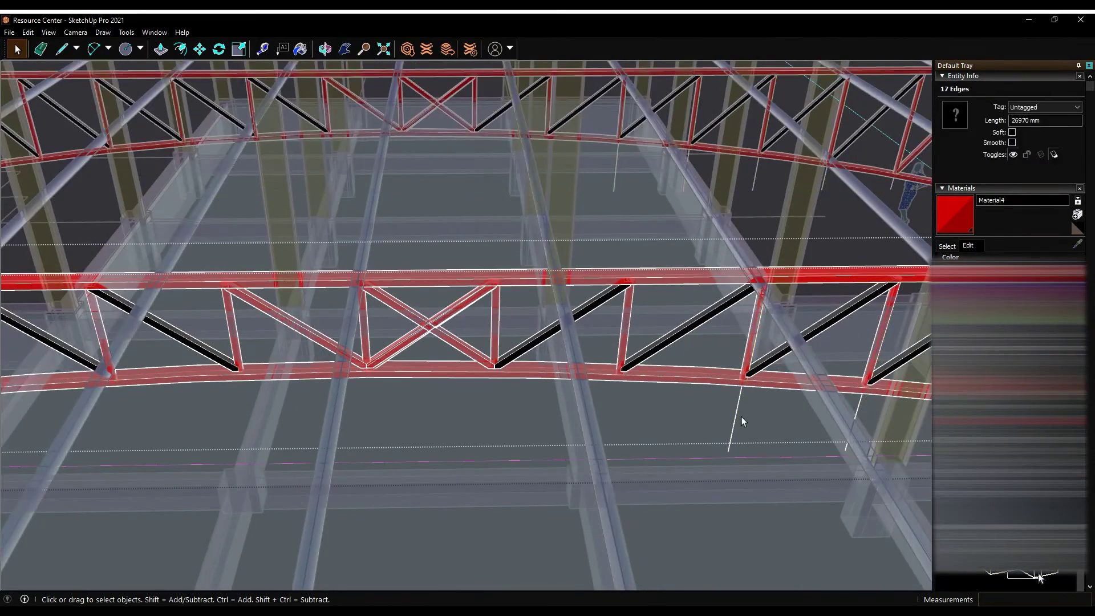
scroll(737, 460, up, 5)
scroll(591, 412, down, 4)
mouse_move(591, 412)
middle_down()
mouse_move(490, 381)
mouse_move(816, 375)
mouse_move(726, 440)
middle_up()
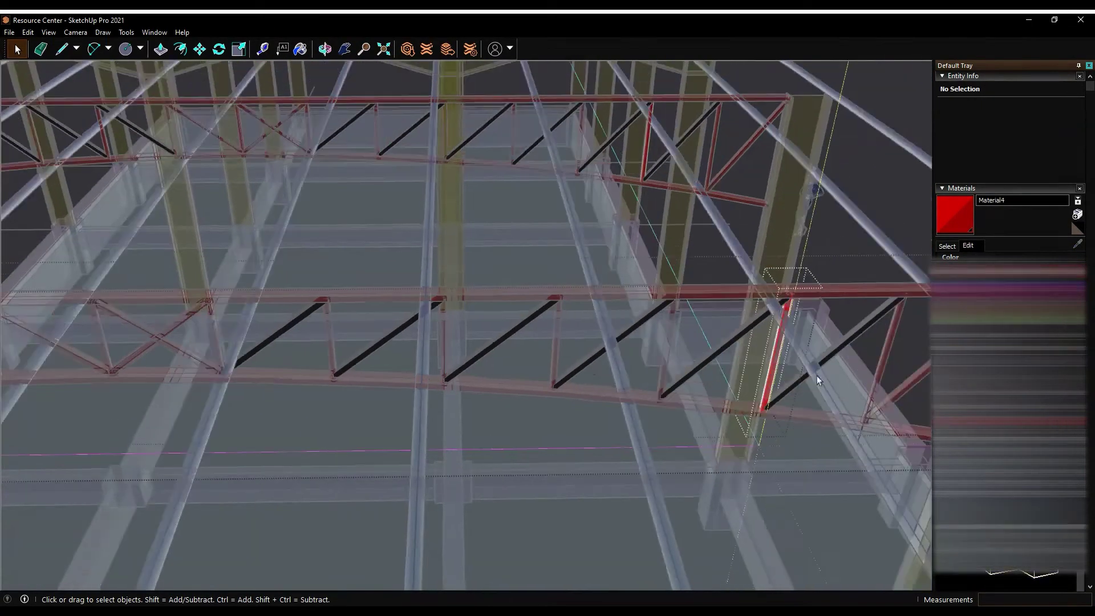
scroll(725, 439, up, 3)
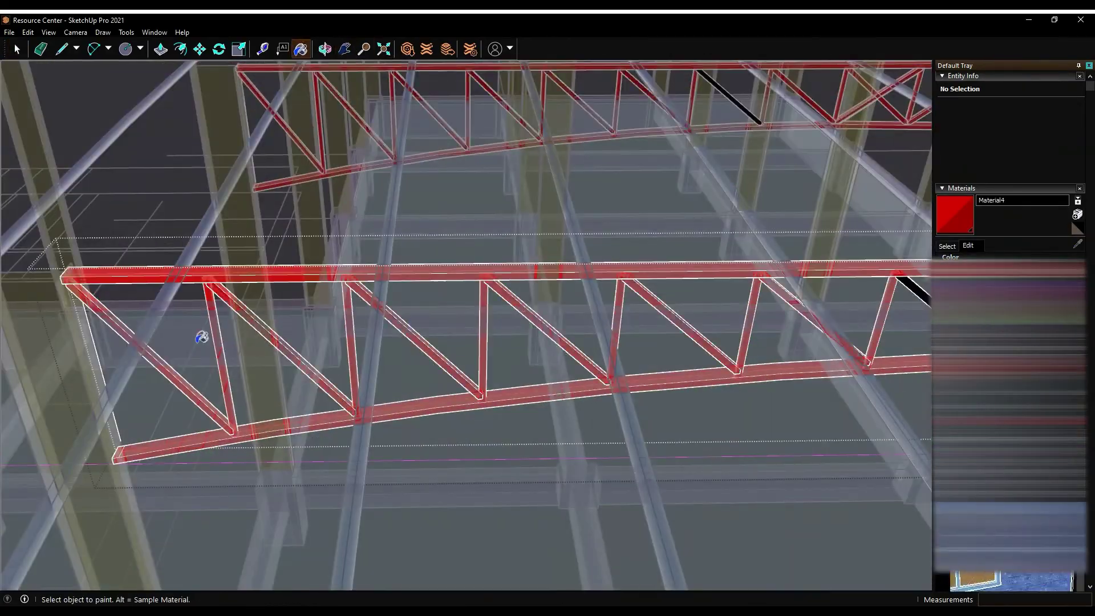
scroll(202, 337, down, 5)
mouse_move(202, 337)
middle_down()
mouse_move(416, 287)
mouse_move(227, 264)
middle_up()
Copy the yellow beam members with Ctrl-Move to a new frame position
key(space)
click(297, 251)
key(m)
click(227, 264)
key(ctrl)
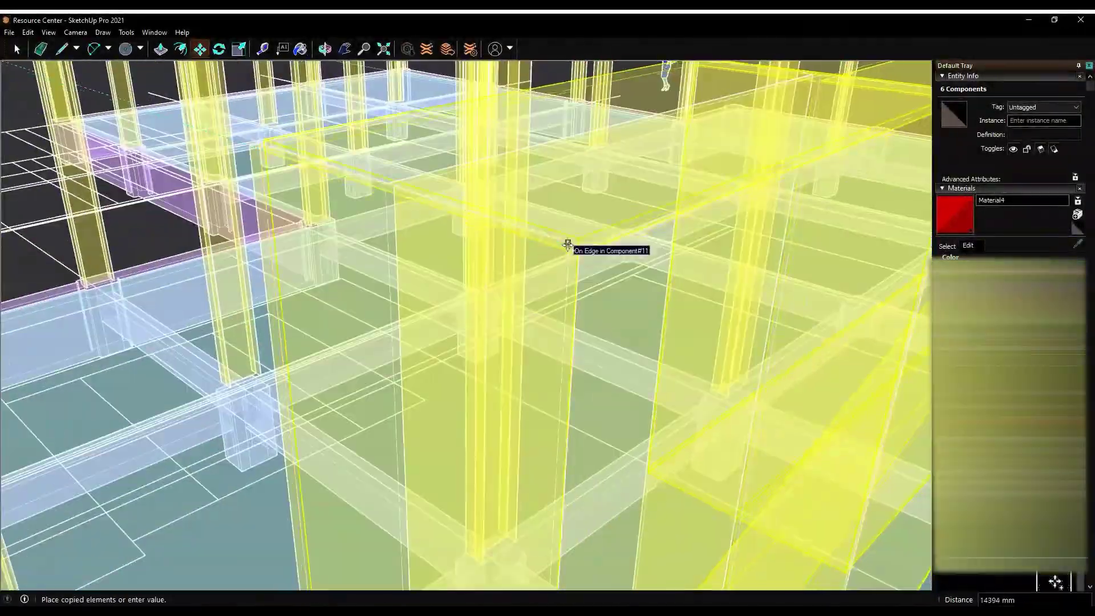
scroll(567, 244, down, 3)
scroll(627, 374, up, 3)
mouse_move(628, 374)
middle_down()
mouse_move(415, 378)
mouse_move(207, 278)
mouse_move(131, 106)
mouse_move(514, 285)
middle_up()
click(207, 277)
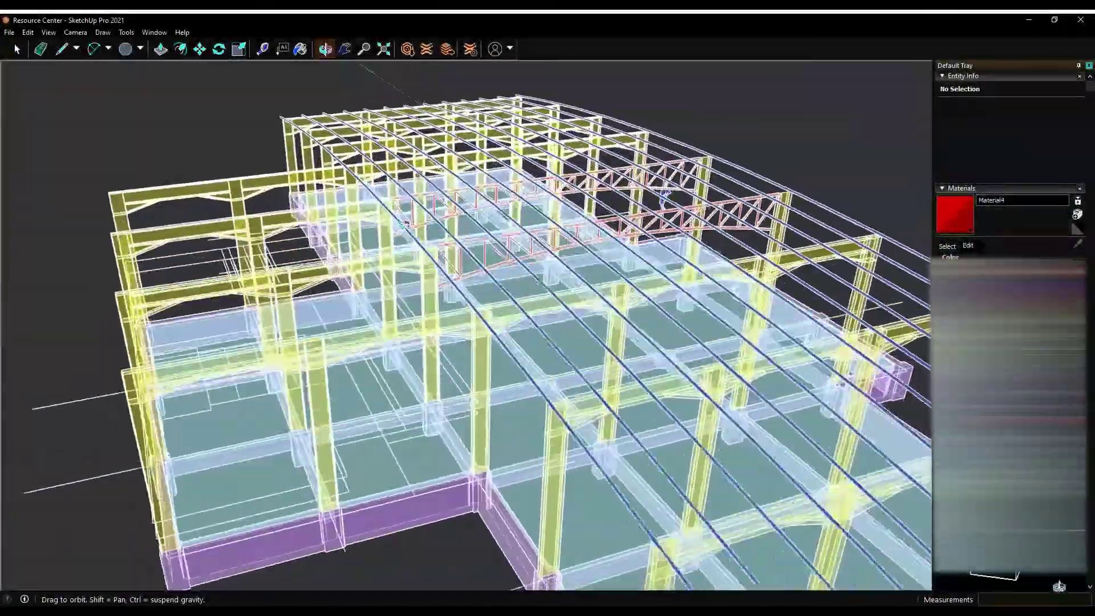
Orbit around the red roof trusses toward the end frame, browsing the camera options
scroll(514, 285, up, 5)
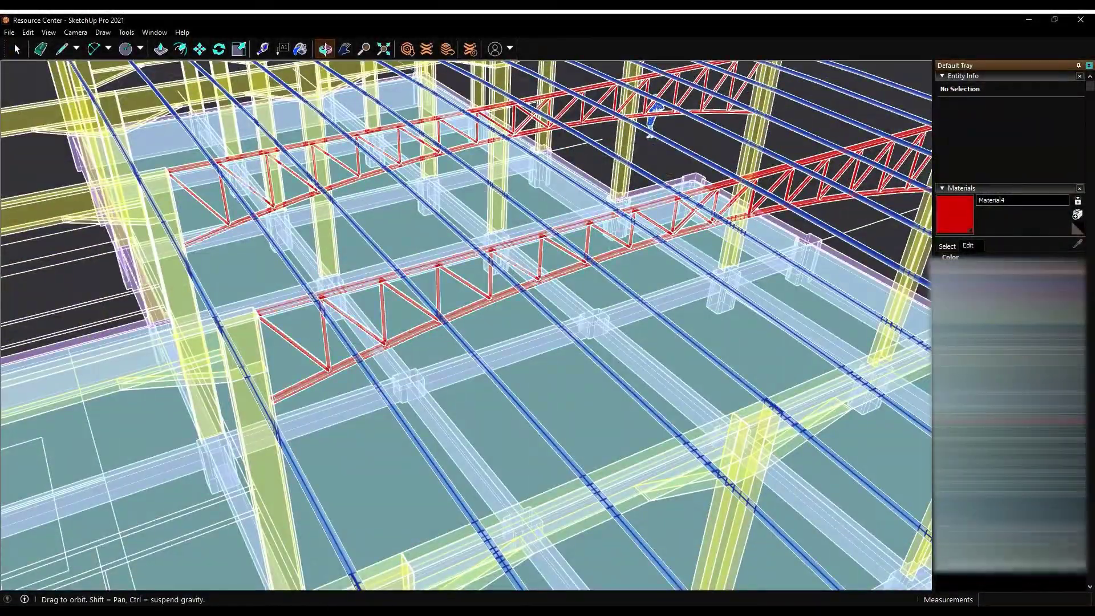
middle_drag(654, 119, 222, 75)
mouse_move(240, 285)
middle_down()
mouse_move(450, 174)
mouse_move(240, 137)
middle_up()
click(75, 32)
click(51, 90)
key(Escape)
mouse_move(343, 285)
middle_down()
mouse_move(582, 302)
mouse_move(654, 180)
mouse_move(317, 389)
middle_up()
scroll(581, 302, up, 3)
key(m)
click(314, 313)
mouse_move(314, 313)
middle_down()
mouse_move(680, 184)
mouse_move(119, 141)
middle_up()
scroll(680, 184, down, 5)
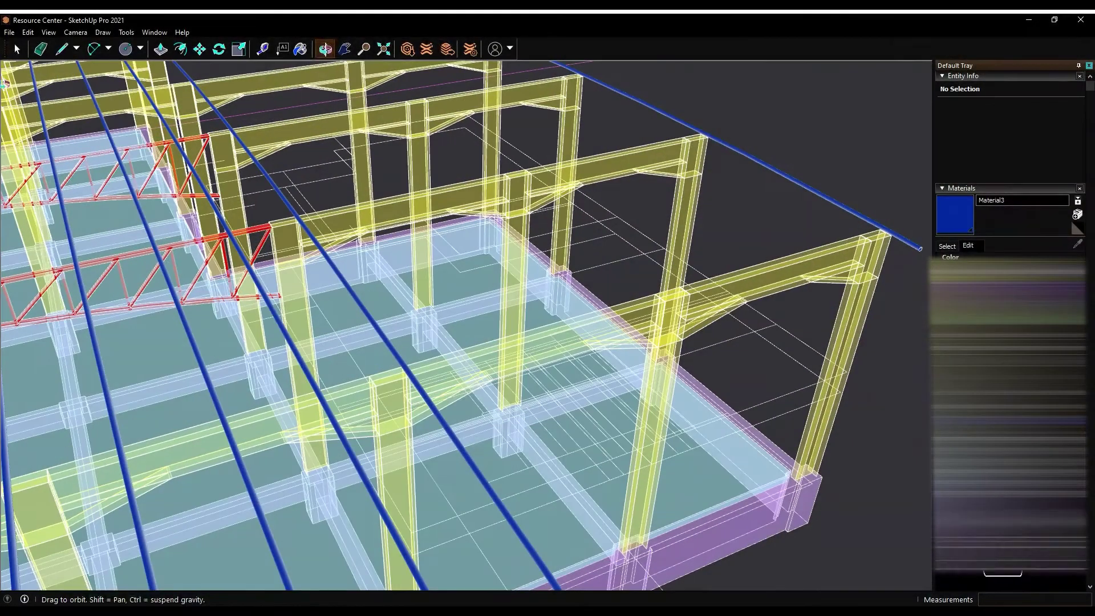
Copy the blue purlin along the end rafter into a row of seven purlins
key(l)
click(670, 496)
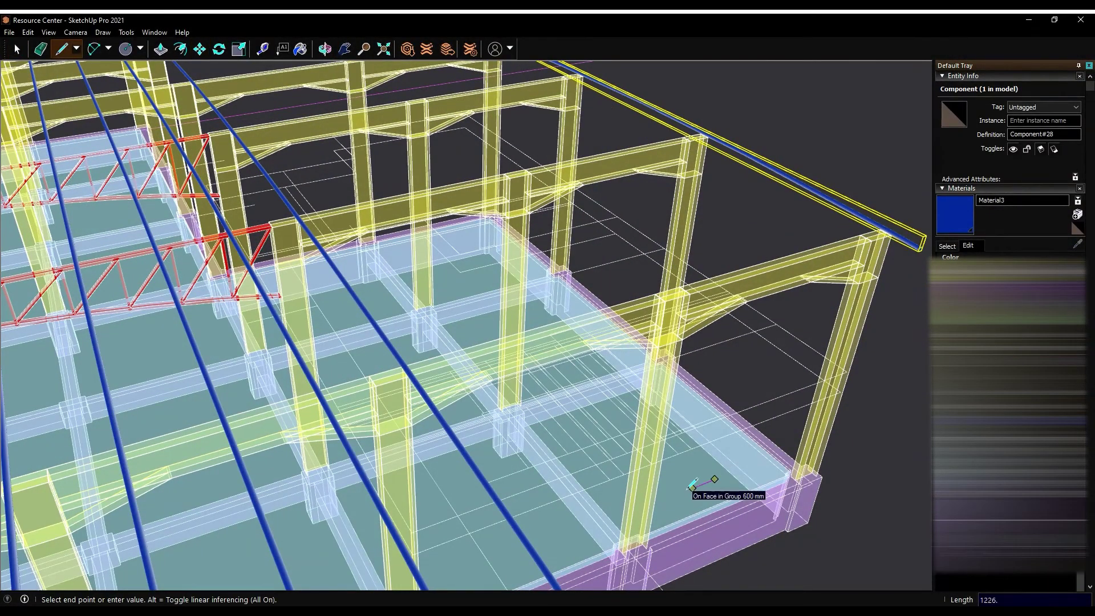
click(200, 49)
click(712, 480)
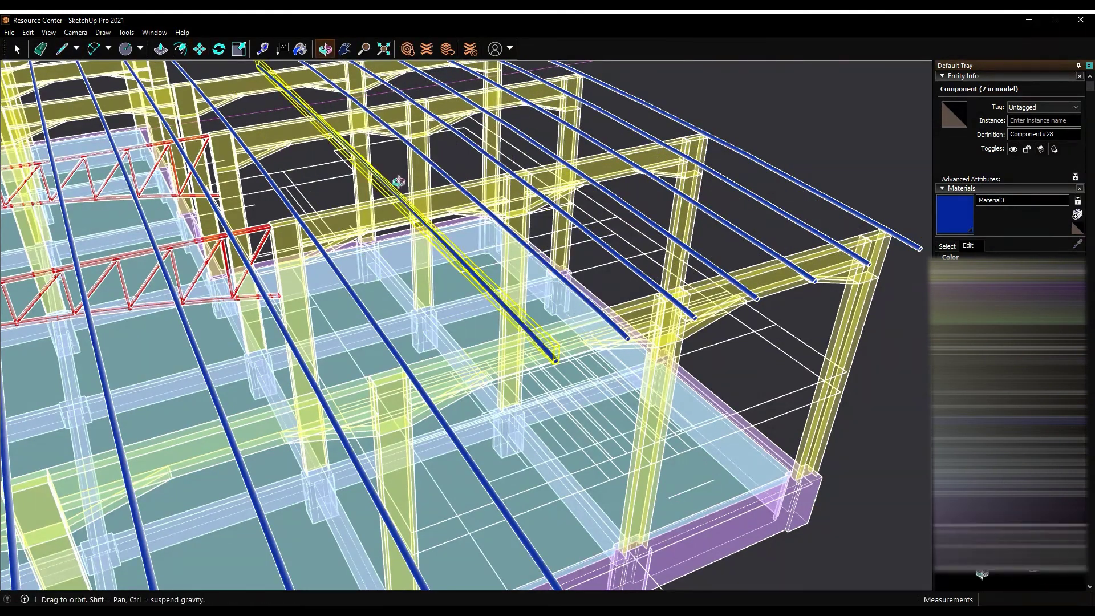
middle_drag(716, 481, 705, 517)
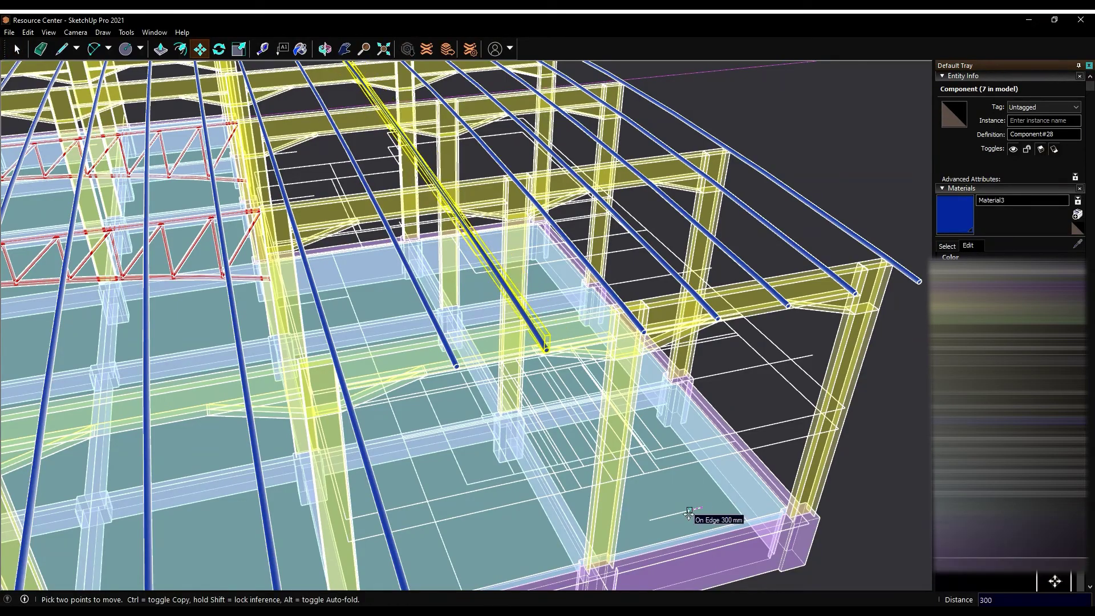
mouse_move(102, 94)
middle_down()
mouse_move(363, 236)
mouse_move(479, 227)
middle_up()
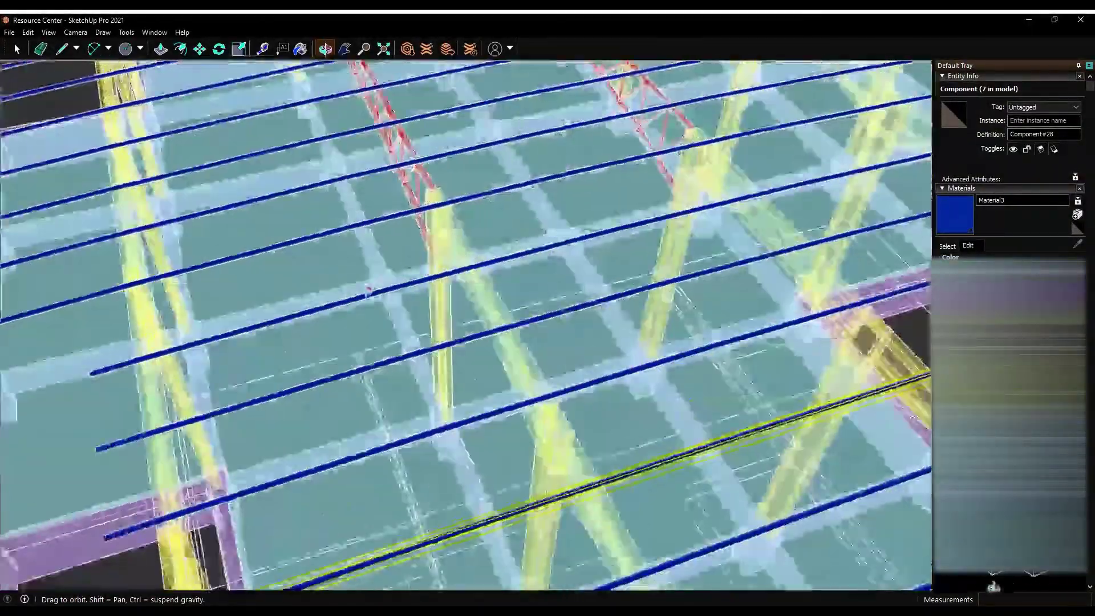
Draw a triangular bracket outline at the purlin and extrude it into a clamp block
scroll(479, 227, down, 5)
scroll(443, 222, up, 8)
scroll(442, 221, down, 5)
key(l)
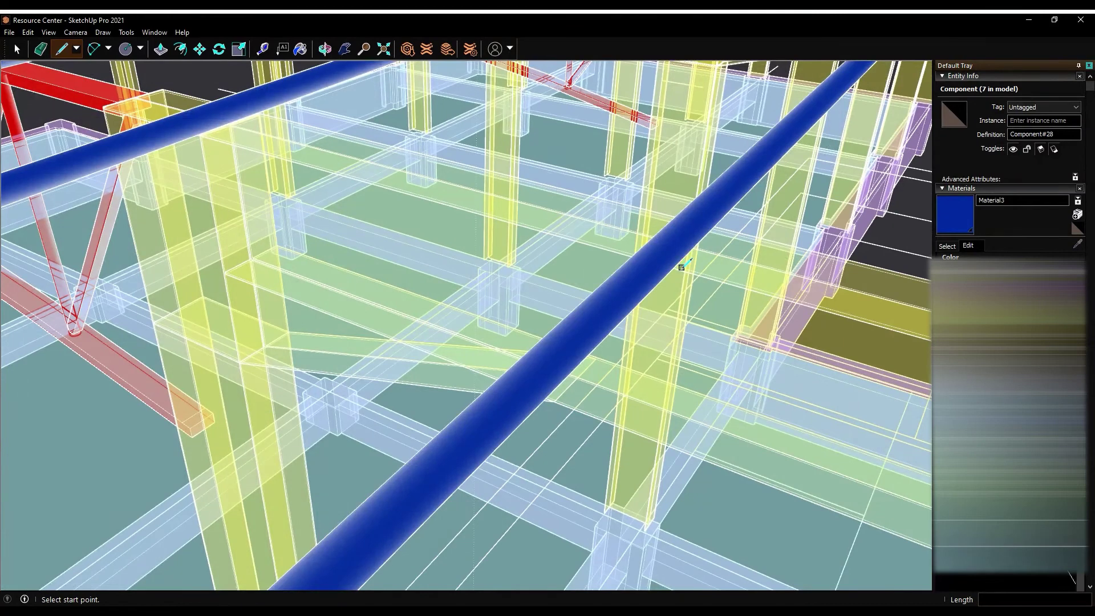
click(479, 263)
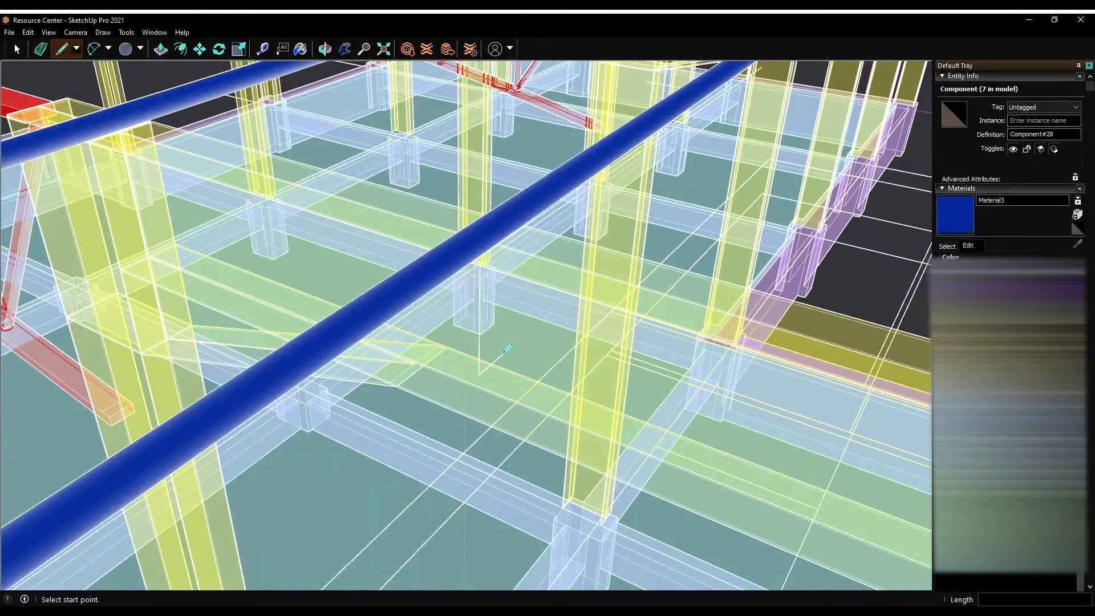
mouse_move(402, 316)
middle_down()
mouse_move(268, 273)
mouse_move(506, 213)
mouse_move(392, 305)
mouse_move(167, 104)
middle_up()
key(p)
click(393, 305)
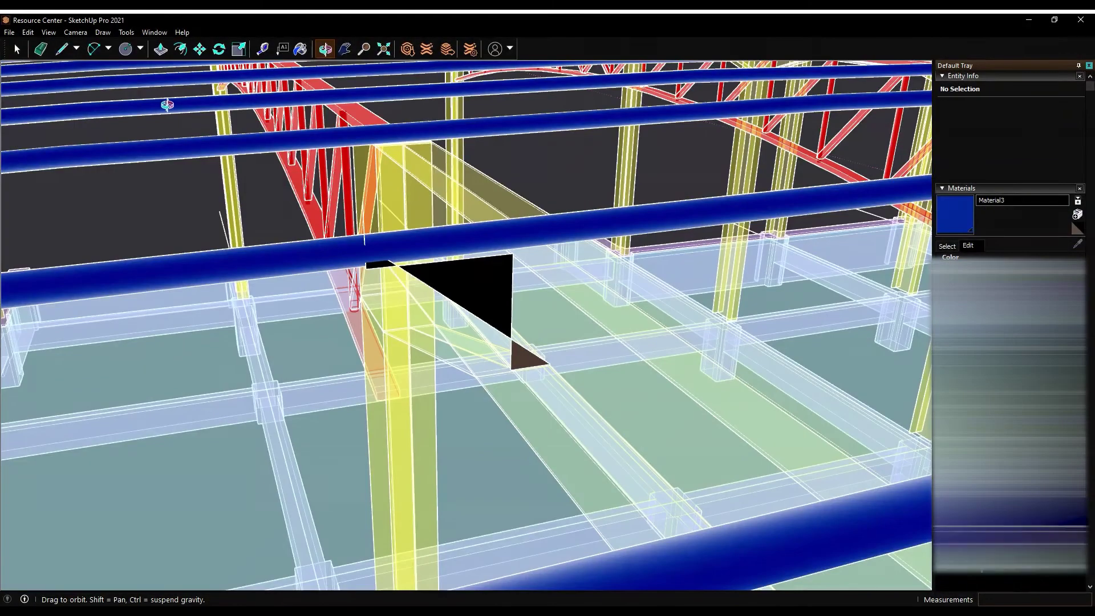
mouse_move(593, 379)
middle_down()
mouse_move(433, 319)
mouse_move(353, 308)
middle_up()
Close the small vertical plate face below the clamp and orbit to check it
key(l)
mouse_move(198, 121)
middle_down()
mouse_move(452, 288)
mouse_move(232, 225)
mouse_move(424, 293)
middle_up()
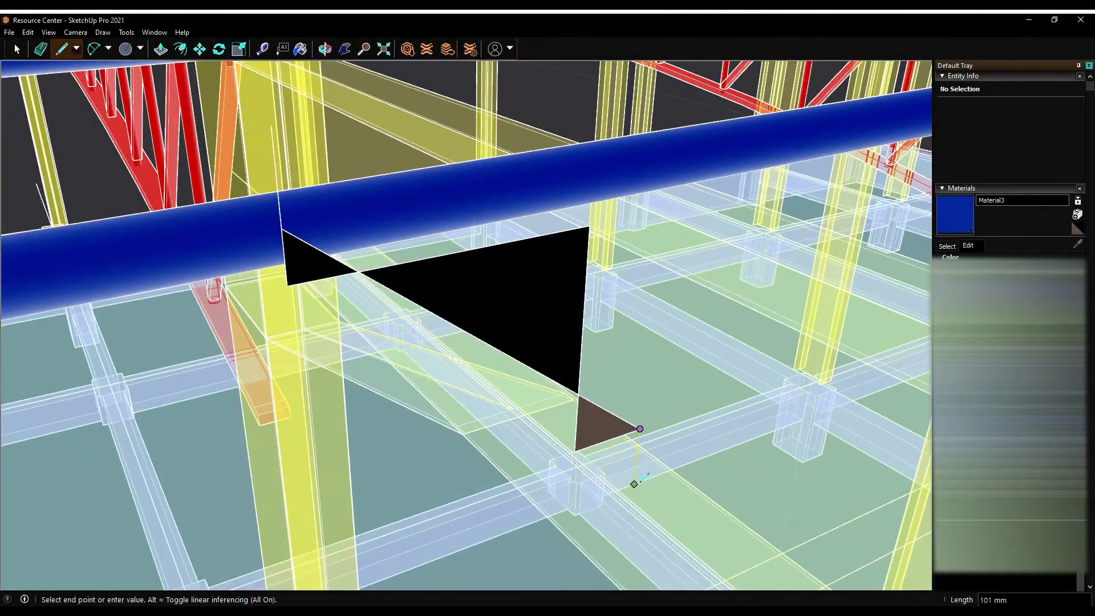
click(642, 519)
key(space)
click(581, 375)
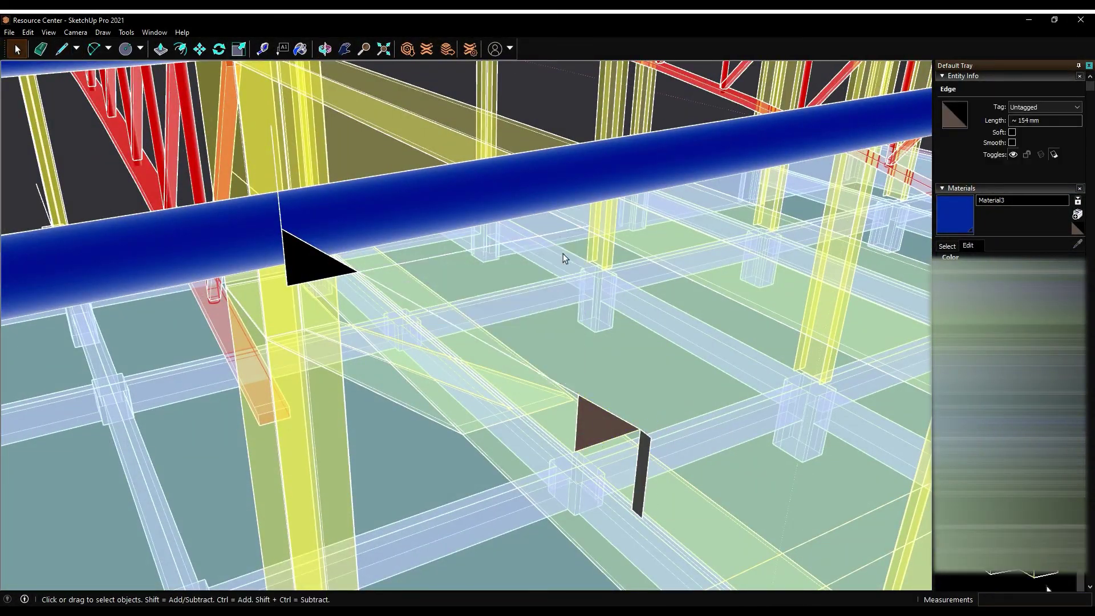
click(332, 51)
mouse_move(630, 232)
mouse_down()
mouse_move(410, 227)
mouse_move(431, 230)
mouse_up()
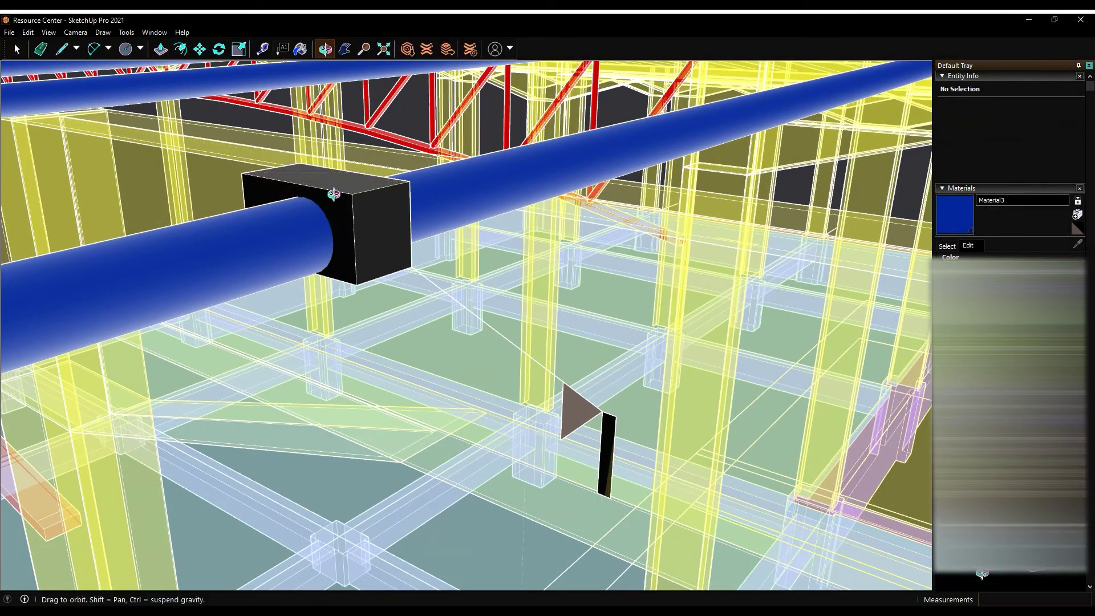
Draw the arm outline running from the clamp block to the bracket plate
key(space)
middle_drag(399, 285, 365, 252)
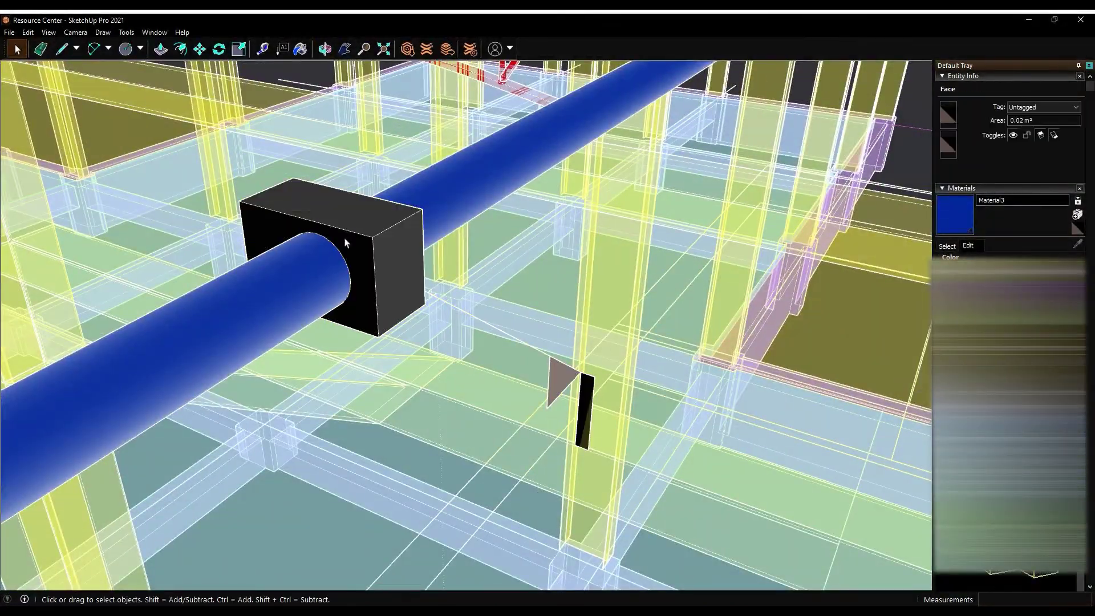
mouse_move(331, 248)
middle_down()
mouse_move(362, 228)
mouse_move(281, 228)
mouse_move(391, 318)
mouse_move(237, 294)
mouse_move(208, 54)
middle_up()
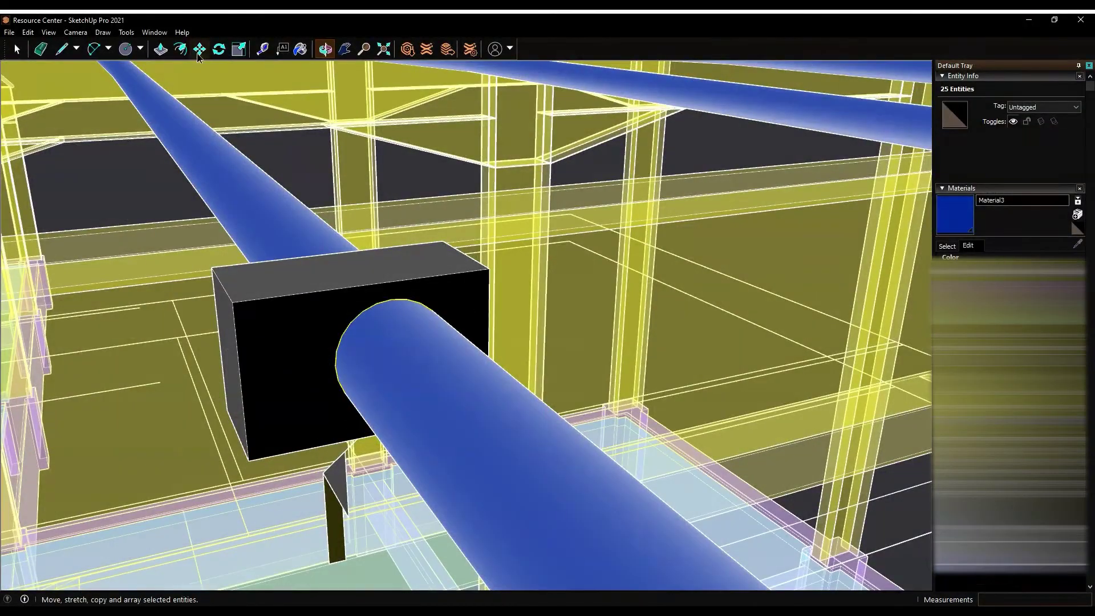
mouse_move(151, 261)
mouse_down()
mouse_move(257, 251)
mouse_move(710, 504)
mouse_up()
click(17, 51)
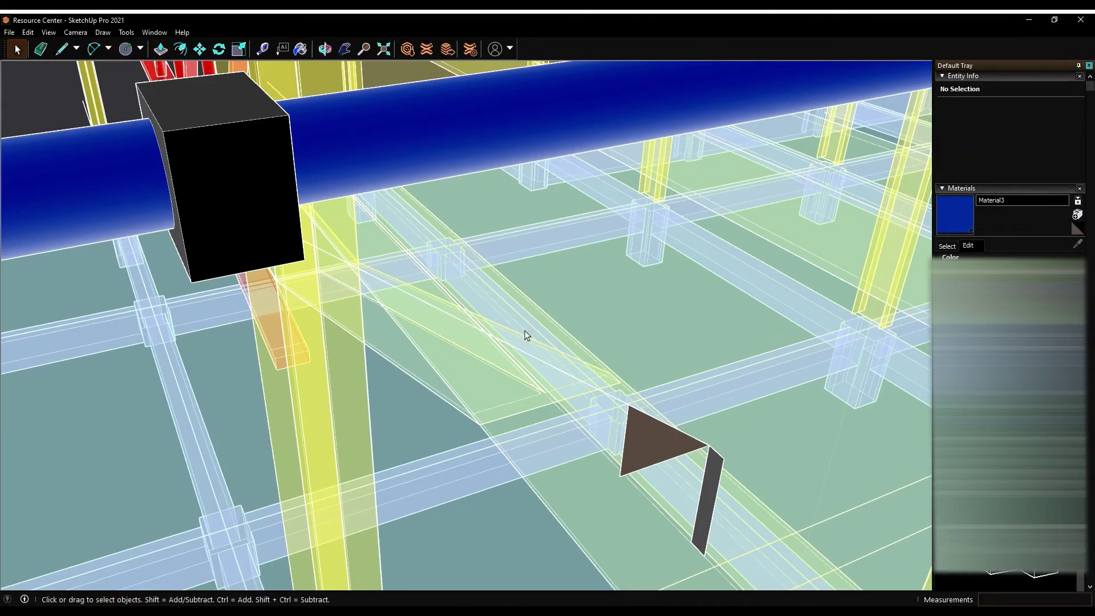
middle_drag(709, 444, 245, 214)
click(68, 54)
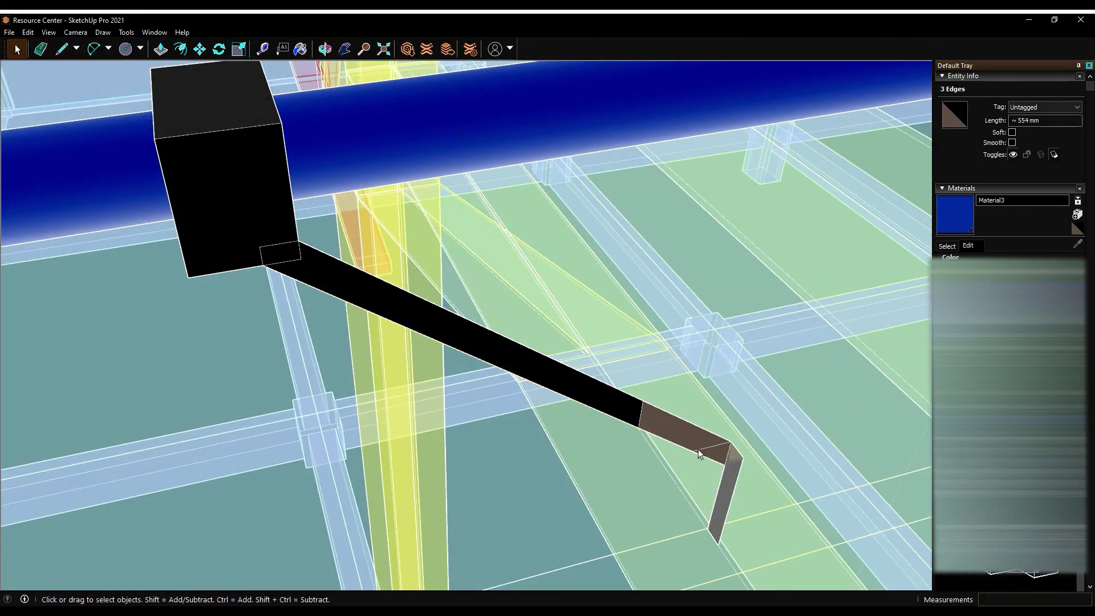
scroll(711, 452, up, 3)
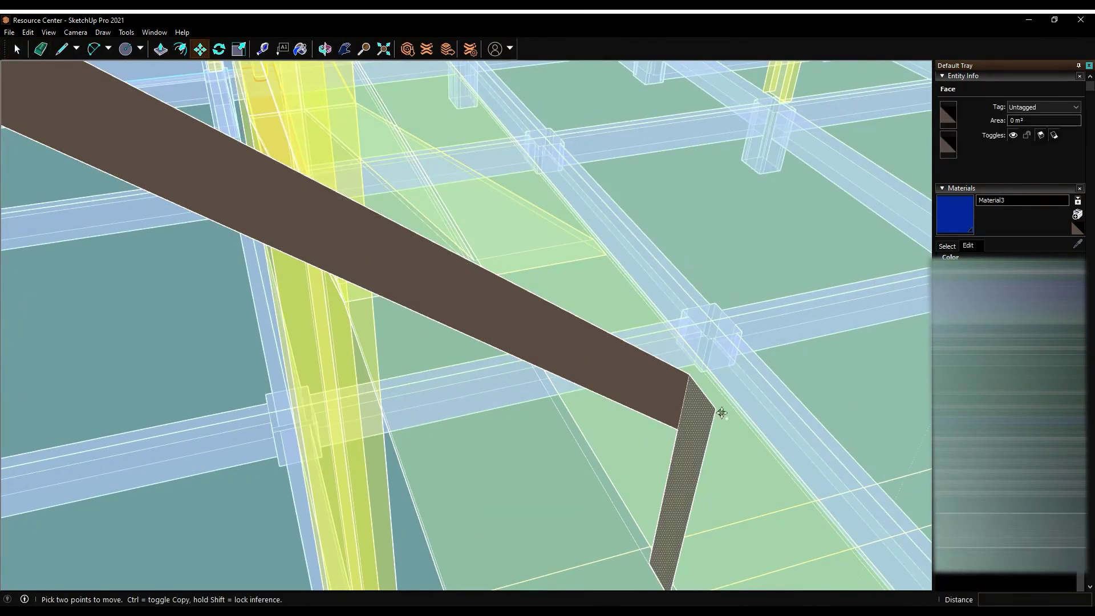
scroll(733, 434, down, 3)
Copy the strip edge inward and push the strip about 15 mm into a solid arm
key(space)
click(605, 384)
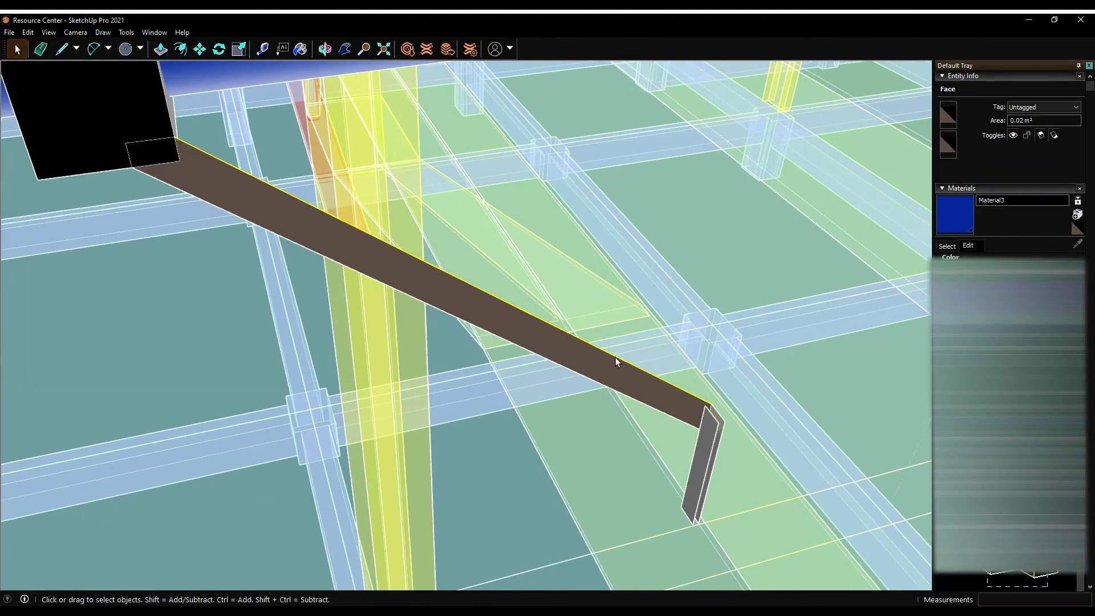
key(m)
key(ctrl)
click(422, 293)
key(space)
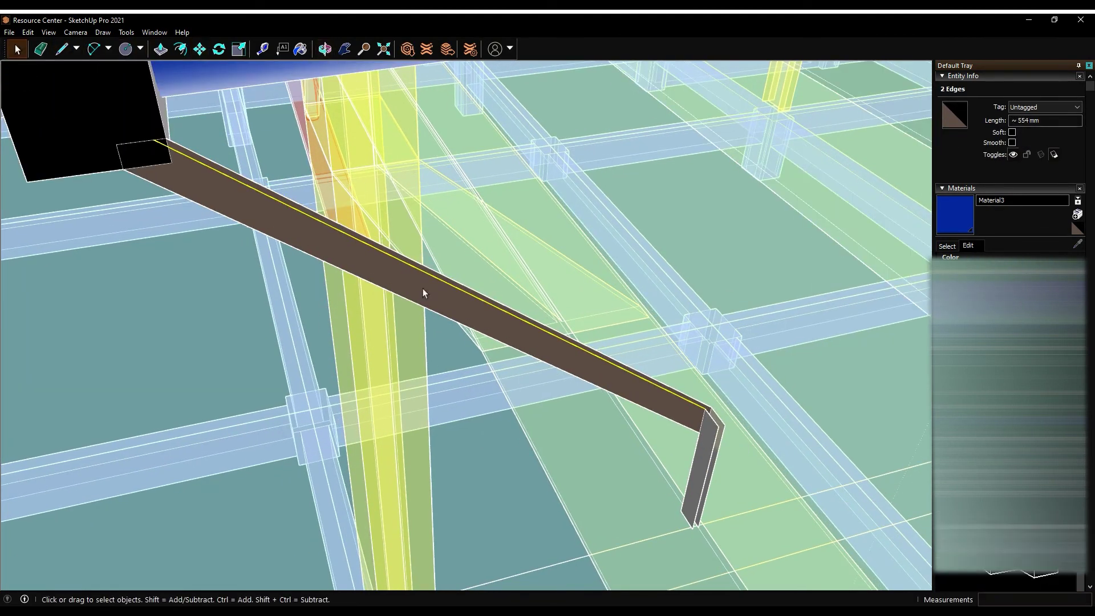
middle_drag(254, 220, 188, 132)
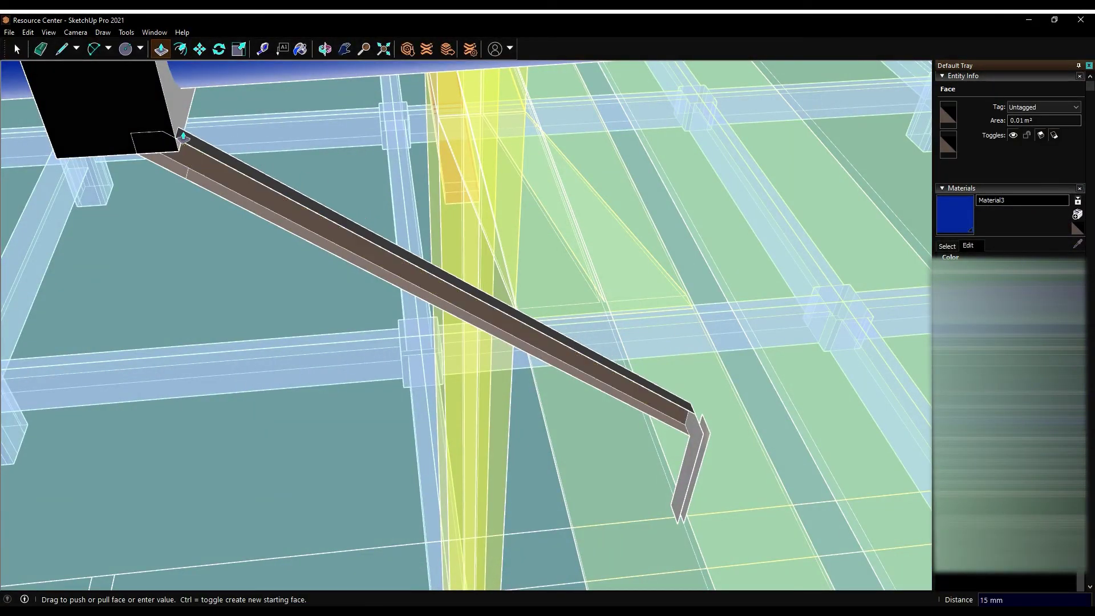
middle_drag(135, 91, 129, 73)
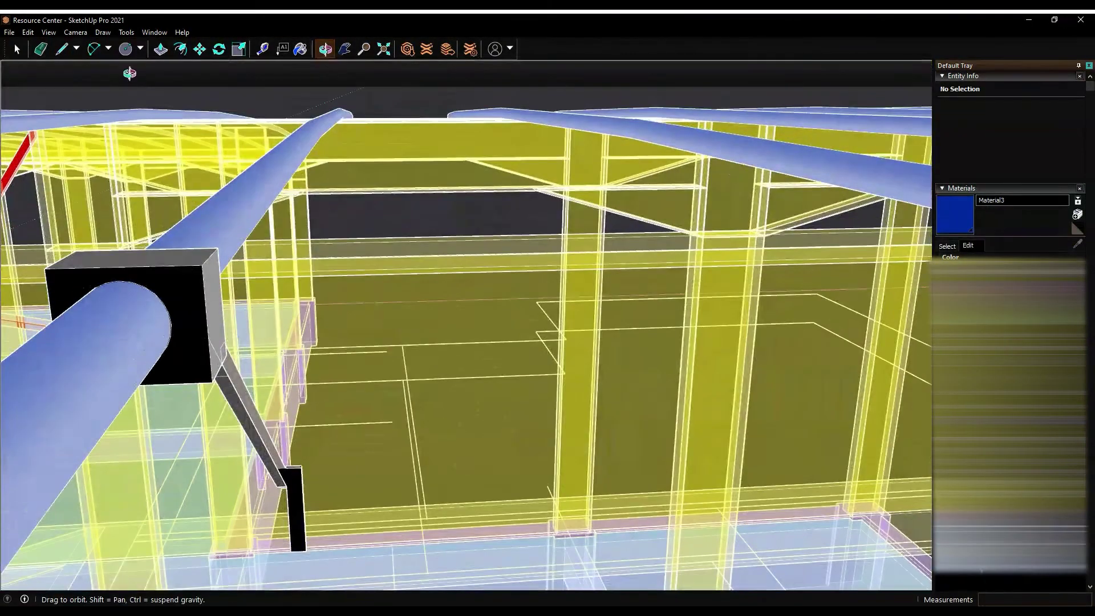
Inset the clamp's front face with an offset
key(f)
click(166, 266)
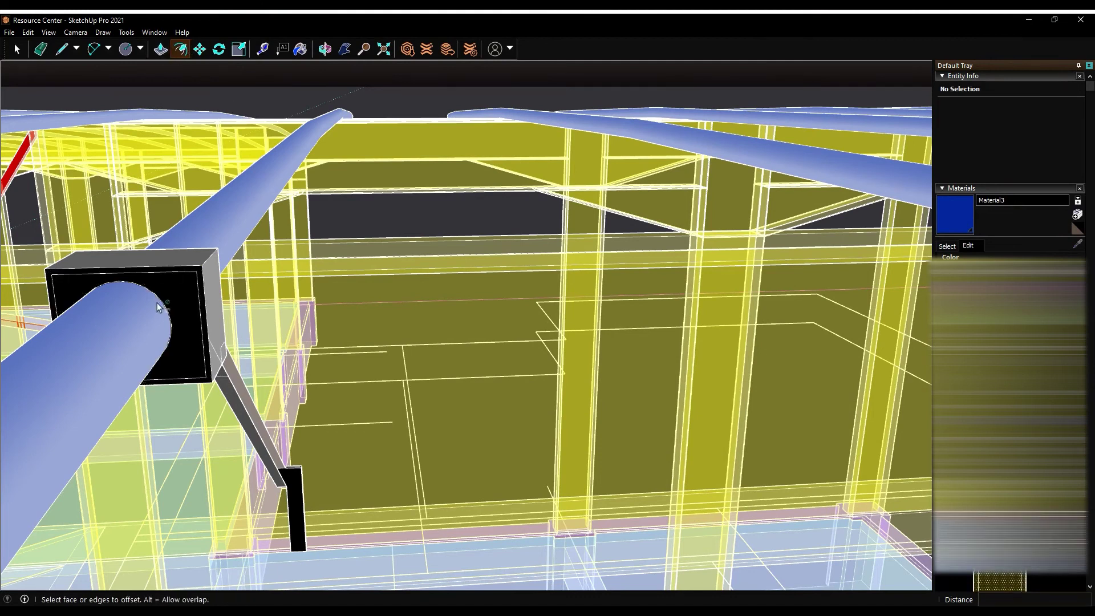
scroll(158, 306, up, 2)
scroll(159, 307, up, 3)
mouse_move(159, 307)
middle_down()
mouse_move(265, 131)
mouse_move(262, 256)
middle_up()
scroll(398, 335, up, 3)
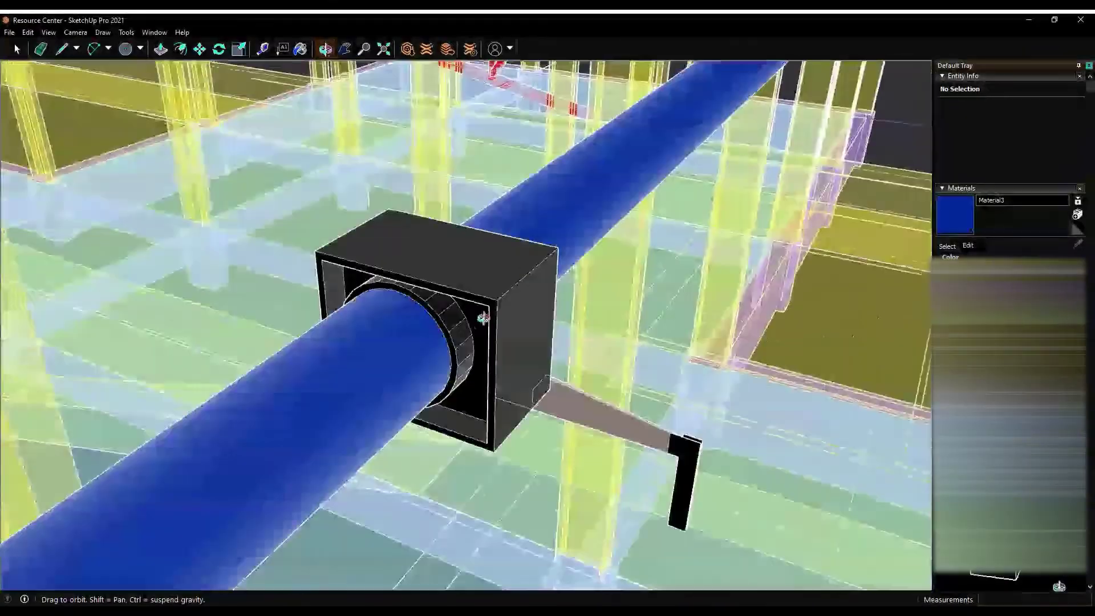
middle_drag(420, 283, 209, 193)
Close the top edge of the vertical plate to form its face
key(l)
scroll(681, 456, up, 2)
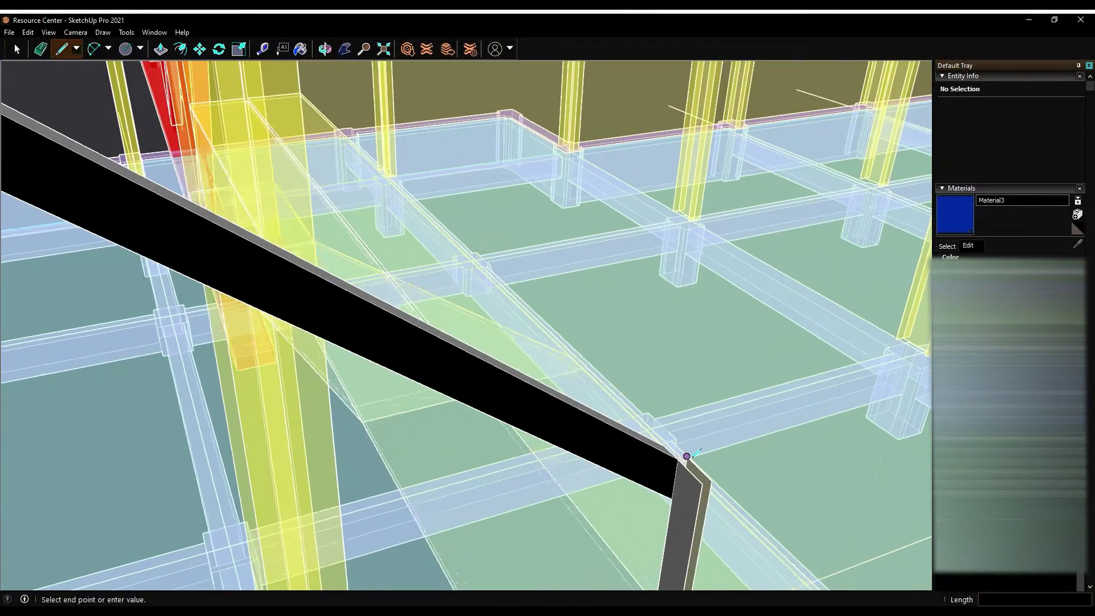
scroll(647, 438, up, 1)
middle_drag(726, 519, 728, 492)
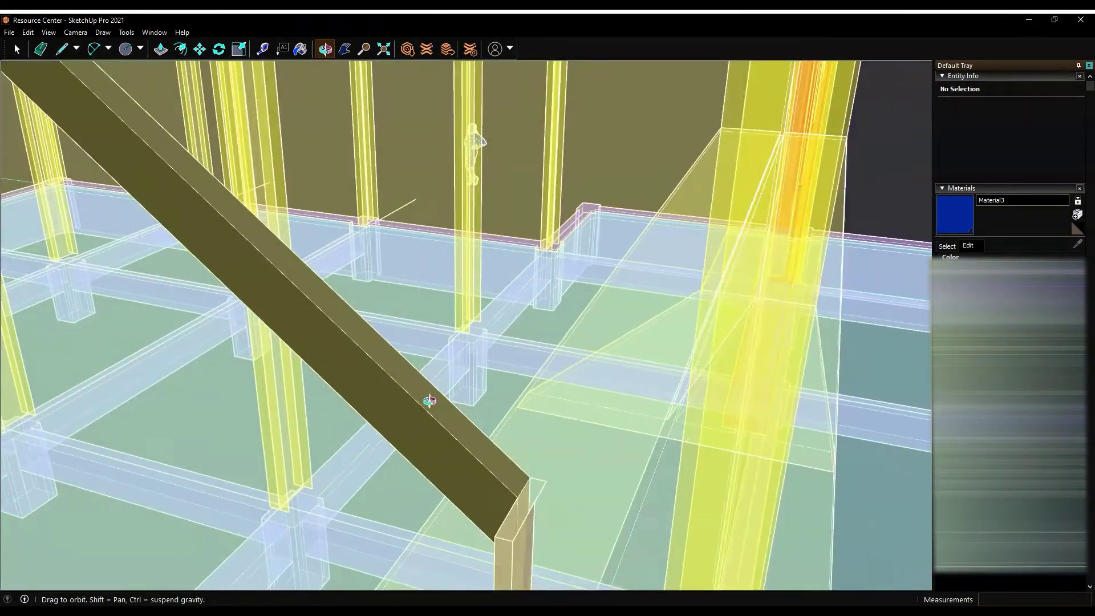
scroll(667, 356, up, 2)
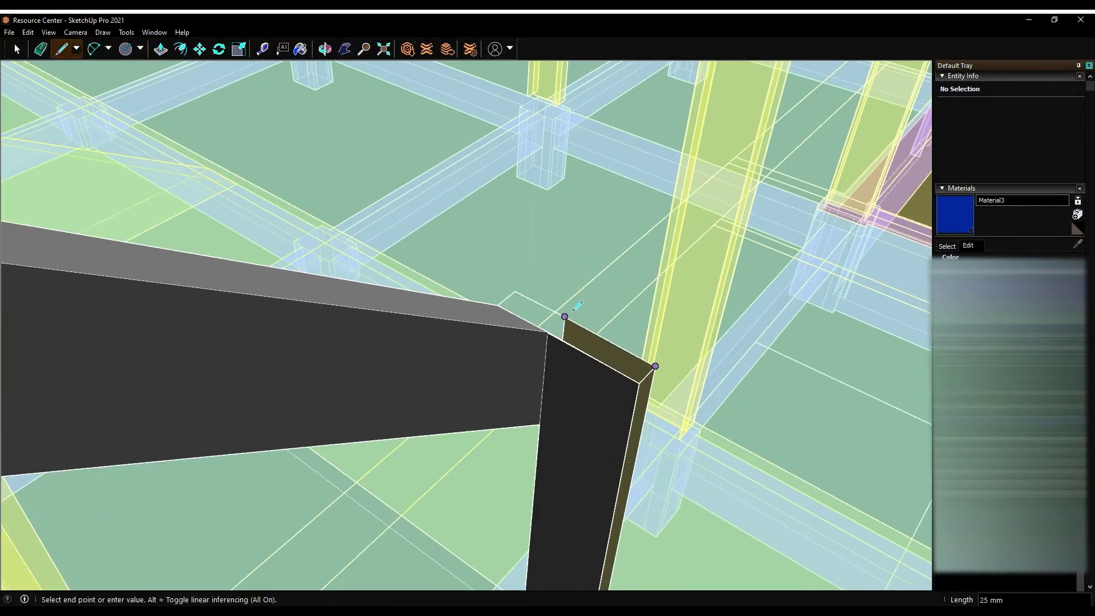
click(509, 294)
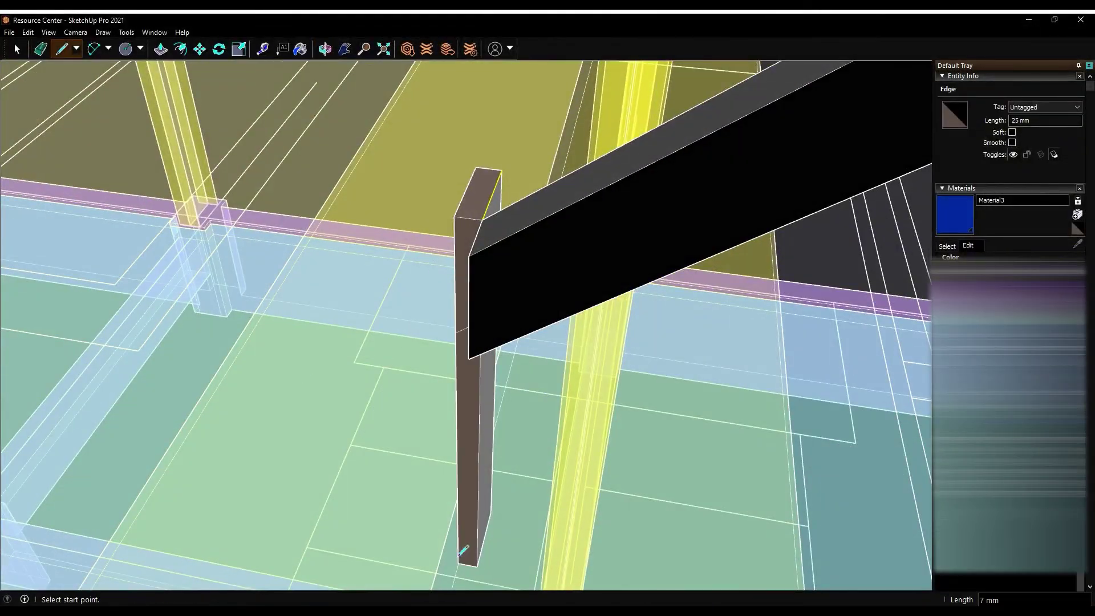
click(16, 50)
Push the vertical plate face 35 mm to give it thickness
middle_drag(444, 200, 589, 326)
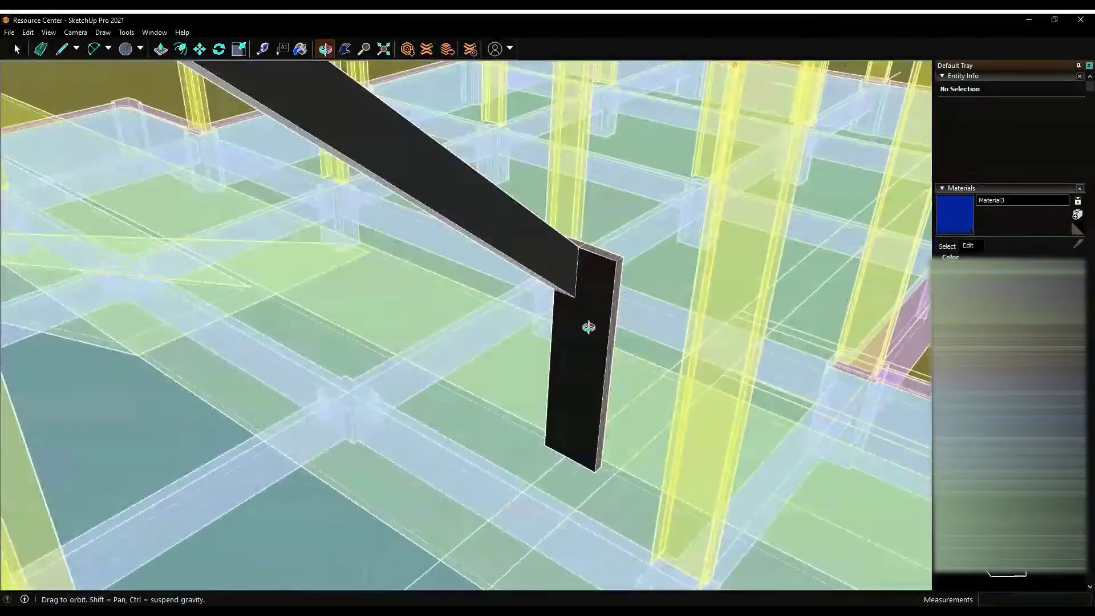
drag(588, 327, 155, 57)
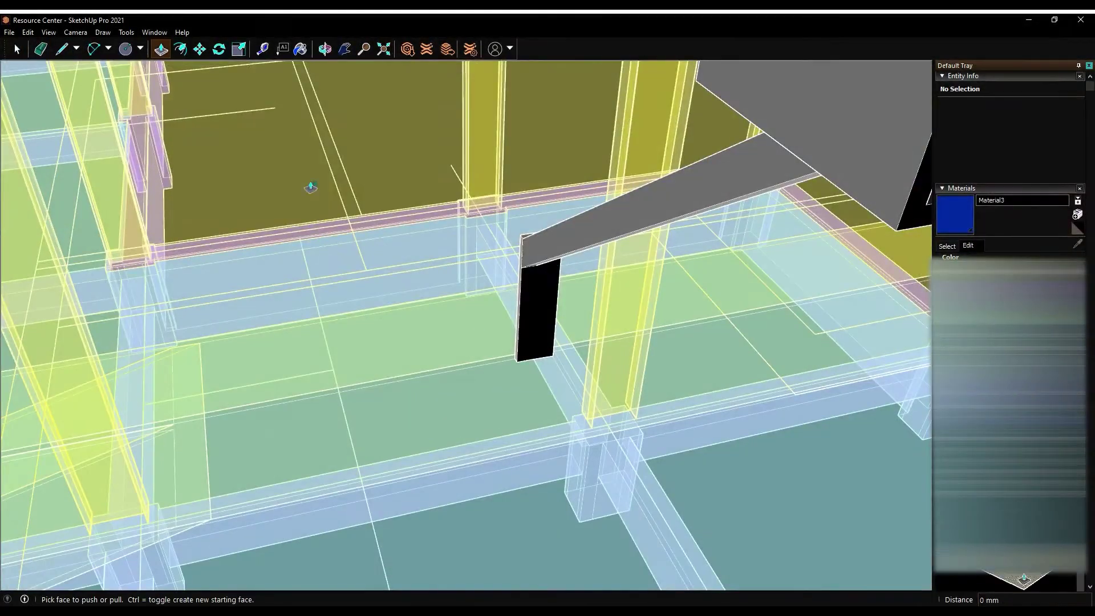
drag(487, 189, 632, 346)
key(p)
middle_drag(627, 251, 676, 337)
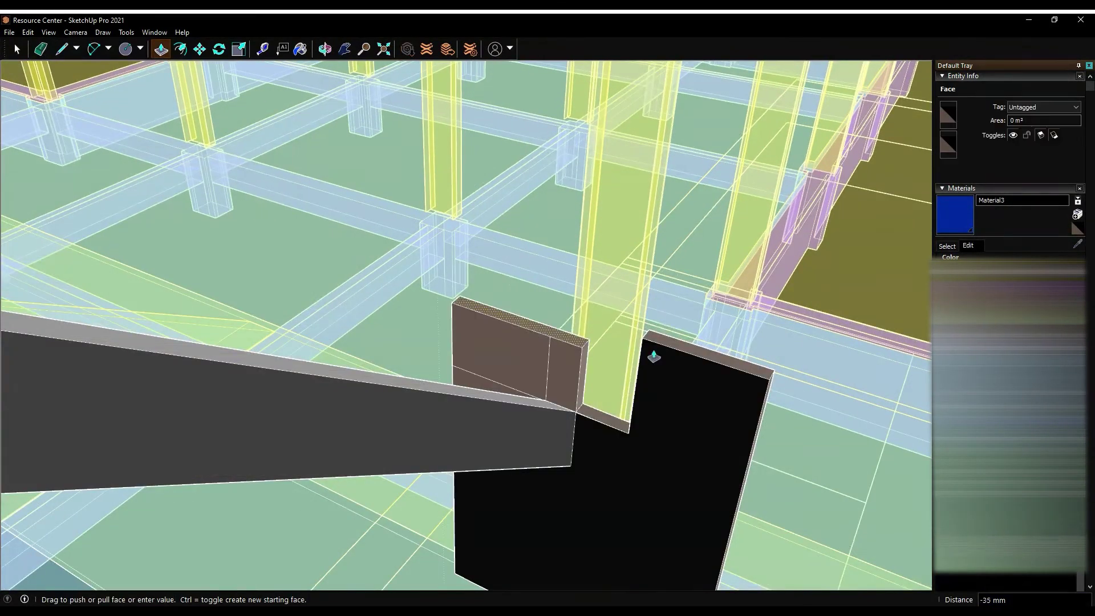
key(l)
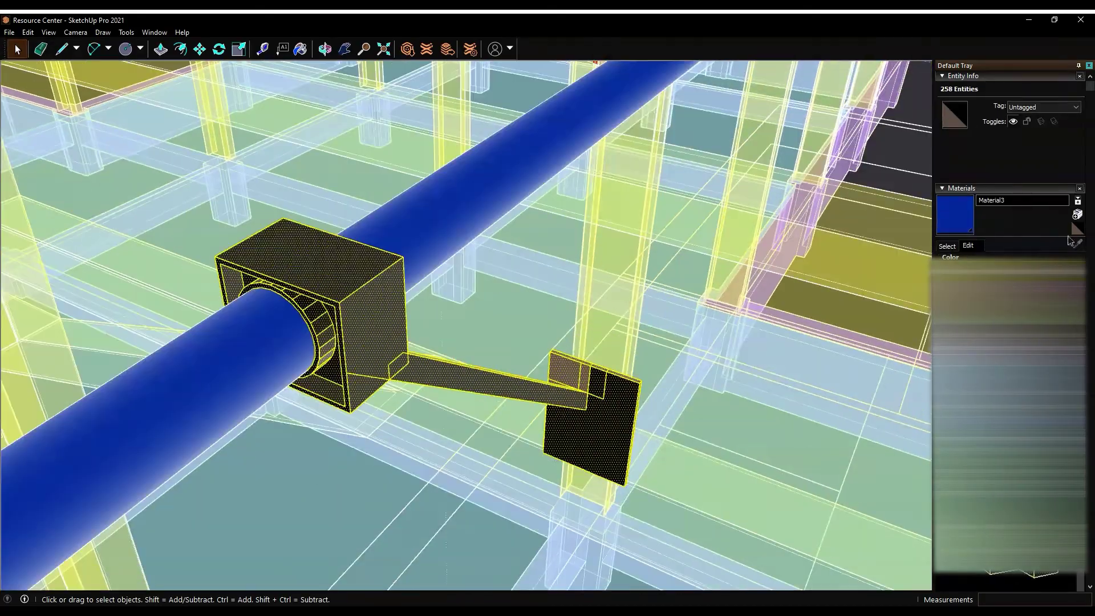
Paint the bracket clamp assembly pink with Color F08
click(499, 367)
click(436, 228)
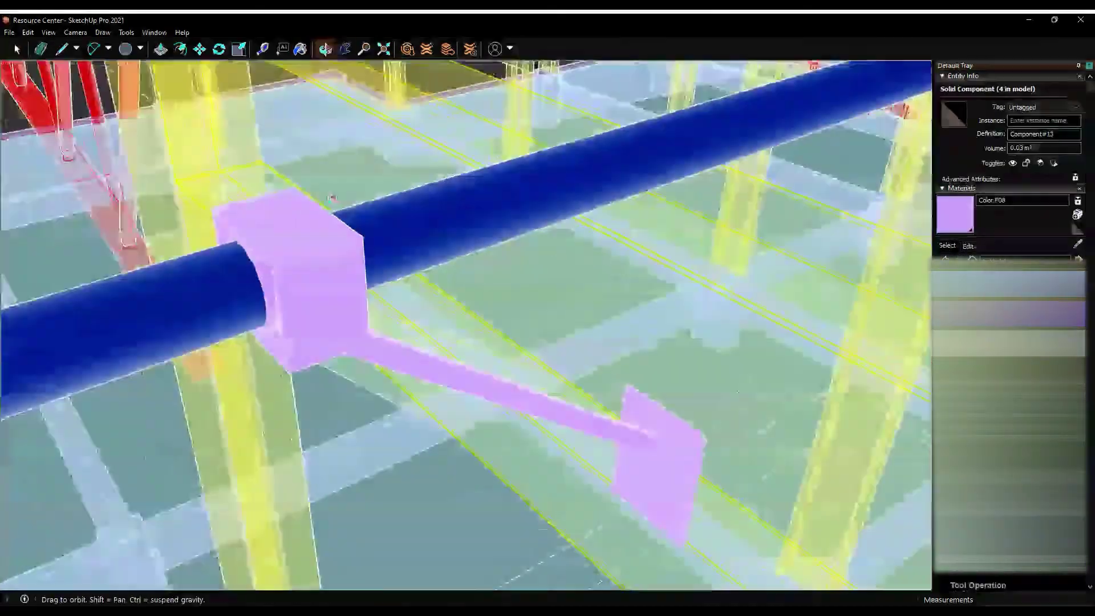
scroll(435, 228, down, 5)
middle_drag(436, 228, 450, 277)
Select the pink bracket clamp and pick up a copy of it with Move and Ctrl
key(space)
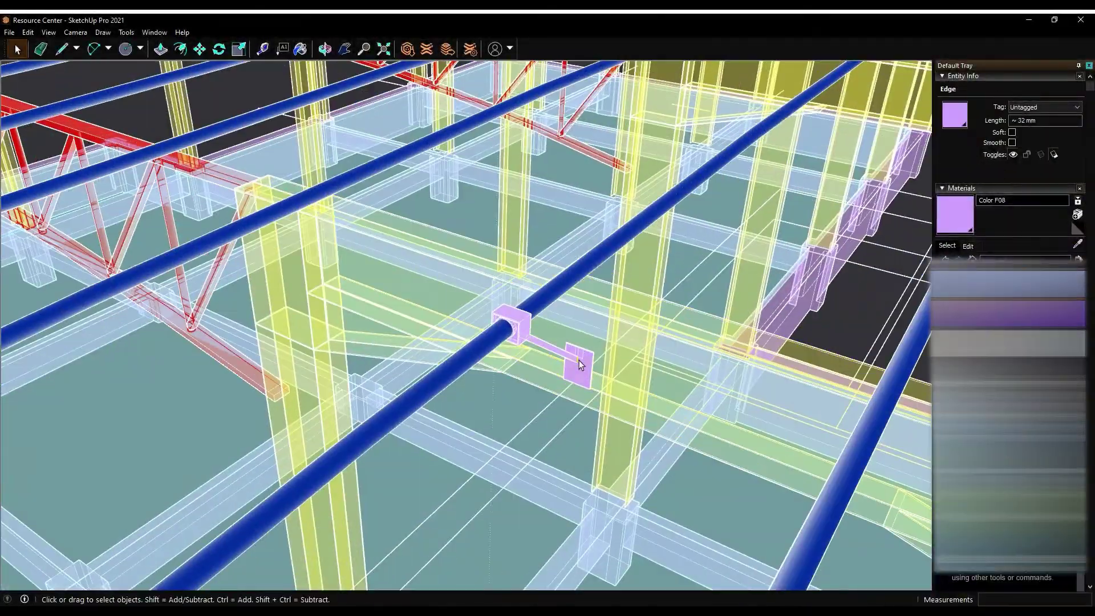
click(513, 318)
key(m)
scroll(483, 234, up, 5)
key(ctrl)
click(578, 277)
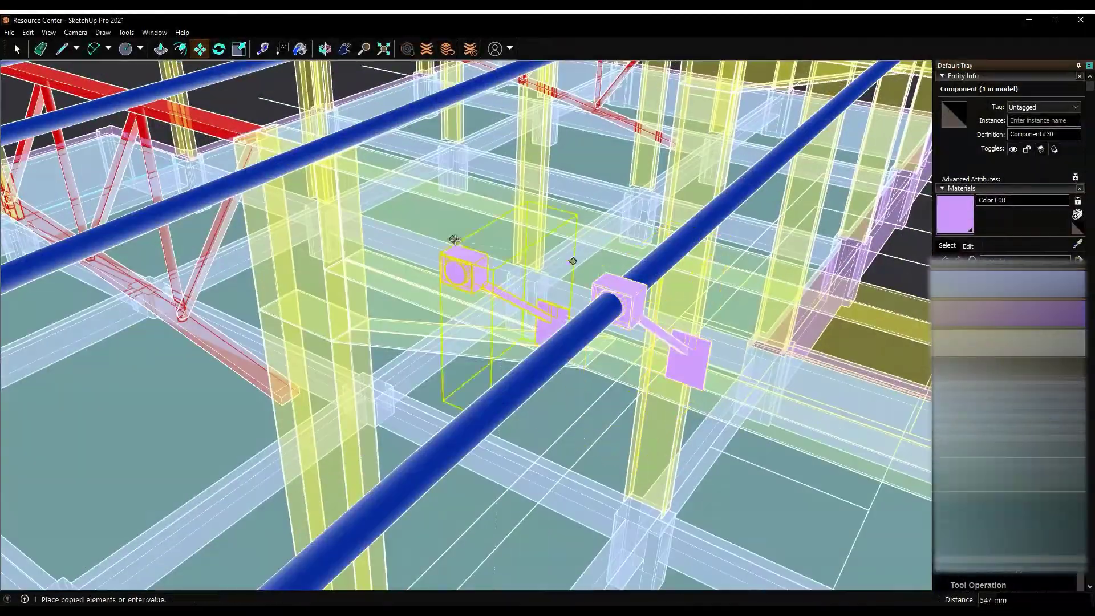
mouse_move(442, 214)
middle_down()
mouse_move(146, 148)
mouse_move(180, 256)
middle_up()
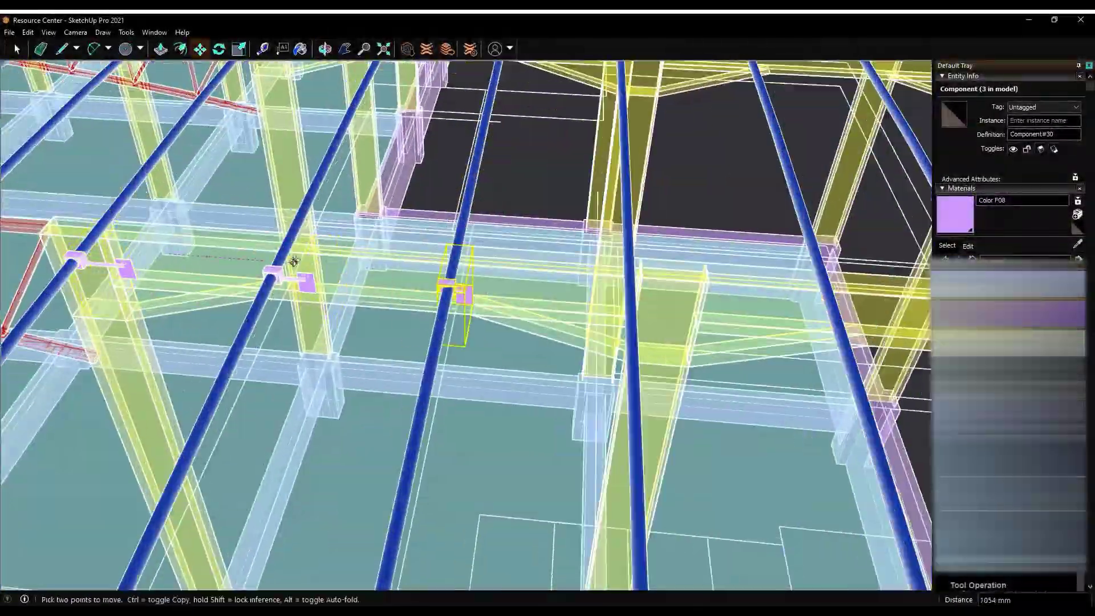
Place the first bracket clamp copy onto another blue purlin pipe
scroll(294, 261, up, 2)
scroll(379, 281, up, 2)
scroll(440, 293, down, 3)
scroll(274, 273, down, 2)
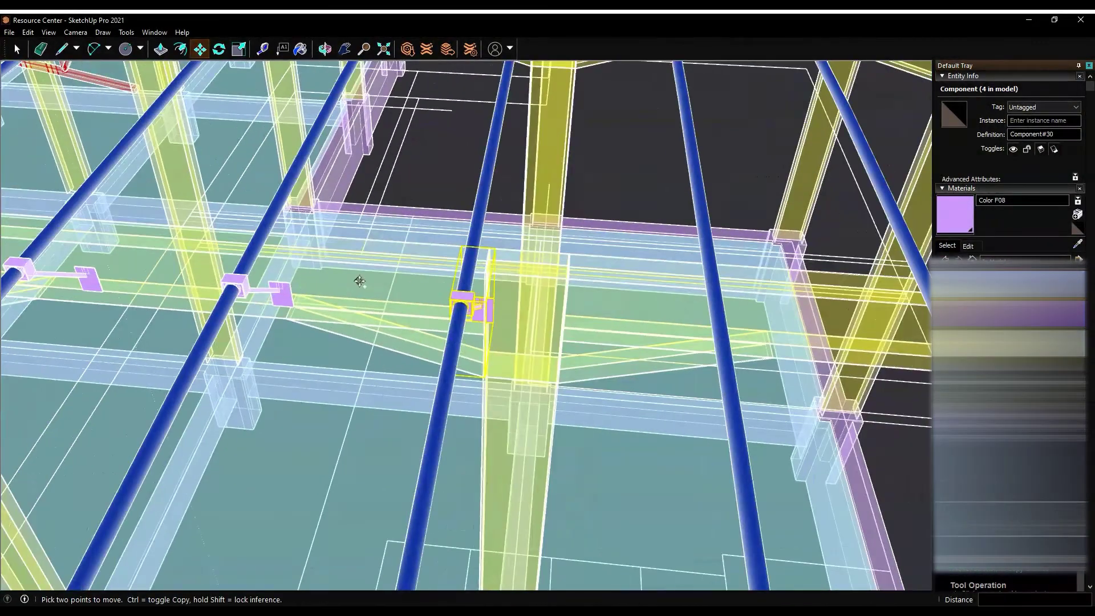
middle_drag(450, 284, 557, 288)
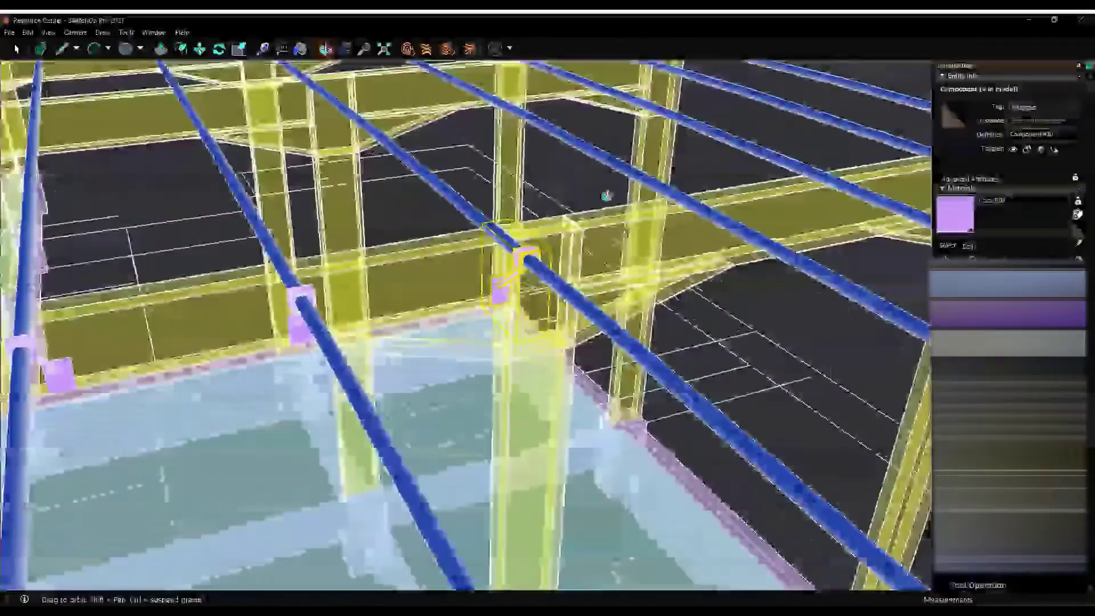
key(space)
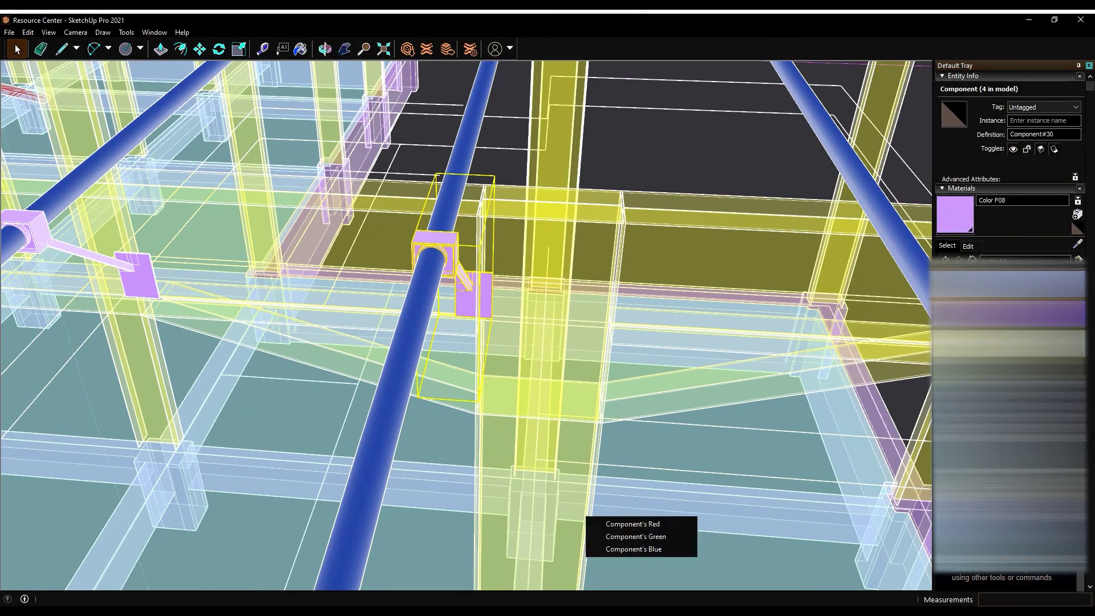
middle_drag(704, 261, 296, 224)
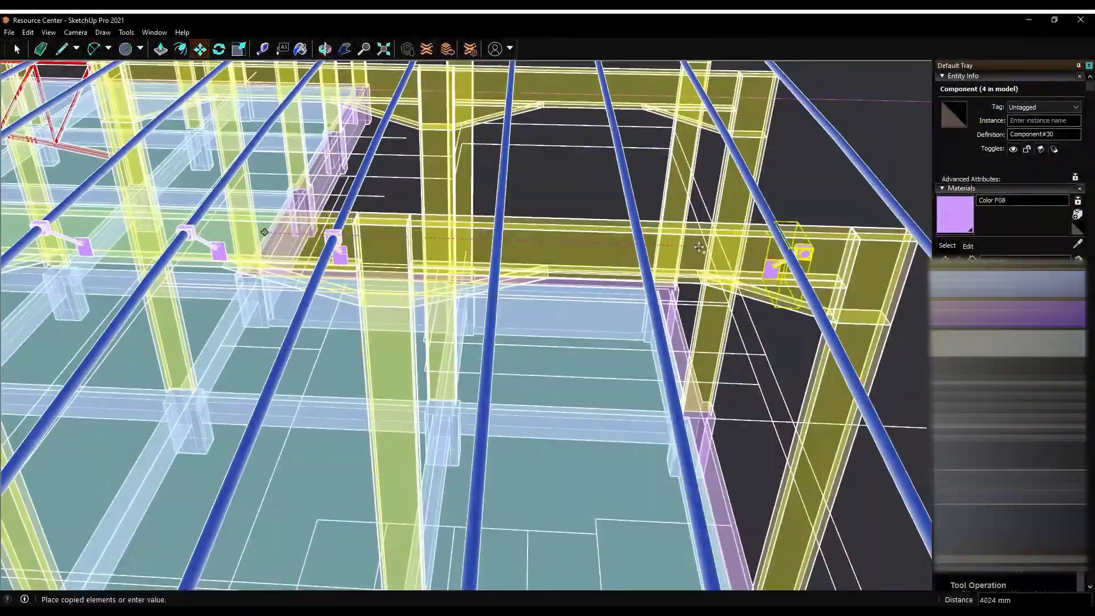
click(699, 247)
scroll(798, 257, up, 5)
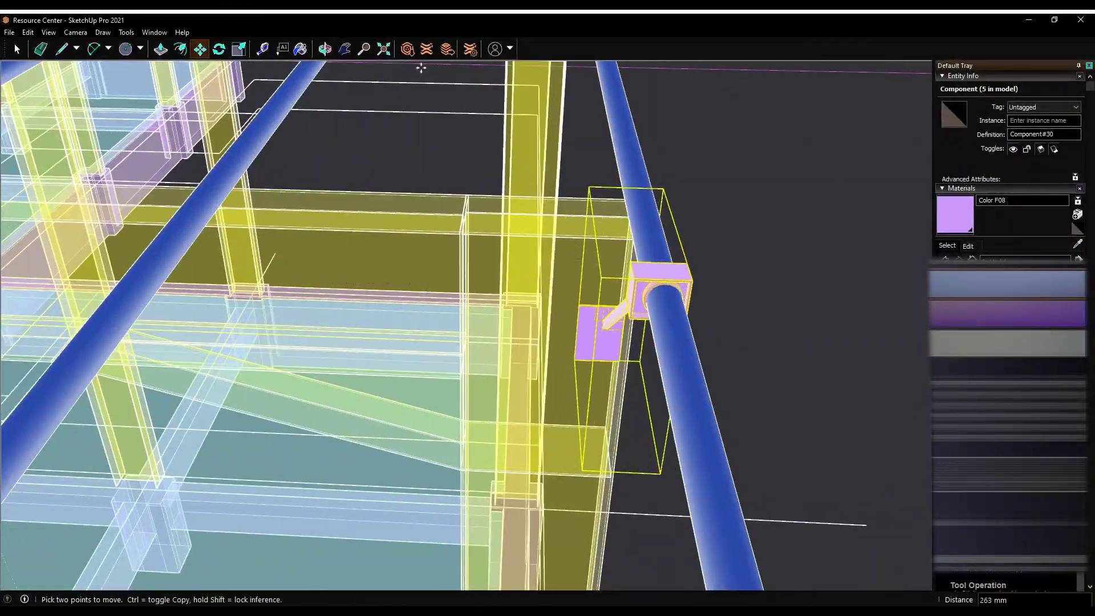
scroll(421, 68, down, 5)
middle_drag(421, 67, 232, 90)
Copy the bracket clamp onto two more purlin pipes
key(space)
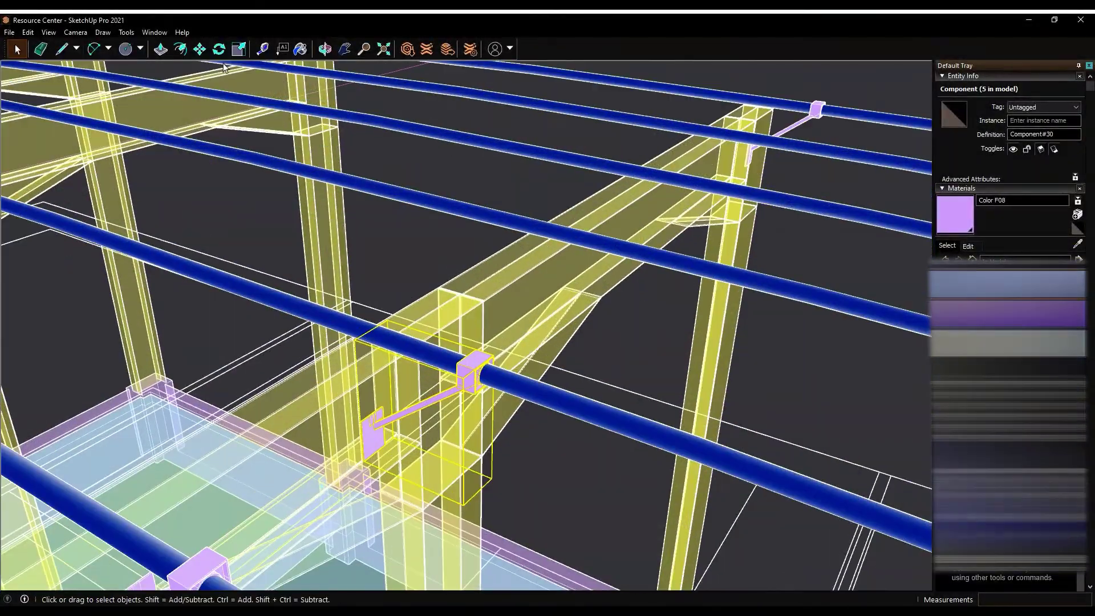
click(292, 468)
key(ctrl)
scroll(292, 469, up, 3)
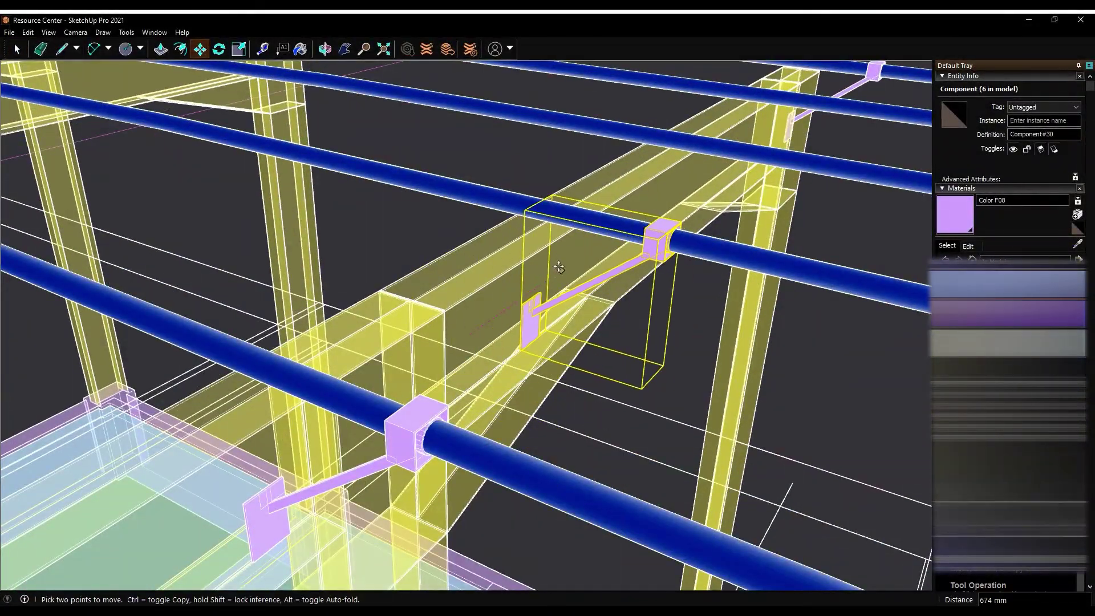
middle_drag(330, 208, 362, 294)
scroll(362, 294, down, 3)
click(832, 251)
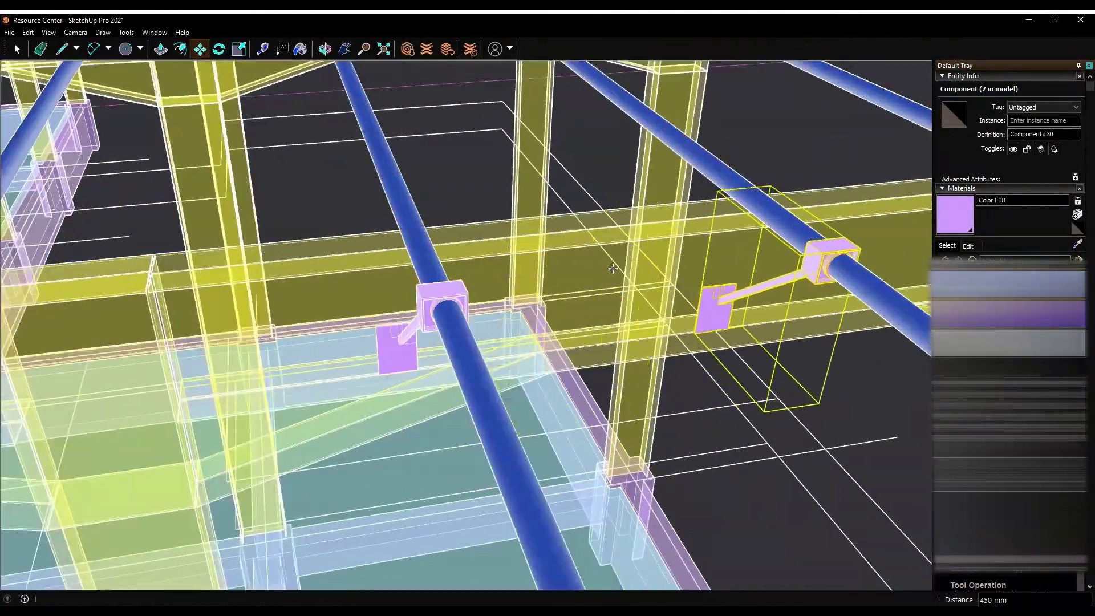
middle_drag(833, 251, 781, 268)
click(912, 245)
middle_drag(546, 278, 638, 334)
scroll(570, 296, down, 5)
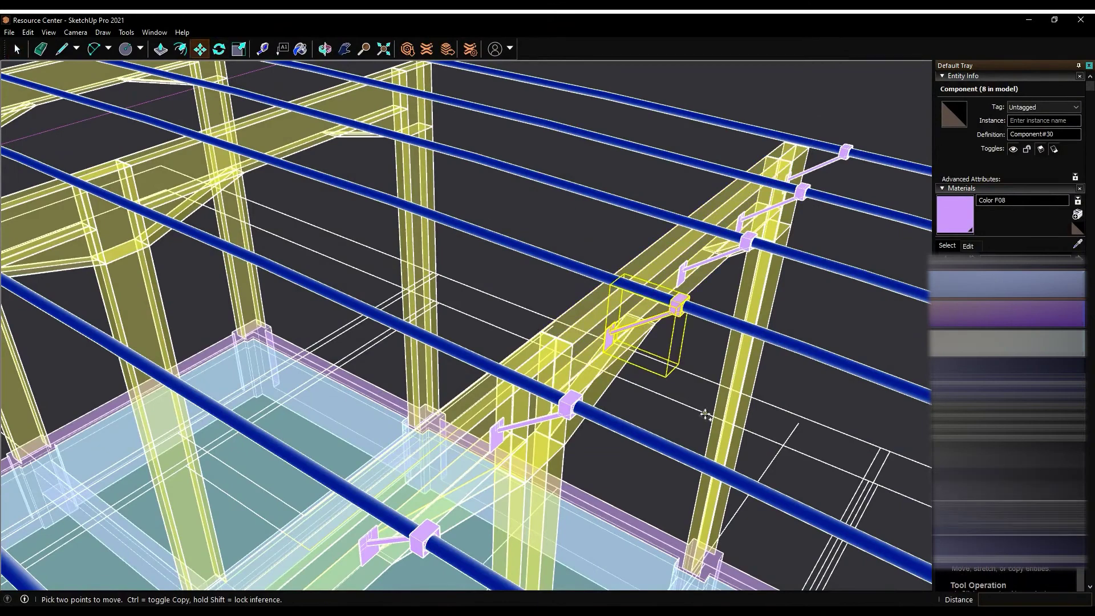
Reposition a bracket along the blue purlin pipe, then clear the selection
key(m)
scroll(513, 342, up, 10)
click(436, 402)
mouse_move(477, 402)
middle_down()
mouse_move(317, 195)
mouse_move(469, 445)
middle_up()
scroll(572, 498, down, 3)
mouse_move(572, 498)
middle_down()
mouse_move(433, 102)
mouse_move(670, 293)
middle_up()
middle_drag(683, 250, 514, 204)
scroll(513, 204, up, 3)
scroll(430, 268, down, 5)
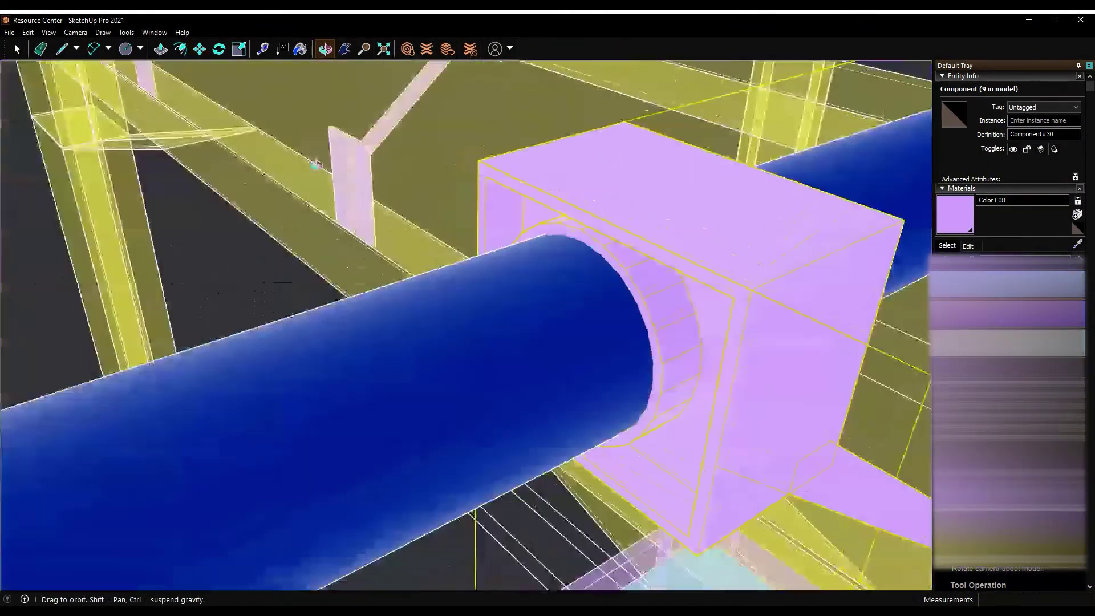
middle_drag(618, 225, 34, 60)
click(17, 49)
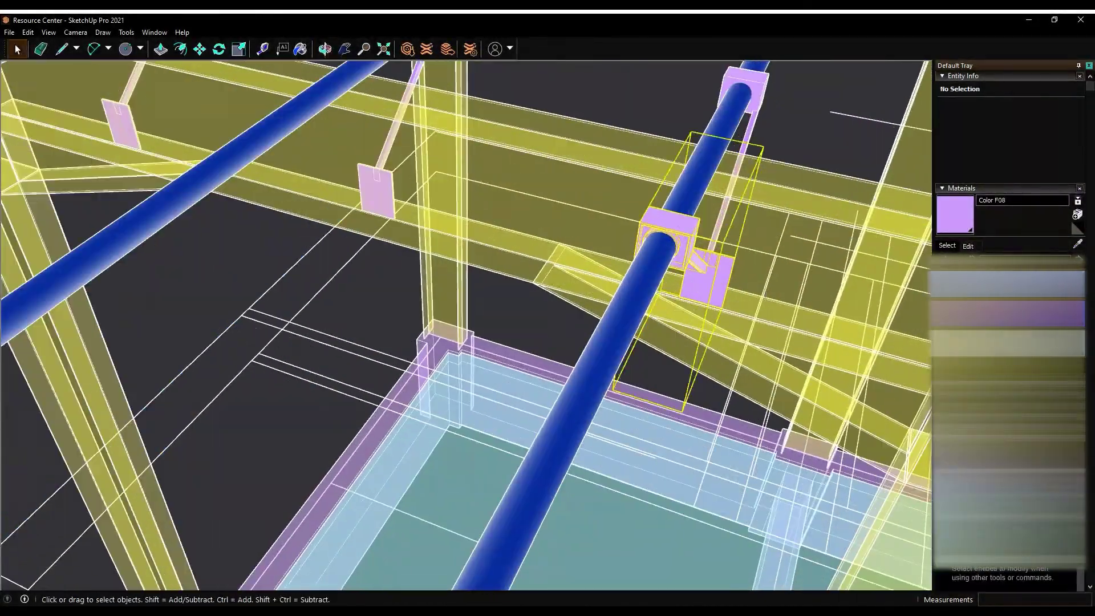
Place more bracket clamp copies on further purlin pipes
mouse_move(171, 142)
middle_down()
mouse_move(452, 189)
mouse_move(482, 183)
mouse_move(323, 260)
mouse_move(548, 167)
middle_up()
key(m)
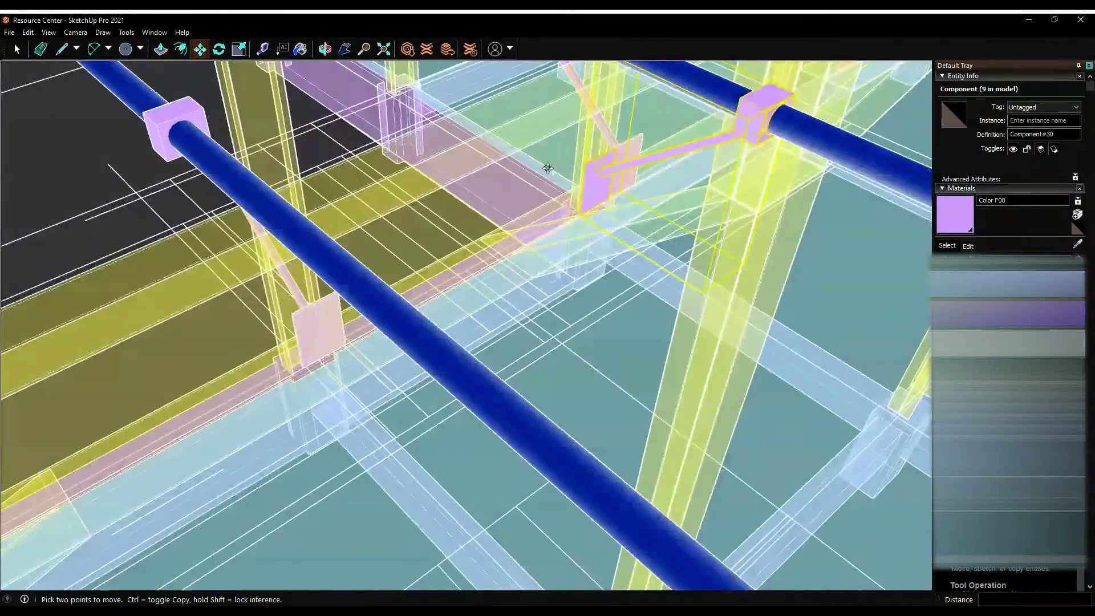
click(179, 350)
scroll(180, 350, down, 5)
middle_drag(179, 350, 257, 274)
scroll(289, 259, up, 4)
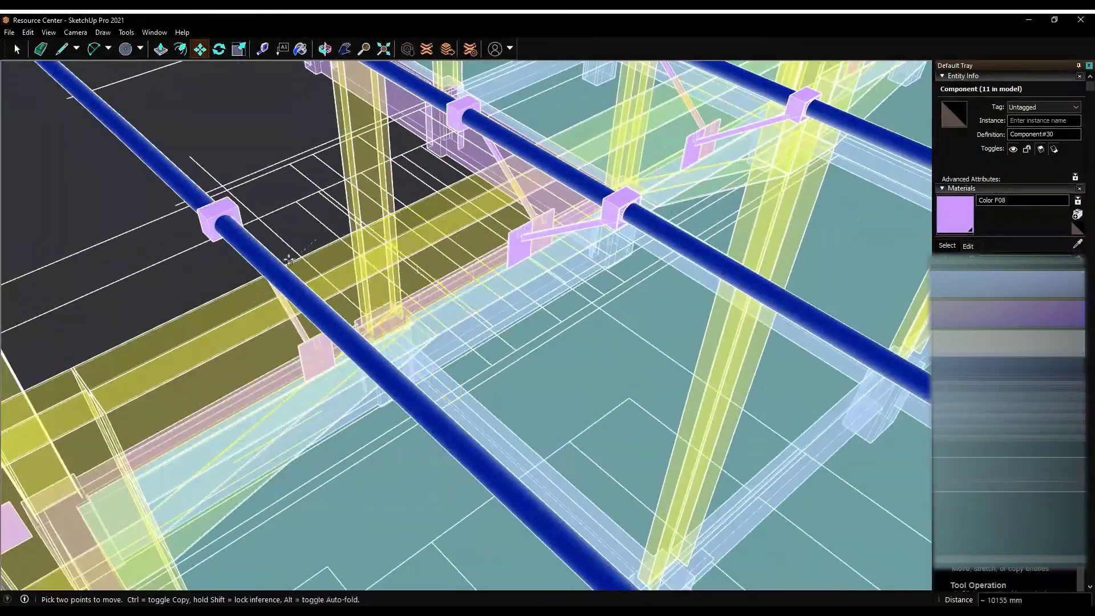
scroll(199, 388, down, 3)
mouse_move(199, 388)
middle_down()
mouse_move(424, 398)
mouse_move(49, 300)
middle_up()
scroll(417, 264, up, 3)
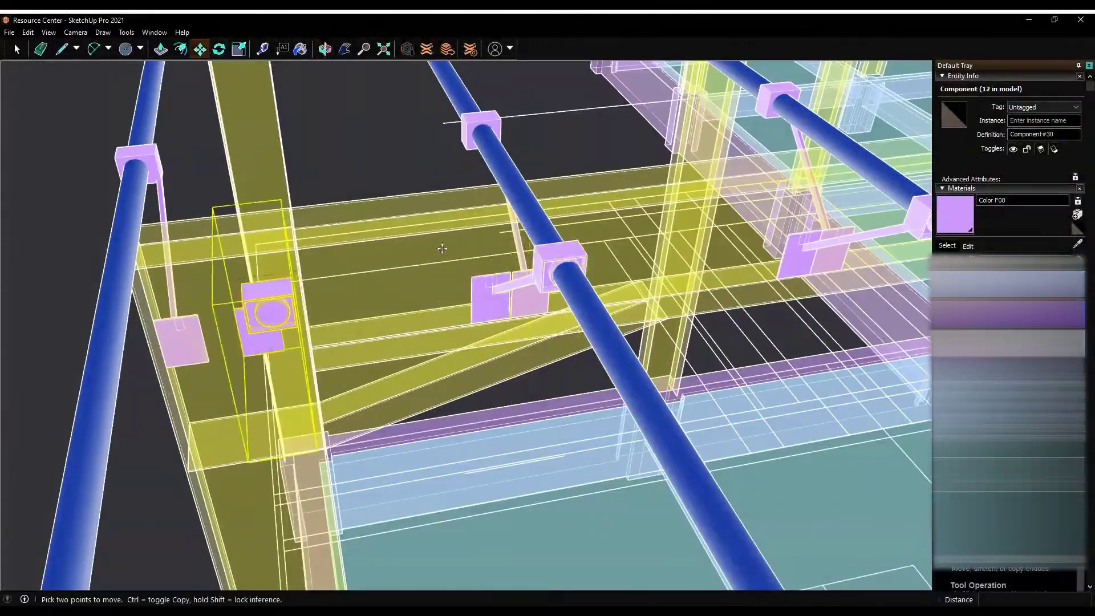
scroll(353, 261, down, 3)
mouse_move(353, 261)
middle_down()
mouse_move(66, 94)
mouse_move(852, 230)
middle_up()
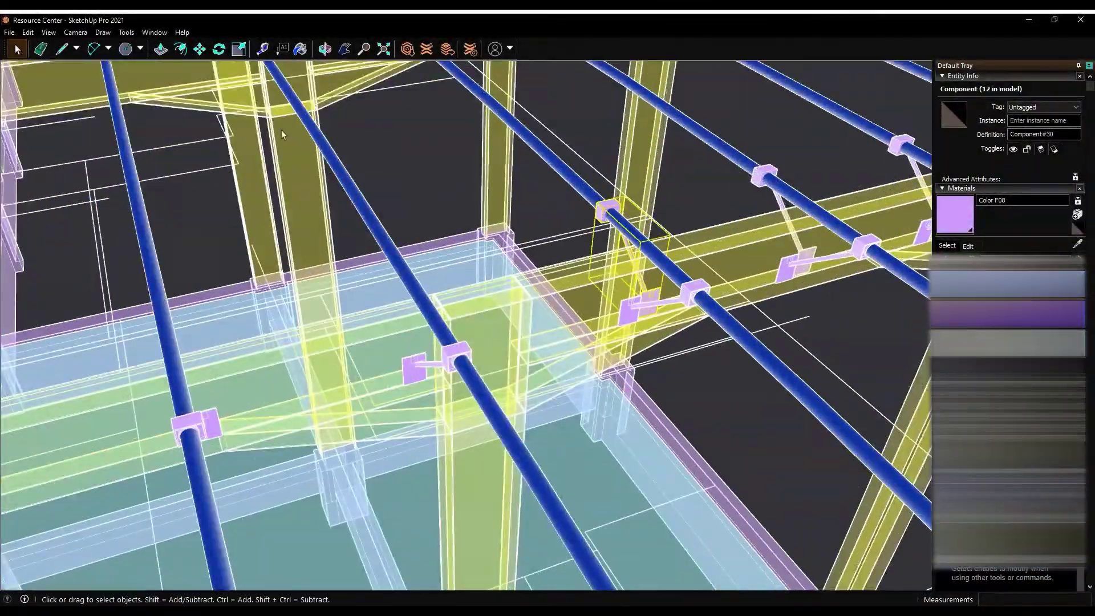
scroll(852, 230, up, 3)
Copy the clamp onto the remaining purlins, bringing it to 16 instances
click(484, 326)
scroll(484, 326, down, 3)
scroll(38, 114, up, 3)
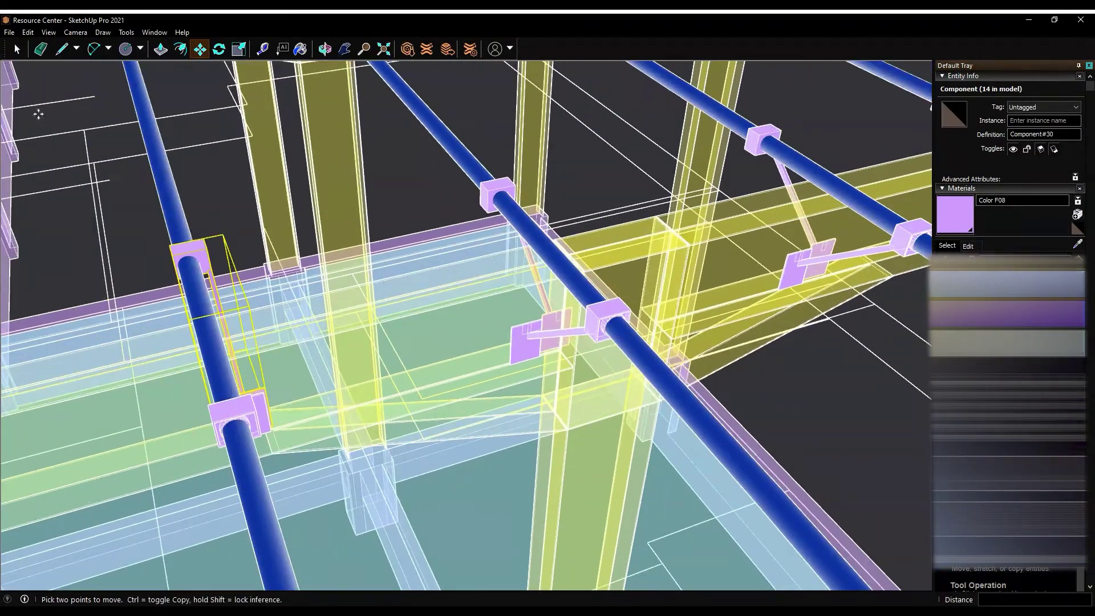
middle_drag(547, 342, 818, 431)
scroll(818, 431, up, 2)
key(m)
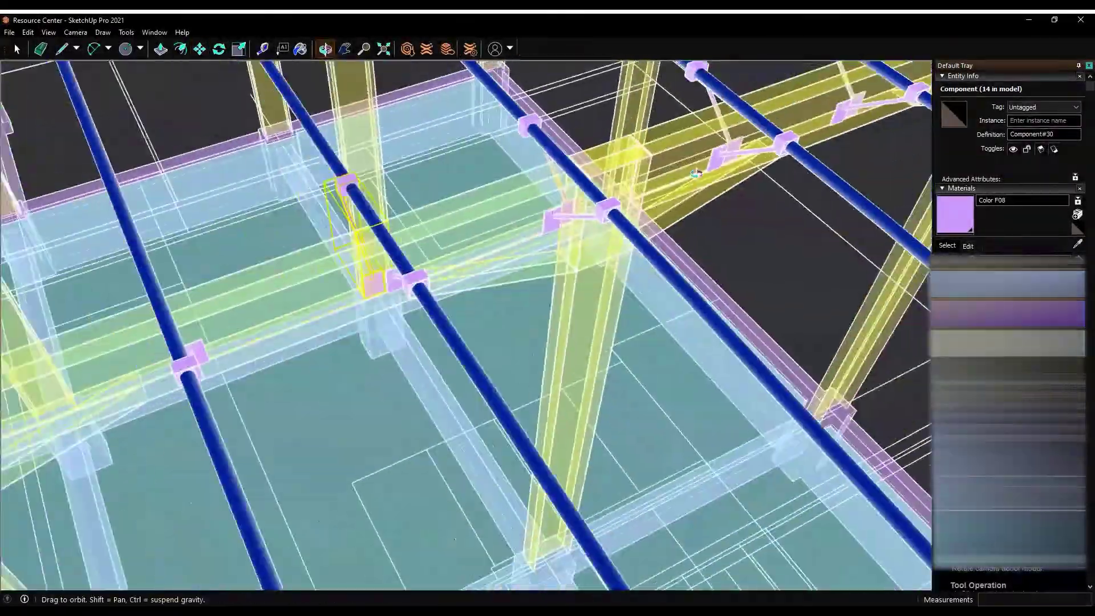
middle_drag(399, 285, 595, 198)
click(595, 198)
key(ctrl)
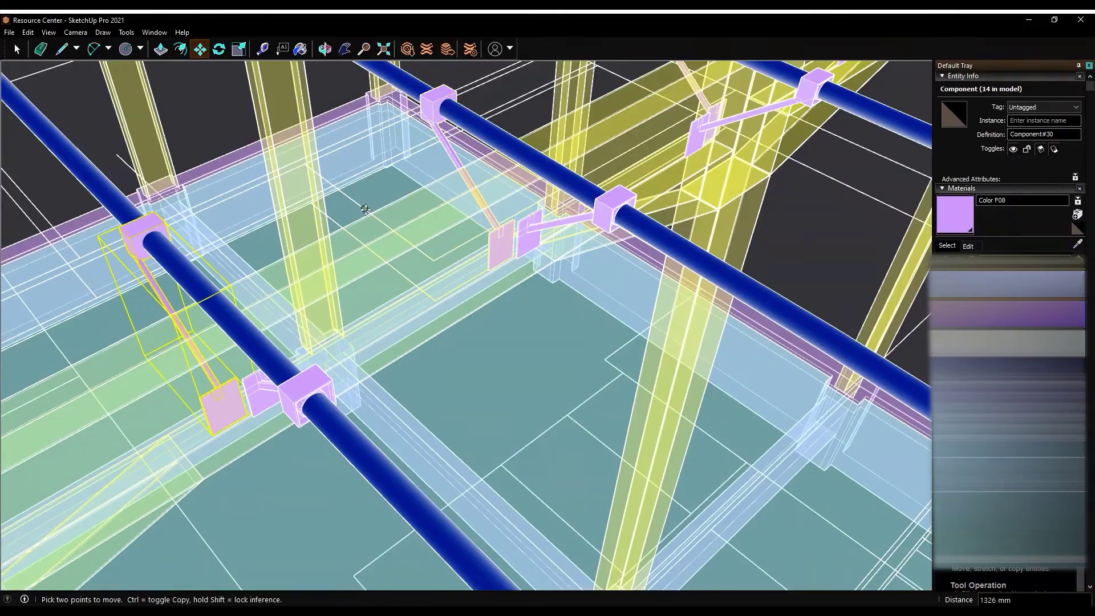
click(278, 388)
Orbit over the pipes, trusses and columns to check the placed clamps
middle_drag(278, 388, 741, 342)
scroll(741, 342, up, 3)
scroll(844, 321, down, 2)
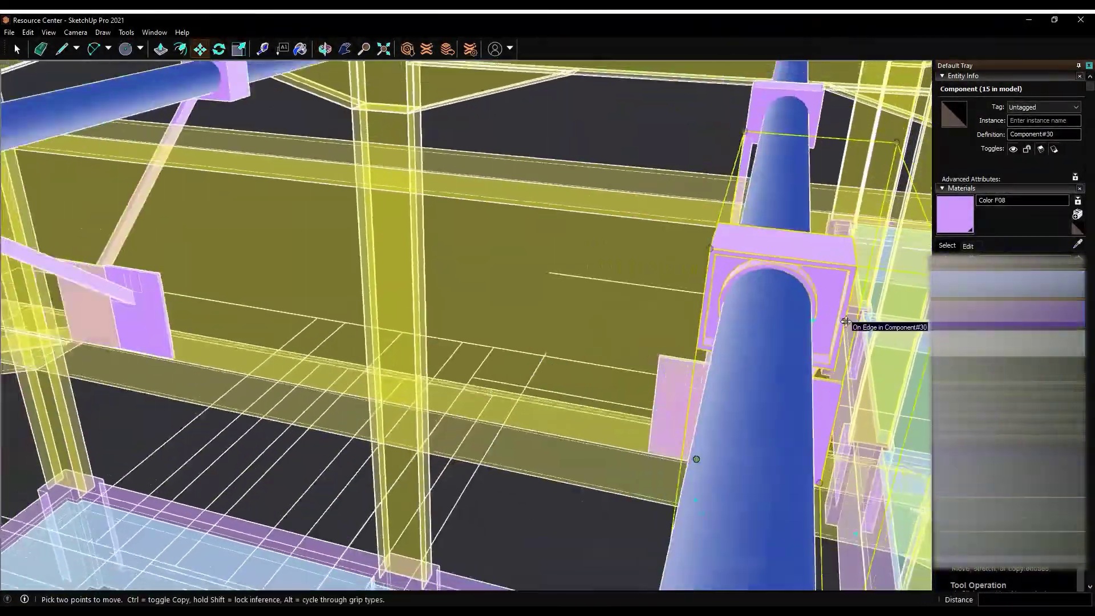
scroll(844, 321, down, 3)
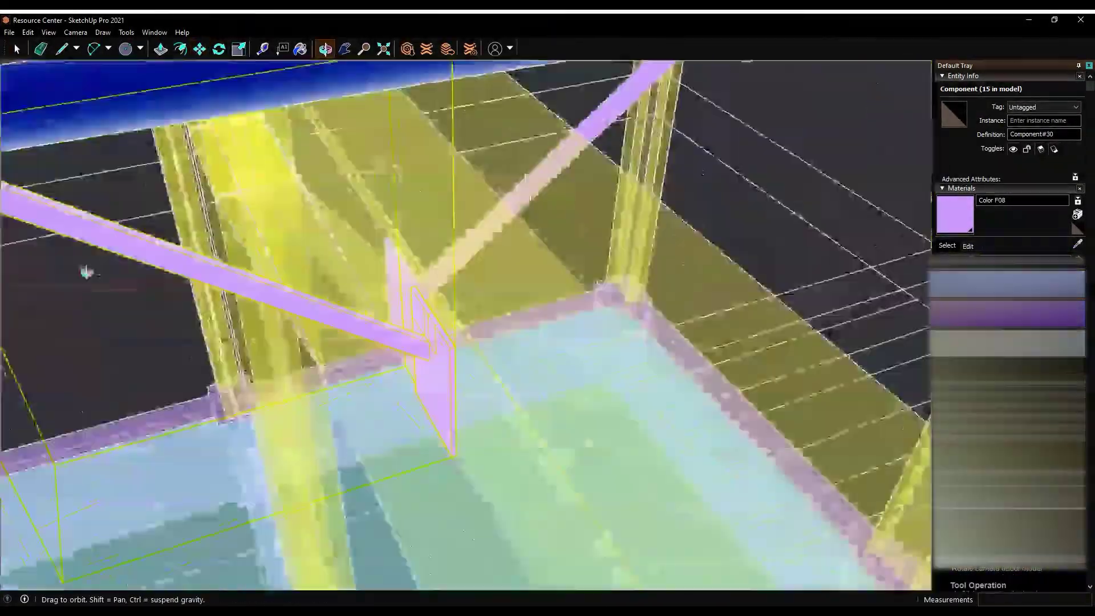
mouse_move(845, 321)
middle_down()
mouse_move(435, 361)
mouse_move(523, 216)
middle_up()
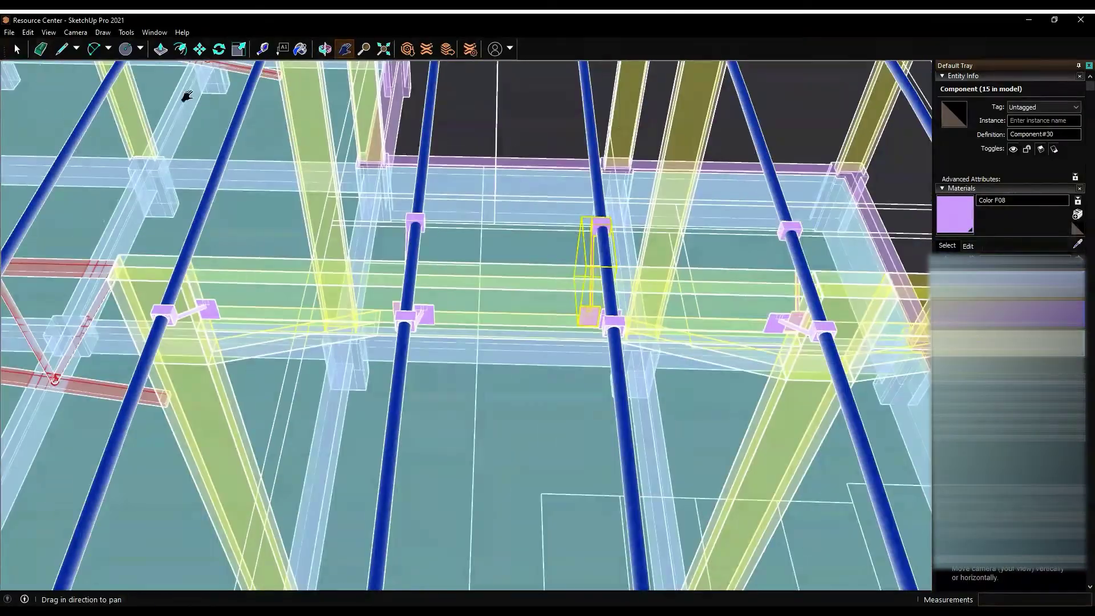
mouse_move(438, 453)
middle_down()
mouse_move(880, 276)
mouse_move(515, 302)
middle_up()
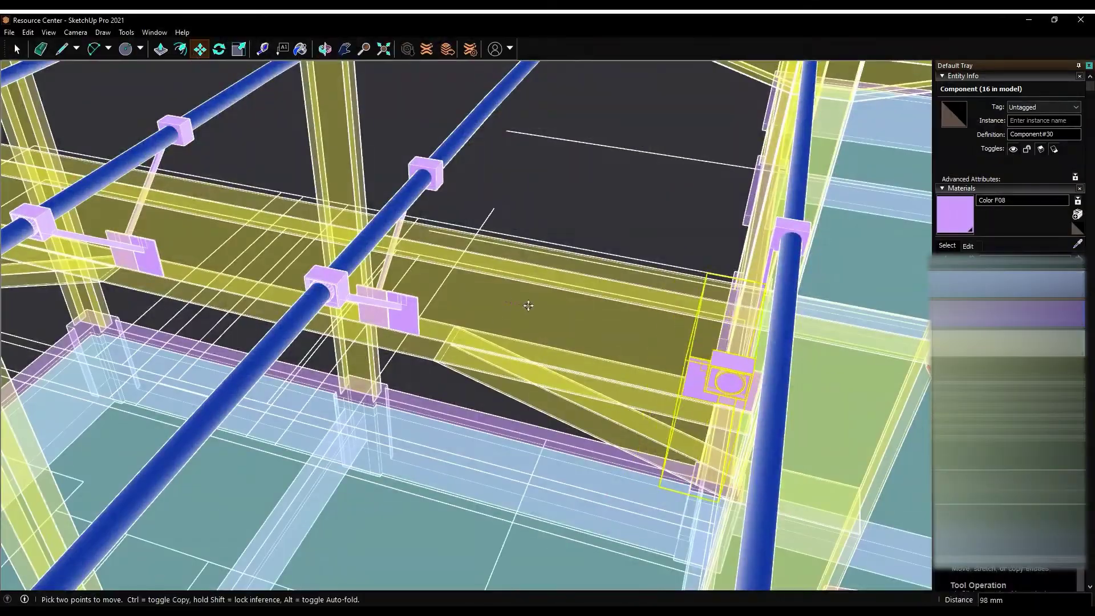
scroll(515, 303, up, 2)
click(326, 49)
drag(513, 319, 653, 279)
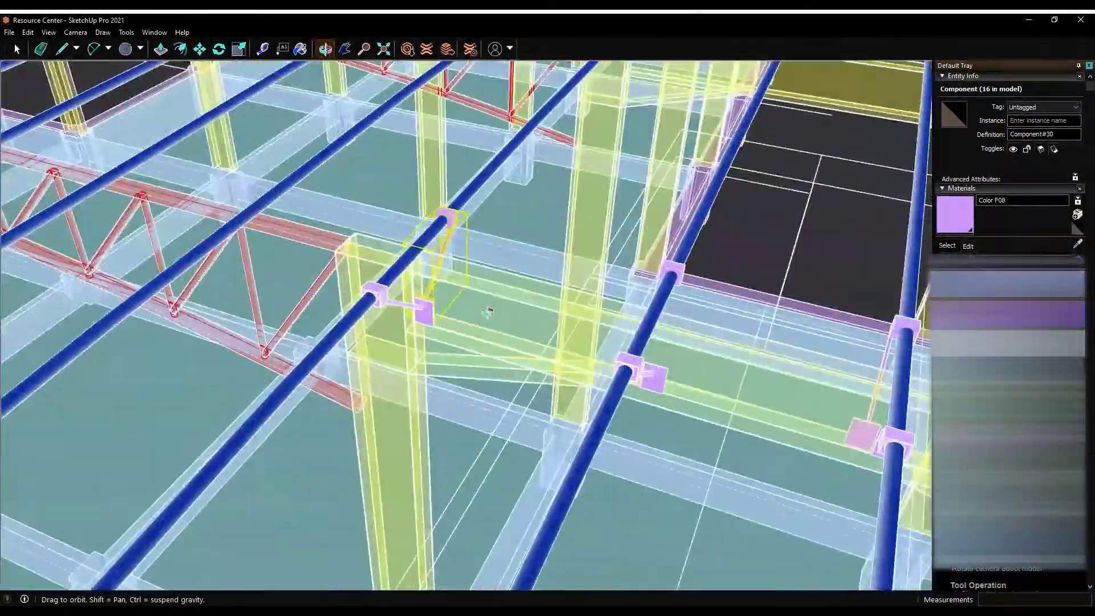
scroll(570, 274, up, 4)
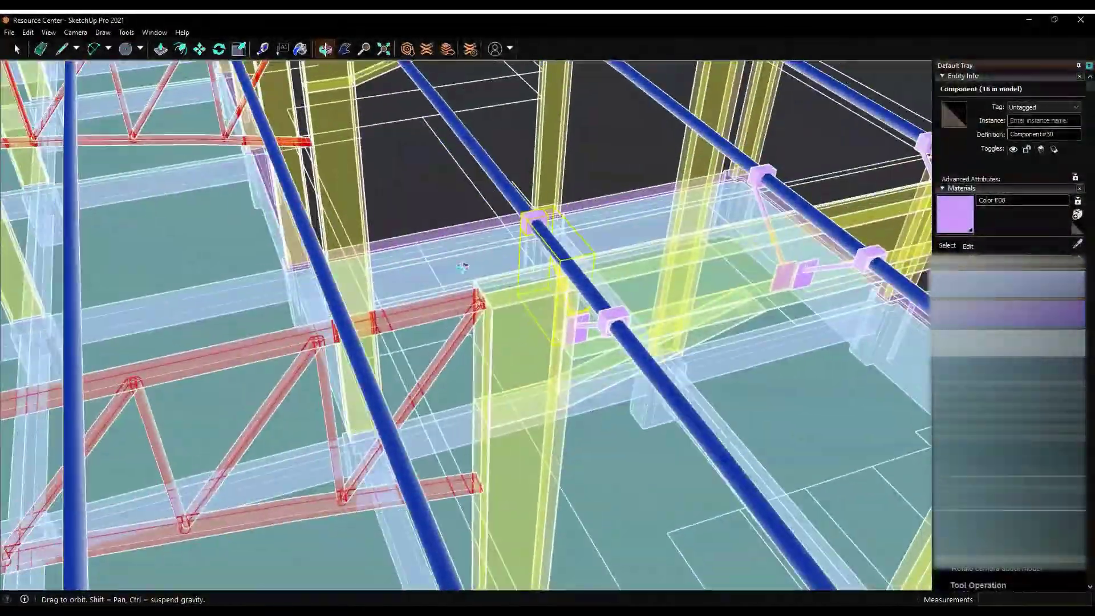
scroll(564, 274, up, 3)
Draw a square beam profile at the truss–column joint with the Line tool
key(l)
click(559, 272)
scroll(571, 256, down, 2)
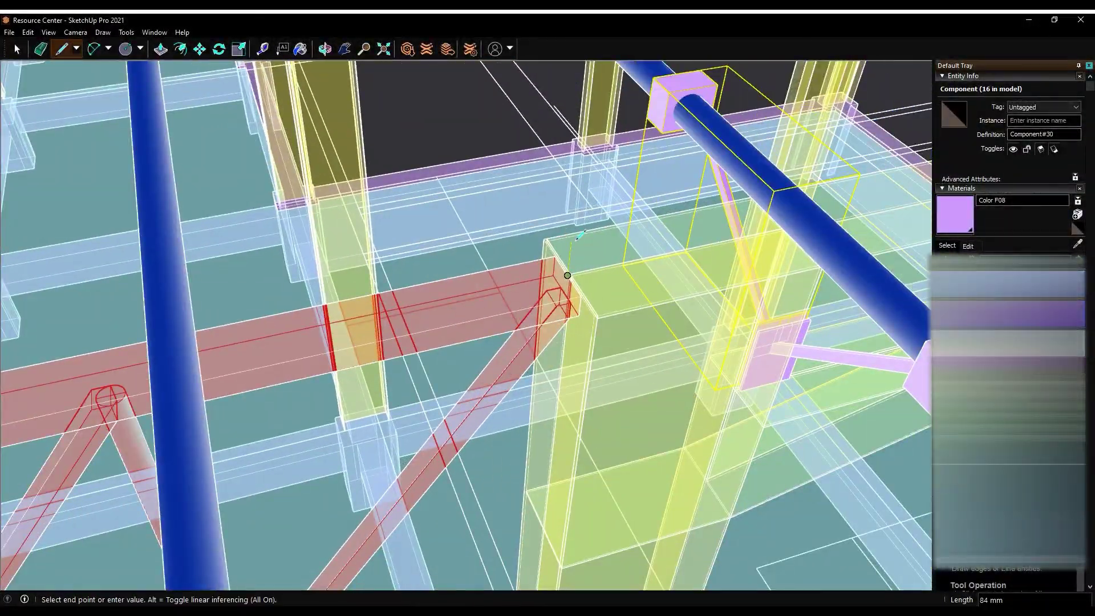
scroll(587, 240, down, 4)
scroll(587, 234, up, 2)
scroll(586, 228, up, 1)
scroll(542, 251, up, 1)
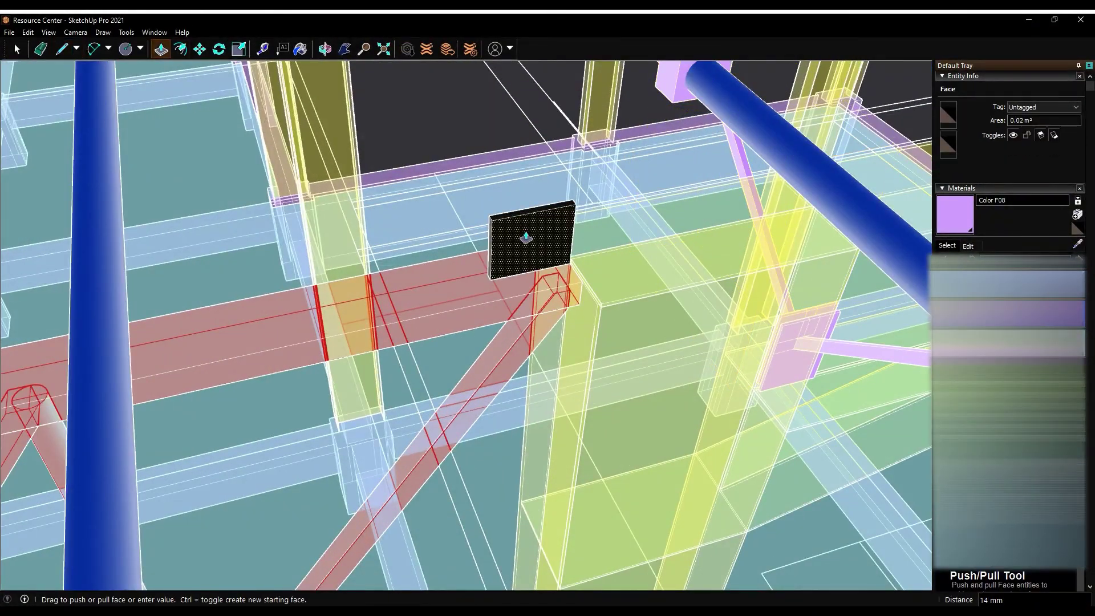
mouse_move(420, 310)
middle_down()
mouse_move(442, 184)
mouse_move(387, 257)
mouse_move(410, 229)
middle_up()
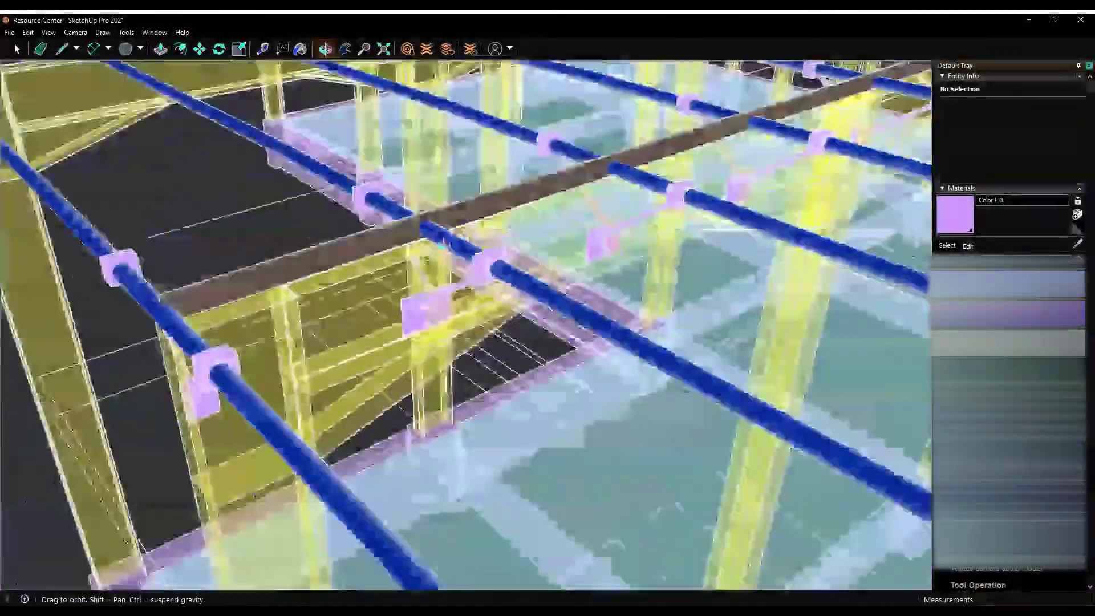
mouse_move(514, 285)
middle_down()
mouse_move(660, 351)
mouse_move(713, 320)
middle_up()
Select the set of components around the red truss
scroll(712, 320, down, 5)
scroll(788, 269, up, 5)
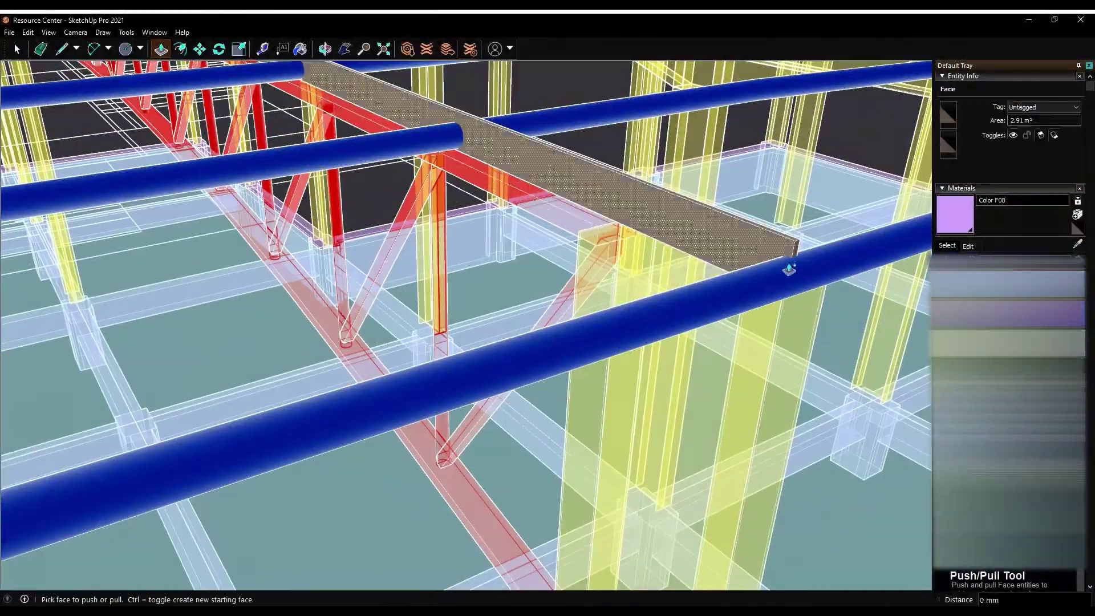
scroll(788, 269, down, 5)
middle_drag(788, 269, 519, 221)
key(space)
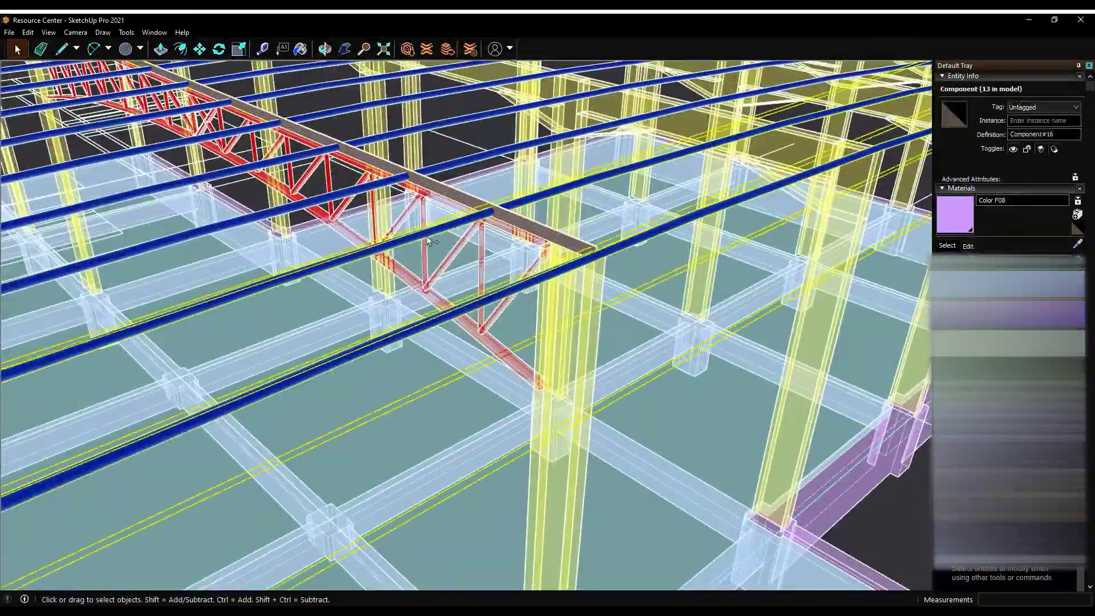
scroll(431, 241, down, 5)
middle_drag(342, 285, 144, 376)
middle_drag(47, 279, 372, 308)
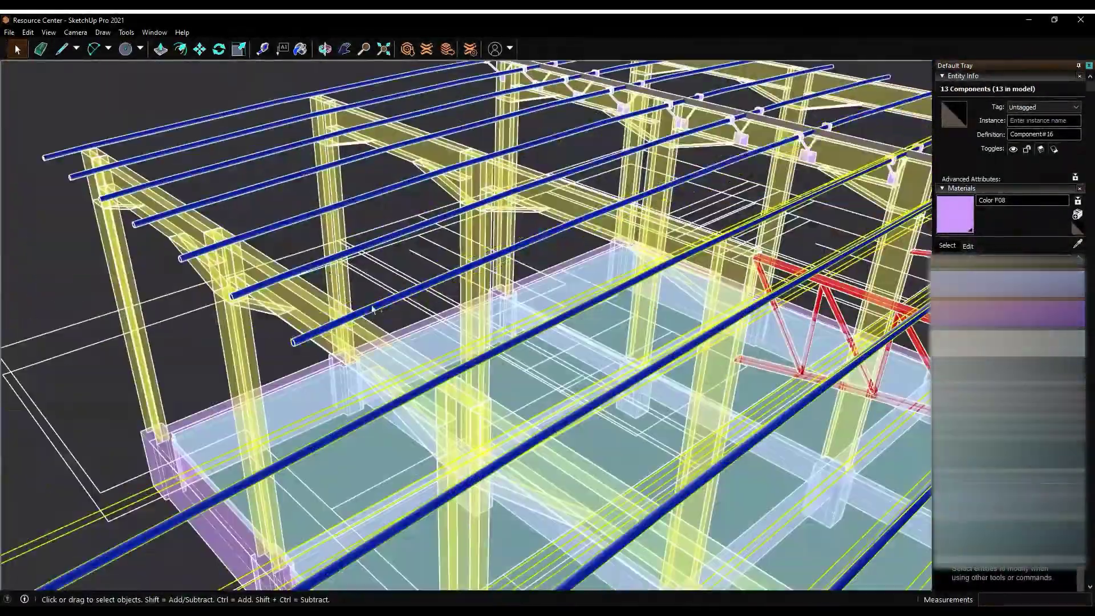
middle_drag(133, 194, 610, 242)
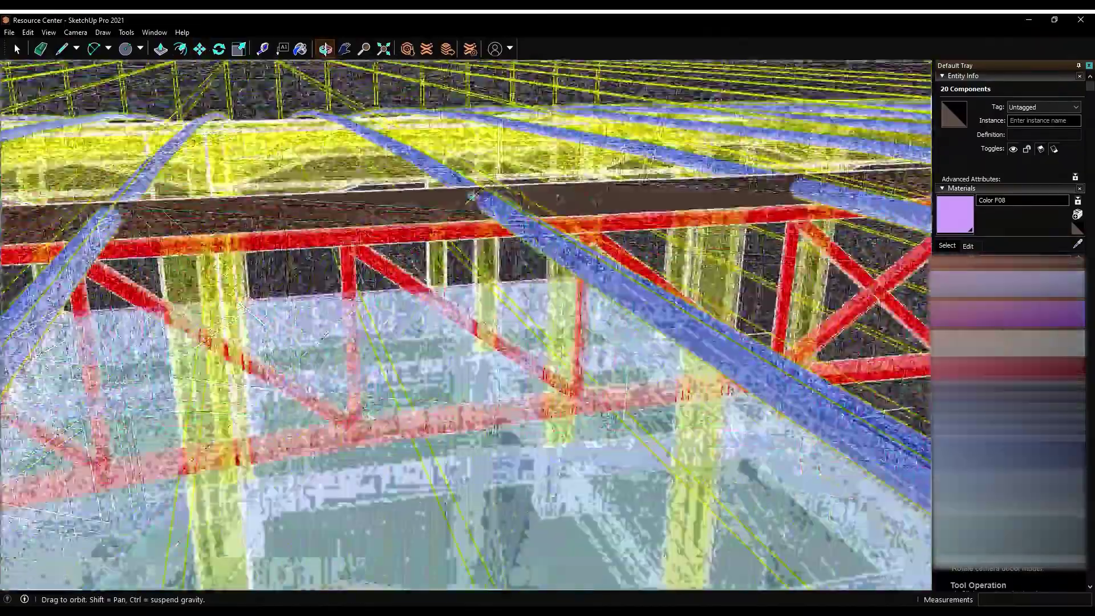
Clear the selection and view the roof pipes and beam from above
scroll(610, 242, up, 5)
key(space)
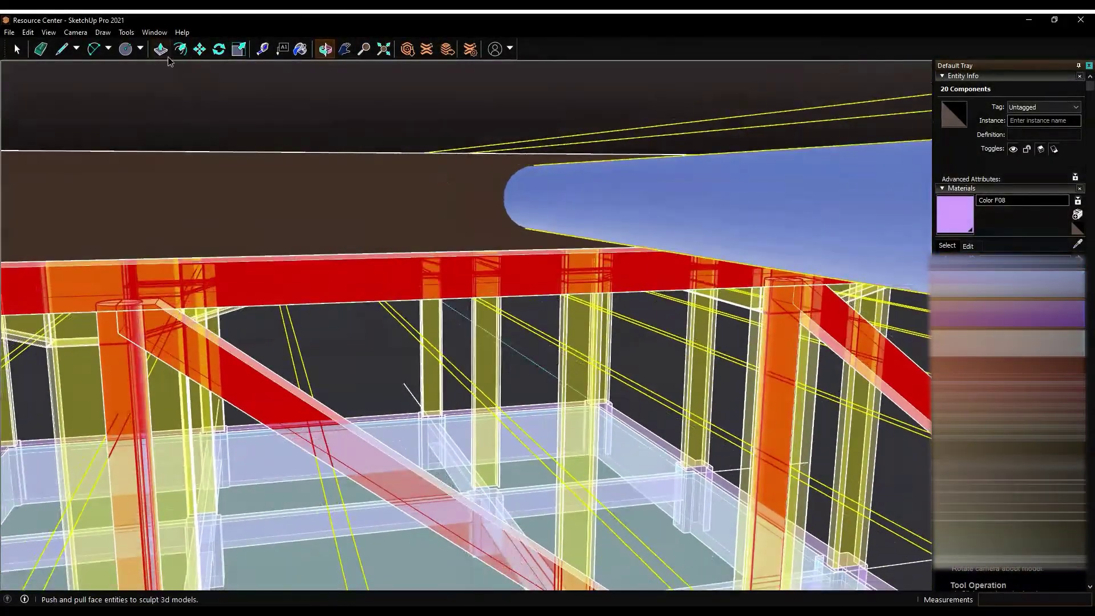
click(241, 198)
mouse_move(414, 171)
mouse_down()
mouse_move(570, 242)
mouse_move(63, 122)
mouse_up()
click(325, 49)
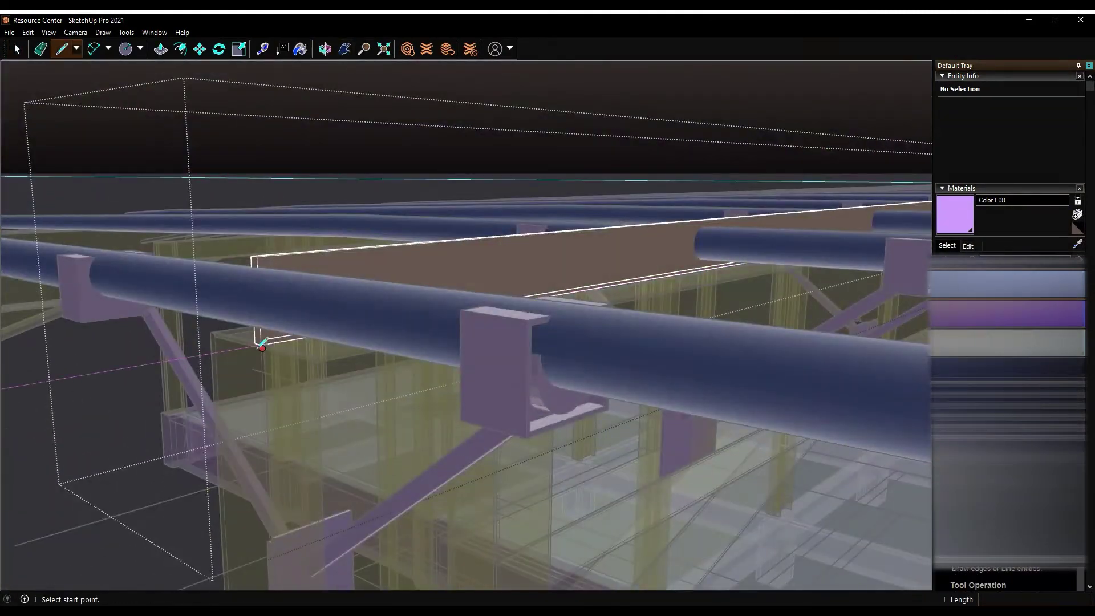
mouse_move(530, 335)
mouse_down()
mouse_move(220, 183)
mouse_move(346, 214)
mouse_up()
scroll(347, 214, up, 5)
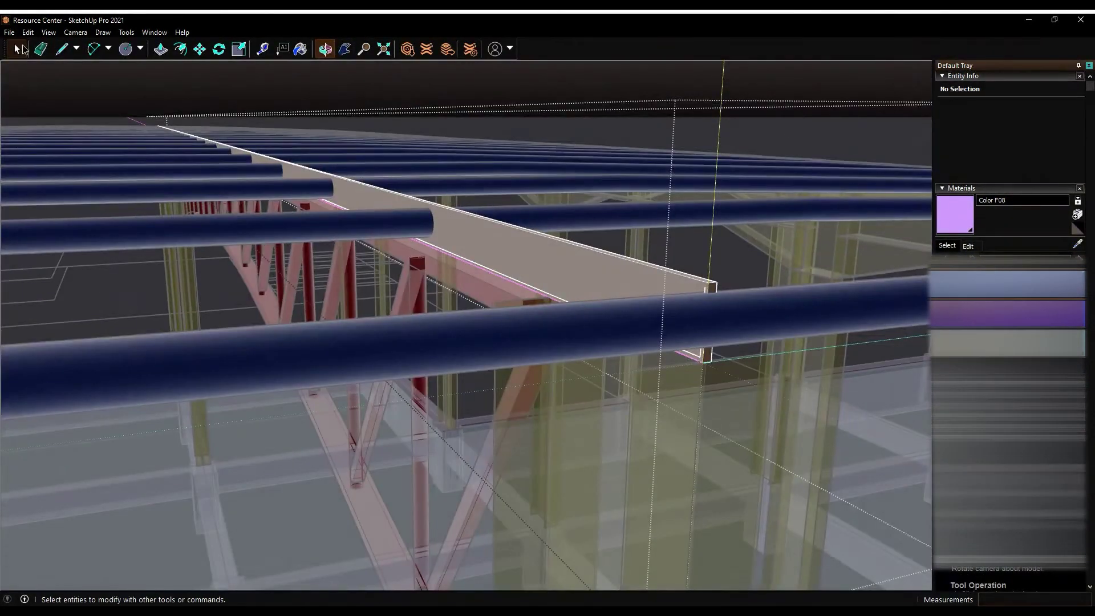
Sketch the beam's flange profile lines with the Line tool
key(p)
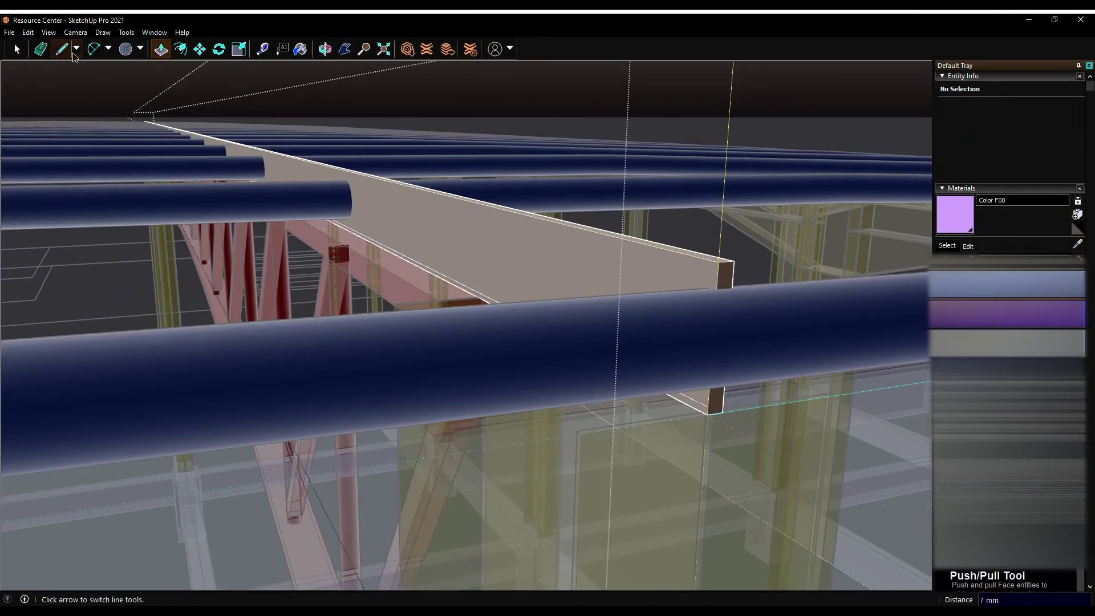
key(space)
scroll(356, 223, down, 5)
scroll(356, 197, up, 5)
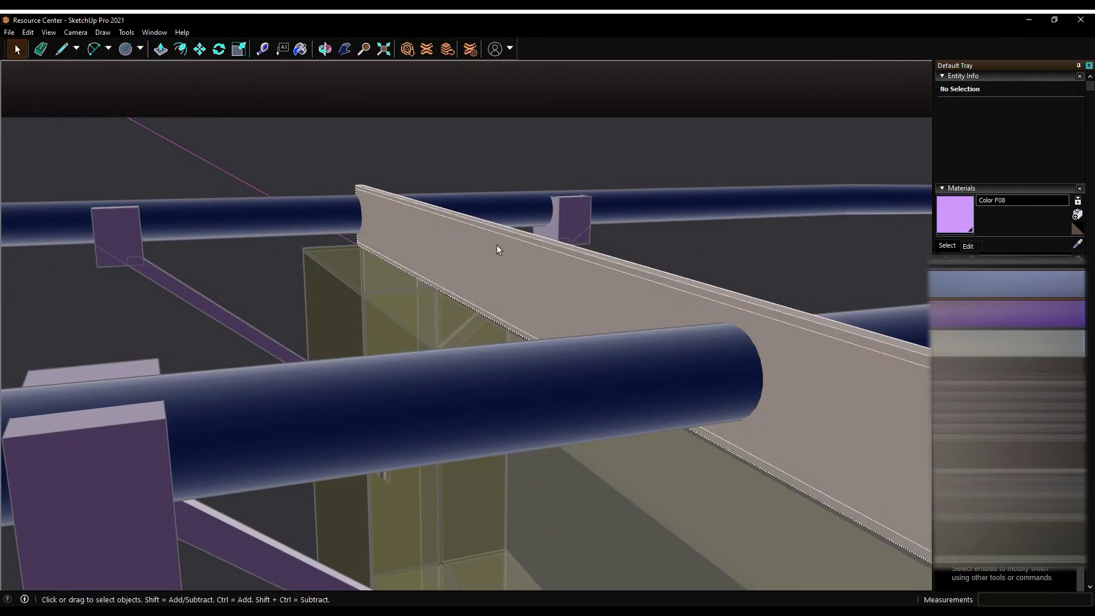
key(m)
scroll(597, 228, up, 3)
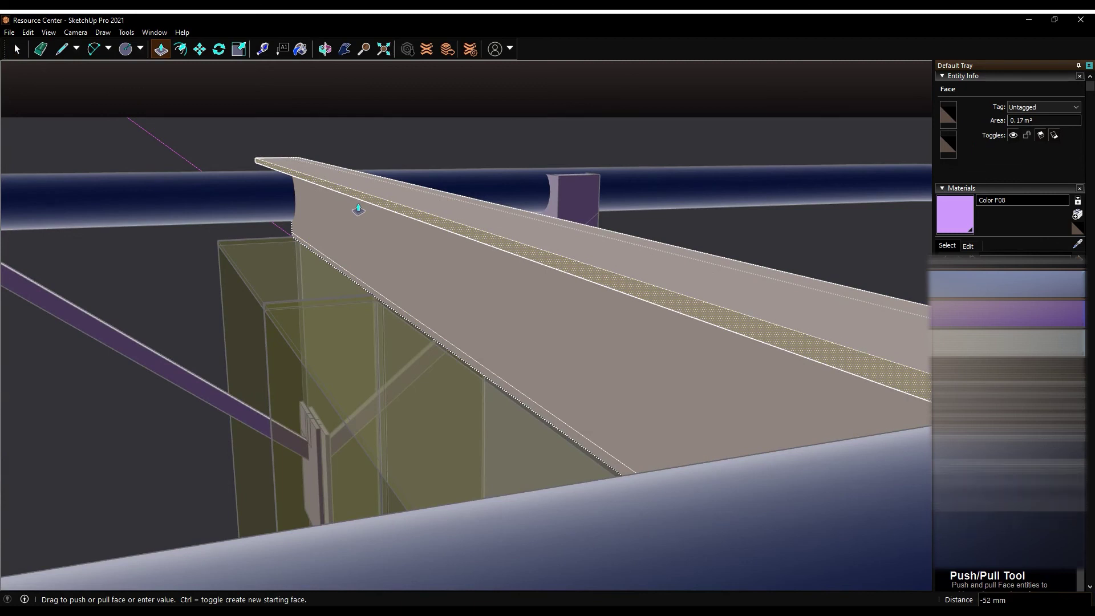
middle_drag(400, 319, 203, 228)
key(l)
scroll(550, 183, up, 3)
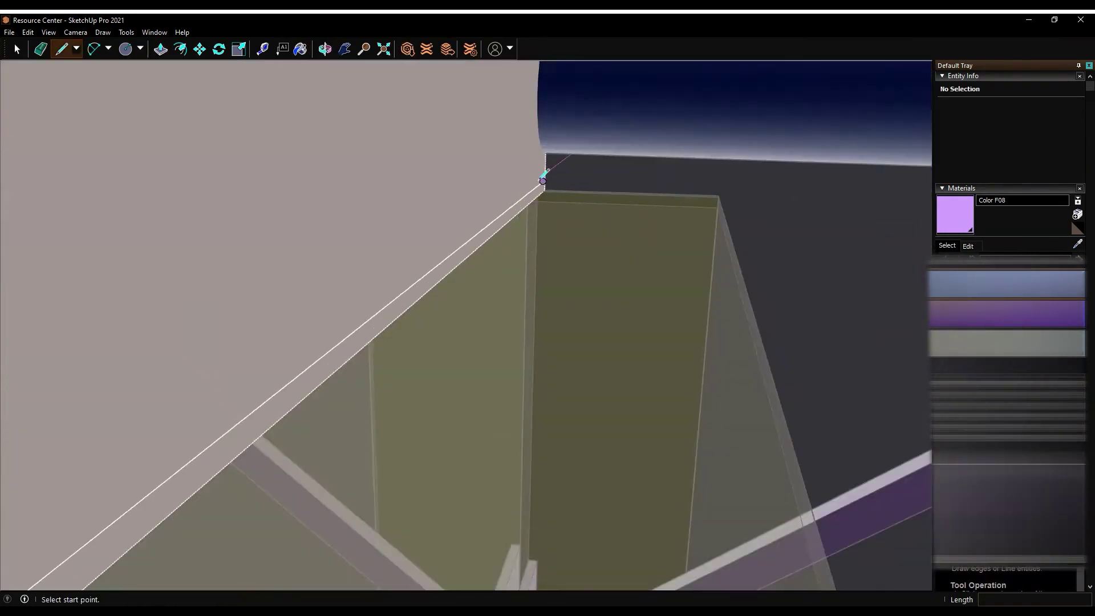
scroll(520, 323, down, 5)
scroll(570, 256, down, 4)
scroll(606, 186, up, 5)
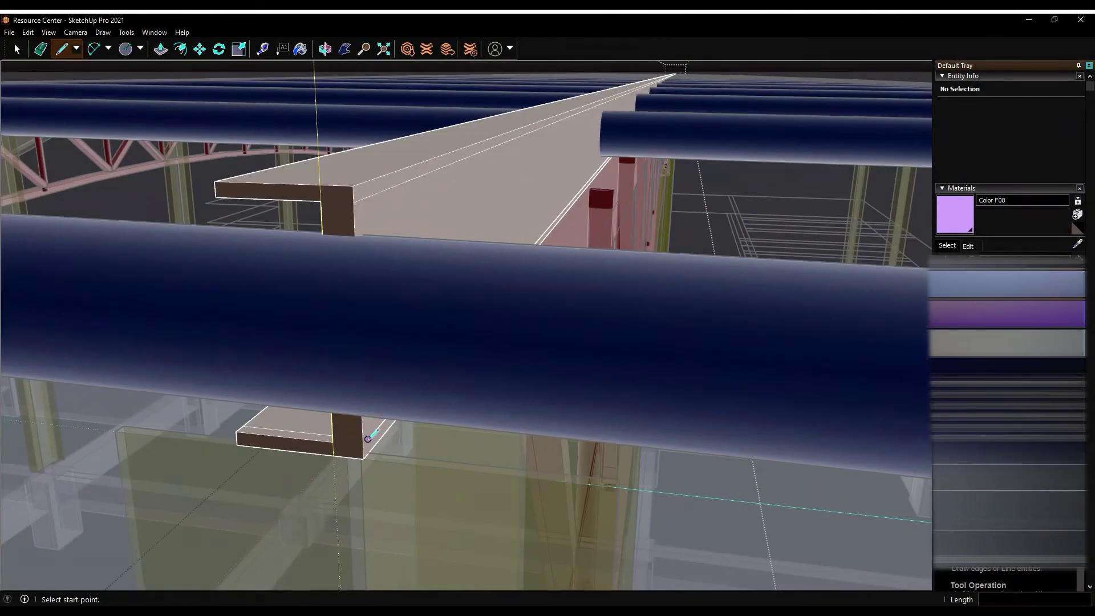
mouse_move(433, 228)
middle_down()
mouse_move(417, 183)
mouse_move(229, 334)
middle_up()
Push/Pull the beam faces to extend the steel section along the truss
key(p)
click(196, 430)
scroll(427, 299, down, 3)
mouse_move(428, 298)
middle_down()
mouse_move(421, 349)
mouse_move(594, 293)
mouse_move(442, 377)
mouse_move(366, 337)
mouse_move(142, 164)
mouse_move(178, 376)
middle_up()
click(178, 376)
key(Return)
key(space)
scroll(371, 362, down, 3)
mouse_move(371, 362)
middle_down()
mouse_move(445, 267)
mouse_move(396, 317)
middle_up()
scroll(454, 261, up, 5)
Select the solid beam group with all its faces and edges
click(382, 269)
scroll(396, 318, down, 5)
scroll(707, 341, up, 5)
click(707, 341)
click(948, 245)
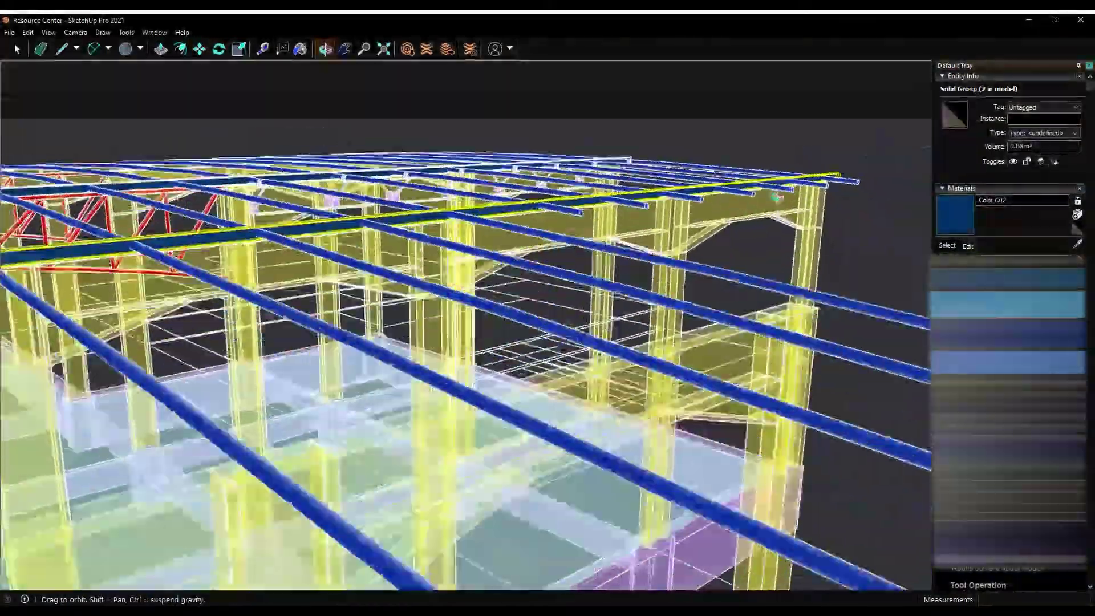
Copy the blue steel I-beam to a new position beside the original
key(space)
key(m)
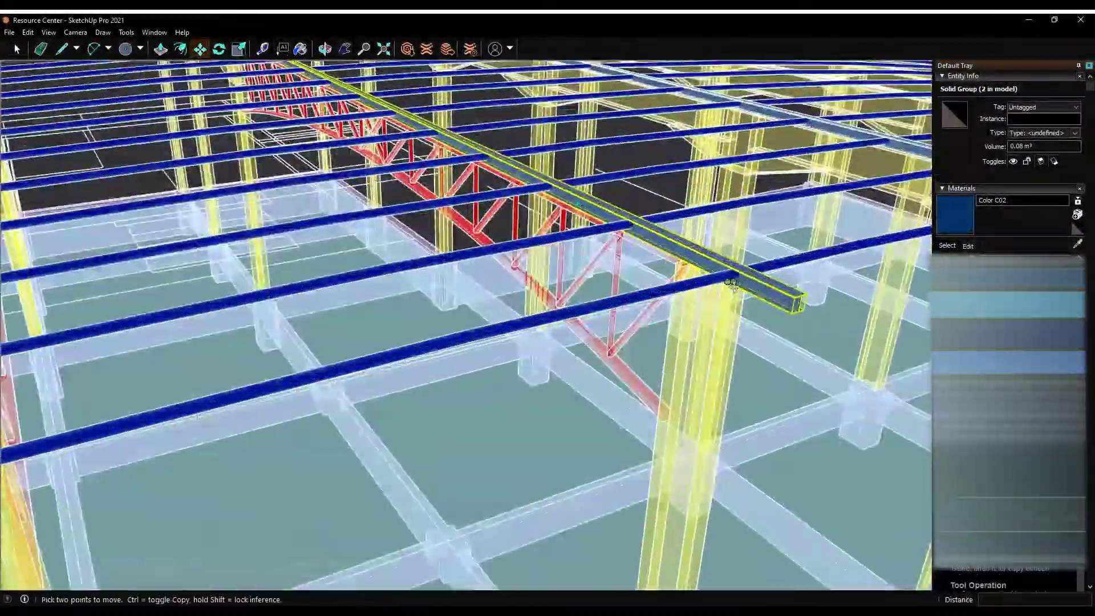
scroll(731, 283, up, 5)
scroll(520, 361, down, 5)
click(662, 269)
key(ctrl)
scroll(662, 269, up, 5)
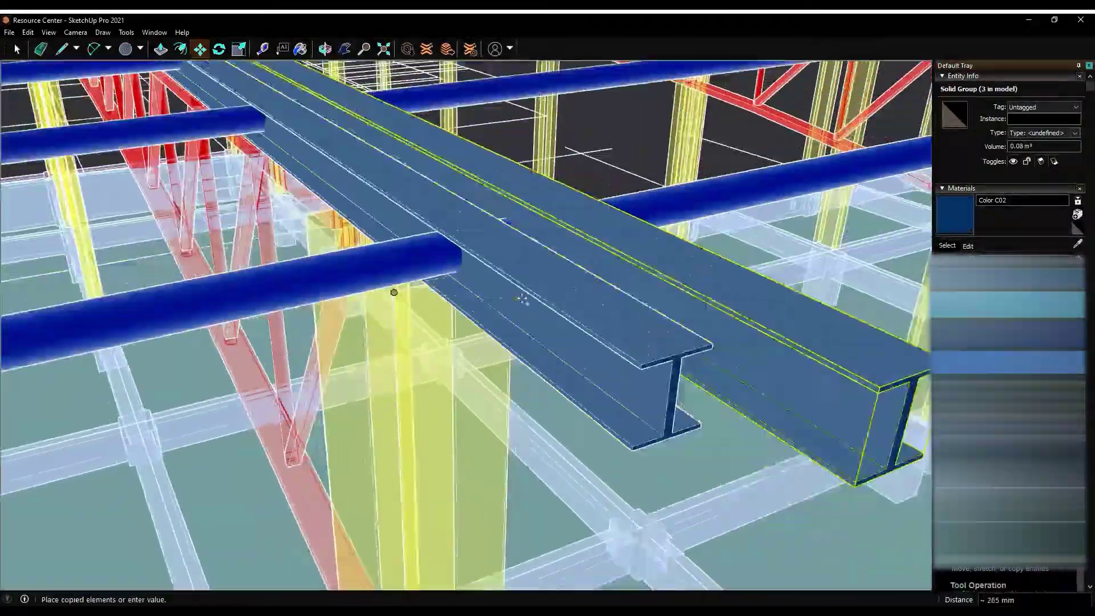
scroll(522, 299, down, 5)
scroll(268, 313, up, 5)
scroll(470, 190, up, 3)
click(380, 350)
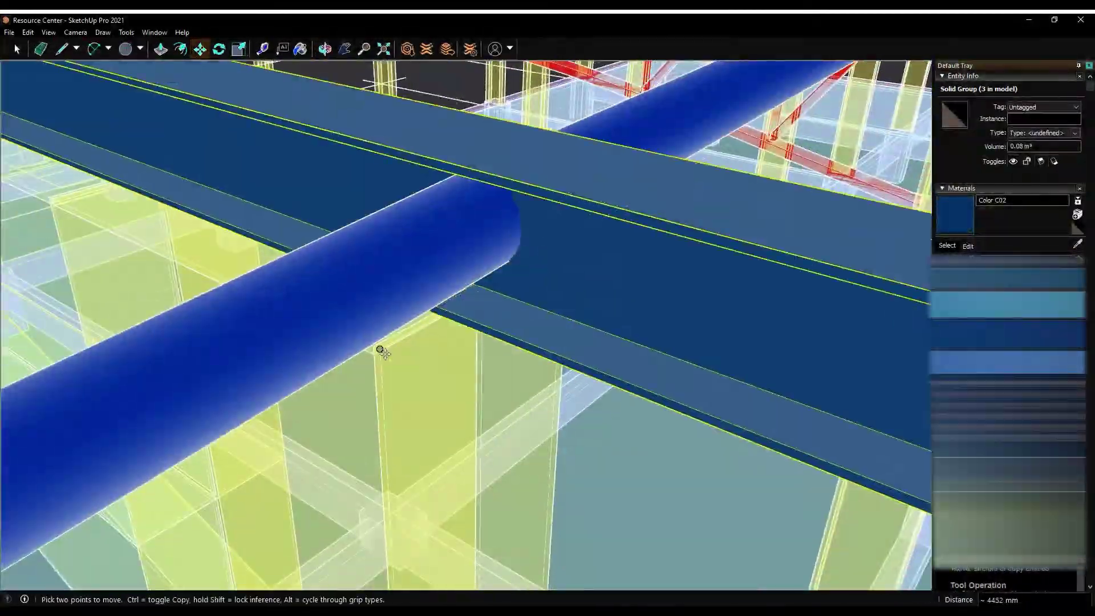
scroll(380, 350, down, 5)
scroll(312, 327, up, 5)
scroll(367, 367, down, 5)
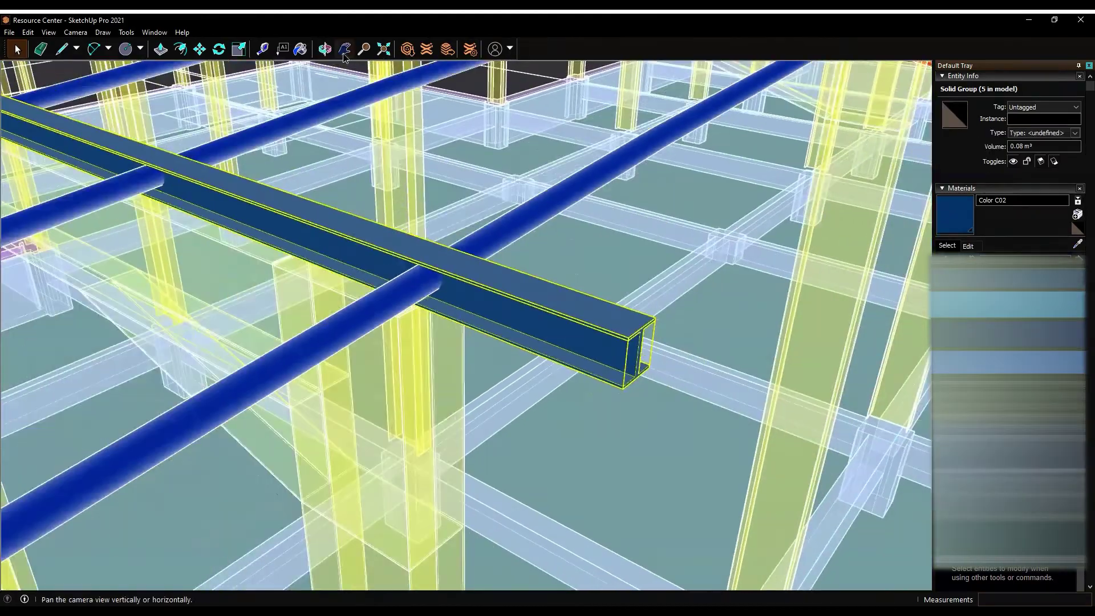
Orbit out over the roof truss grid and select the I-beam for another copy
middle_drag(366, 367, 304, 445)
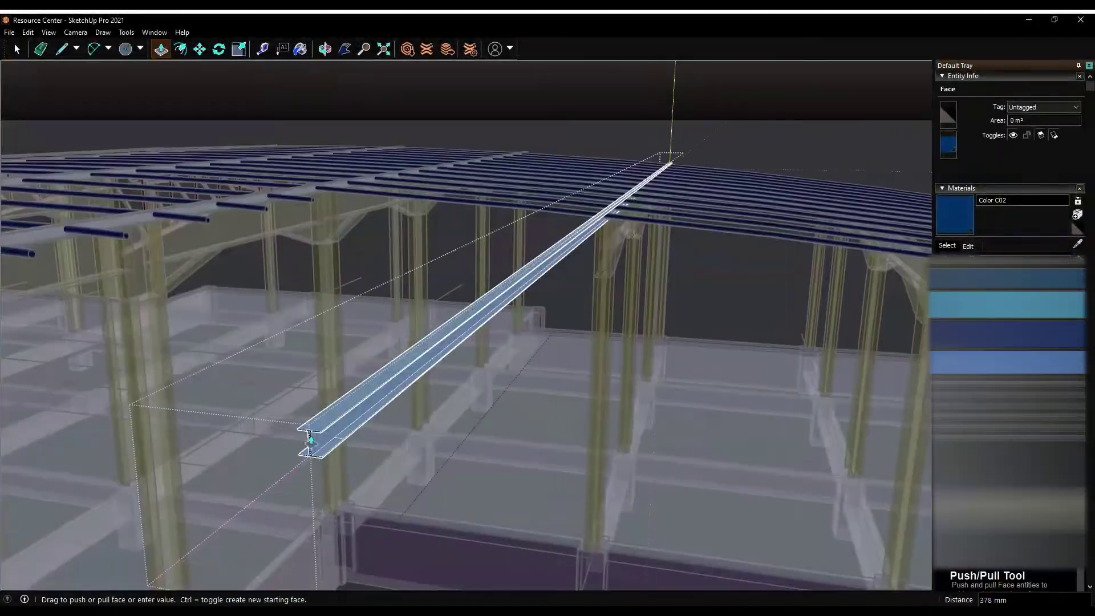
scroll(612, 278, up, 3)
scroll(513, 322, down, 5)
key(space)
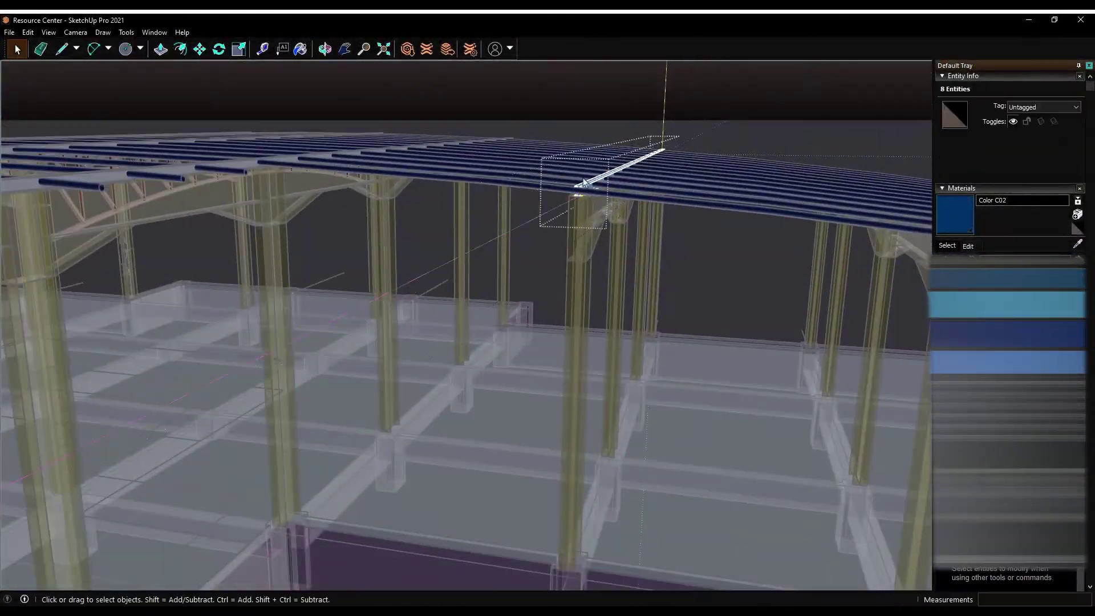
scroll(553, 203, up, 5)
scroll(460, 342, up, 3)
scroll(461, 342, down, 5)
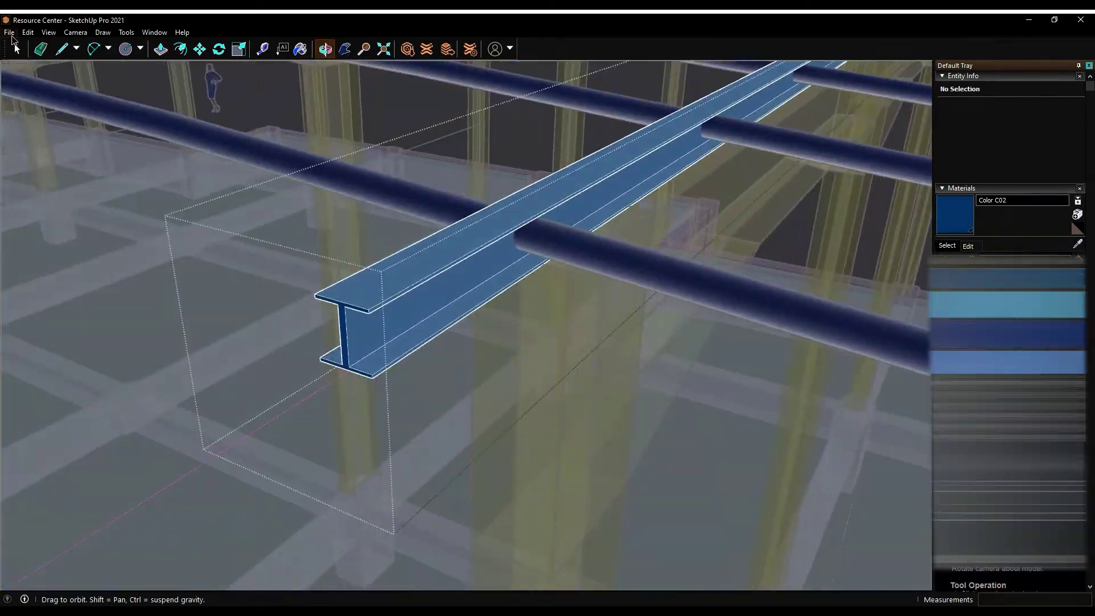
mouse_move(400, 257)
middle_down()
mouse_move(325, 184)
mouse_move(399, 256)
middle_up()
scroll(325, 184, down, 3)
scroll(452, 307, up, 3)
key(m)
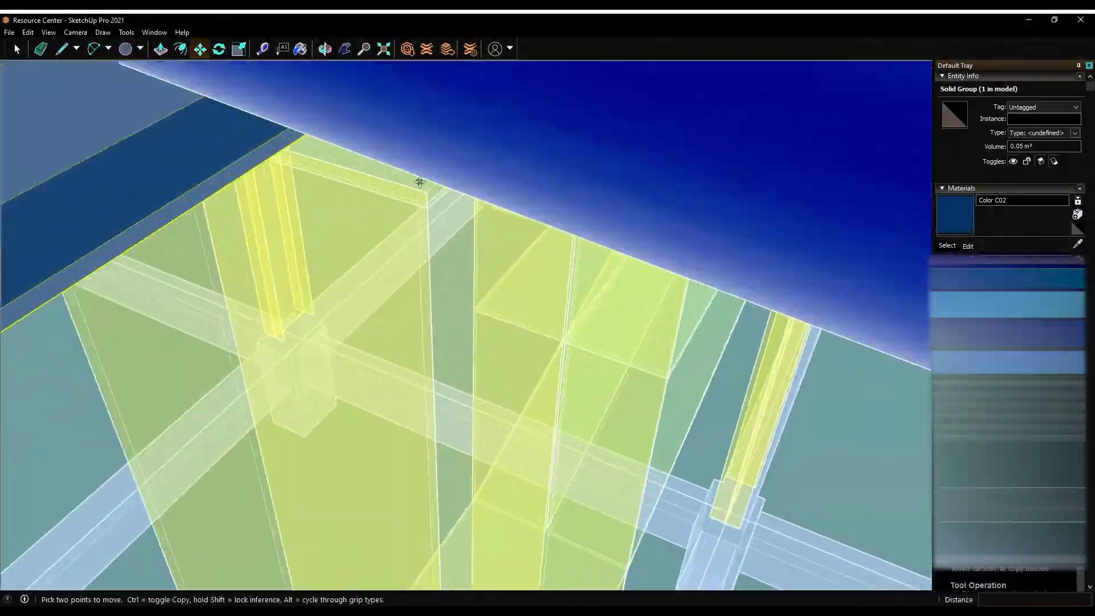
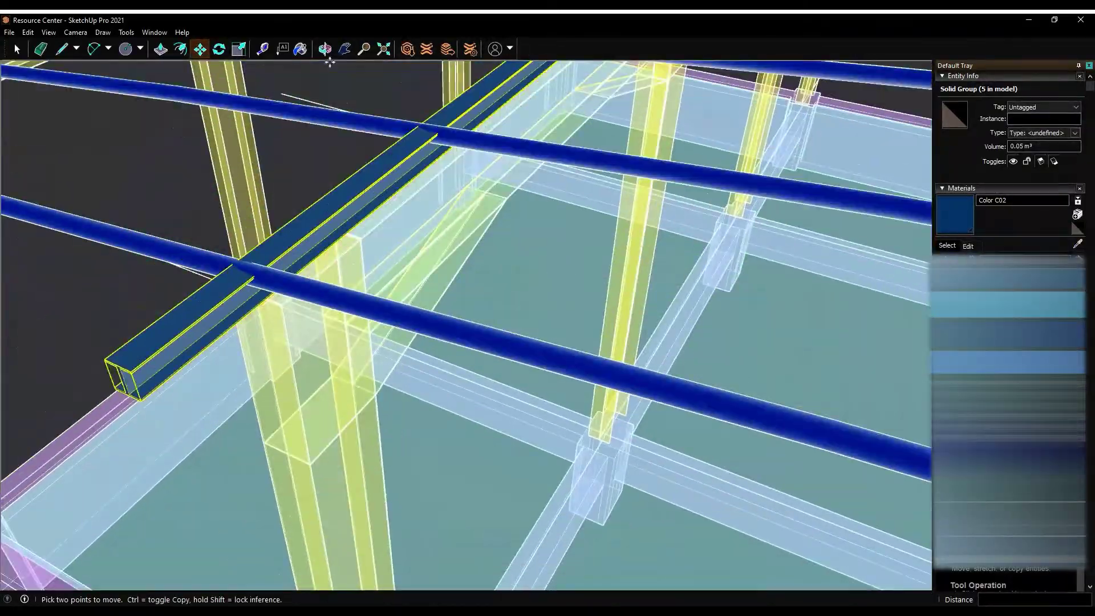
Move-copy the I-beam rafter into position beneath the pipe purlins
middle_drag(329, 61, 725, 70)
mouse_move(542, 216)
middle_down()
mouse_move(342, 239)
mouse_move(599, 147)
middle_up()
scroll(286, 247, up, 3)
key(m)
scroll(659, 354, up, 3)
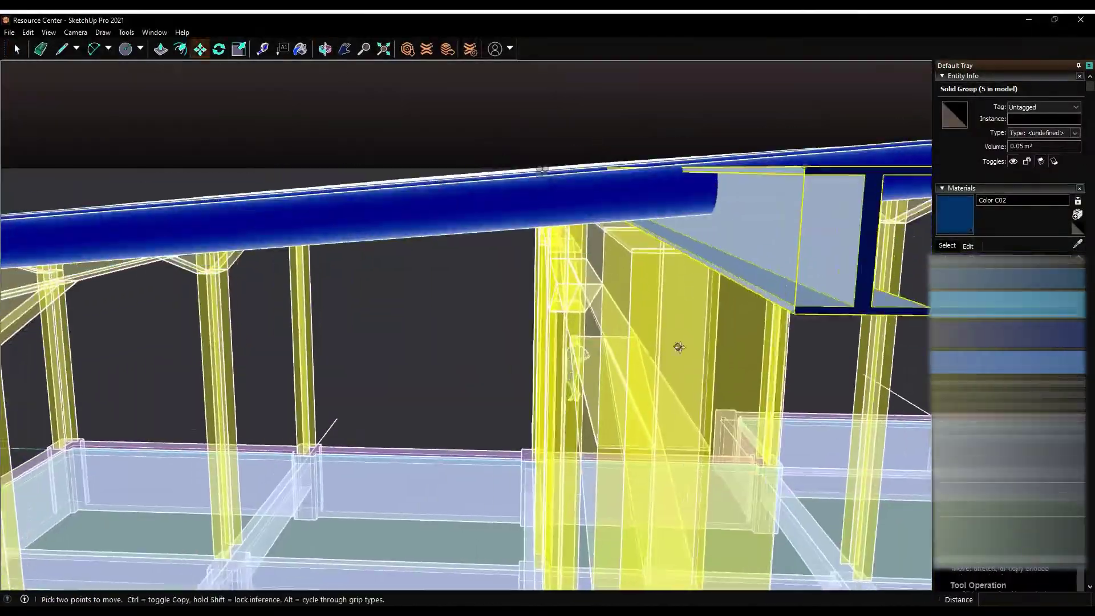
scroll(578, 179, down, 5)
middle_drag(655, 188, 21, 75)
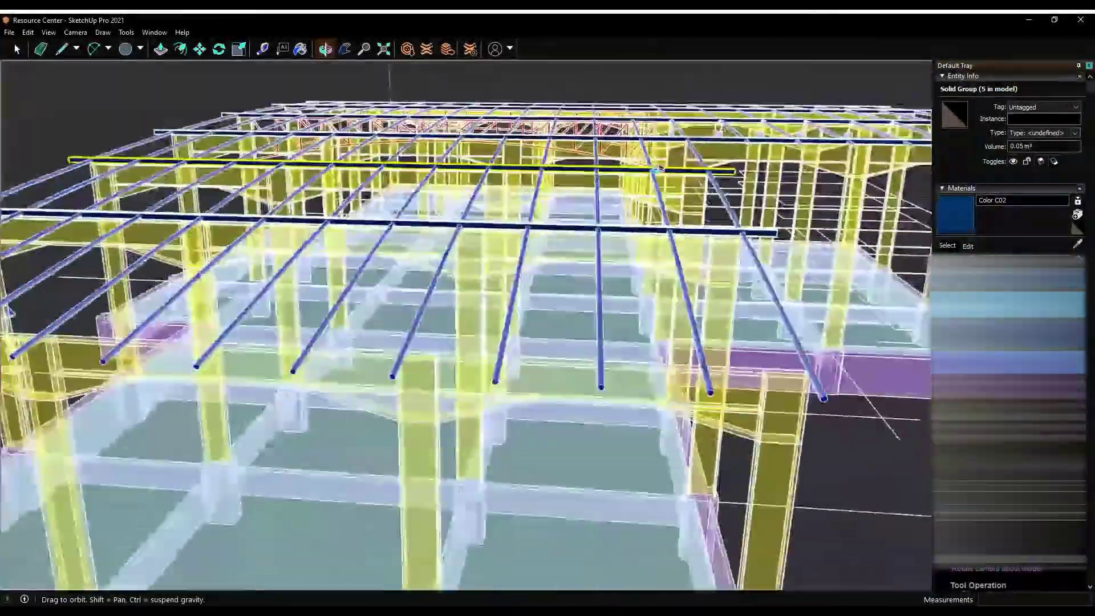
scroll(567, 366, up, 3)
scroll(498, 310, up, 4)
scroll(567, 245, down, 2)
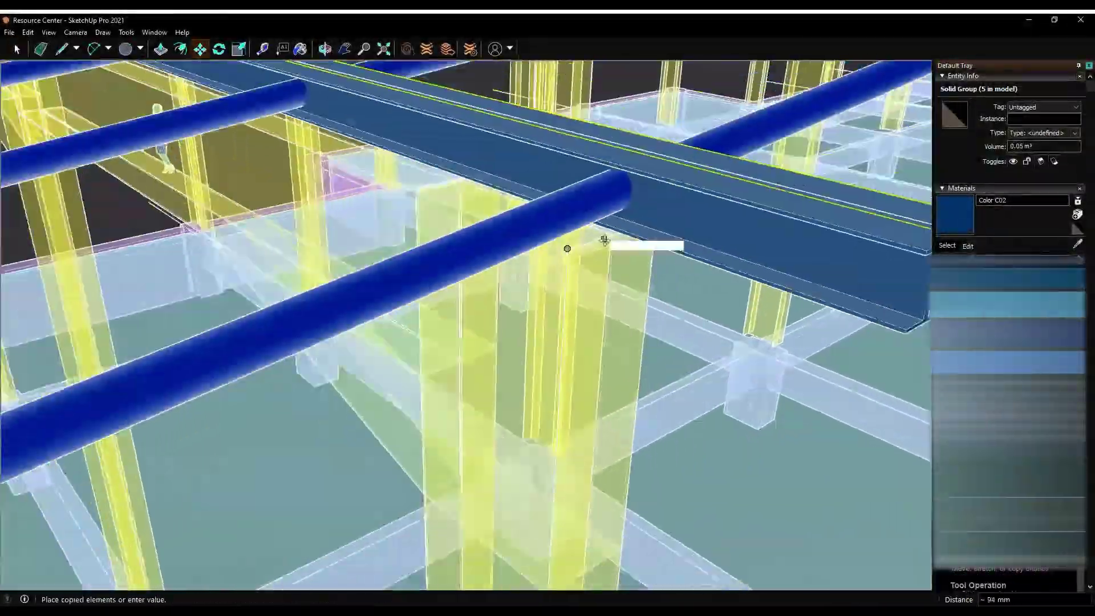
middle_drag(567, 245, 236, 415)
scroll(158, 313, up, 5)
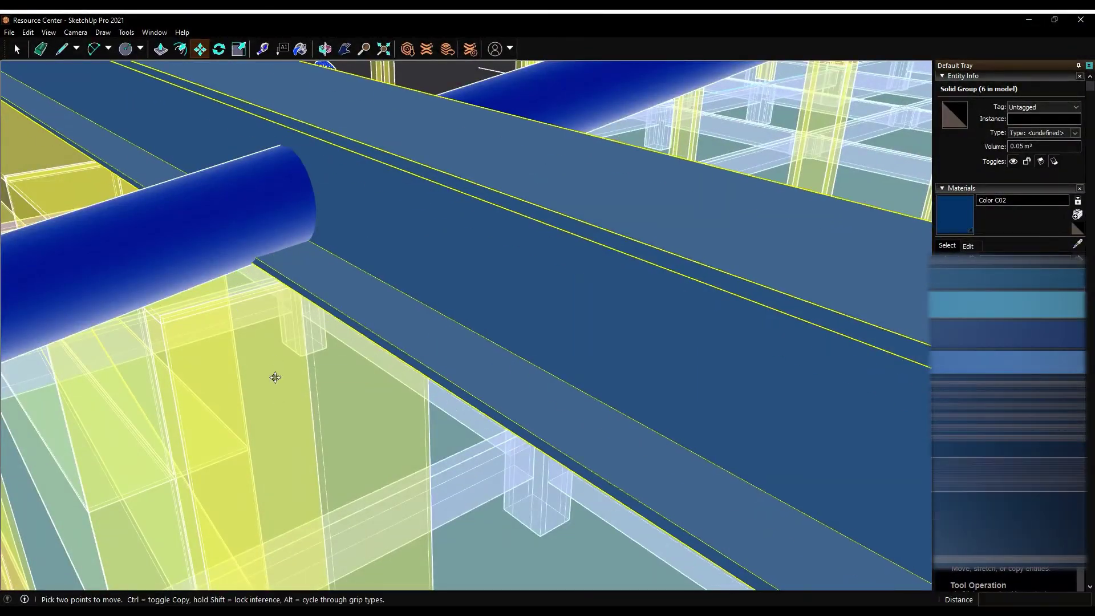
scroll(275, 378, down, 8)
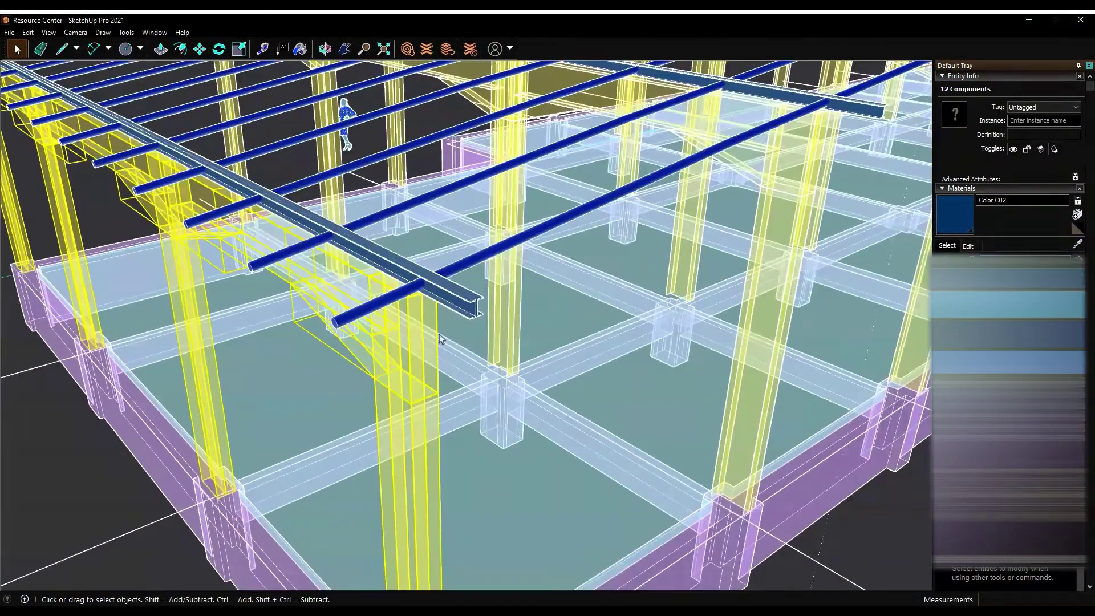
scroll(365, 359, up, 8)
mouse_move(365, 359)
middle_down()
mouse_move(350, 279)
mouse_move(400, 260)
middle_up()
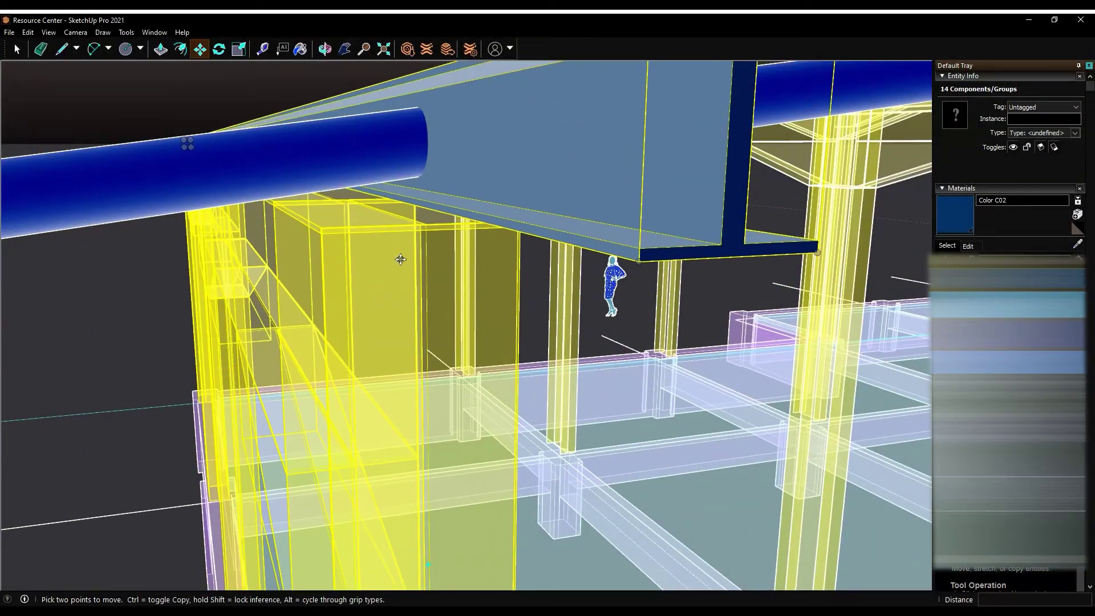
Select the 13 purlin components with a crossing box
click(387, 255)
middle_drag(390, 243, 363, 196)
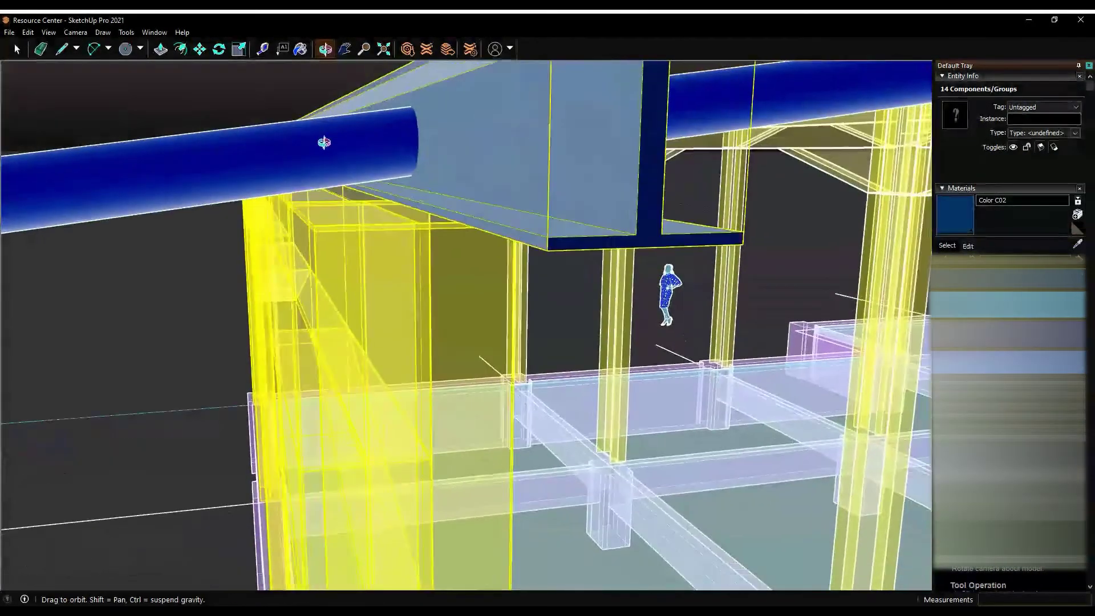
key(m)
scroll(450, 338, up, 3)
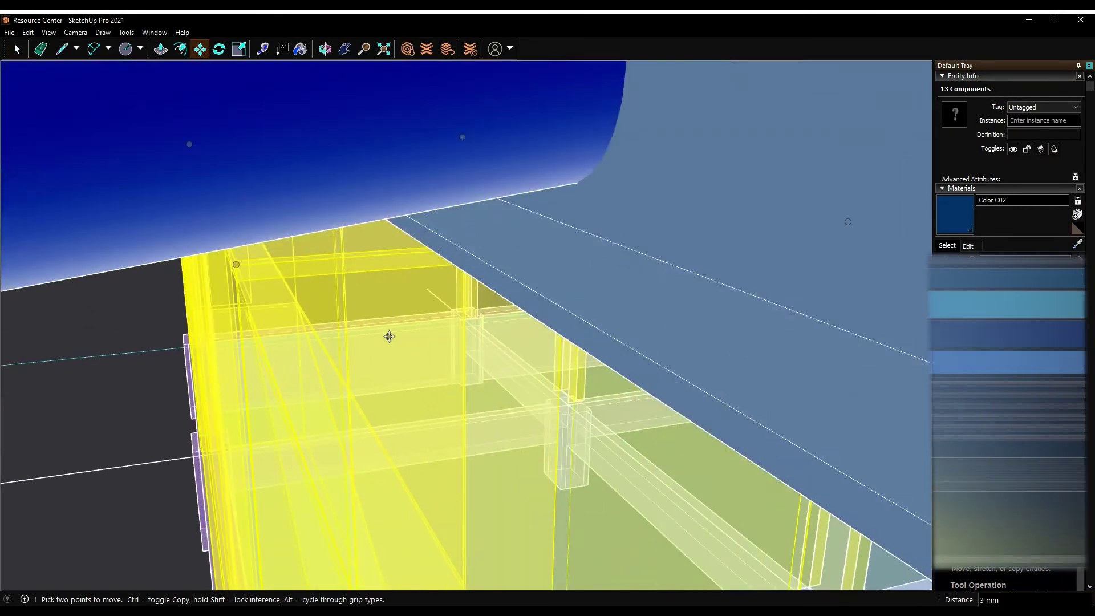
middle_drag(418, 257, 366, 225)
click(17, 50)
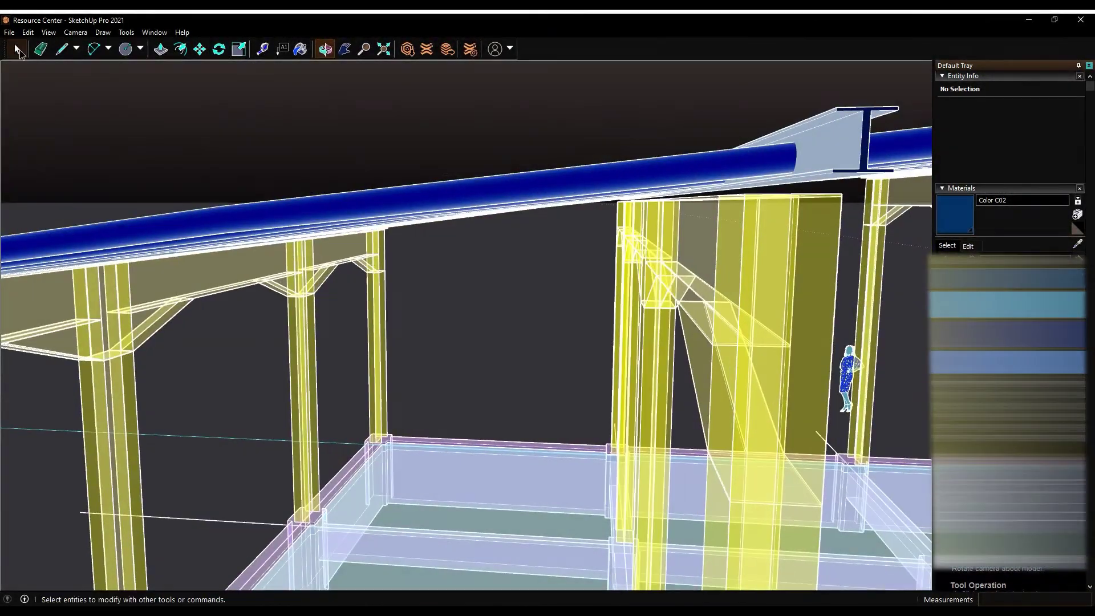
drag(604, 265, 602, 263)
middle_drag(603, 264, 627, 216)
Move the 13 selected purlin components onto the I-beam rafters
key(m)
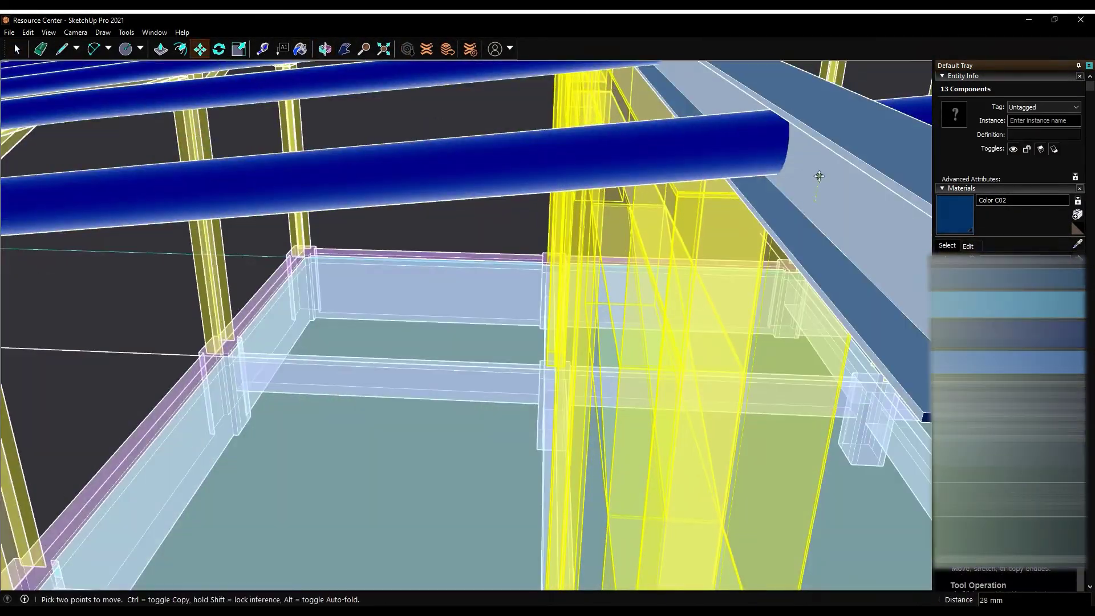
scroll(731, 181, up, 3)
scroll(731, 181, up, 1)
scroll(724, 197, down, 5)
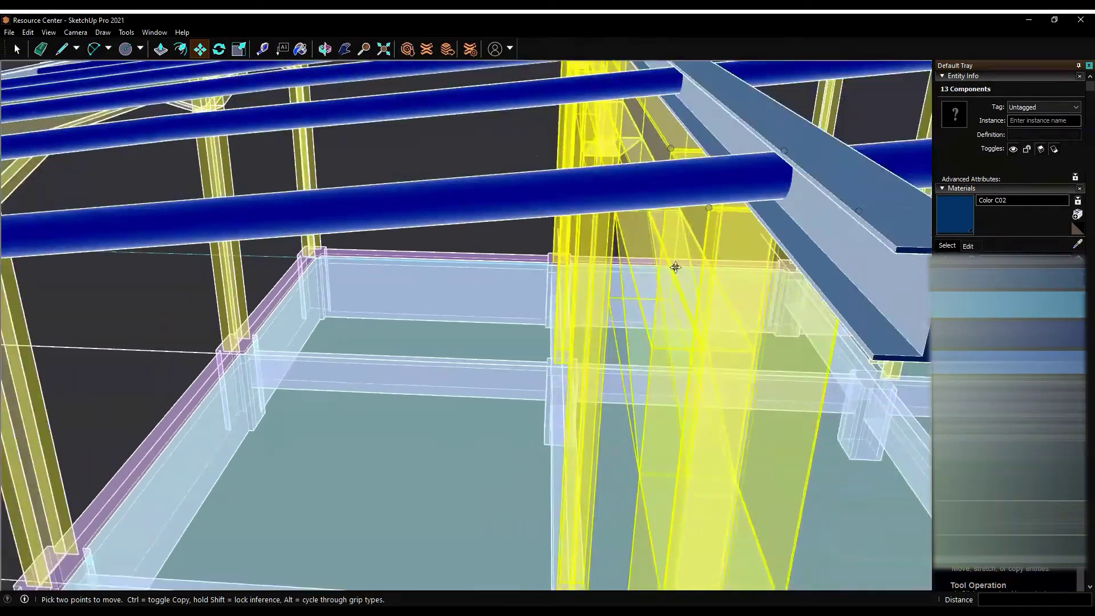
middle_drag(723, 197, 627, 228)
drag(627, 228, 587, 189)
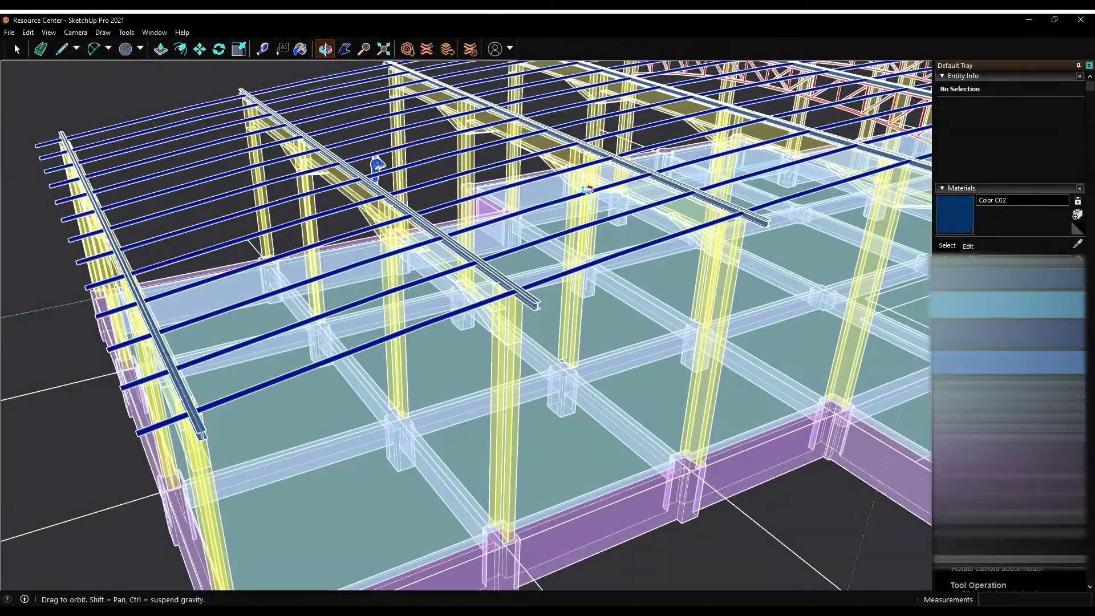
mouse_move(442, 199)
mouse_down()
mouse_move(300, 157)
mouse_move(301, 142)
mouse_move(529, 406)
mouse_move(399, 342)
mouse_up()
scroll(301, 136, up, 1)
Draw a small rectangle at a purlin and Push/Pull it into a tall black box
key(r)
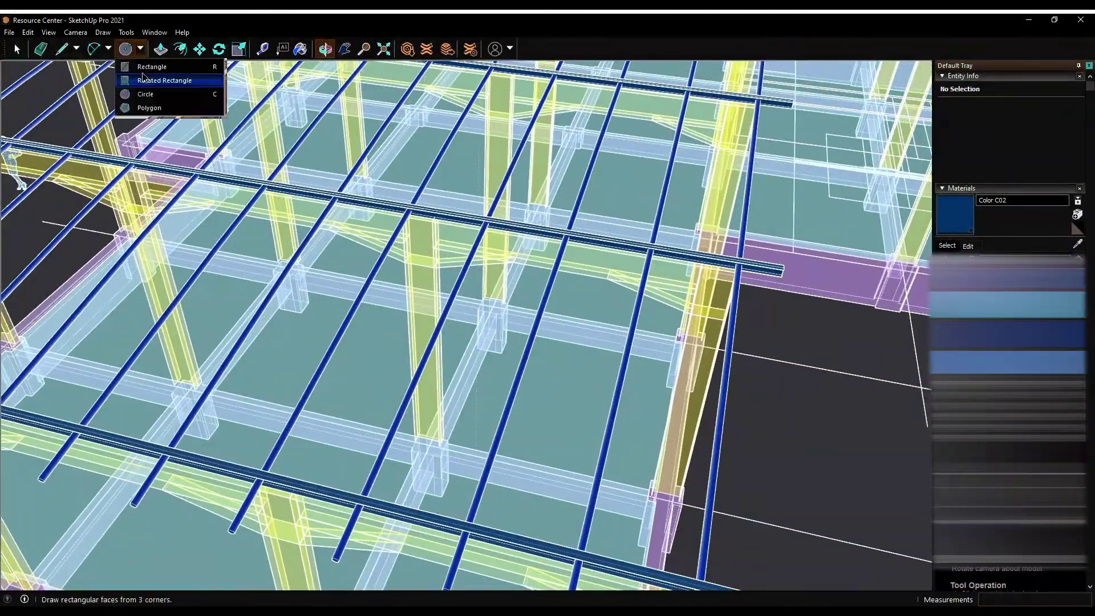
click(318, 466)
key(p)
mouse_move(328, 468)
mouse_down()
mouse_move(330, 387)
mouse_move(297, 171)
mouse_up()
middle_drag(296, 171, 61, 63)
key(space)
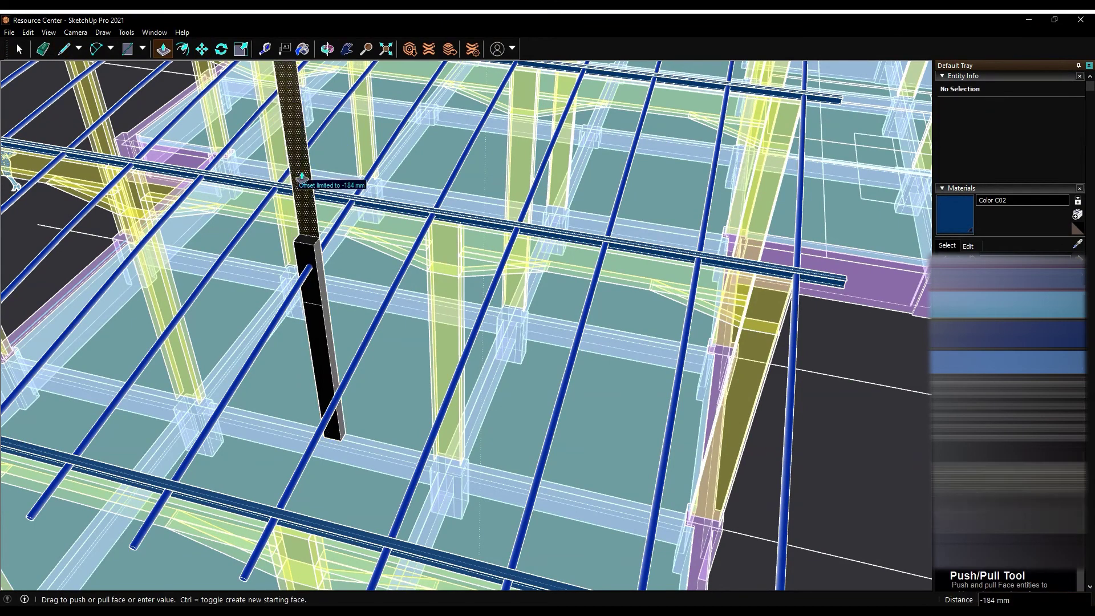
Offset the box face and push the inner face to hollow it around the pipe
middle_drag(342, 171, 393, 318)
mouse_move(333, 154)
middle_down()
mouse_move(379, 313)
mouse_move(391, 203)
middle_up()
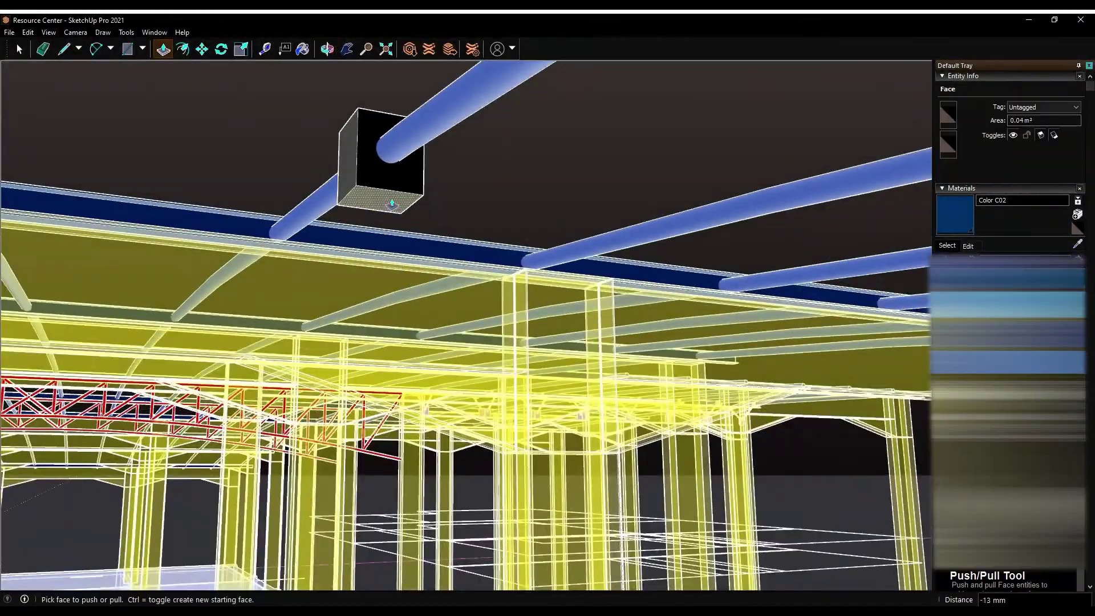
click(328, 49)
drag(319, 171, 260, 82)
key(f)
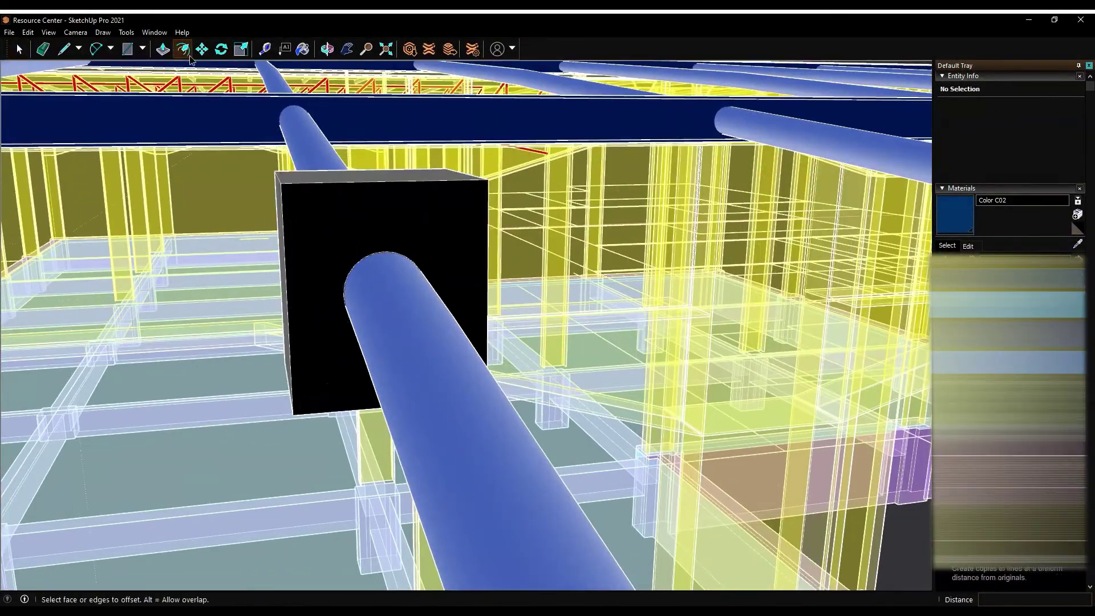
scroll(402, 239, up, 10)
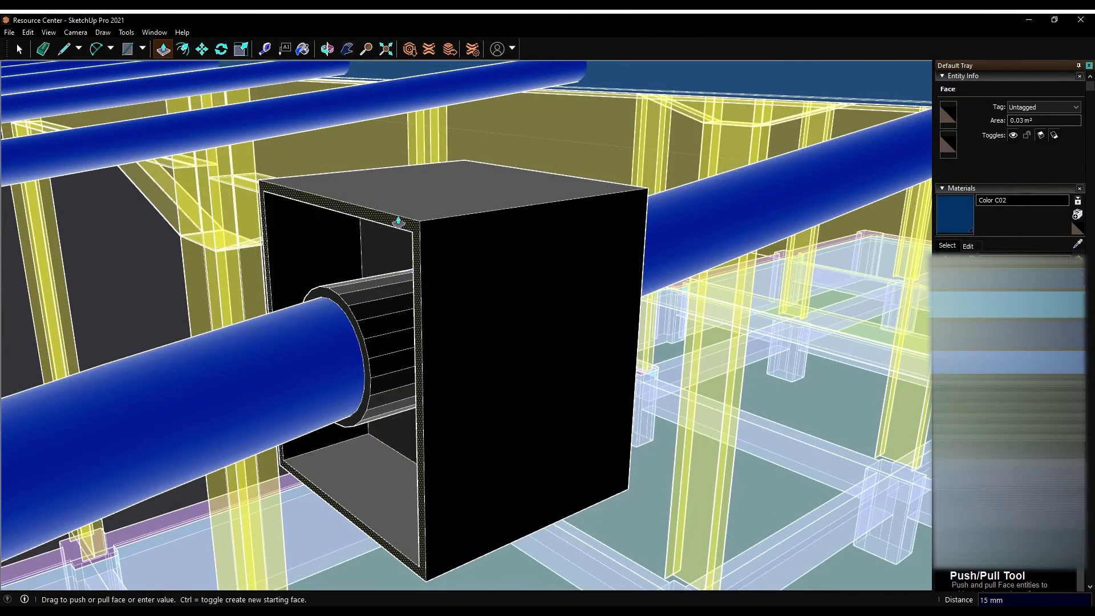
drag(398, 221, 441, 222)
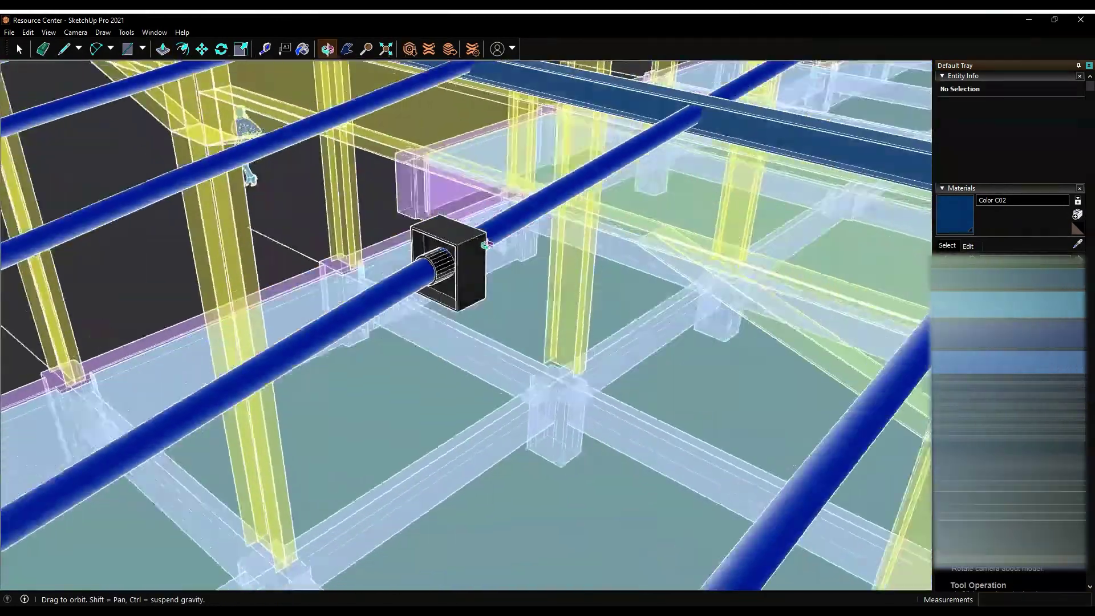
mouse_move(244, 176)
middle_down()
mouse_move(412, 295)
mouse_move(416, 237)
mouse_move(422, 254)
middle_up()
Make the box a component and copy it onto four neighbouring purlins
right_click(422, 254)
click(456, 319)
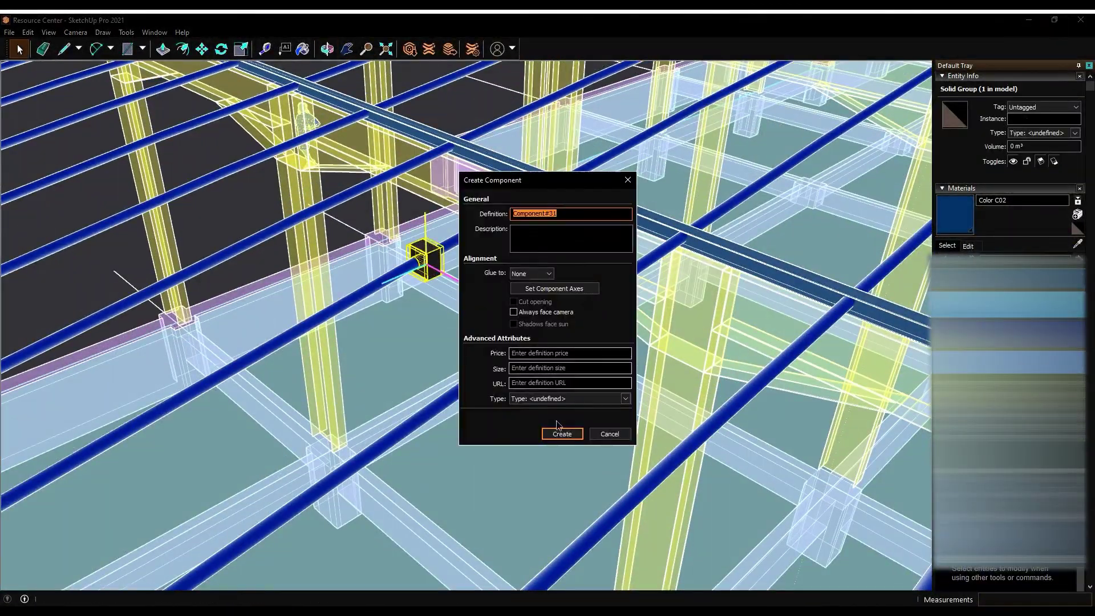
click(559, 430)
key(m)
scroll(546, 182, up, 3)
click(546, 181)
scroll(546, 181, down, 5)
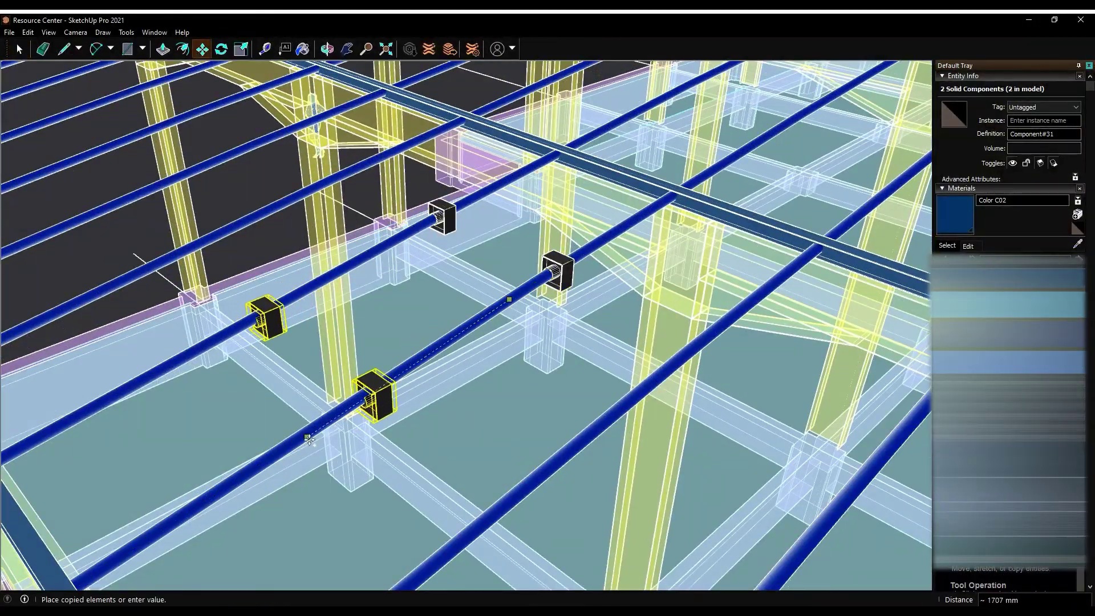
click(307, 438)
middle_drag(308, 438, 293, 220)
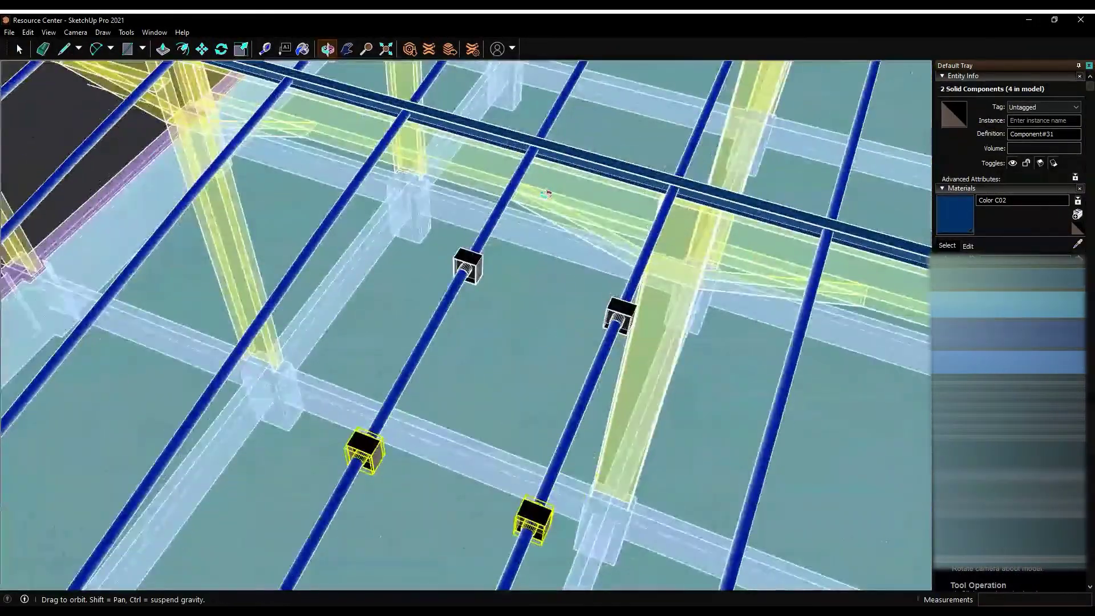
key(m)
click(496, 341)
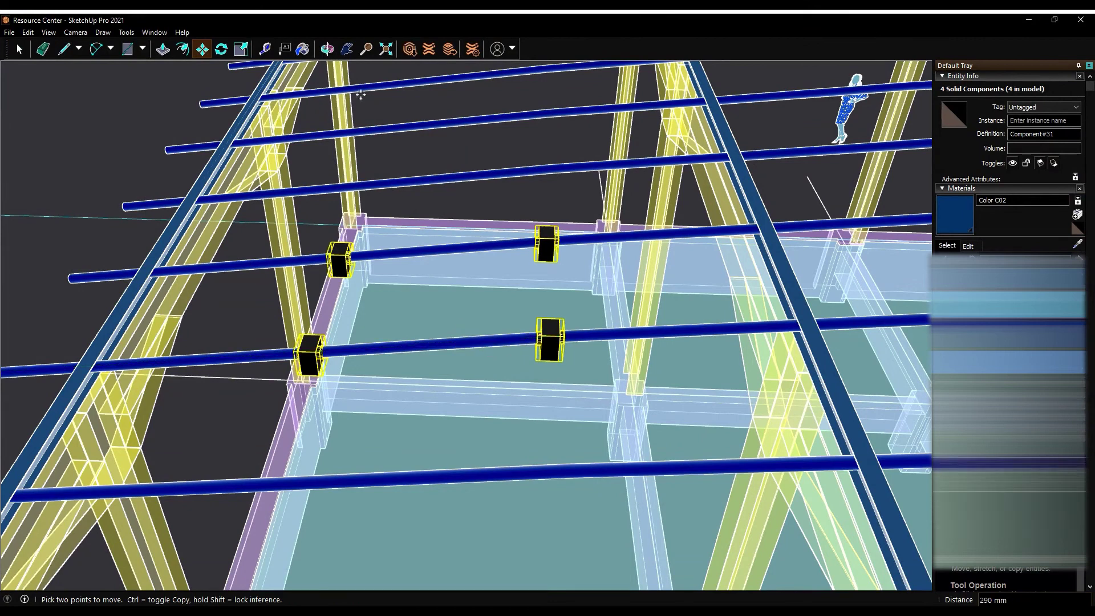
Draw a diagonal line from one box bracket toward the bracket on the next purlin
middle_drag(360, 95, 405, 405)
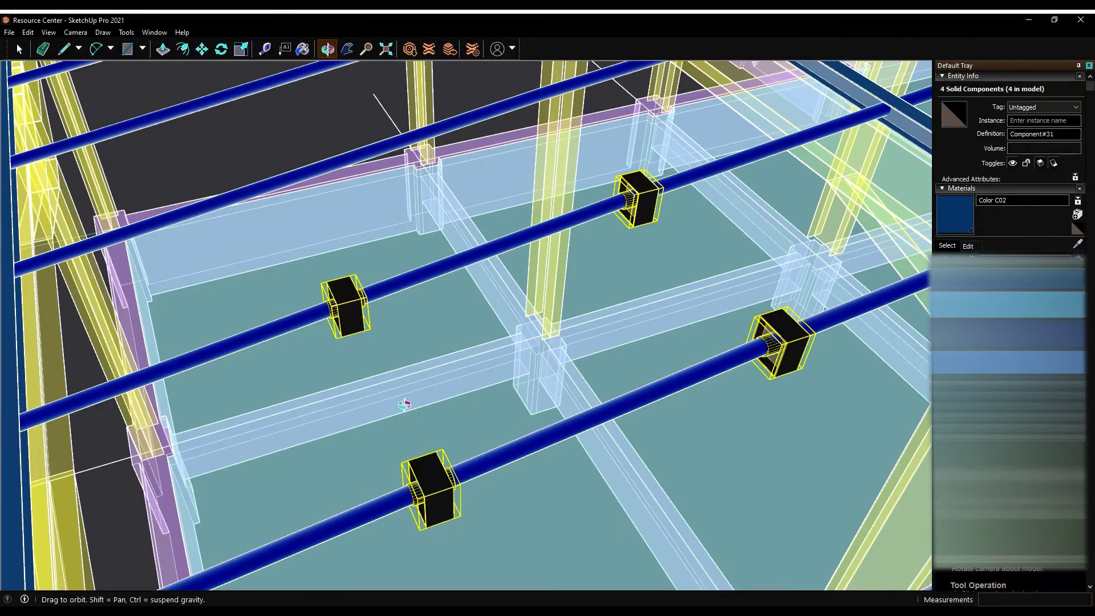
middle_drag(115, 68, 607, 195)
key(l)
click(607, 196)
scroll(610, 190, up, 5)
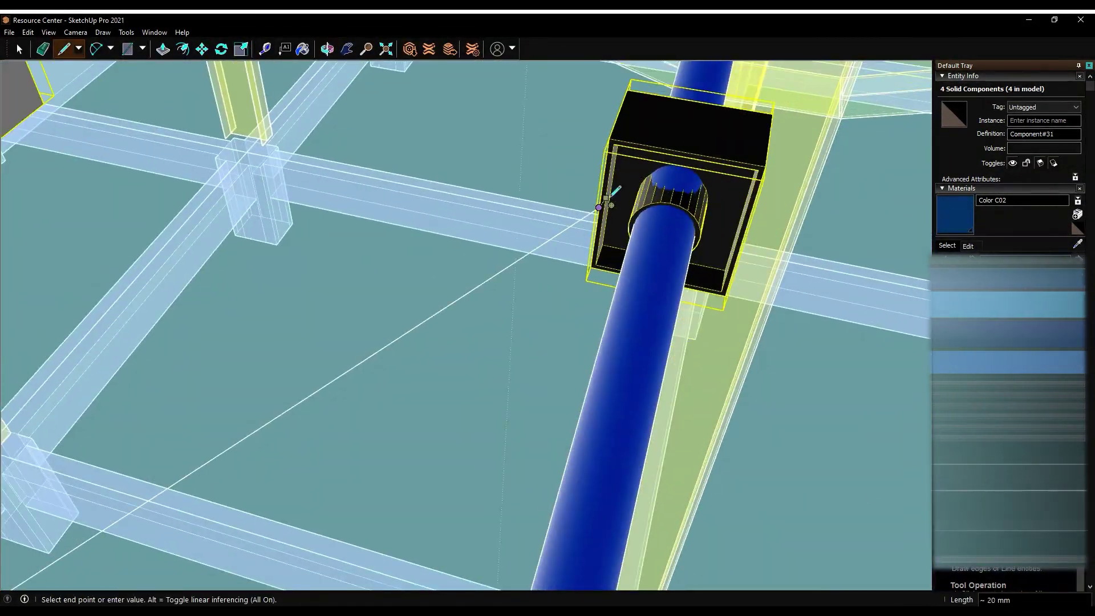
scroll(604, 182, down, 5)
middle_drag(603, 182, 256, 365)
key(Escape)
scroll(291, 370, up, 5)
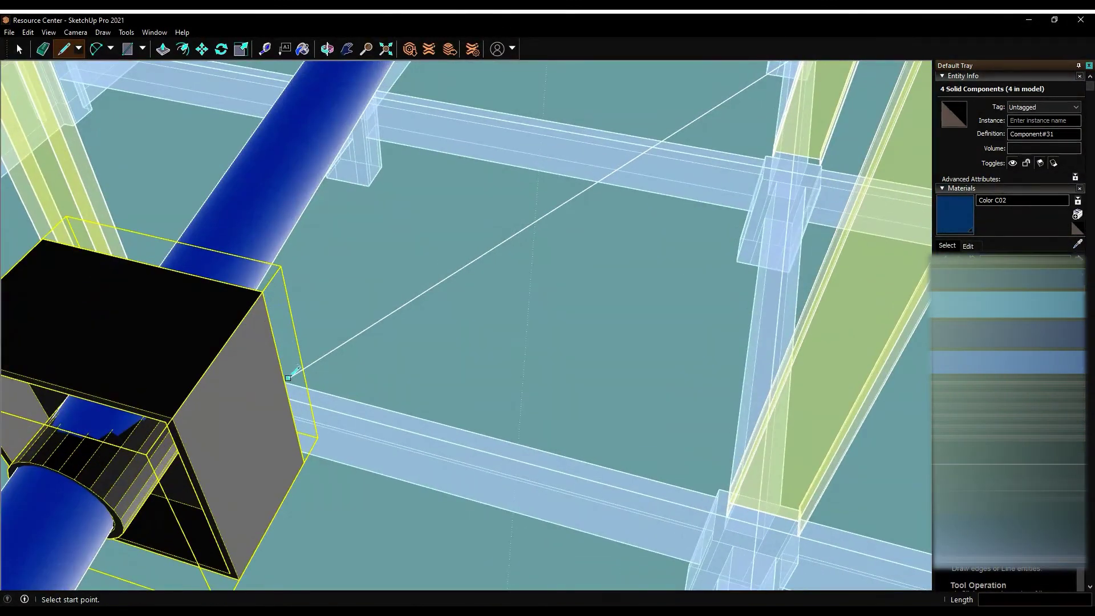
middle_drag(317, 129, 163, 24)
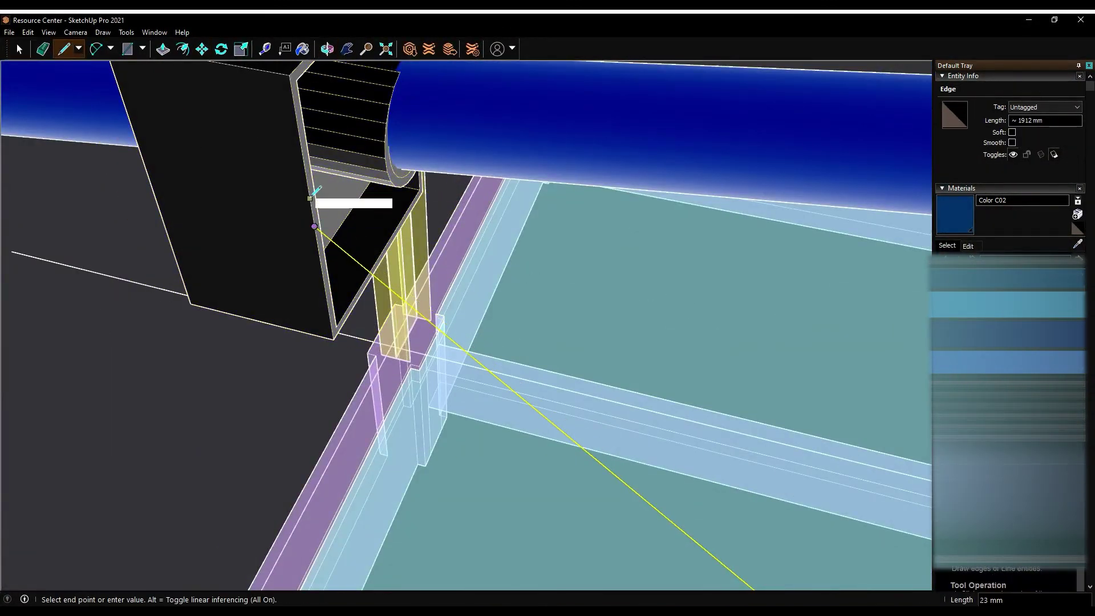
scroll(315, 193, down, 5)
mouse_move(315, 193)
middle_down()
mouse_move(513, 257)
mouse_move(918, 342)
mouse_move(598, 223)
middle_up()
key(Escape)
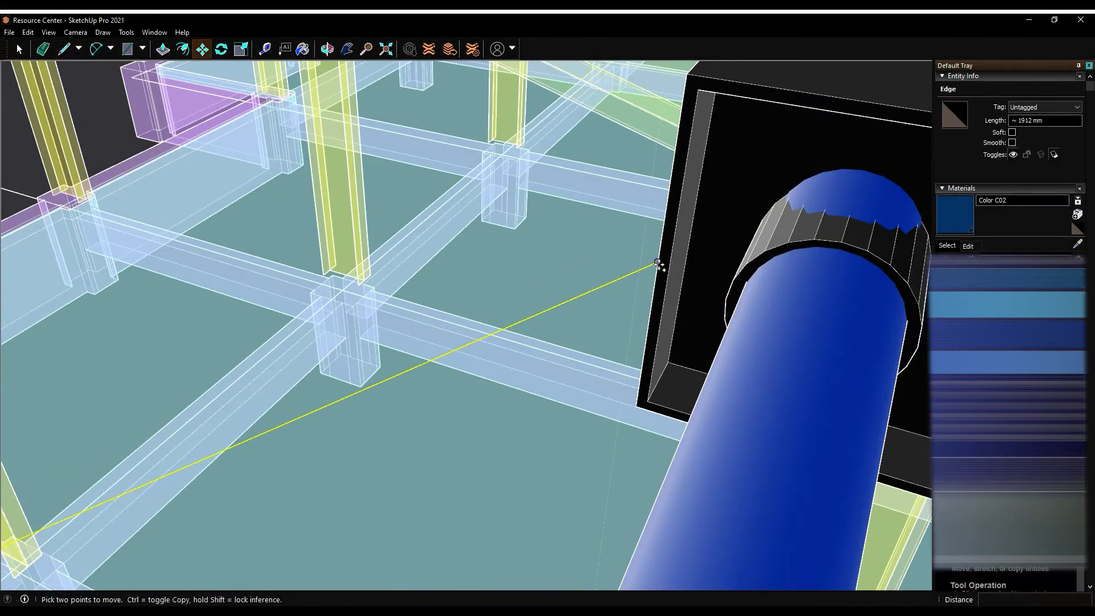
Select the brace edge and move it to form the long diagonal bar
middle_drag(765, 201, 376, 361)
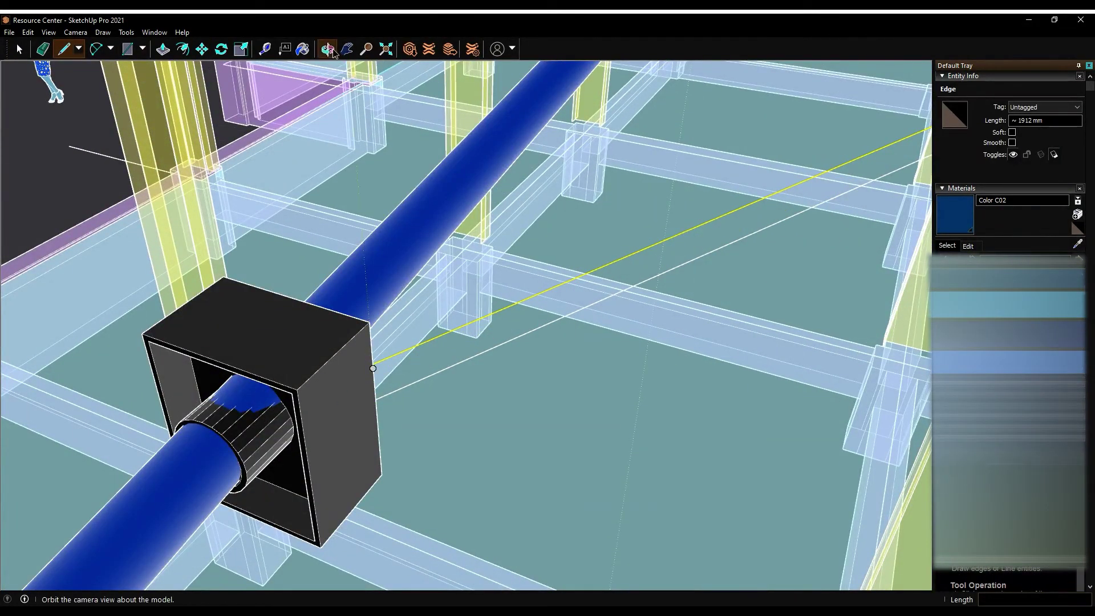
key(space)
middle_drag(399, 171, 246, 227)
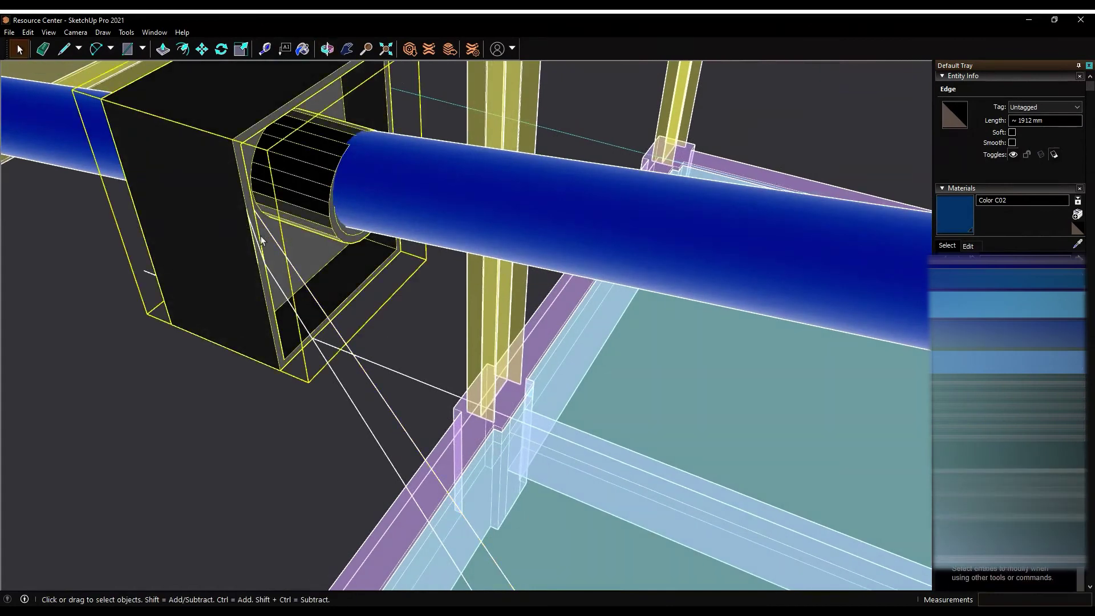
mouse_move(255, 211)
middle_down()
mouse_move(207, 231)
mouse_move(265, 186)
middle_up()
key(m)
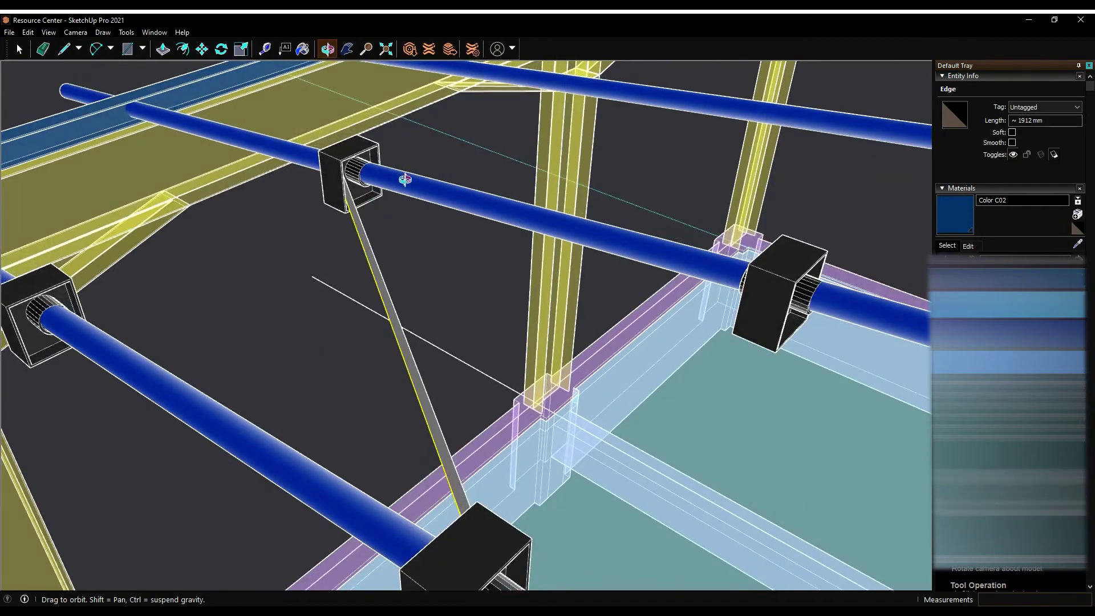
mouse_move(265, 186)
middle_down()
mouse_move(281, 200)
mouse_move(768, 219)
middle_up()
Push/Pull the brace bar face into a flat black strap
key(p)
click(266, 197)
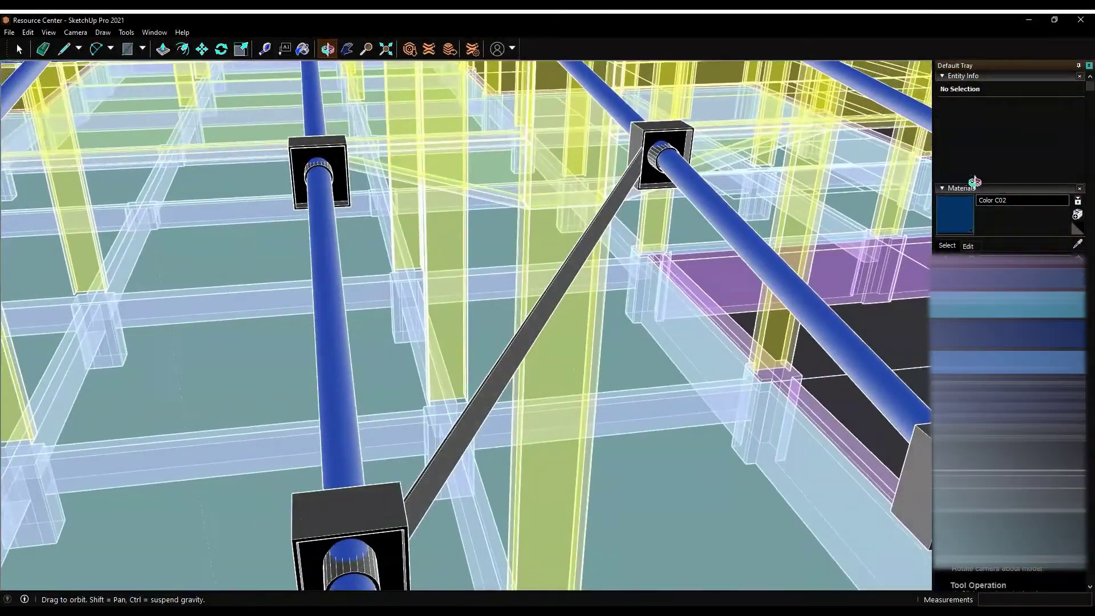
middle_drag(768, 220, 130, 446)
scroll(130, 447, up, 5)
Draw a triangular plate outline from the bar end to the box bracket corner
key(l)
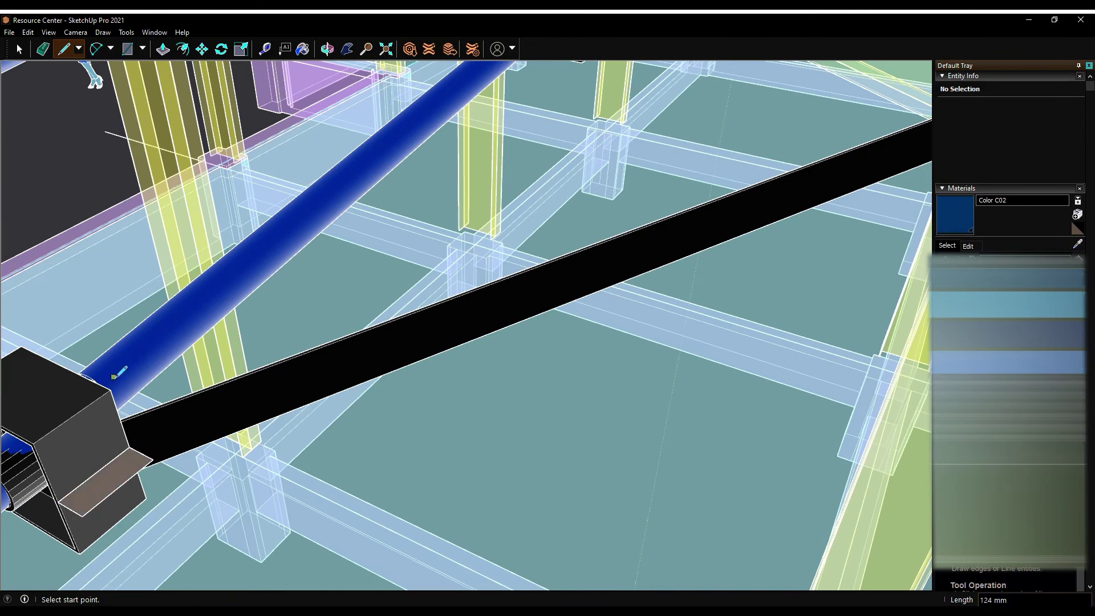
scroll(131, 446, down, 3)
click(131, 446)
scroll(792, 189, up, 3)
scroll(798, 184, up, 2)
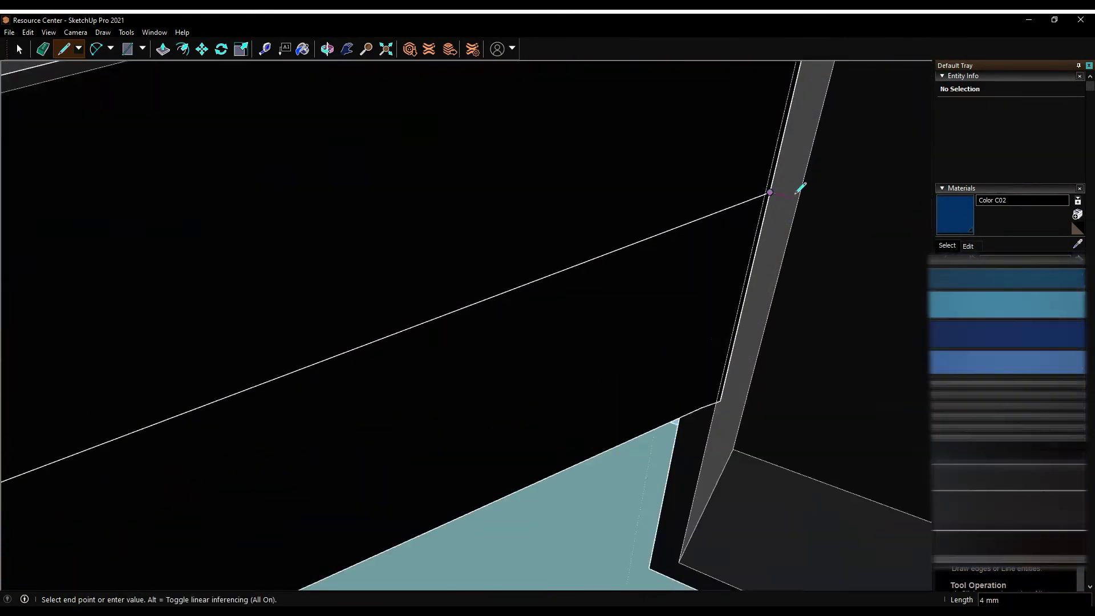
click(801, 183)
scroll(801, 183, down, 5)
scroll(502, 217, down, 5)
scroll(510, 222, up, 3)
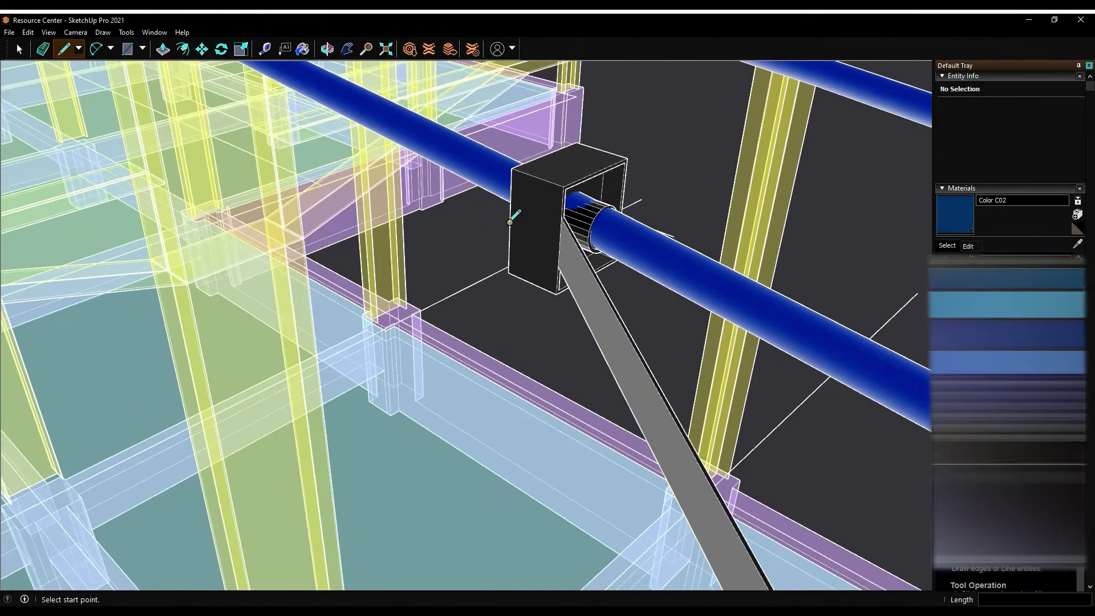
click(542, 251)
scroll(541, 251, down, 4)
scroll(456, 233, up, 2)
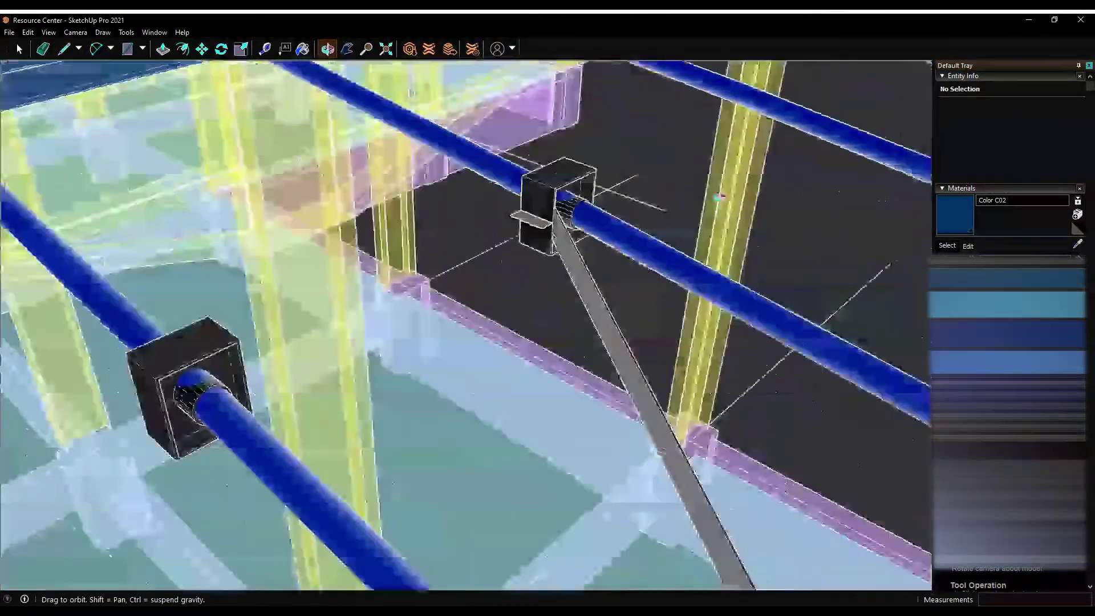
scroll(443, 229, up, 2)
Push/Pull the tie plate thin beside the lower bracket and select a strap edge
key(p)
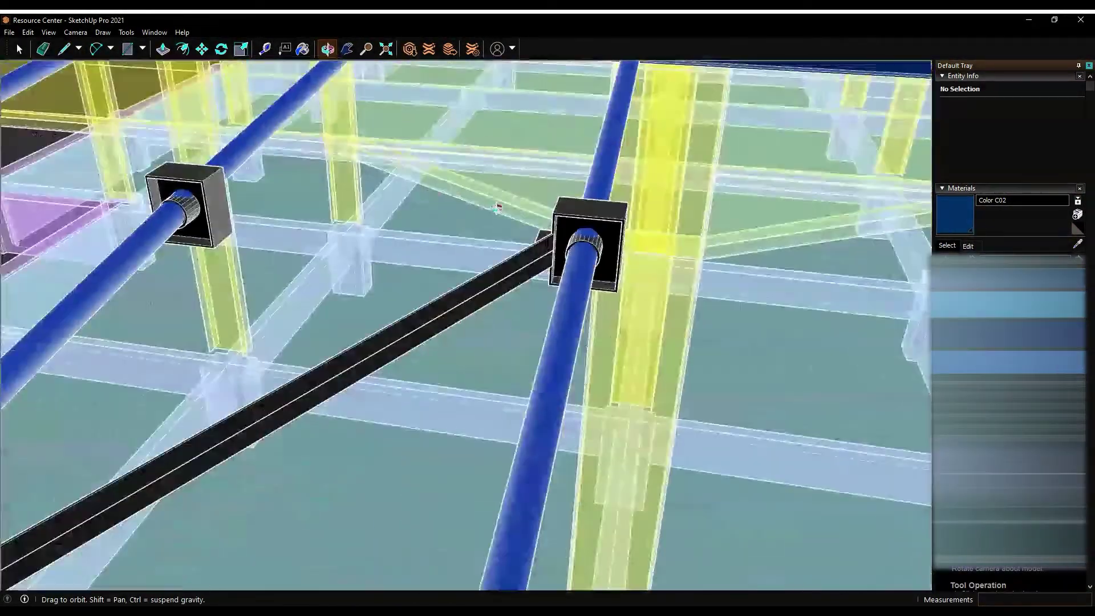
middle_drag(543, 232, 169, 375)
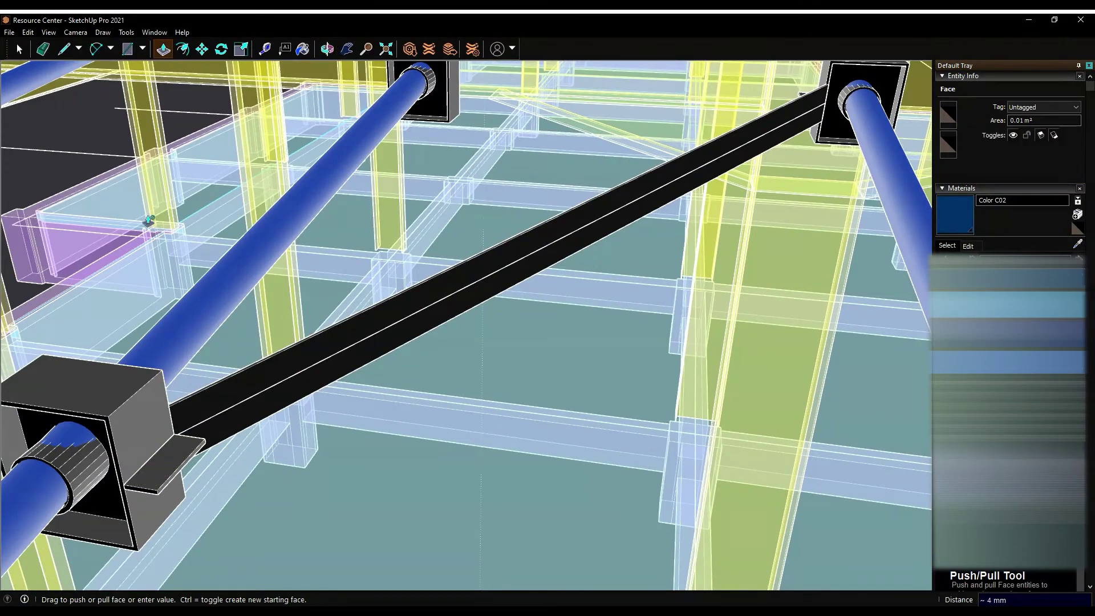
middle_drag(148, 220, 68, 378)
scroll(69, 378, up, 3)
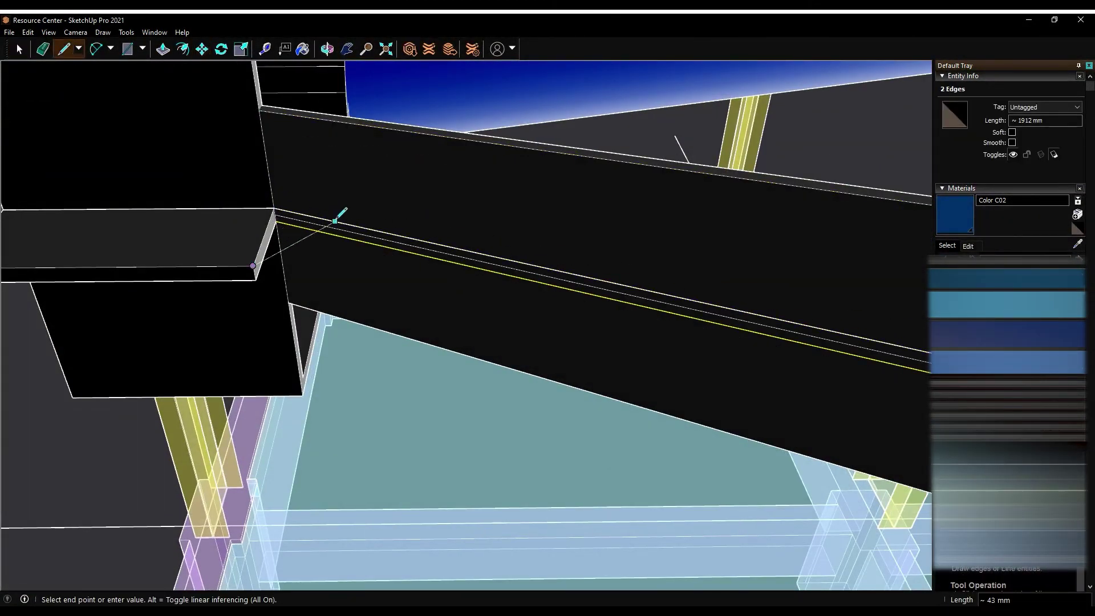
key(l)
click(255, 263)
scroll(303, 204, up, 2)
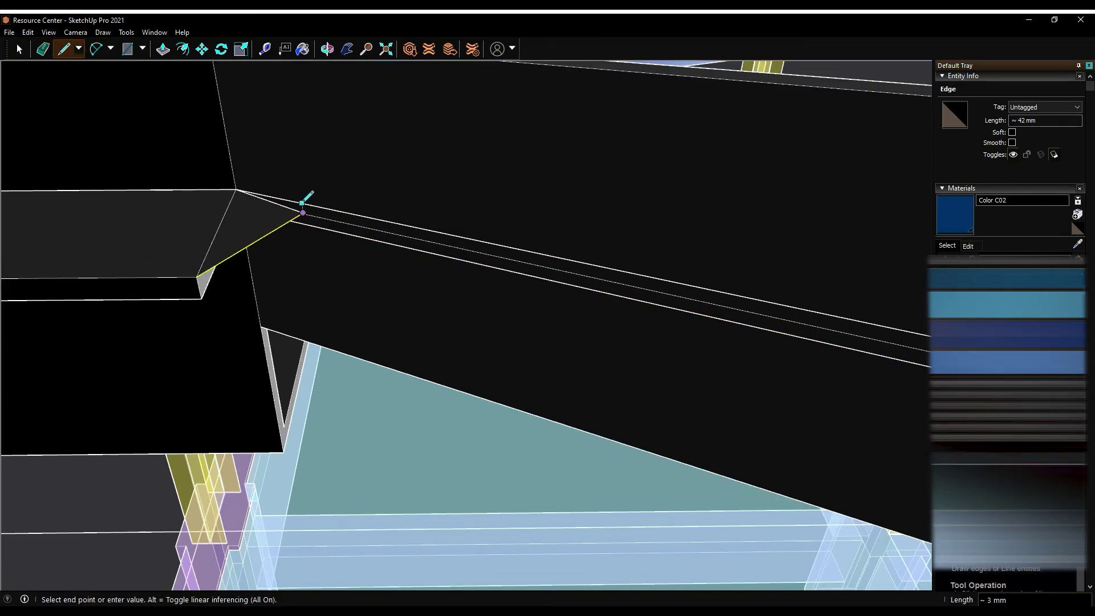
key(space)
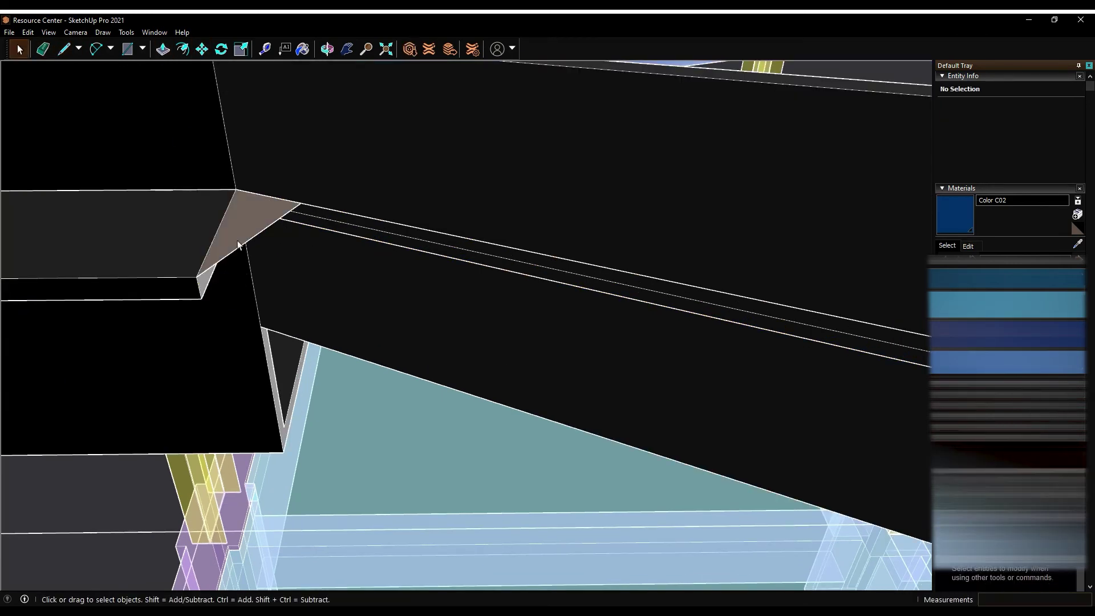
mouse_move(207, 234)
middle_down()
mouse_move(560, 260)
mouse_move(342, 370)
middle_up()
scroll(560, 260, down, 5)
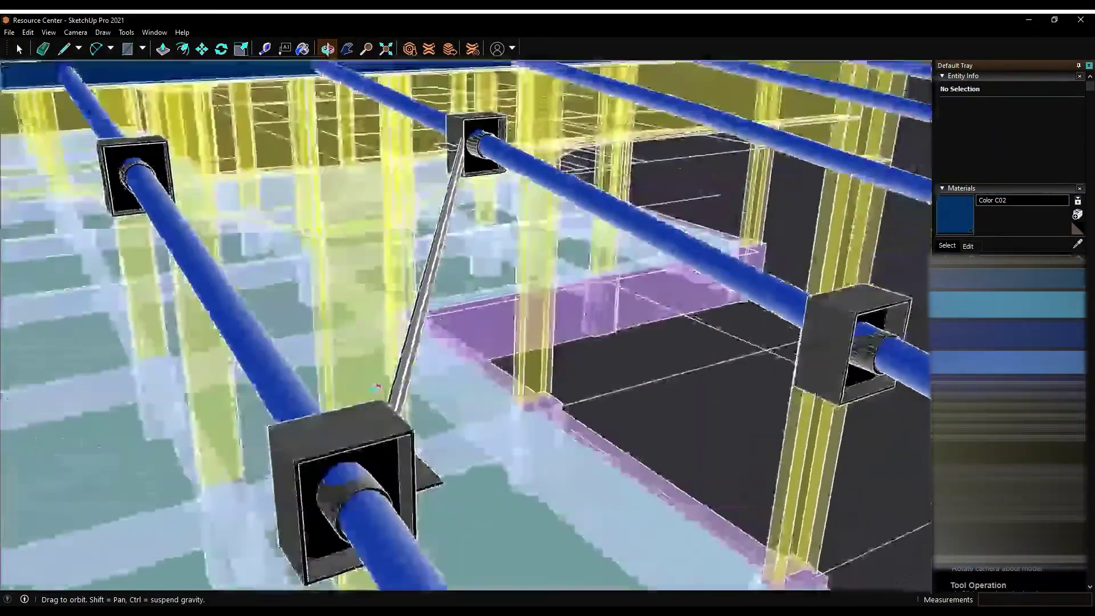
scroll(274, 435, up, 5)
click(275, 434)
Draw a line on the strap's end edge and Push/Pull the tie plate shape
scroll(251, 456, up, 3)
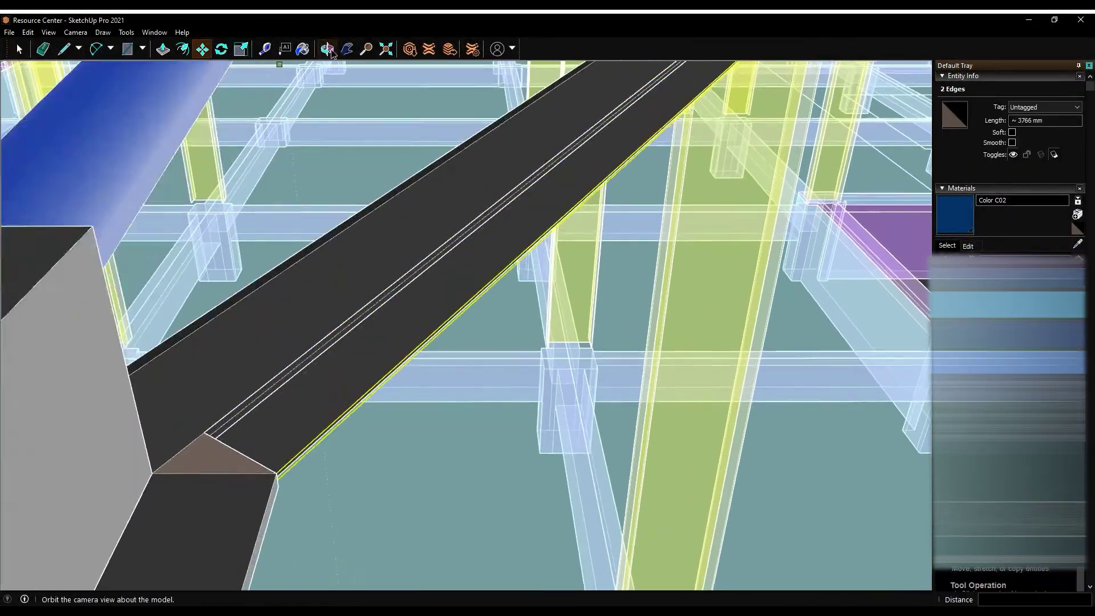
middle_drag(251, 456, 127, 317)
scroll(301, 402, down, 3)
middle_drag(313, 411, 780, 205)
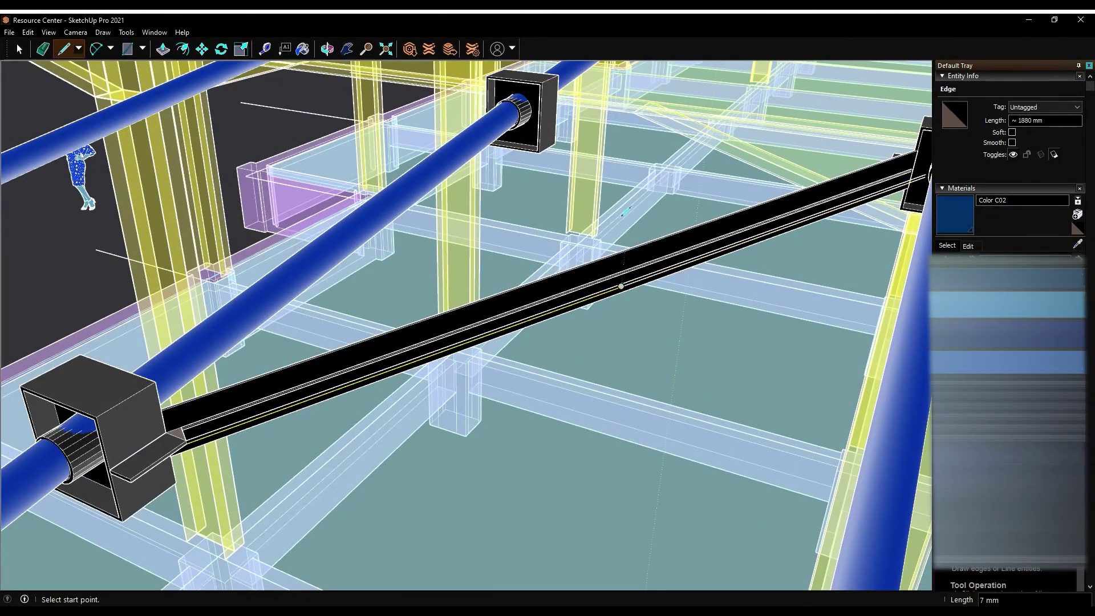
scroll(188, 435, up, 2)
mouse_move(171, 430)
middle_down()
mouse_move(391, 456)
mouse_move(672, 171)
middle_up()
click(703, 162)
mouse_move(342, 80)
middle_down()
mouse_move(581, 320)
mouse_move(536, 297)
middle_up()
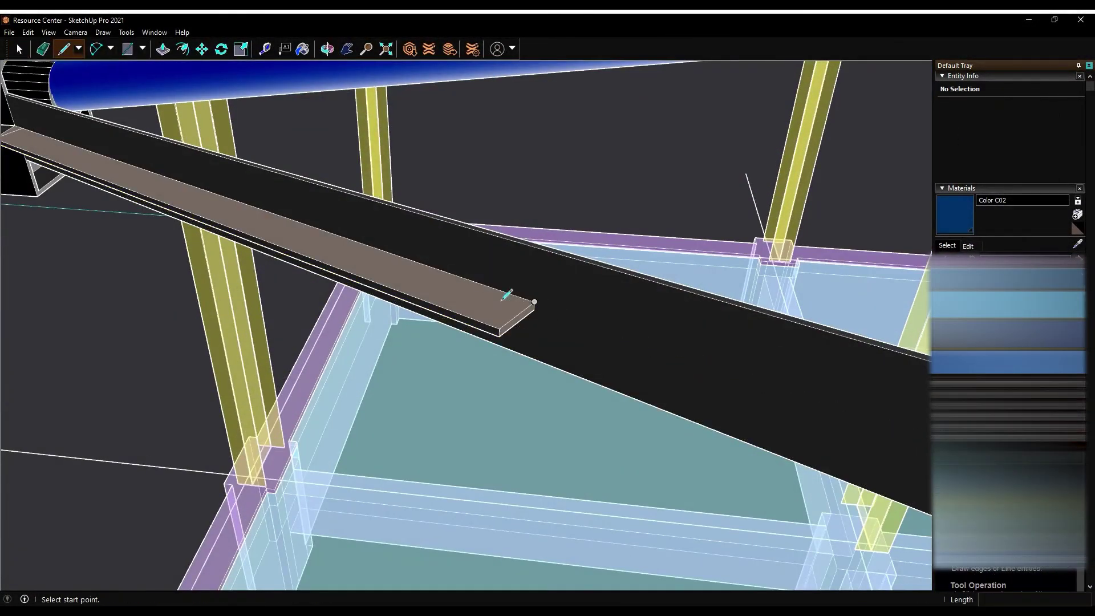
key(p)
key(space)
mouse_move(518, 321)
middle_down()
mouse_move(662, 284)
mouse_move(567, 233)
mouse_move(606, 178)
mouse_move(758, 254)
middle_up()
key(m)
Draw lines along the strap edges at the other bracket's end plate
key(l)
scroll(372, 181, up, 3)
click(508, 233)
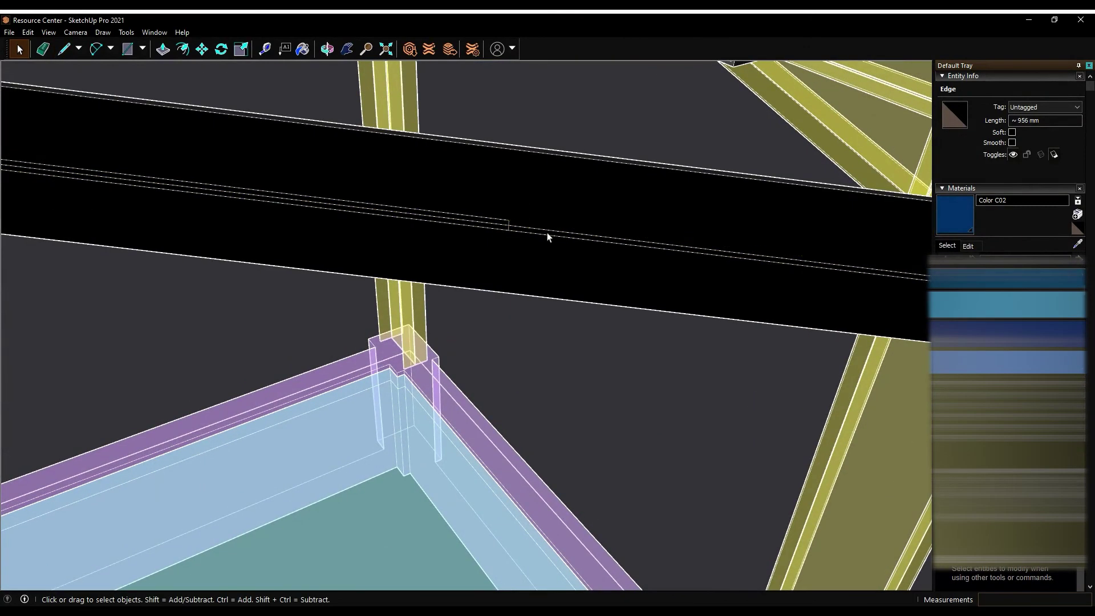
scroll(354, 100, up, 5)
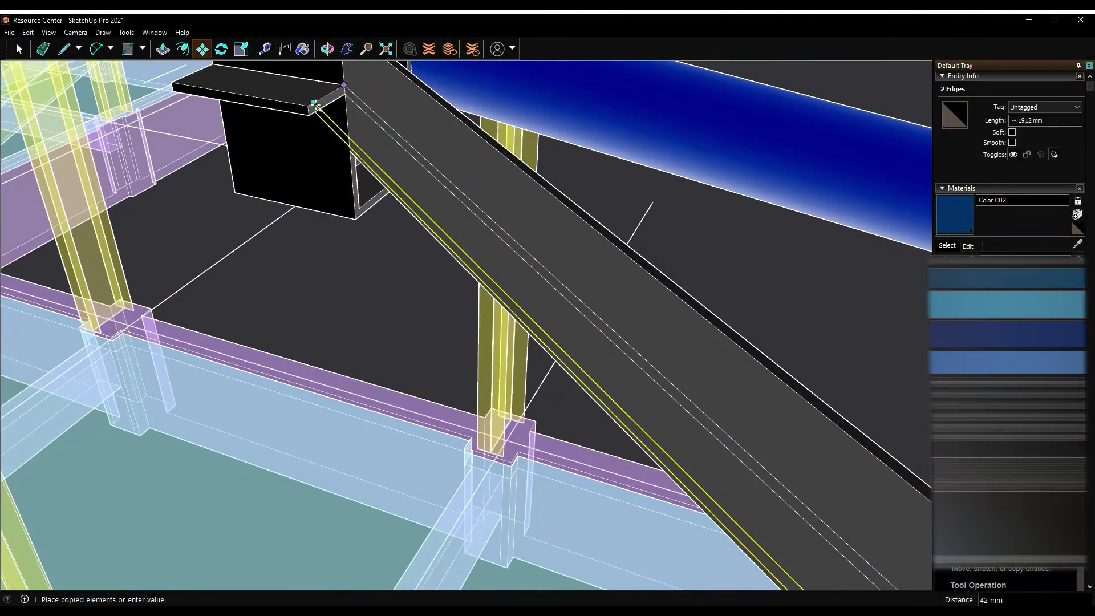
scroll(315, 104, down, 3)
mouse_move(660, 403)
middle_down()
mouse_move(250, 351)
mouse_move(518, 415)
mouse_move(477, 455)
middle_up()
mouse_move(551, 374)
middle_down()
mouse_move(584, 309)
mouse_move(464, 337)
mouse_move(5, 49)
middle_up()
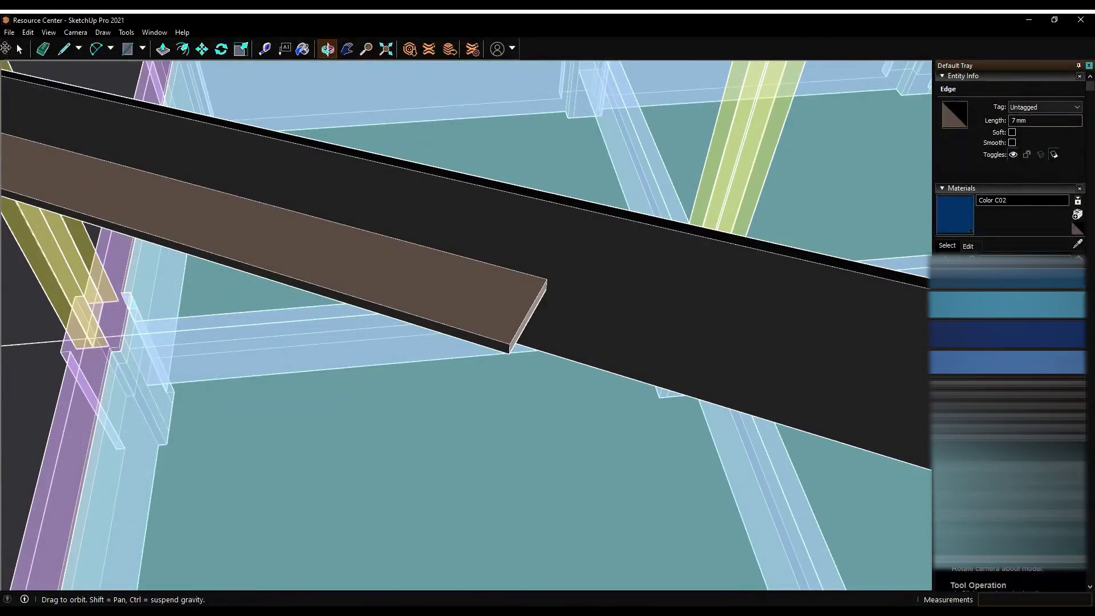
mouse_move(370, 80)
middle_down()
mouse_move(597, 166)
mouse_move(421, 268)
mouse_move(336, 274)
mouse_move(621, 256)
middle_up()
middle_drag(542, 232, 421, 347)
key(l)
click(417, 297)
mouse_move(447, 302)
middle_down()
mouse_move(217, 262)
mouse_move(188, 245)
mouse_move(170, 50)
middle_up()
Draw the offset lines forming the joggled step at the strap's midpoint
key(l)
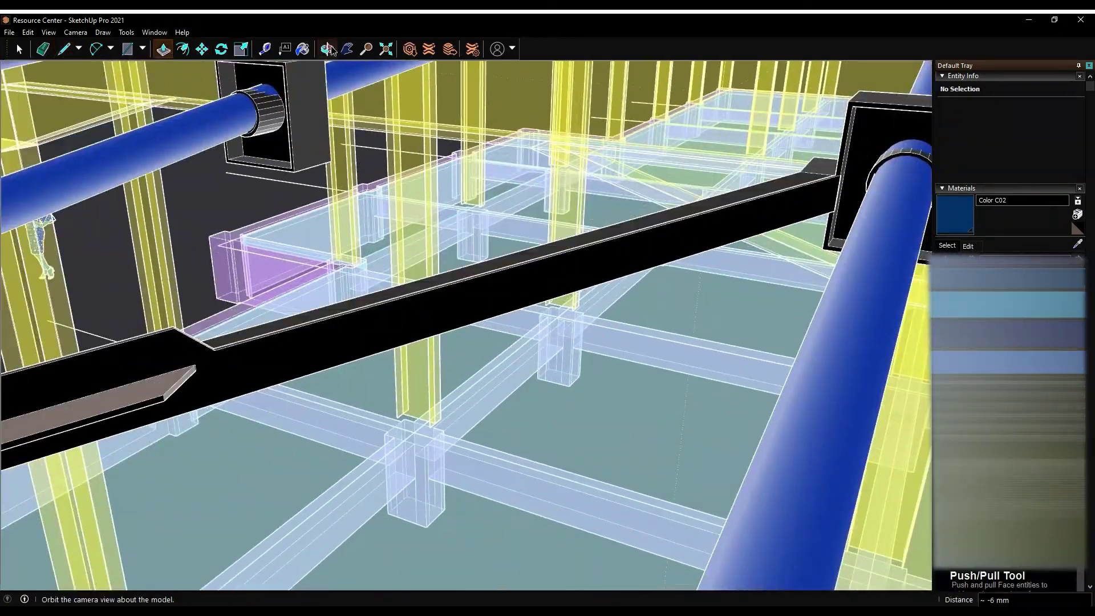
click(329, 50)
drag(399, 285, 410, 422)
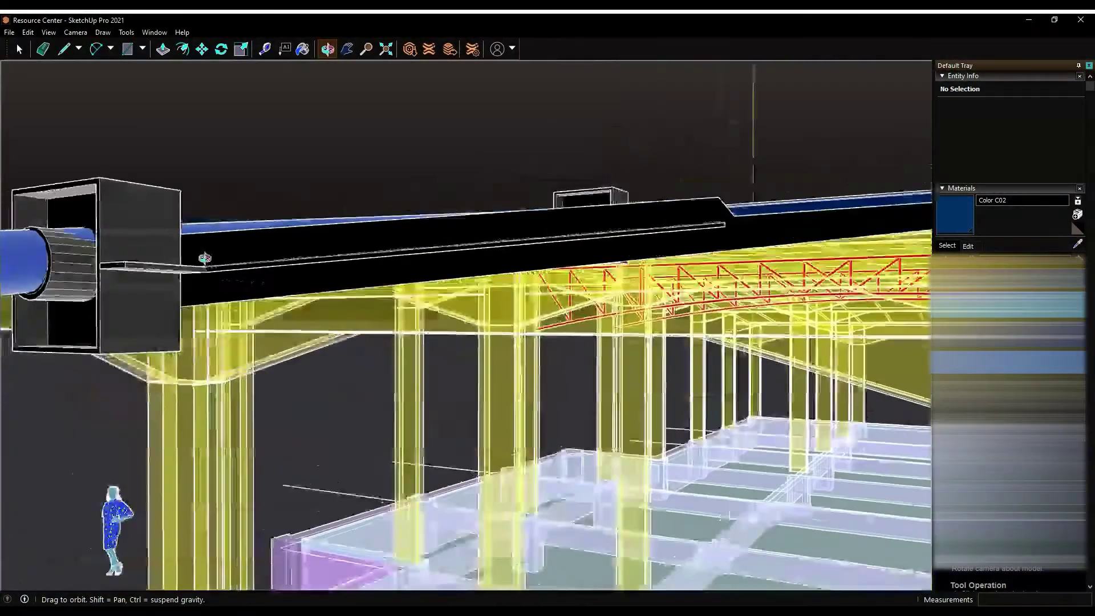
drag(411, 422, 784, 150)
key(space)
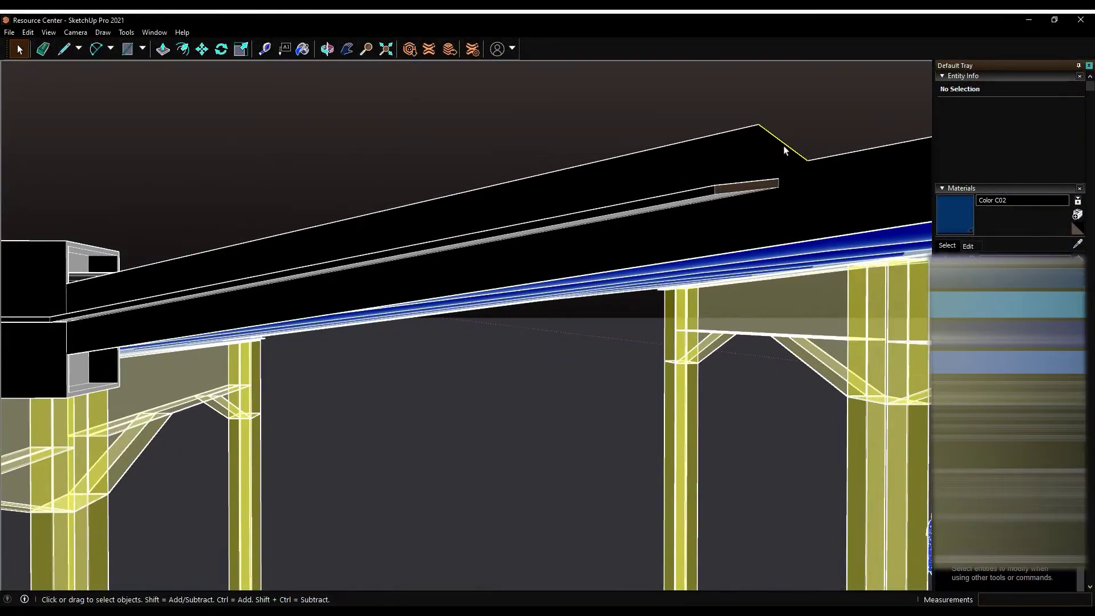
scroll(73, 324, up, 3)
scroll(639, 272, down, 3)
middle_drag(648, 274, 732, 285)
key(l)
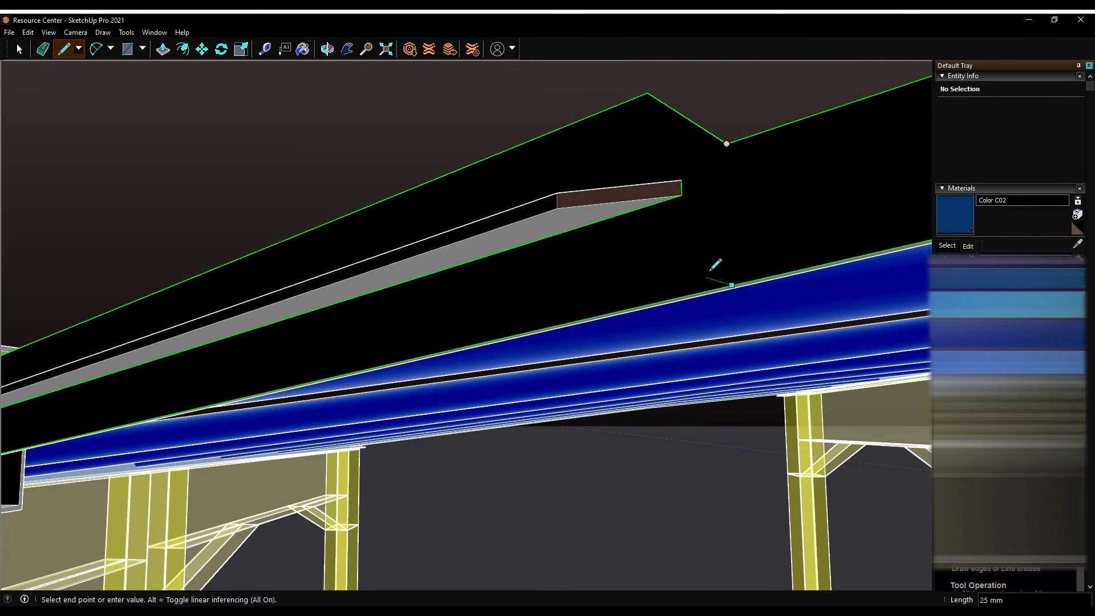
middle_drag(655, 235, 38, 377)
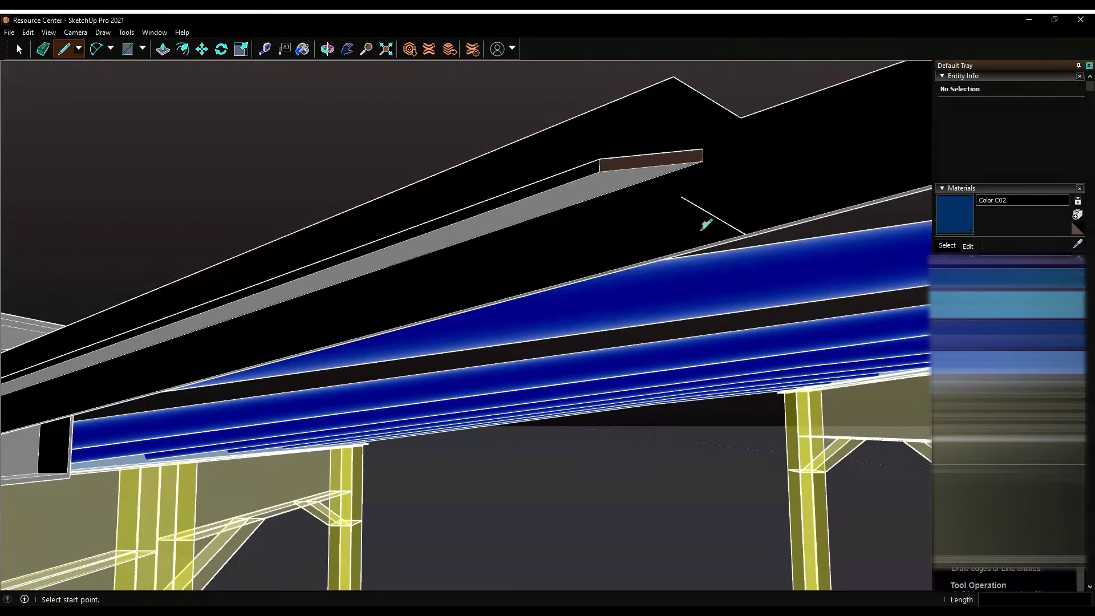
key(o)
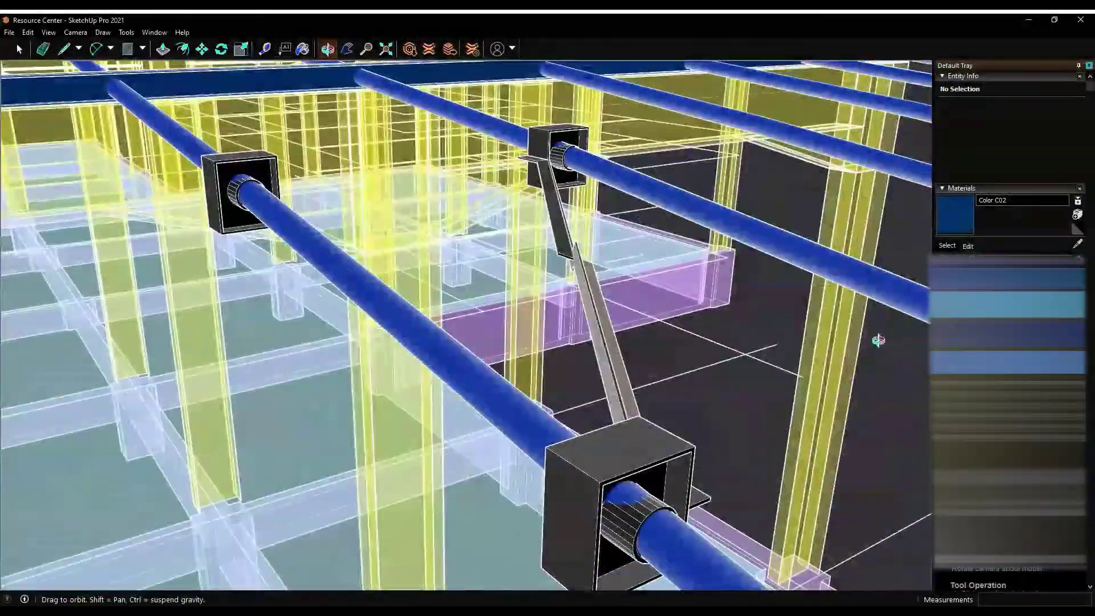
mouse_move(908, 421)
mouse_down()
mouse_move(212, 288)
mouse_move(43, 52)
mouse_up()
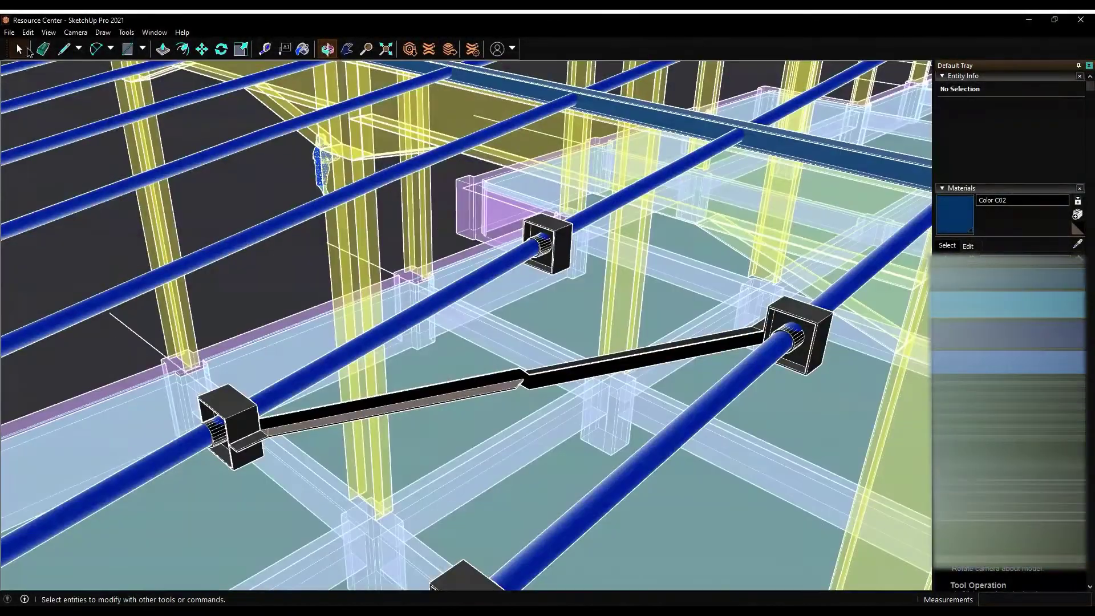
Place the second strap brace and group the X brace and its box brackets into one component
click(618, 341)
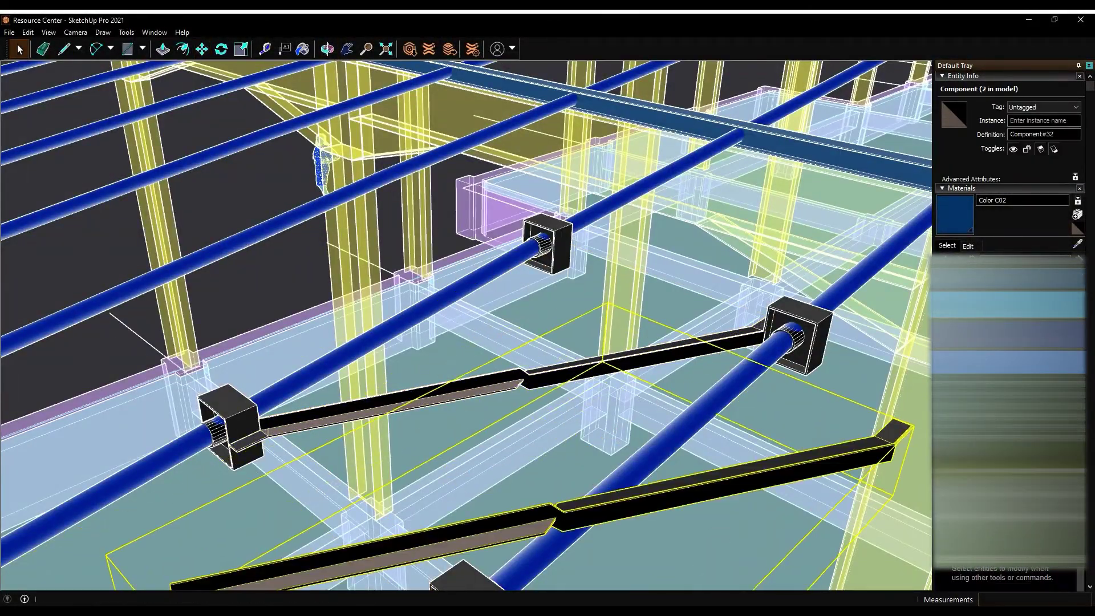
key(m)
scroll(526, 166, up, 5)
scroll(525, 166, up, 3)
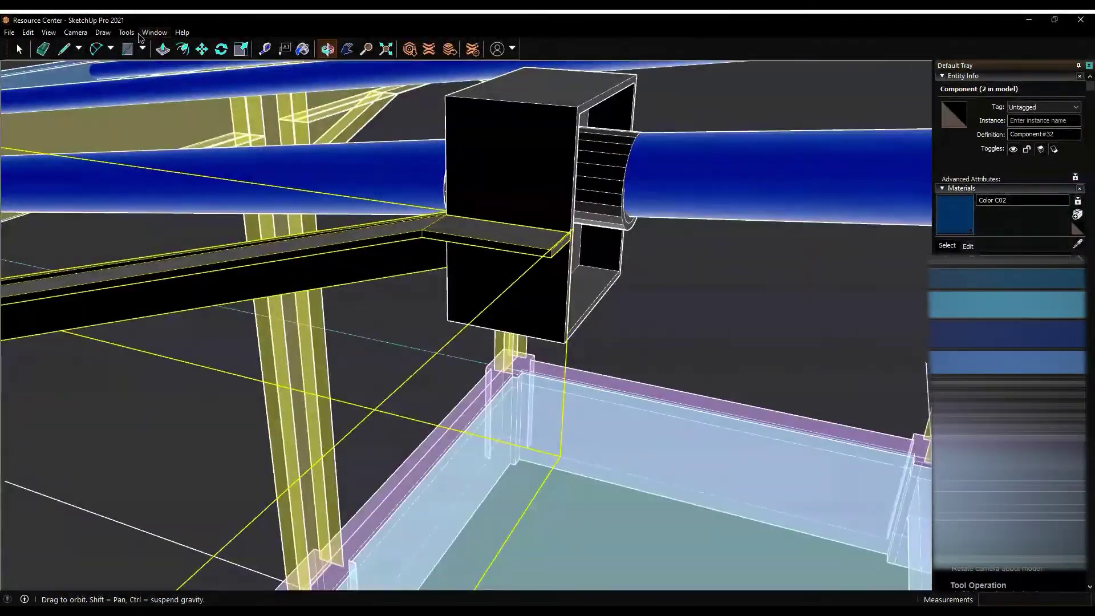
scroll(533, 166, down, 5)
mouse_move(489, 134)
middle_down()
mouse_move(756, 310)
mouse_move(655, 399)
middle_up()
scroll(755, 310, down, 5)
key(space)
scroll(656, 399, up, 3)
shift+click(654, 473)
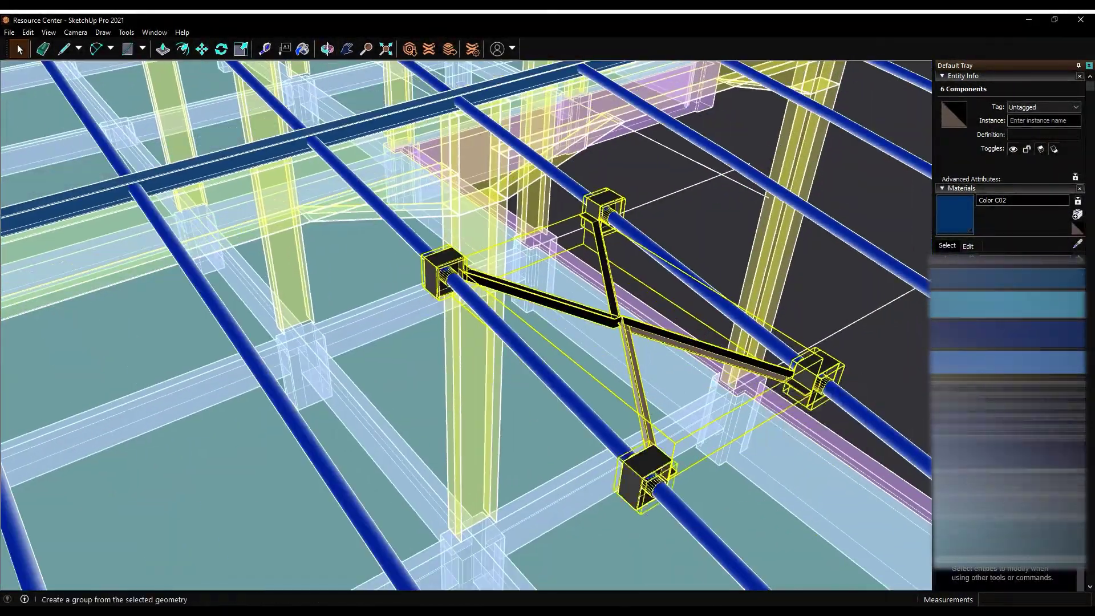
key(g)
Copy the X brace one bay along the purlins and array it with 3x
middle_drag(513, 342, 478, 387)
scroll(479, 387, down, 5)
scroll(479, 387, up, 5)
key(m)
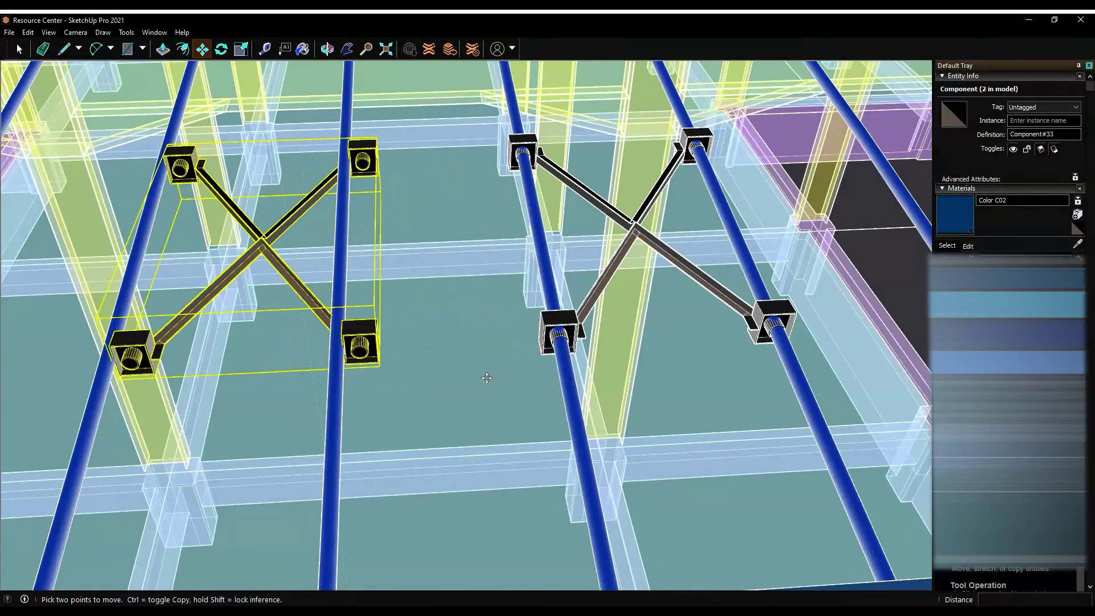
scroll(477, 380, down, 5)
middle_drag(477, 380, 470, 399)
scroll(470, 408, up, 3)
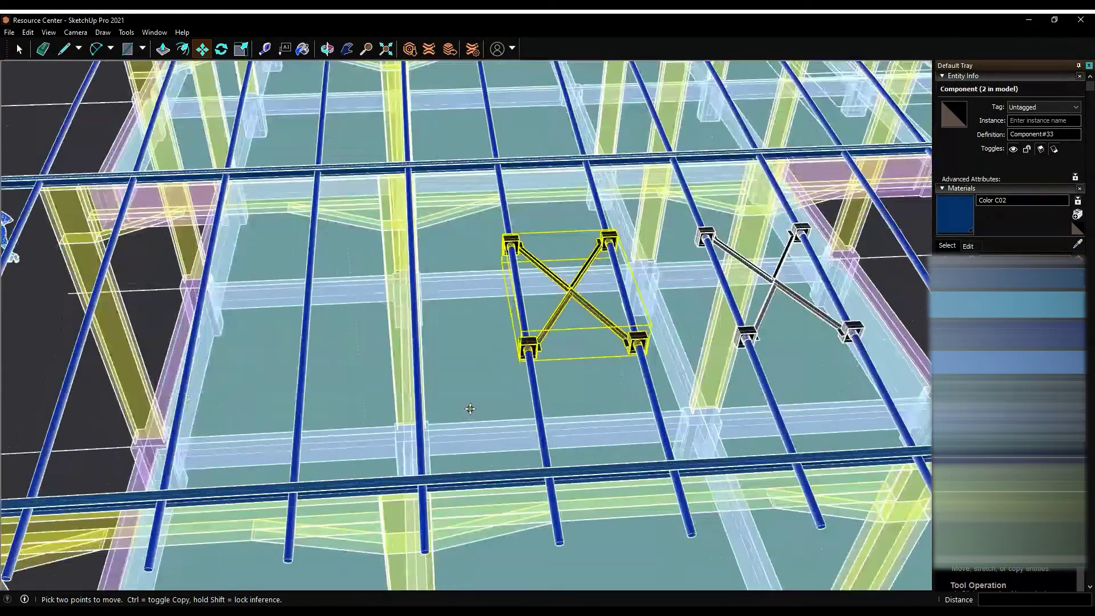
key(m)
scroll(495, 204, up, 5)
click(721, 319)
key(ctrl)
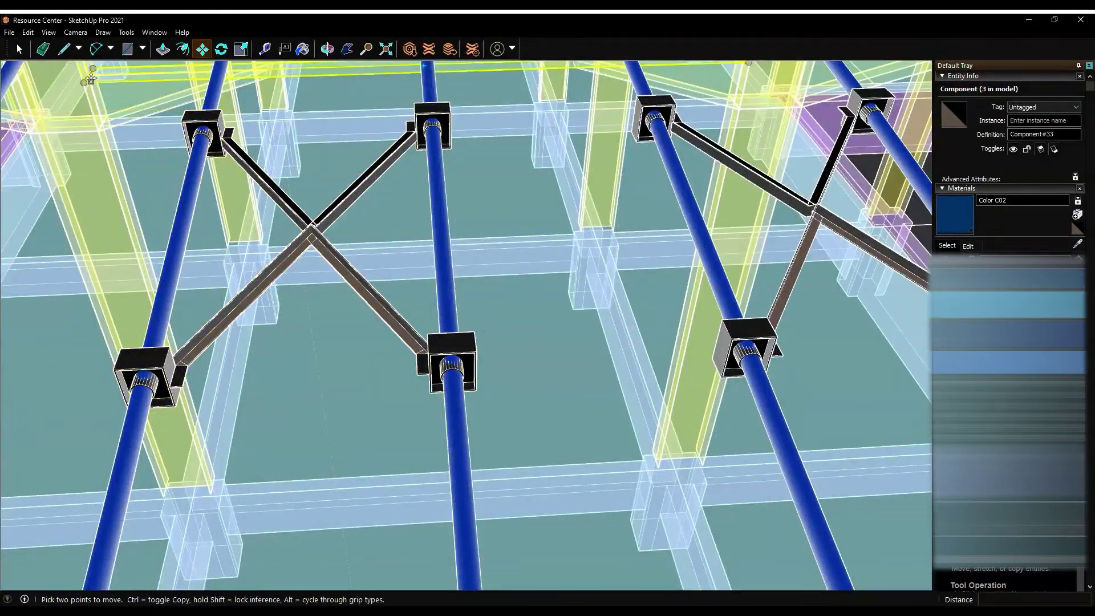
click(719, 317)
scroll(718, 317, down, 5)
text(3x)
key(Return)
Copy the X brace again, placing another copy in the next purlin bay
middle_drag(320, 274, 271, 293)
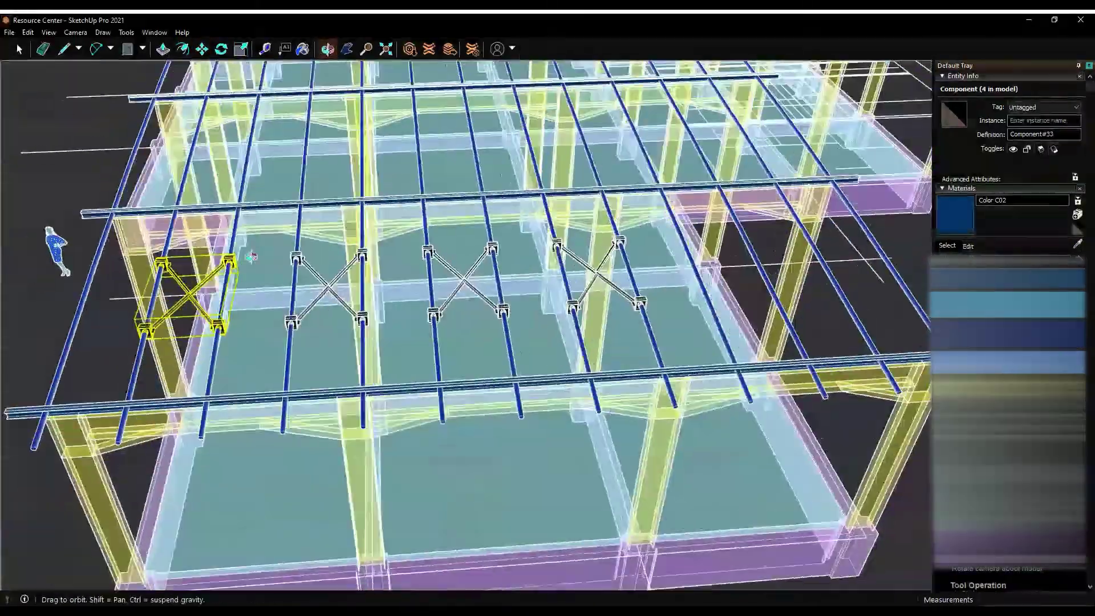
scroll(271, 293, up, 3)
click(271, 292)
key(ctrl)
scroll(638, 296, up, 5)
scroll(304, 265, down, 5)
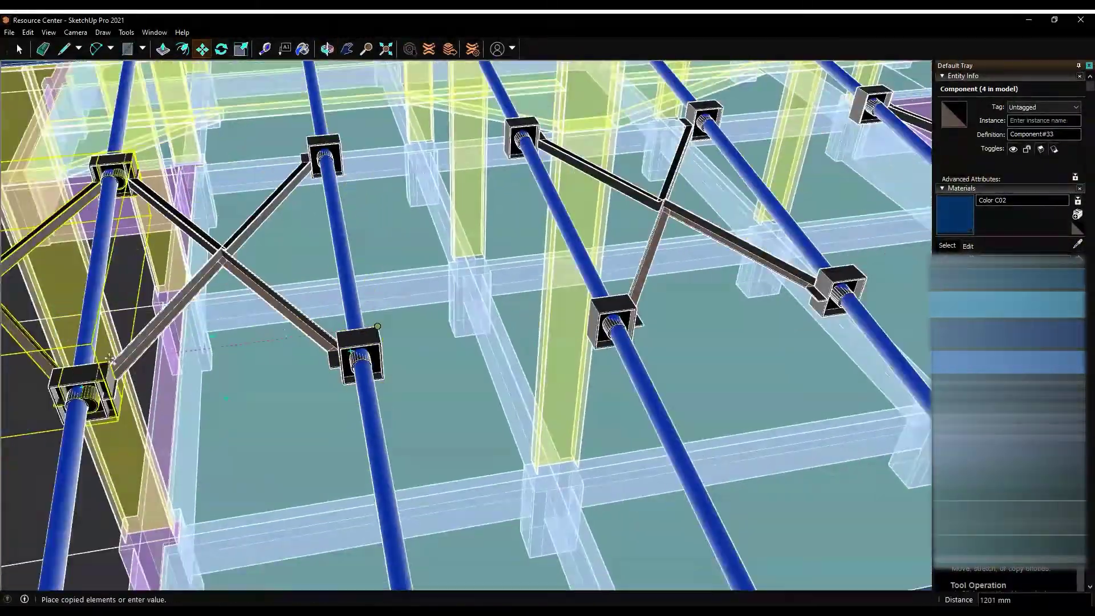
scroll(304, 265, down, 5)
middle_drag(304, 265, 572, 273)
scroll(572, 273, up, 3)
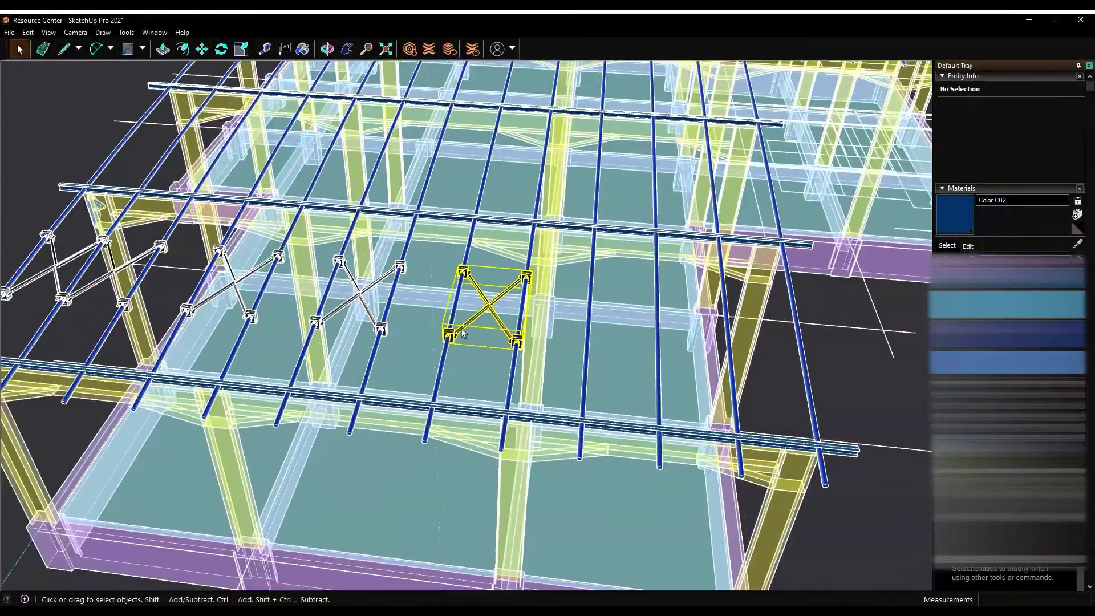
key(m)
click(463, 333)
key(ctrl)
scroll(285, 329, up, 5)
scroll(285, 330, down, 3)
click(285, 330)
Draw lines between two neighbouring box brackets to close a tie plate face
mouse_move(285, 330)
middle_down()
mouse_move(790, 390)
mouse_move(500, 412)
mouse_move(346, 438)
middle_up()
scroll(790, 390, up, 3)
scroll(790, 389, down, 5)
scroll(500, 411, up, 5)
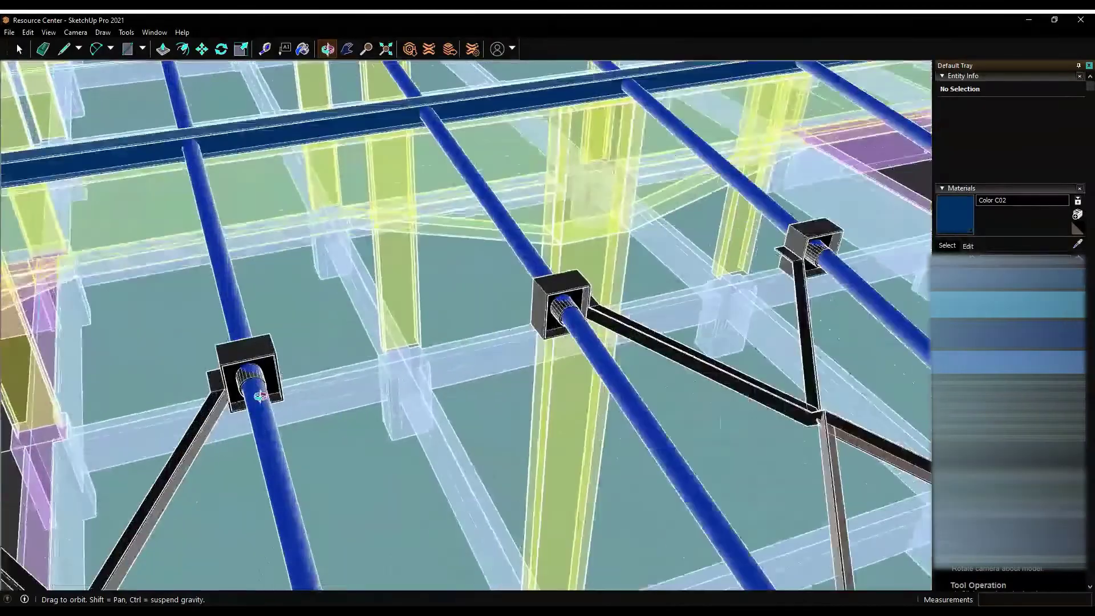
scroll(259, 395, up, 3)
key(l)
click(815, 370)
click(163, 50)
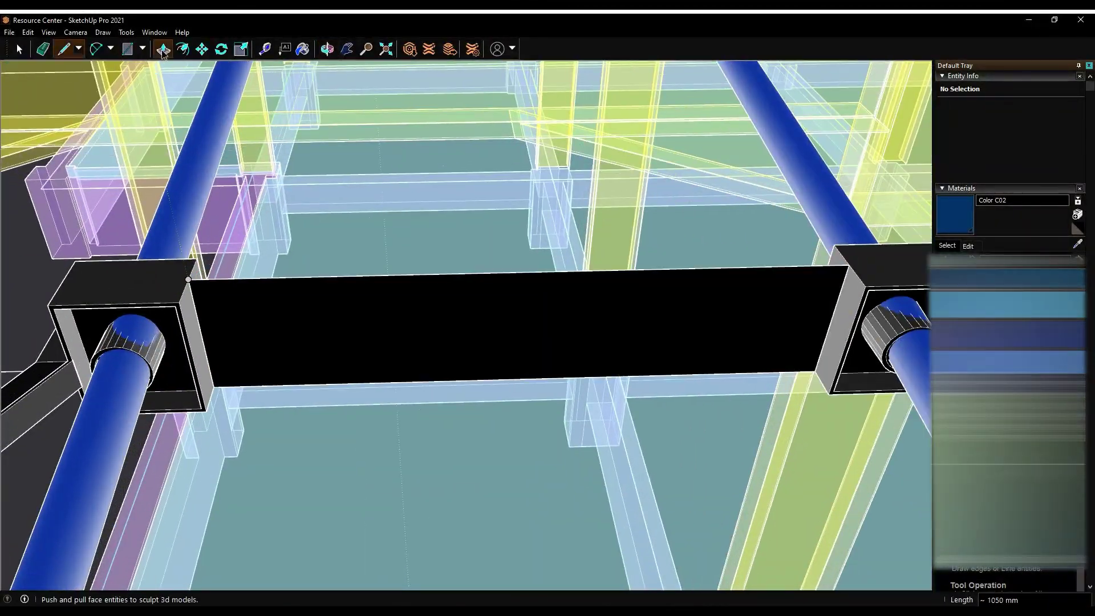
mouse_move(321, 353)
middle_down()
mouse_move(359, 215)
mouse_move(230, 243)
middle_up()
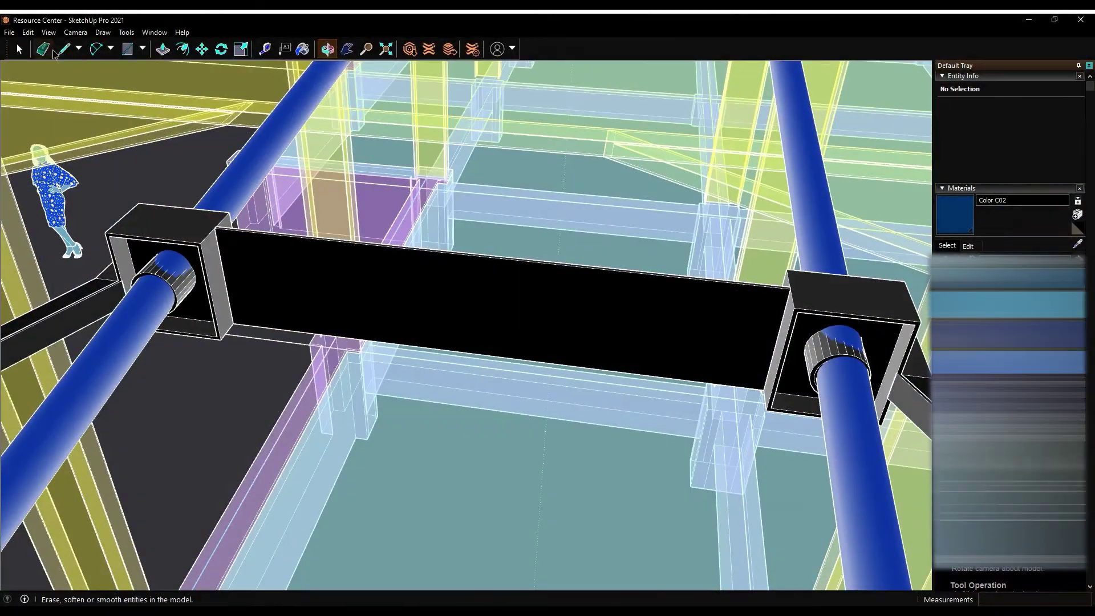
Split the plate with a centre line and Push/Pull it into a thick black tie plate
click(64, 48)
click(765, 406)
scroll(778, 533, up, 5)
scroll(779, 533, down, 5)
key(space)
key(p)
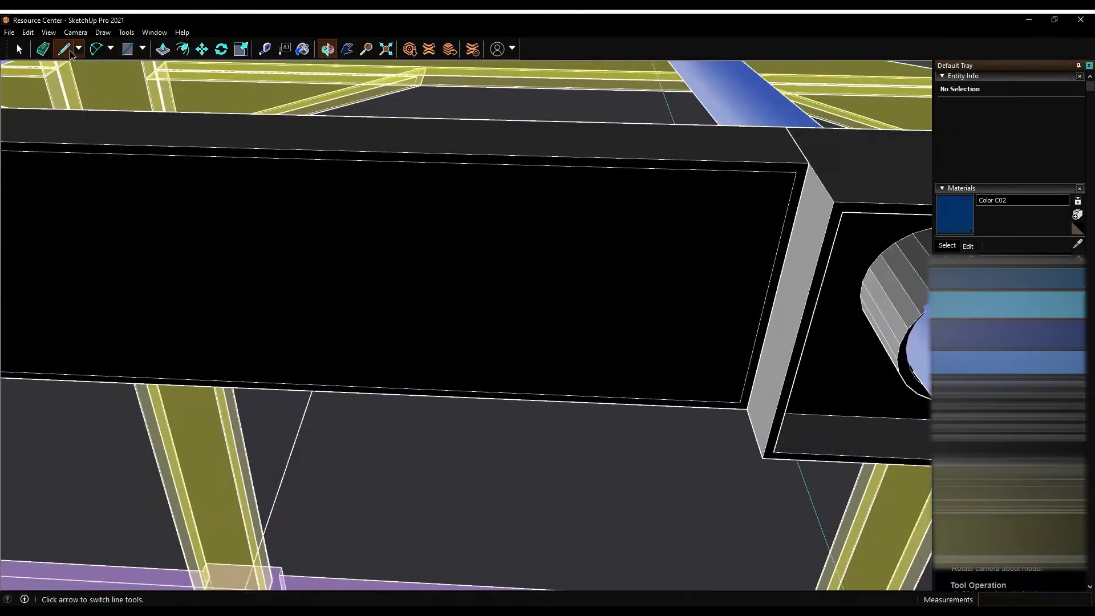
click(747, 436)
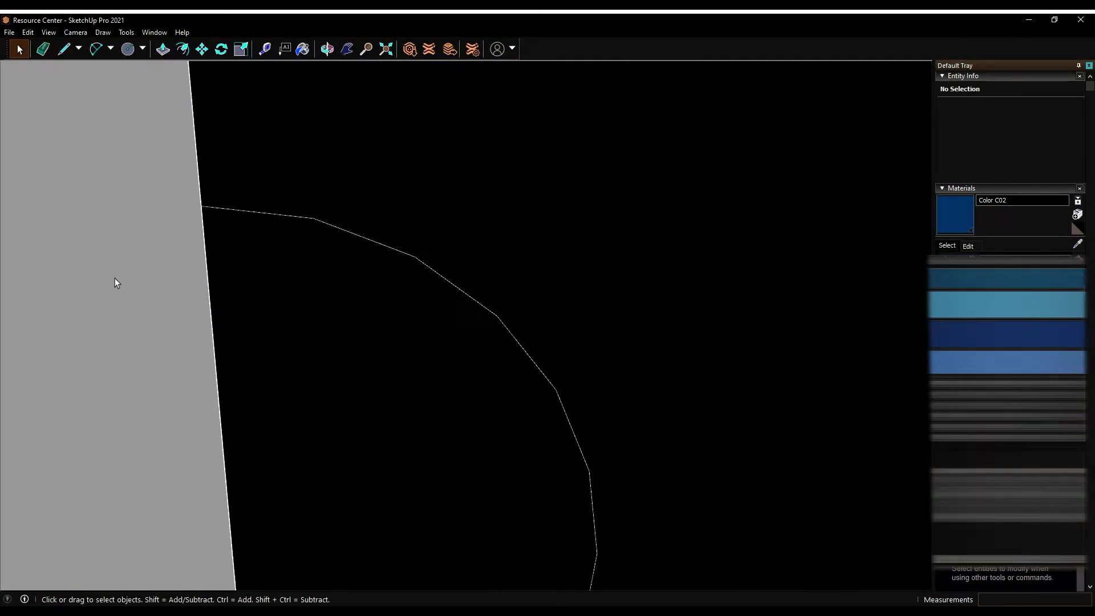
key(space)
Select the slot arc on the tie plate and review the pink brace assembly from a wider view
click(328, 51)
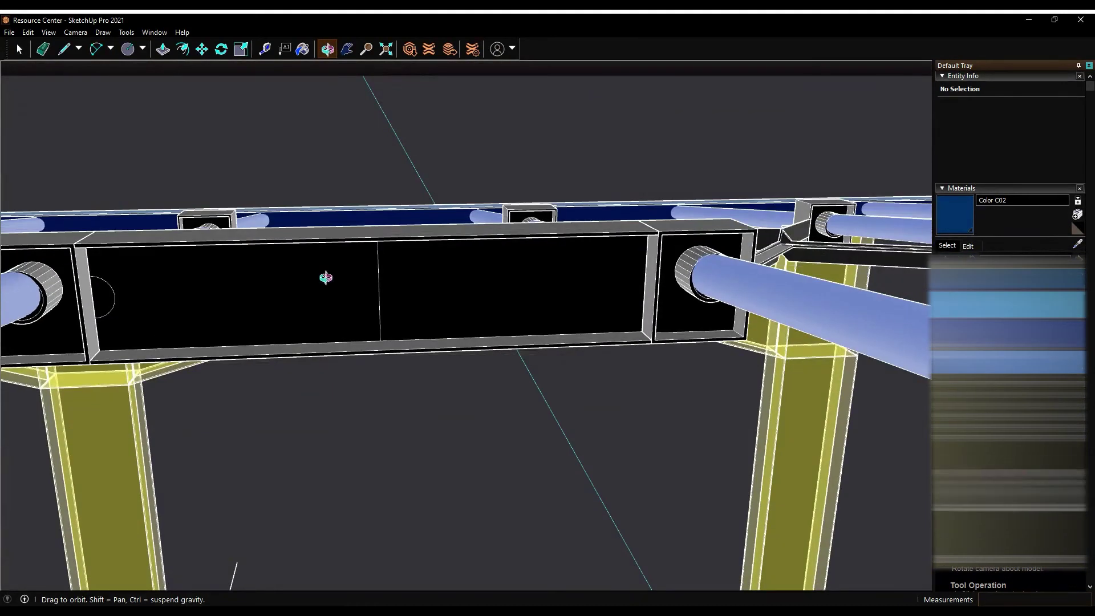
drag(325, 277, 296, 274)
key(space)
click(100, 299)
click(182, 32)
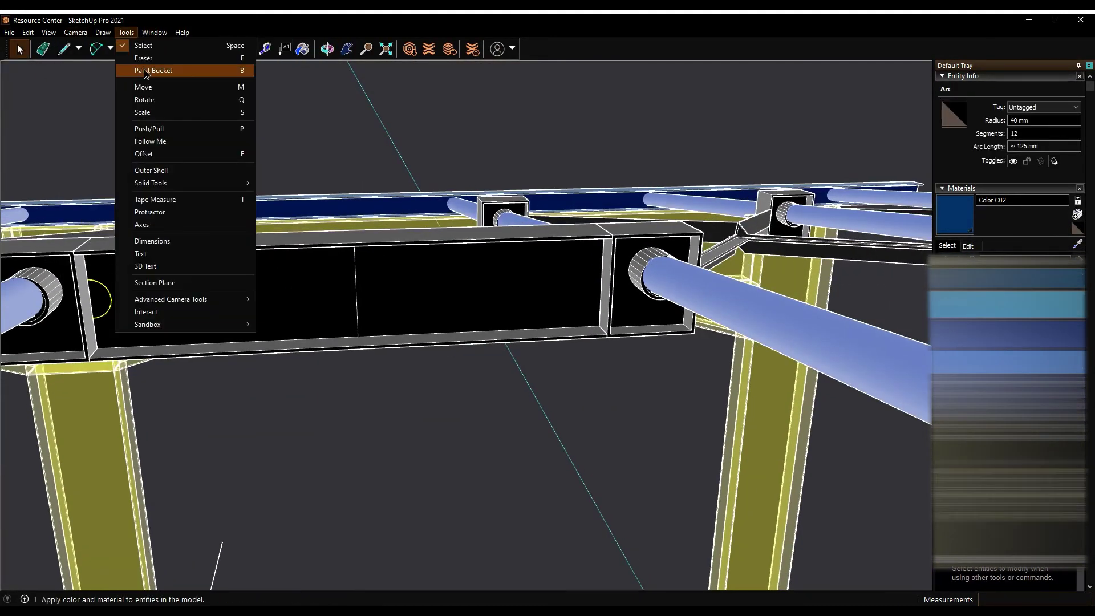
key(Escape)
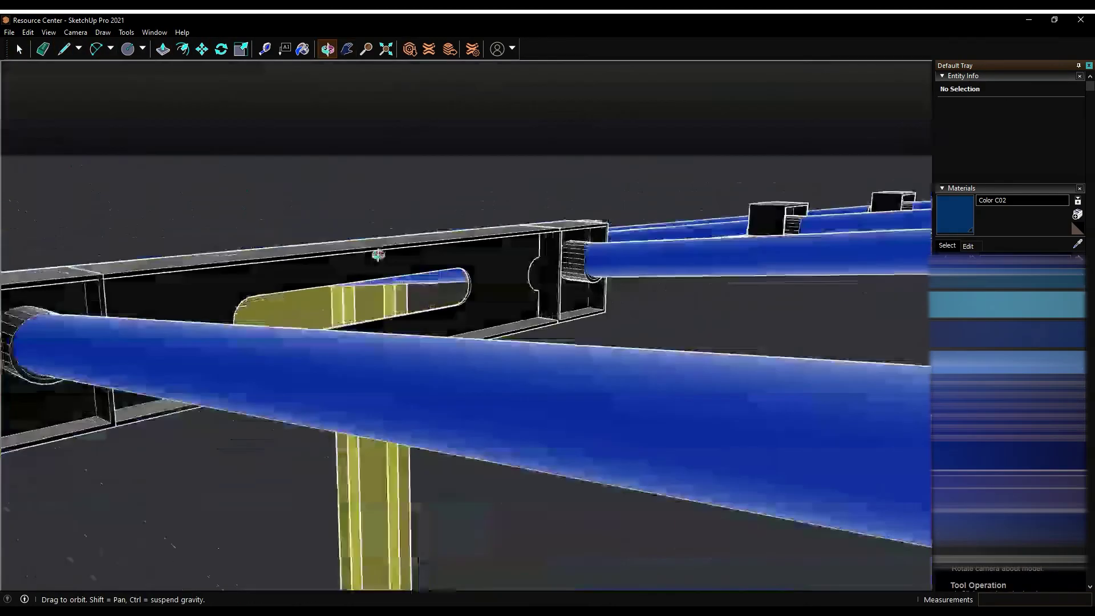
middle_drag(165, 69, 113, 74)
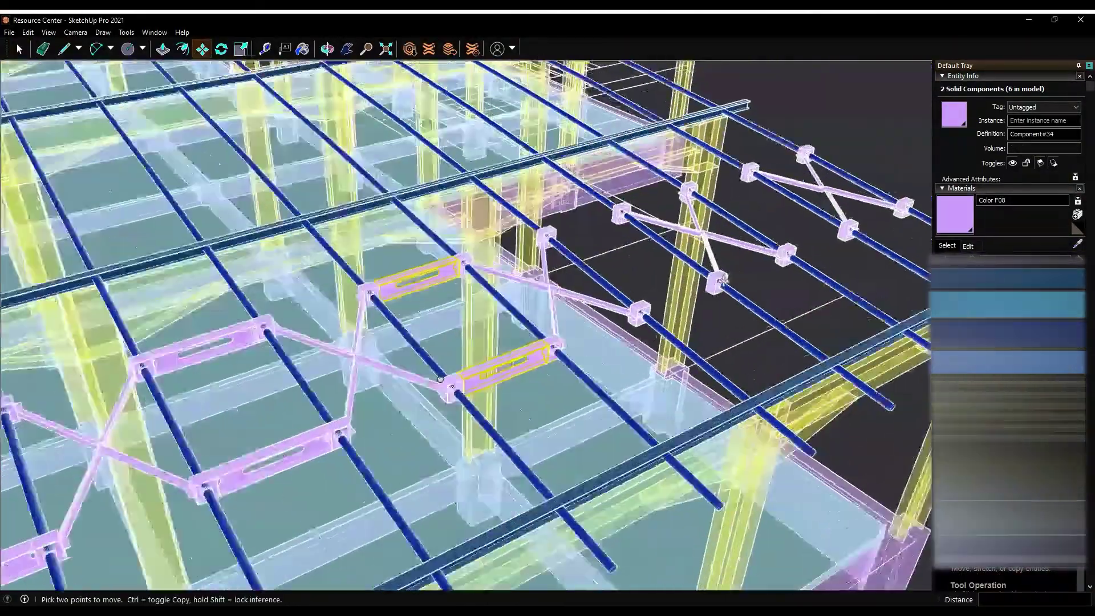
Copy the tie plates onto the next brace and copy the braced strip to another roof bay
key(ctrl)
click(466, 429)
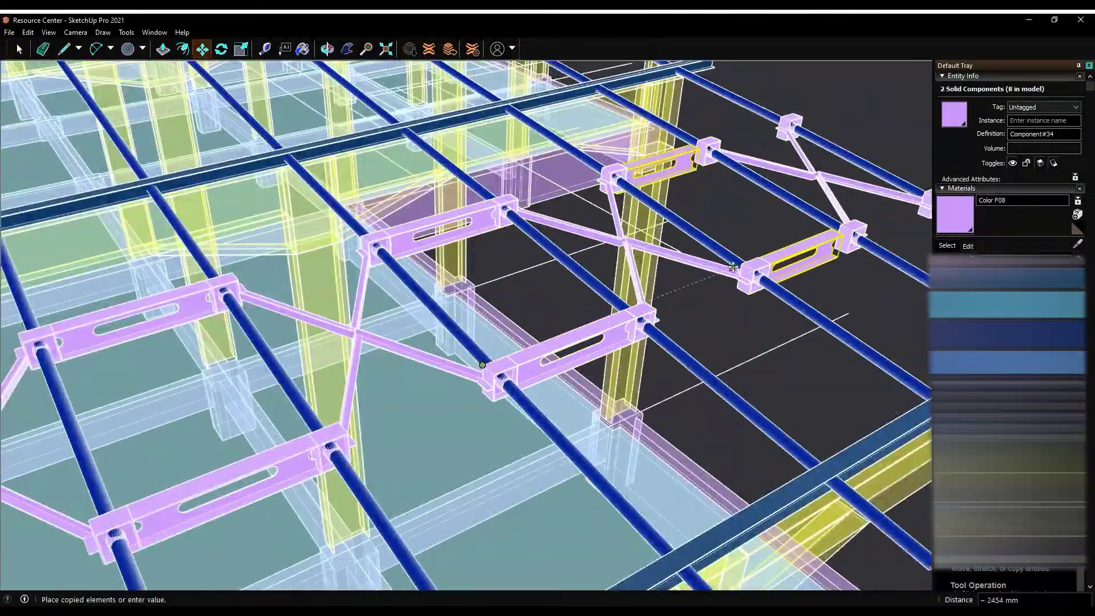
middle_drag(733, 267, 162, 183)
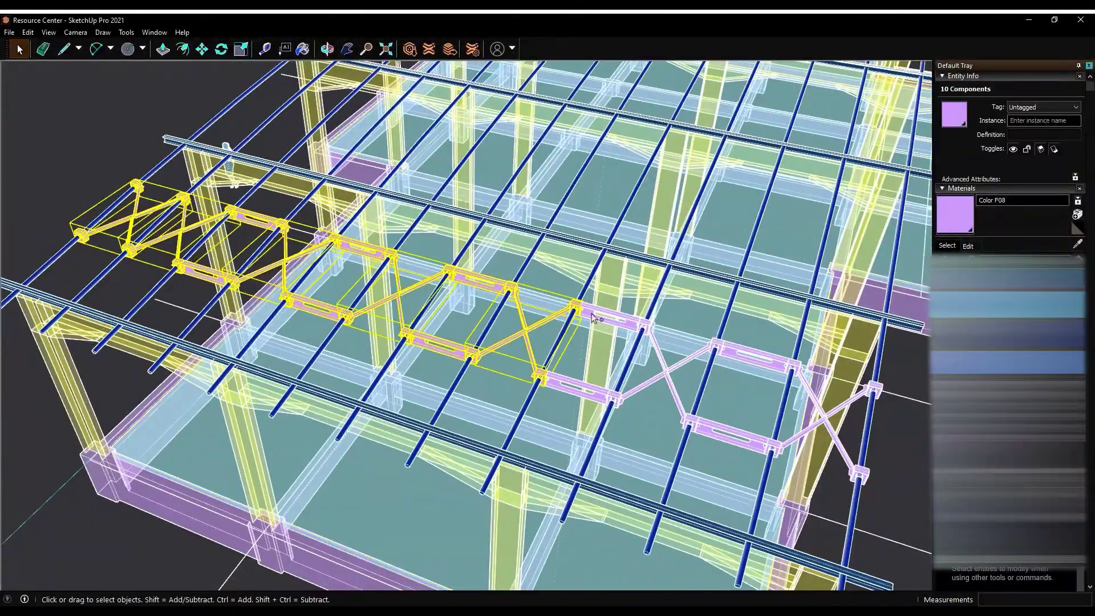
key(m)
key(ctrl)
click(304, 97)
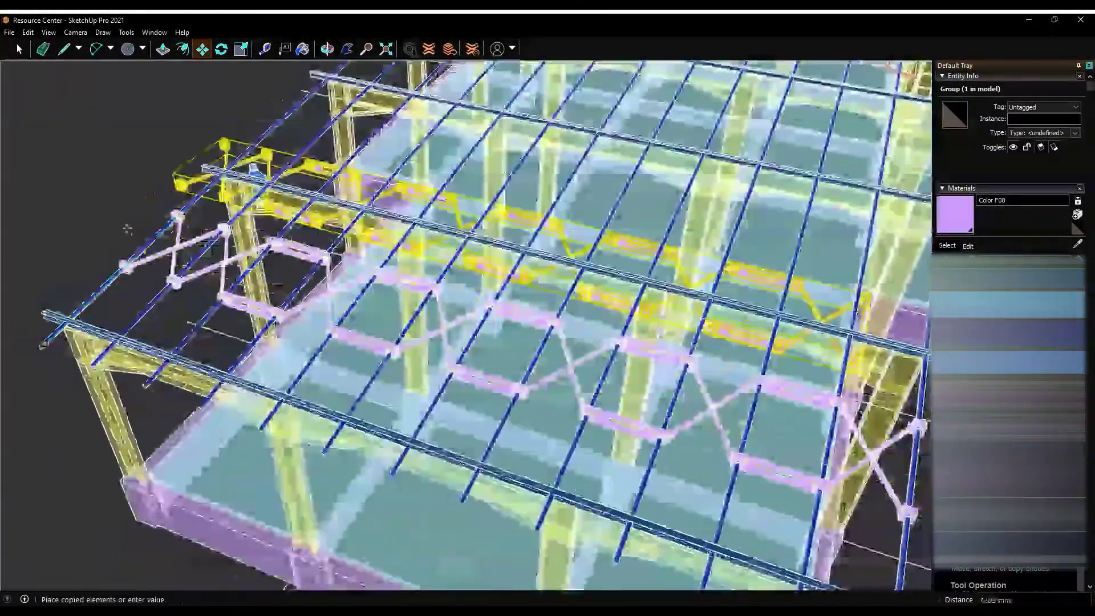
scroll(214, 283, up, 5)
scroll(217, 291, down, 5)
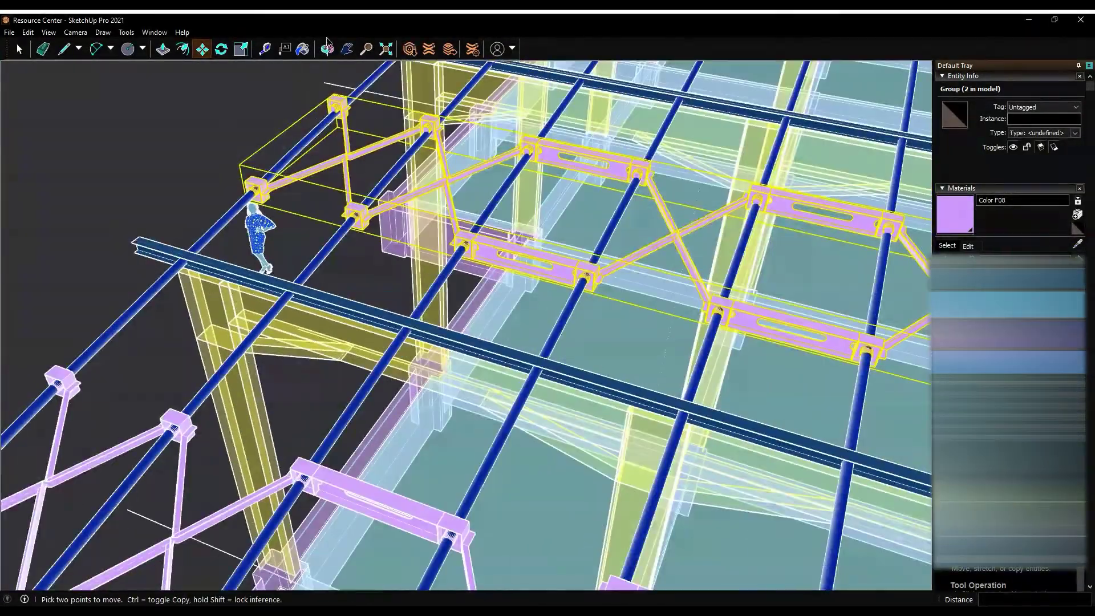
middle_drag(218, 291, 493, 412)
Rotate the copied strip about the pink bracket
key(q)
click(245, 235)
middle_drag(245, 236, 12, 189)
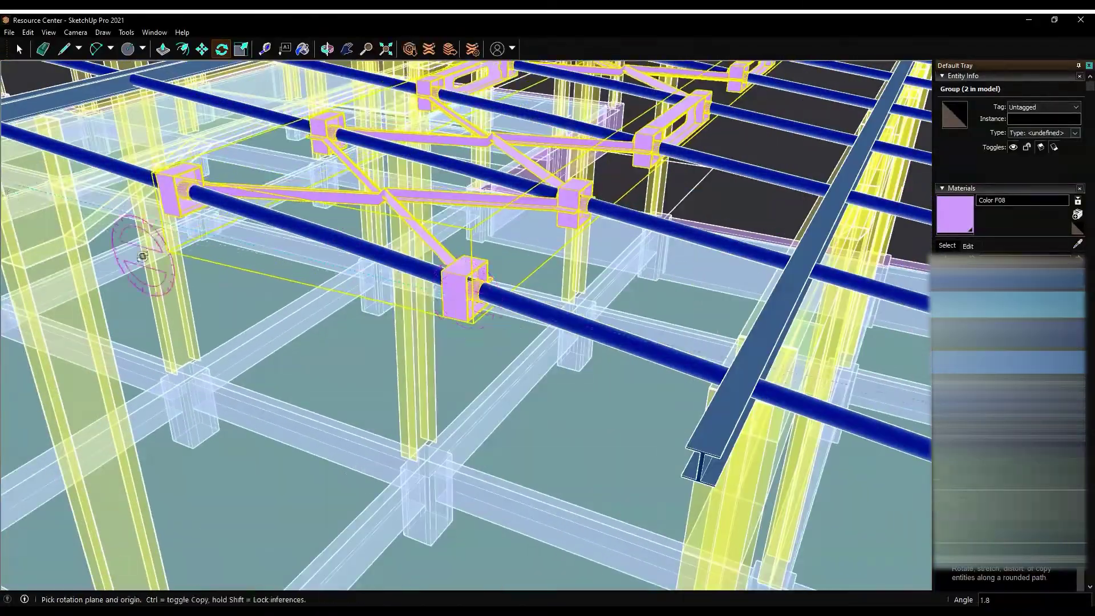
scroll(142, 256, down, 5)
mouse_move(142, 256)
middle_down()
mouse_move(392, 306)
mouse_move(255, 358)
middle_up()
scroll(255, 358, up, 3)
Reposition the copied strip by the dark blue beam and rotate it to follow the purlins
key(m)
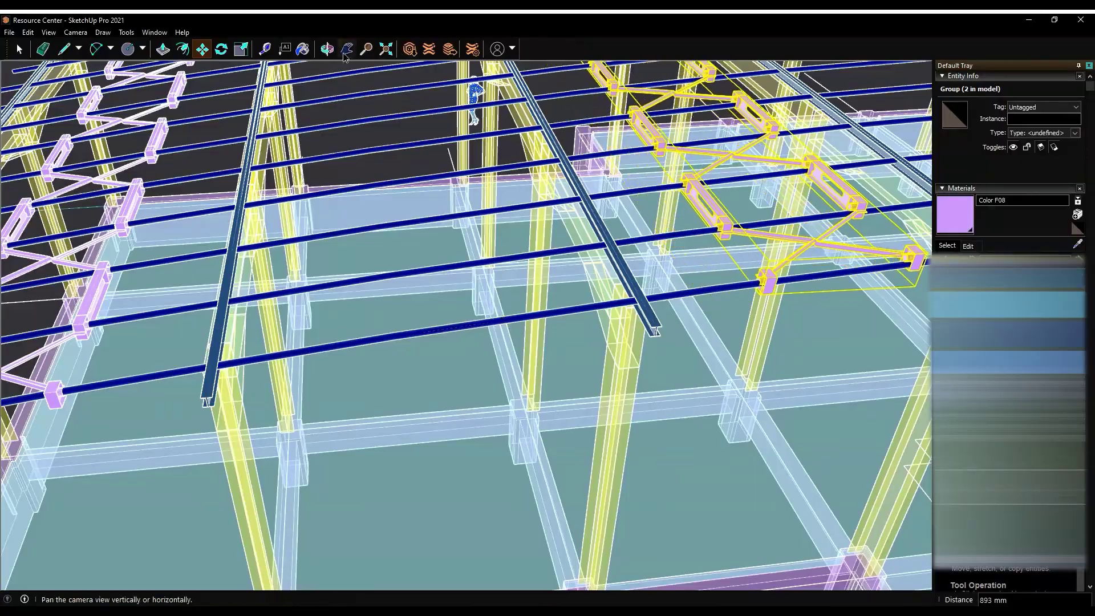
scroll(647, 318, up, 5)
scroll(648, 317, down, 5)
middle_drag(647, 318, 542, 464)
scroll(673, 359, up, 4)
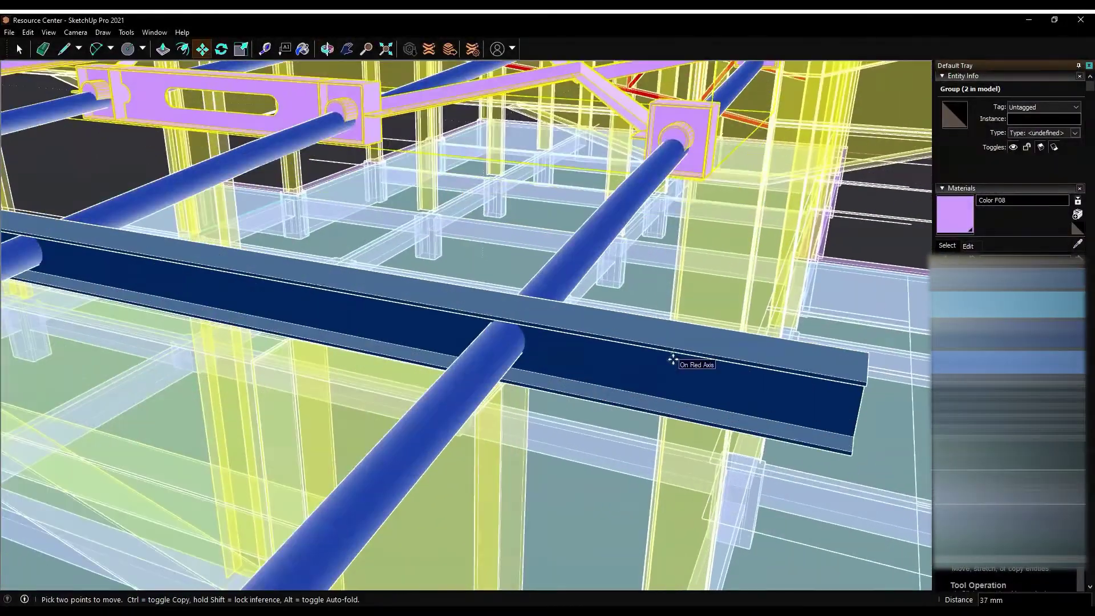
scroll(660, 341, down, 5)
middle_drag(660, 341, 551, 249)
key(q)
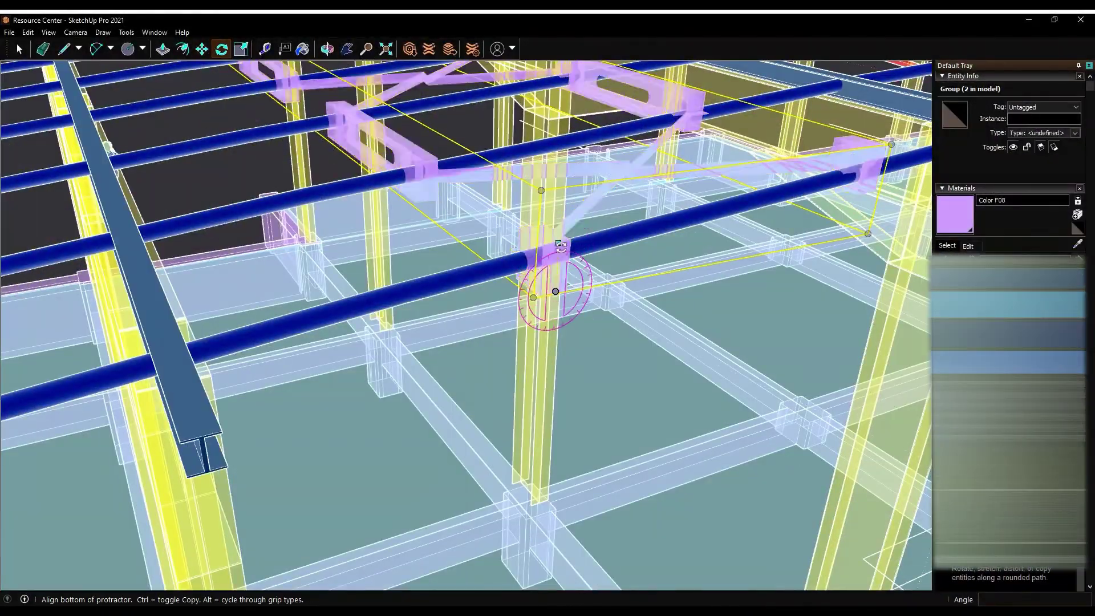
middle_drag(555, 292, 351, 345)
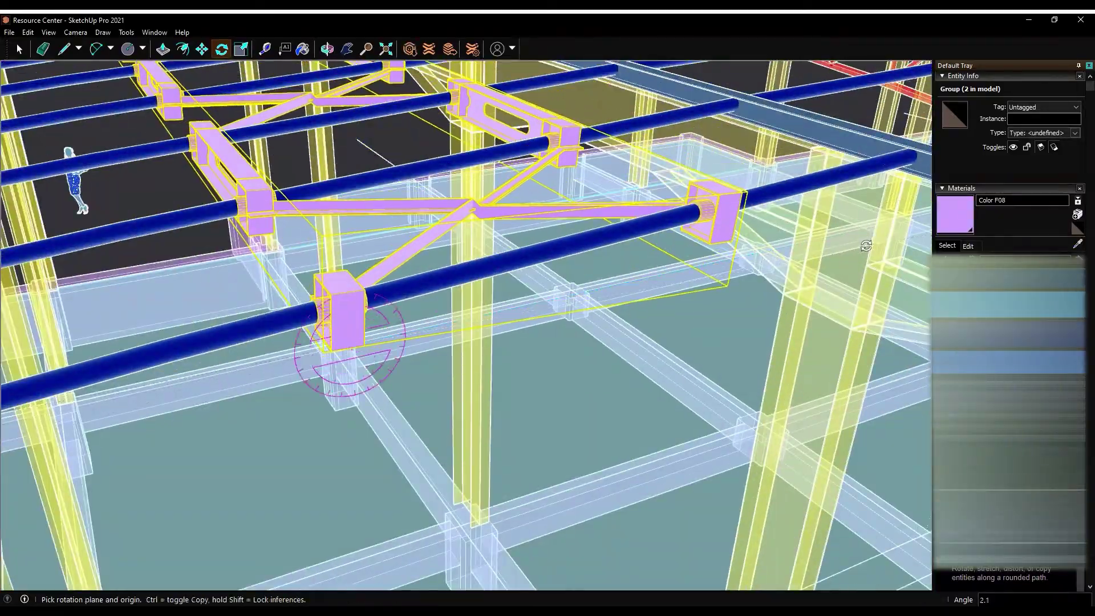
key(o)
scroll(865, 245, down, 10)
drag(865, 245, 656, 245)
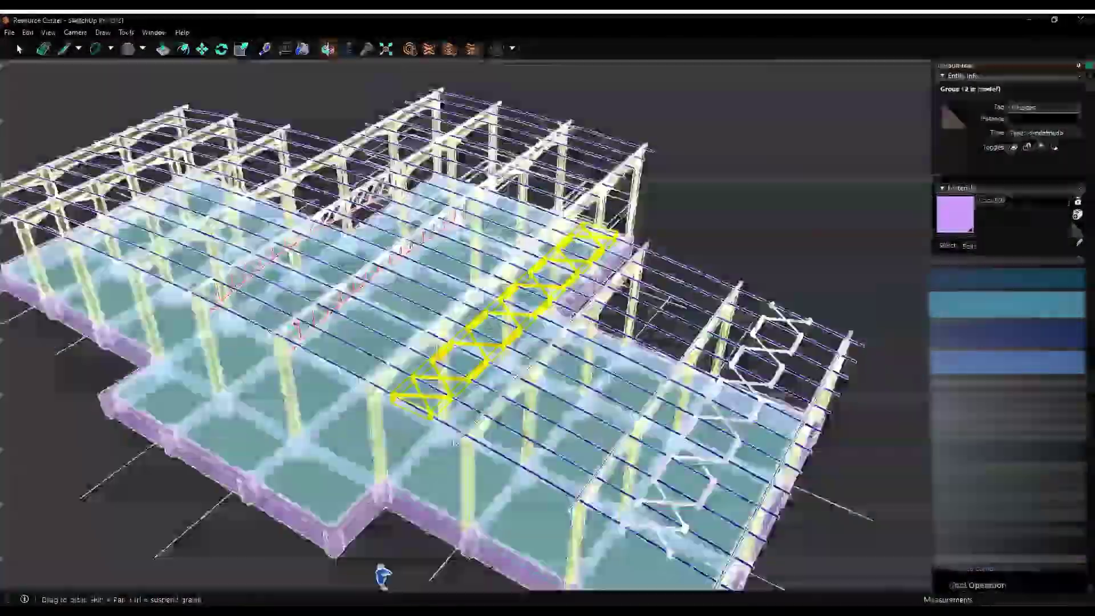
Zoom in over the roof and select the purple purlin brackets
scroll(454, 441, up, 3)
drag(455, 442, 381, 329)
scroll(381, 329, up, 5)
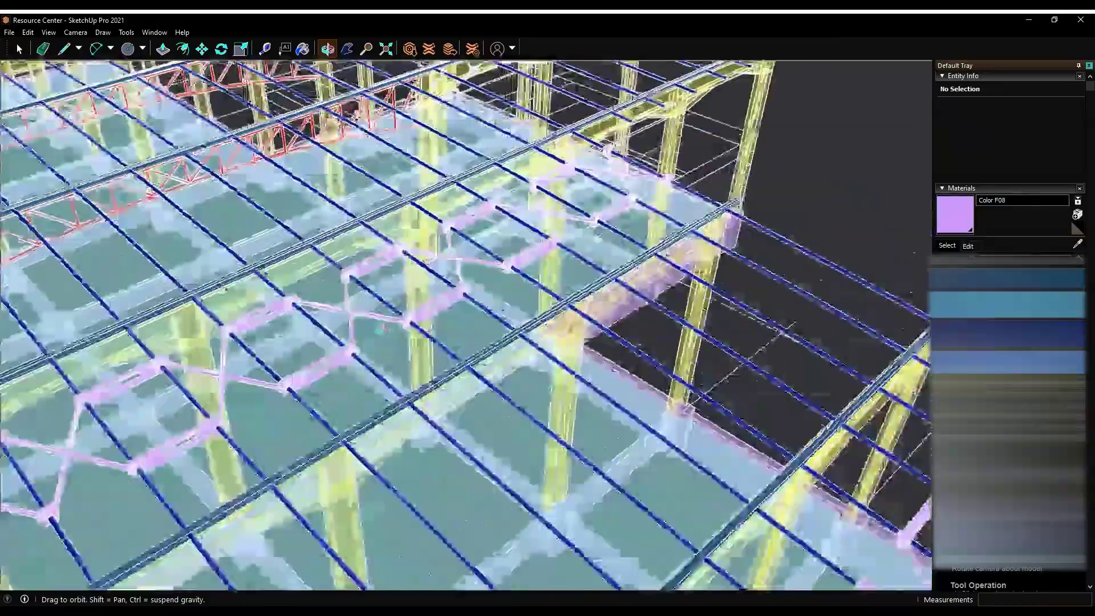
scroll(381, 329, down, 5)
scroll(625, 318, up, 3)
scroll(626, 318, up, 2)
scroll(626, 319, up, 2)
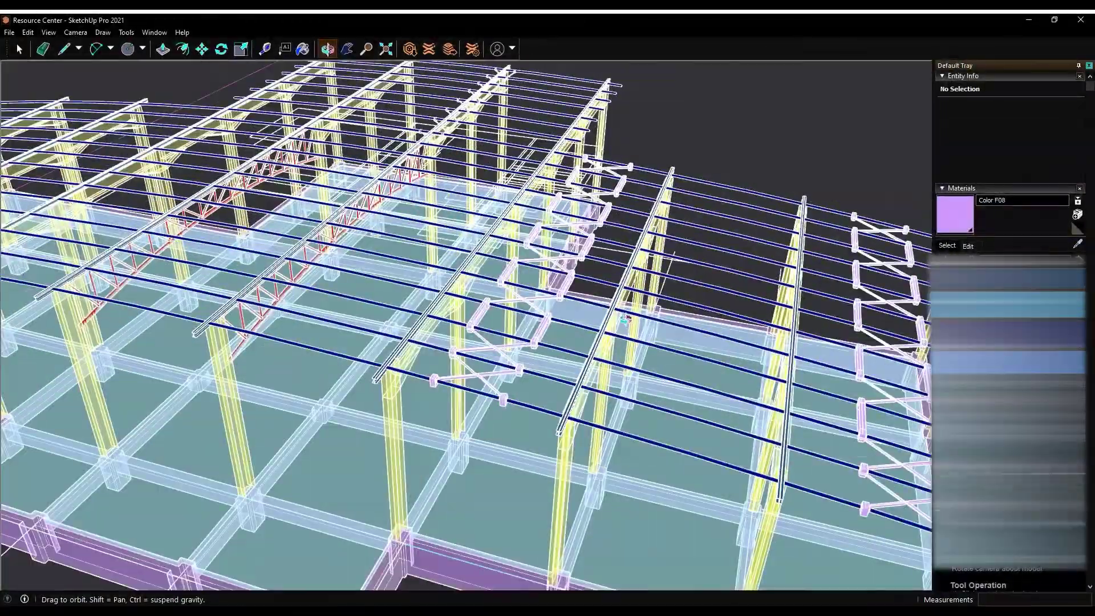
mouse_move(626, 318)
mouse_down()
mouse_move(911, 439)
mouse_move(358, 166)
mouse_move(605, 388)
mouse_up()
scroll(912, 439, up, 5)
key(space)
ctrl+click(605, 388)
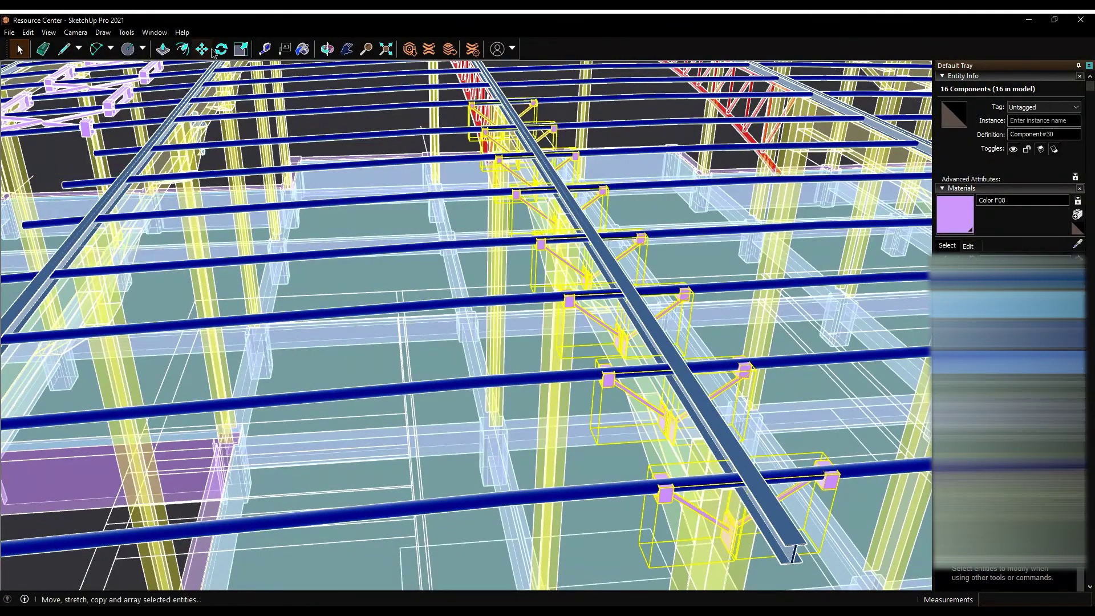
Orbit out to view the whole roof with the brackets selected
scroll(830, 481, up, 3)
scroll(831, 481, up, 3)
key(o)
mouse_move(853, 352)
middle_down()
mouse_move(567, 166)
mouse_move(518, 193)
mouse_move(232, 178)
middle_up()
scroll(567, 166, down, 5)
Select a row of purlin brackets to copy with Move
key(m)
key(o)
key(m)
scroll(342, 160, up, 3)
scroll(371, 150, up, 2)
scroll(364, 197, down, 5)
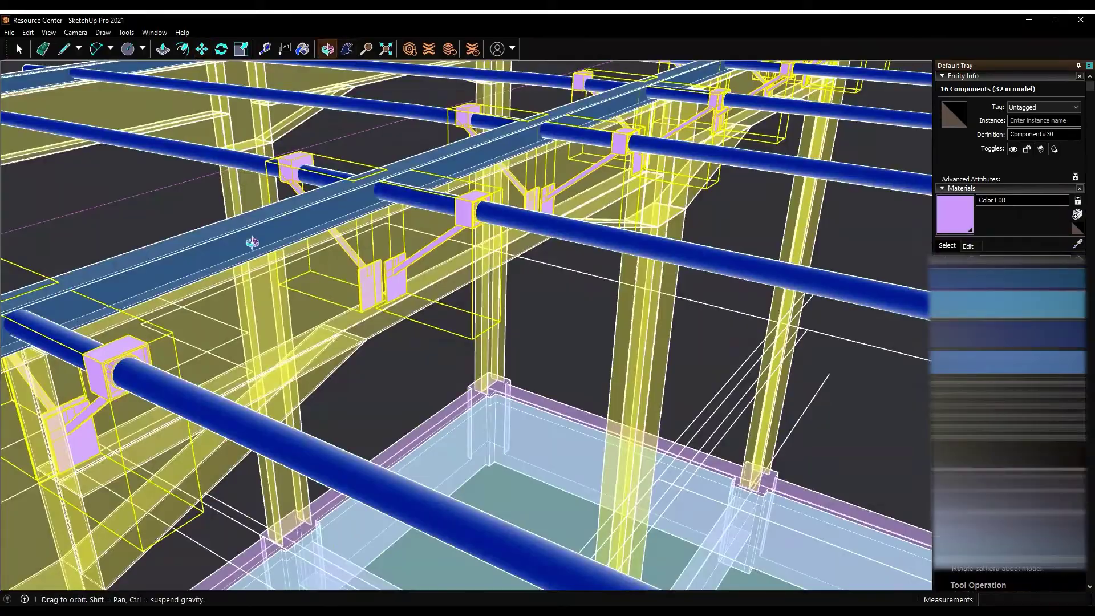
middle_drag(364, 197, 399, 171)
key(space)
drag(457, 245, 257, 141)
Orbit around the roof framing to line up the bracket row for copying
middle_drag(258, 141, 342, 171)
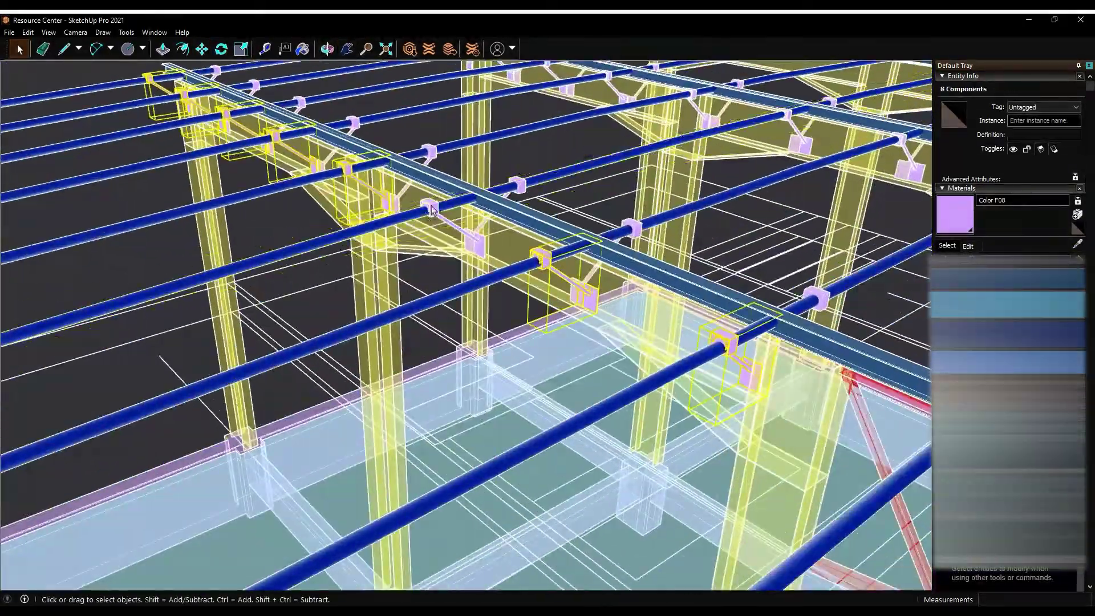
key(m)
scroll(627, 274, up, 5)
scroll(448, 201, down, 5)
key(o)
scroll(448, 200, down, 5)
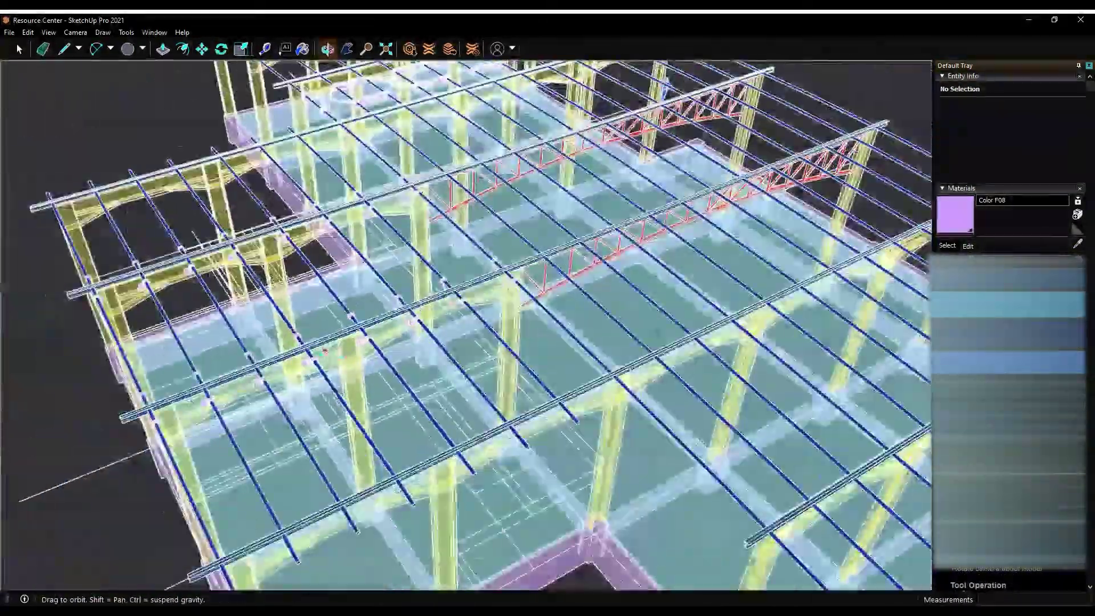
mouse_move(448, 201)
mouse_down()
mouse_move(117, 266)
mouse_move(728, 171)
mouse_up()
scroll(116, 266, up, 5)
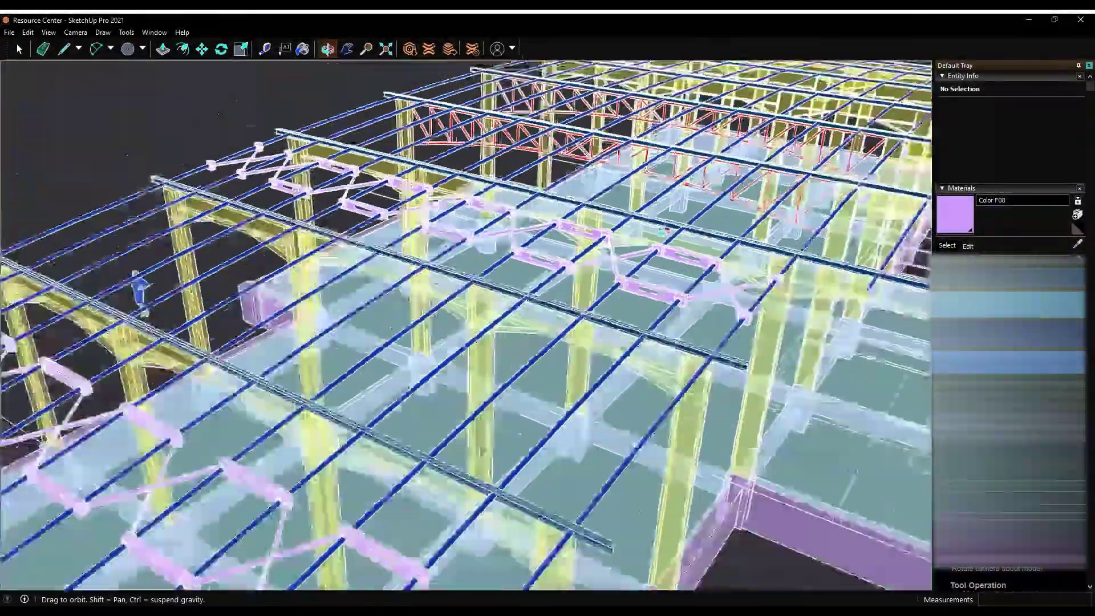
drag(664, 231, 558, 441)
key(space)
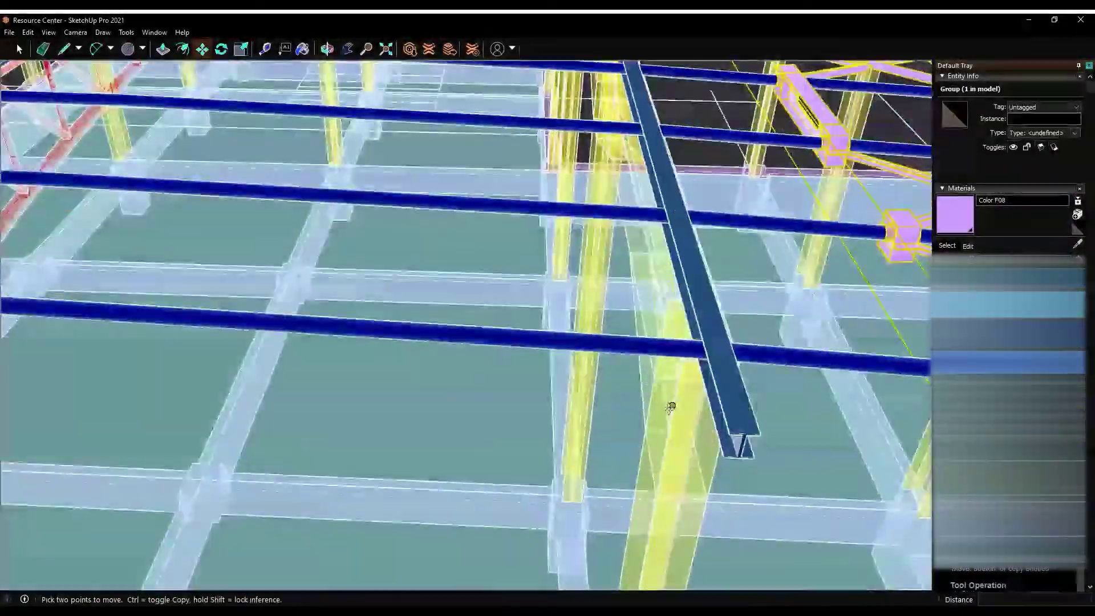
scroll(655, 440, down, 2)
scroll(525, 432, up, 3)
Copy the brackets with Move+Ctrl from a base point and check them on the frame
key(ctrl)
click(644, 306)
scroll(645, 306, down, 5)
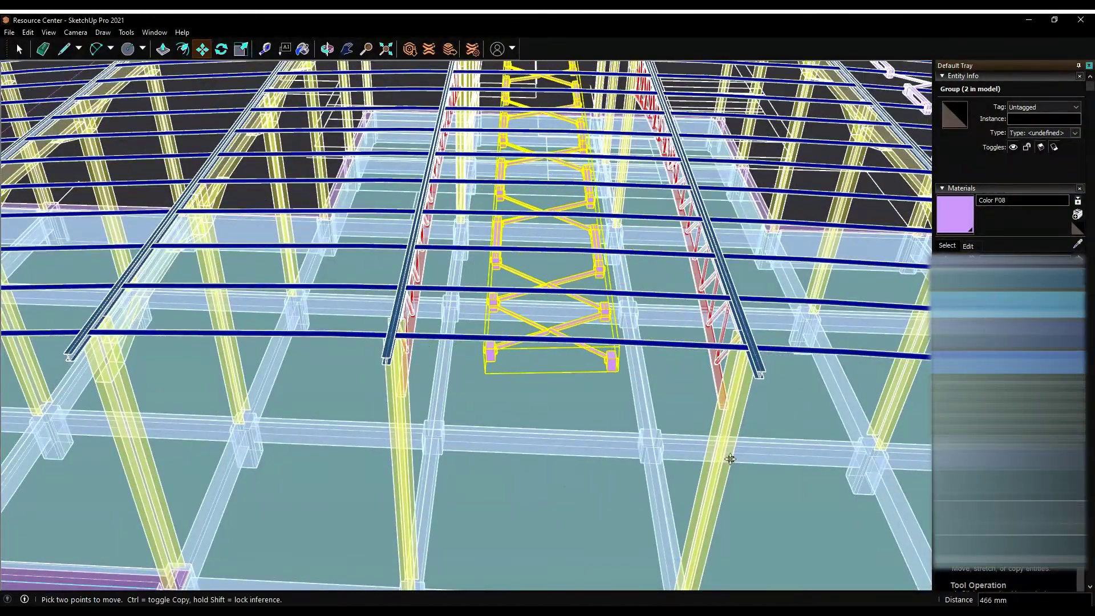
scroll(730, 459, up, 5)
middle_drag(501, 330, 614, 409)
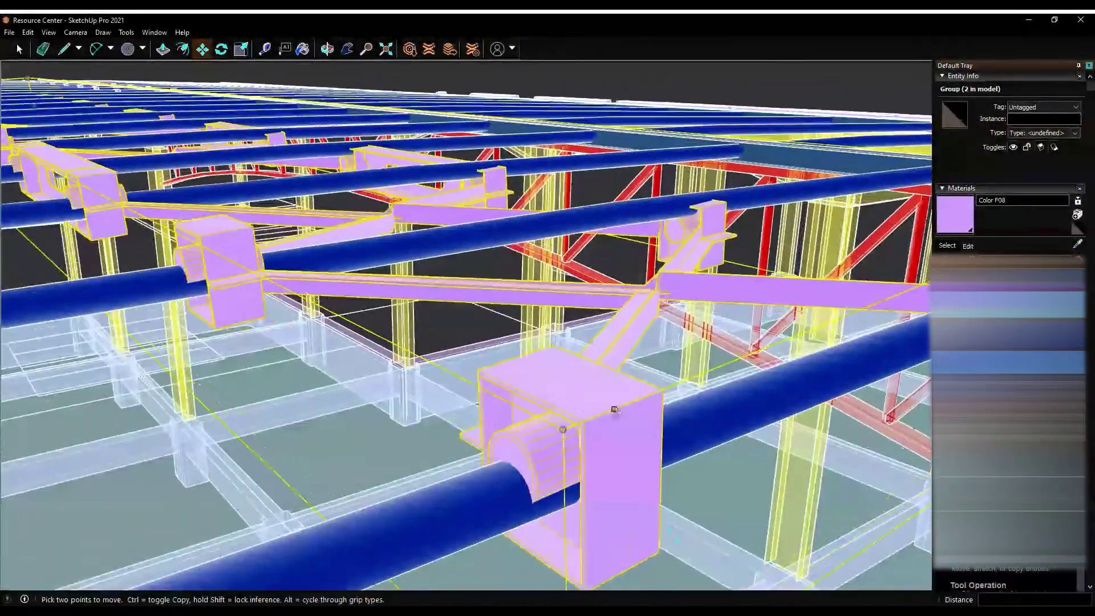
scroll(516, 513, up, 4)
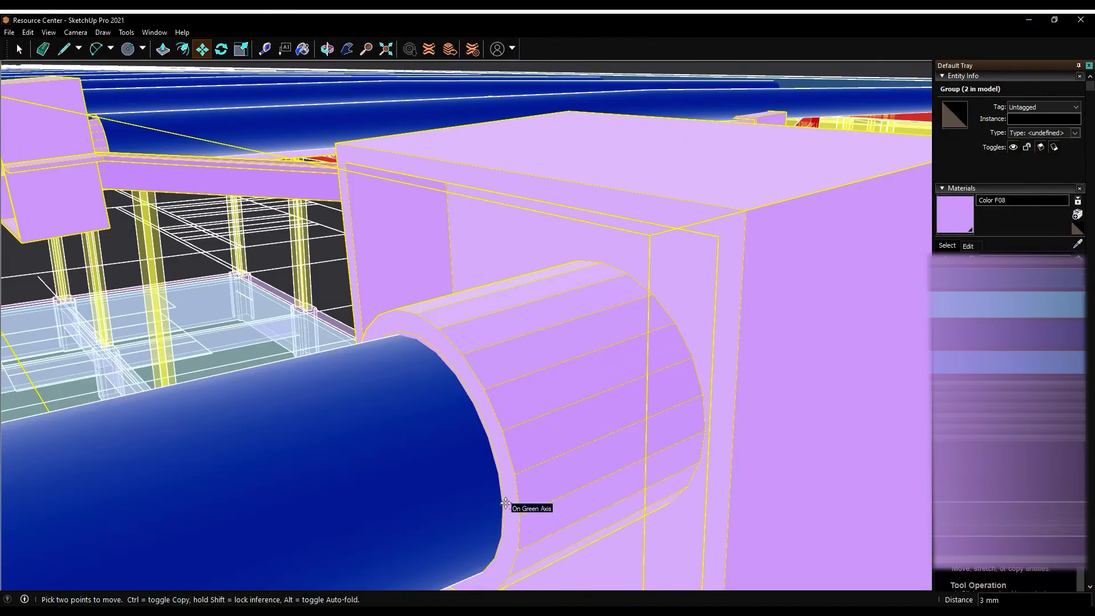
scroll(306, 444, down, 8)
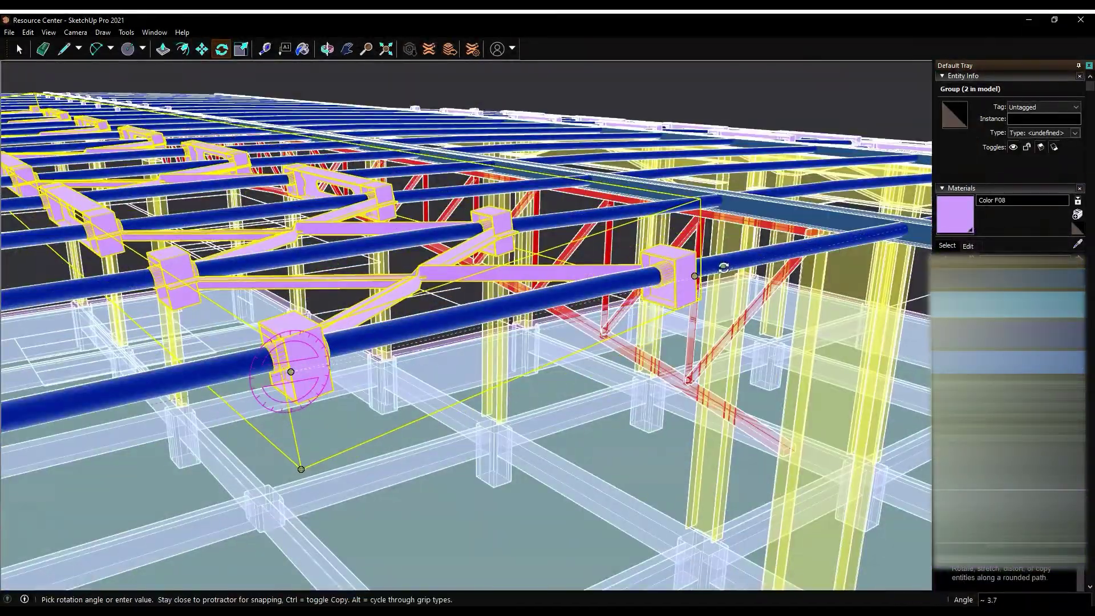
mouse_move(415, 103)
middle_down()
mouse_move(363, 185)
mouse_move(19, 60)
middle_up()
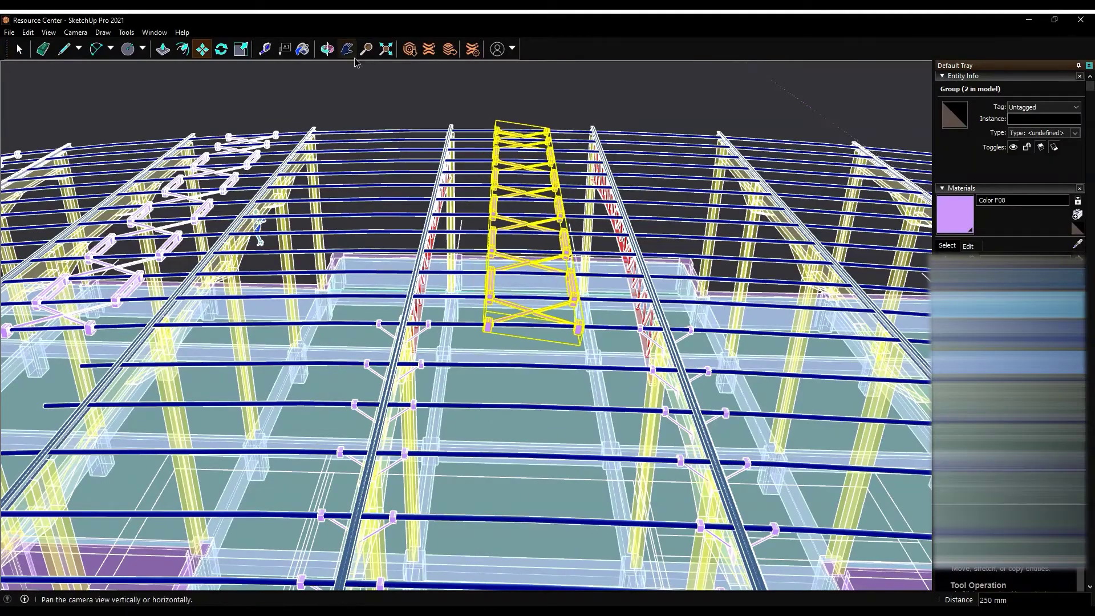
scroll(310, 350, up, 10)
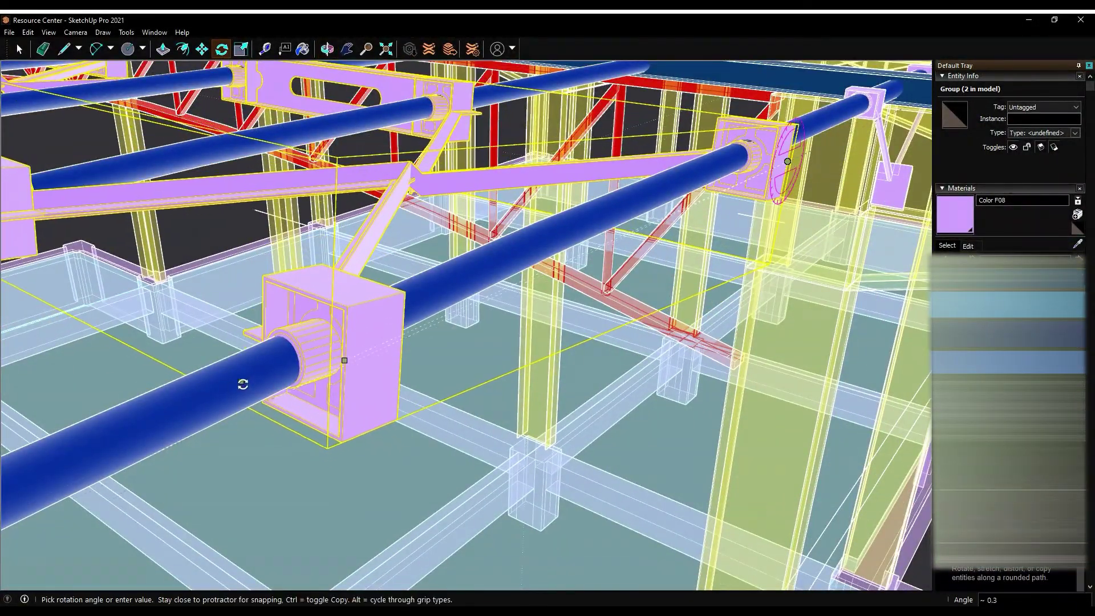
Seat the bracket copies along the pipe, then select the two roof-corner components
key(m)
scroll(288, 366, up, 3)
scroll(309, 346, up, 3)
mouse_move(317, 339)
middle_down()
mouse_move(410, 175)
mouse_move(308, 301)
middle_up()
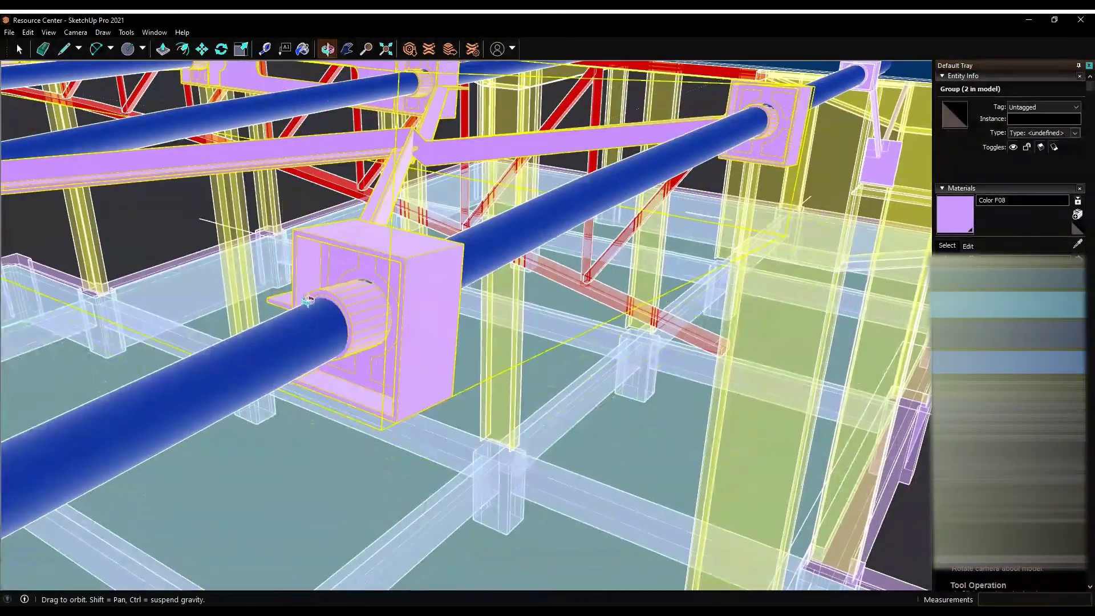
mouse_move(168, 424)
middle_down()
mouse_move(342, 343)
mouse_move(456, 313)
mouse_move(399, 285)
middle_up()
scroll(342, 342, down, 10)
scroll(456, 313, down, 5)
scroll(456, 285, up, 10)
key(space)
drag(459, 300, 158, 208)
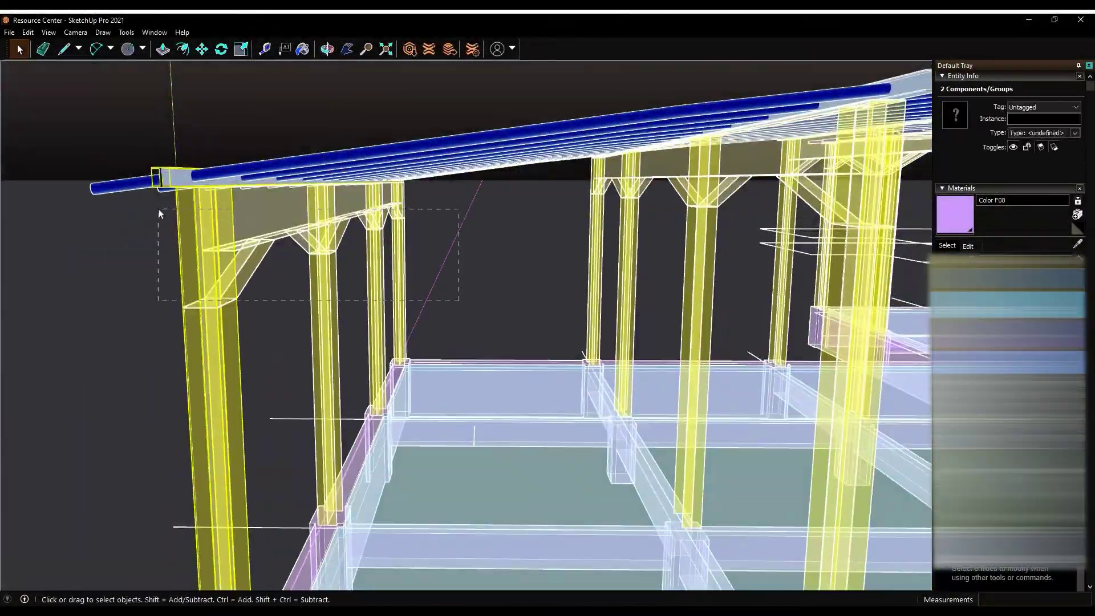
Outline the C-channel profile on the beam end face using Offset and Line
middle_drag(159, 209, 268, 189)
key(o)
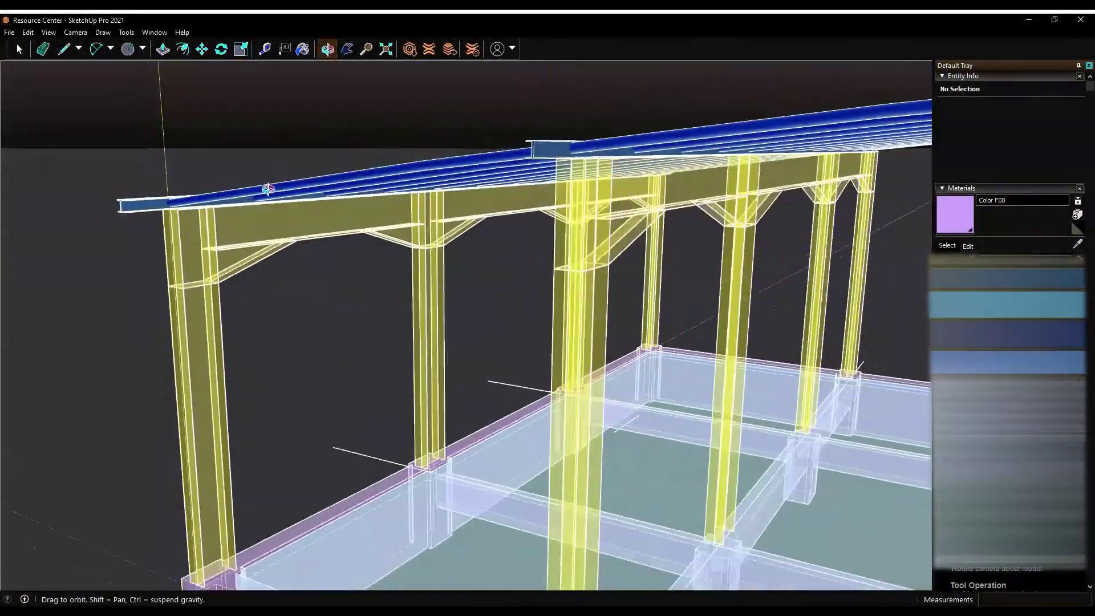
drag(268, 189, 433, 240)
scroll(595, 292, up, 5)
key(l)
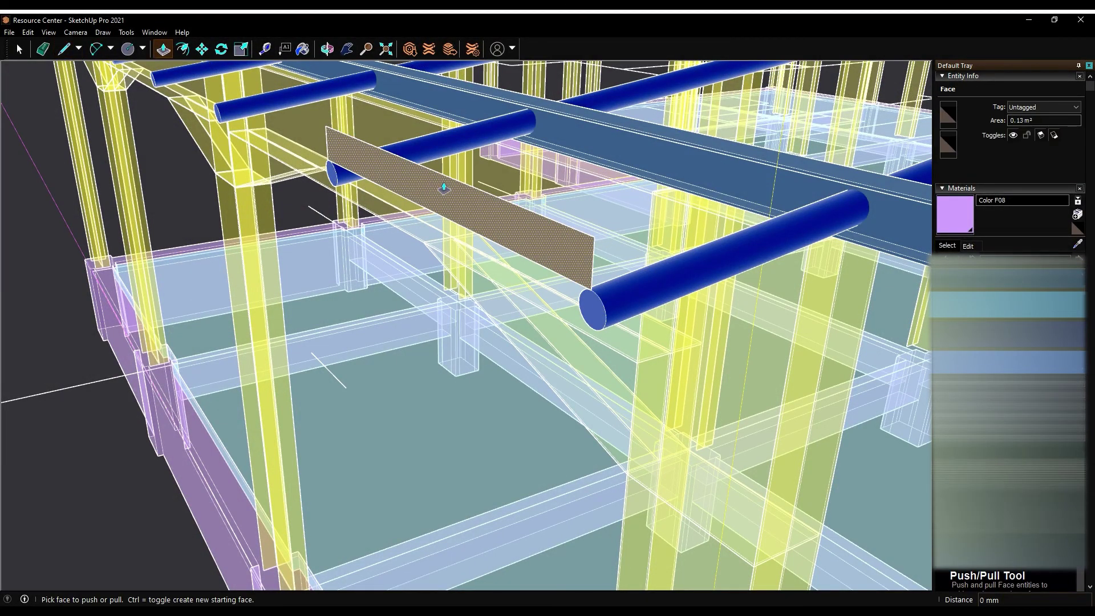
key(f)
scroll(600, 264, up, 2)
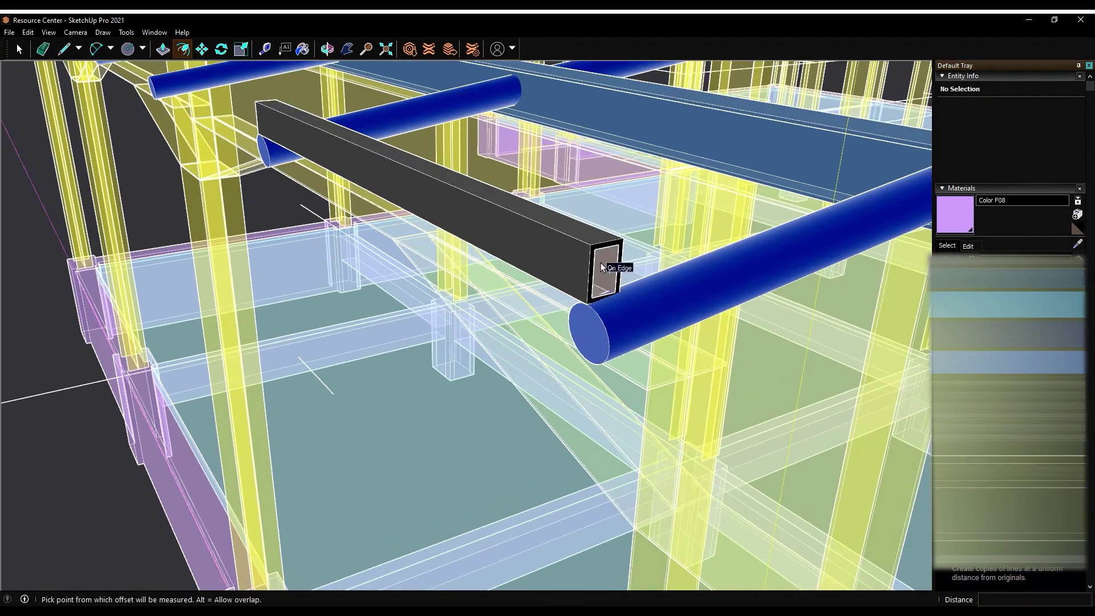
key(l)
scroll(599, 261, up, 2)
scroll(578, 358, up, 2)
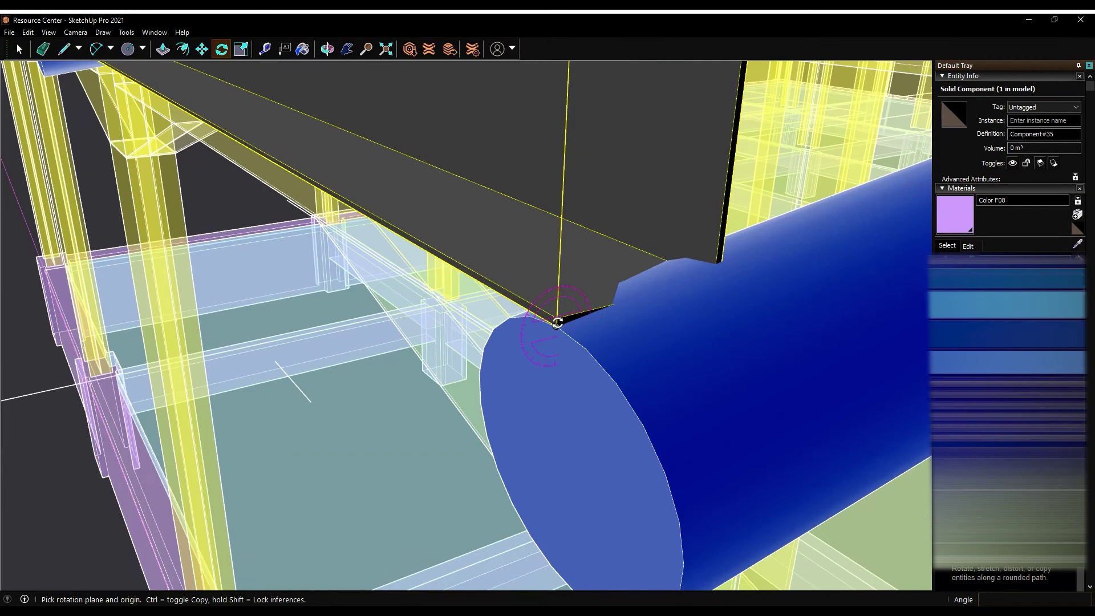
Rotate the channel profile into place and Push/Pull it along the roof edge
click(557, 322)
click(607, 307)
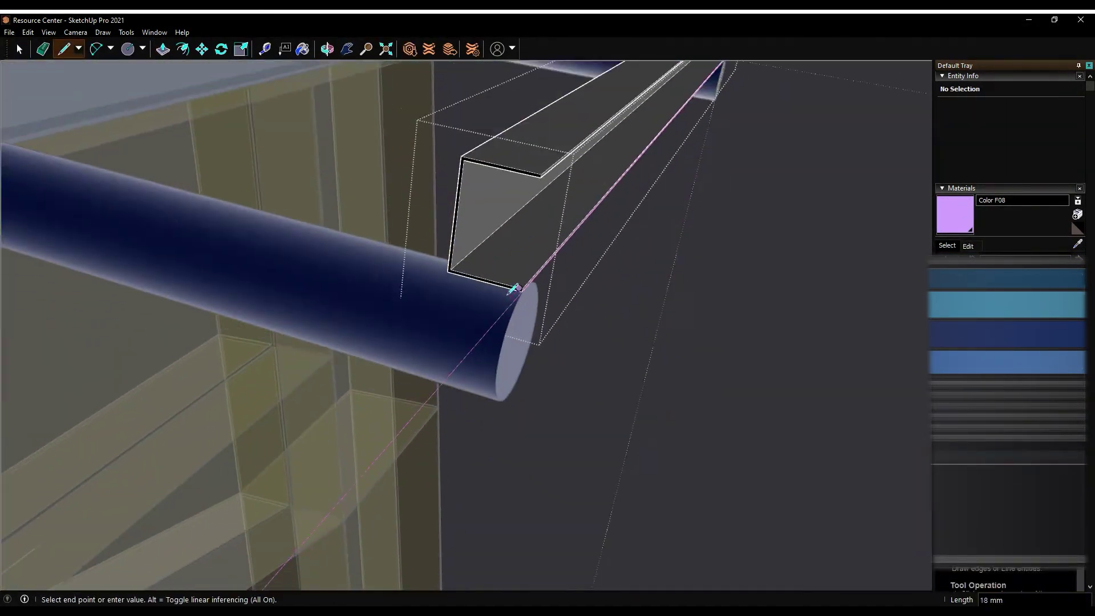
click(515, 288)
mouse_move(515, 288)
middle_down()
mouse_move(496, 75)
mouse_move(487, 279)
middle_up()
key(p)
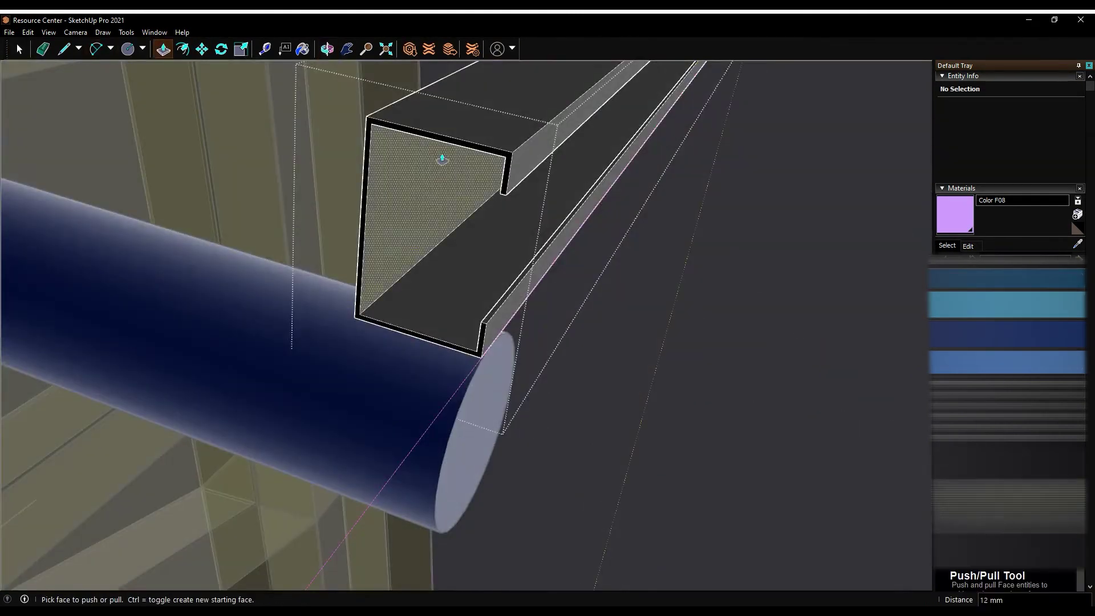
scroll(342, 285, down, 5)
click(259, 331)
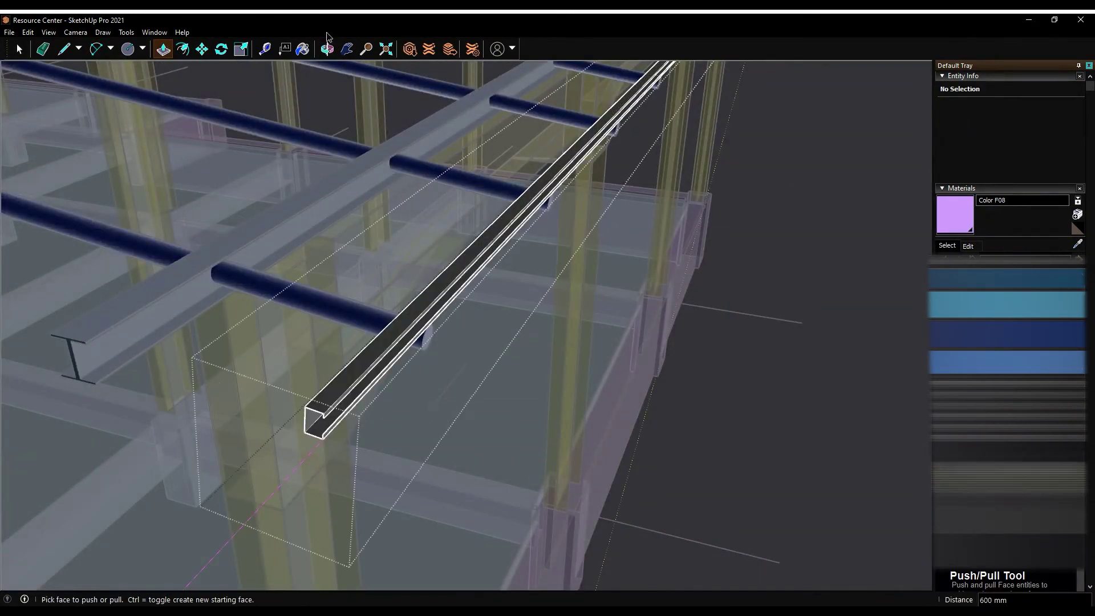
click(328, 49)
mouse_move(712, 397)
middle_down()
mouse_move(315, 221)
mouse_move(364, 342)
middle_up()
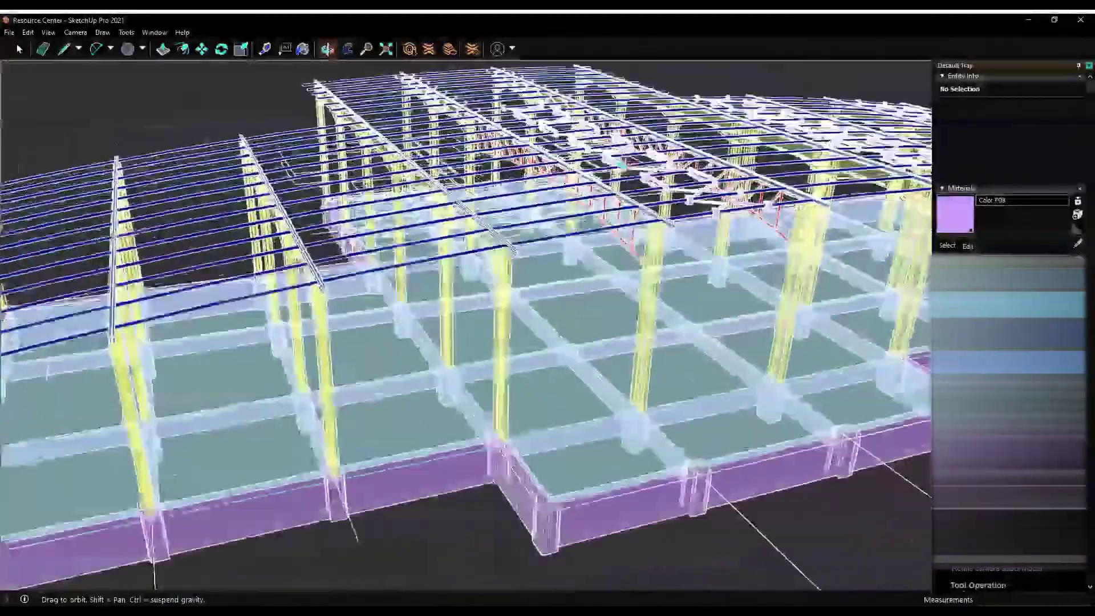
Select the C-channel and copy it with Move+Ctrl from its base point
scroll(365, 342, up, 5)
key(space)
click(361, 387)
key(m)
scroll(362, 387, up, 3)
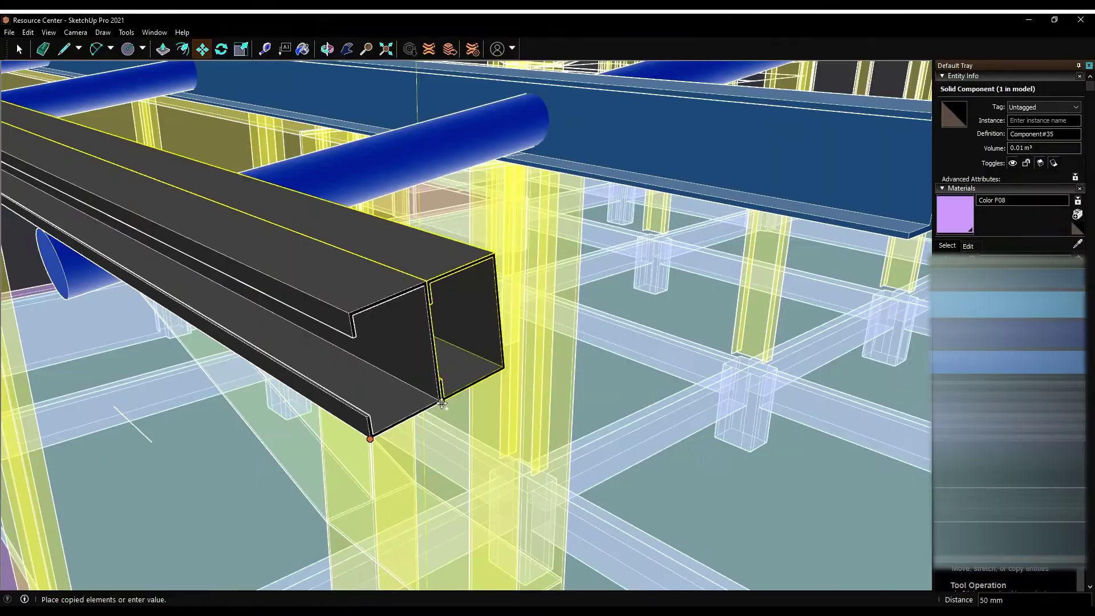
mouse_move(361, 386)
middle_down()
mouse_move(228, 213)
mouse_move(500, 216)
middle_up()
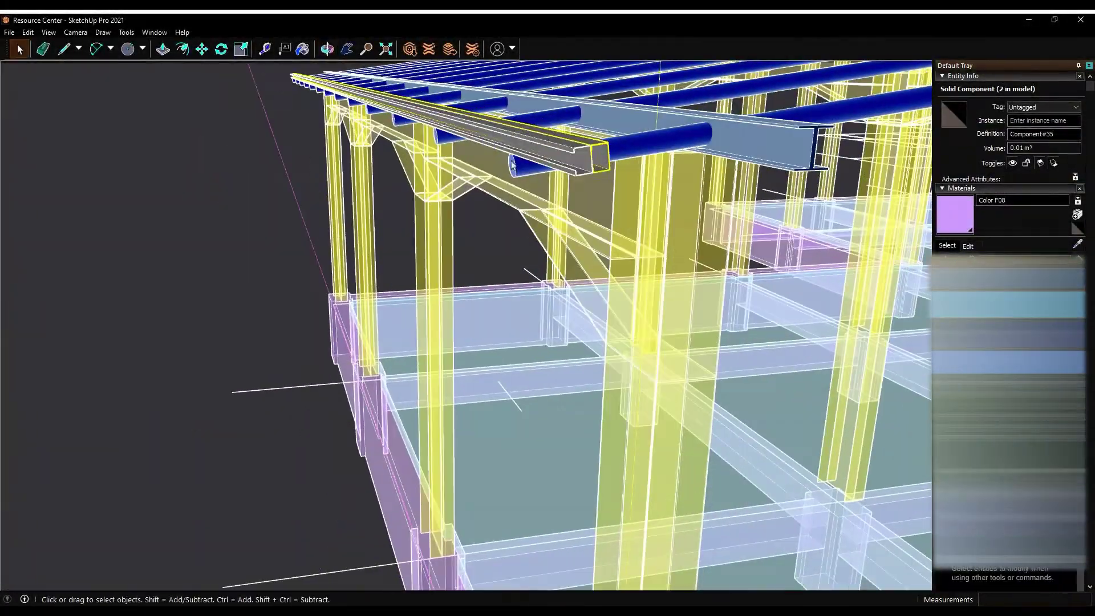
scroll(501, 215, up, 3)
key(ctrl)
click(500, 216)
scroll(652, 335, down, 5)
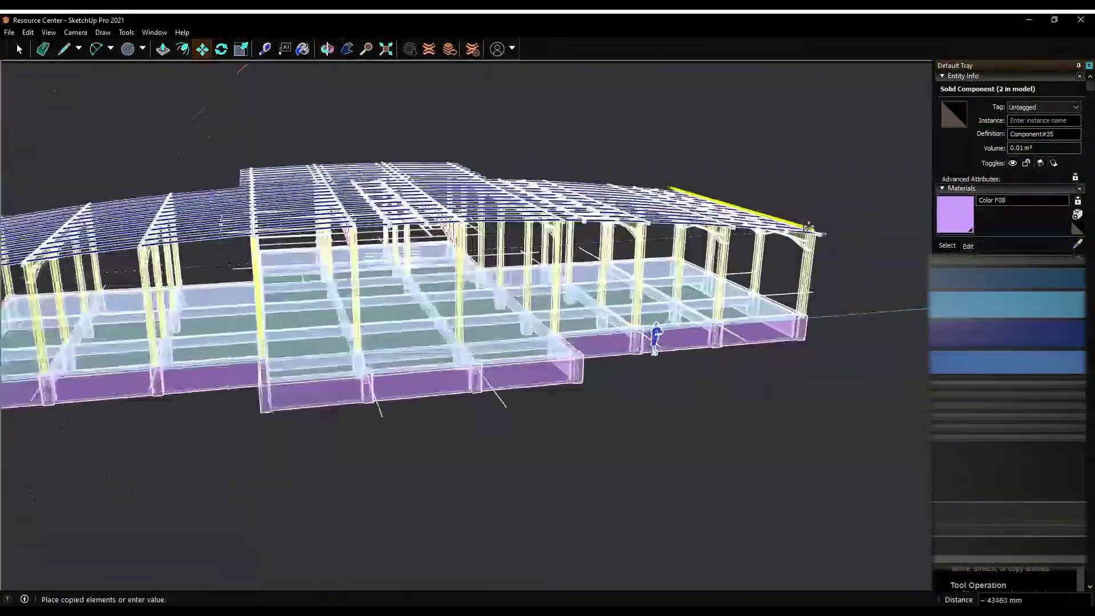
scroll(817, 260, up, 5)
Reposition the channel copy against the blue pipe ends, checking it from below
middle_drag(678, 213, 626, 219)
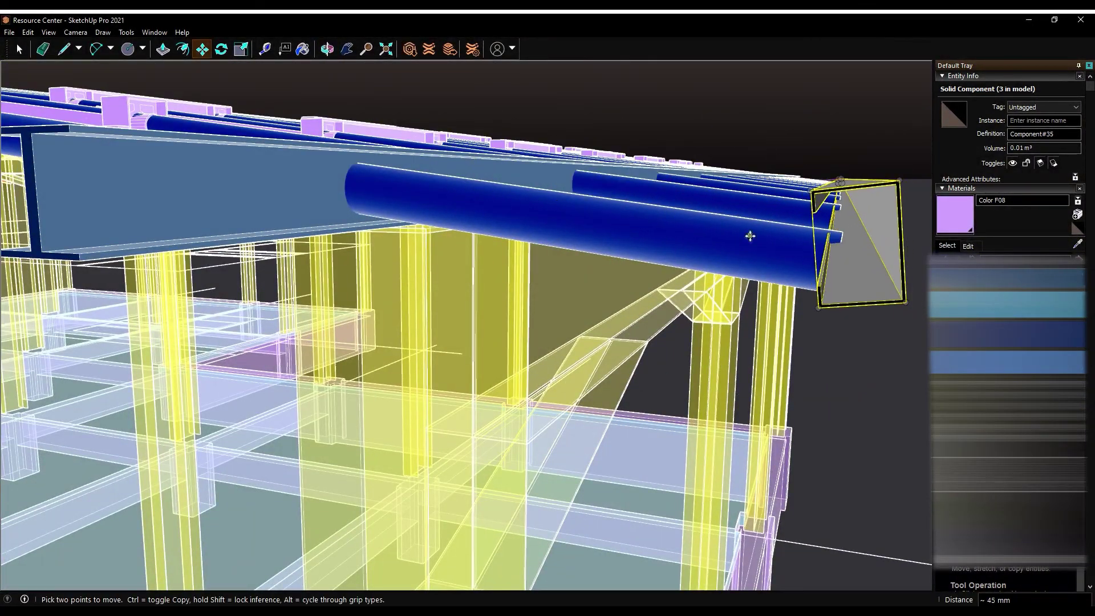
middle_drag(750, 236, 399, 171)
mouse_move(855, 169)
middle_down()
mouse_move(650, 240)
mouse_move(818, 261)
mouse_move(919, 202)
mouse_move(569, 216)
middle_up()
scroll(818, 261, up, 3)
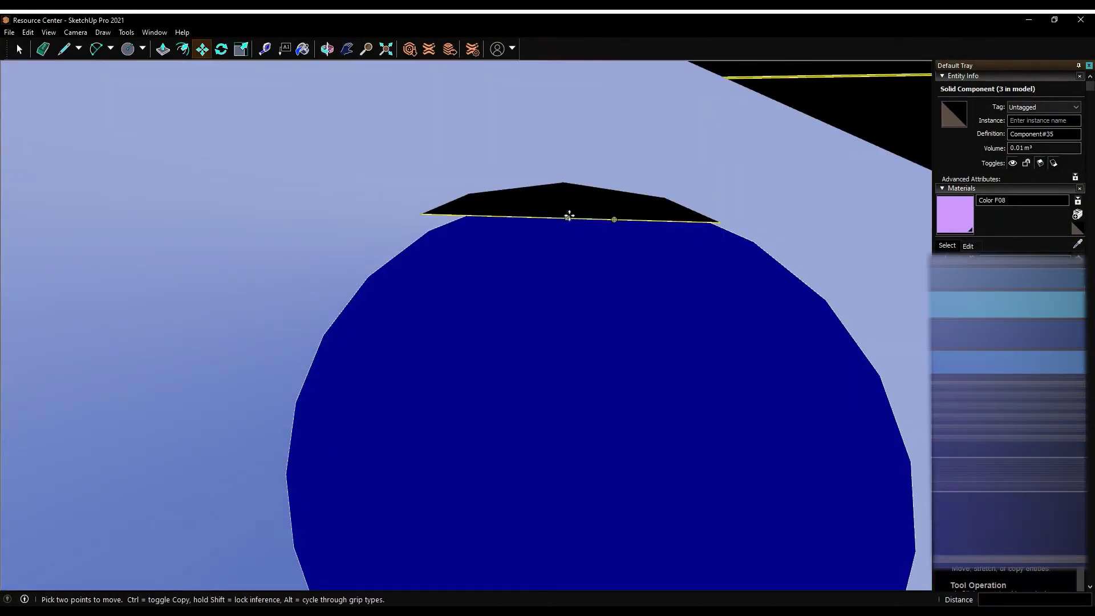
middle_drag(369, 65, 515, 217)
scroll(515, 217, down, 5)
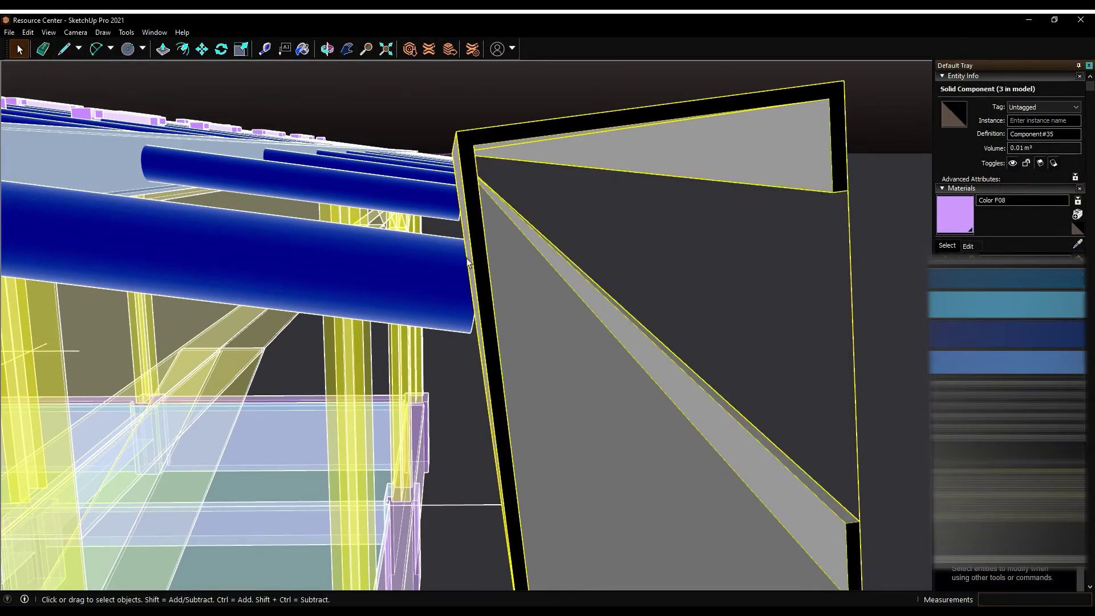
middle_drag(486, 299, 421, 261)
click(421, 261)
middle_drag(349, 61, 220, 54)
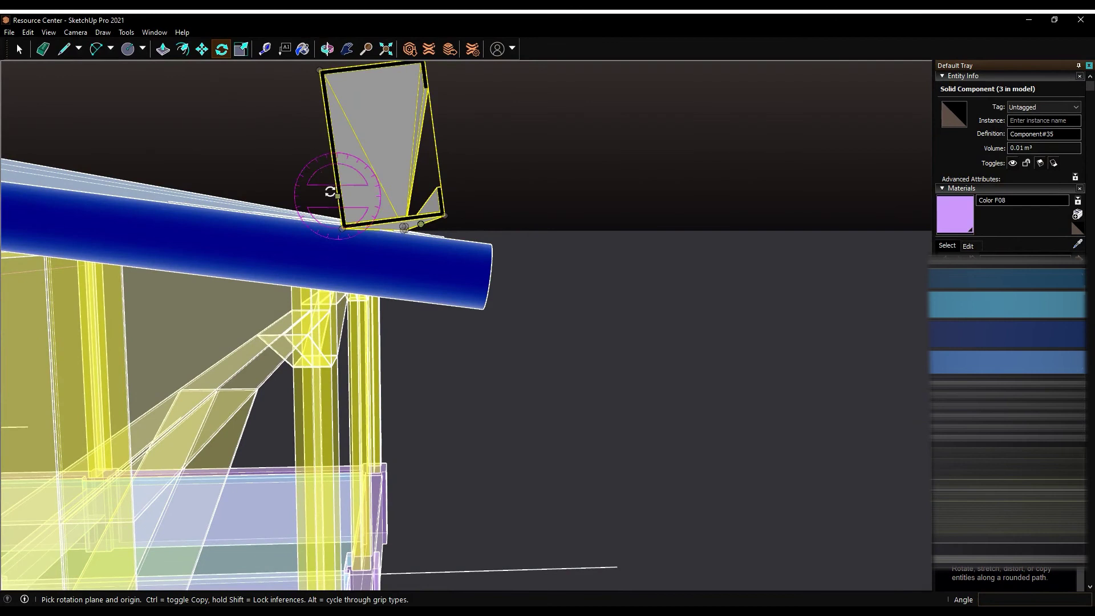
scroll(404, 227, up, 2)
middle_drag(331, 410, 155, 108)
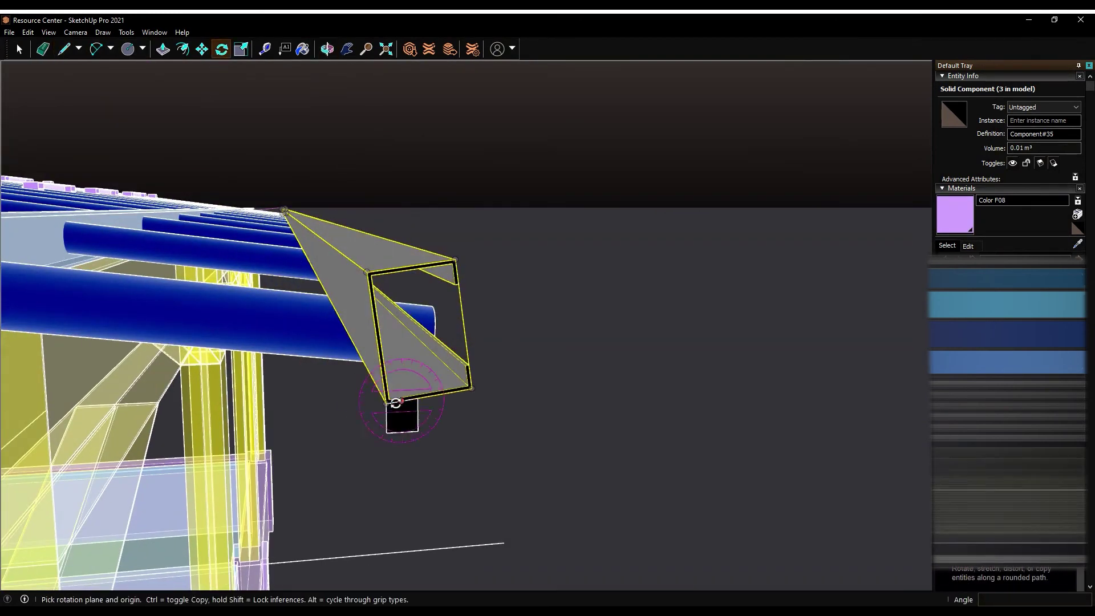
middle_drag(395, 401, 179, 68)
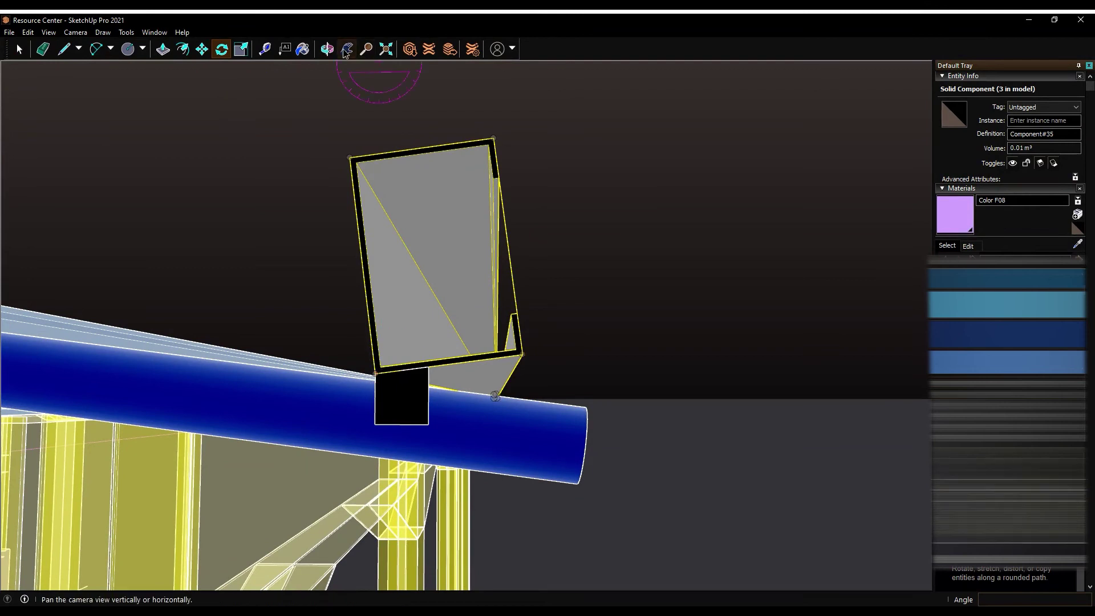
middle_drag(342, 79, 164, 101)
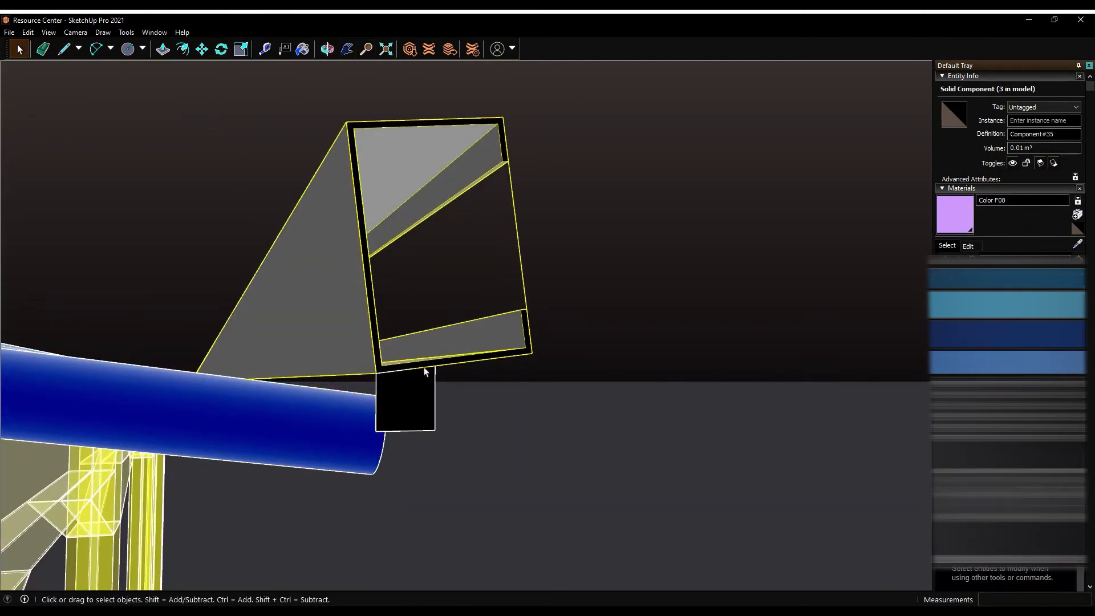
middle_drag(359, 257, 339, 246)
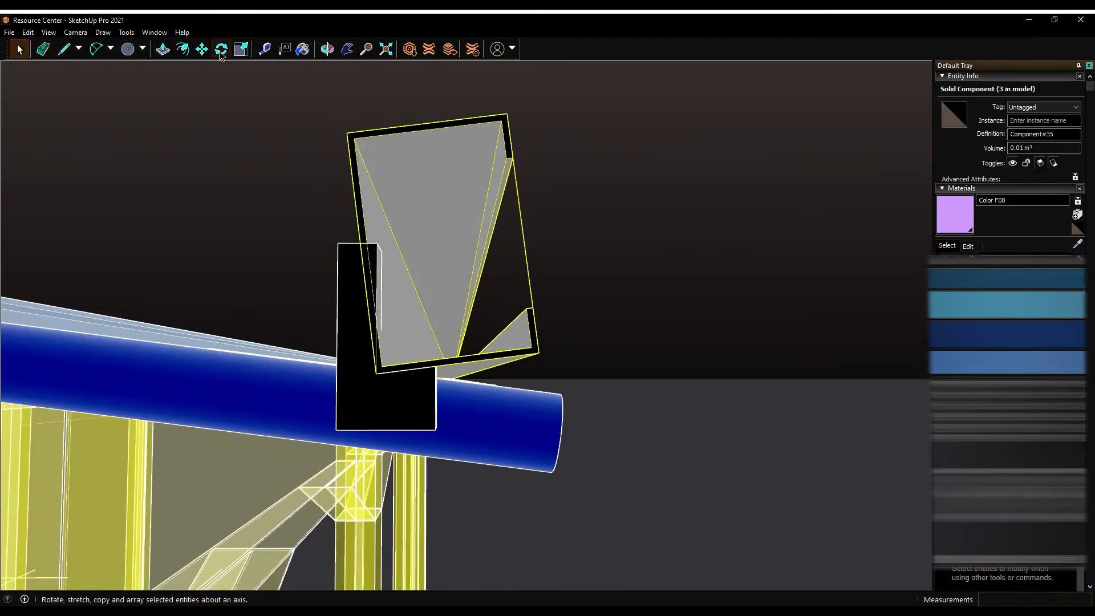
Rotate and move the channel copy to rest on top of the purlin pipe ends
key(q)
middle_drag(365, 330, 80, 86)
mouse_move(326, 166)
middle_down()
mouse_move(586, 420)
mouse_move(580, 324)
mouse_move(587, 357)
middle_up()
key(m)
scroll(586, 420, up, 3)
key(o)
scroll(504, 374, down, 5)
scroll(504, 374, down, 3)
scroll(512, 316, up, 3)
mouse_move(512, 315)
mouse_down()
mouse_move(477, 317)
mouse_move(456, 342)
mouse_up()
scroll(228, 285, up, 5)
key(space)
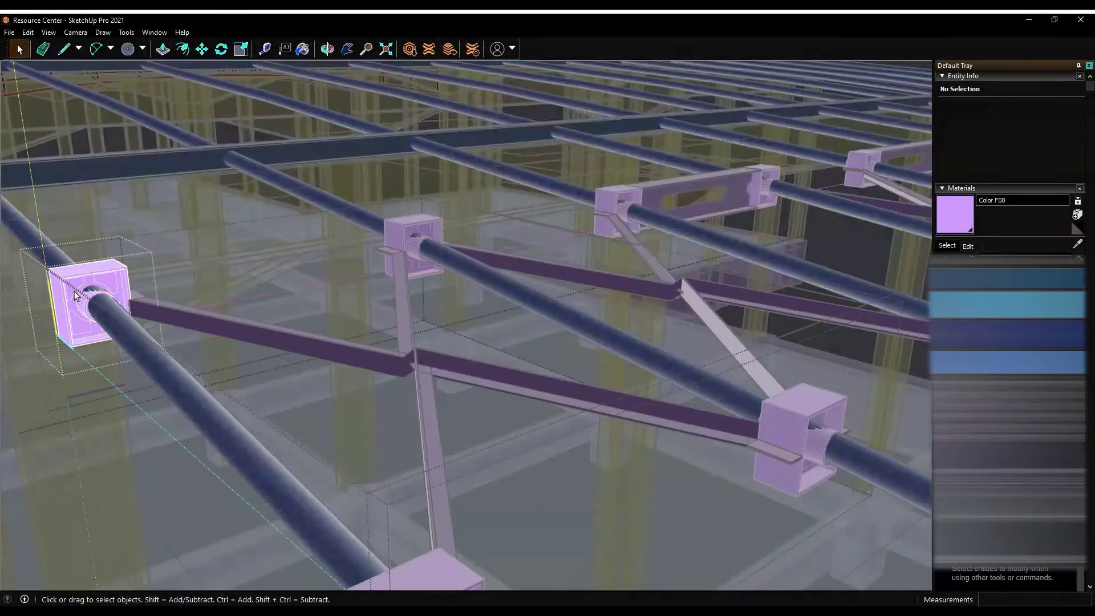
Inspect the purple box bracket from a low angle and select the pink tie plate face
click(74, 291)
scroll(75, 291, up, 3)
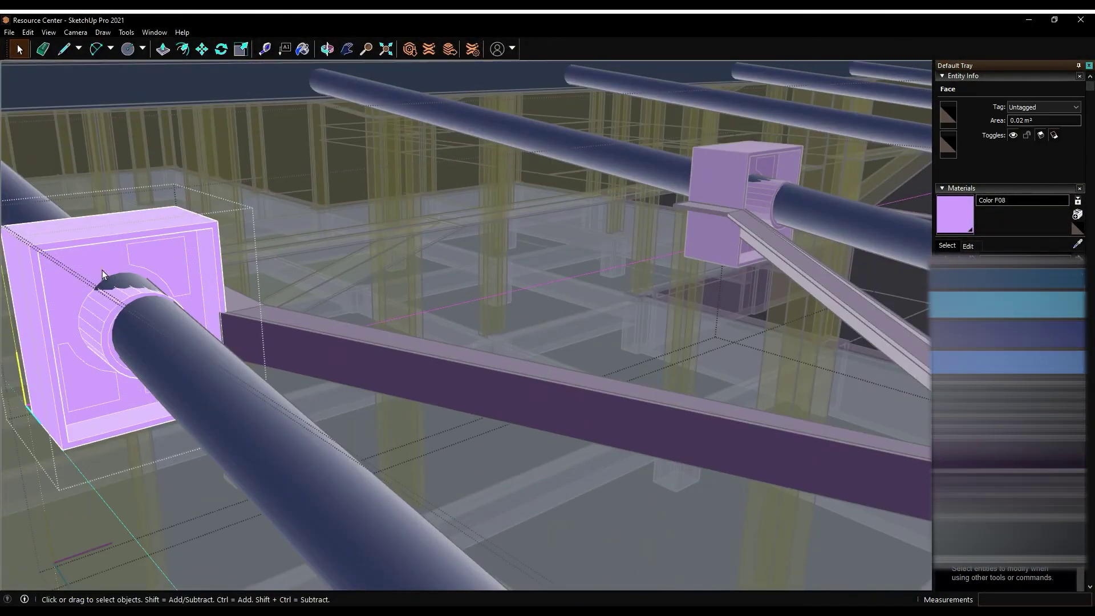
key(o)
mouse_move(374, 293)
mouse_down()
mouse_move(765, 318)
mouse_move(654, 293)
mouse_up()
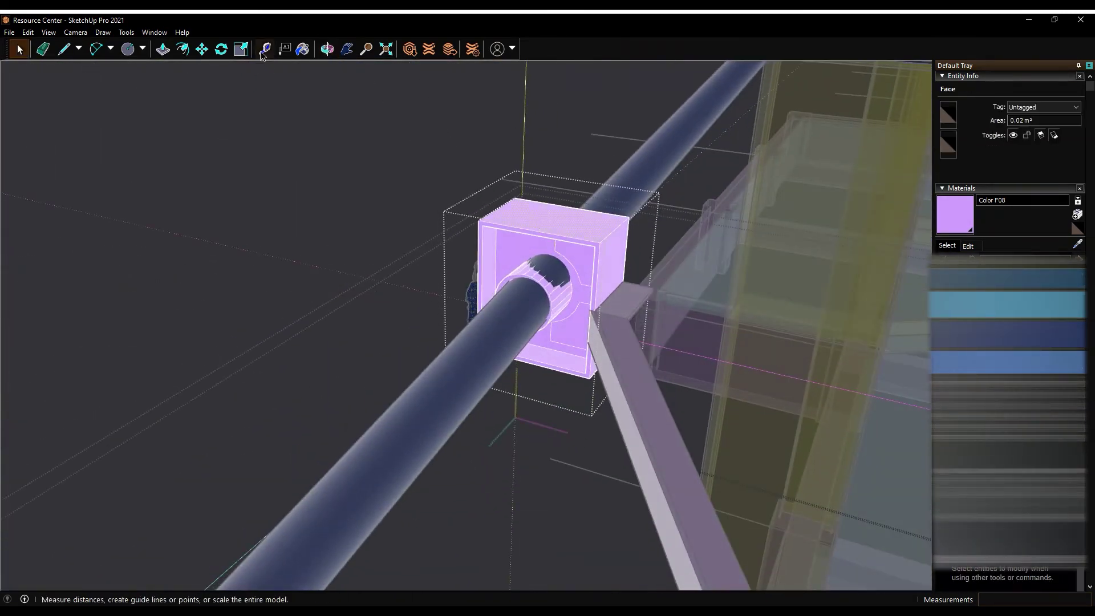
click(328, 49)
drag(571, 257, 906, 245)
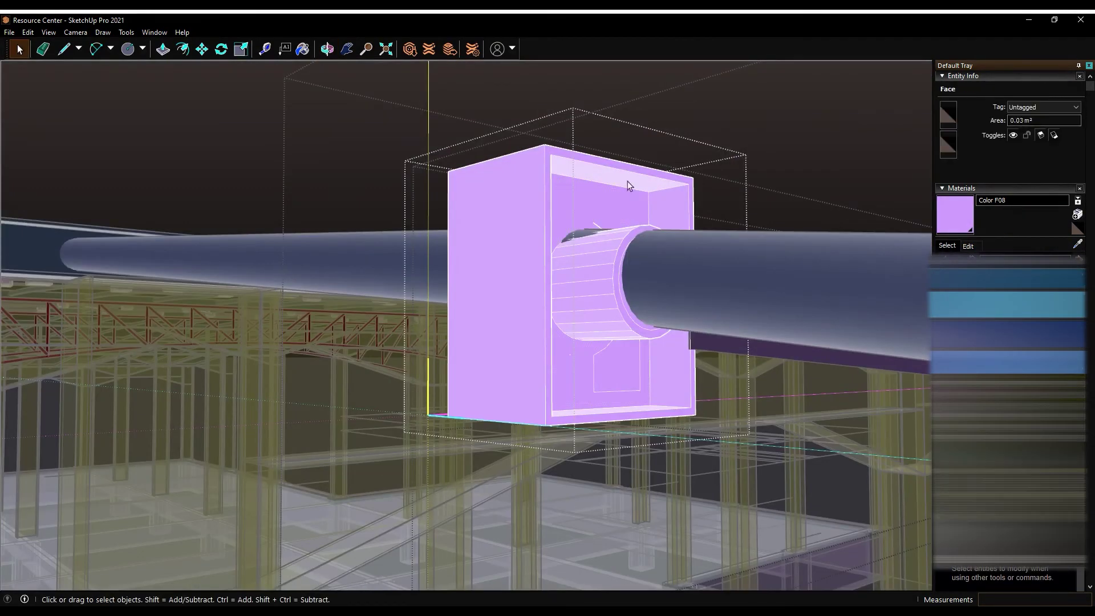
middle_drag(627, 180, 484, 138)
key(m)
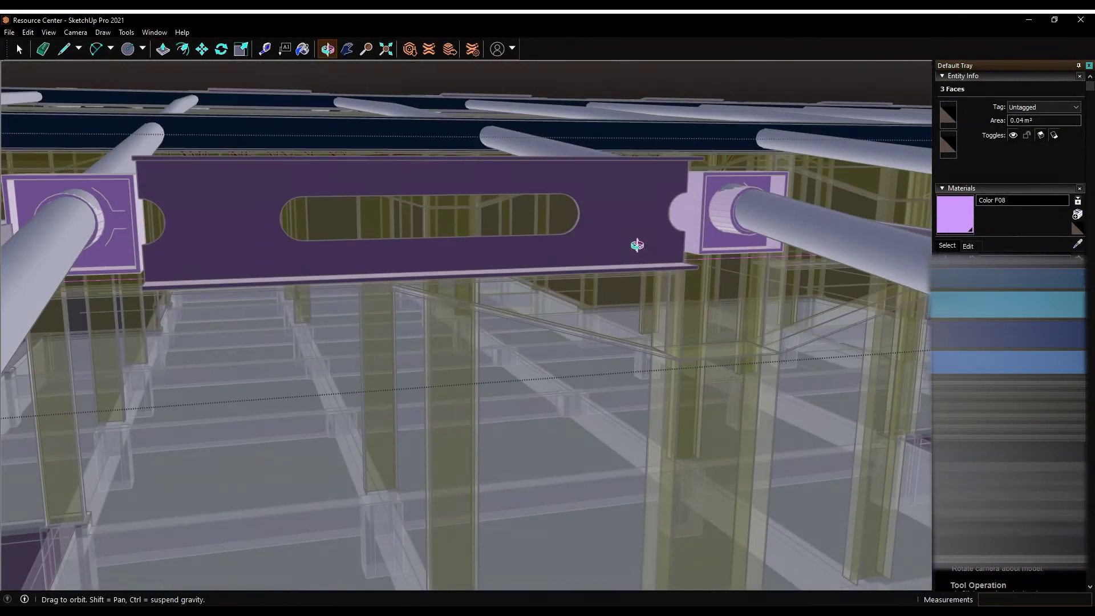
click(175, 182)
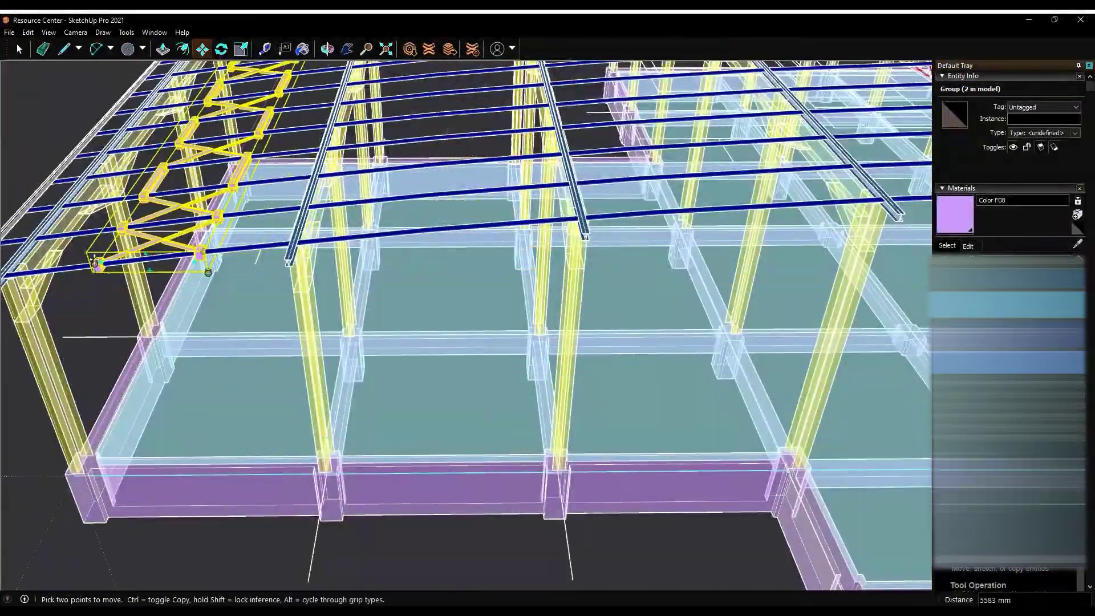
Copy the X-brace group into a further roof bay and rotate it to match the rafters
middle_drag(95, 263, 495, 194)
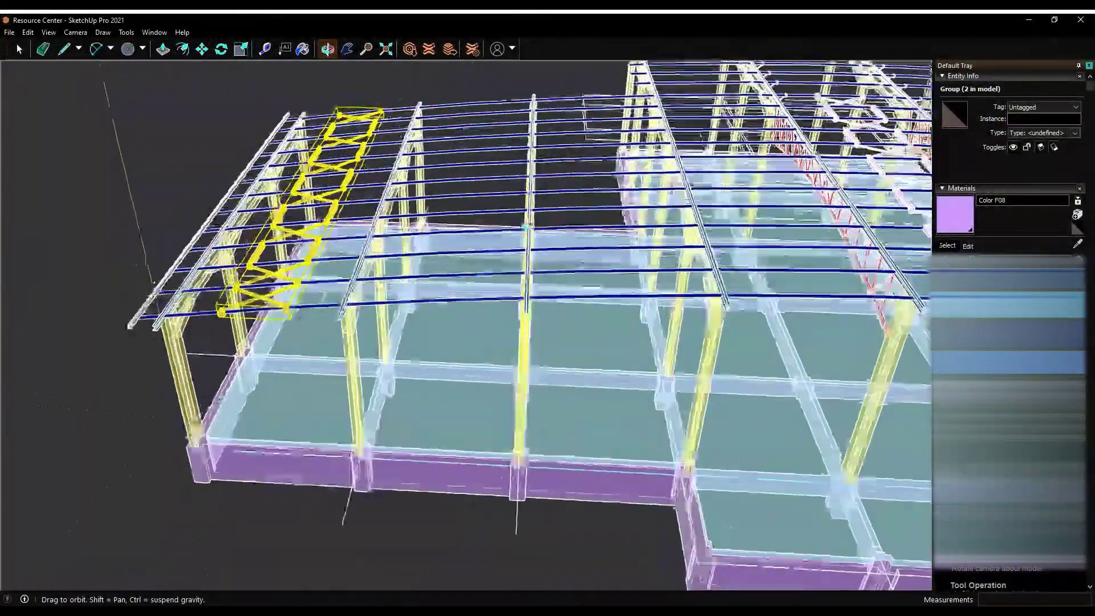
drag(495, 195, 26, 33)
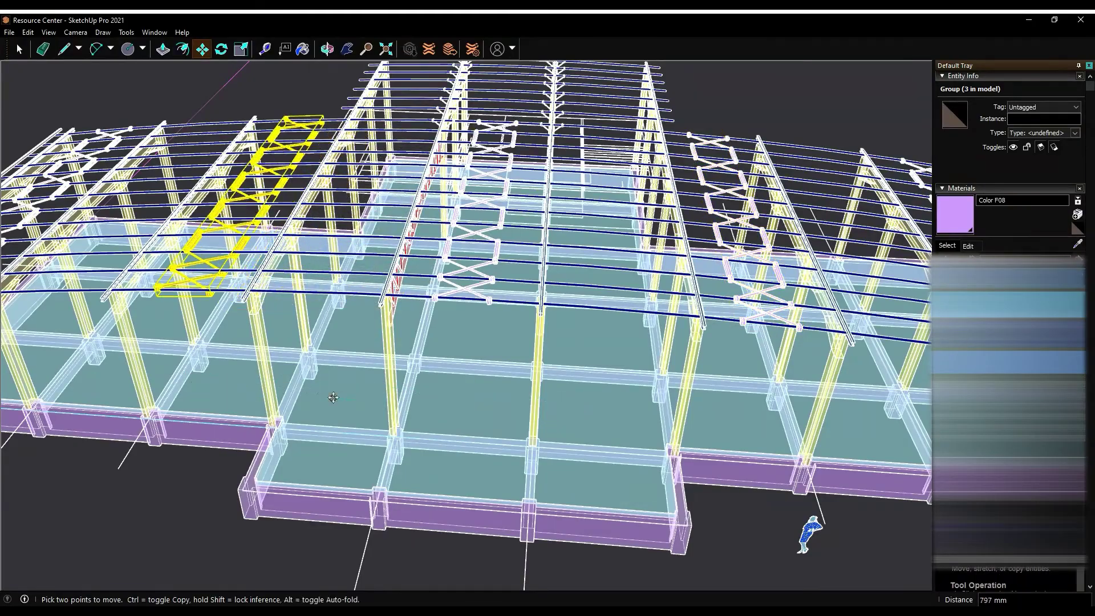
scroll(223, 232, up, 5)
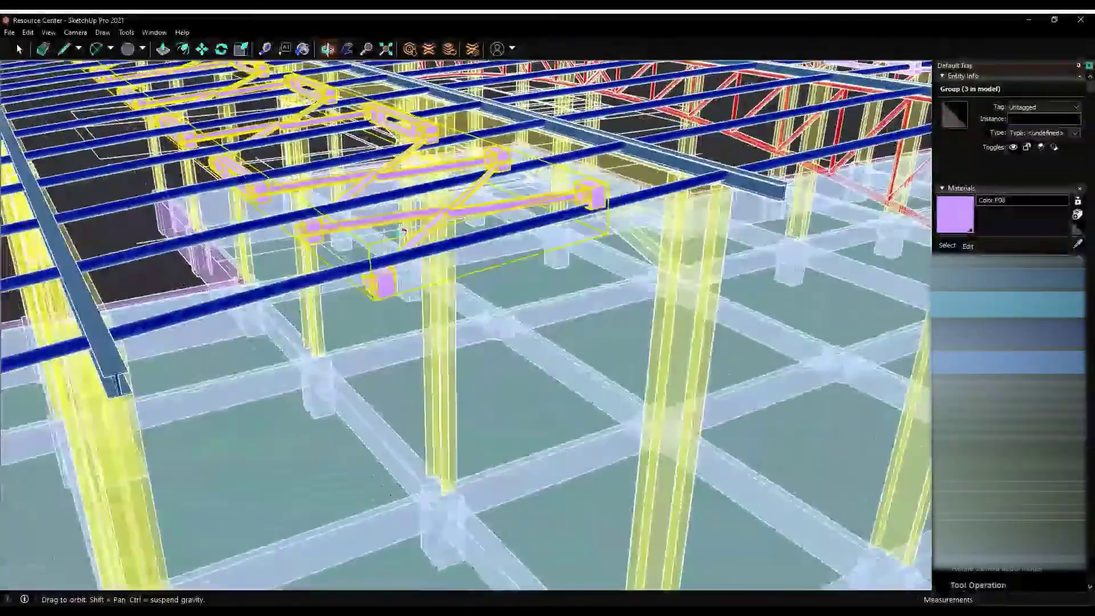
mouse_move(228, 112)
middle_down()
mouse_move(403, 520)
mouse_move(202, 454)
middle_up()
key(m)
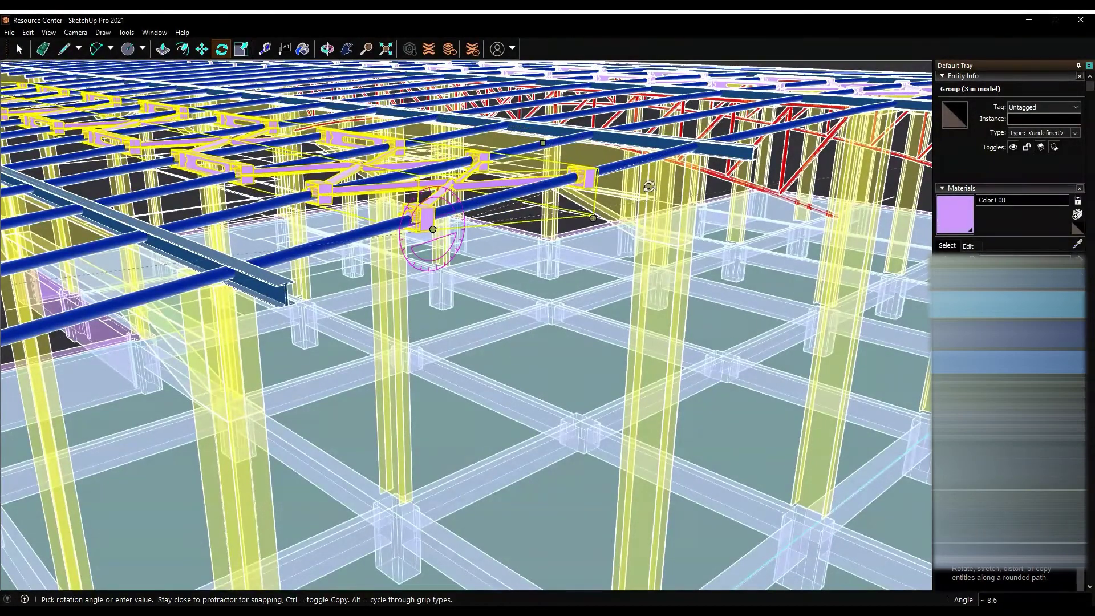
scroll(416, 218, up, 4)
key(m)
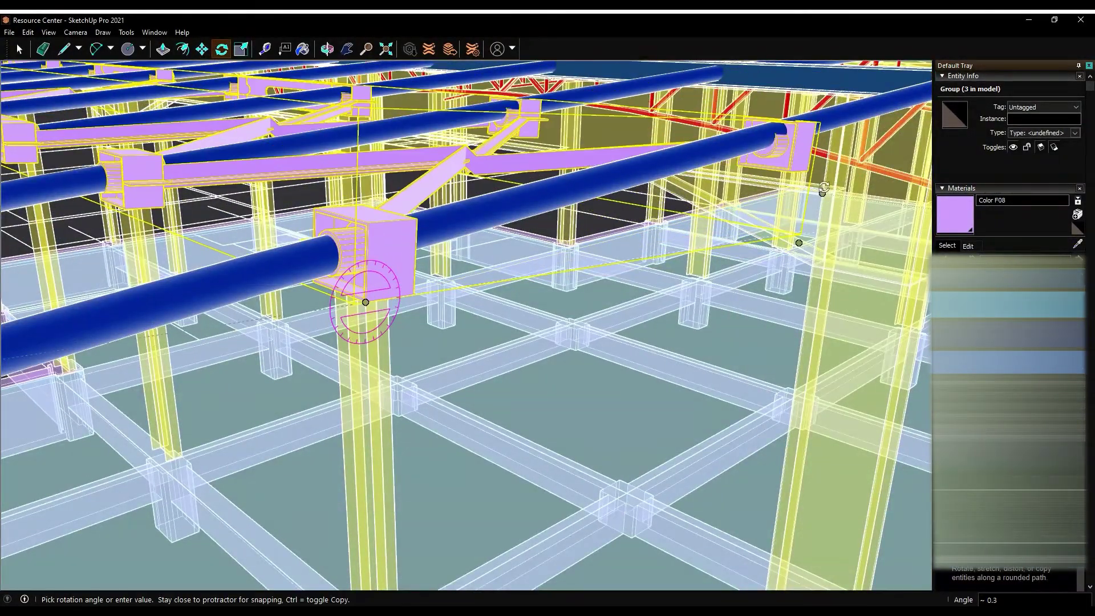
mouse_move(365, 302)
middle_down()
mouse_move(433, 365)
mouse_move(467, 342)
mouse_move(376, 230)
middle_up()
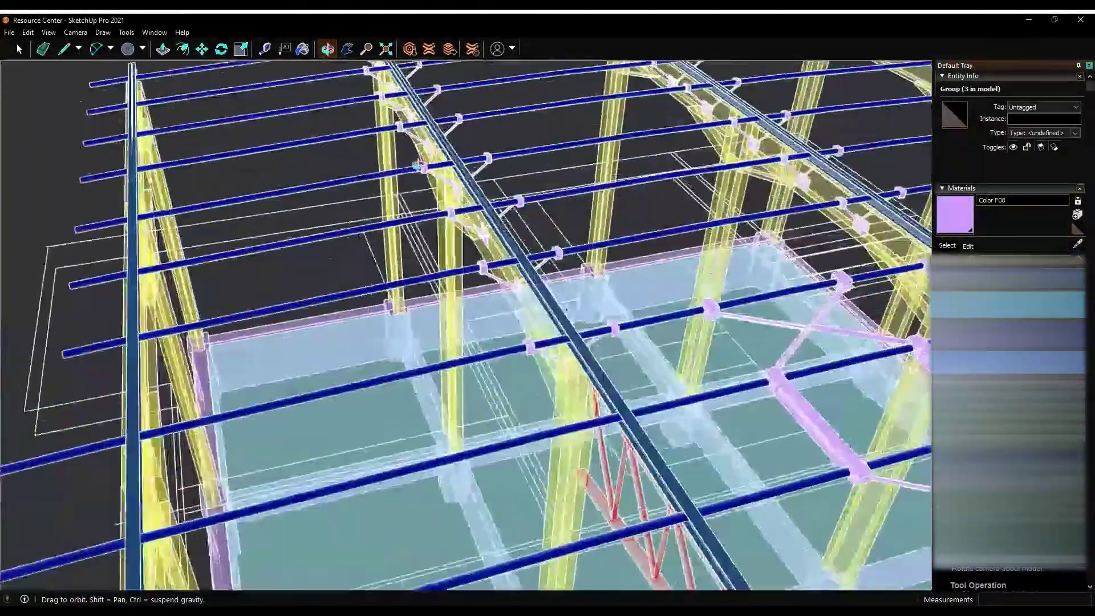
Select a box bracket connector and ready it for moving
click(521, 342)
key(space)
mouse_move(399, 257)
middle_down()
mouse_move(433, 315)
mouse_move(218, 221)
middle_up()
scroll(433, 315, up, 5)
key(m)
scroll(219, 220, up, 3)
scroll(170, 206, down, 2)
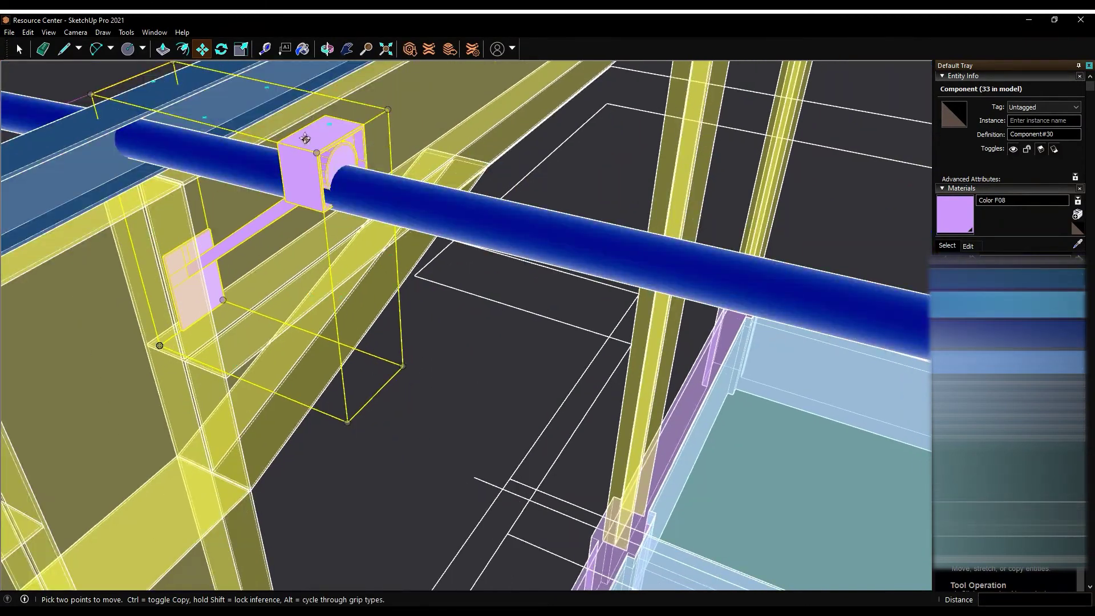
scroll(277, 155, up, 3)
scroll(392, 135, down, 3)
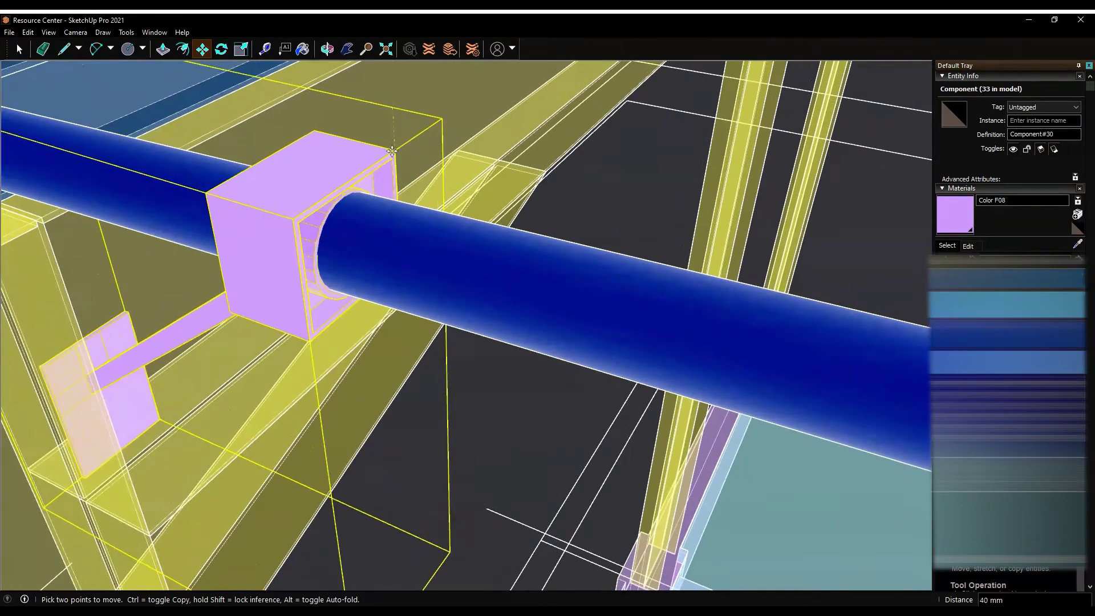
middle_drag(391, 136, 452, 228)
Copy the box bracket onto the next two pipe purlins
click(392, 244)
key(ctrl)
click(643, 209)
mouse_move(643, 209)
middle_down()
mouse_move(737, 213)
mouse_move(285, 239)
middle_up()
click(285, 239)
key(ctrl)
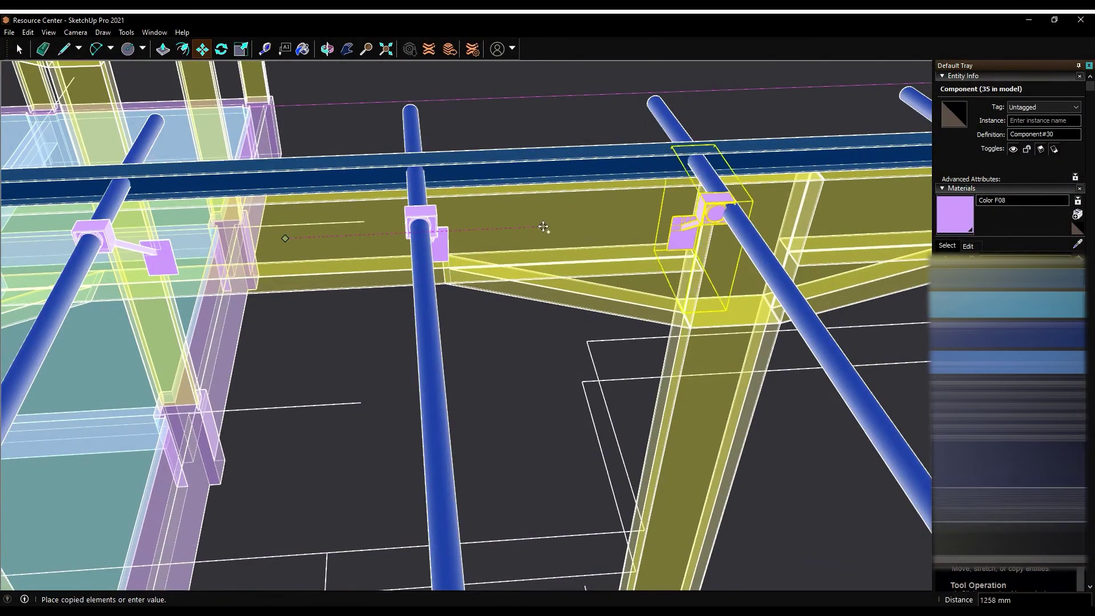
click(556, 227)
scroll(557, 228, up, 5)
scroll(438, 267, down, 5)
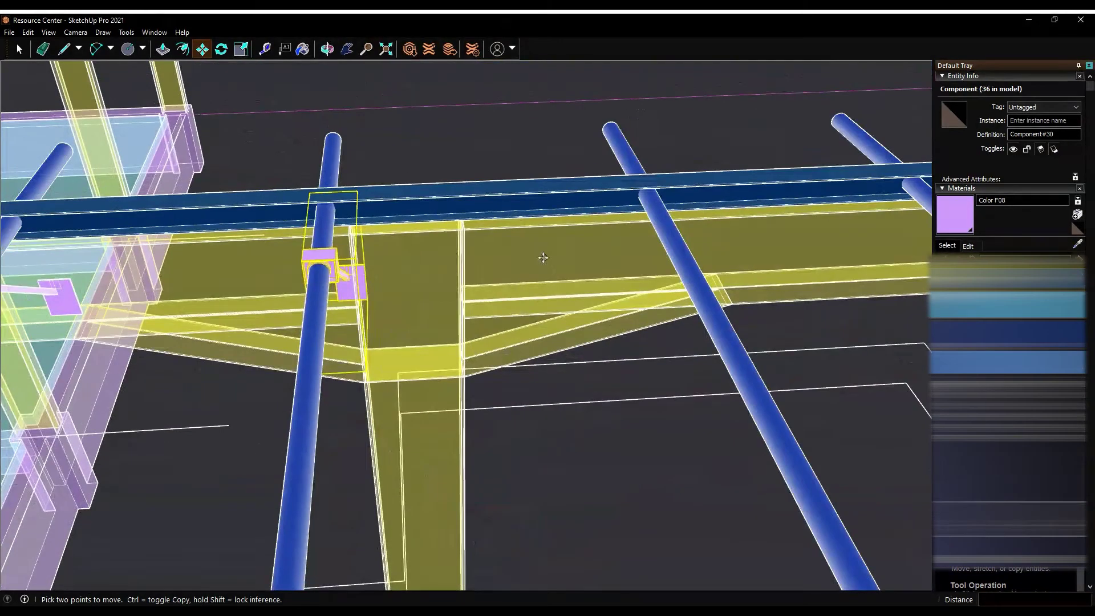
scroll(342, 211, up, 3)
Copy another box bracket onto a further purlin
click(423, 257)
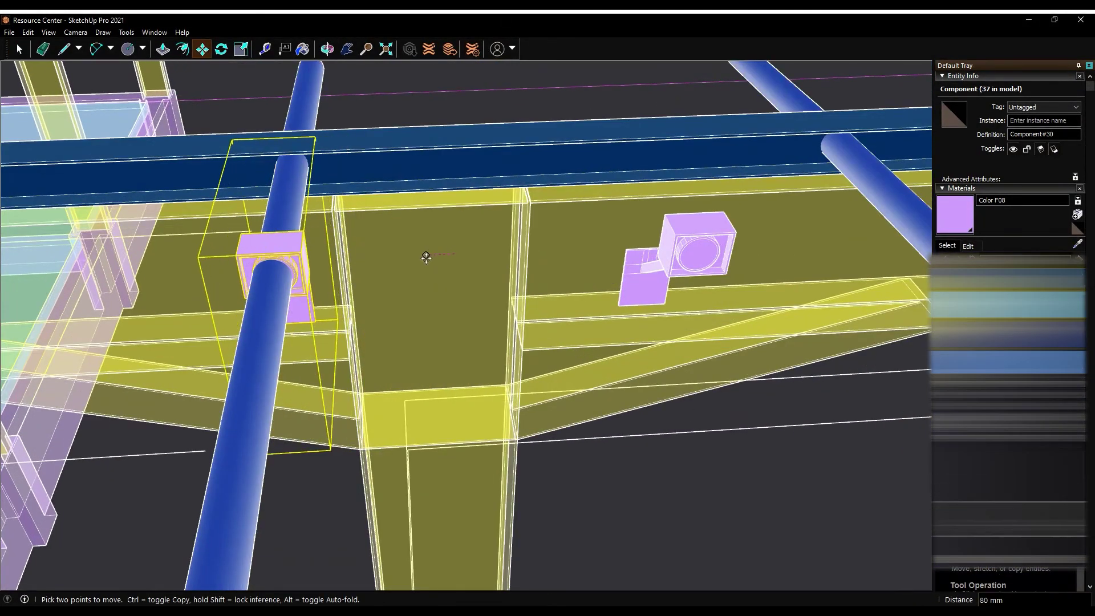
scroll(736, 242, down, 3)
scroll(635, 251, up, 2)
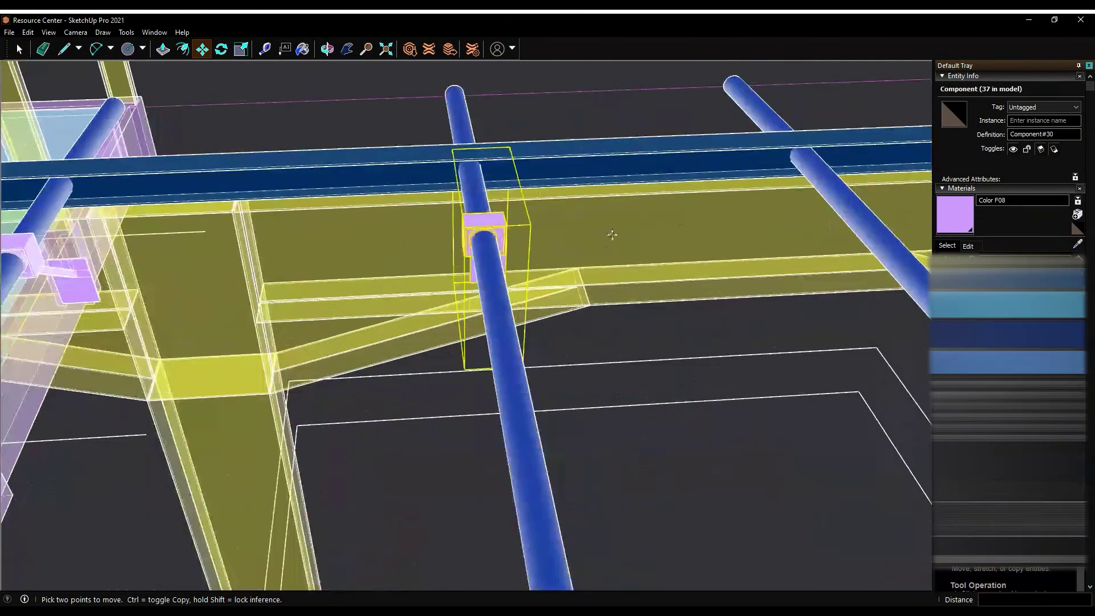
scroll(647, 227, down, 2)
key(ctrl)
click(587, 228)
scroll(481, 220, up, 3)
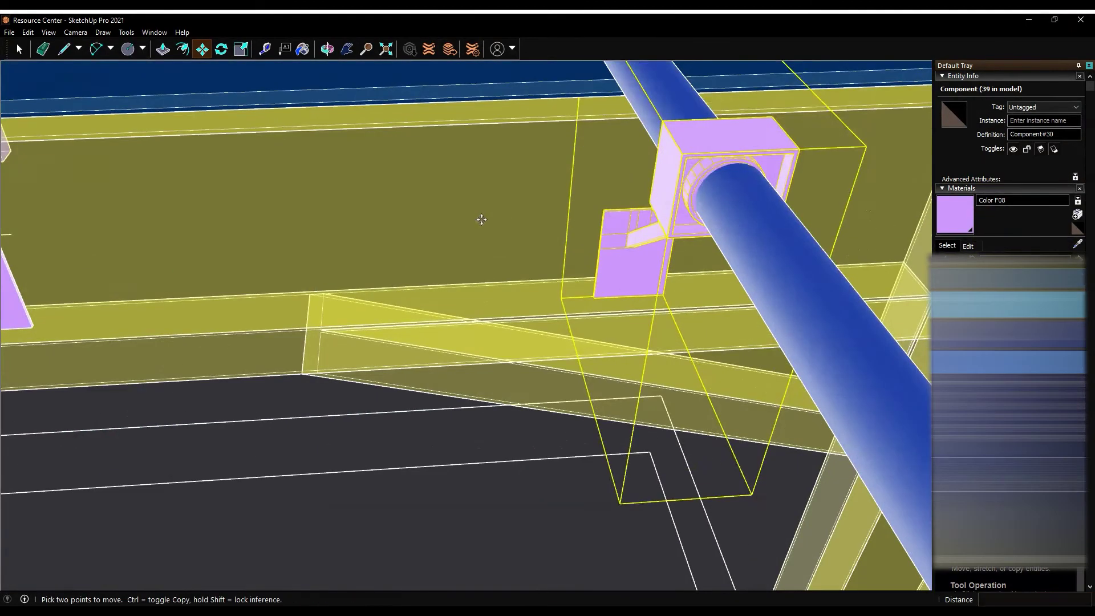
scroll(741, 176, up, 1)
scroll(726, 151, up, 2)
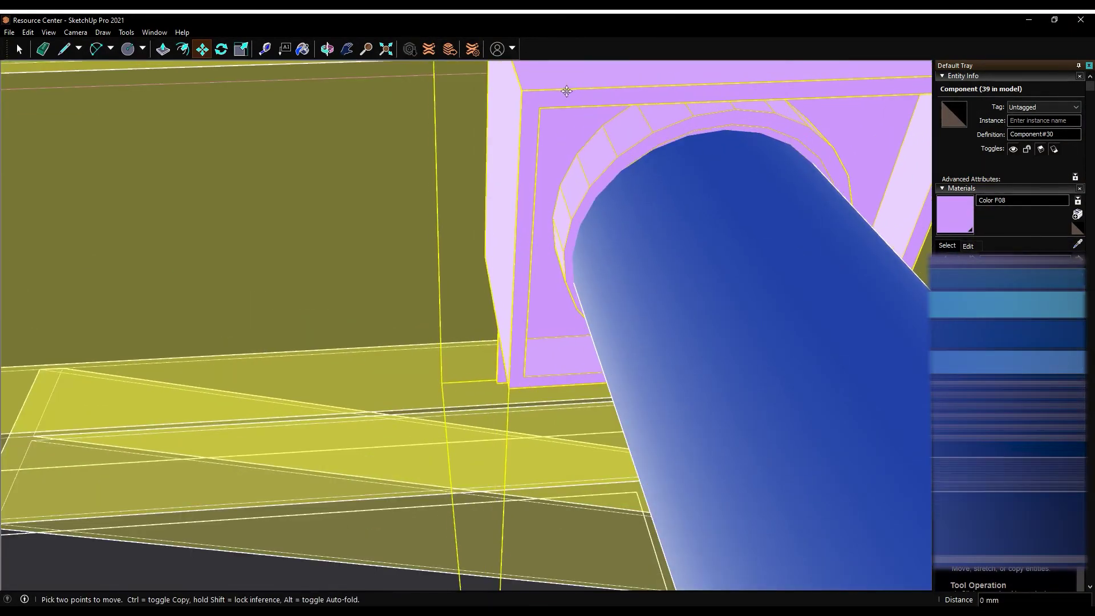
scroll(388, 244, down, 5)
Place one more bracket copy on a purlin, then drop back to Select
click(388, 244)
key(ctrl)
click(419, 238)
scroll(419, 238, down, 2)
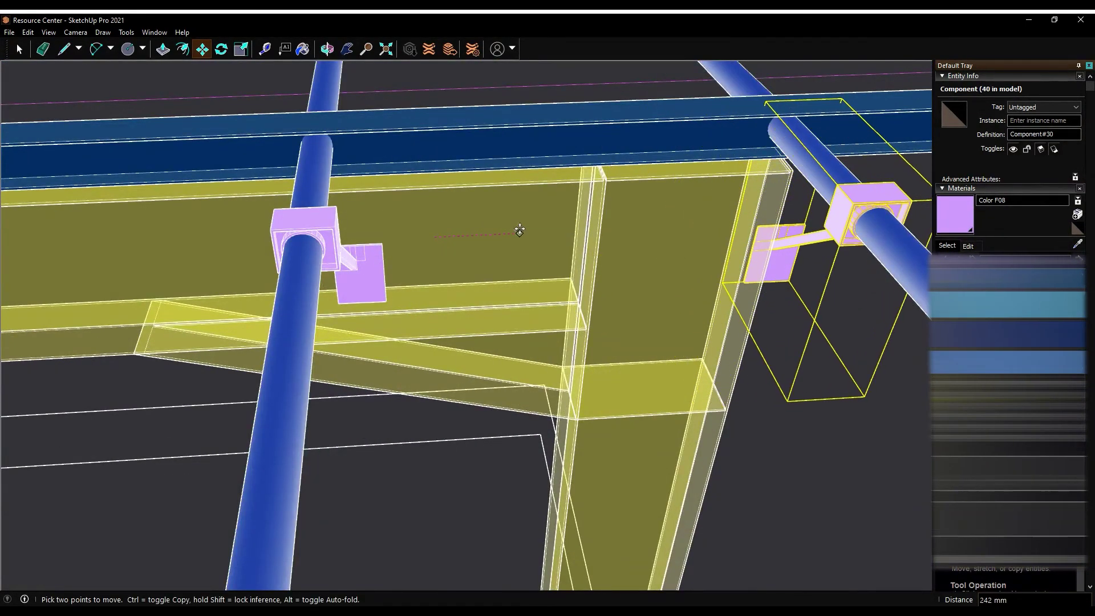
middle_drag(520, 229, 434, 171)
key(space)
From a low view along the purlins, place several more bracket copies near the edge rail
mouse_move(595, 269)
middle_down()
mouse_move(422, 151)
mouse_move(678, 338)
middle_up()
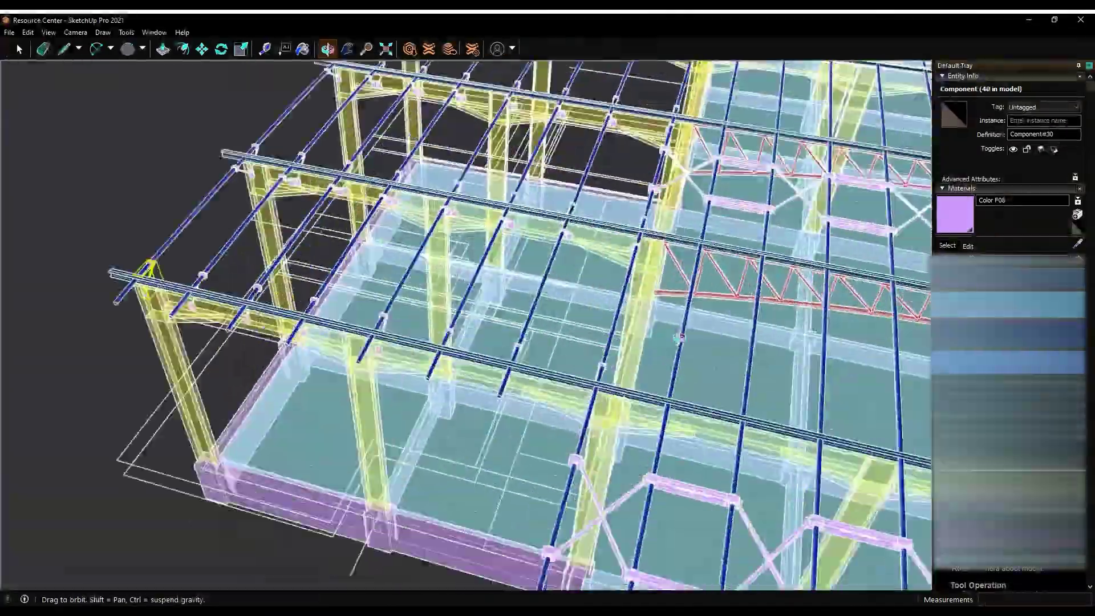
mouse_move(679, 338)
middle_down()
mouse_move(319, 257)
mouse_move(430, 430)
middle_up()
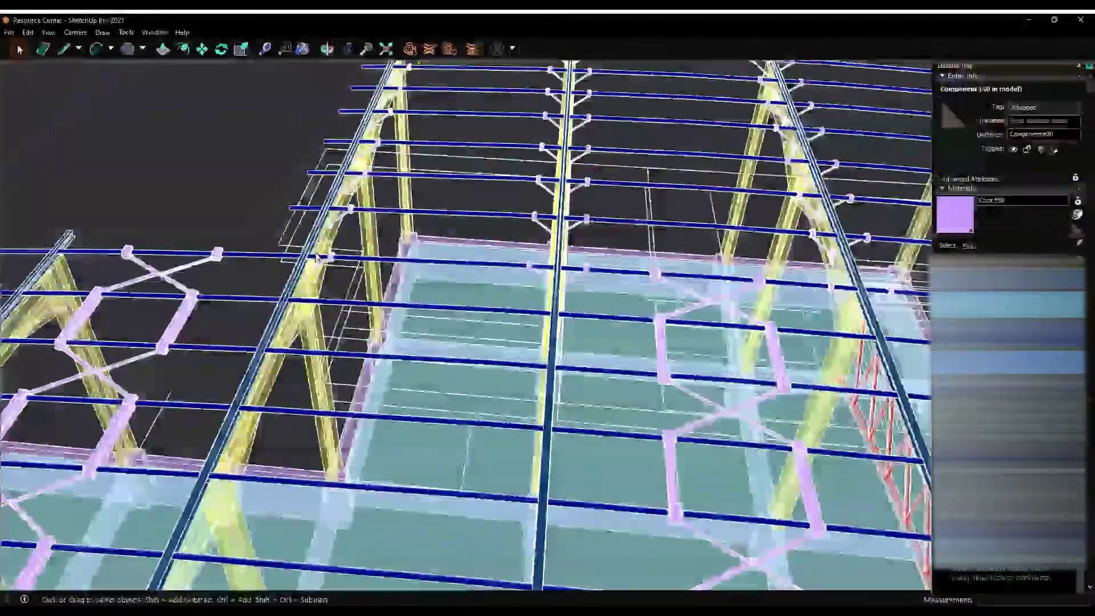
key(m)
click(415, 484)
mouse_move(415, 483)
middle_down()
mouse_move(347, 225)
mouse_move(279, 281)
mouse_move(402, 290)
middle_up()
click(319, 298)
click(280, 303)
mouse_move(280, 304)
middle_down()
mouse_move(367, 293)
mouse_move(173, 323)
middle_up()
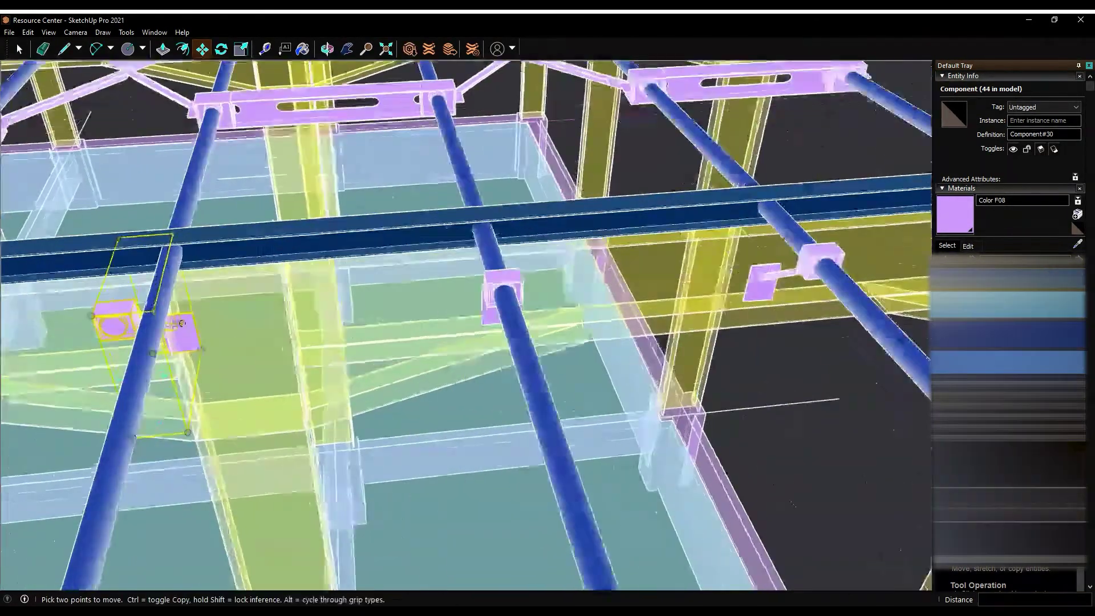
click(388, 305)
mouse_move(388, 305)
middle_down()
mouse_move(264, 313)
mouse_move(245, 325)
middle_up()
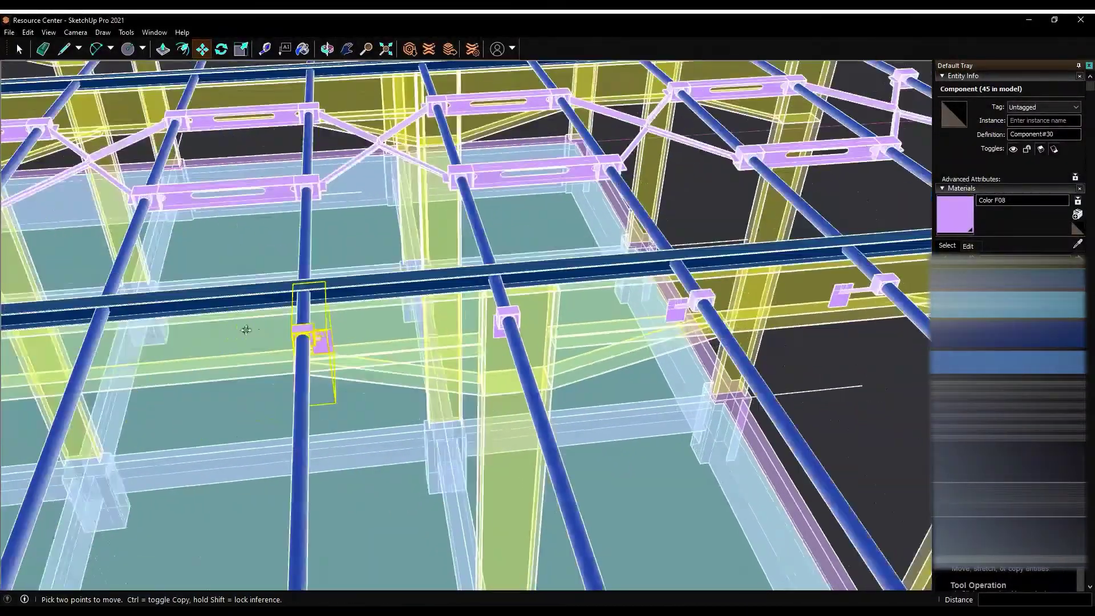
click(225, 347)
Copy a bracket onto a purlin and mirror it across the green axis
middle_drag(557, 336, 503, 336)
click(502, 336)
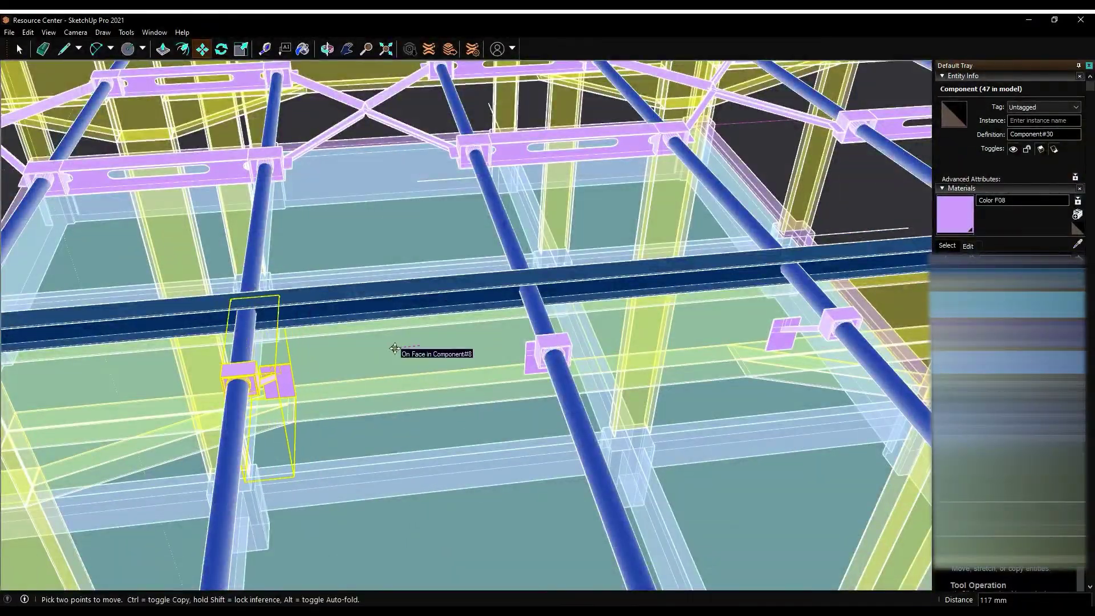
key(ctrl)
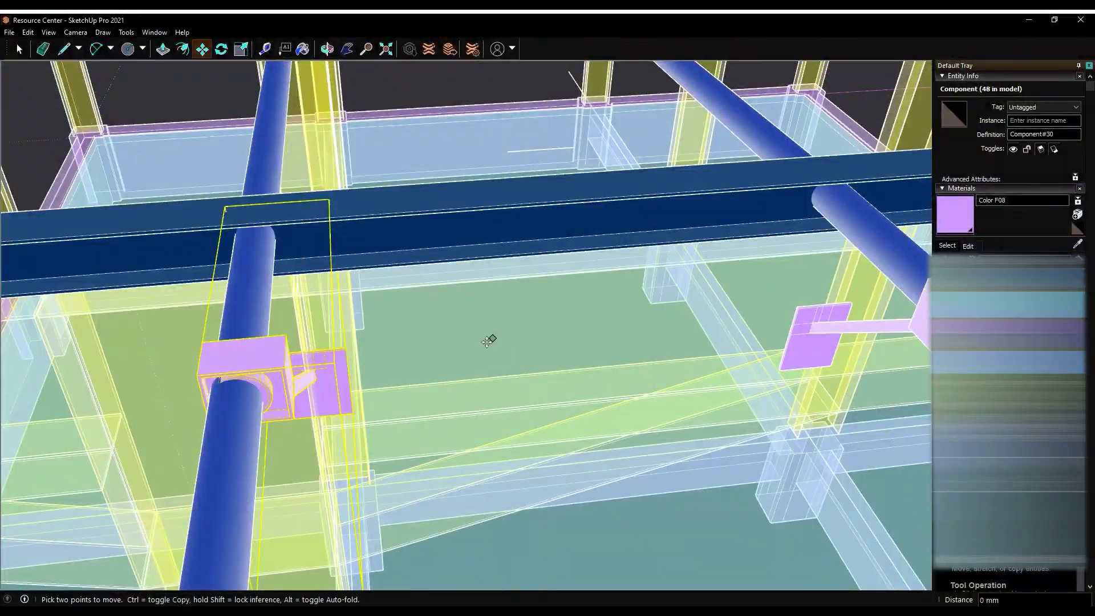
mouse_move(390, 360)
middle_down()
mouse_move(463, 204)
mouse_move(385, 312)
middle_up()
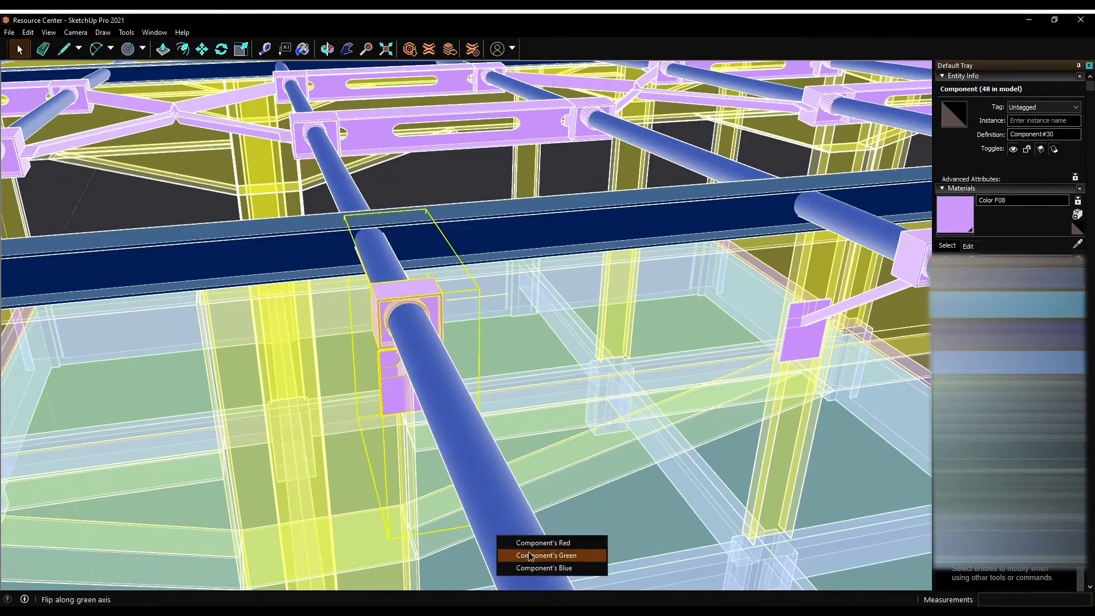
click(529, 555)
key(m)
middle_drag(530, 556, 520, 325)
click(234, 370)
Pick a bracket to copy, then return to Select and orbit to a steep roof view
scroll(234, 370, down, 3)
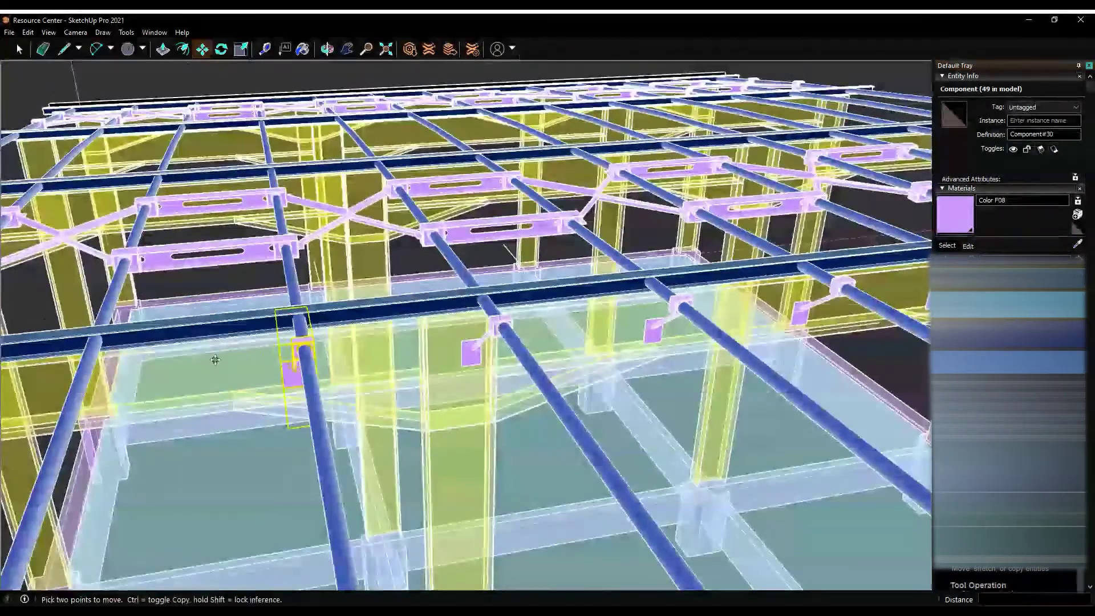
scroll(228, 365, up, 2)
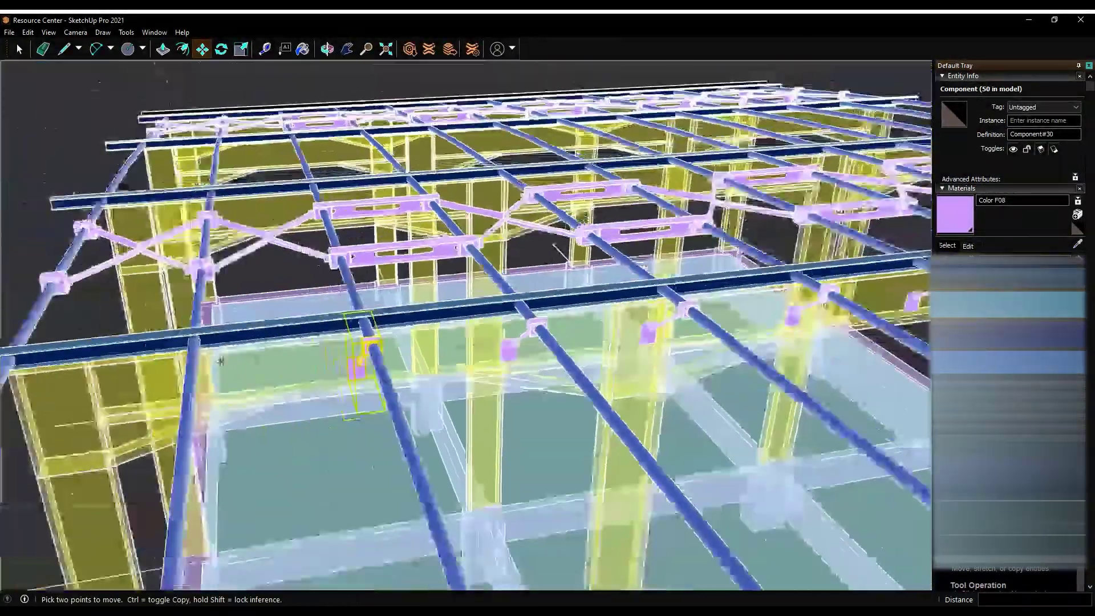
scroll(220, 361, up, 3)
click(540, 339)
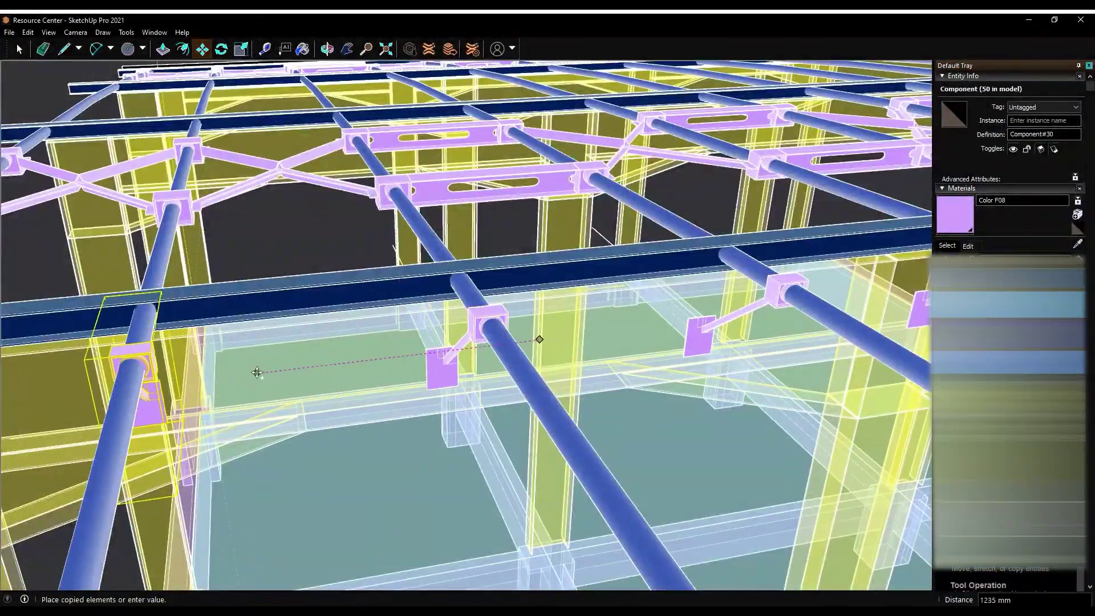
scroll(132, 365, down, 3)
scroll(171, 285, up, 3)
key(space)
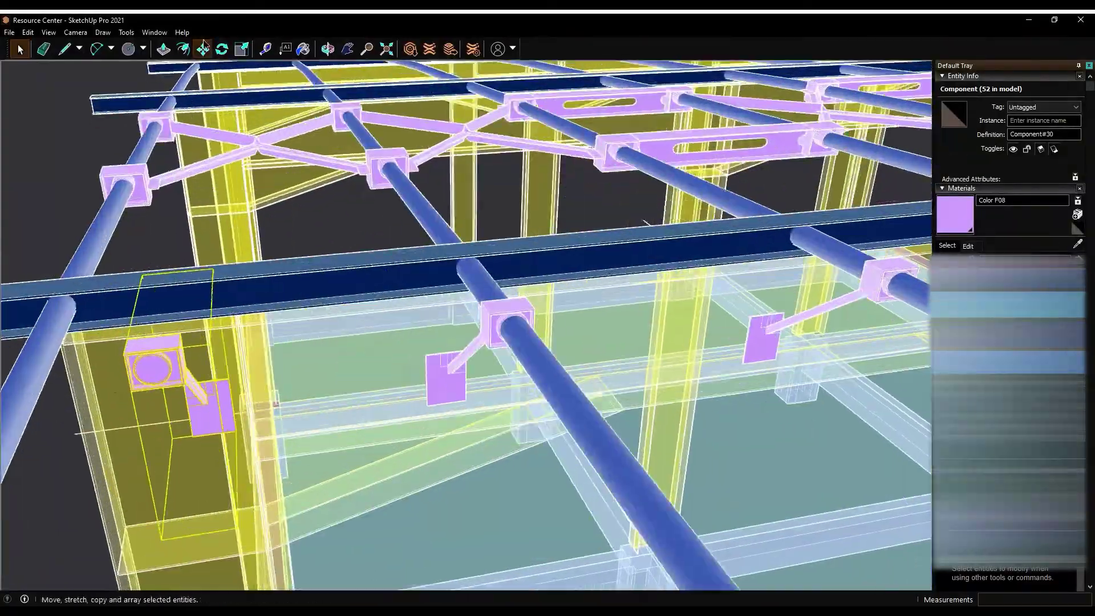
scroll(297, 367, down, 3)
mouse_move(297, 367)
middle_down()
mouse_move(432, 409)
mouse_move(707, 337)
middle_up()
scroll(431, 410, down, 3)
scroll(707, 337, up, 5)
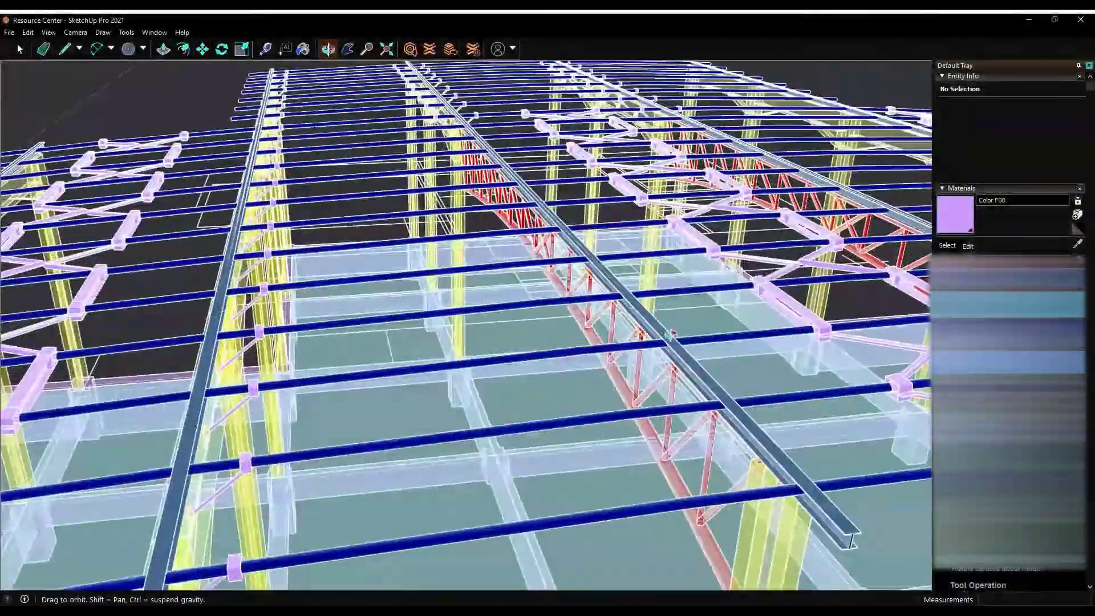
Copy the slotted tie plates from the zig-zag brace onto another X-brace strip
scroll(707, 337, down, 3)
middle_drag(707, 337, 572, 368)
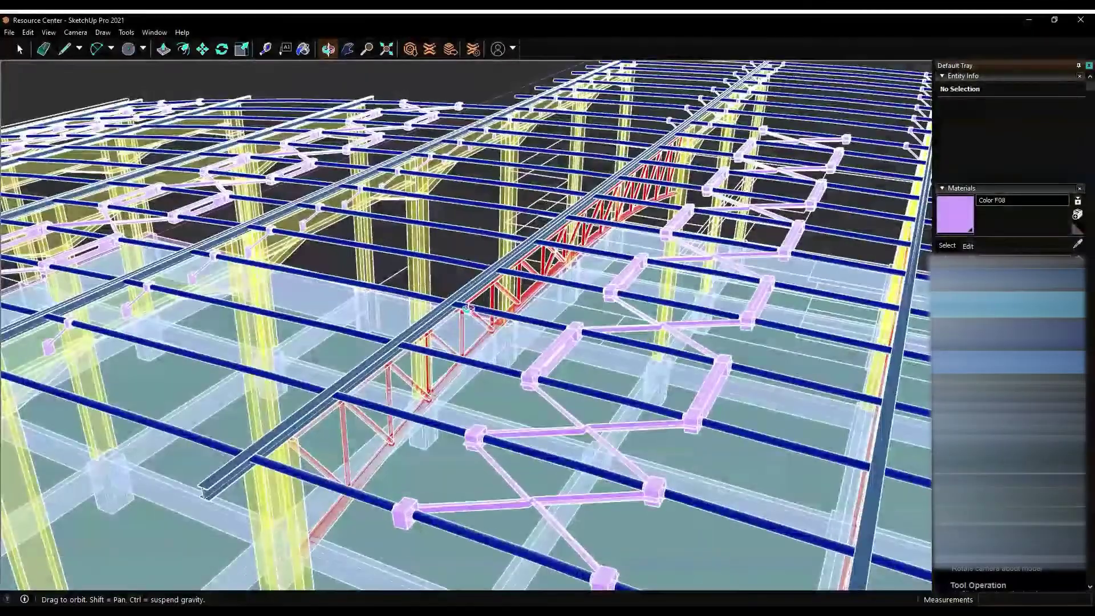
double_click(572, 367)
scroll(372, 428, down, 3)
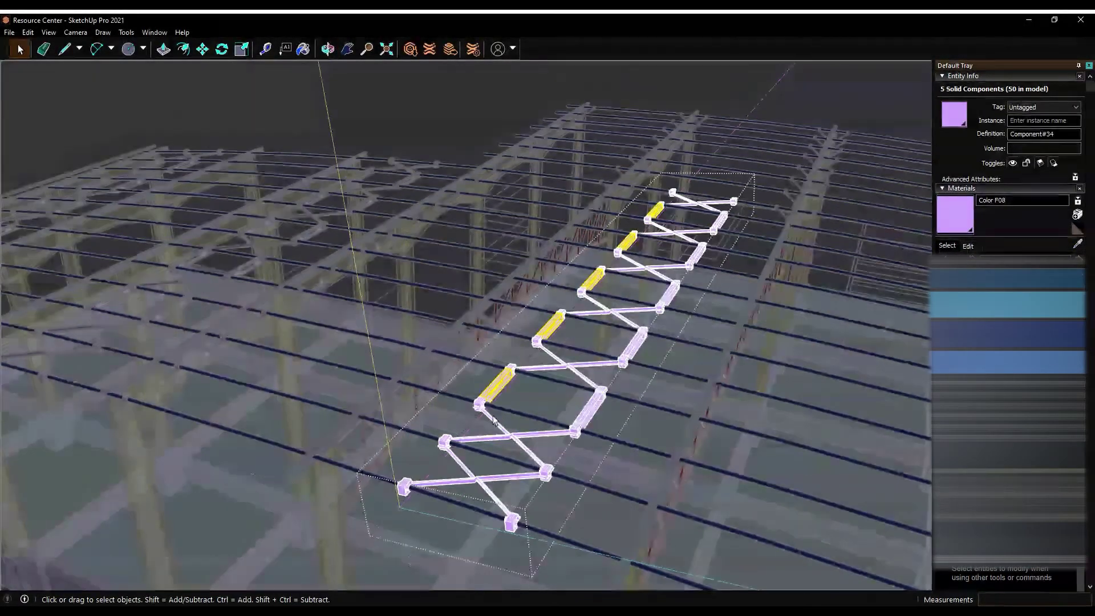
key(ctrl+c)
key(ctrl+v)
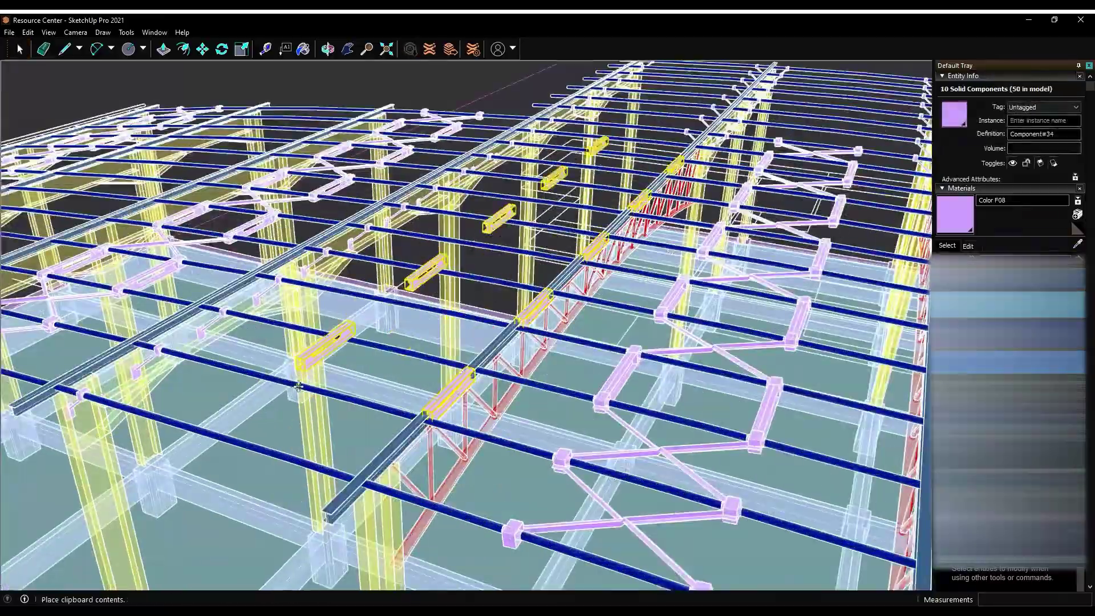
click(246, 369)
Orbit in close to the pink box bracket on the purlin
mouse_move(245, 370)
middle_down()
mouse_move(293, 306)
mouse_move(748, 138)
middle_up()
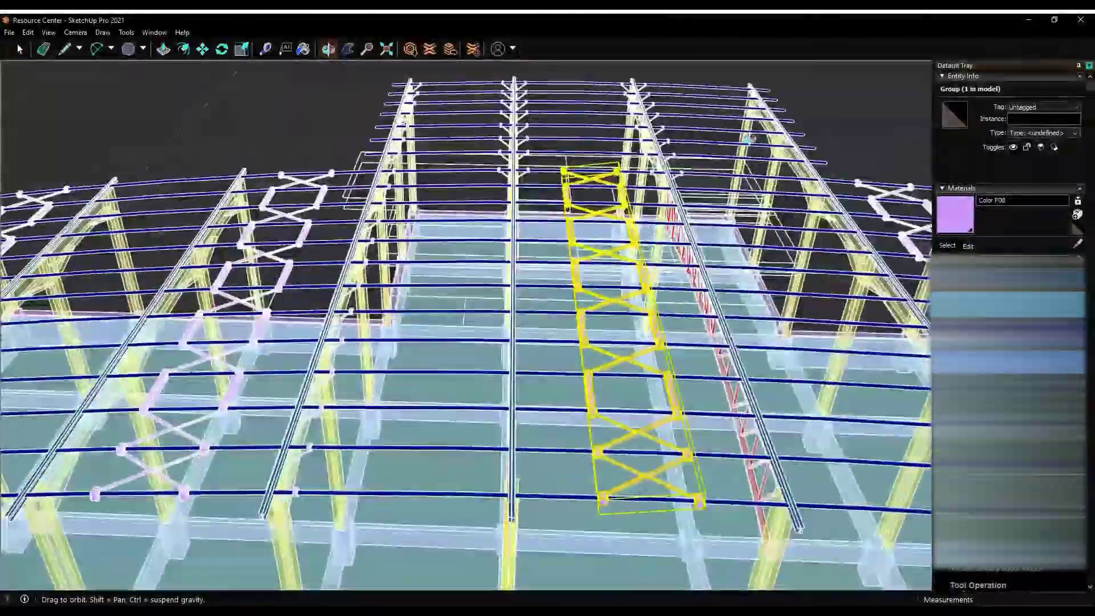
scroll(749, 139, up, 10)
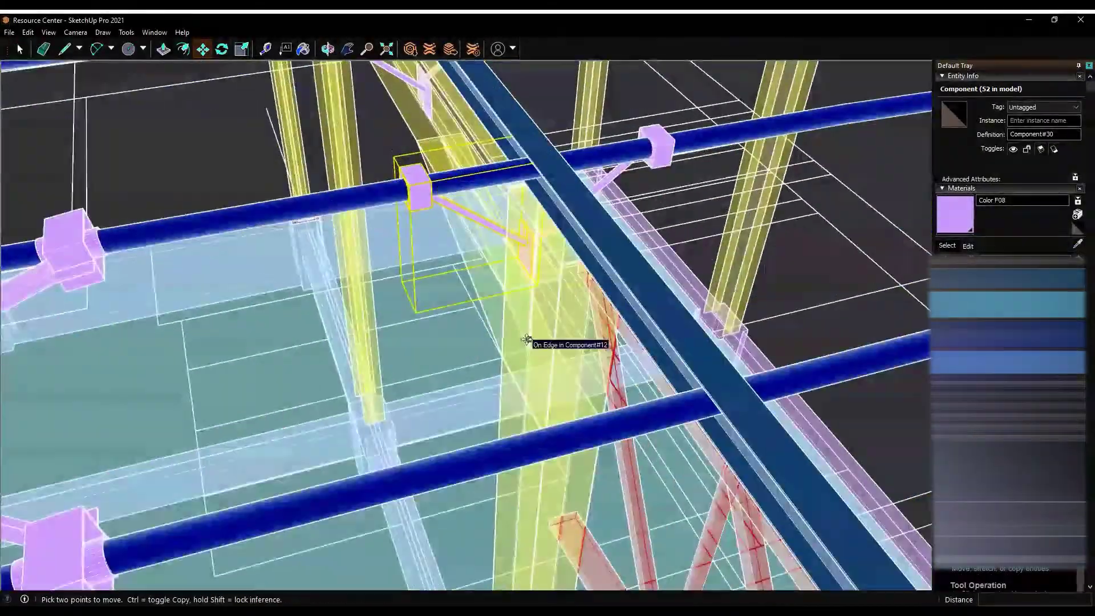
mouse_move(628, 239)
middle_down()
mouse_move(590, 241)
mouse_move(545, 172)
middle_up()
scroll(590, 240, up, 5)
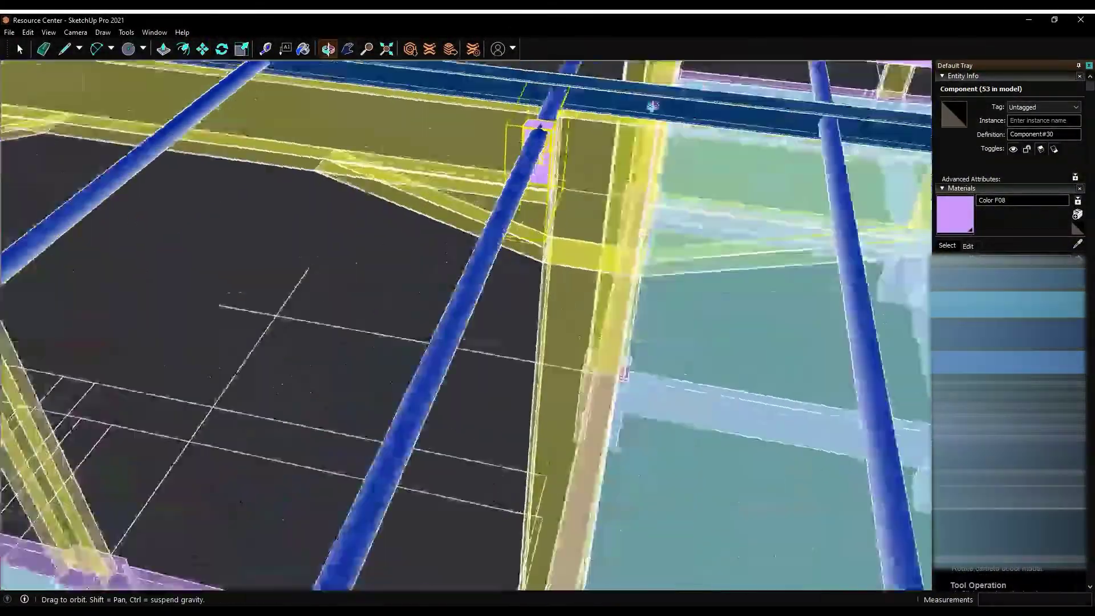
Copy the box bracket onto the next purlin crossings along the rafter
key(m)
click(523, 166)
scroll(505, 163, up, 2)
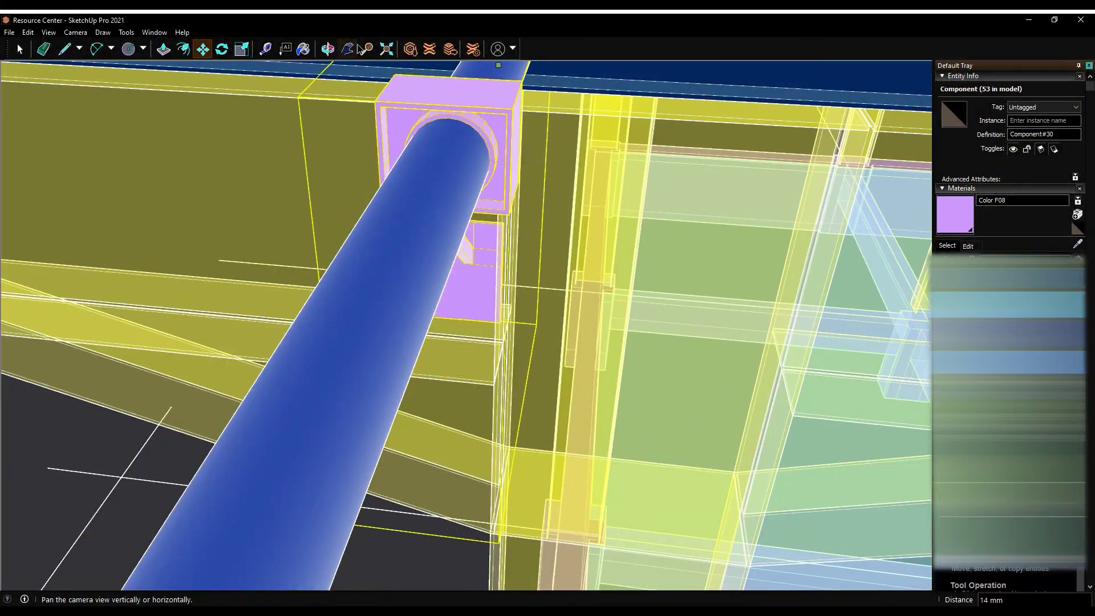
scroll(618, 222, down, 6)
middle_drag(570, 239, 618, 222)
click(571, 192)
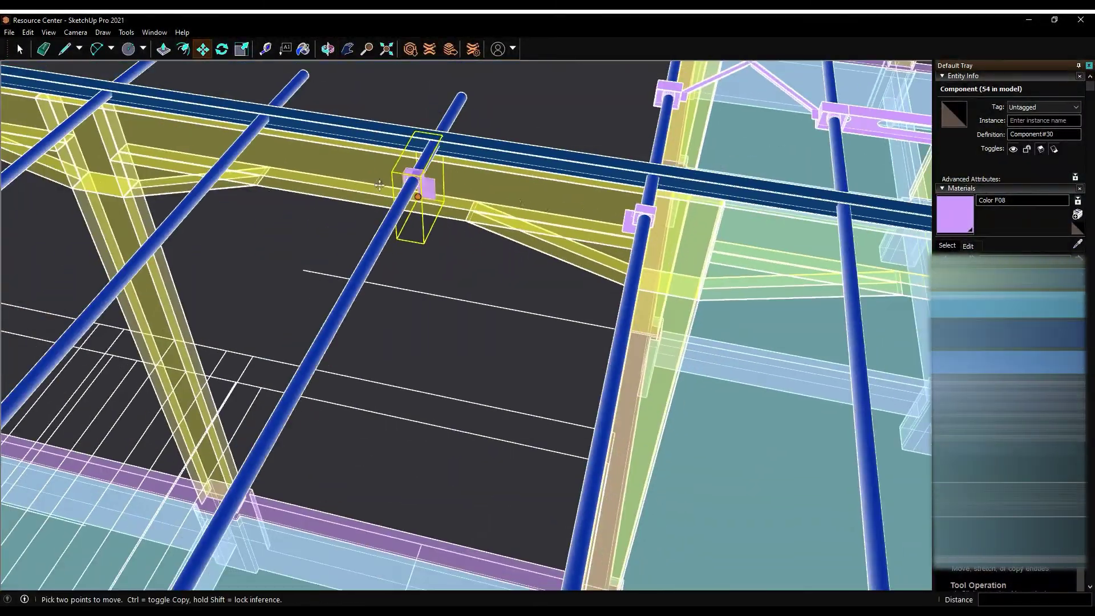
scroll(604, 190, up, 3)
click(394, 158)
middle_drag(395, 157, 639, 218)
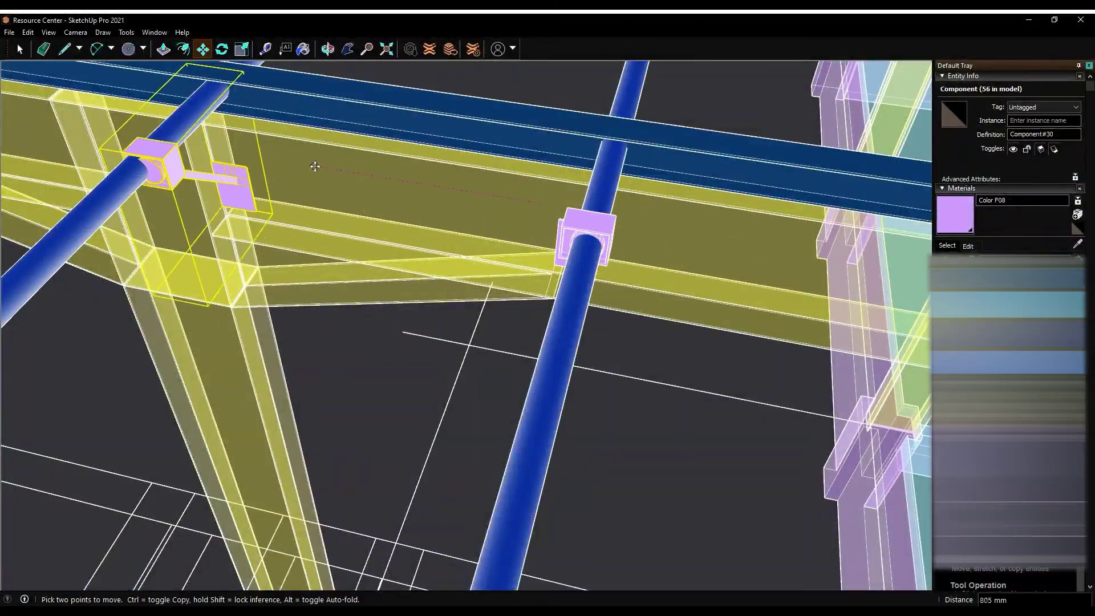
drag(285, 127, 114, 79)
click(20, 50)
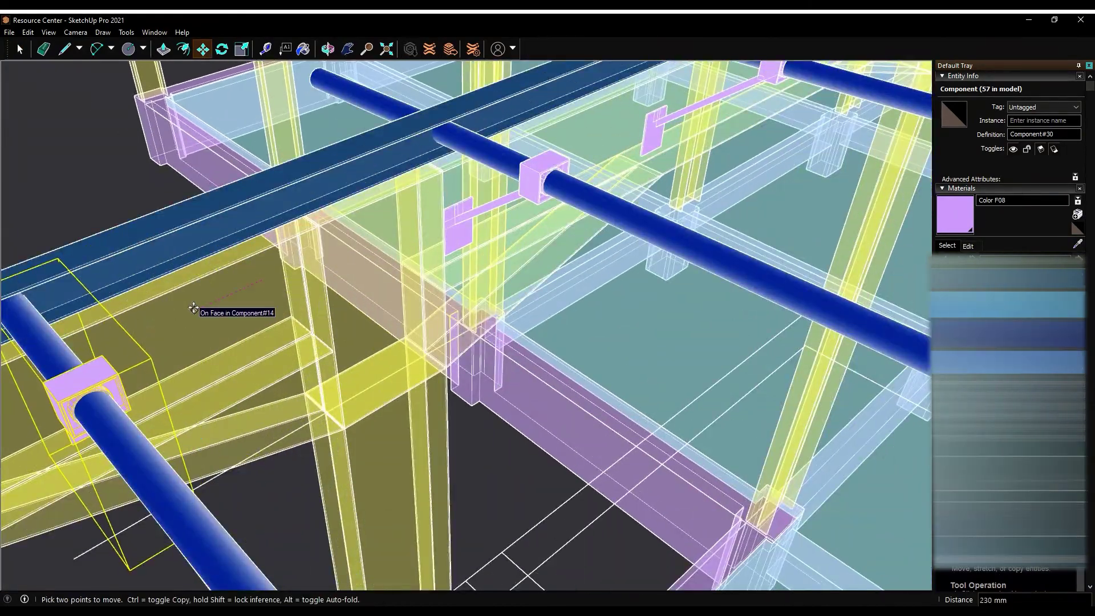
Place further bracket copies at purlin crossings, orbiting to the next rafter
click(193, 309)
middle_drag(193, 309, 178, 288)
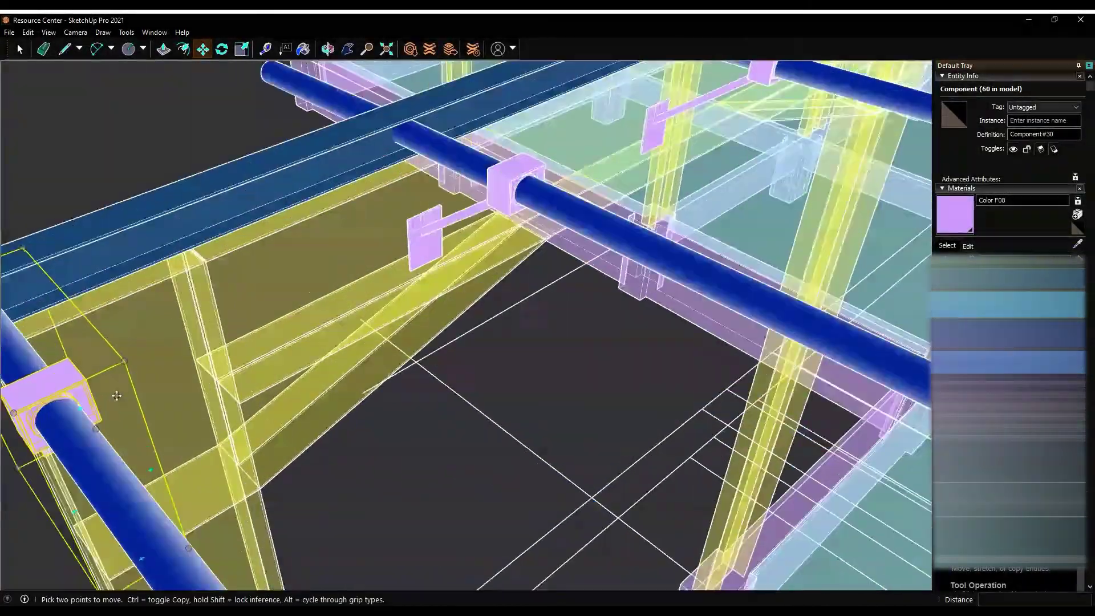
click(116, 396)
scroll(190, 322, up, 2)
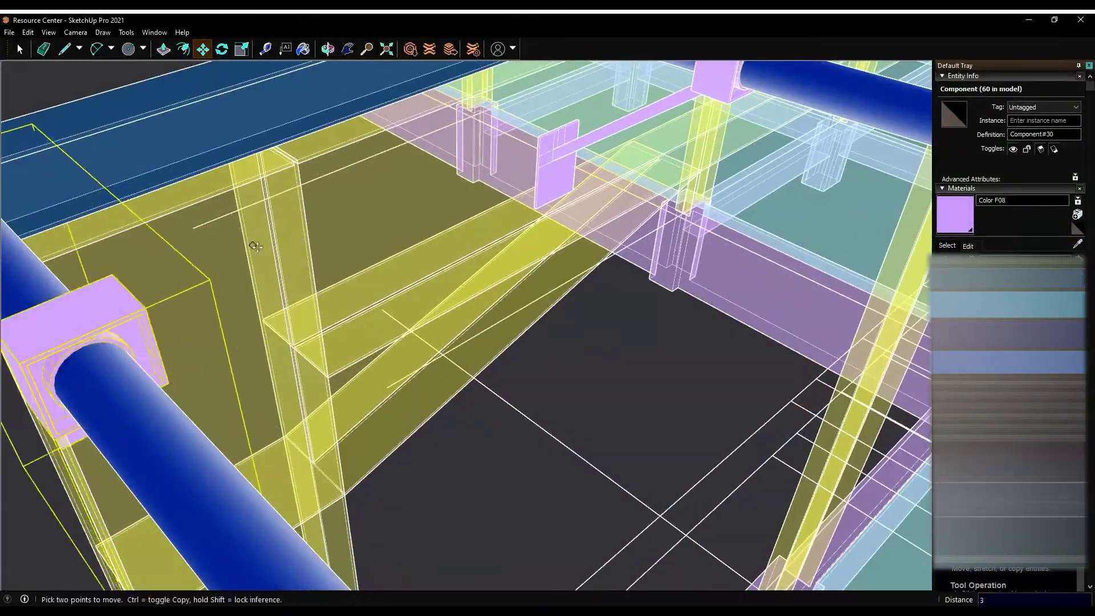
scroll(255, 246, down, 5)
scroll(255, 246, down, 5)
mouse_move(255, 247)
middle_down()
mouse_move(915, 568)
mouse_move(427, 238)
middle_up()
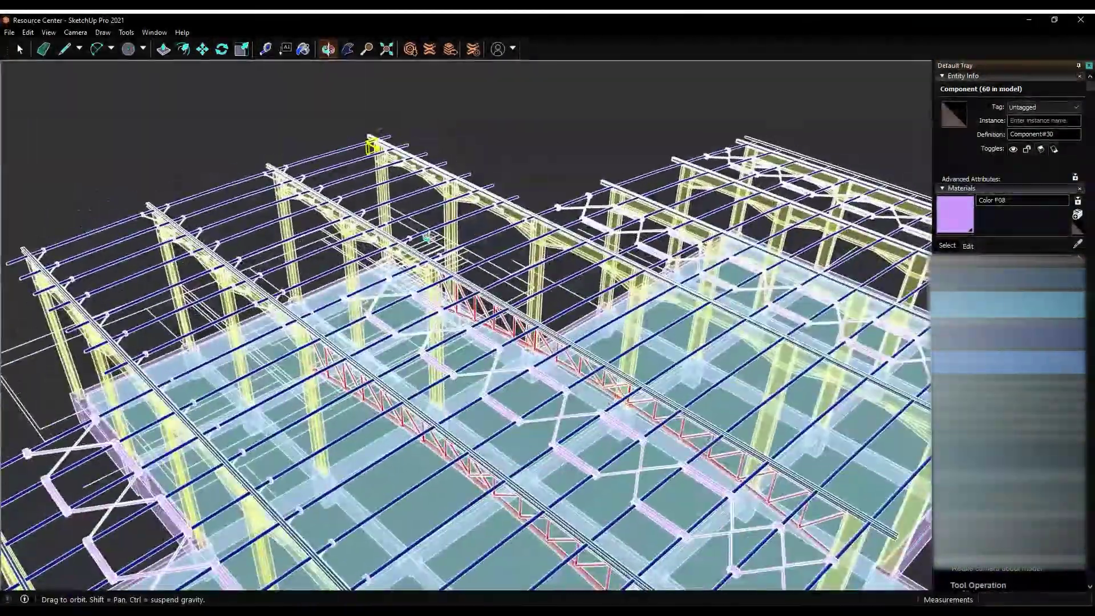
middle_drag(426, 239, 859, 420)
scroll(859, 420, up, 5)
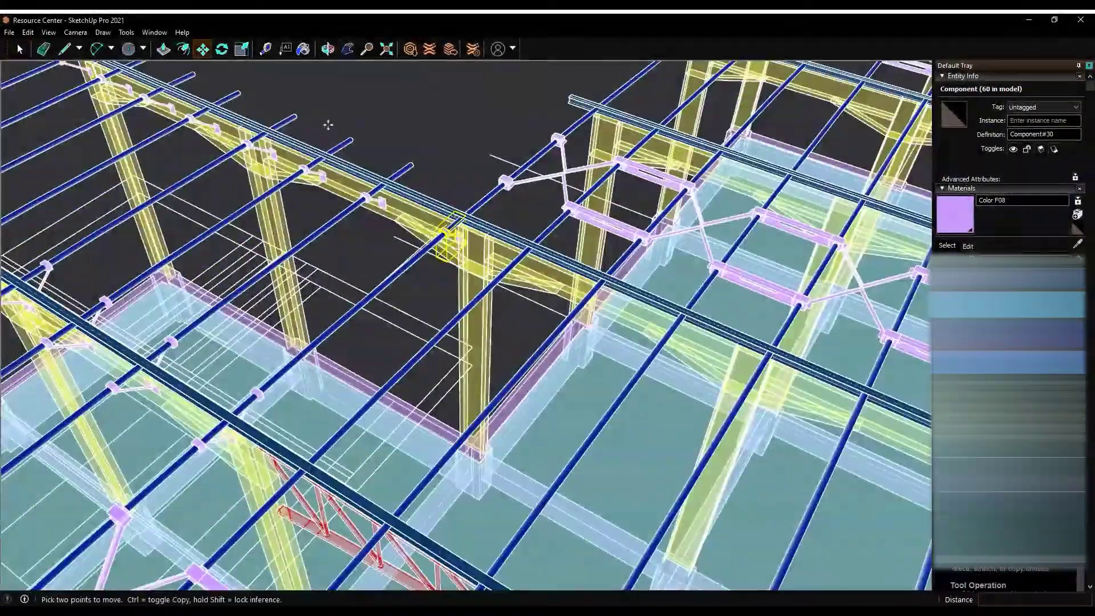
click(202, 49)
scroll(665, 299, up, 3)
mouse_move(798, 352)
middle_down()
mouse_move(388, 187)
mouse_move(735, 326)
middle_up()
mouse_move(622, 274)
middle_down()
mouse_move(596, 177)
mouse_move(407, 239)
middle_up()
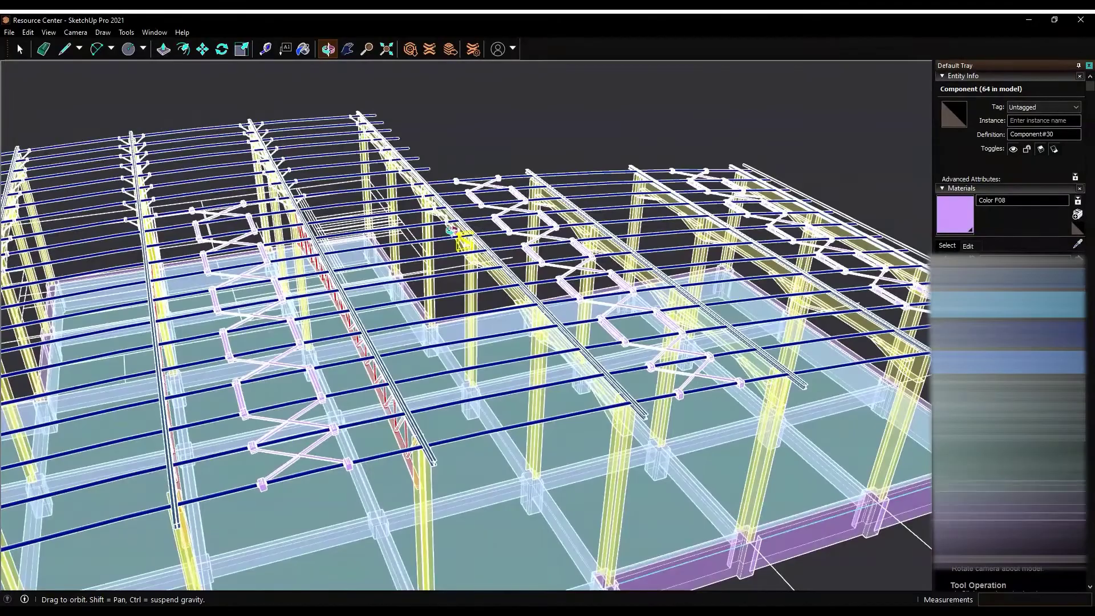
Orbit toward the rafter and copy a box bracket onto its first purlin crossing
middle_drag(406, 238, 540, 291)
scroll(541, 291, up, 5)
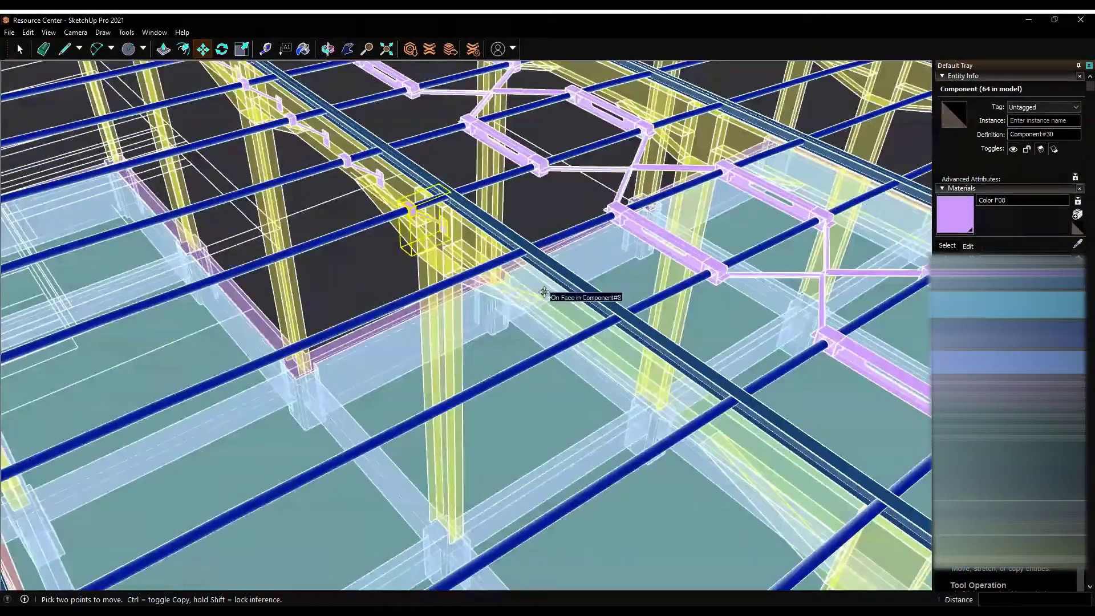
scroll(540, 291, up, 3)
scroll(540, 292, up, 4)
scroll(603, 260, down, 3)
key(ctrl)
click(603, 259)
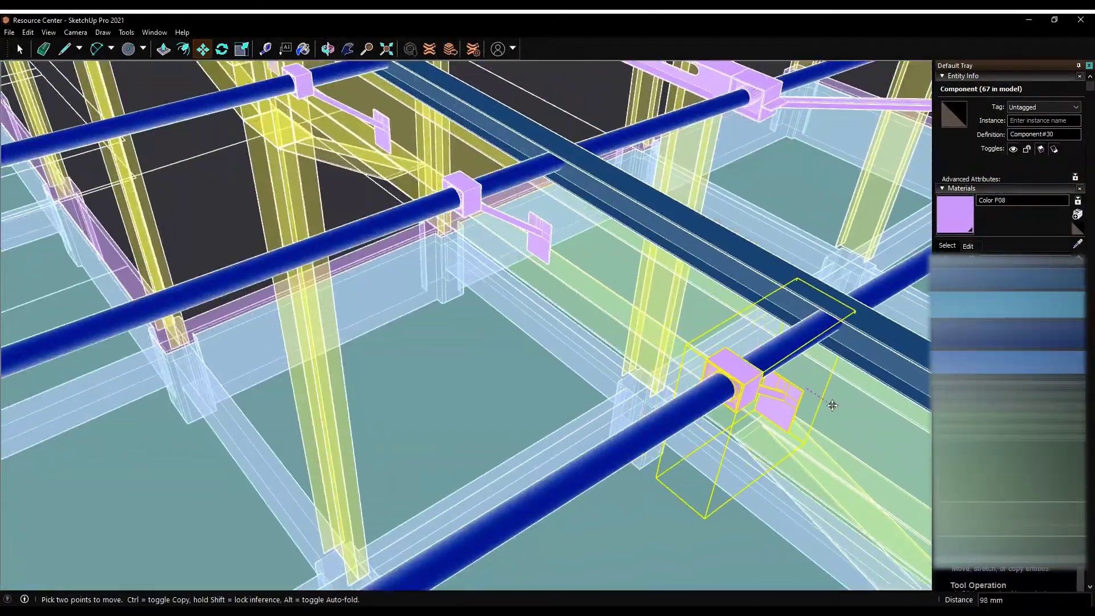
scroll(833, 404, down, 3)
click(804, 378)
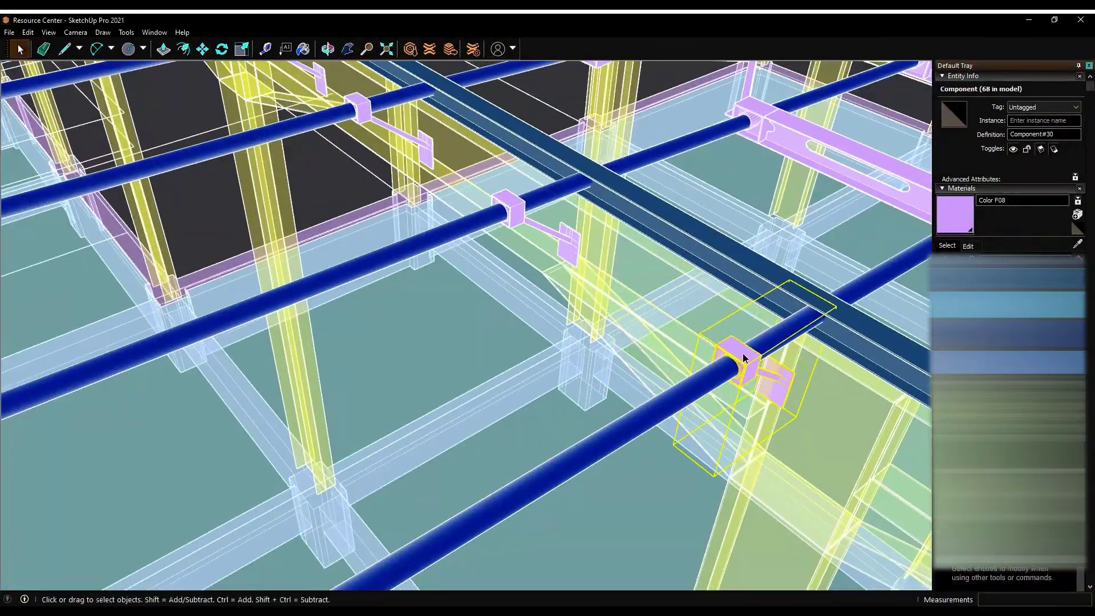
Copy the box bracket onto the next two purlin crossings along the rafter
key(m)
scroll(646, 276, up, 2)
scroll(648, 276, down, 2)
key(ctrl)
click(604, 237)
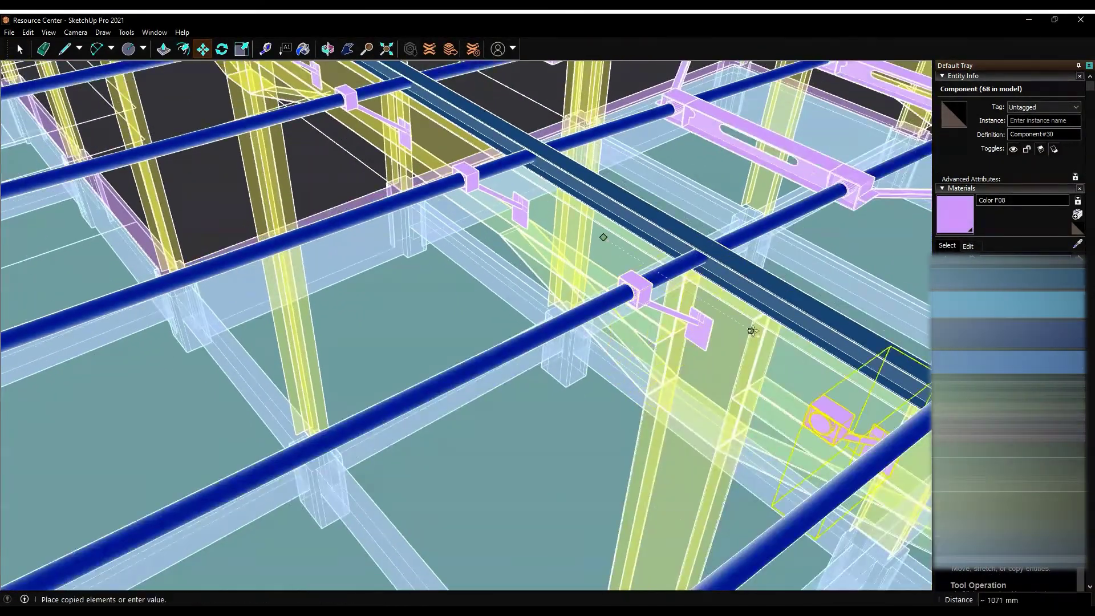
scroll(791, 366, up, 2)
scroll(741, 319, down, 3)
click(741, 314)
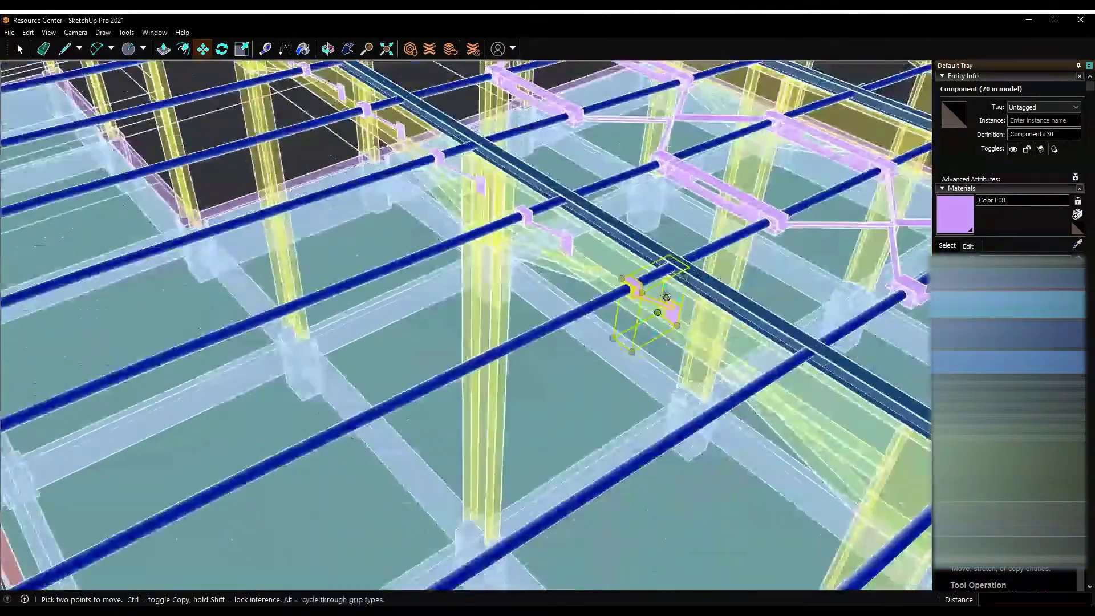
scroll(741, 315, up, 2)
scroll(742, 315, down, 2)
key(ctrl)
click(745, 347)
Orbit to see the whole frame and copy a bracket onto a farther purlin
click(845, 379)
mouse_move(845, 379)
middle_down()
mouse_move(853, 263)
mouse_move(803, 334)
middle_up()
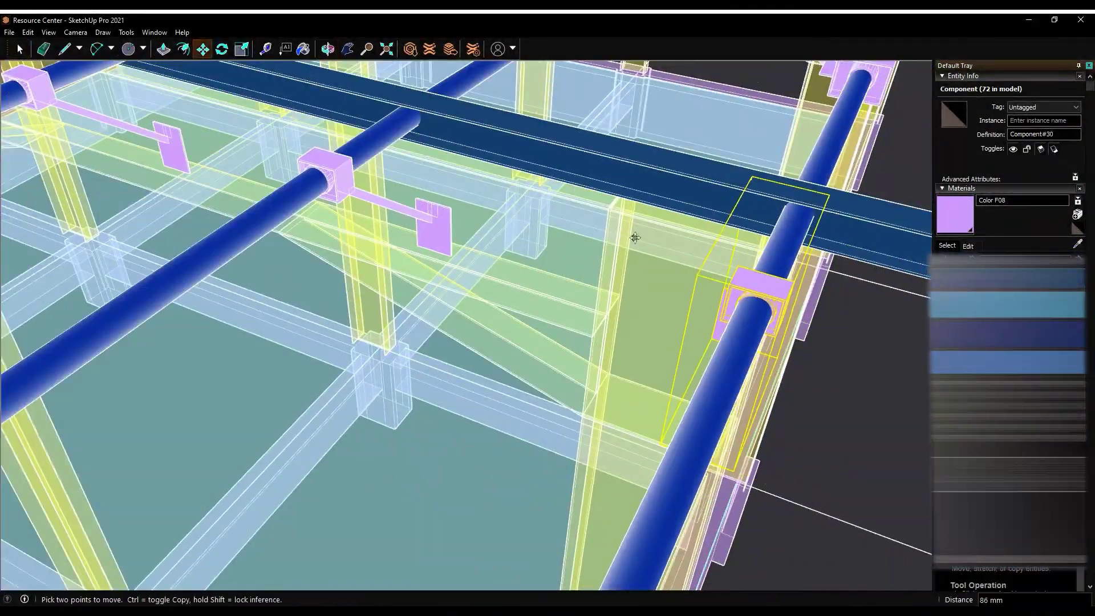
scroll(635, 237, down, 5)
mouse_move(635, 237)
middle_down()
mouse_move(650, 277)
mouse_move(447, 202)
middle_up()
key(m)
scroll(439, 208, up, 5)
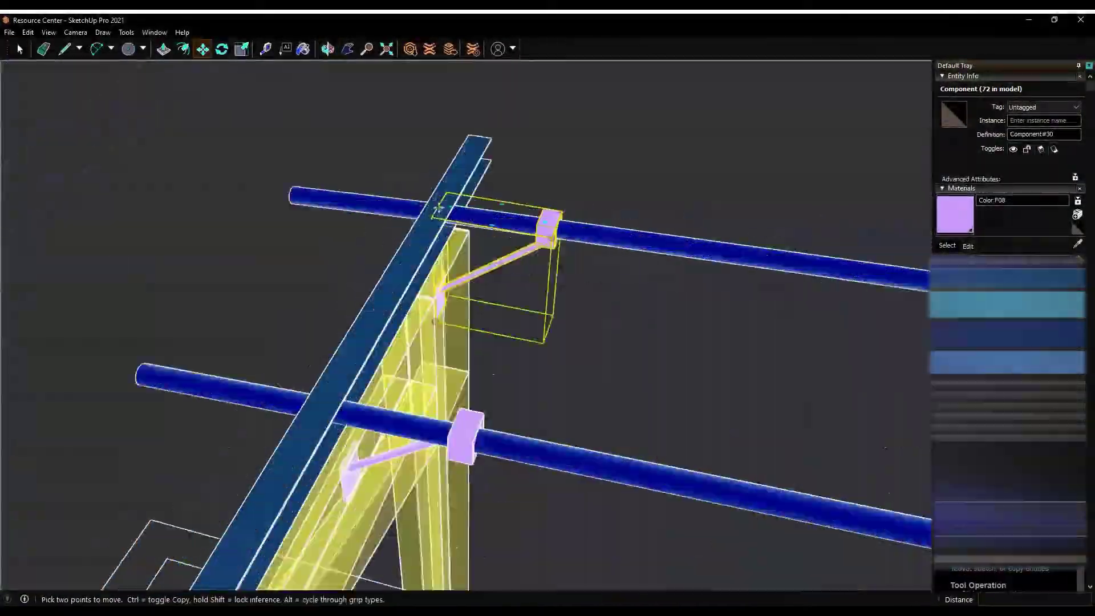
key(ctrl)
click(438, 208)
scroll(437, 208, down, 5)
Orbit around the new bracket and place two more copies at the next purlins
click(623, 232)
scroll(624, 232, up, 5)
middle_drag(452, 317, 160, 37)
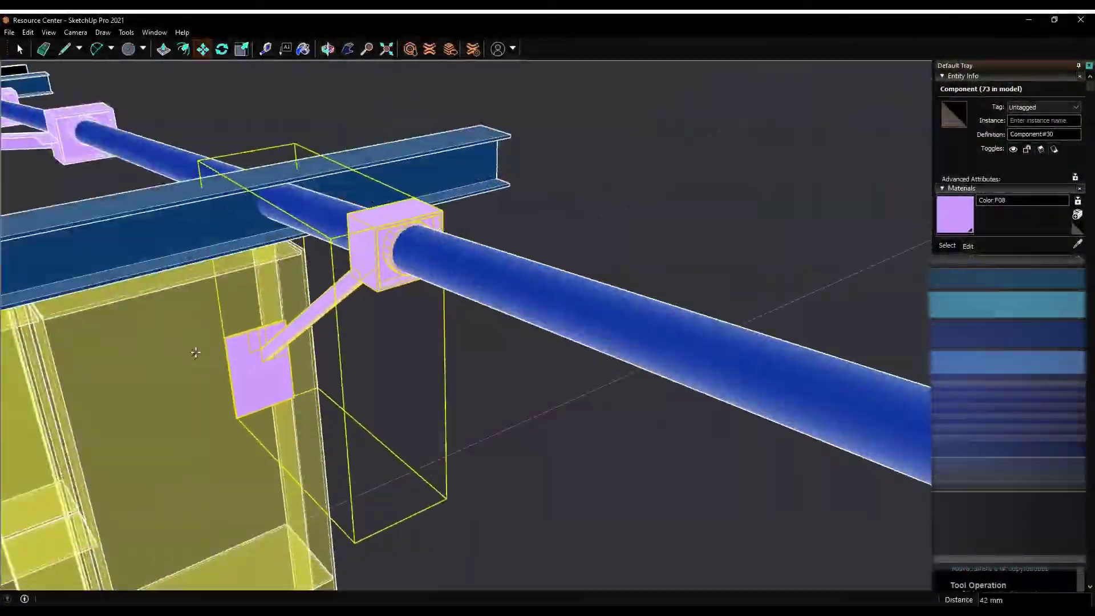
middle_drag(195, 353, 189, 341)
scroll(189, 341, down, 5)
scroll(188, 341, up, 5)
click(189, 341)
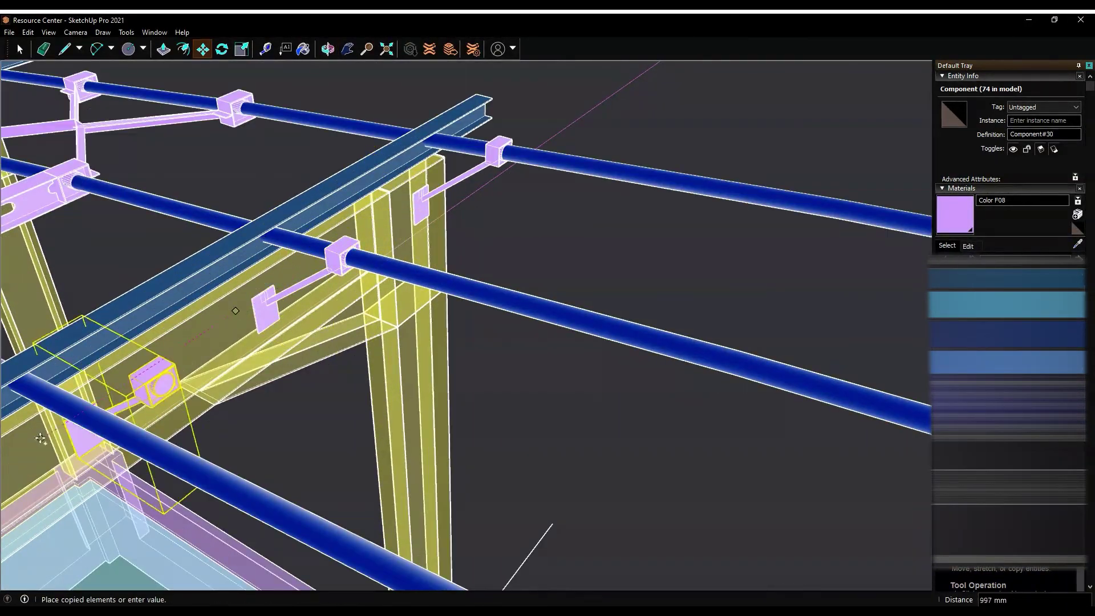
scroll(189, 333, down, 5)
scroll(142, 358, up, 5)
click(142, 358)
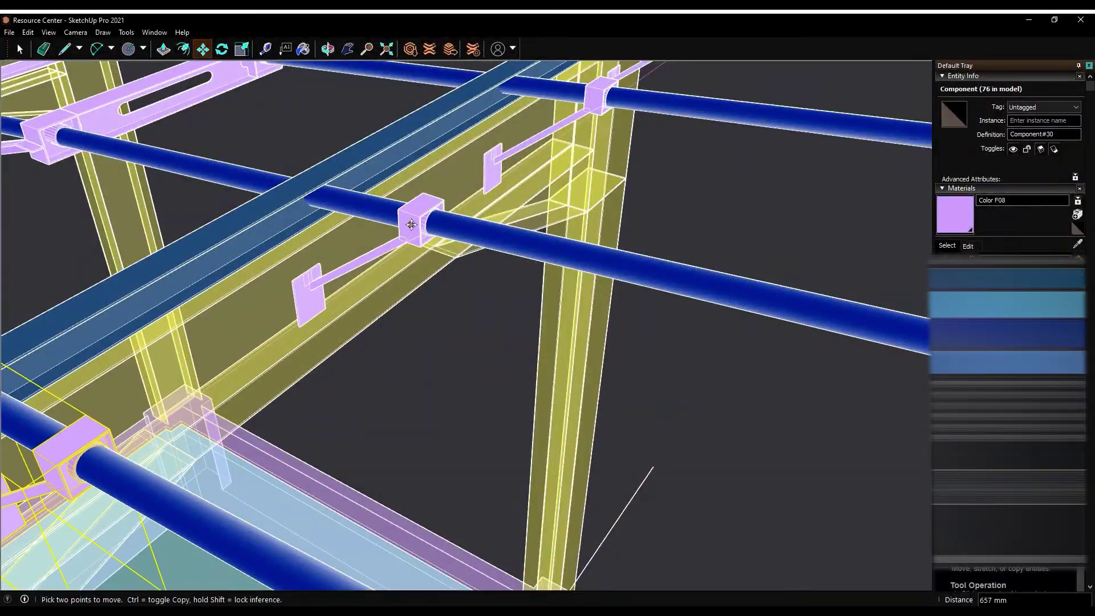
Copy brackets onto further purlin-rafter crossings down the rafter line
click(411, 224)
scroll(95, 444, down, 2)
scroll(89, 449, down, 3)
scroll(299, 332, up, 3)
click(300, 332)
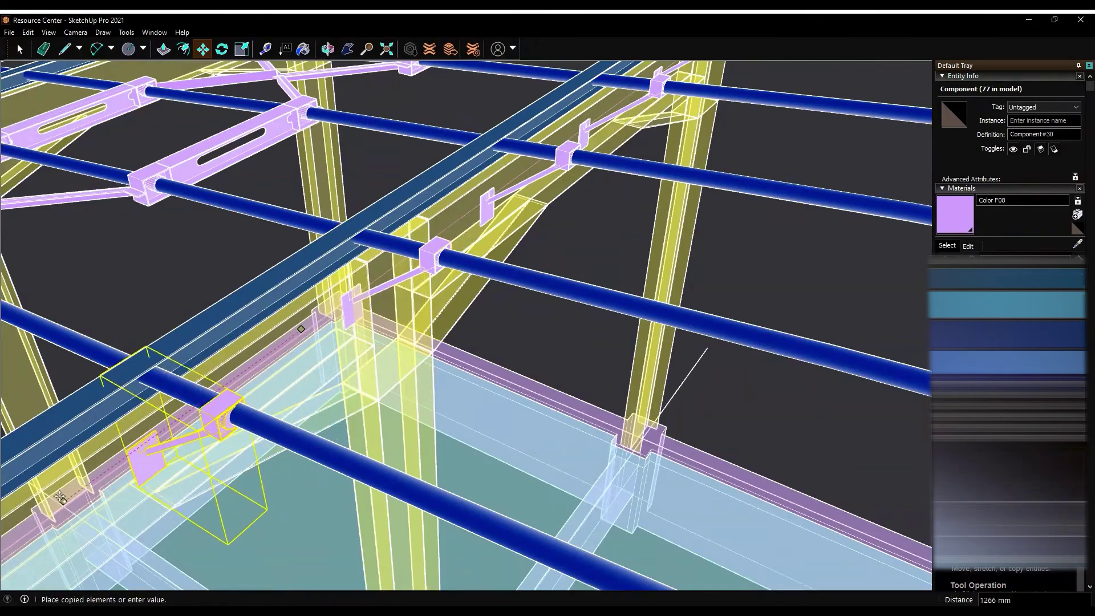
click(61, 498)
scroll(61, 498, down, 3)
scroll(34, 502, up, 3)
click(23, 505)
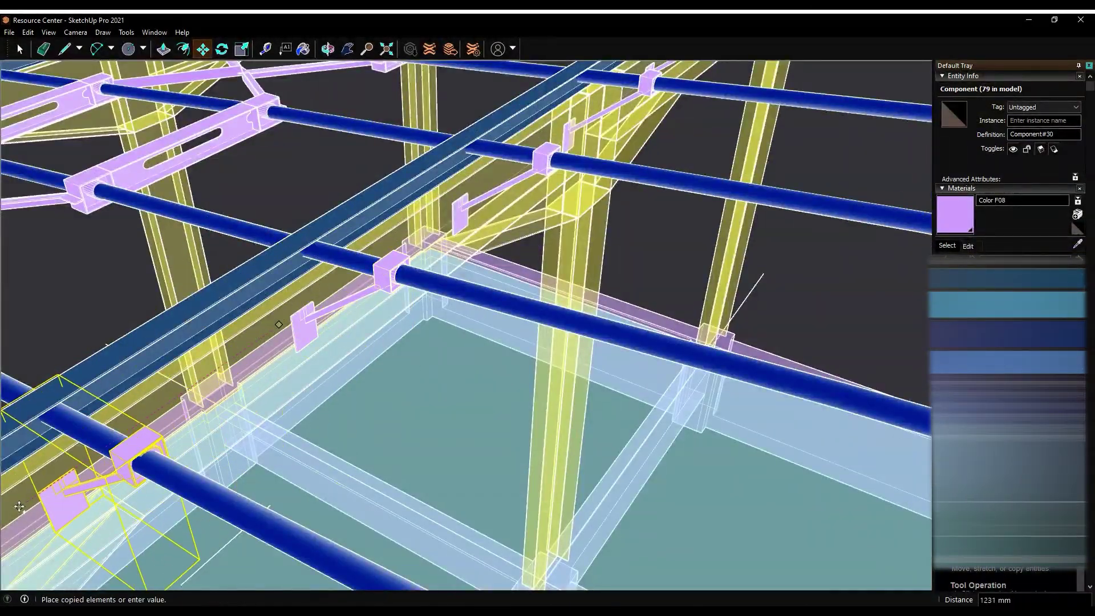
click(16, 508)
Place the last bracket copies on the lower purlins, bringing the total to 85
scroll(16, 508, down, 3)
scroll(37, 509, up, 3)
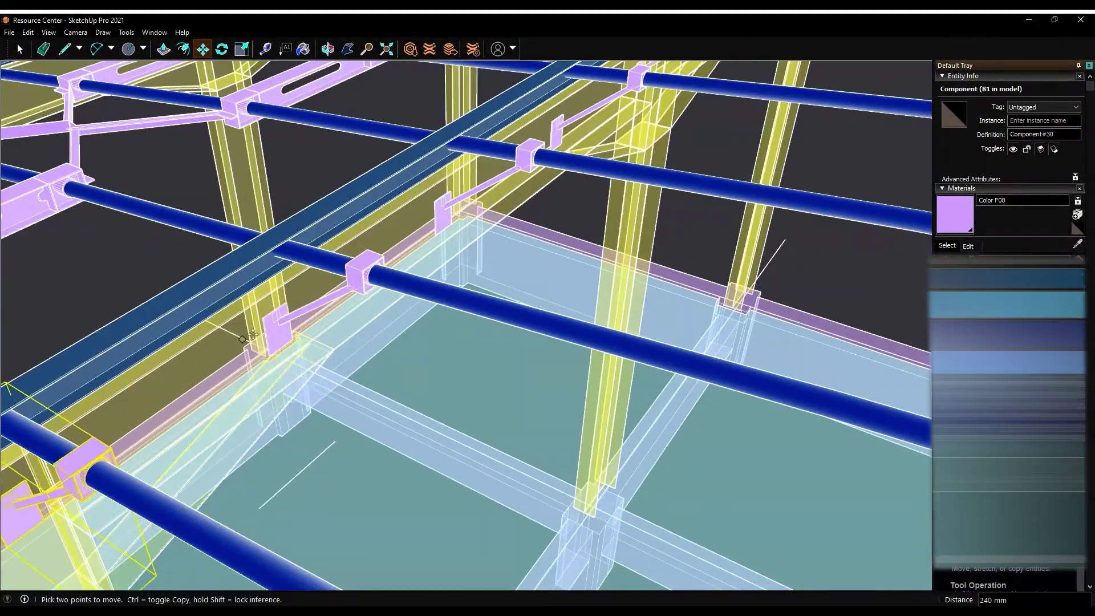
scroll(175, 381, down, 1)
click(100, 419)
scroll(100, 419, down, 3)
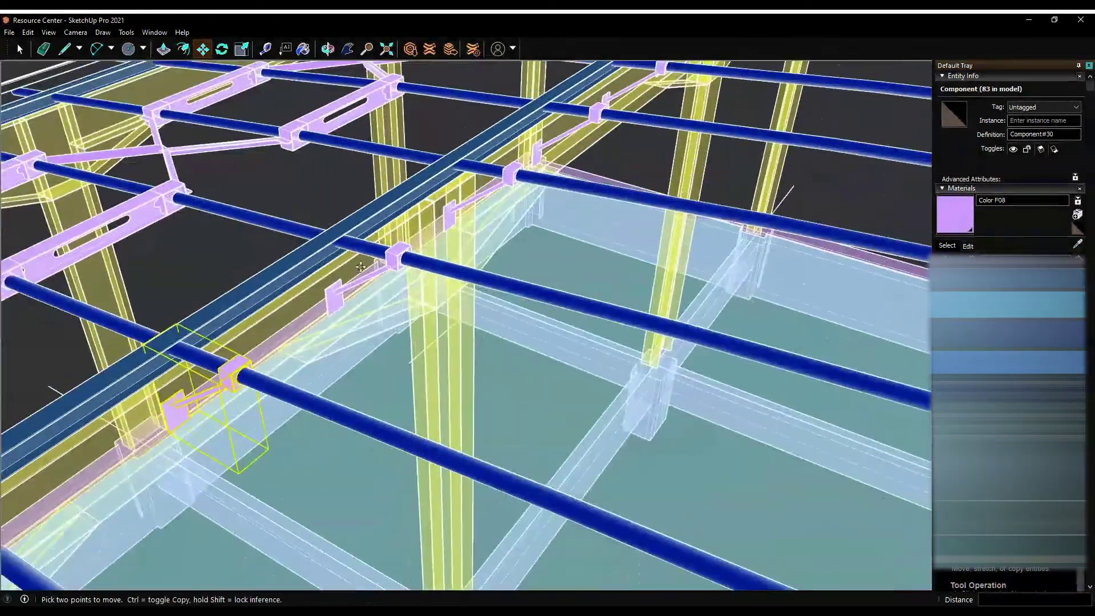
scroll(187, 379, up, 3)
click(155, 409)
Return to Select and orbit out to review the whole roof
scroll(155, 409, up, 3)
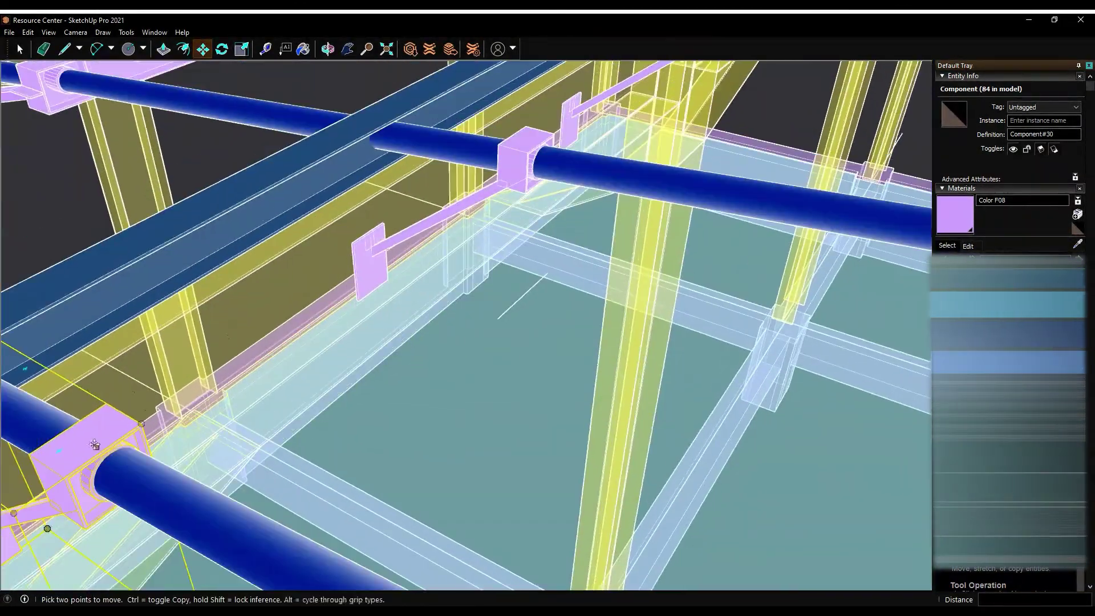
scroll(319, 274, down, 5)
scroll(345, 260, up, 2)
scroll(345, 260, down, 2)
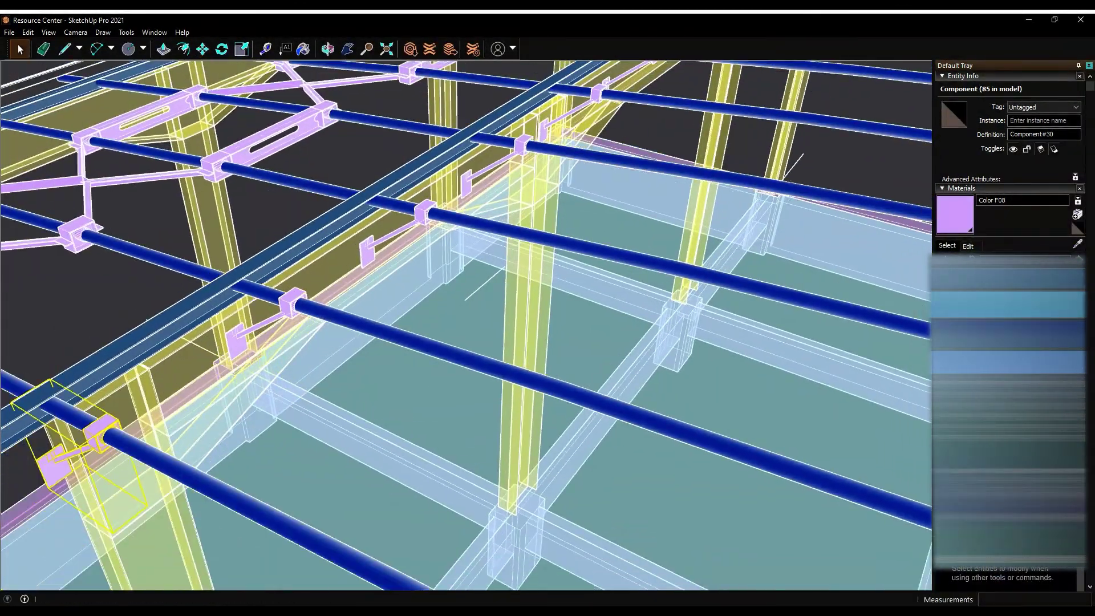
scroll(182, 371, up, 3)
key(space)
scroll(173, 415, down, 5)
middle_drag(173, 415, 513, 228)
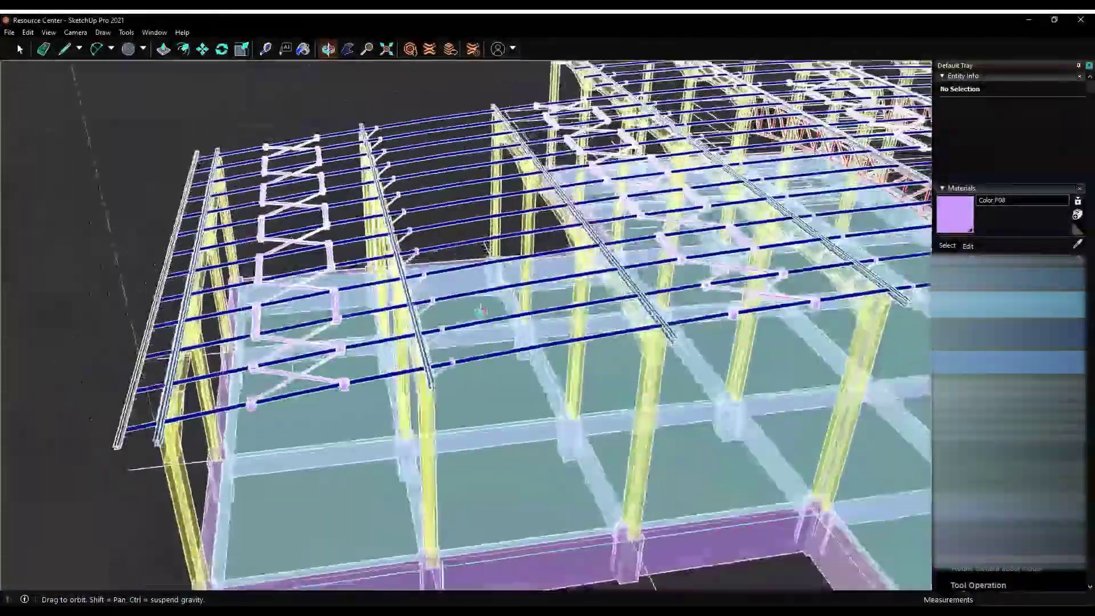
Copy the pink box bracket with Move onto the next purlin crossing
scroll(655, 161, up, 5)
click(656, 161)
key(m)
middle_drag(656, 161, 513, 285)
scroll(514, 285, up, 3)
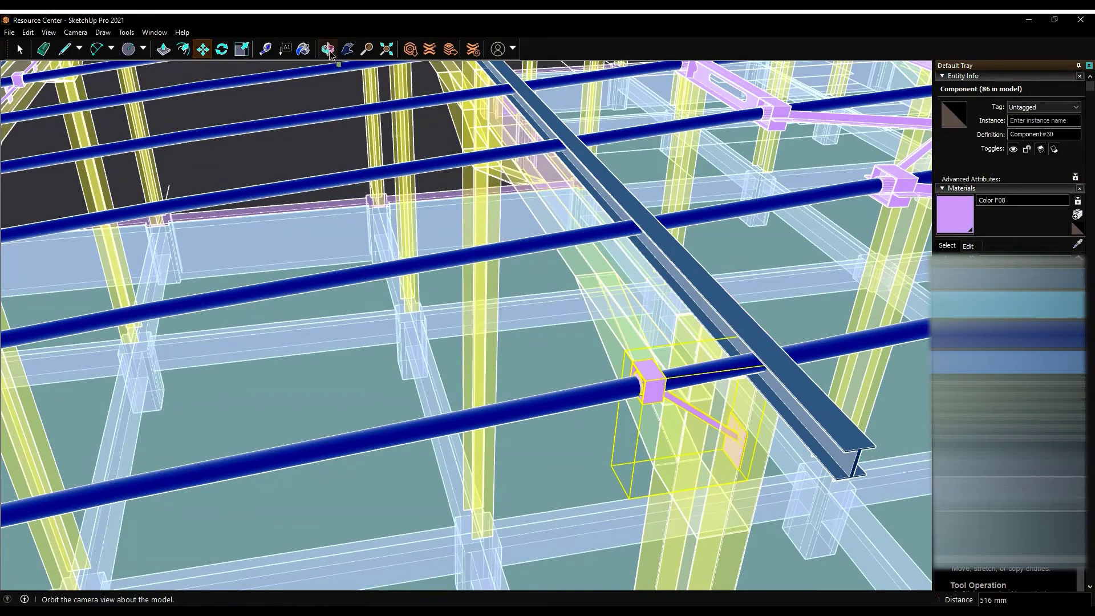
middle_drag(752, 330, 799, 127)
scroll(800, 127, up, 3)
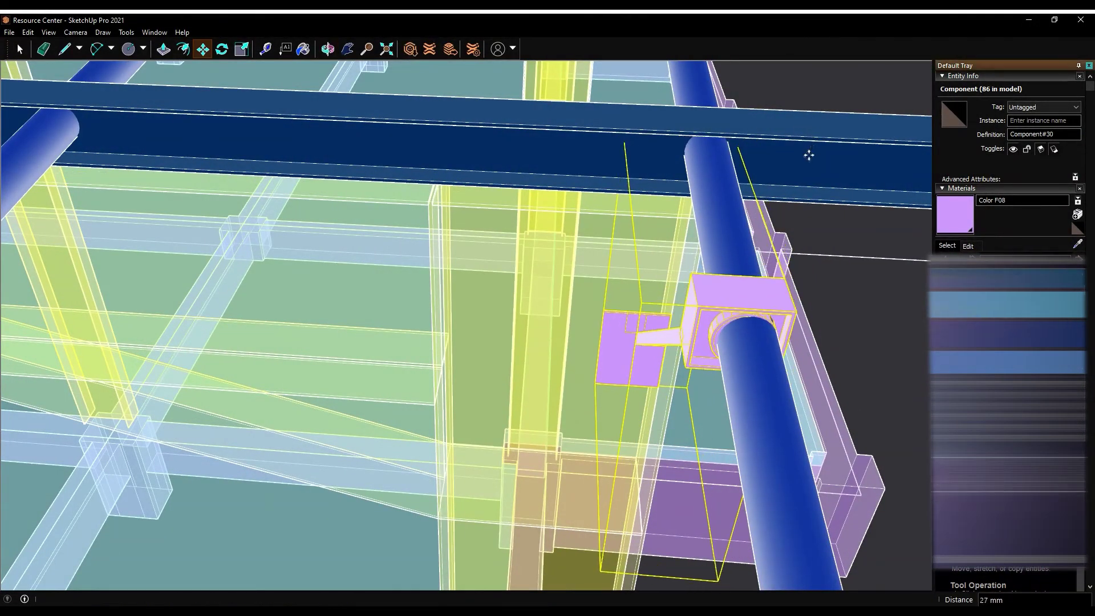
scroll(706, 304, up, 2)
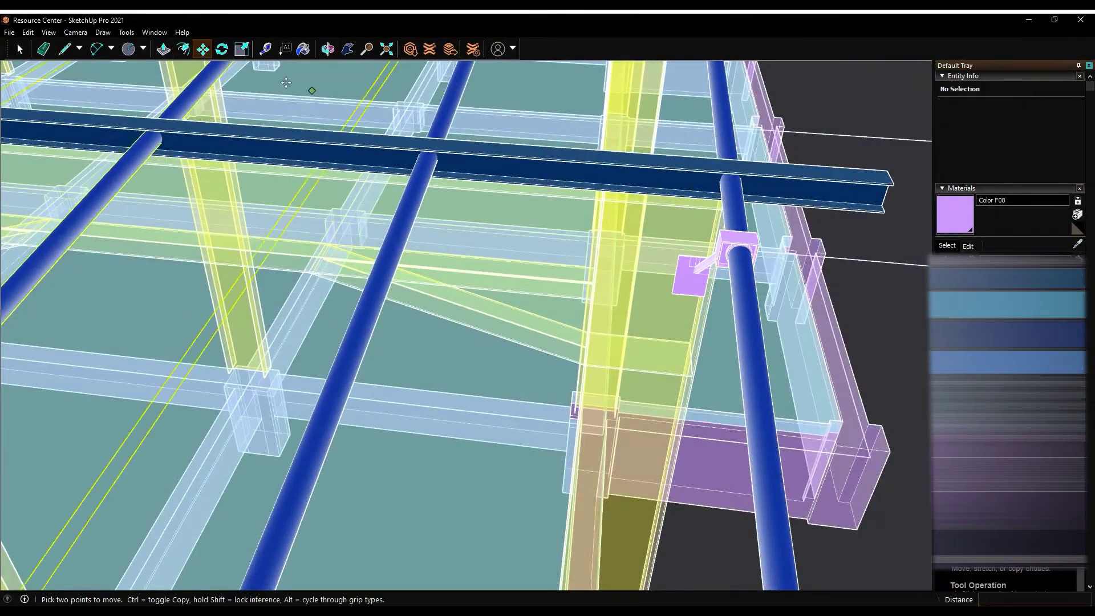
middle_drag(256, 123, 443, 210)
middle_drag(365, 203, 618, 206)
click(352, 204)
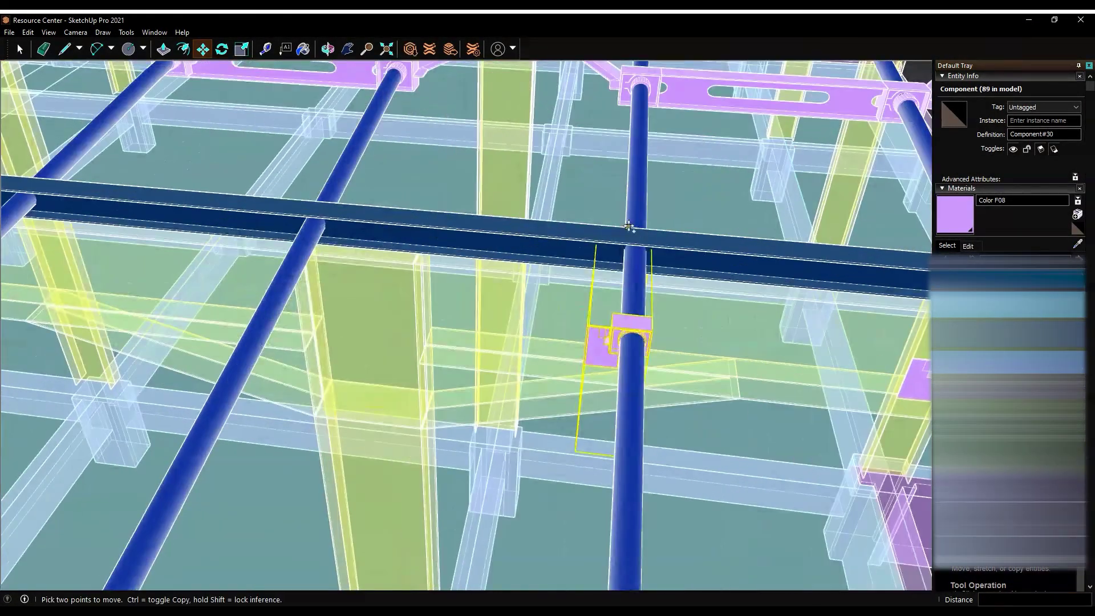
Ctrl-copy more pink brackets onto the successive purlins along this rafter
middle_drag(328, 52, 308, 336)
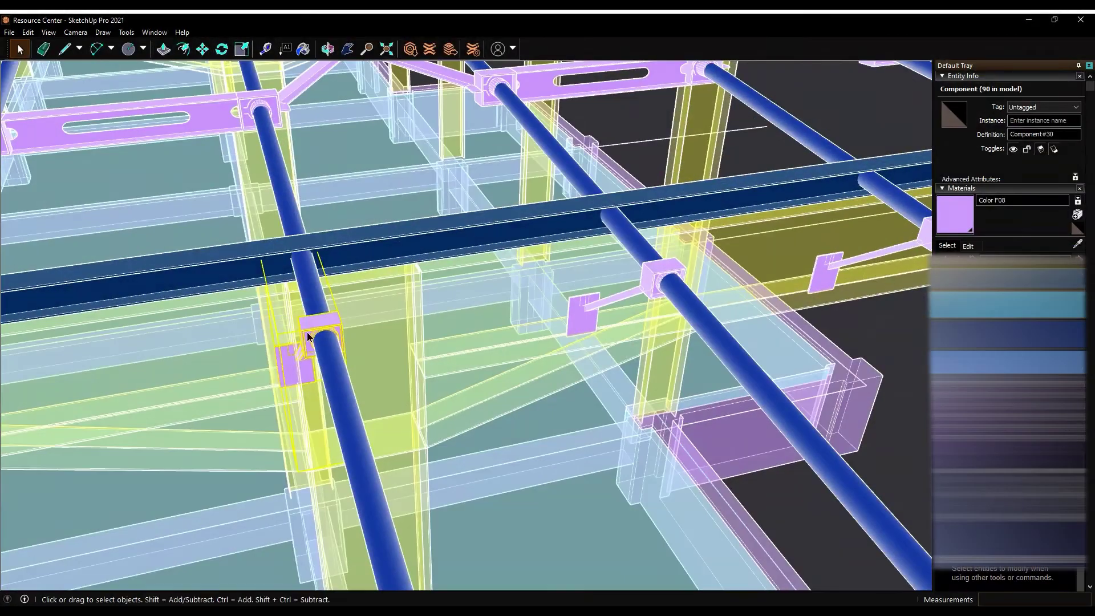
click(340, 231)
middle_drag(340, 231, 369, 227)
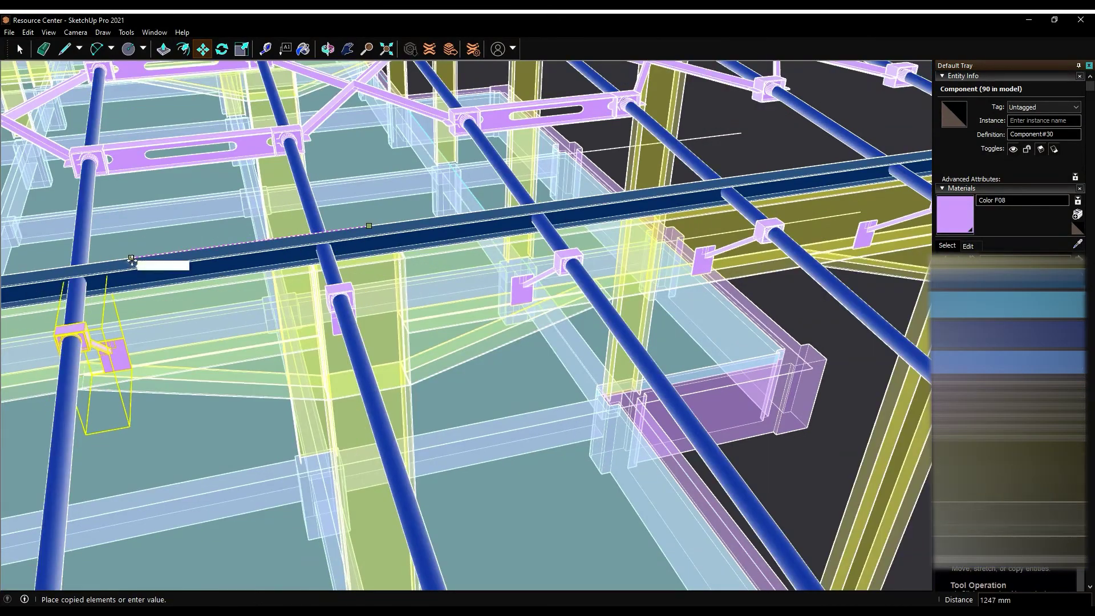
click(403, 278)
key(ctrl)
middle_drag(403, 278, 315, 265)
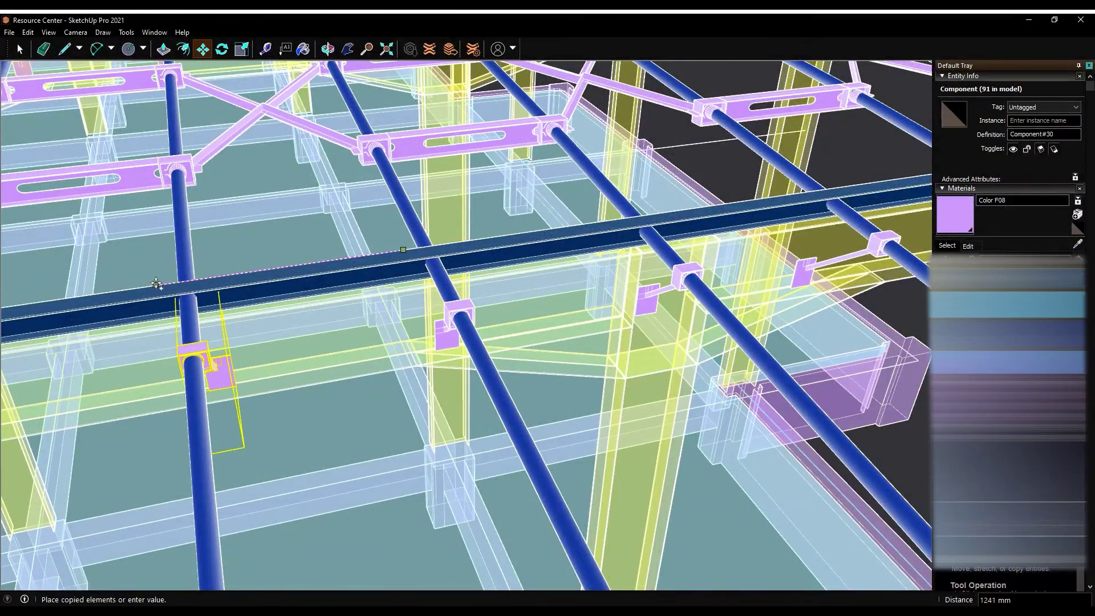
middle_drag(155, 283, 307, 263)
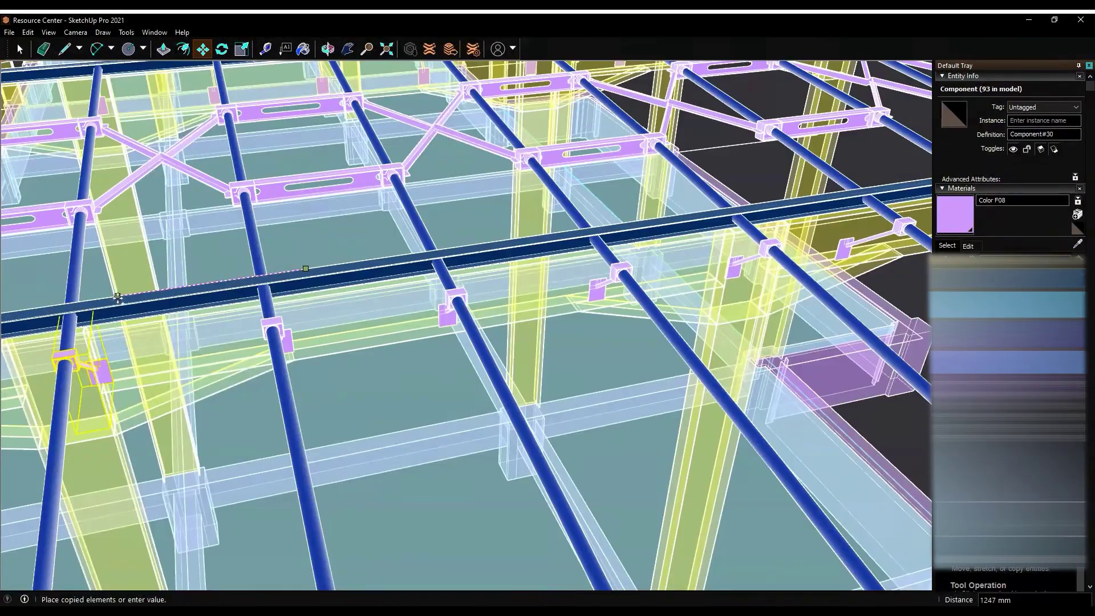
click(216, 281)
mouse_move(216, 281)
middle_down()
mouse_move(426, 233)
mouse_move(218, 261)
mouse_move(321, 257)
middle_up()
click(406, 235)
key(ctrl)
click(191, 280)
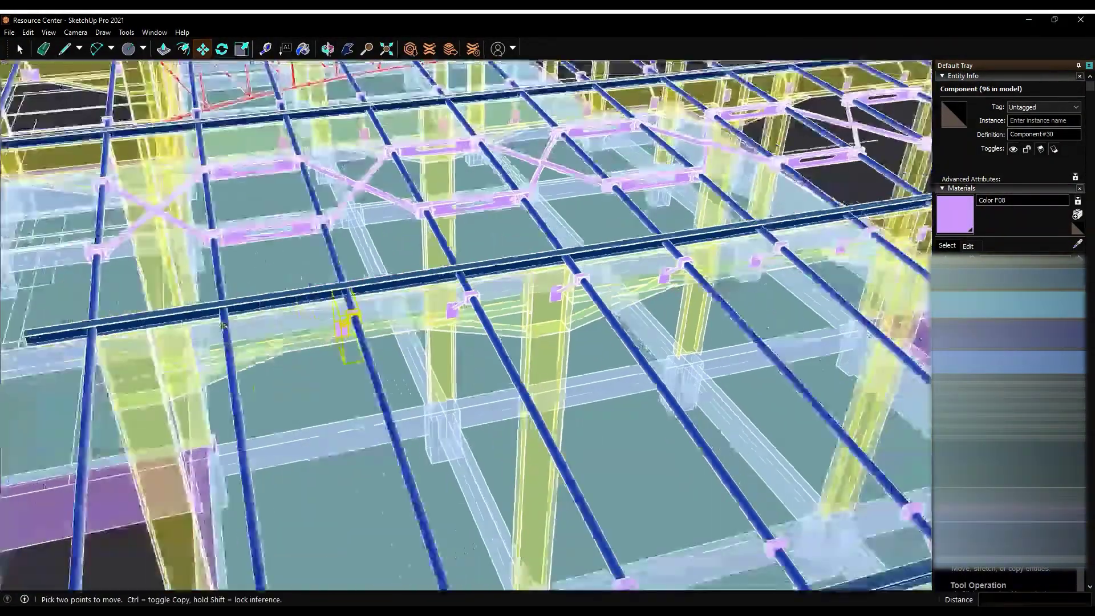
middle_drag(191, 280, 331, 269)
click(331, 269)
click(105, 301)
middle_drag(105, 301, 288, 273)
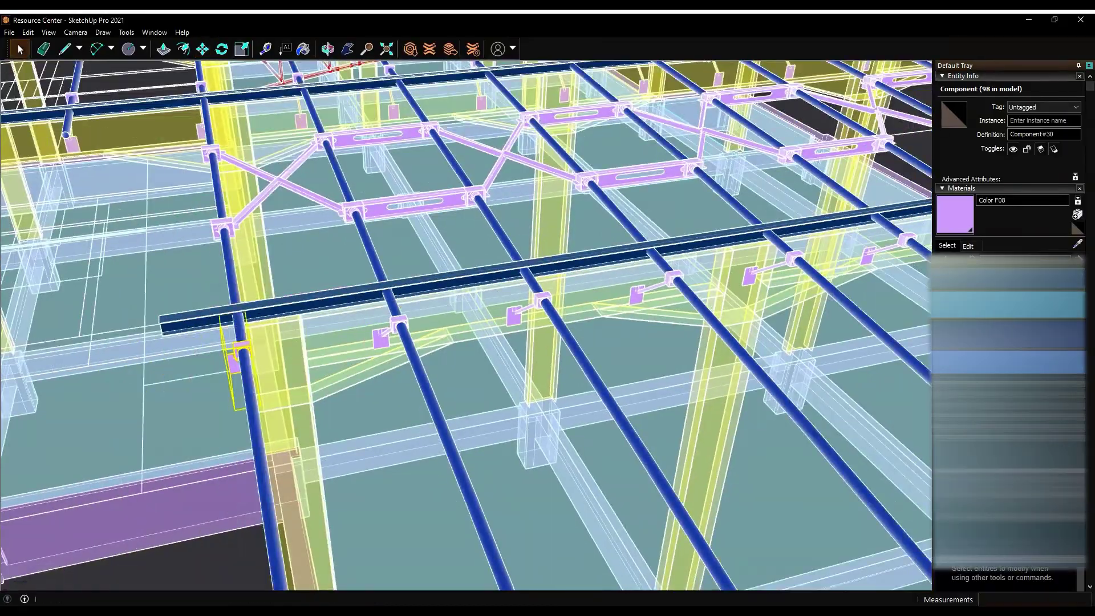
Copy a pink bracket across to the next rafter line, under its purlin
key(o)
mouse_move(304, 270)
mouse_down()
mouse_move(456, 228)
mouse_move(393, 293)
mouse_up()
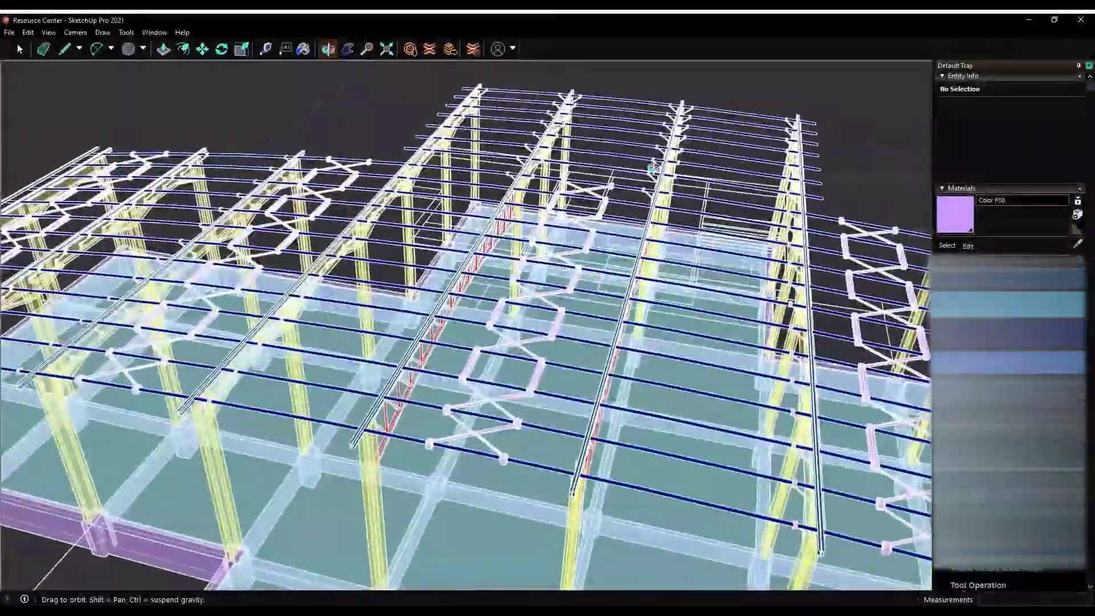
key(m)
scroll(547, 319, up, 5)
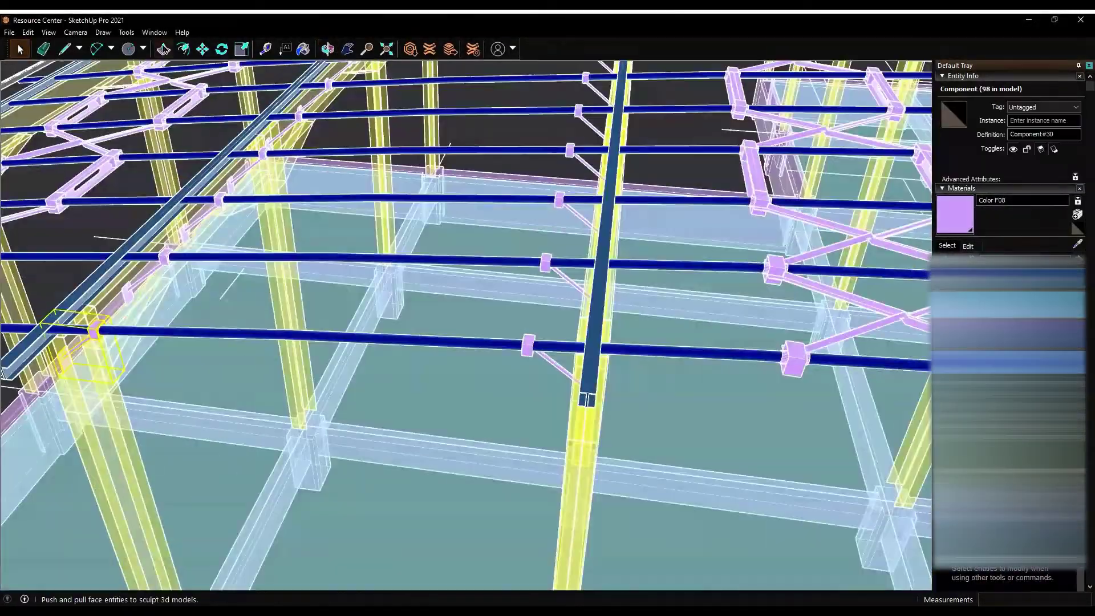
key(ctrl)
scroll(349, 322, up, 5)
click(350, 322)
scroll(350, 322, up, 5)
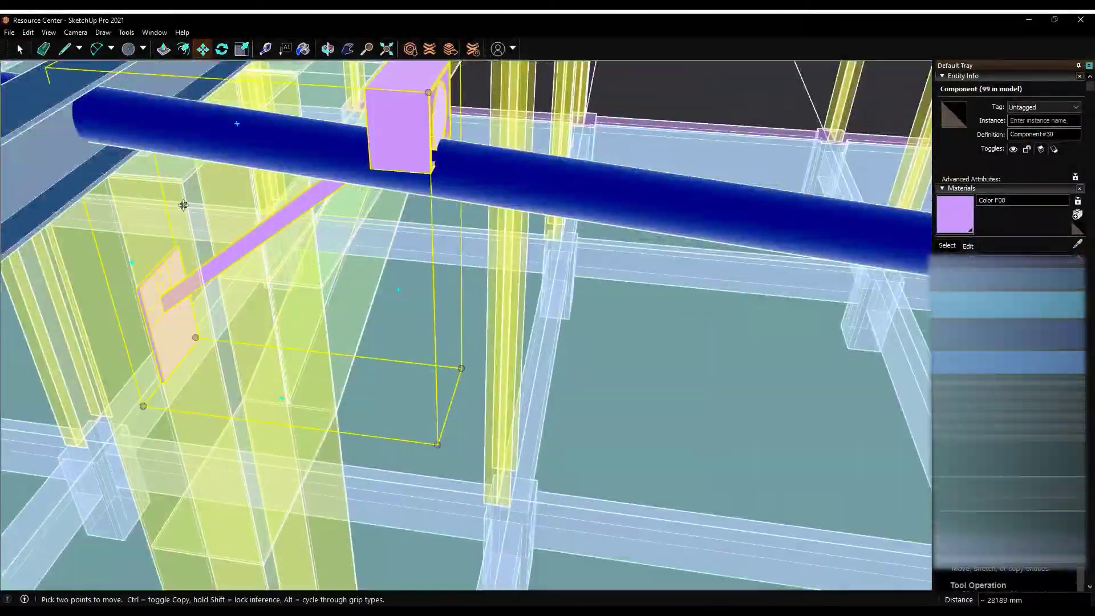
key(o)
drag(513, 285, 600, 307)
scroll(601, 308, down, 5)
key(m)
scroll(542, 378, up, 5)
scroll(542, 378, up, 5)
click(542, 377)
key(ctrl)
scroll(543, 377, down, 5)
scroll(704, 465, down, 3)
scroll(729, 299, up, 5)
scroll(691, 334, up, 3)
click(692, 334)
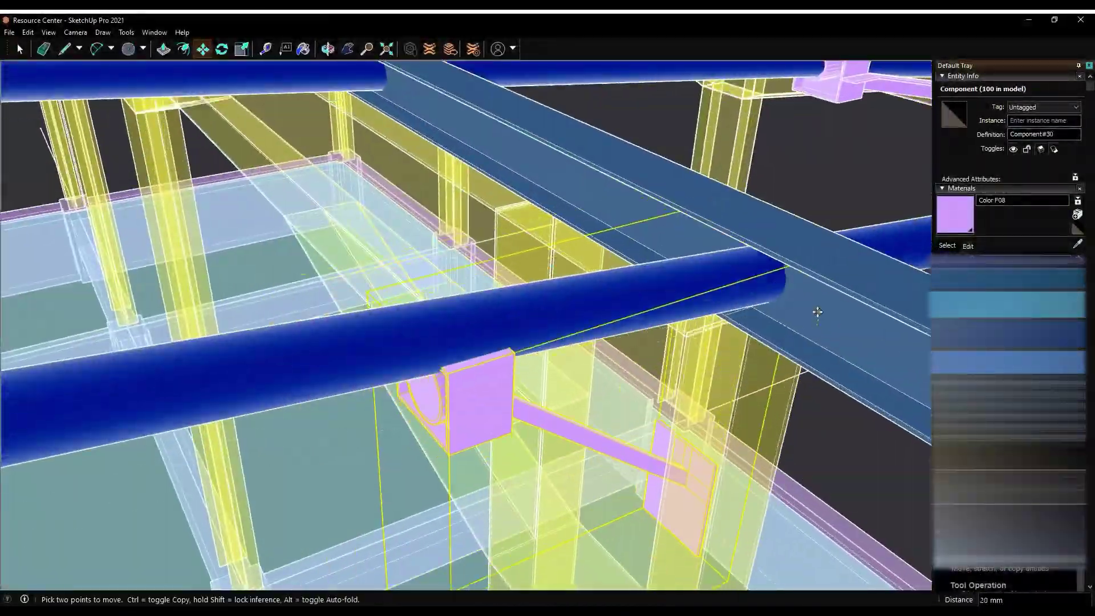
Place further bracket copies on the purlins of the new rafter, checking the box fit
middle_drag(824, 322, 494, 180)
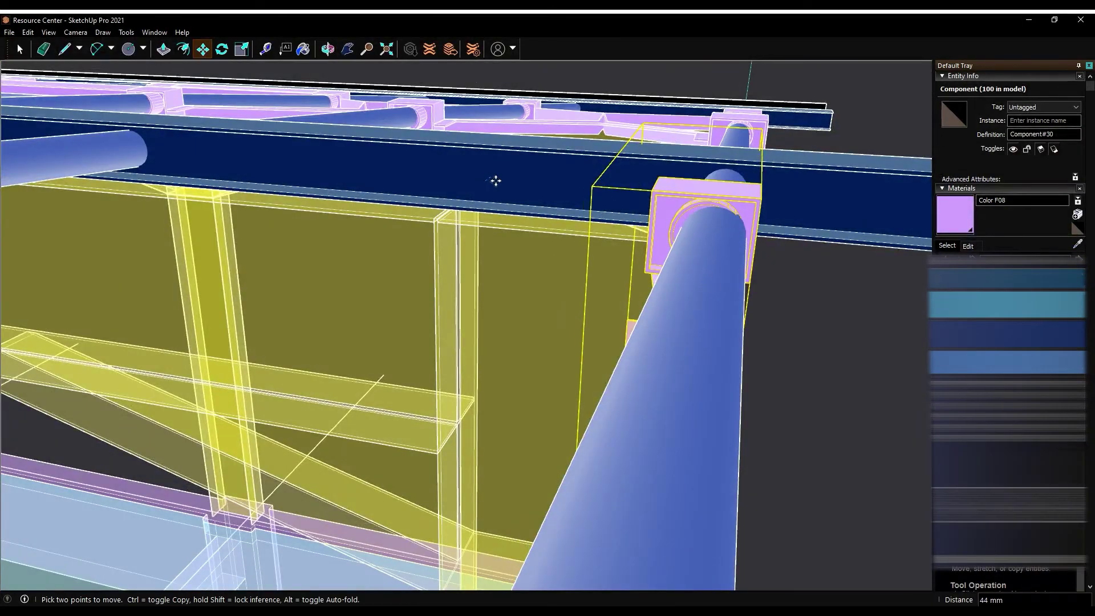
scroll(491, 283, up, 5)
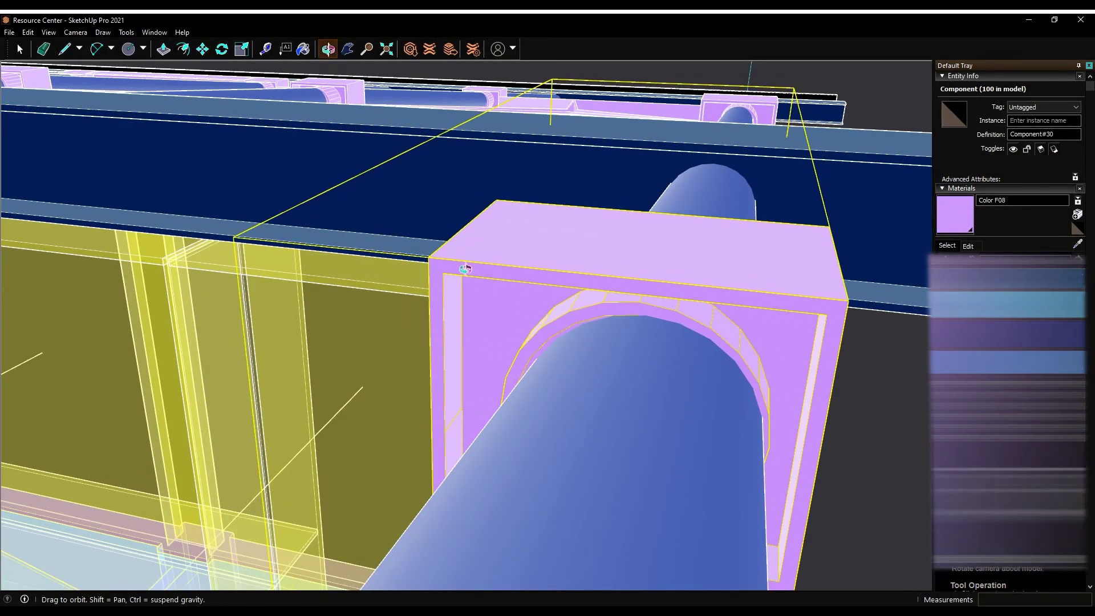
middle_drag(842, 369, 366, 214)
click(366, 214)
key(ctrl)
middle_drag(588, 244, 456, 257)
scroll(453, 256, down, 5)
click(503, 256)
key(ctrl)
scroll(502, 256, down, 5)
scroll(650, 332, up, 5)
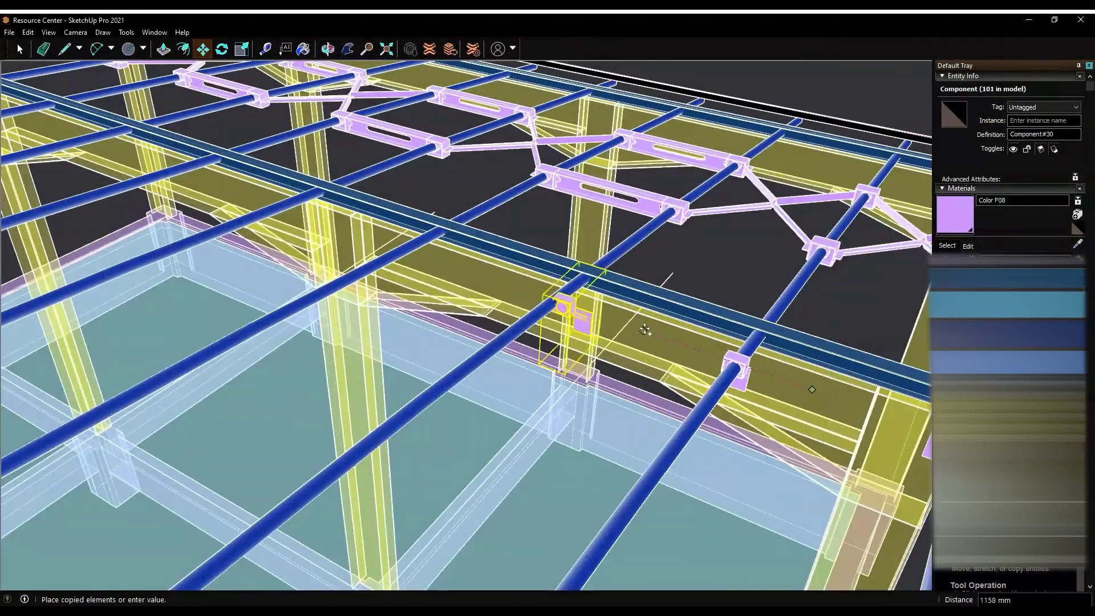
click(503, 279)
scroll(811, 394, up, 2)
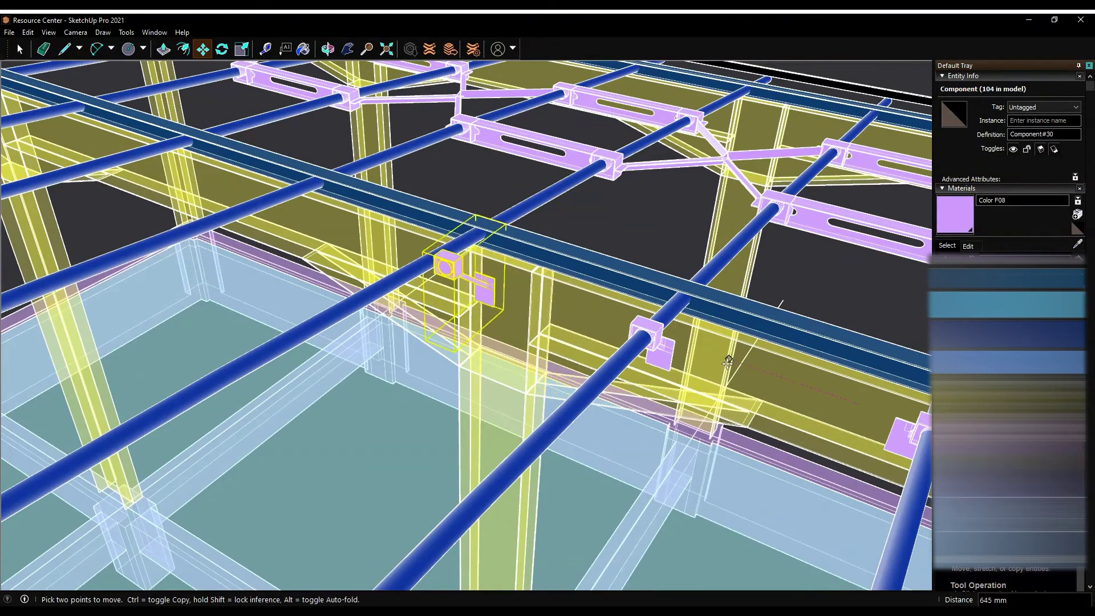
key(space)
scroll(735, 366, up, 2)
scroll(564, 293, down, 3)
click(564, 293)
key(ctrl)
scroll(560, 301, up, 4)
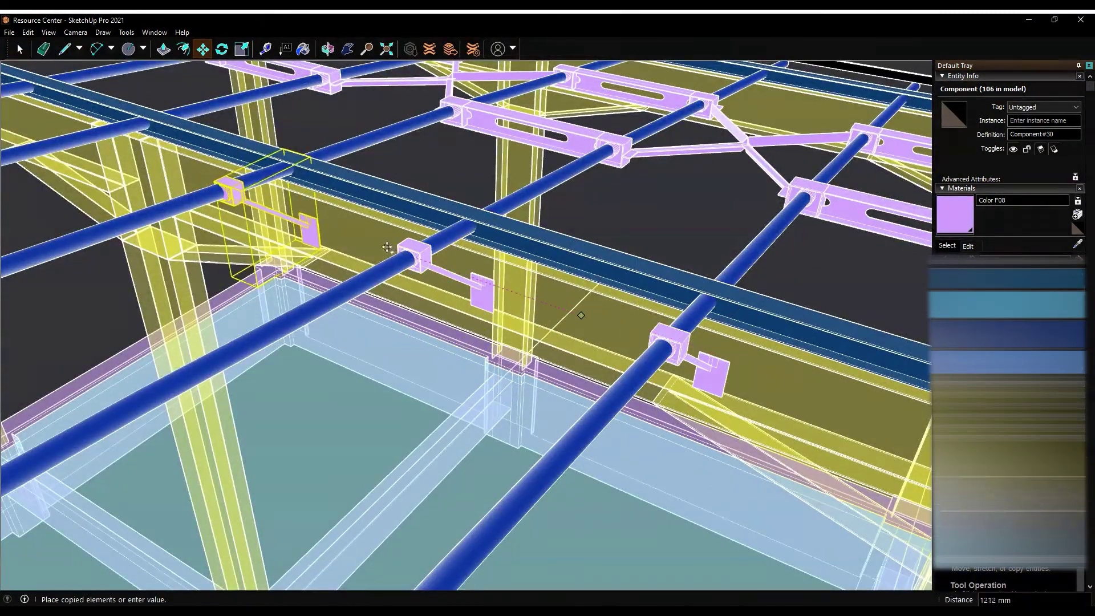
click(387, 247)
scroll(387, 247, down, 3)
click(684, 392)
scroll(690, 370, up, 4)
Undo the stray extra bracket copy
click(694, 419)
key(space)
key(ctrl+z)
key(m)
scroll(693, 420, up, 2)
scroll(671, 348, down, 5)
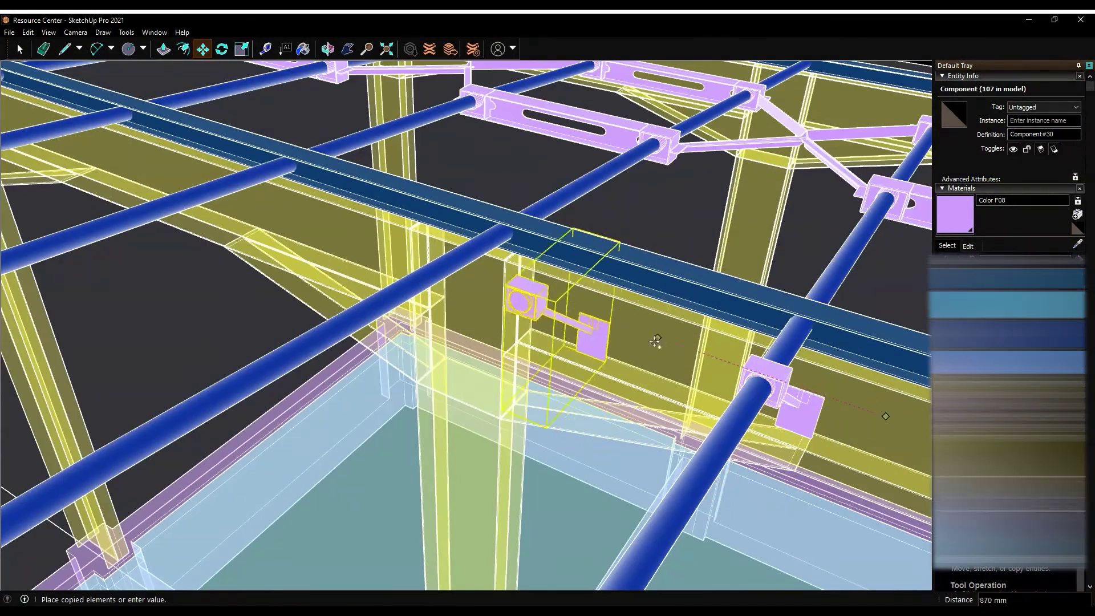
key(space)
scroll(589, 327, down, 3)
scroll(627, 342, up, 4)
Place the final bracket copies on the remaining purlins, reaching 112 components
key(m)
click(814, 383)
key(ctrl)
click(504, 278)
scroll(868, 421, down, 3)
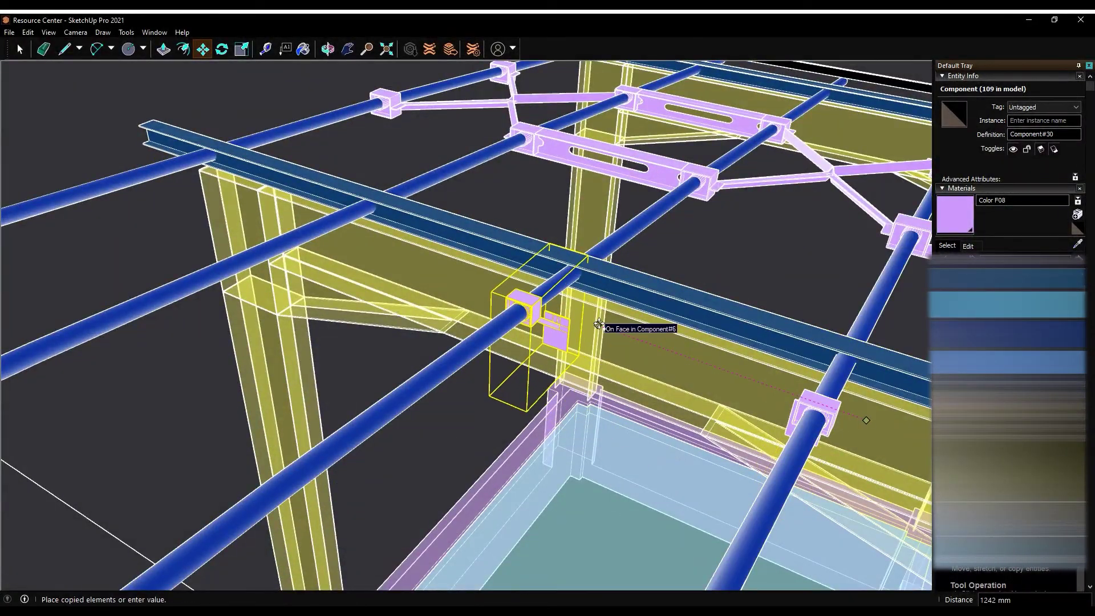
click(412, 262)
scroll(524, 308, up, 2)
scroll(570, 285, up, 3)
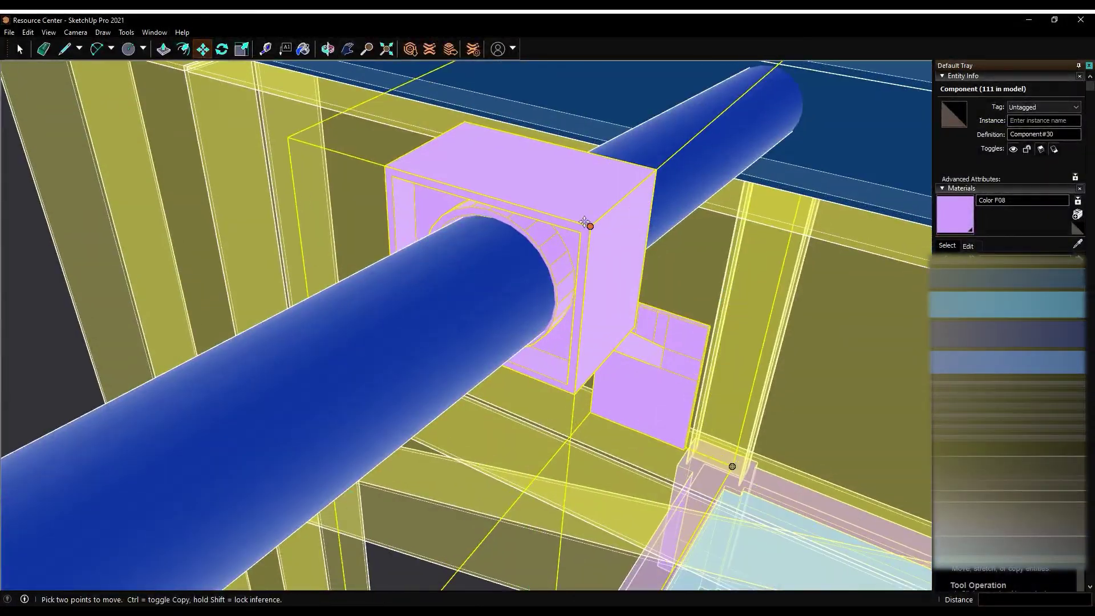
scroll(217, 115, down, 2)
key(space)
scroll(216, 115, down, 3)
scroll(655, 293, up, 3)
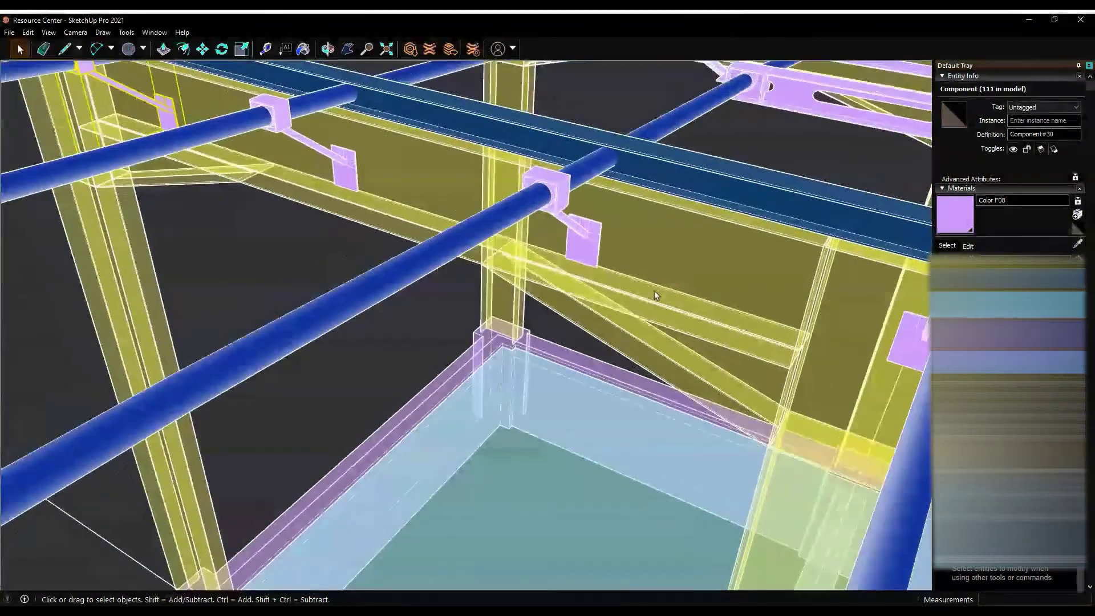
scroll(502, 190, up, 2)
key(m)
scroll(502, 191, down, 2)
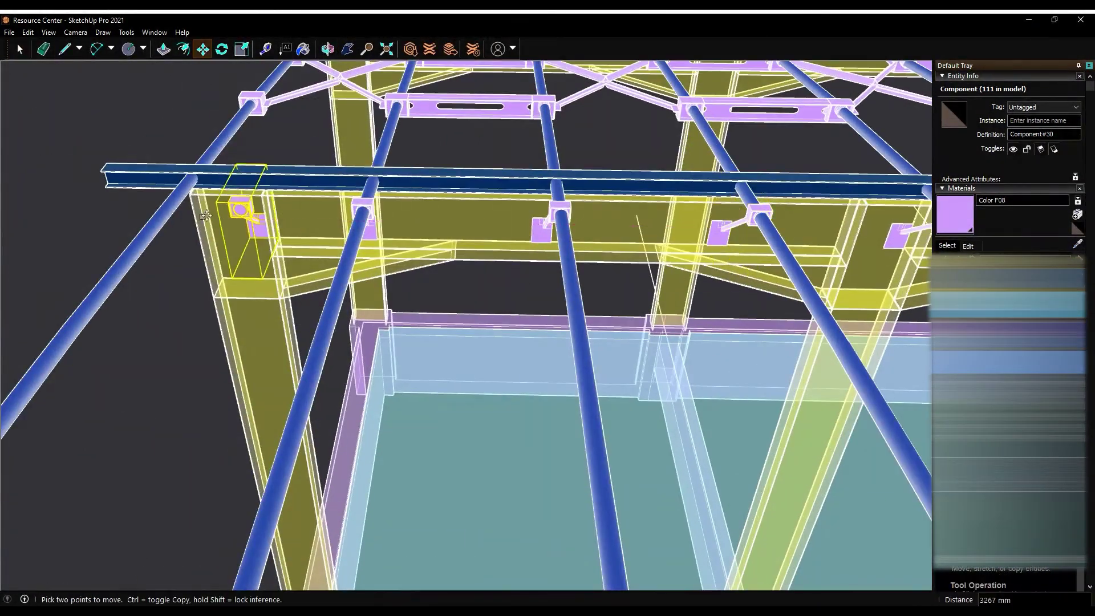
scroll(399, 212, up, 4)
middle_drag(399, 212, 310, 235)
key(space)
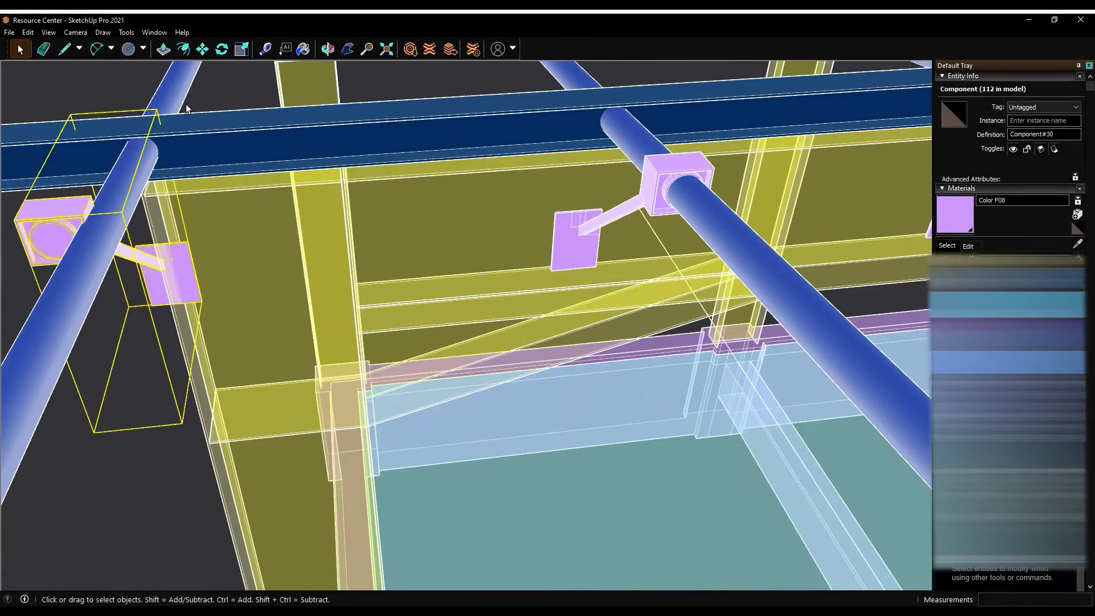
key(m)
middle_drag(435, 245, 427, 172)
scroll(427, 172, down, 5)
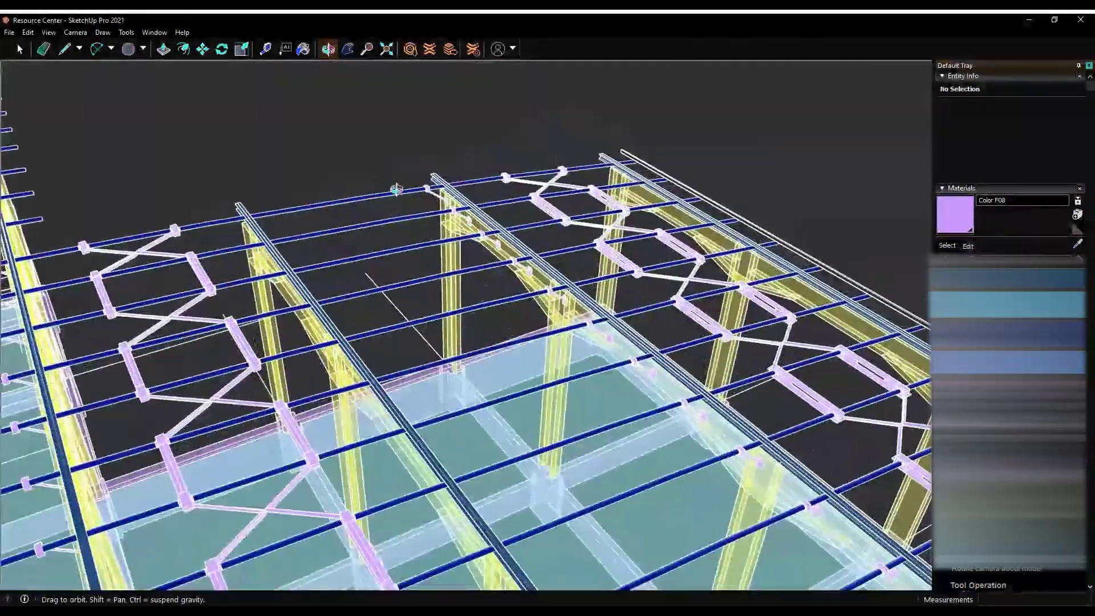
middle_drag(226, 244, 619, 365)
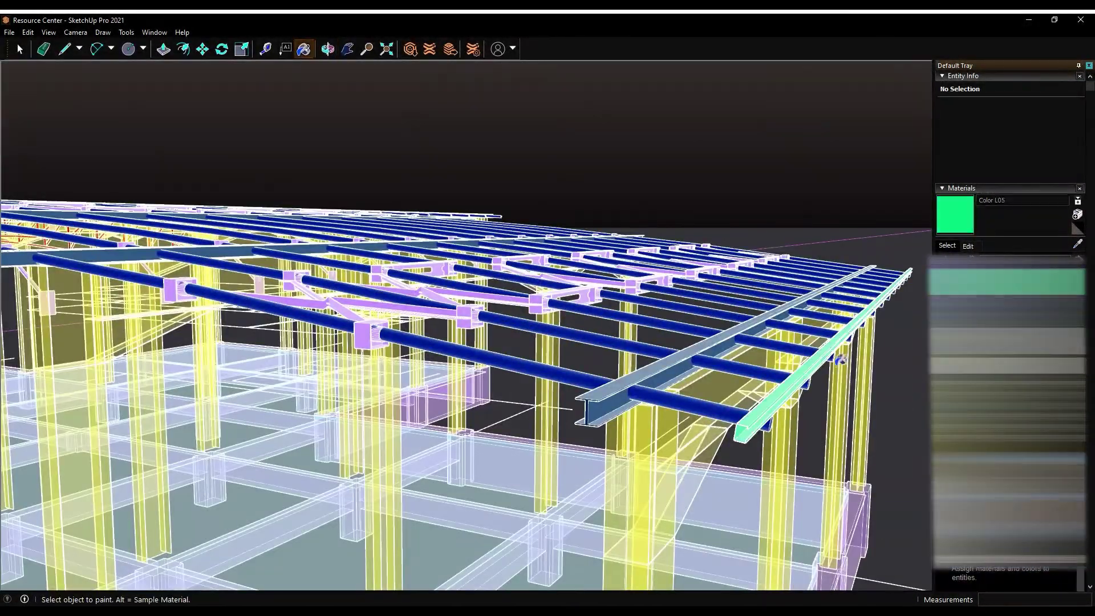
click(963, 246)
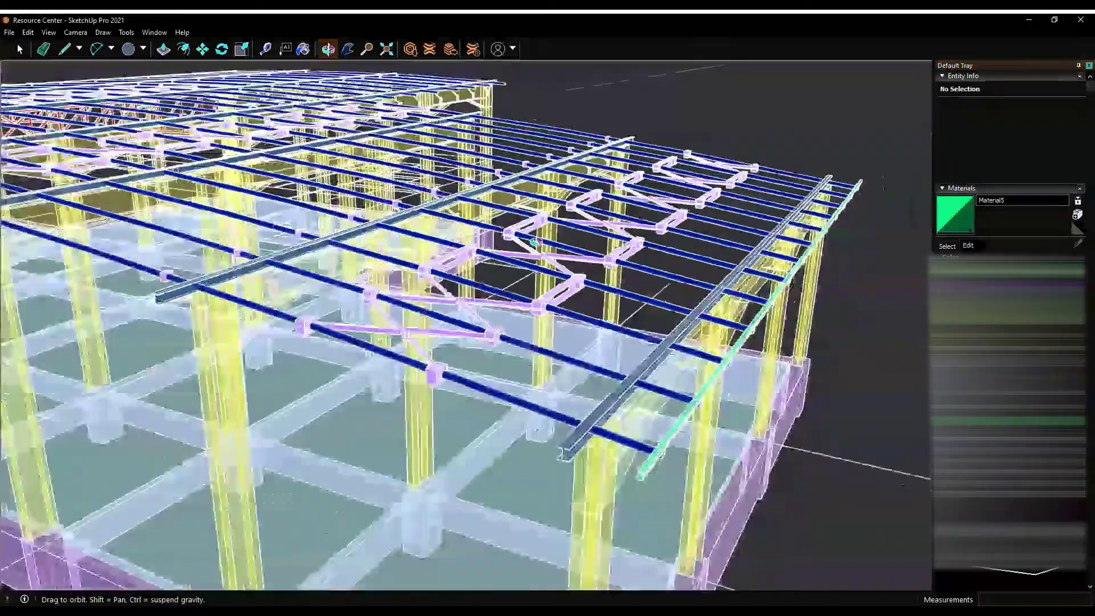
middle_drag(514, 342, 350, 399)
key(space)
click(350, 399)
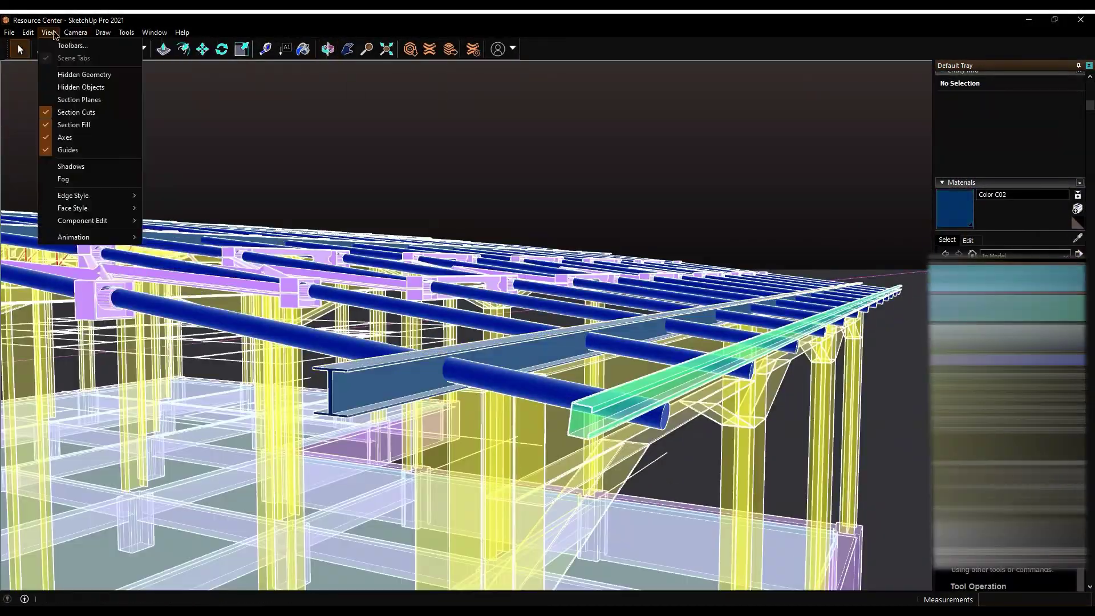
middle_drag(390, 183, 565, 346)
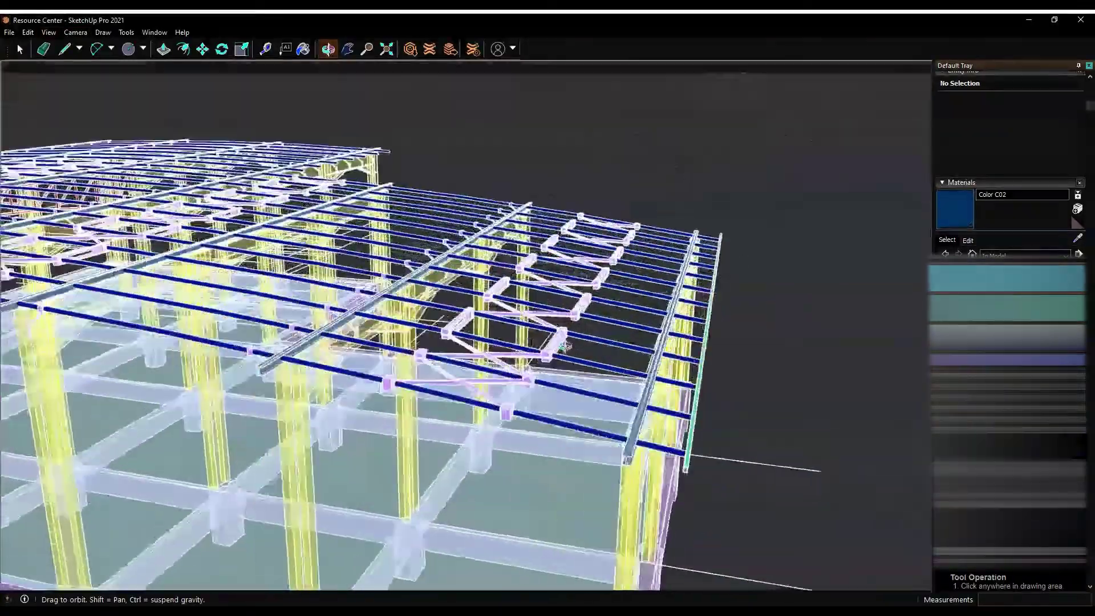
drag(564, 347, 684, 342)
scroll(684, 342, up, 3)
key(space)
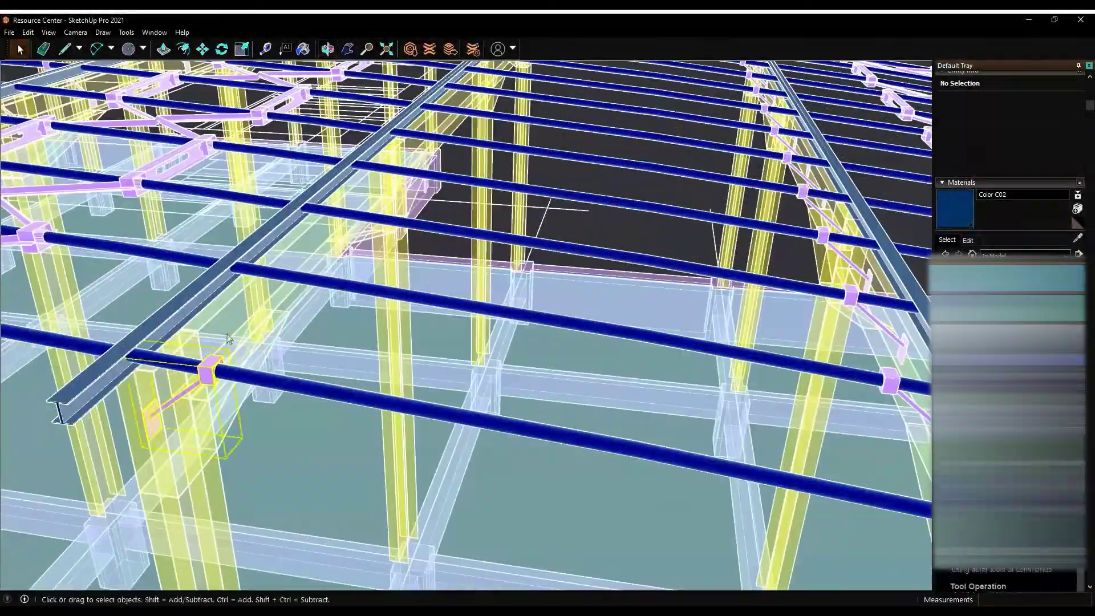
click(194, 348)
key(m)
click(779, 264)
mouse_move(778, 264)
middle_down()
mouse_move(725, 265)
mouse_move(706, 306)
middle_up()
click(725, 264)
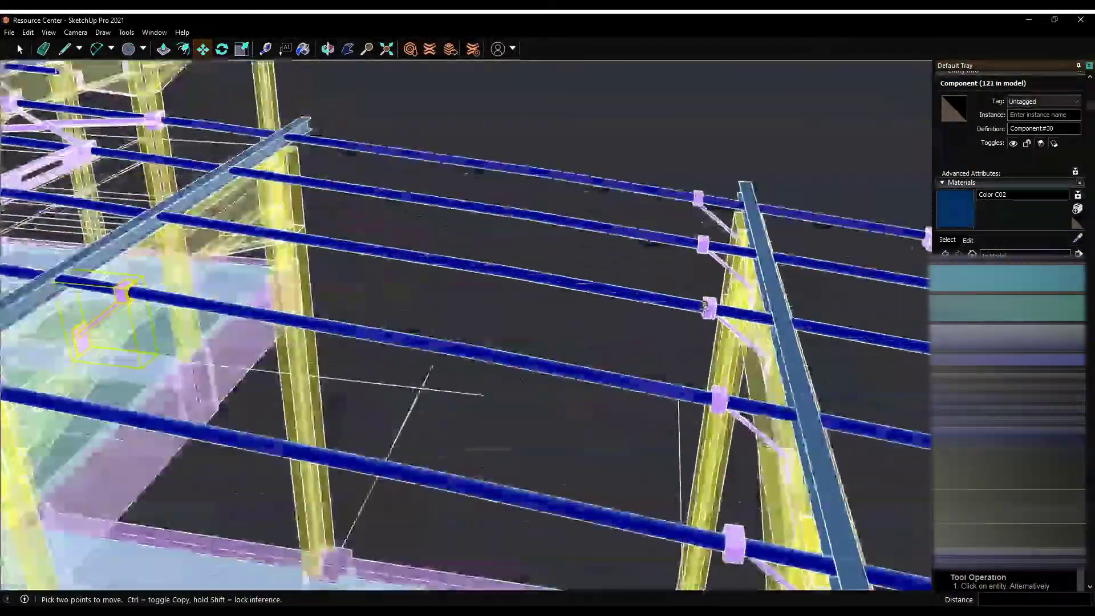
click(706, 306)
middle_drag(706, 306, 719, 344)
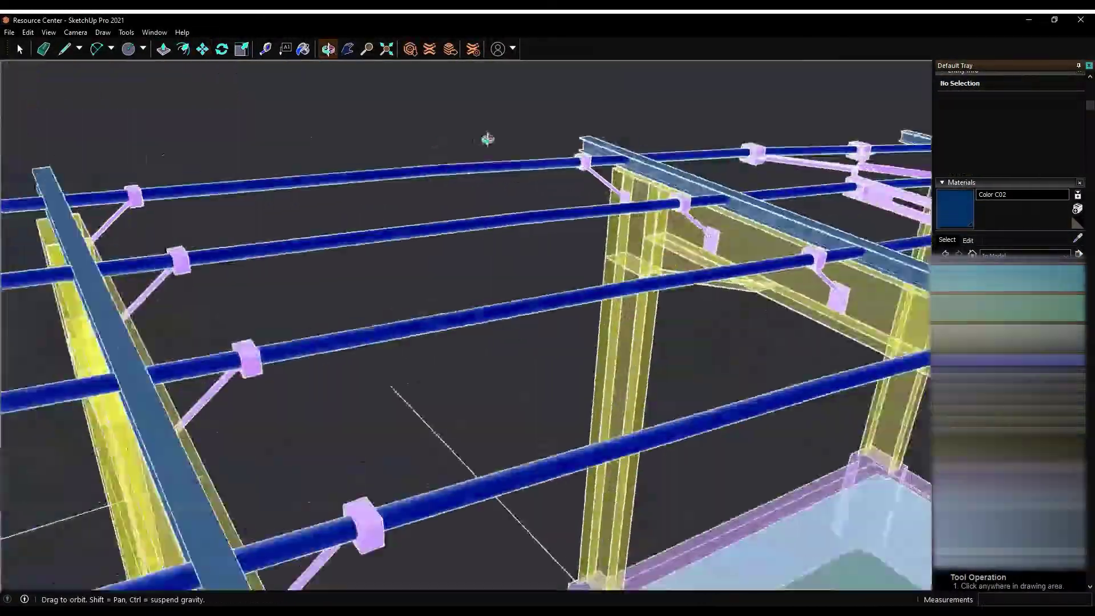
scroll(703, 191, down, 5)
mouse_move(702, 191)
middle_down()
mouse_move(177, 341)
mouse_move(666, 375)
middle_up()
key(b)
scroll(666, 375, up, 3)
alt+click(666, 375)
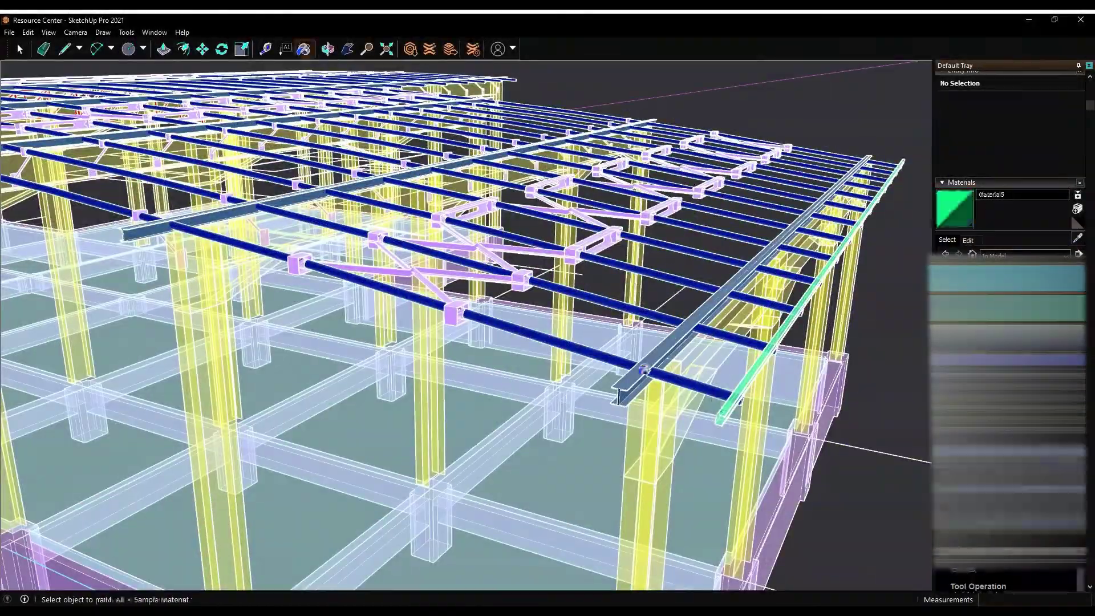
scroll(682, 363, down, 5)
middle_drag(220, 520, 842, 346)
scroll(843, 346, up, 5)
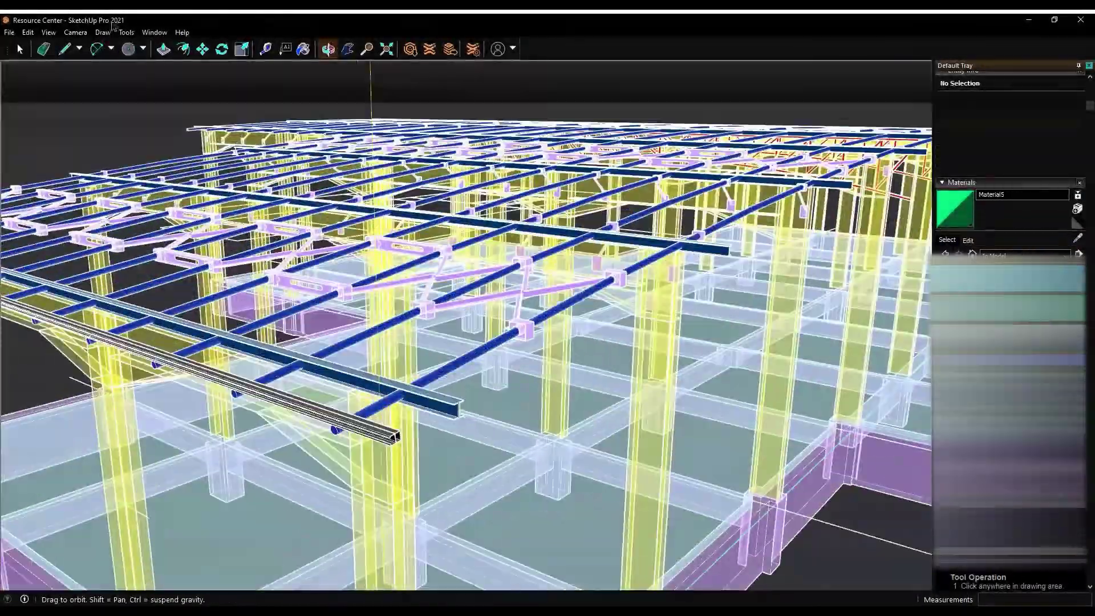
scroll(403, 321, down, 5)
mouse_move(403, 321)
middle_down()
mouse_move(468, 228)
mouse_move(496, 142)
mouse_move(160, 276)
mouse_move(196, 237)
middle_up()
scroll(496, 143, up, 5)
key(l)
Draw a small circle on the left column and push/pull it into a rod across the bay
click(196, 286)
middle_drag(171, 277, 247, 525)
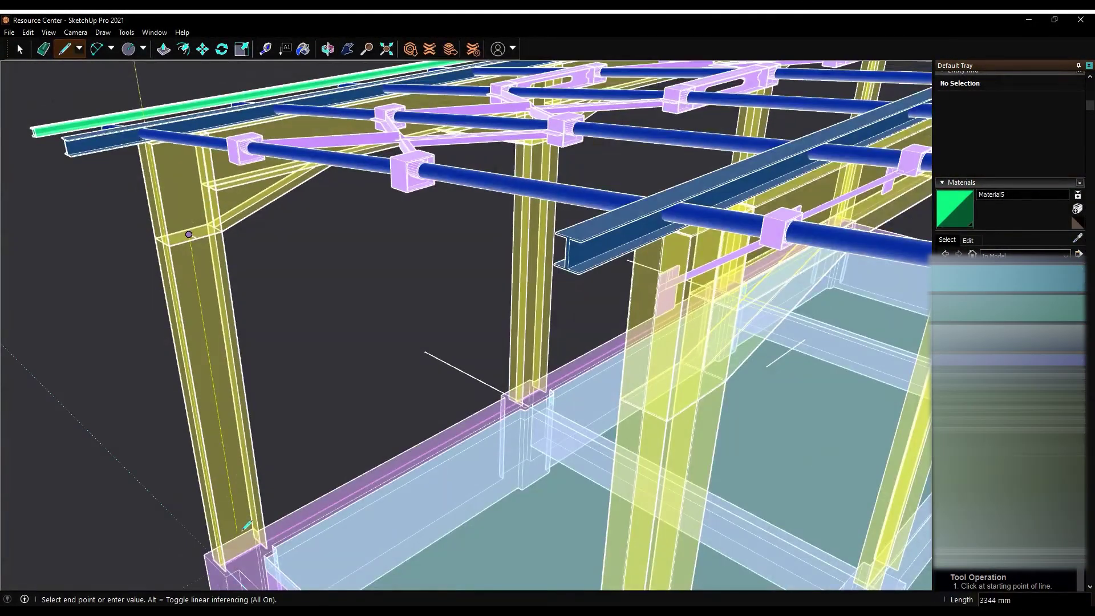
scroll(185, 234, up, 2)
key(c)
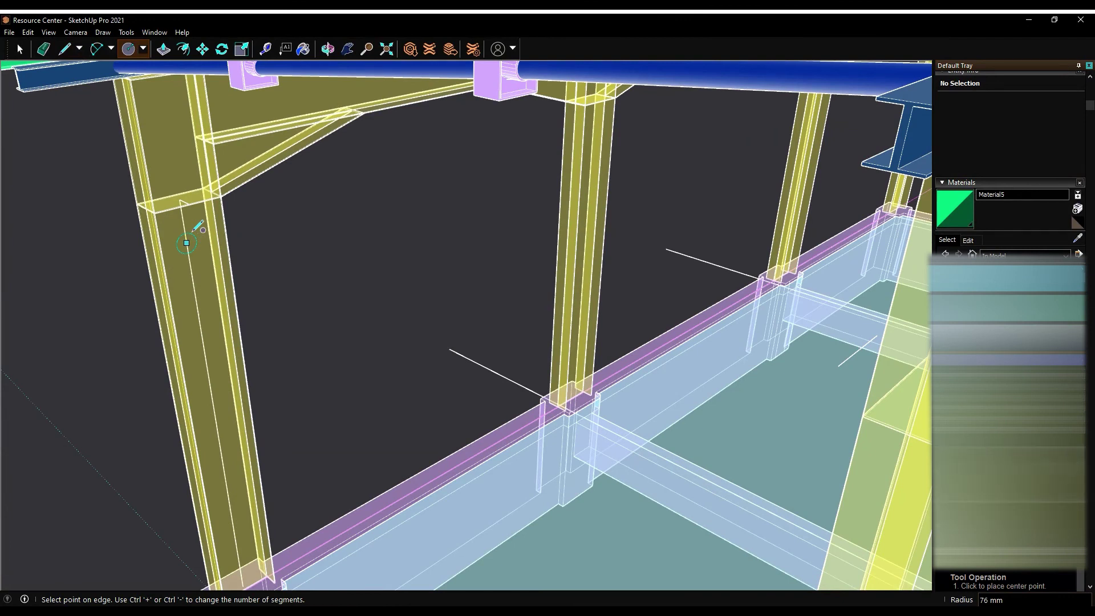
key(space)
mouse_move(193, 251)
middle_down()
mouse_move(170, 240)
mouse_move(143, 56)
middle_up()
scroll(173, 271, down, 3)
key(p)
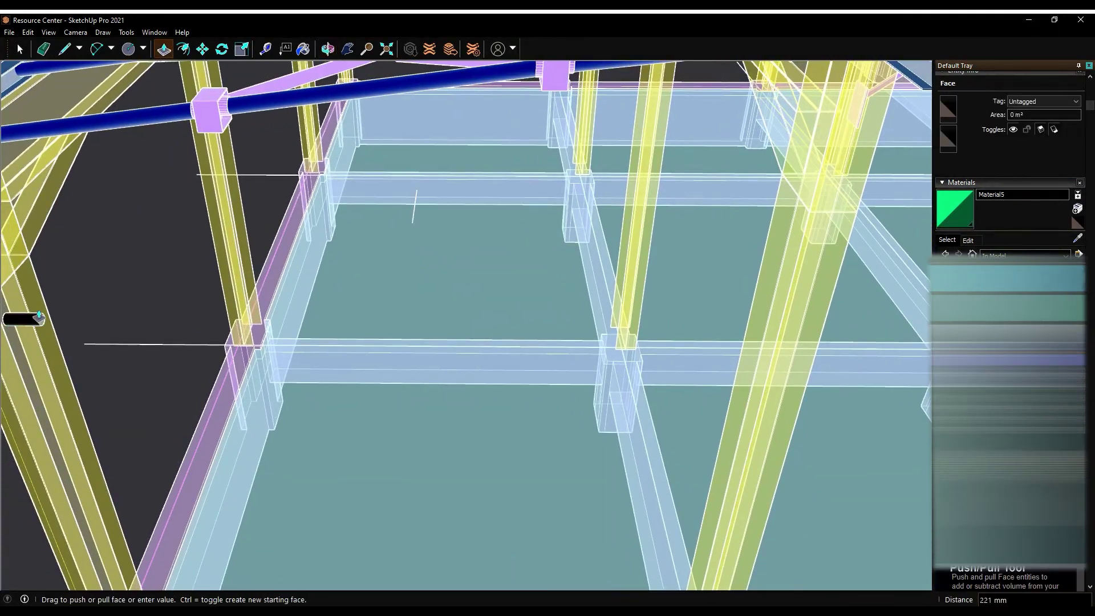
drag(5, 319, 855, 319)
middle_drag(855, 319, 500, 276)
key(space)
Paint the new tie rod with a green material
click(329, 258)
key(b)
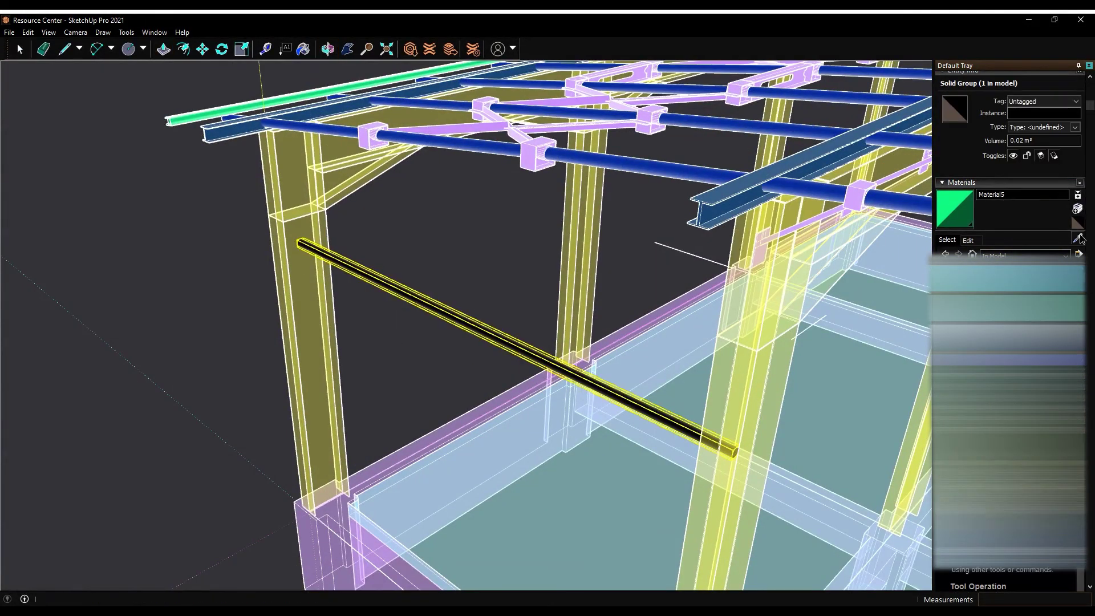
click(364, 273)
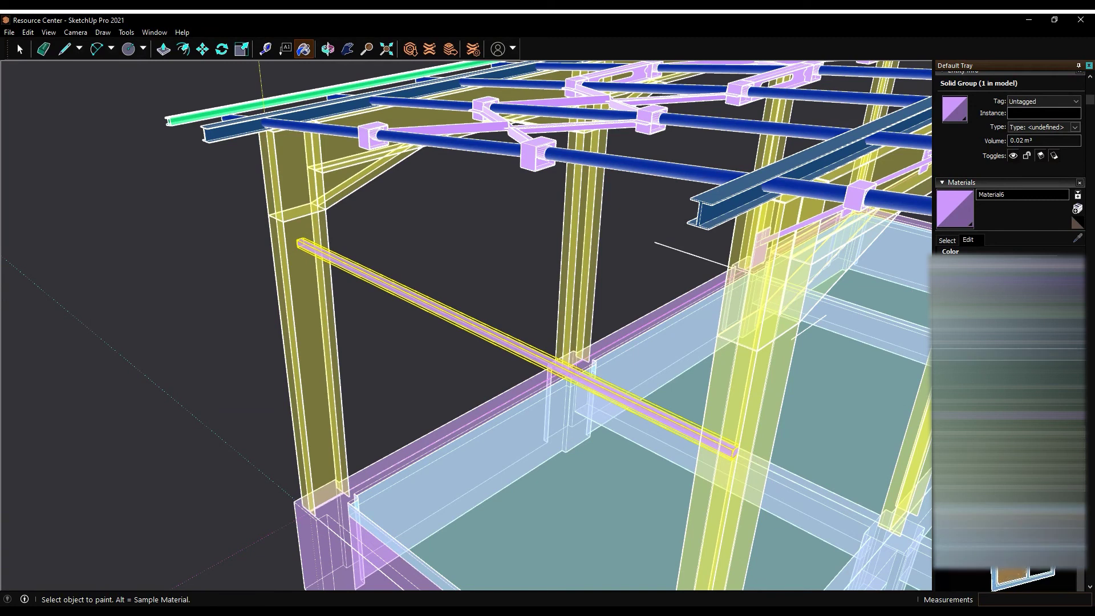
mouse_move(1009, 342)
mouse_down()
mouse_move(1015, 376)
mouse_move(1009, 353)
mouse_up()
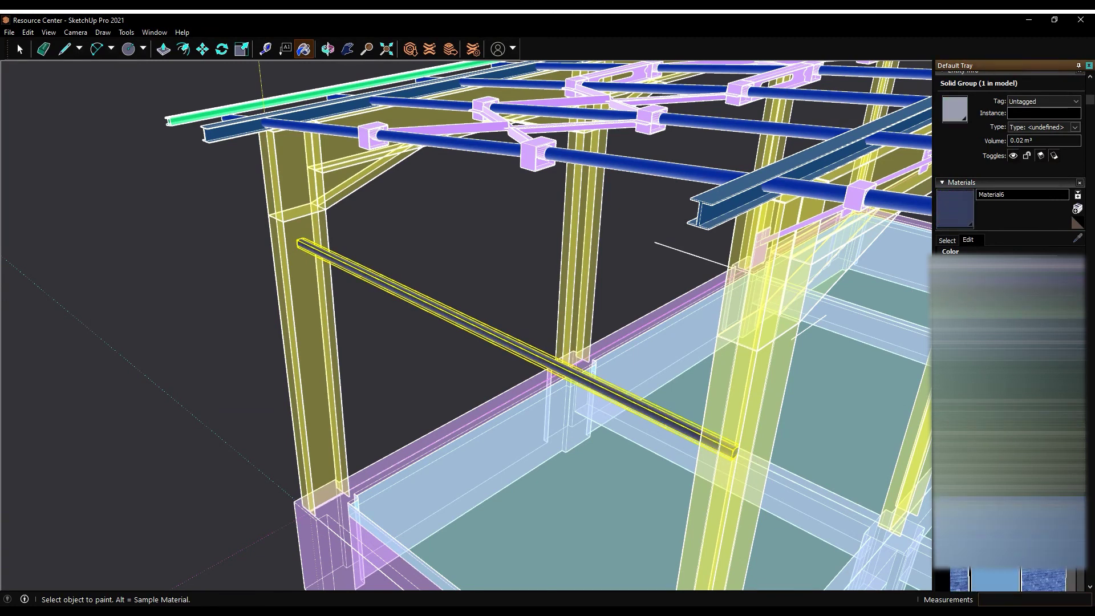
click(20, 79)
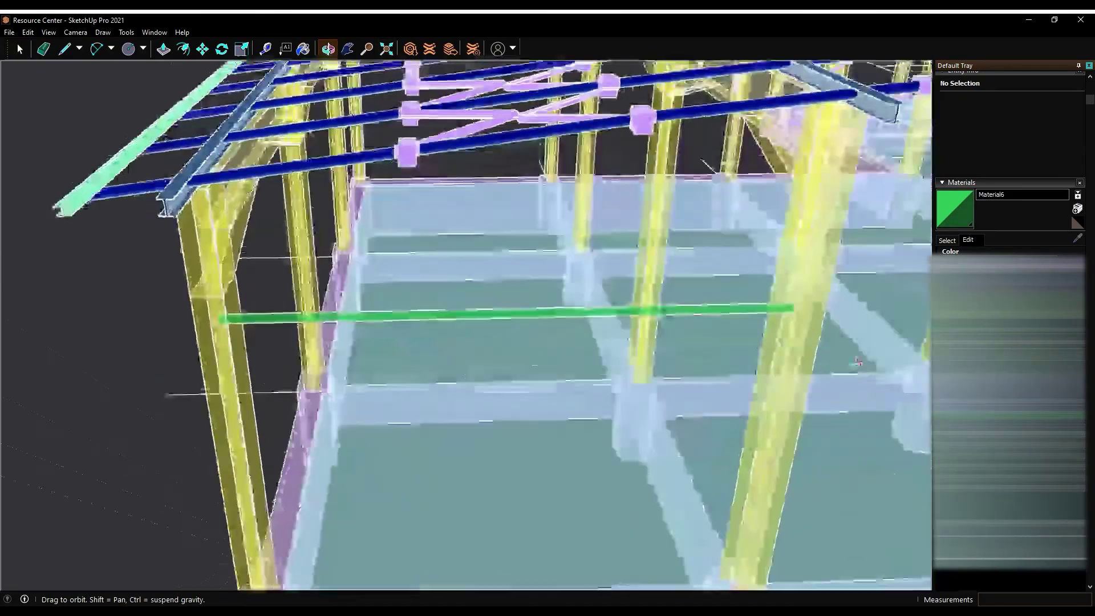
middle_drag(20, 78, 20, 79)
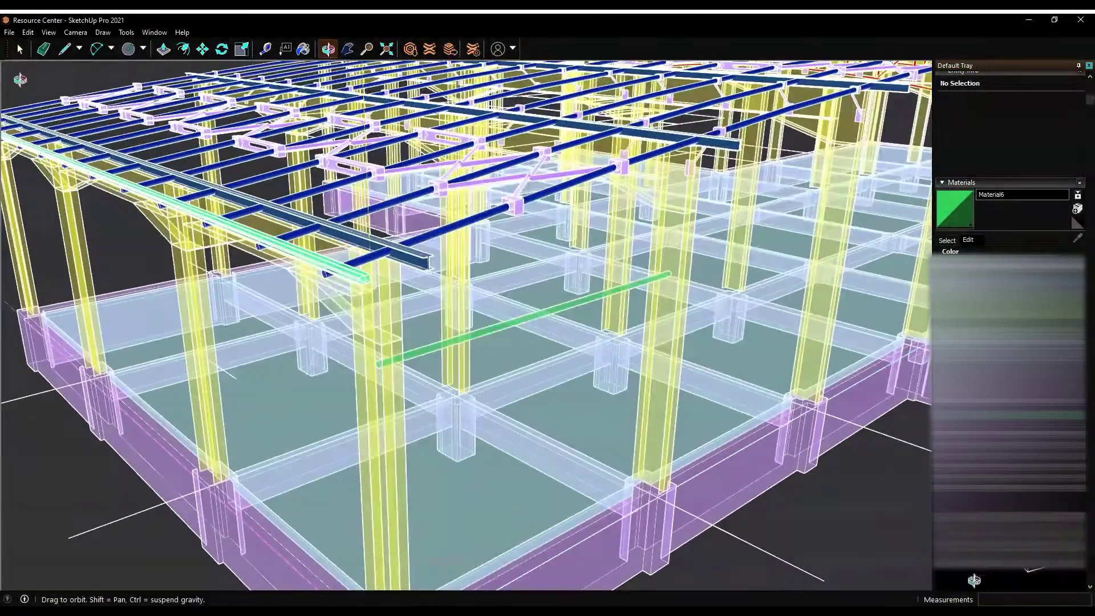
key(m)
click(666, 279)
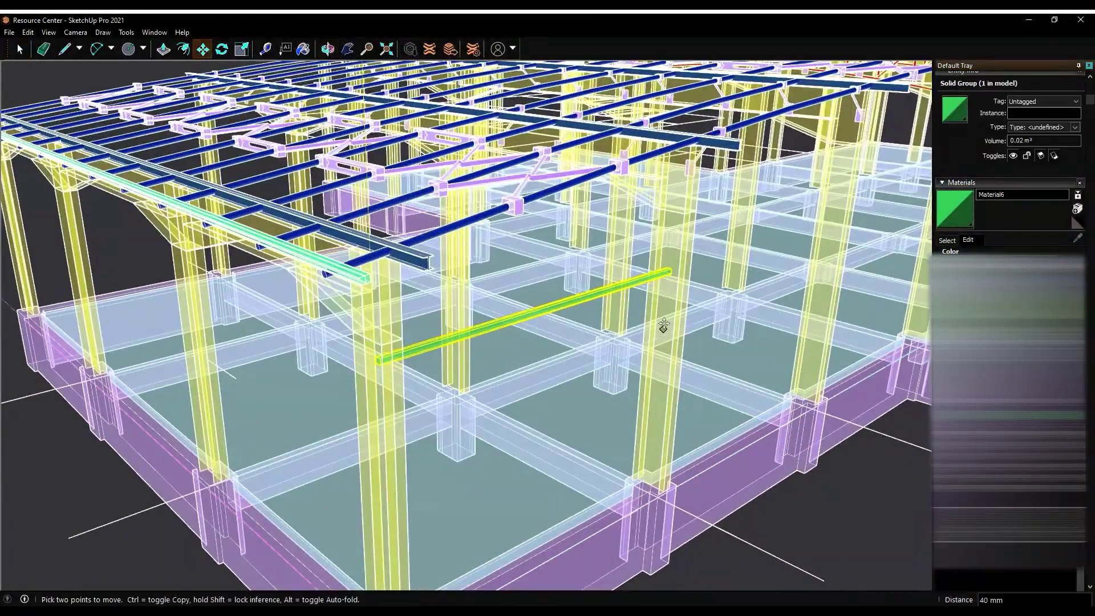
Copy the green tie rod down to just above floor level with Move
key(m)
drag(532, 274, 530, 399)
click(328, 49)
drag(420, 193, 564, 193)
scroll(564, 193, up, 5)
scroll(171, 233, up, 5)
Orbit and zoom around the columns to inspect the copied low rod's position
key(l)
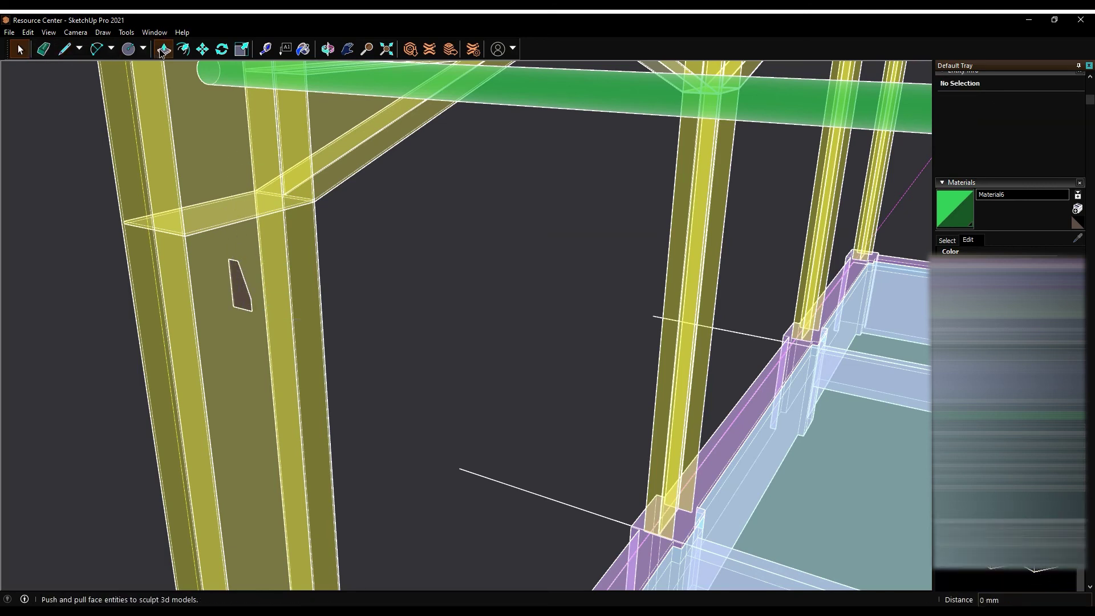
mouse_move(242, 280)
middle_down()
mouse_move(245, 120)
mouse_move(257, 120)
middle_up()
middle_drag(181, 85, 273, 240)
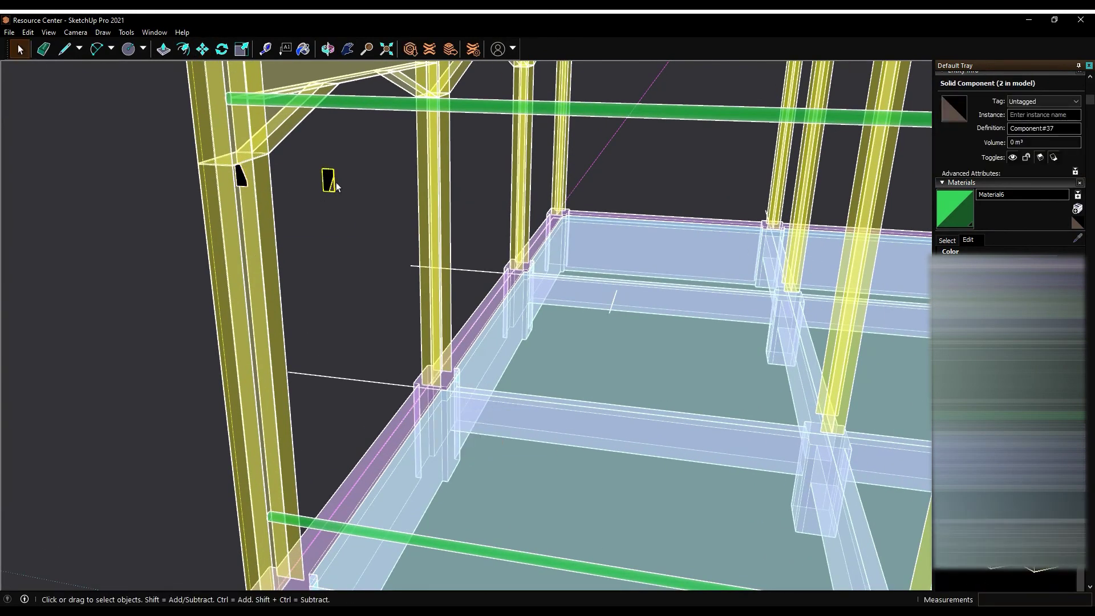
scroll(366, 296, up, 2)
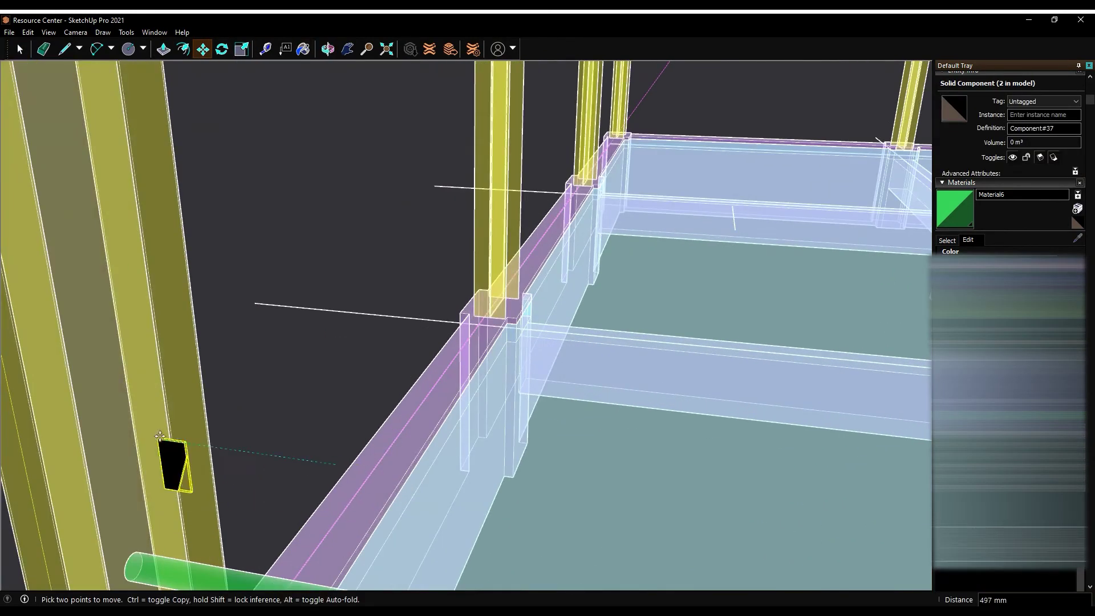
scroll(293, 513, up, 1)
scroll(208, 373, down, 3)
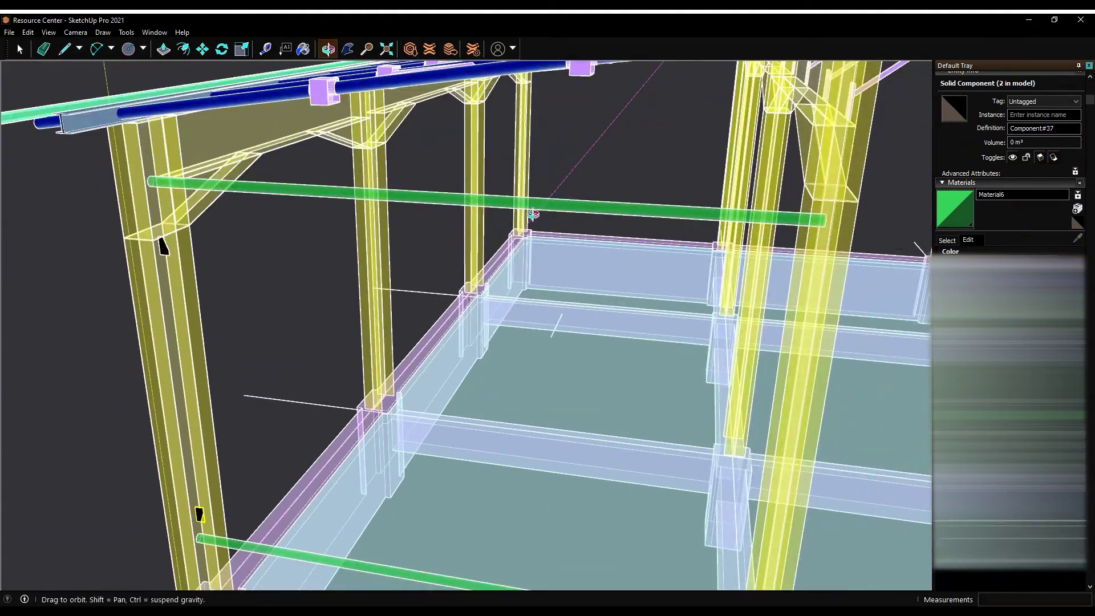
key(o)
mouse_move(206, 193)
mouse_down()
mouse_move(532, 197)
mouse_move(513, 245)
mouse_up()
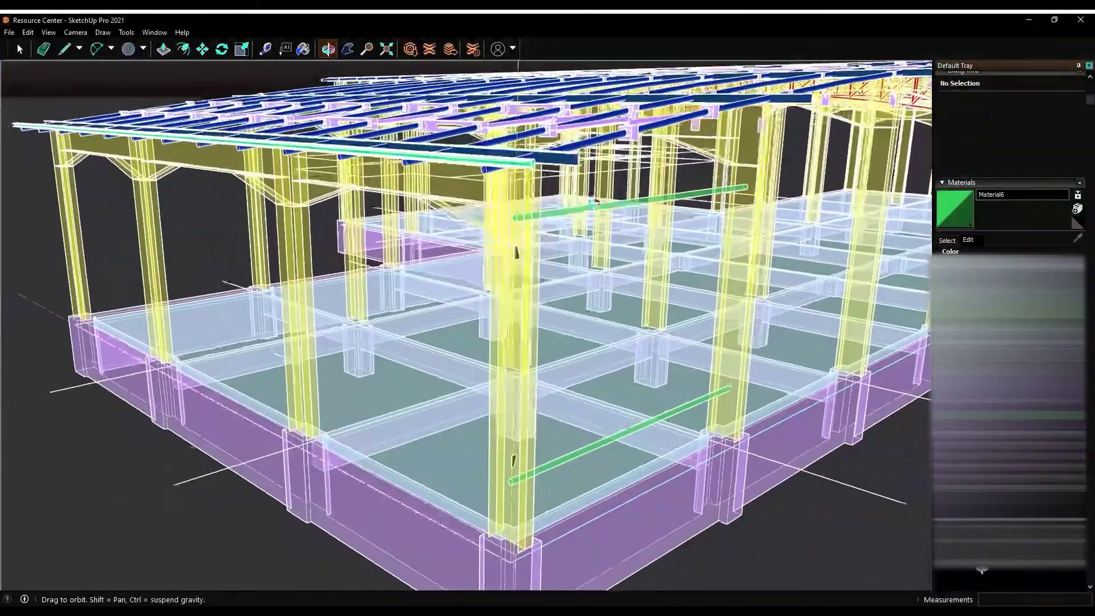
scroll(590, 273, up, 5)
key(l)
scroll(590, 273, down, 3)
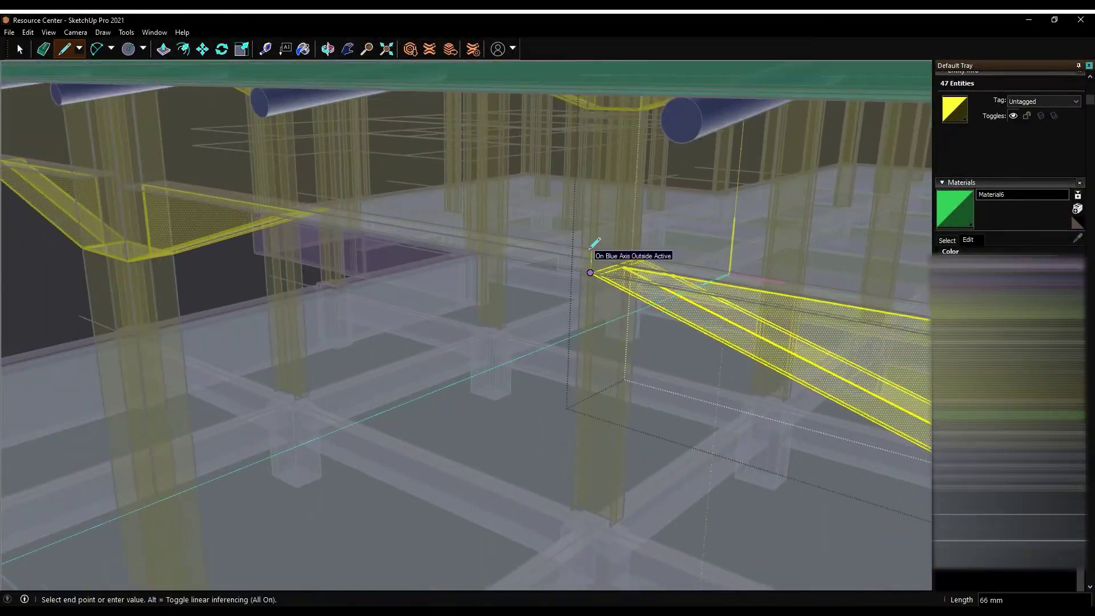
key(o)
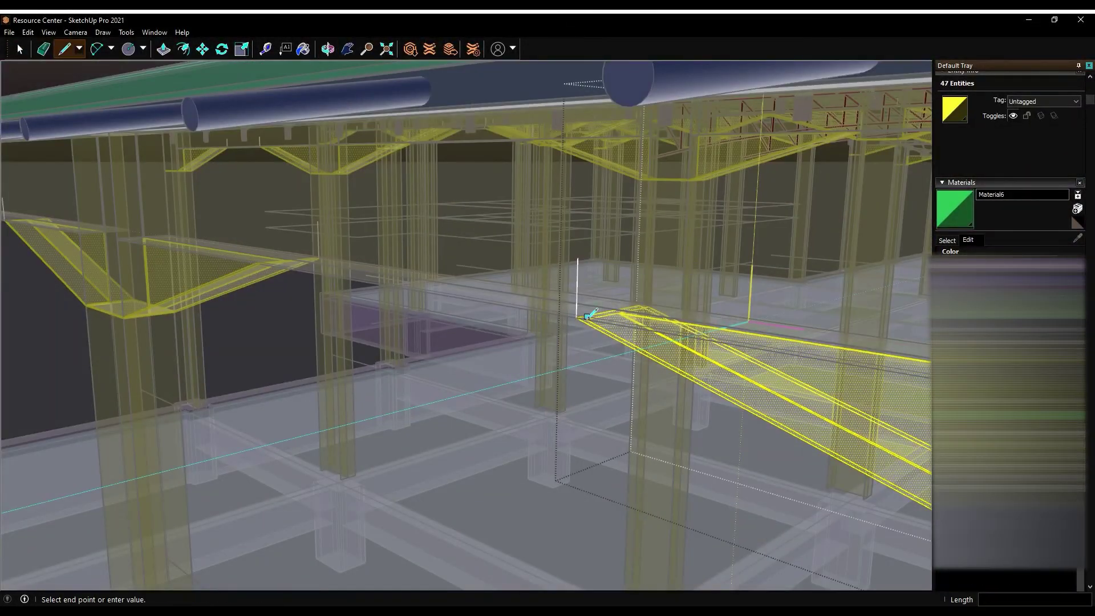
key(space)
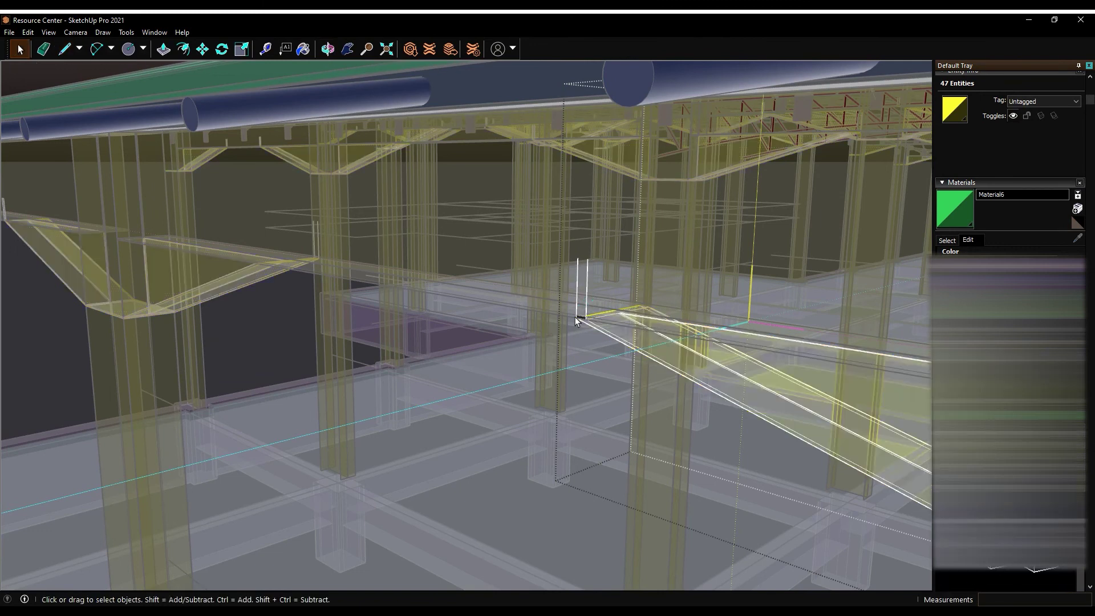
Select the lower green tie rod and zoom in close to its end face
click(576, 321)
scroll(587, 322, up, 2)
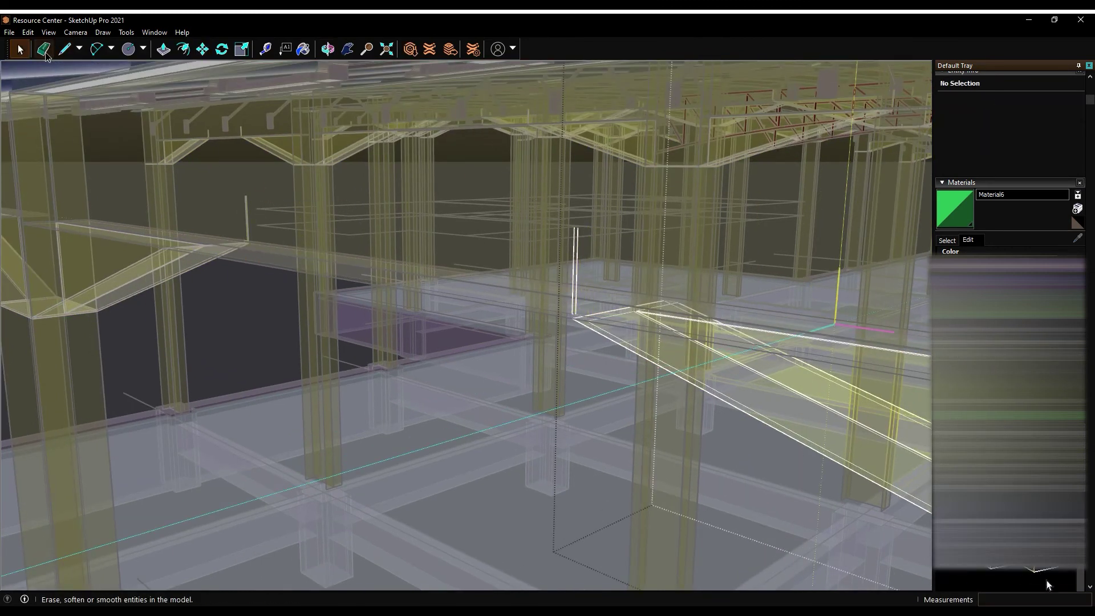
click(164, 48)
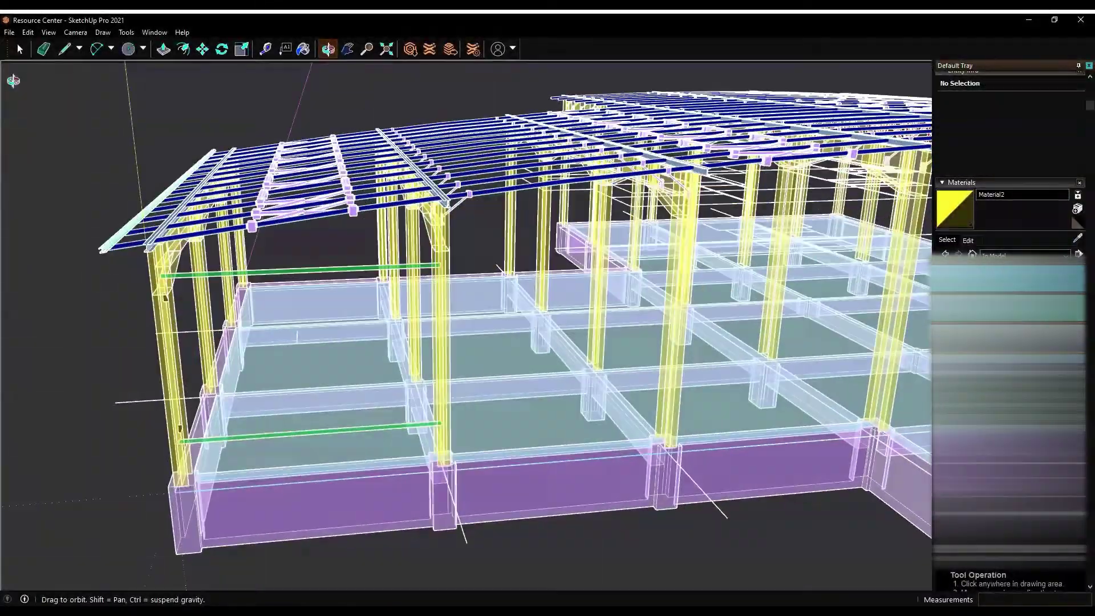
key(space)
click(295, 431)
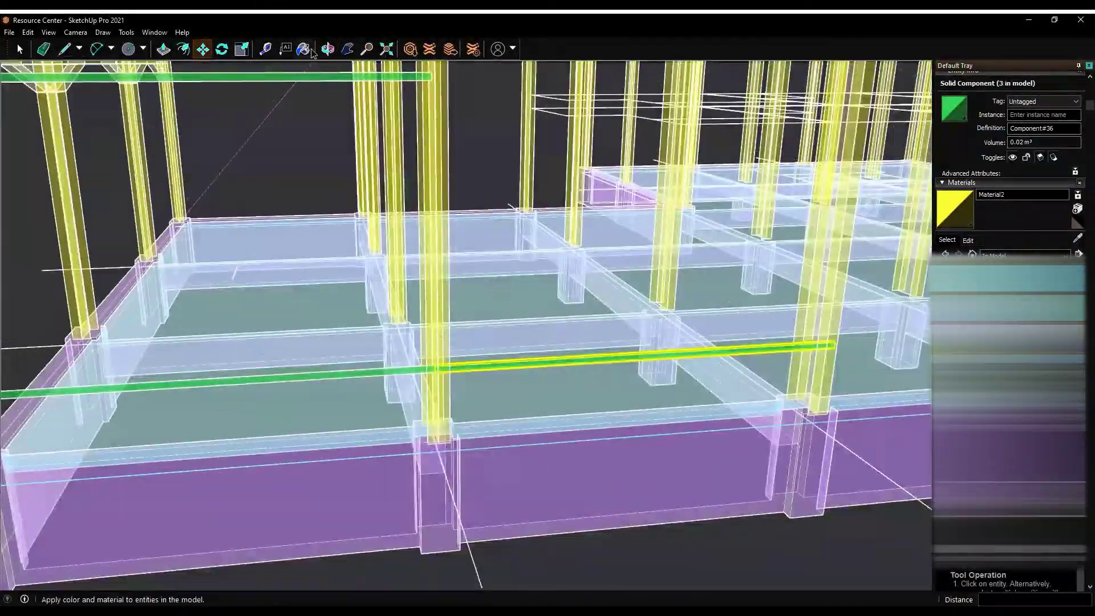
middle_drag(295, 431, 14, 57)
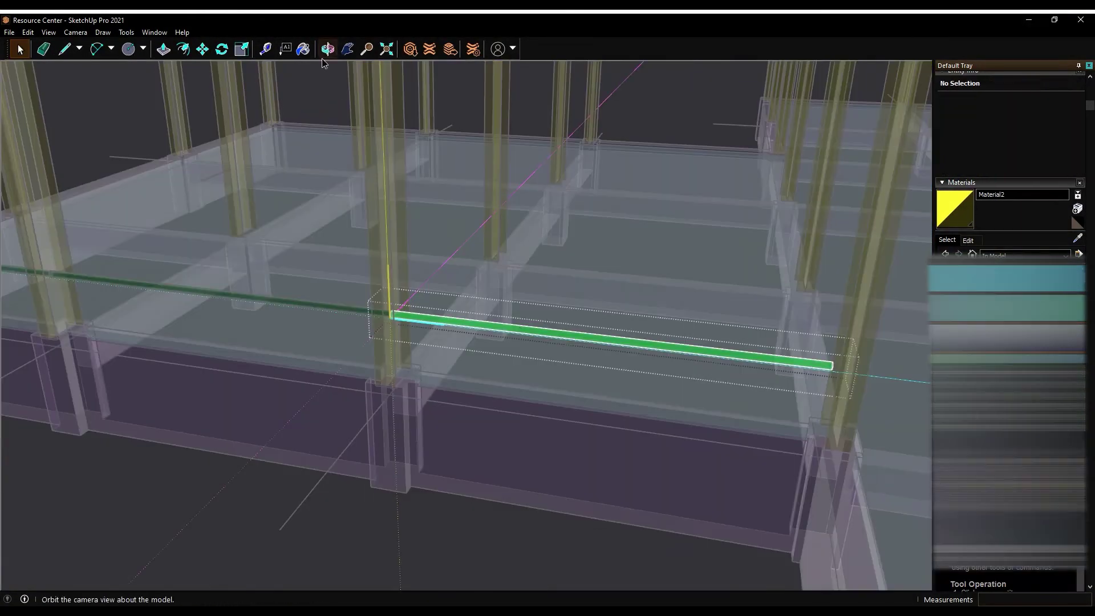
middle_drag(481, 327, 240, 132)
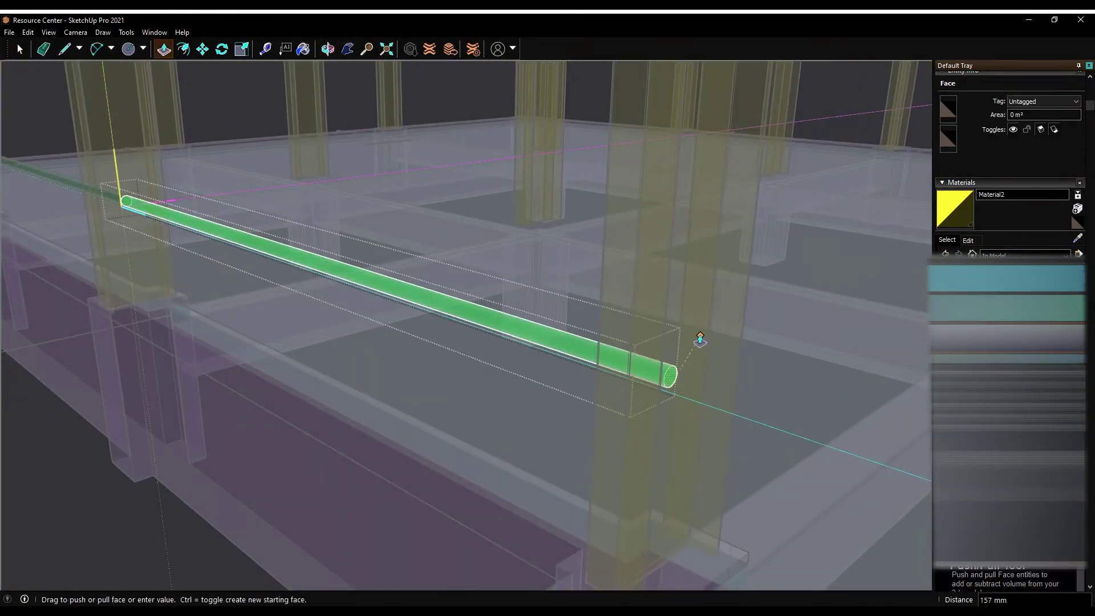
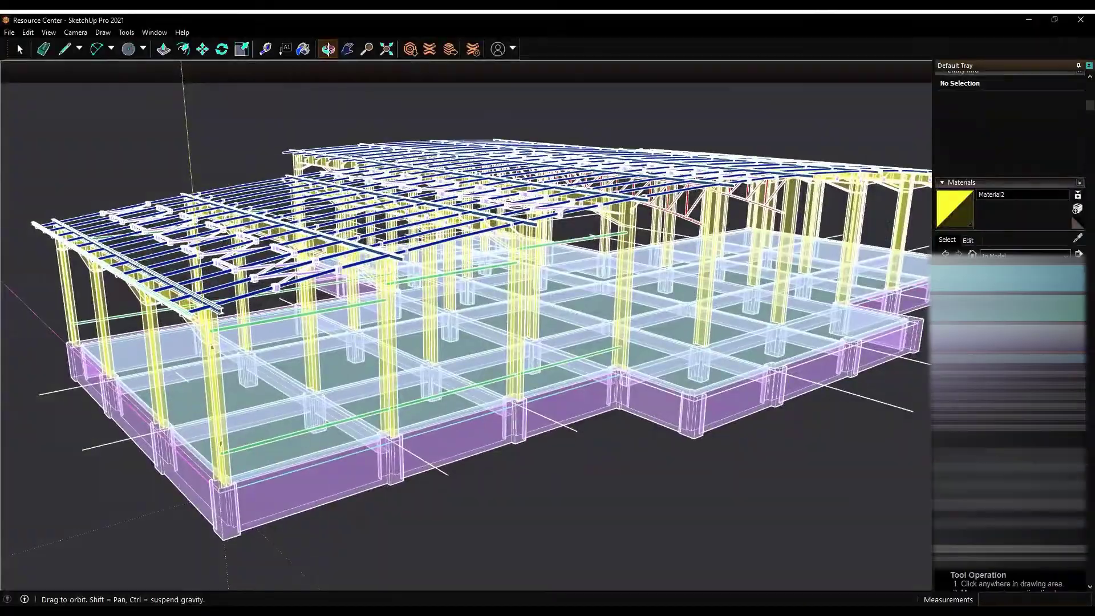
Draw the I-section profile as a small rectangle split by lines on the slab top
key(l)
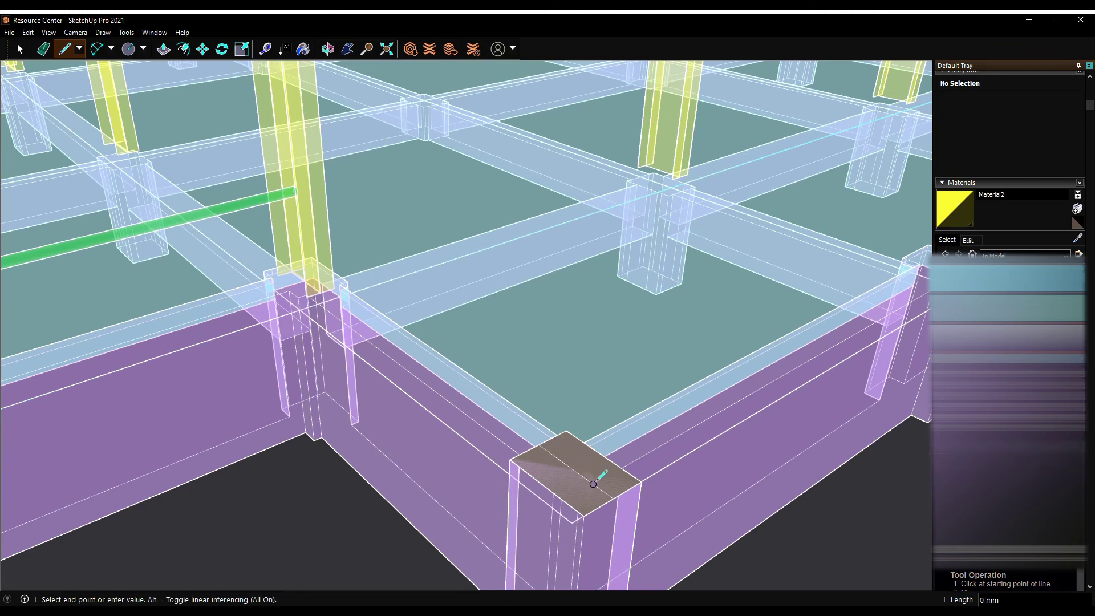
click(142, 48)
click(564, 454)
click(582, 488)
key(space)
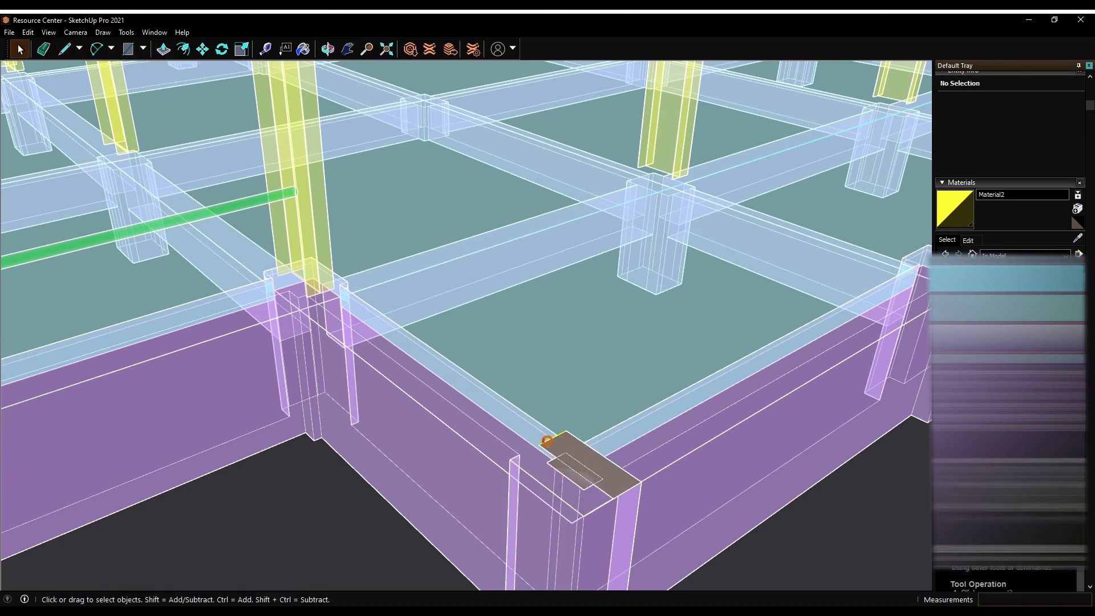
key(l)
scroll(593, 467, up, 3)
click(493, 447)
scroll(513, 433, up, 1)
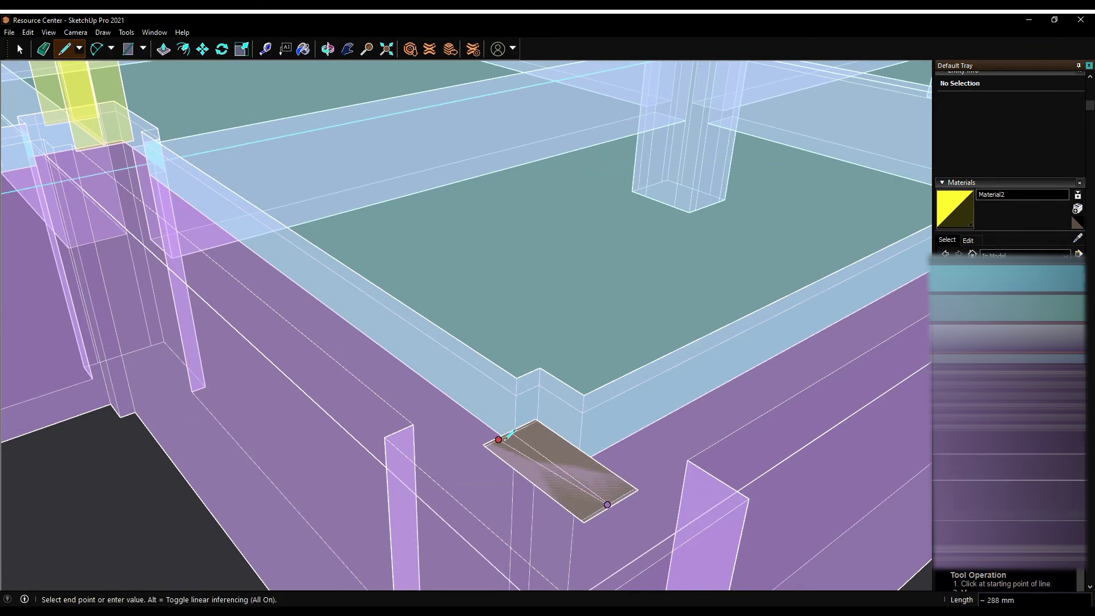
click(607, 504)
scroll(620, 494, up, 1)
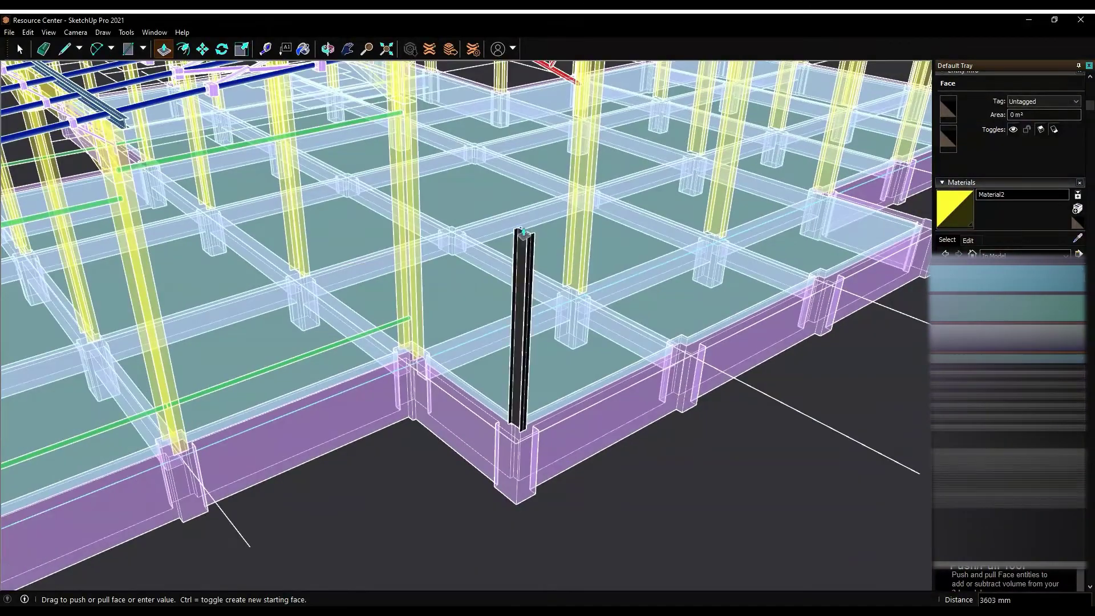
Extrude the I-section profile 3000 mm into a tall column
key(o)
key(p)
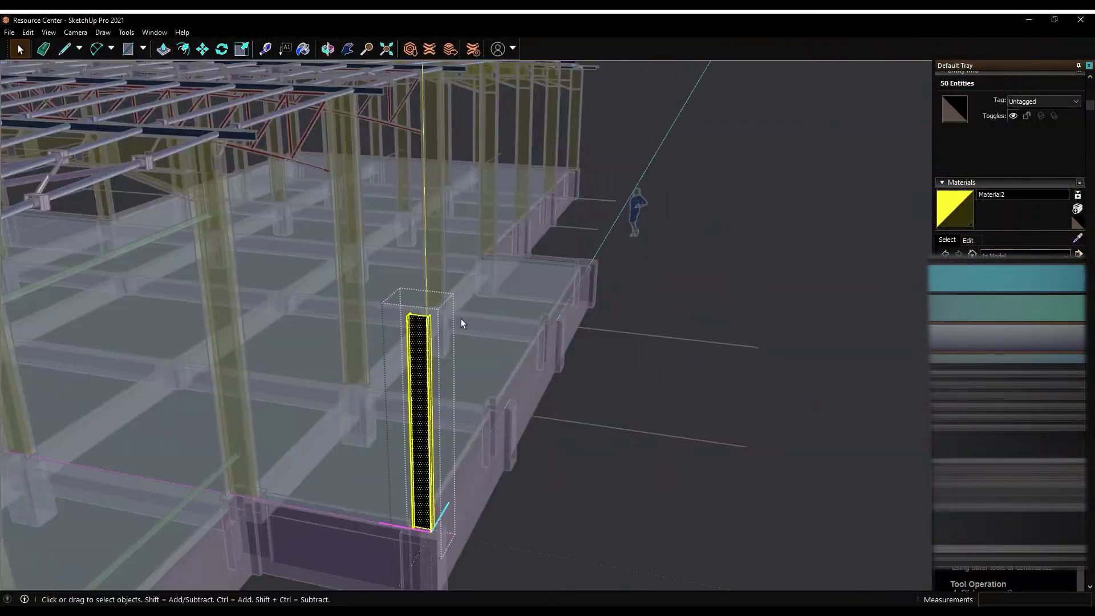
middle_drag(415, 370, 342, 377)
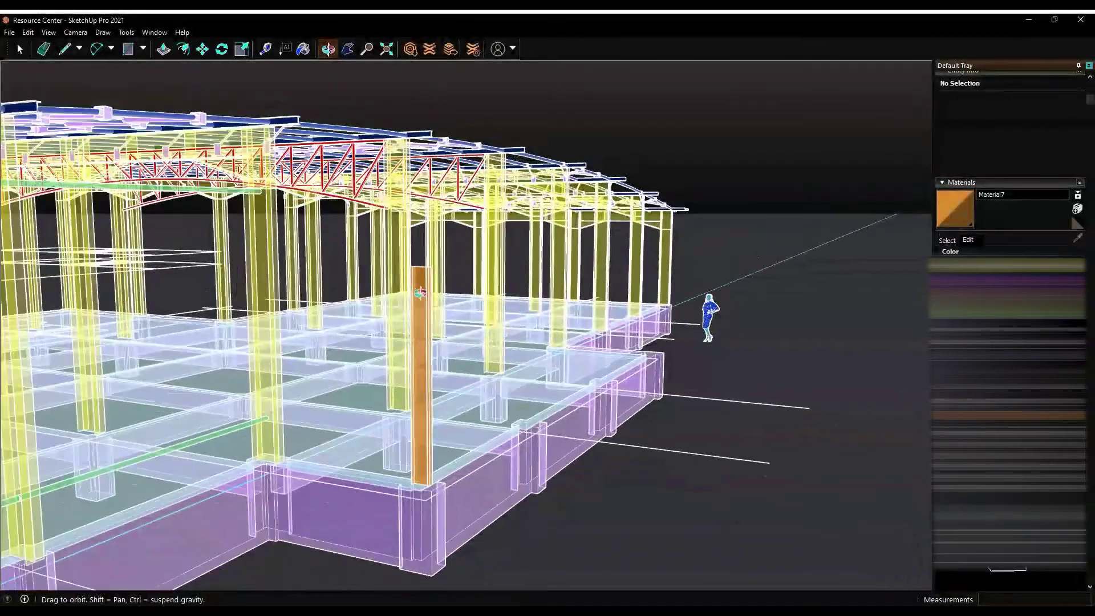
middle_drag(399, 285, 513, 371)
key(space)
Copy the orange column along the slab edge to make more columns
triple_click(577, 408)
scroll(581, 408, down, 5)
click(556, 399)
key(m)
key(ctrl)
click(543, 516)
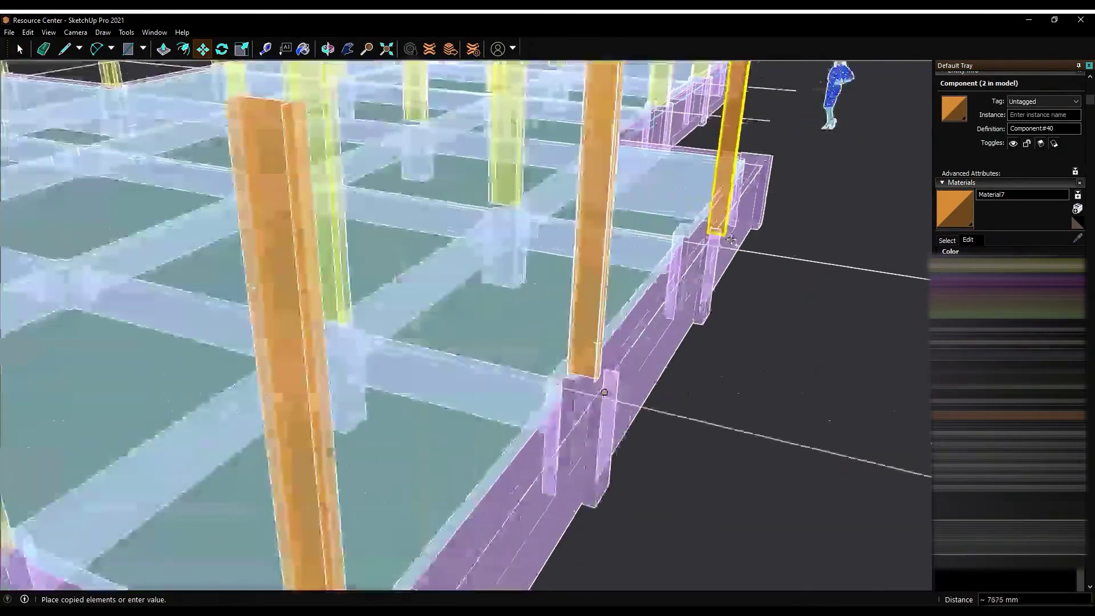
click(582, 434)
middle_drag(582, 435, 612, 350)
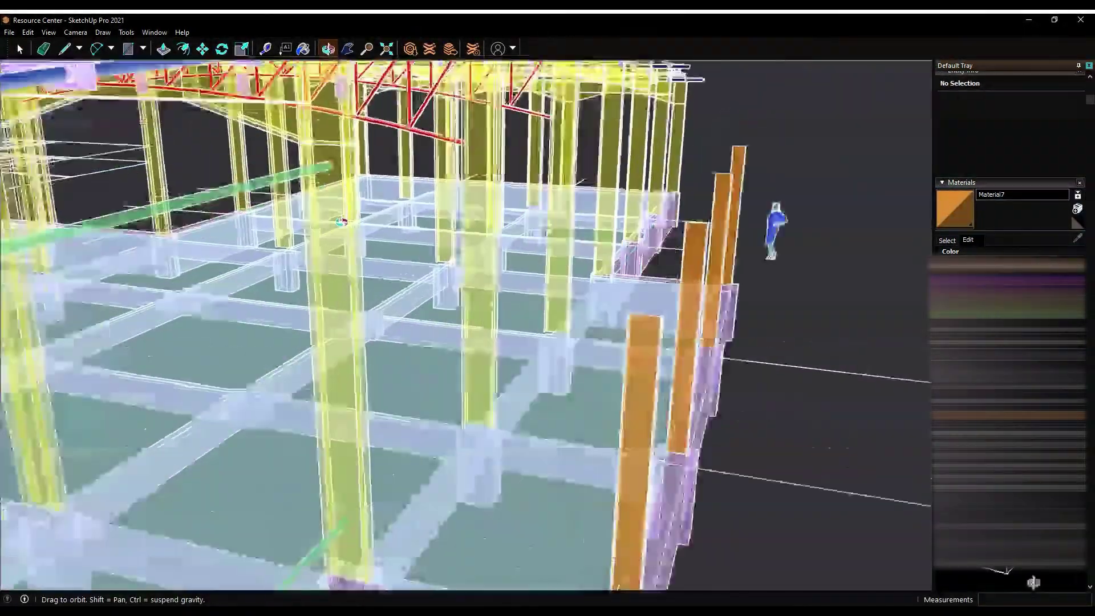
key(space)
Rotate the copied columns about the column top to lay them flat as beams
click(613, 350)
scroll(571, 342, up, 3)
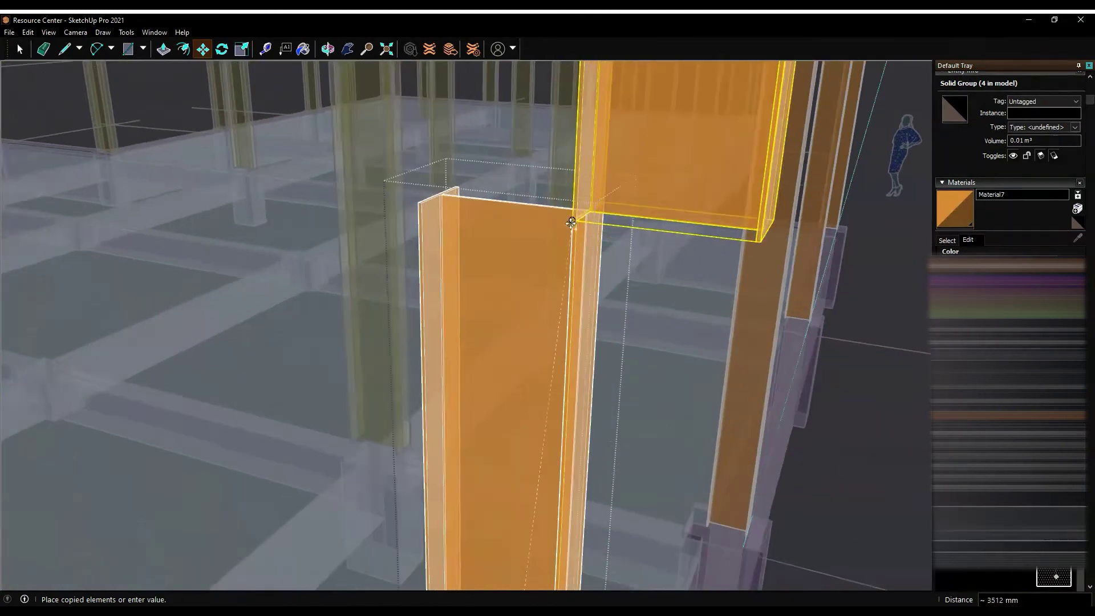
key(q)
click(570, 265)
scroll(570, 266, down, 3)
click(570, 245)
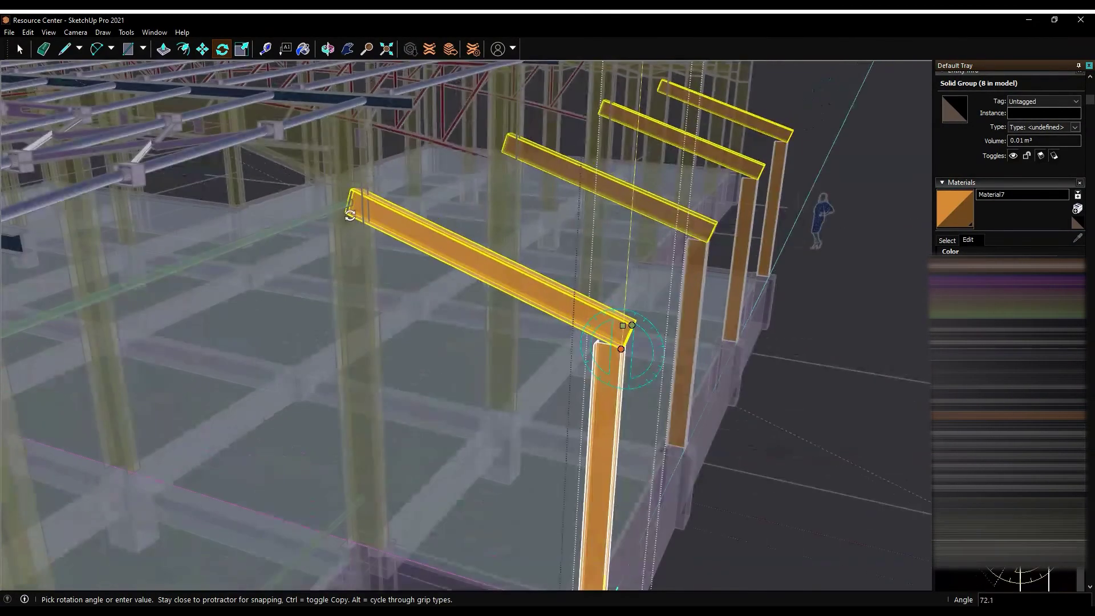
click(333, 239)
middle_drag(333, 238, 490, 268)
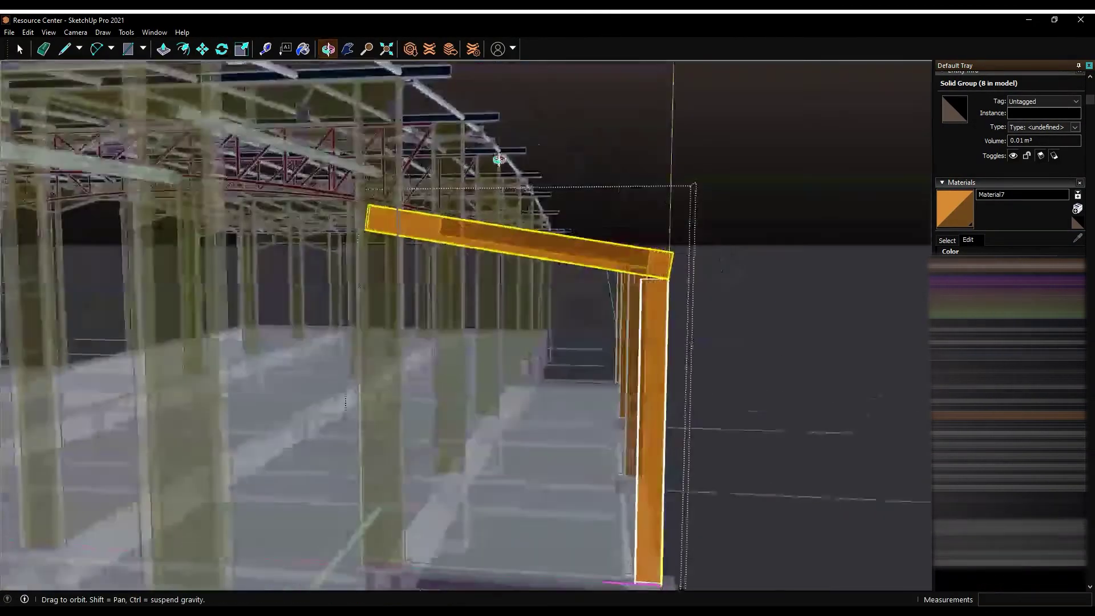
key(space)
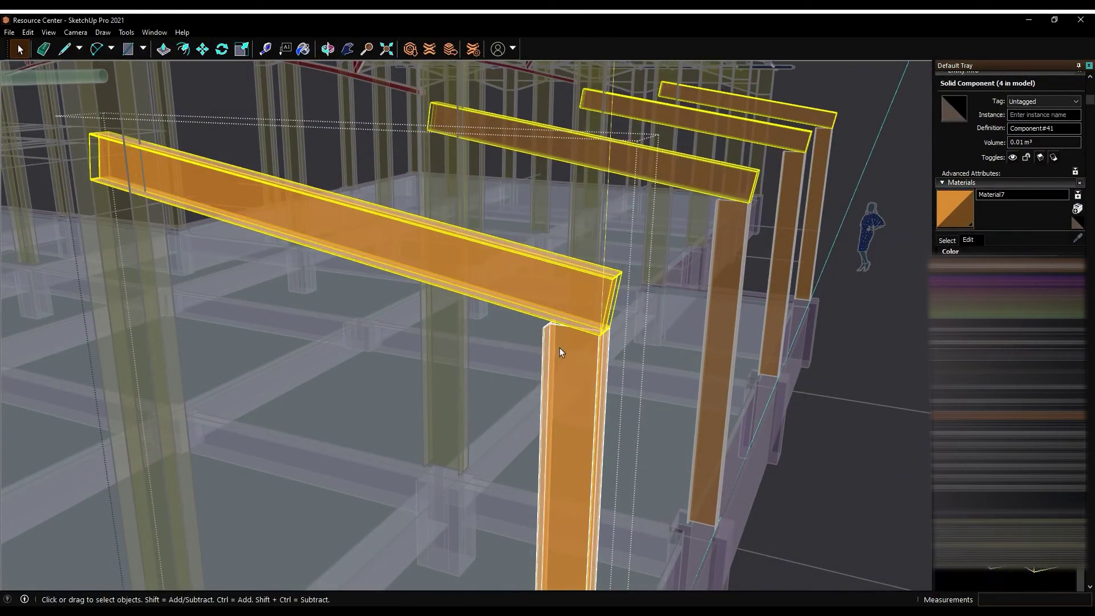
Pick a column's top face with Push/Pull to extend it toward the beam
scroll(556, 295, up, 3)
key(p)
click(502, 326)
middle_drag(503, 326, 595, 346)
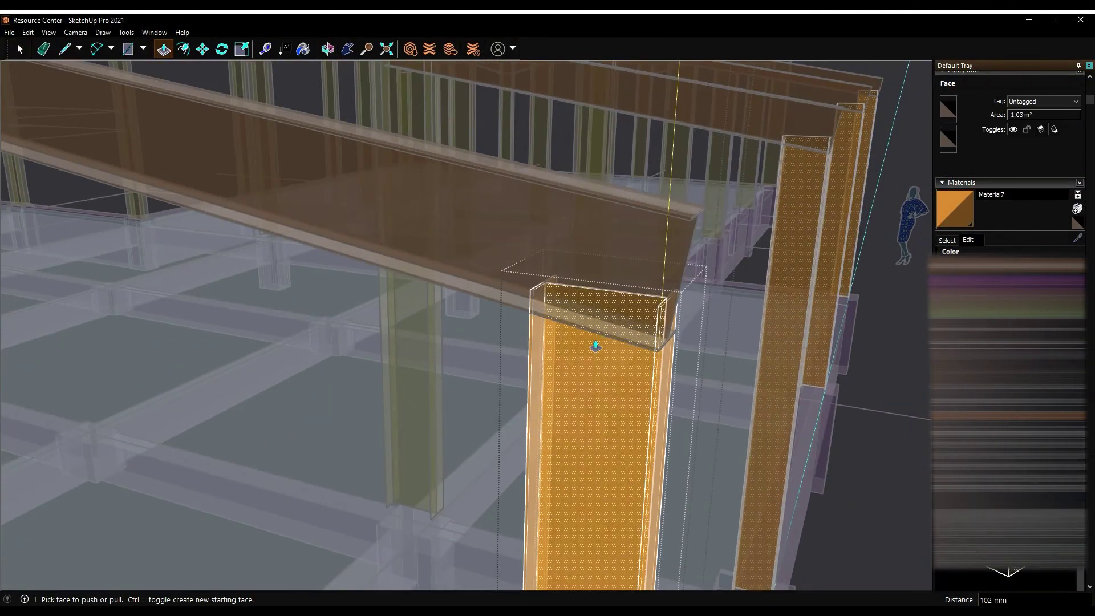
Push/Pull the column's top face up into the beam
click(64, 48)
click(533, 310)
middle_drag(533, 310, 666, 289)
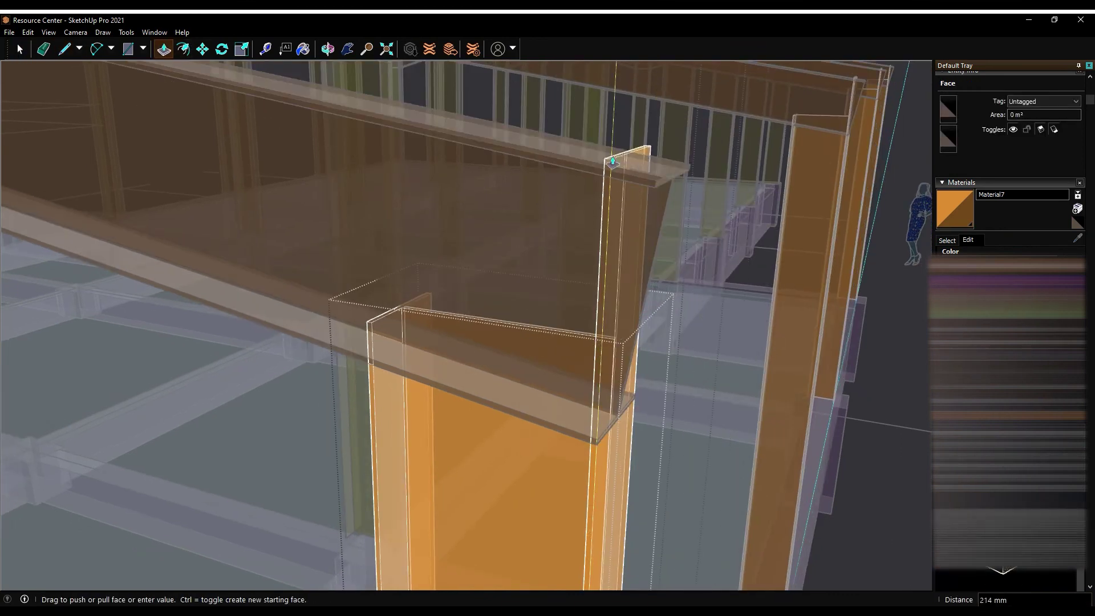
click(613, 162)
middle_drag(613, 162, 460, 264)
key(space)
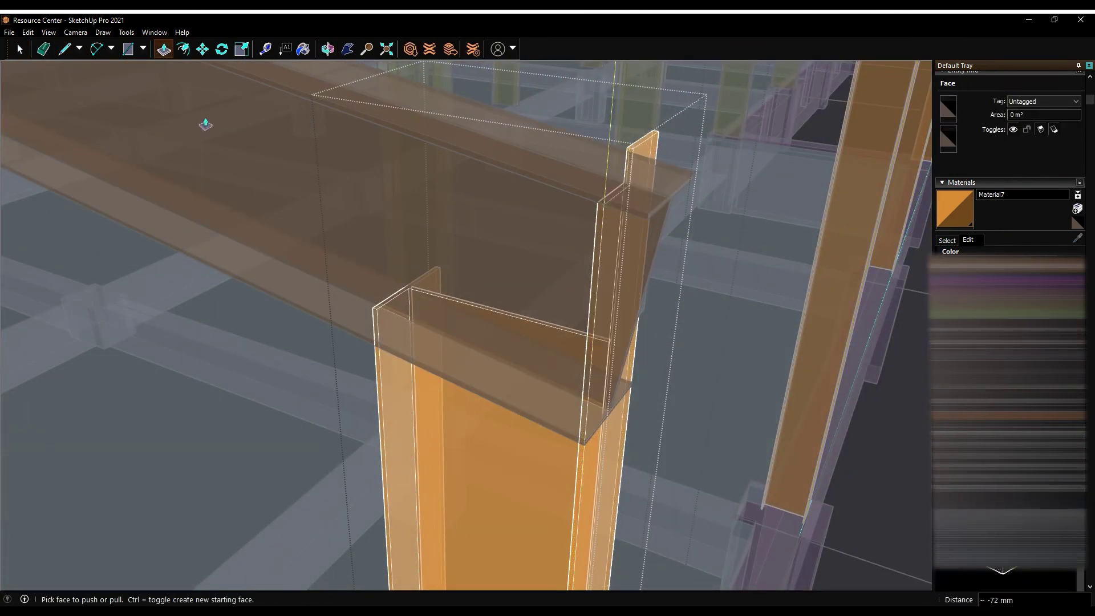
Draw a line along the beam edge at the beam-column joint
key(l)
scroll(619, 184, up, 3)
click(618, 184)
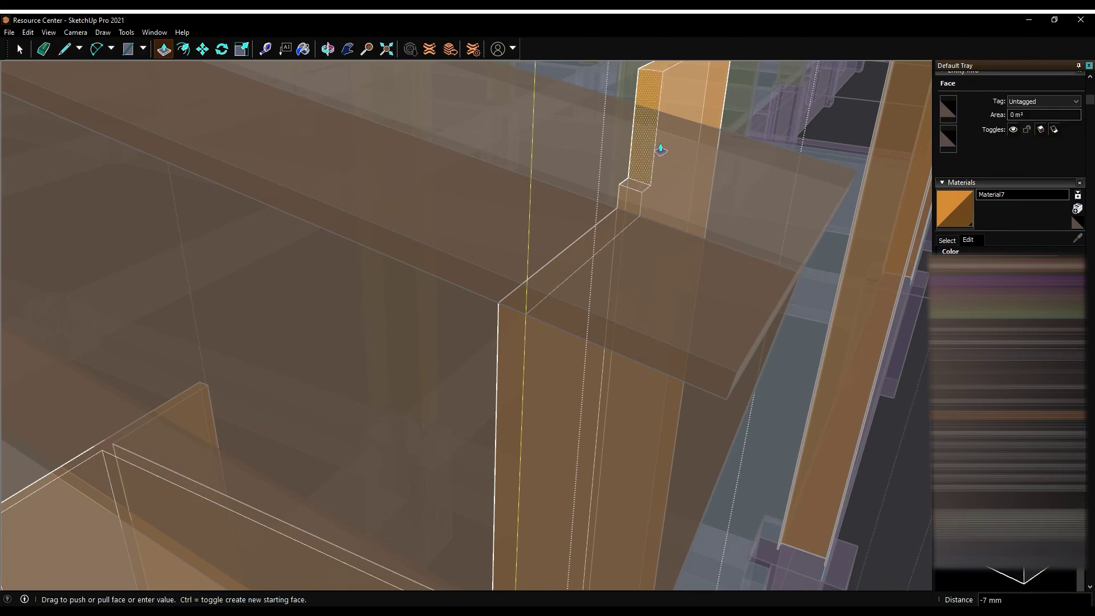
middle_drag(645, 165, 663, 330)
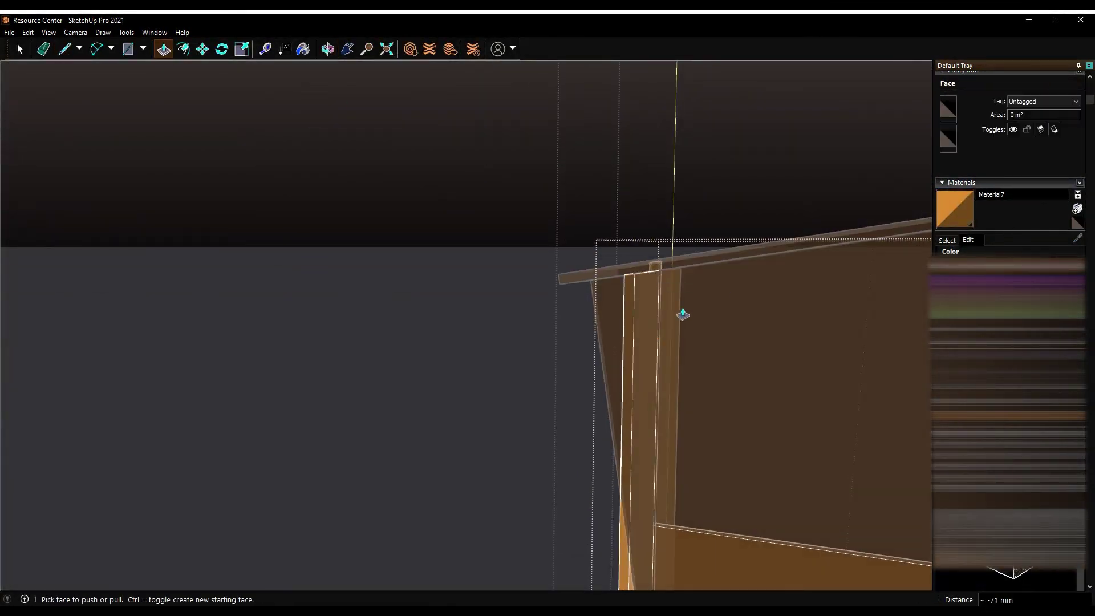
mouse_move(682, 314)
middle_down()
mouse_move(709, 317)
mouse_move(328, 244)
mouse_move(396, 151)
mouse_move(371, 313)
mouse_move(728, 386)
middle_up()
mouse_move(562, 233)
middle_down()
mouse_move(405, 200)
mouse_move(742, 329)
middle_up()
scroll(408, 394, up, 3)
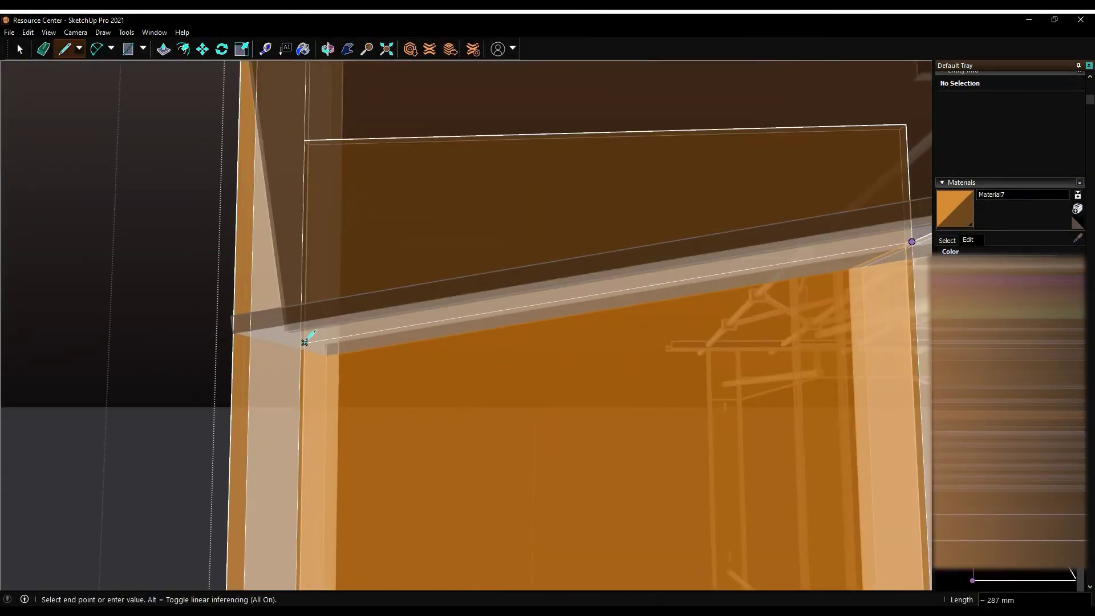
mouse_move(332, 64)
middle_down()
mouse_move(542, 203)
mouse_move(405, 378)
mouse_move(415, 226)
middle_up()
Edit the beam and trim its end flanges back at the column joint
click(21, 50)
double_click(256, 171)
key(p)
scroll(329, 318, up, 3)
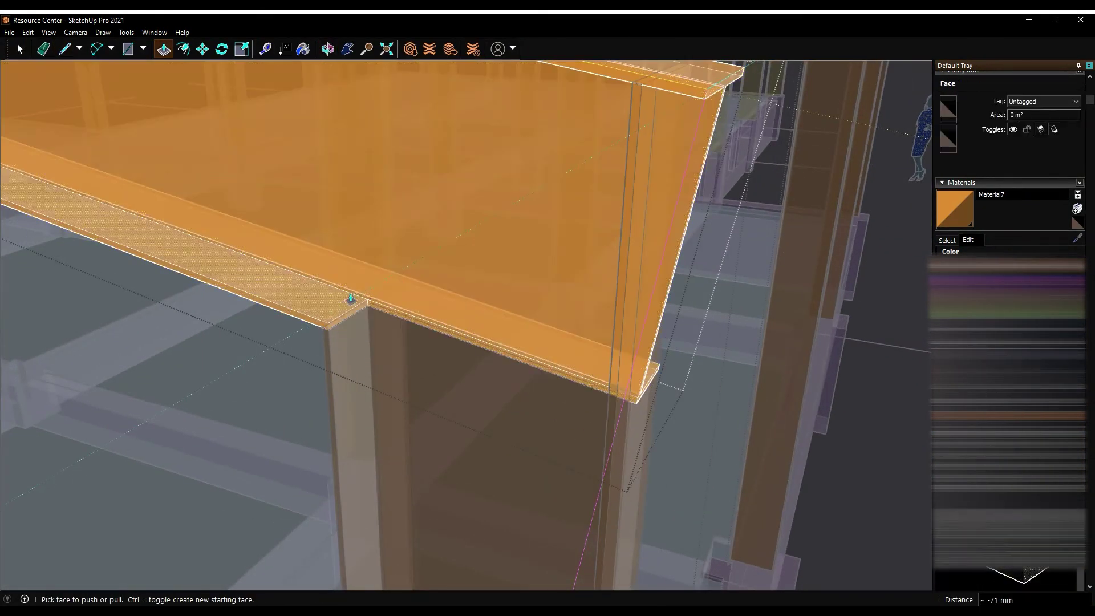
scroll(360, 241, up, 3)
middle_drag(360, 241, 513, 147)
key(l)
mouse_move(386, 108)
middle_down()
mouse_move(188, 75)
mouse_move(420, 142)
middle_up()
middle_drag(541, 402, 273, 180)
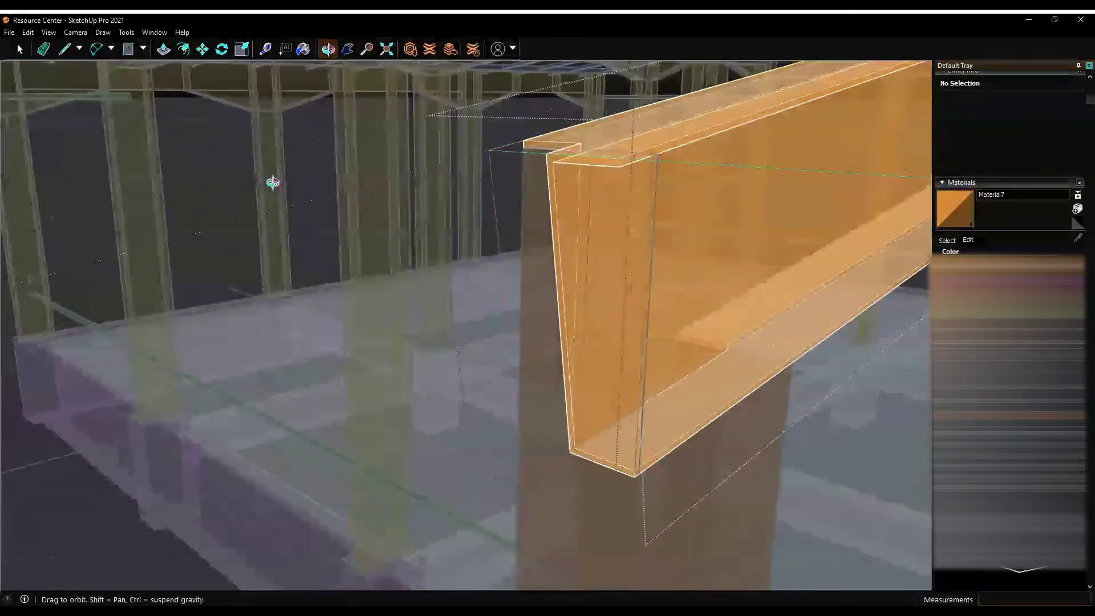
key(p)
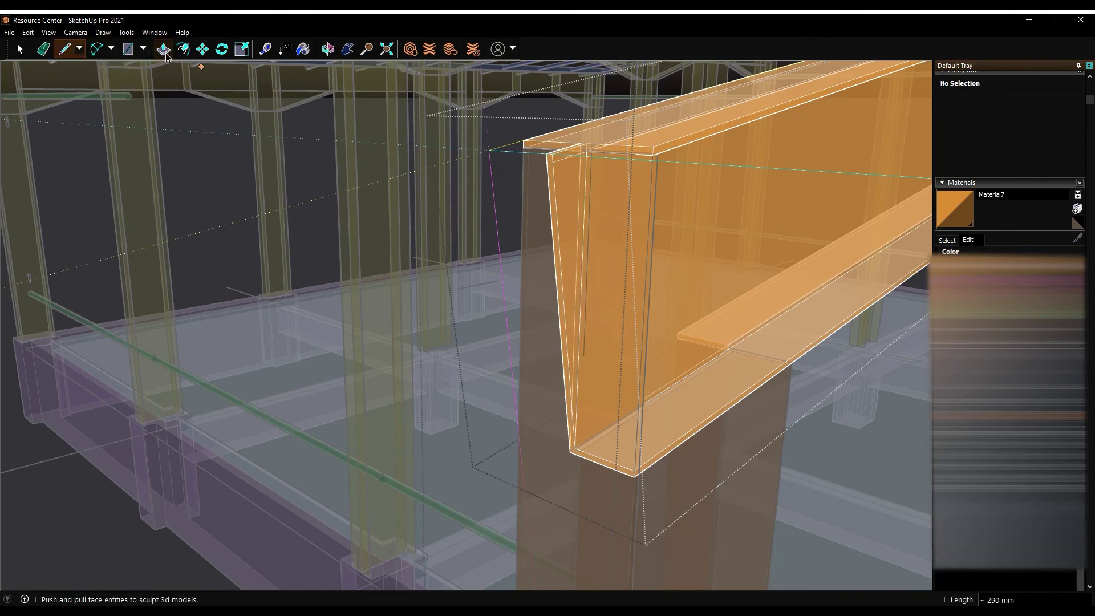
middle_drag(590, 178, 616, 244)
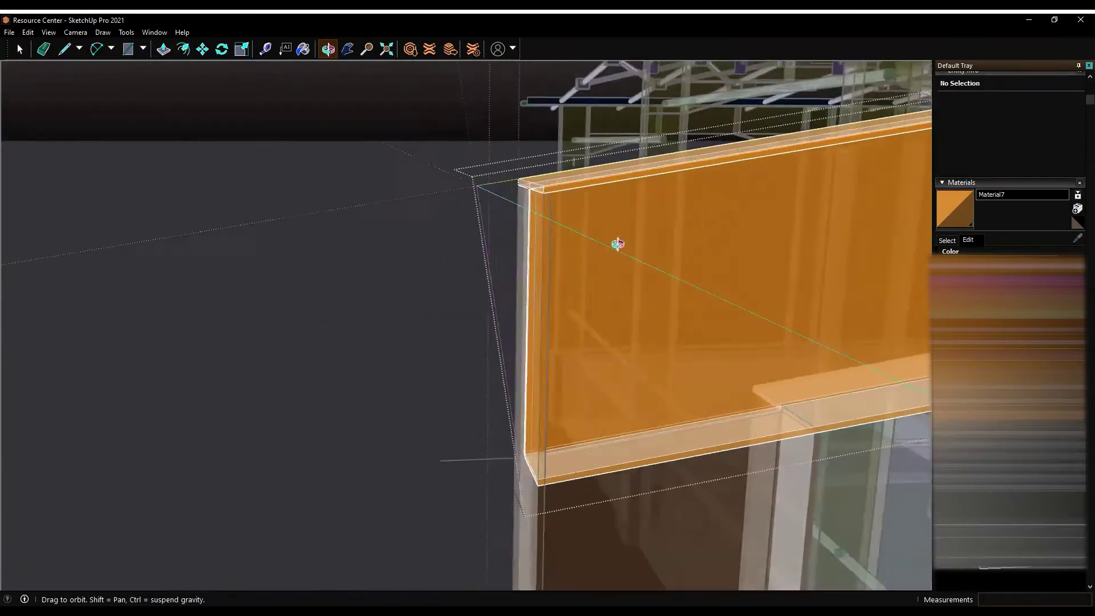
middle_drag(383, 39, 196, 59)
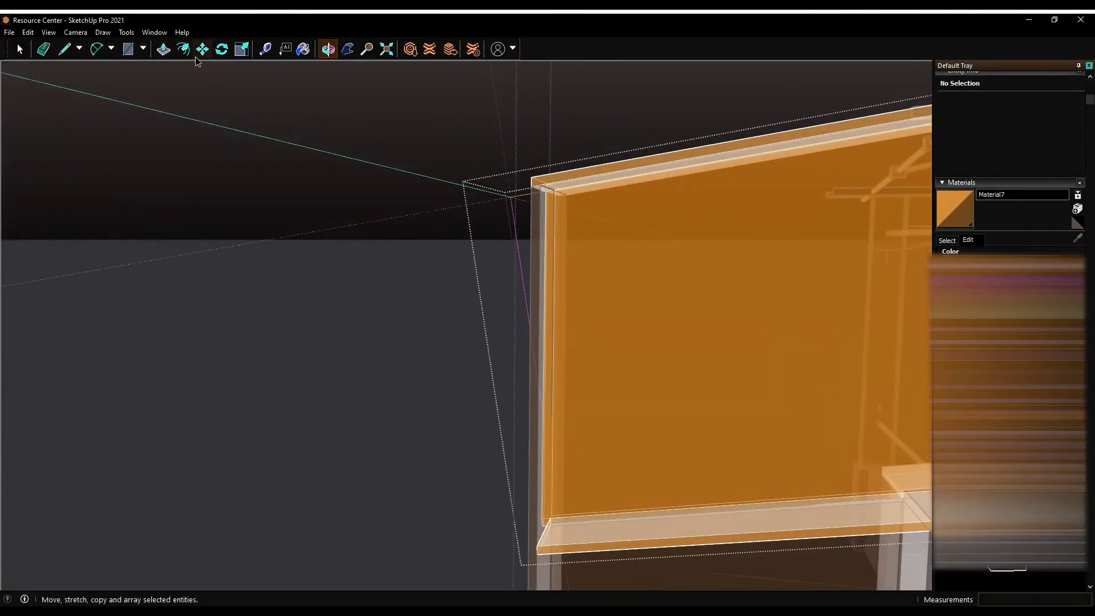
key(Escape)
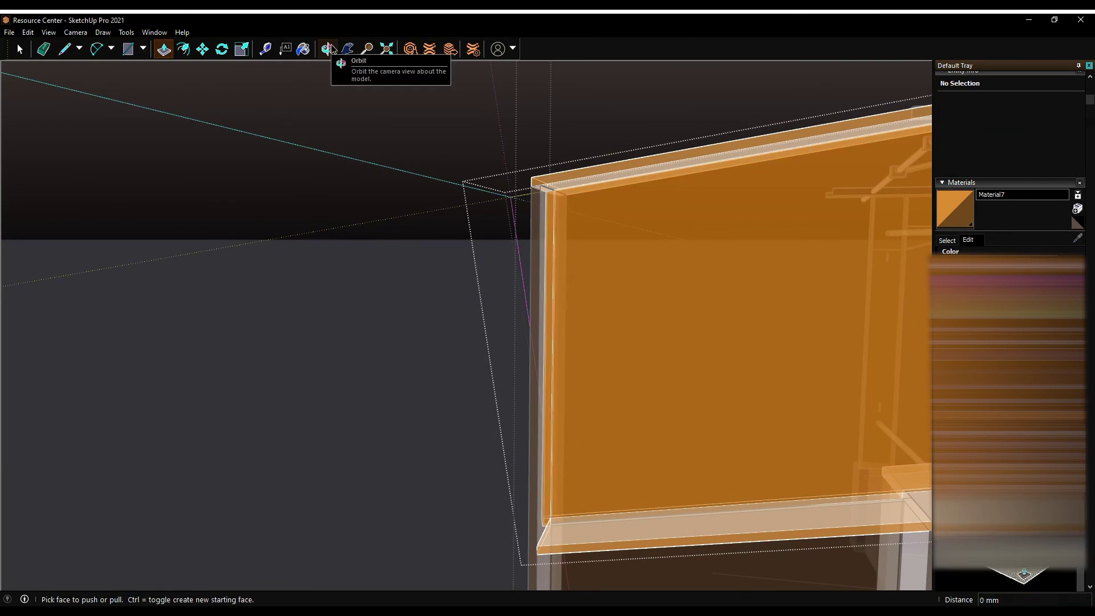
Orbit around the I-beam end, then out to view the whole structure
middle_drag(342, 49, 472, 223)
mouse_move(484, 184)
middle_down()
mouse_move(442, 147)
mouse_move(371, 196)
mouse_move(682, 332)
middle_up()
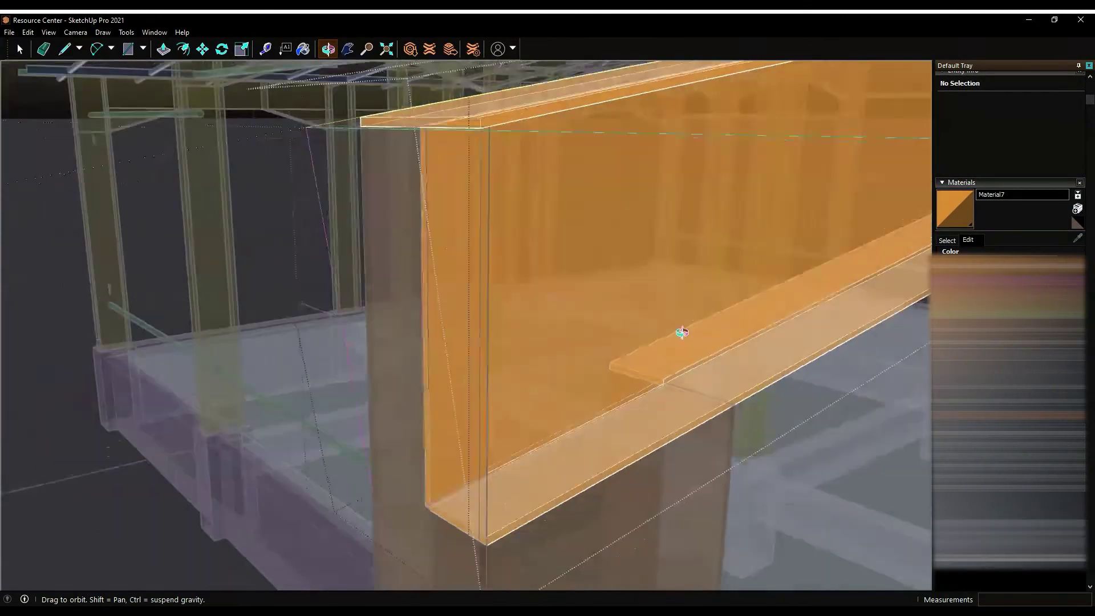
mouse_move(733, 391)
middle_down()
mouse_move(560, 243)
mouse_move(532, 265)
mouse_move(628, 300)
mouse_move(563, 342)
mouse_move(377, 252)
middle_up()
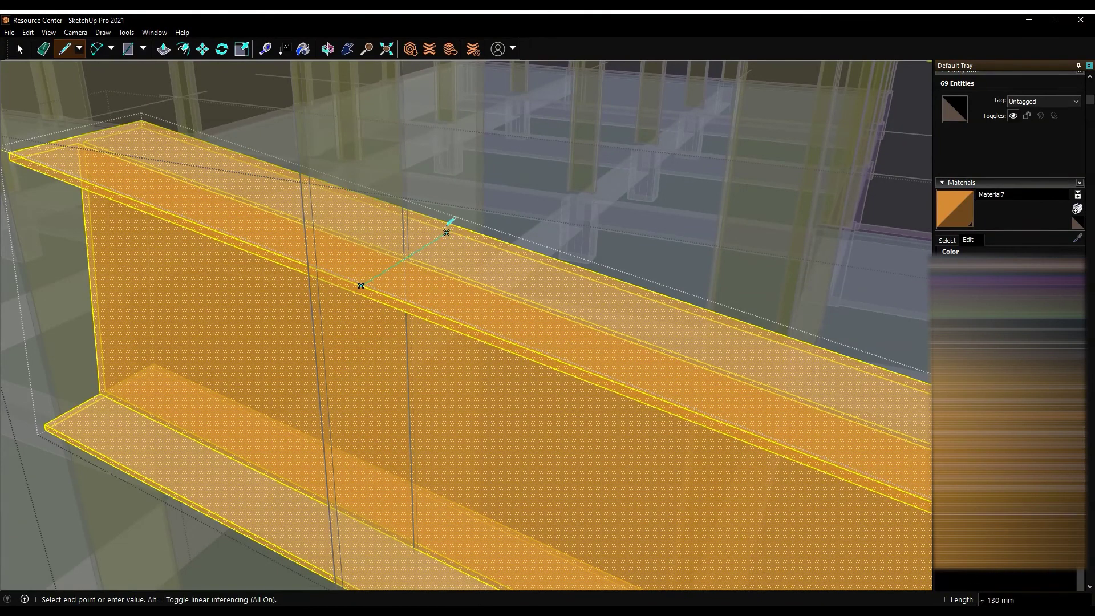
scroll(362, 294, down, 2)
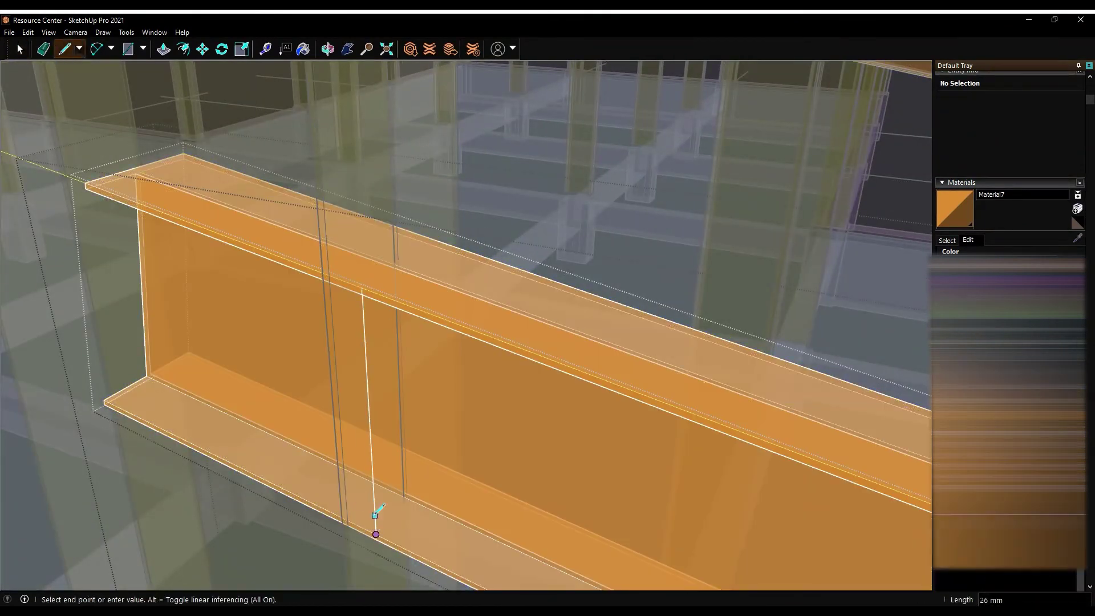
mouse_move(361, 293)
middle_down()
mouse_move(434, 265)
mouse_move(452, 342)
mouse_move(674, 234)
mouse_move(214, 177)
middle_up()
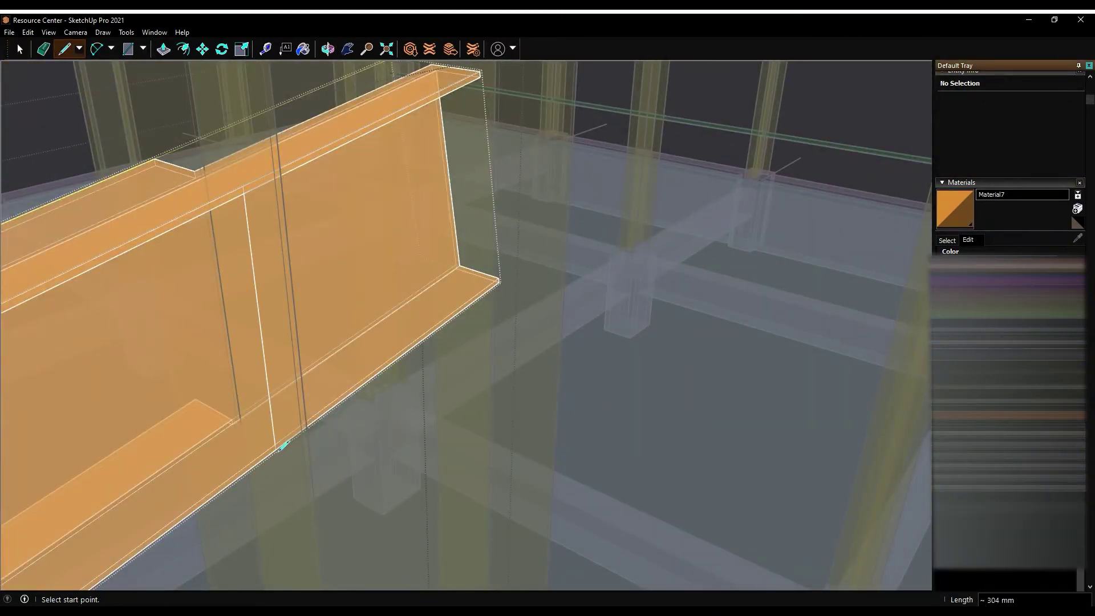
click(328, 48)
mouse_move(319, 114)
mouse_down()
mouse_move(183, 130)
mouse_move(67, 59)
mouse_up()
mouse_move(399, 285)
middle_down()
mouse_move(342, 239)
mouse_move(298, 159)
middle_up()
key(space)
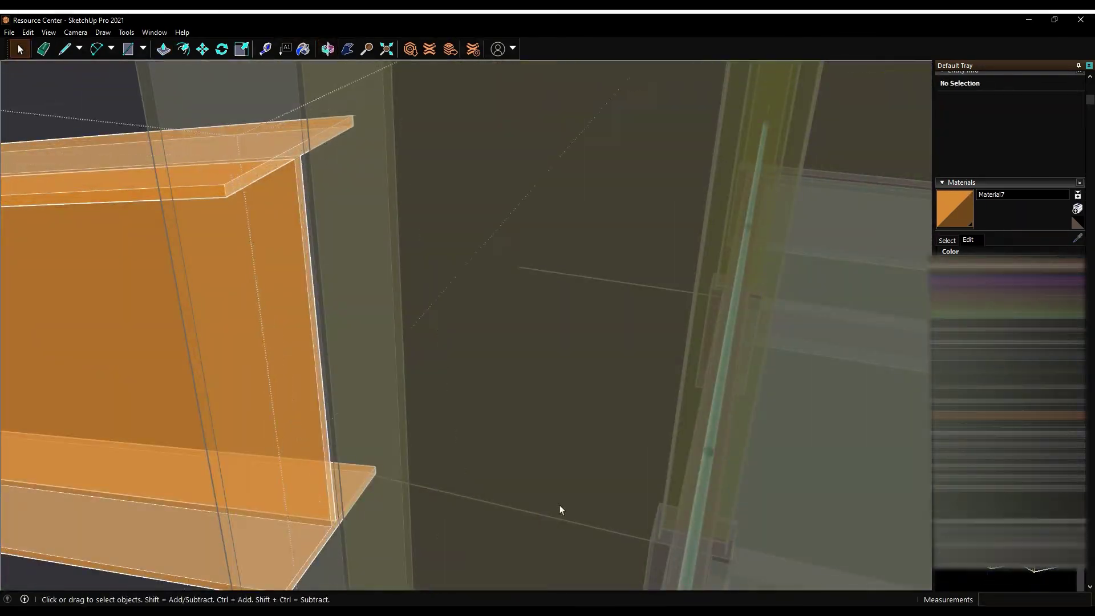
scroll(556, 510, down, 10)
middle_drag(692, 215, 974, 580)
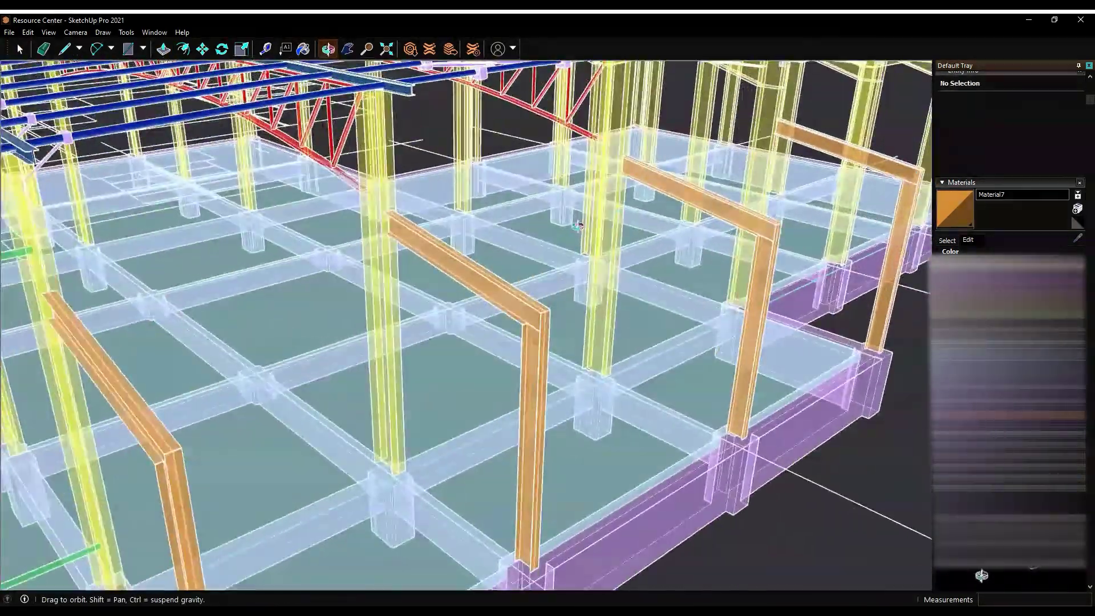
Copy a green rod into the next bay
scroll(639, 230, down, 5)
drag(638, 231, 399, 342)
scroll(638, 230, down, 2)
key(m)
scroll(315, 506, up, 5)
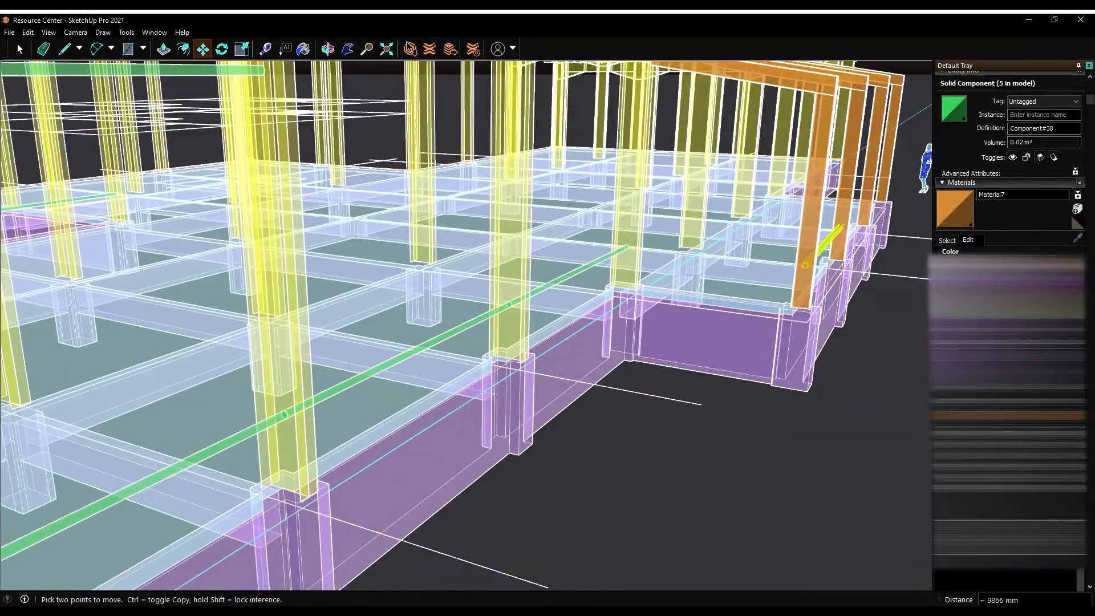
click(815, 314)
click(17, 47)
Inside the rod component, Push/Pull the rod end out to the column
double_click(473, 374)
scroll(558, 379, up, 5)
key(p)
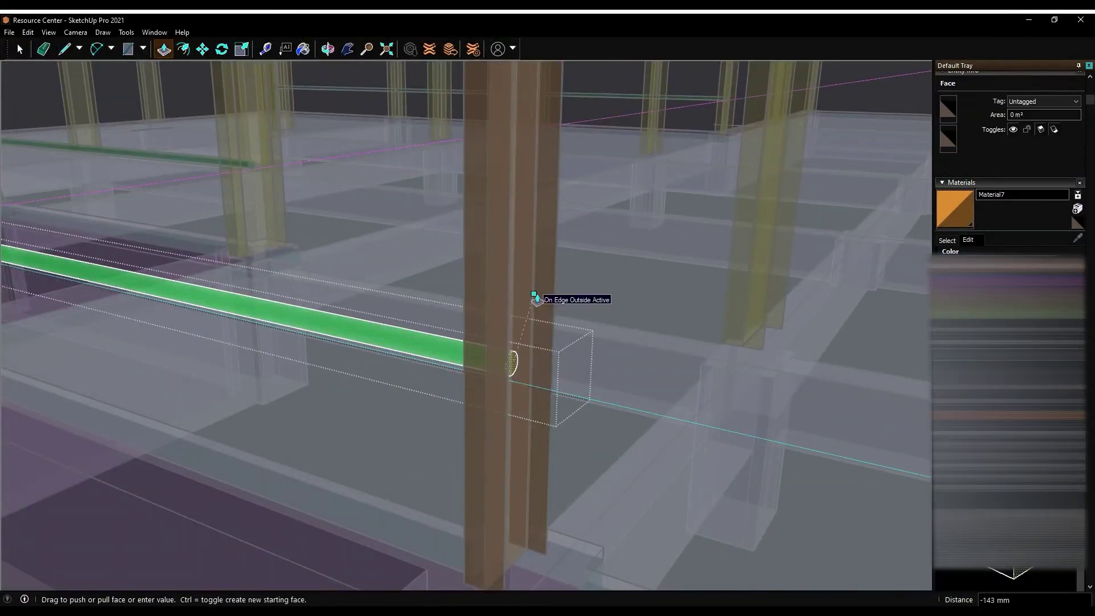
scroll(539, 300, up, 3)
middle_drag(462, 315, 621, 205)
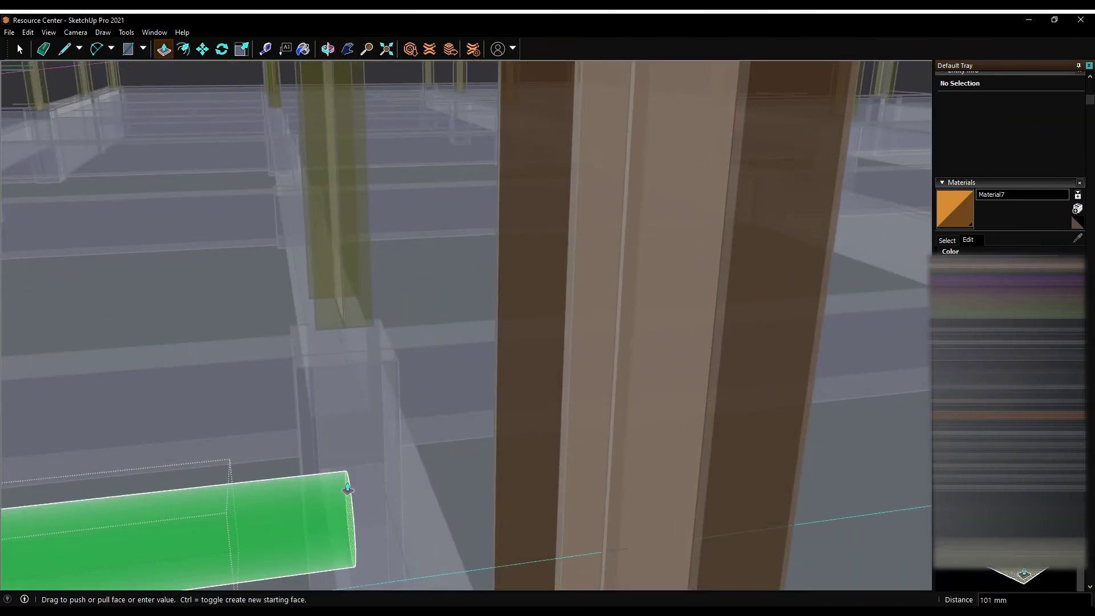
scroll(566, 363, down, 3)
scroll(518, 398, down, 8)
key(Escape)
Ctrl+Move another copy of the green rod into a new position
key(m)
key(ctrl)
click(441, 456)
click(17, 49)
scroll(727, 482, up, 5)
scroll(140, 378, up, 3)
Orbit around the rod end at the column, then out to the whole frame
mouse_move(139, 379)
middle_down()
mouse_move(541, 287)
mouse_move(355, 325)
middle_up()
scroll(421, 338, down, 5)
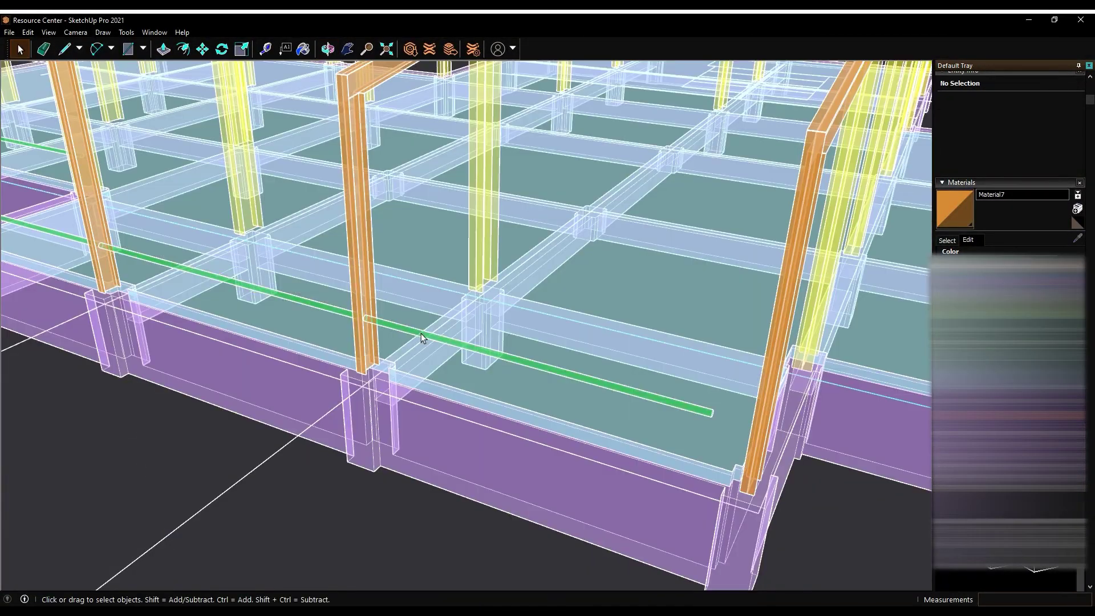
middle_drag(497, 279, 433, 296)
scroll(434, 297, up, 5)
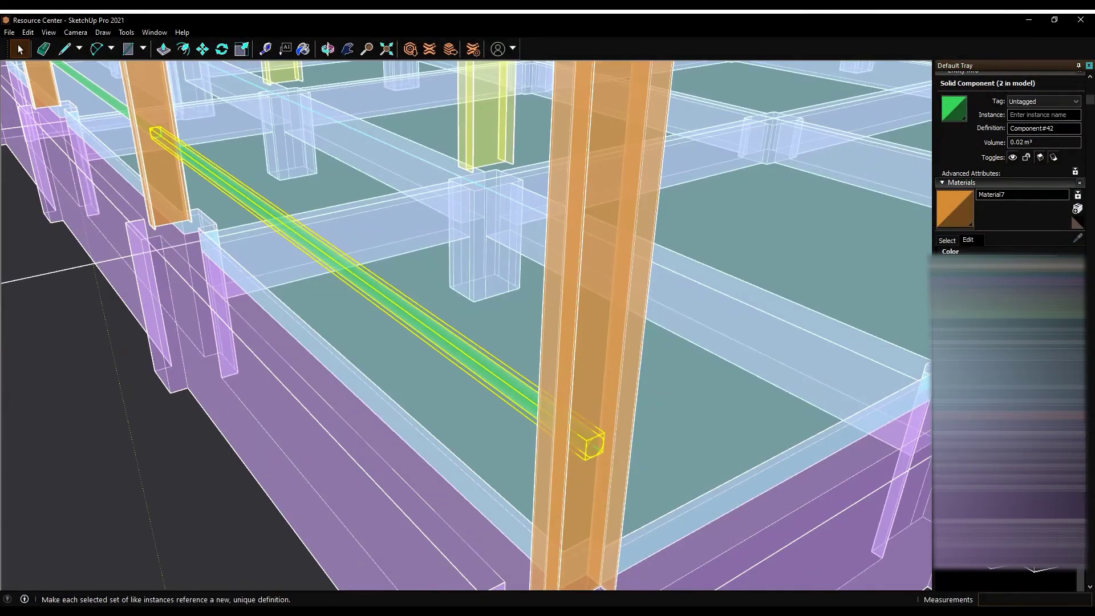
scroll(342, 228, up, 3)
middle_drag(342, 228, 273, 110)
scroll(466, 325, down, 5)
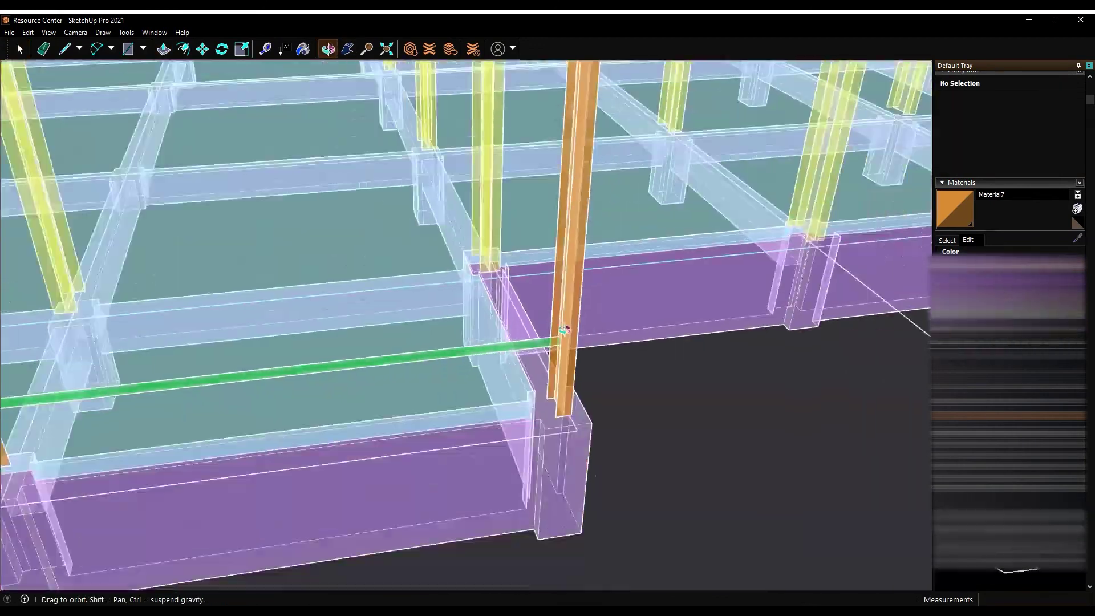
middle_drag(466, 325, 399, 319)
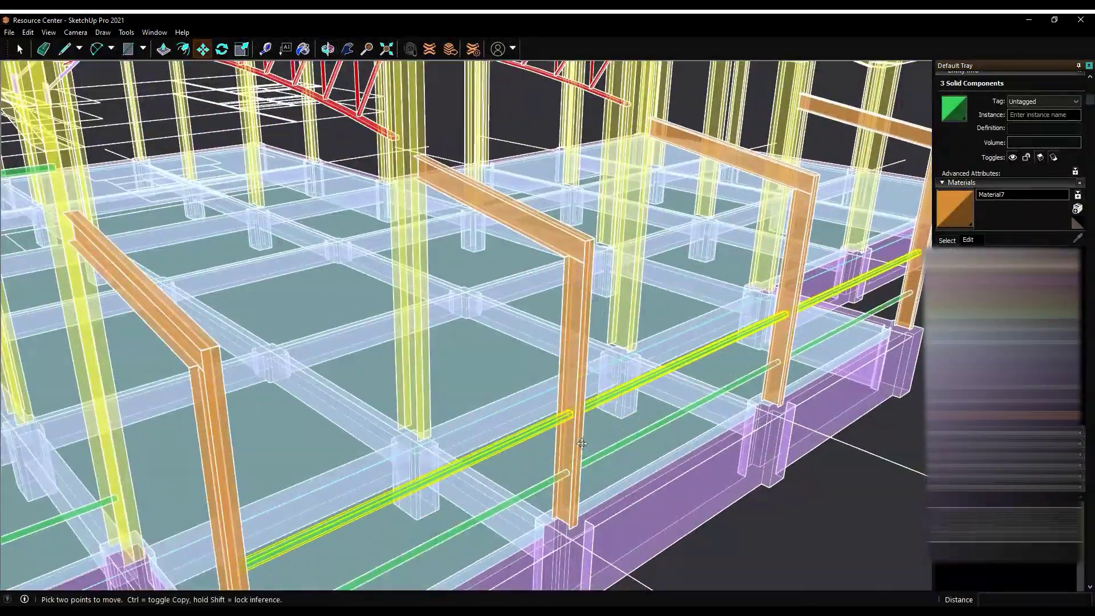
scroll(585, 319, down, 5)
mouse_move(806, 256)
middle_down()
mouse_move(484, 256)
mouse_move(659, 176)
middle_up()
scroll(570, 217, up, 5)
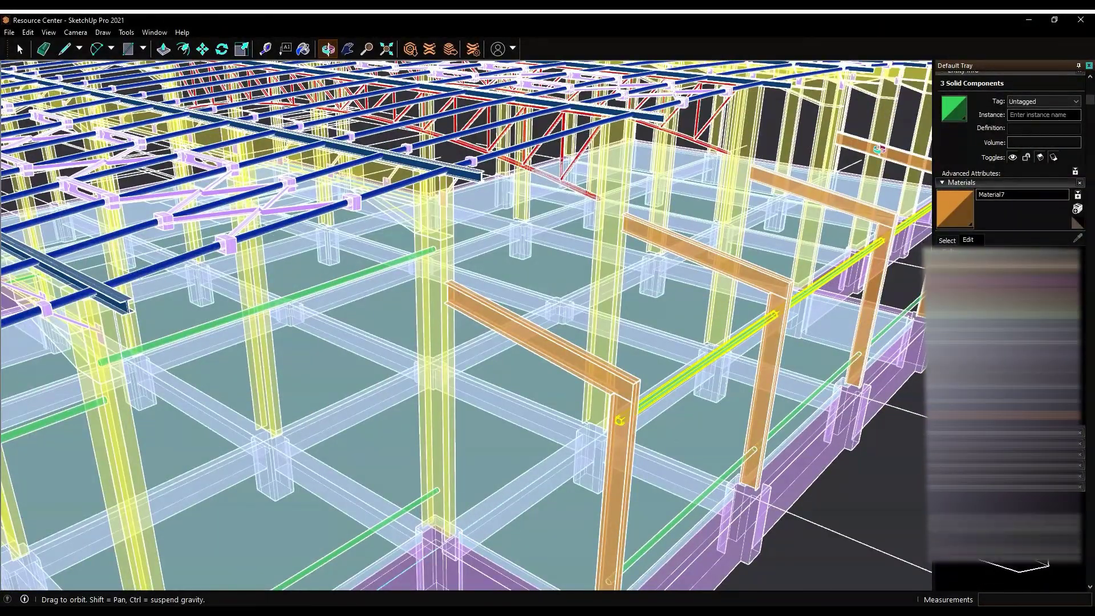
Select the upper green rod
click(66, 51)
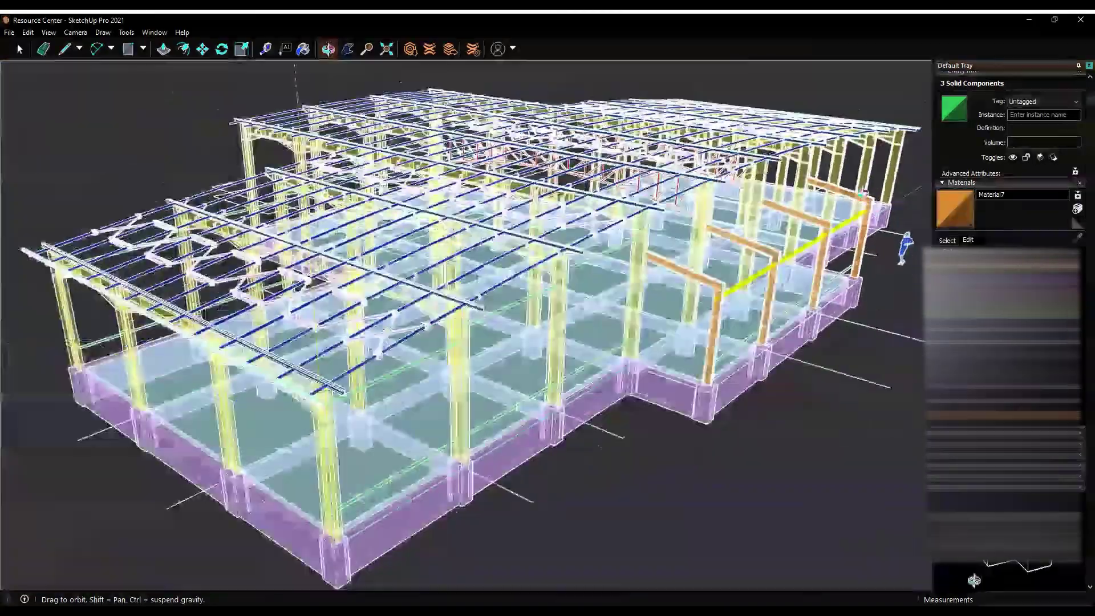
scroll(570, 286, down, 5)
scroll(684, 177, up, 5)
middle_drag(684, 177, 228, 114)
click(17, 49)
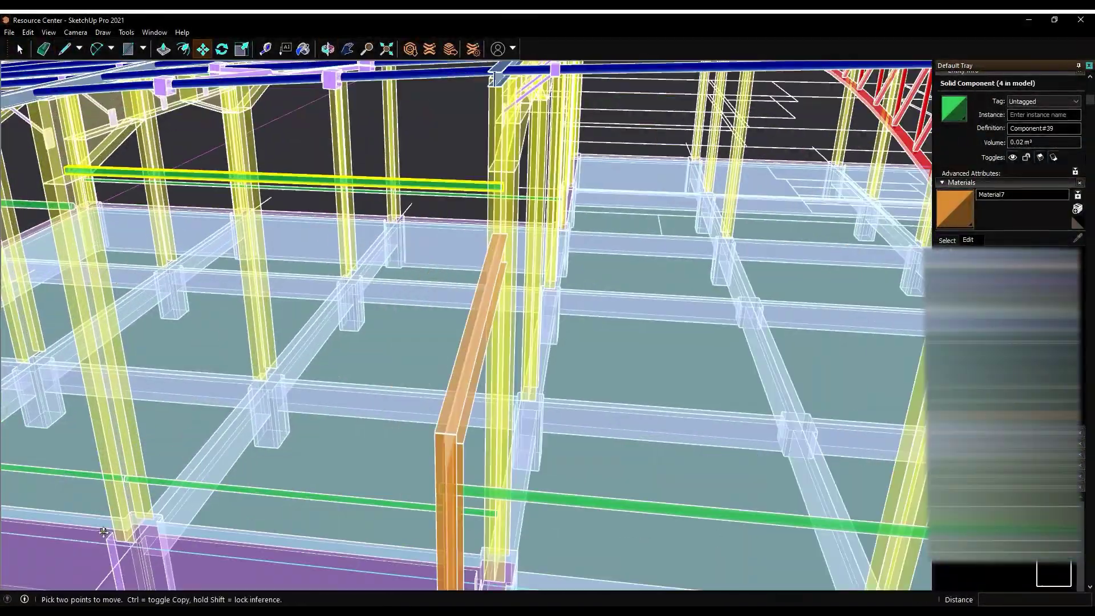
middle_drag(145, 268, 227, 79)
key(space)
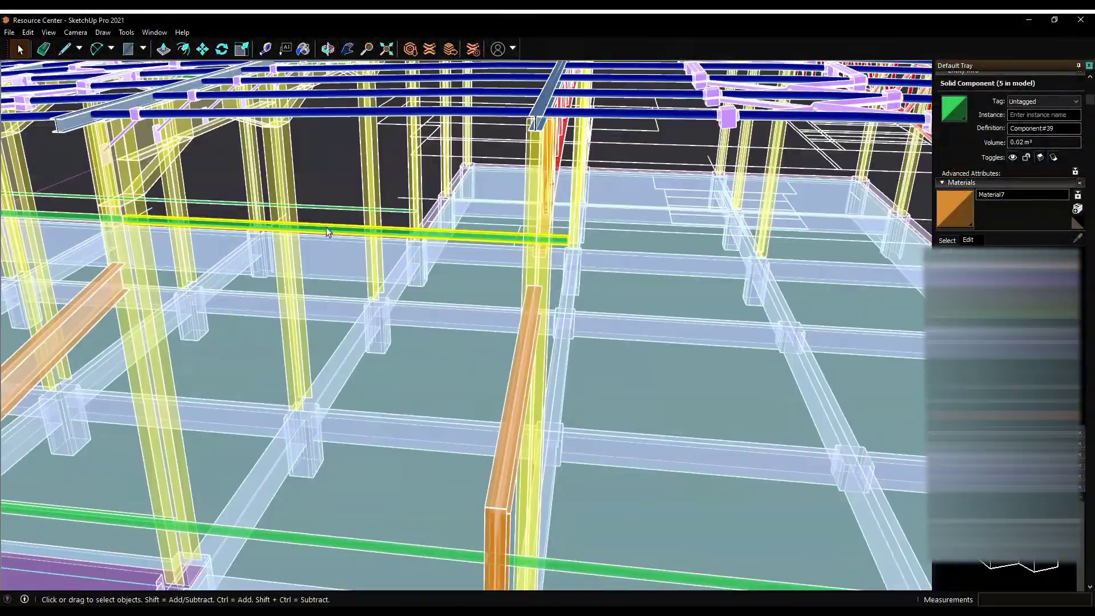
click(342, 231)
Copy the upper green rod into the next bay
key(p)
scroll(383, 241, up, 3)
key(space)
scroll(370, 223, down, 5)
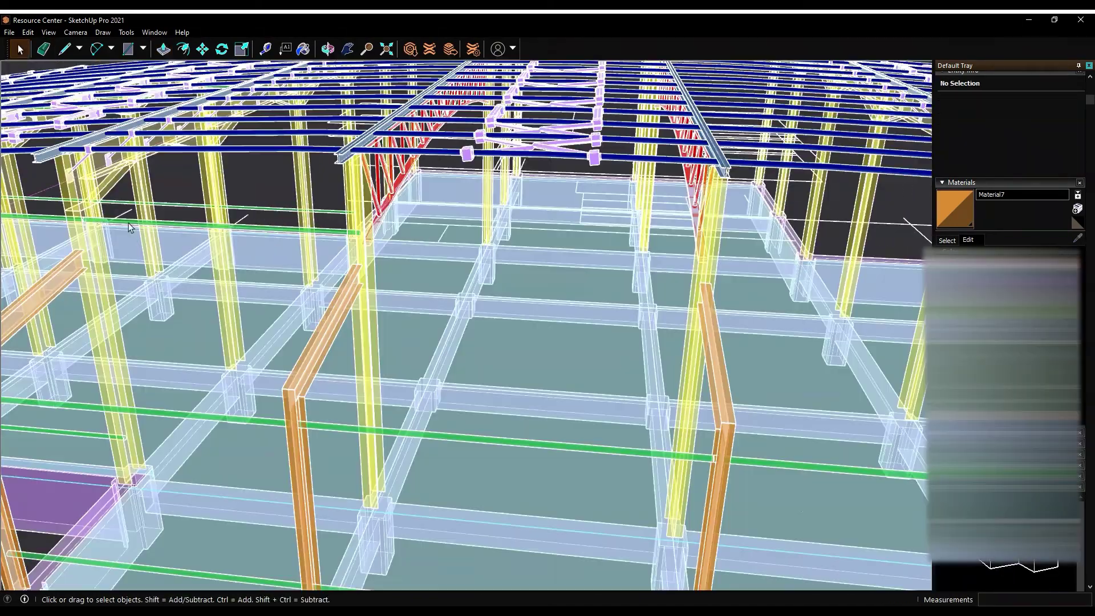
scroll(370, 222, up, 5)
click(440, 306)
key(m)
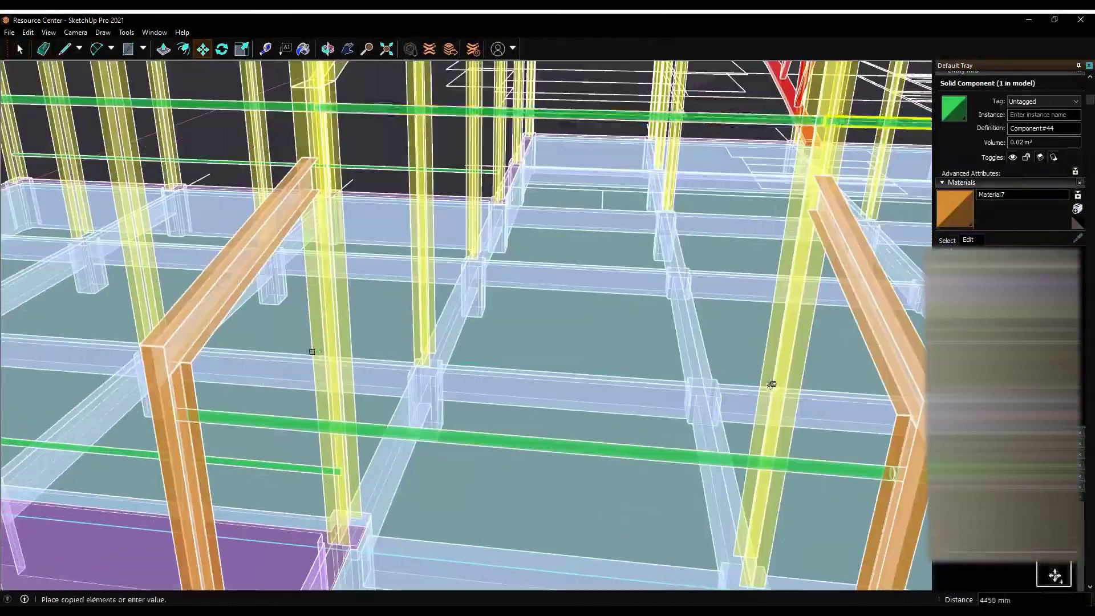
click(774, 384)
middle_drag(240, 383, 558, 306)
Ctrl+Move another green rod copy onto the next column
key(space)
mouse_move(465, 318)
middle_down()
mouse_move(381, 293)
mouse_move(634, 348)
middle_up()
scroll(576, 262, down, 5)
key(space)
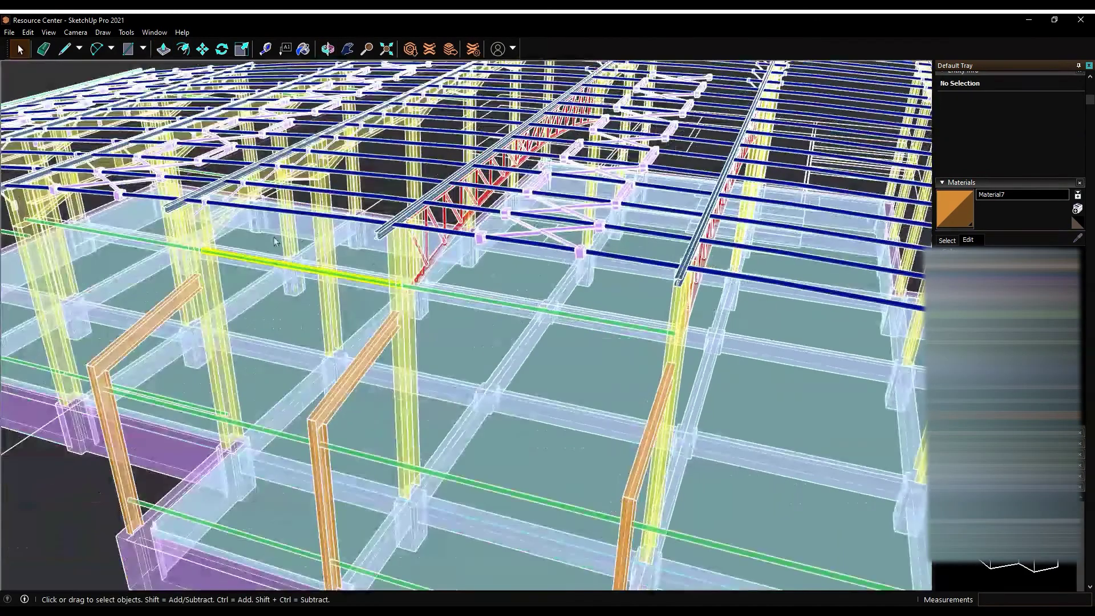
click(701, 365)
key(m)
key(ctrl)
click(588, 342)
click(568, 452)
Pan across the frame and select the green rod on the far side
key(space)
scroll(569, 452, up, 3)
scroll(613, 246, up, 5)
middle_drag(445, 164, 447, 244)
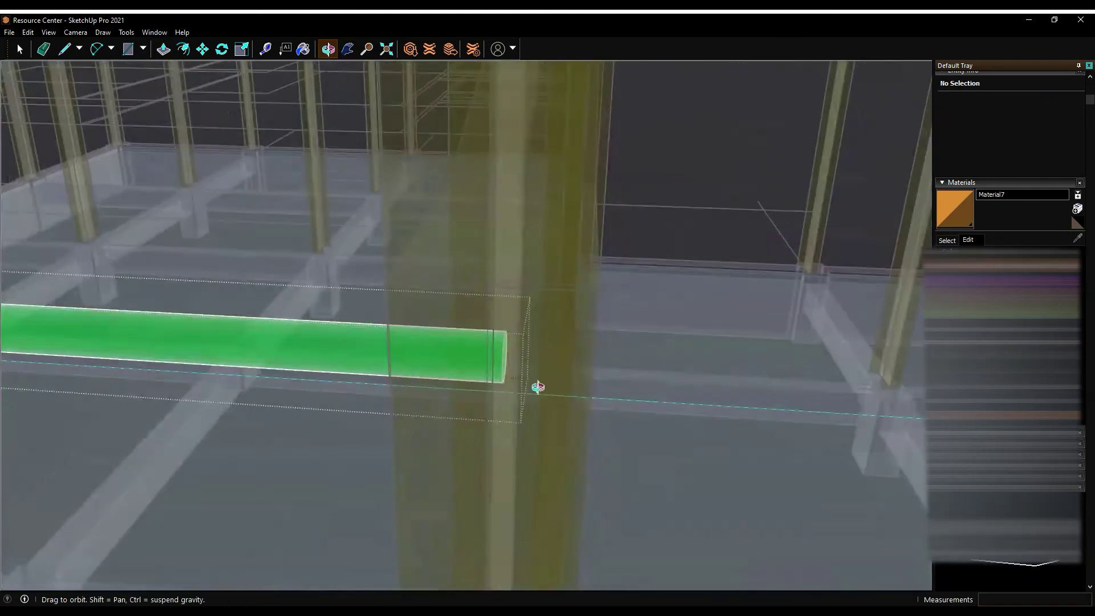
scroll(448, 245, down, 5)
click(348, 49)
drag(403, 195, 621, 192)
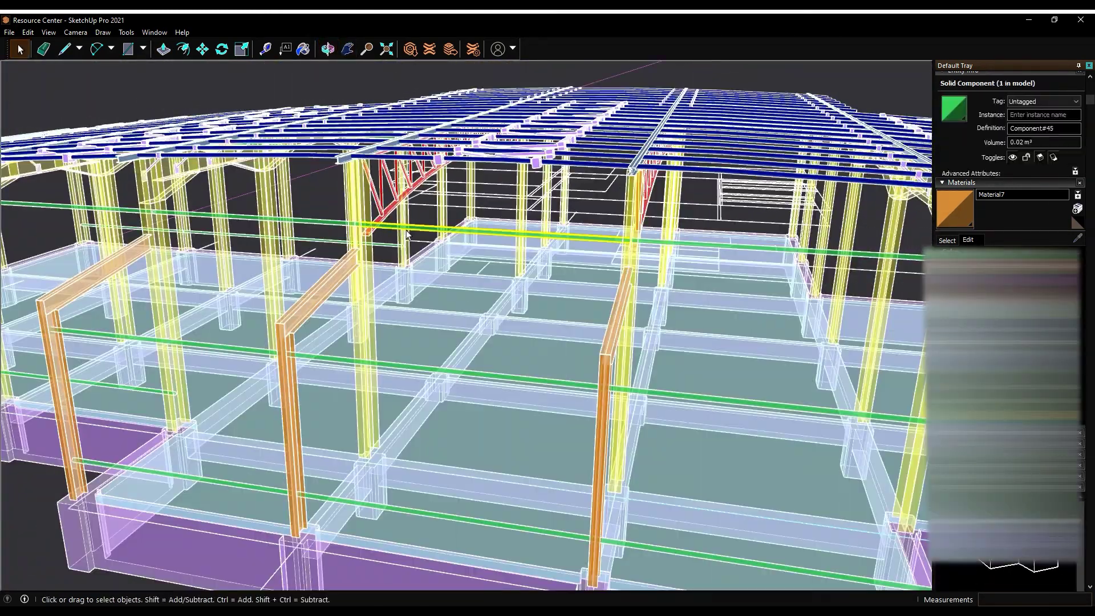
scroll(391, 195, up, 5)
click(391, 196)
key(m)
scroll(391, 195, down, 5)
click(328, 49)
mouse_move(399, 228)
mouse_down()
mouse_move(474, 172)
mouse_move(490, 303)
mouse_up()
Place the copied green rod between the far columns
key(space)
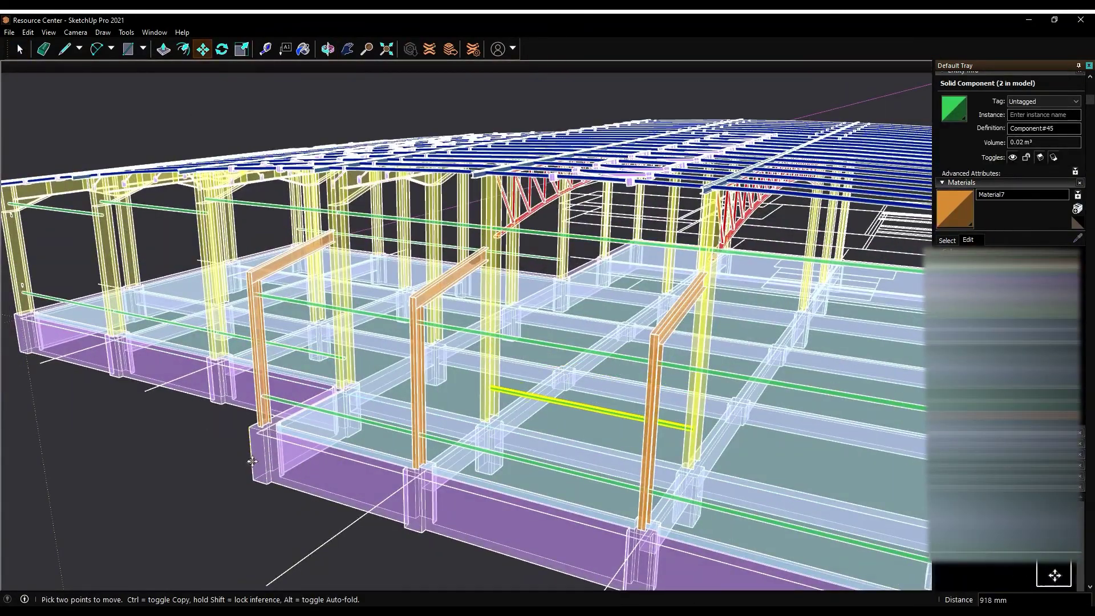
mouse_move(94, 295)
middle_down()
mouse_move(479, 162)
mouse_move(908, 350)
mouse_move(728, 226)
middle_up()
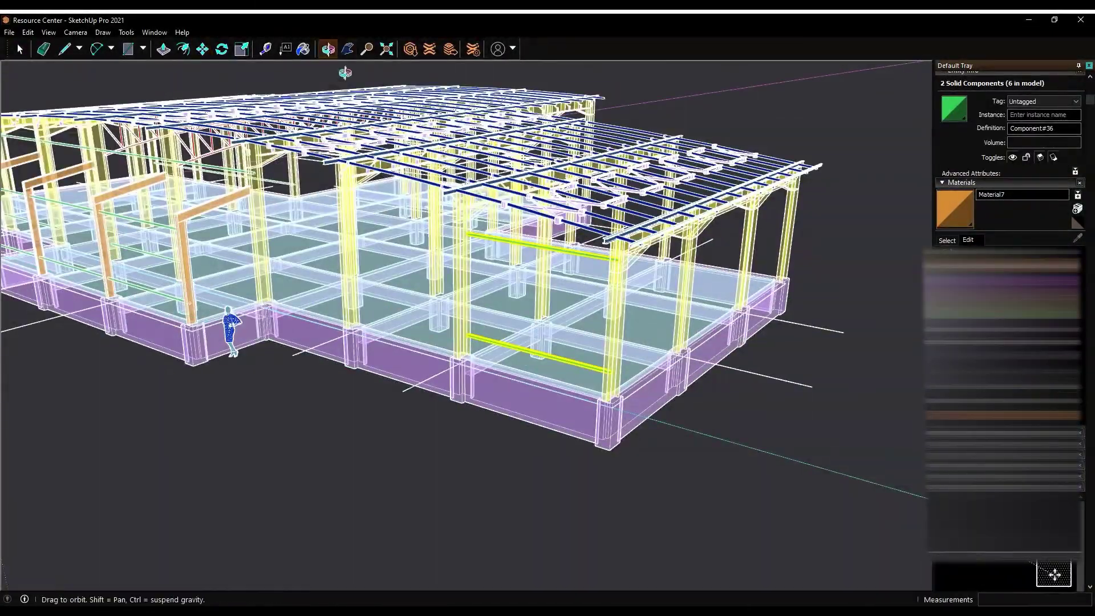
scroll(373, 295, up, 3)
key(space)
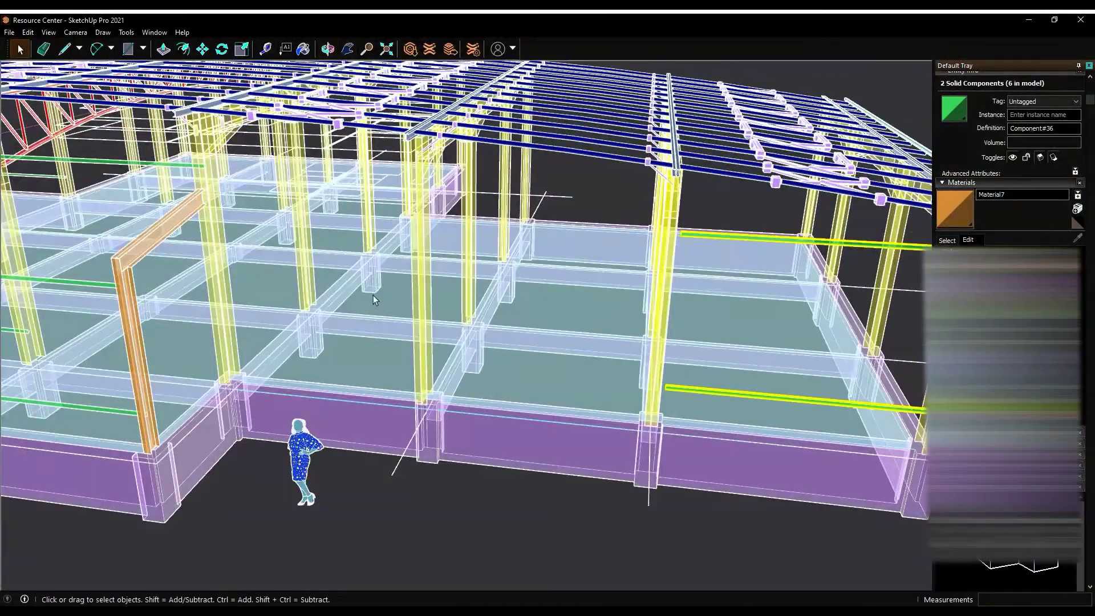
scroll(373, 295, up, 3)
scroll(610, 282, up, 5)
scroll(610, 282, up, 3)
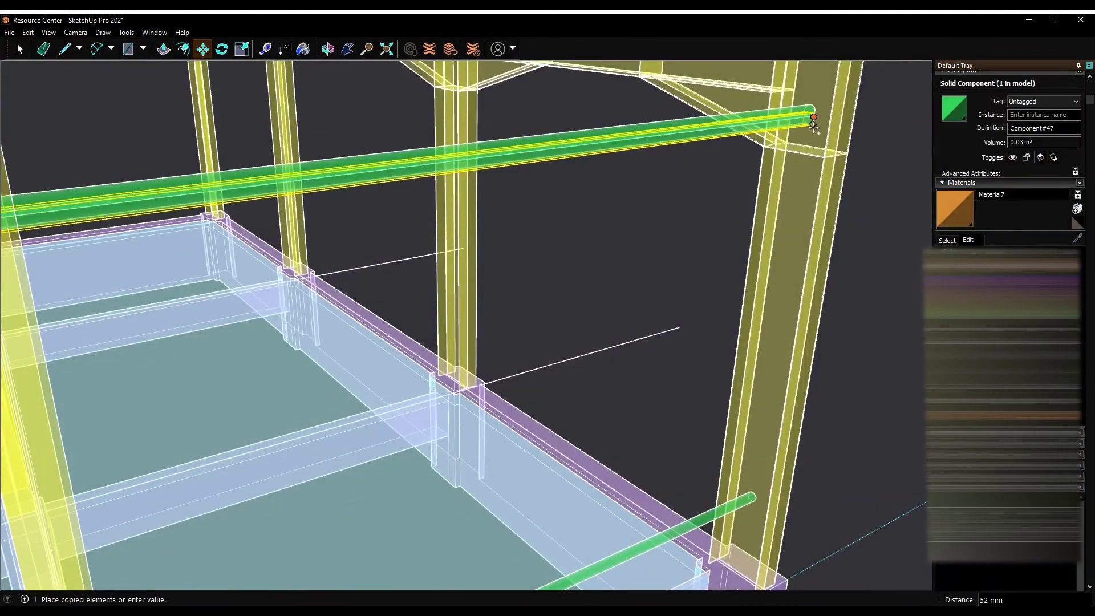
click(813, 119)
scroll(752, 497, up, 3)
scroll(752, 497, up, 3)
scroll(751, 497, up, 2)
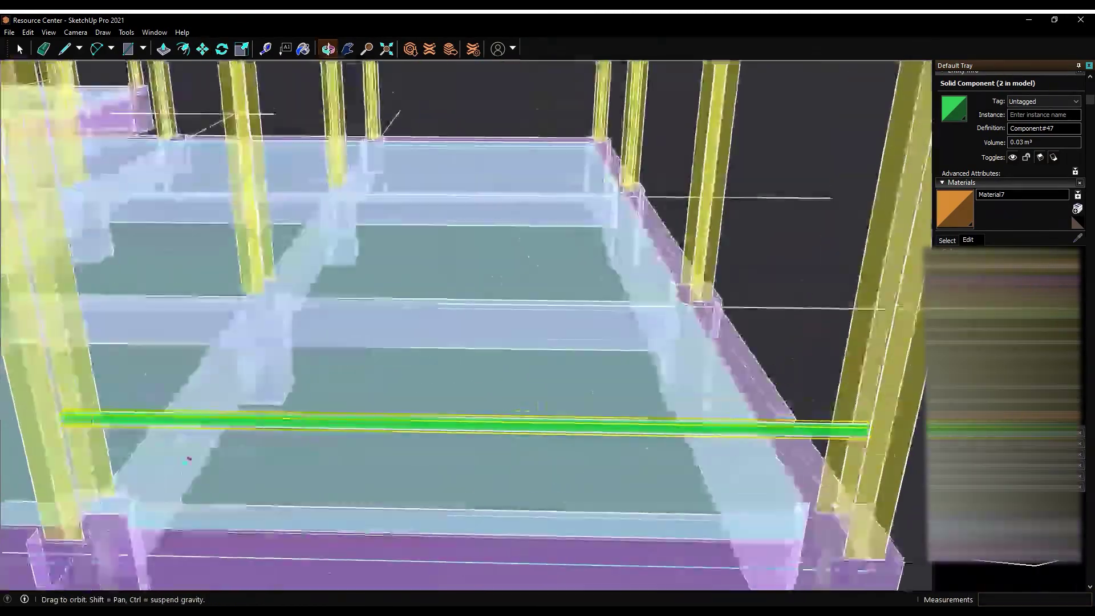
scroll(583, 520, down, 5)
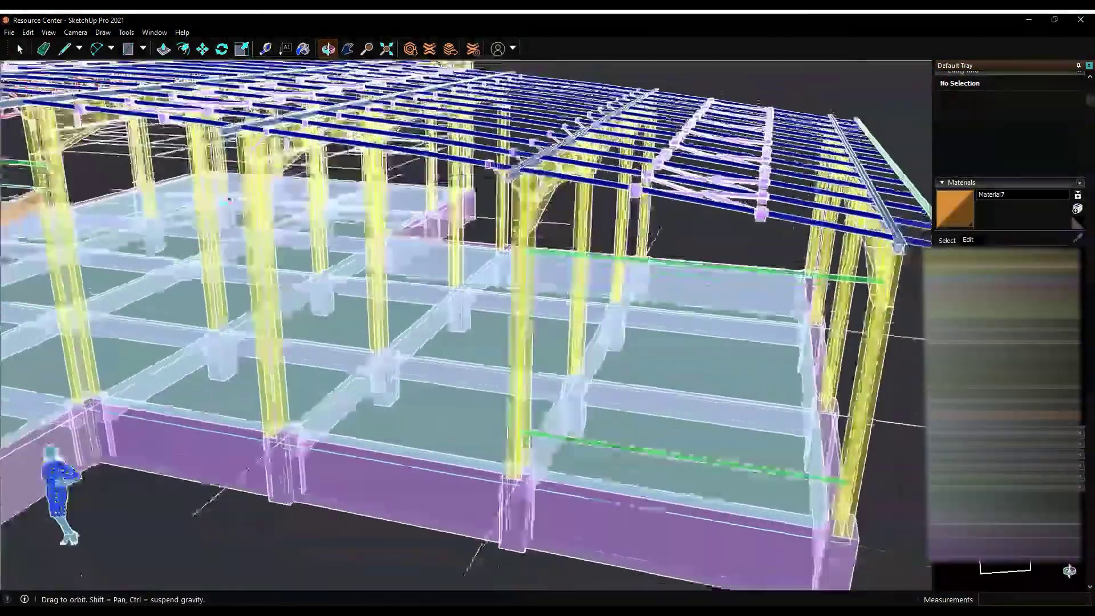
Orbit around the frame, viewing it from wide, elevated and exterior angles
middle_drag(583, 520, 982, 580)
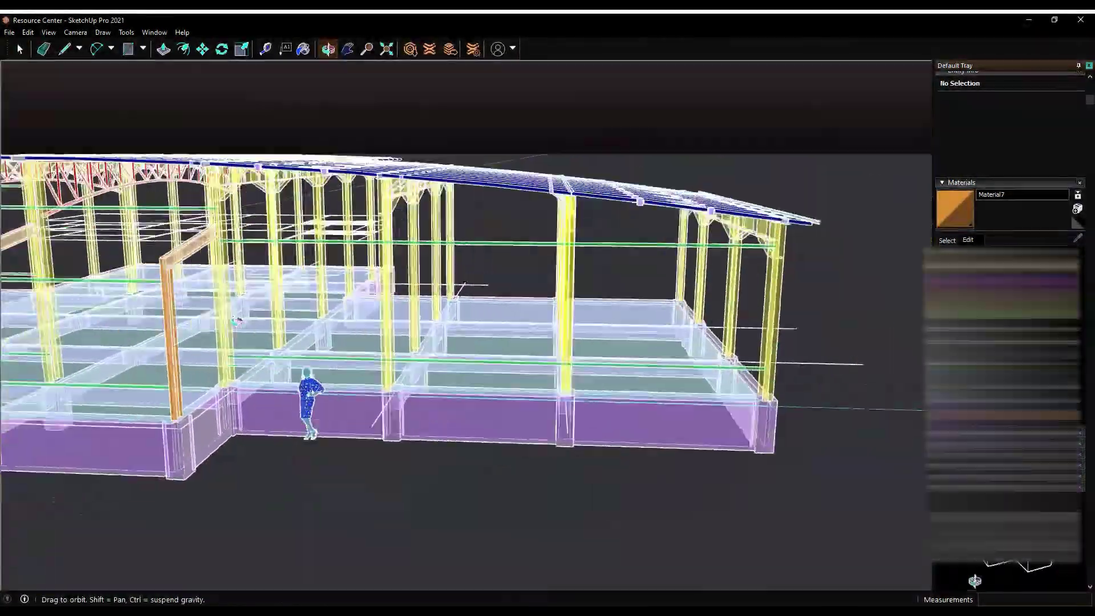
drag(237, 321, 153, 237)
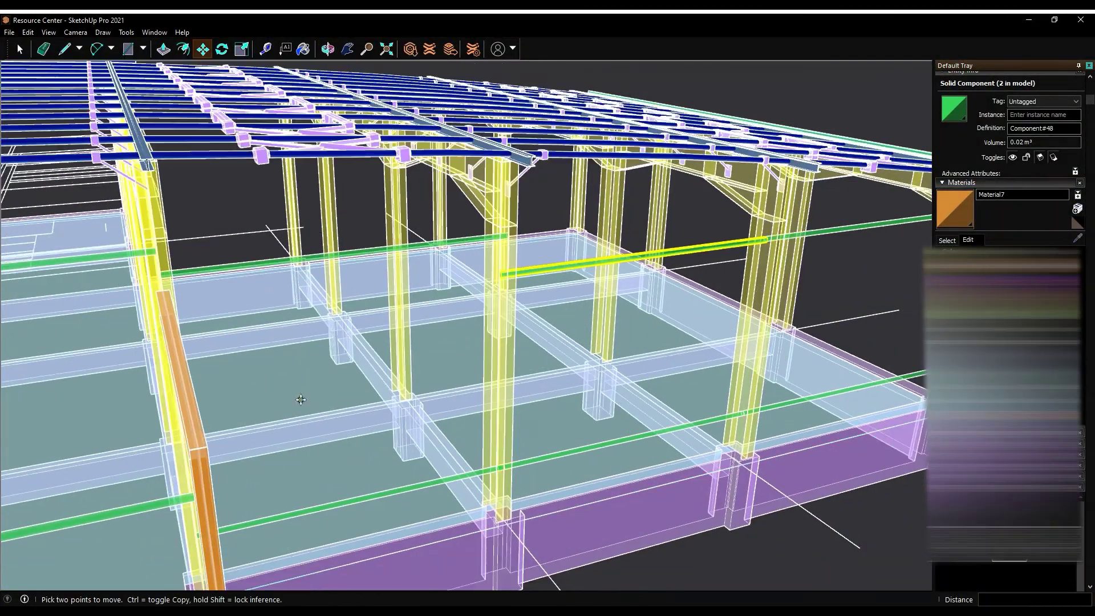
middle_drag(672, 516, 449, 189)
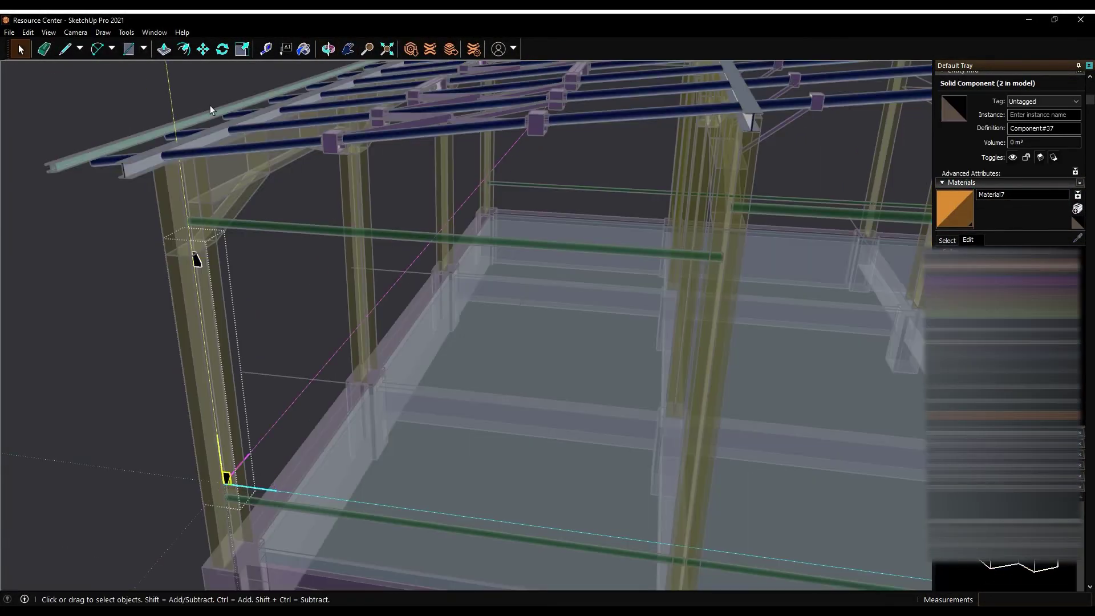
Copy the black gusset plate to two positions on the column
middle_drag(433, 508, 660, 518)
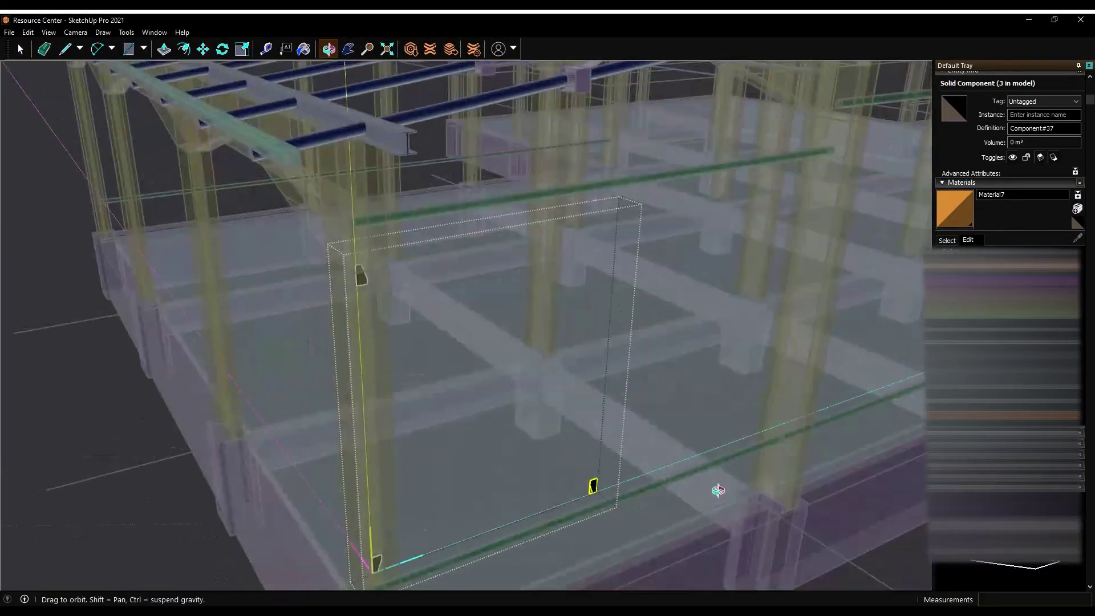
key(m)
drag(804, 331, 55, 149)
key(space)
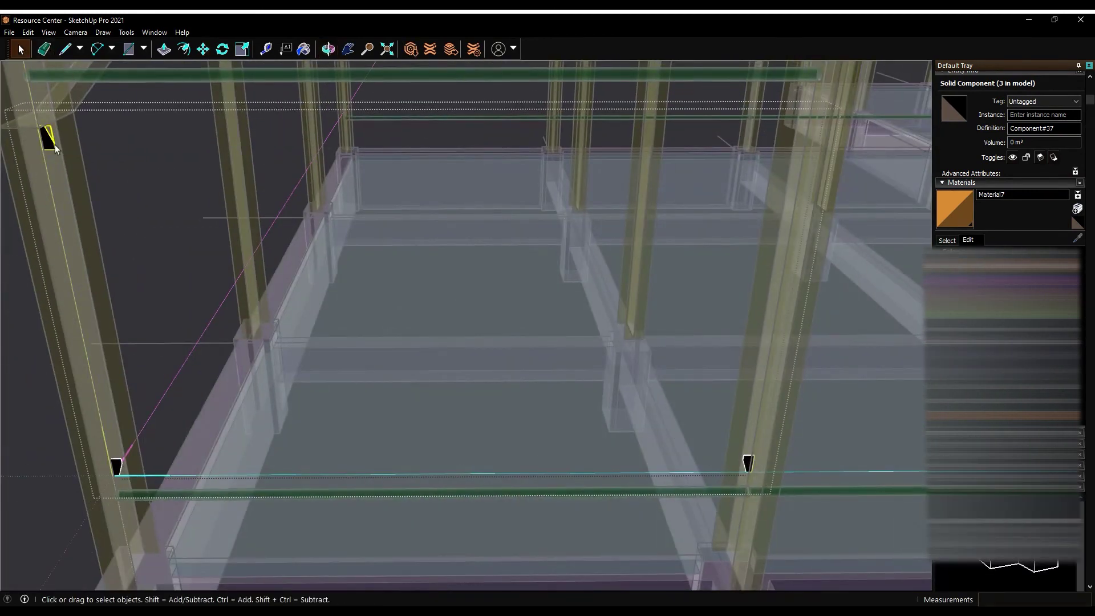
middle_drag(369, 52, 833, 261)
key(m)
middle_drag(724, 139, 665, 239)
key(space)
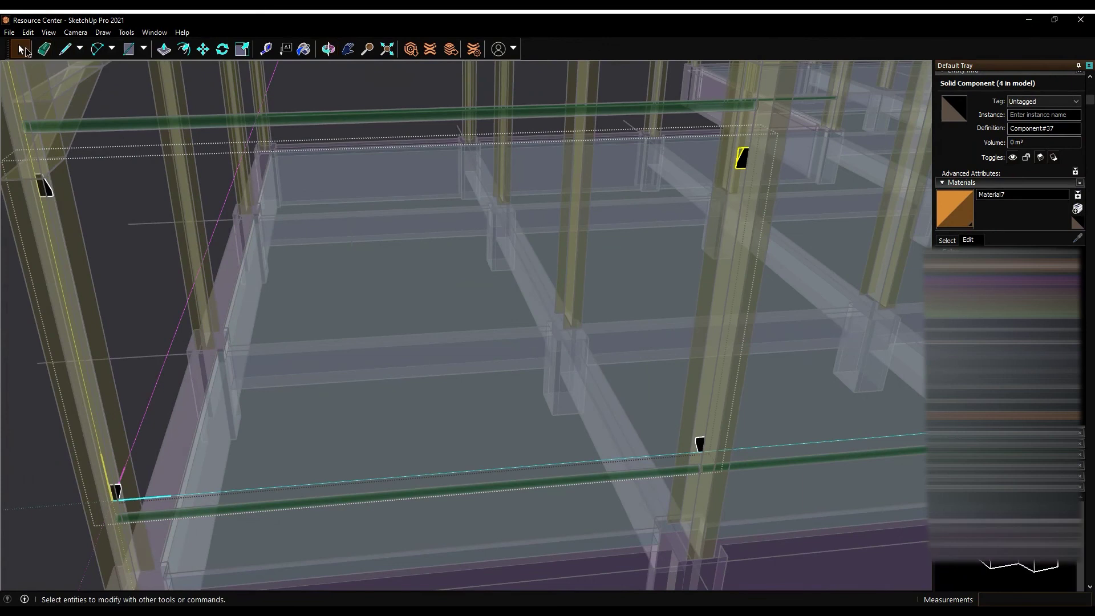
click(665, 240)
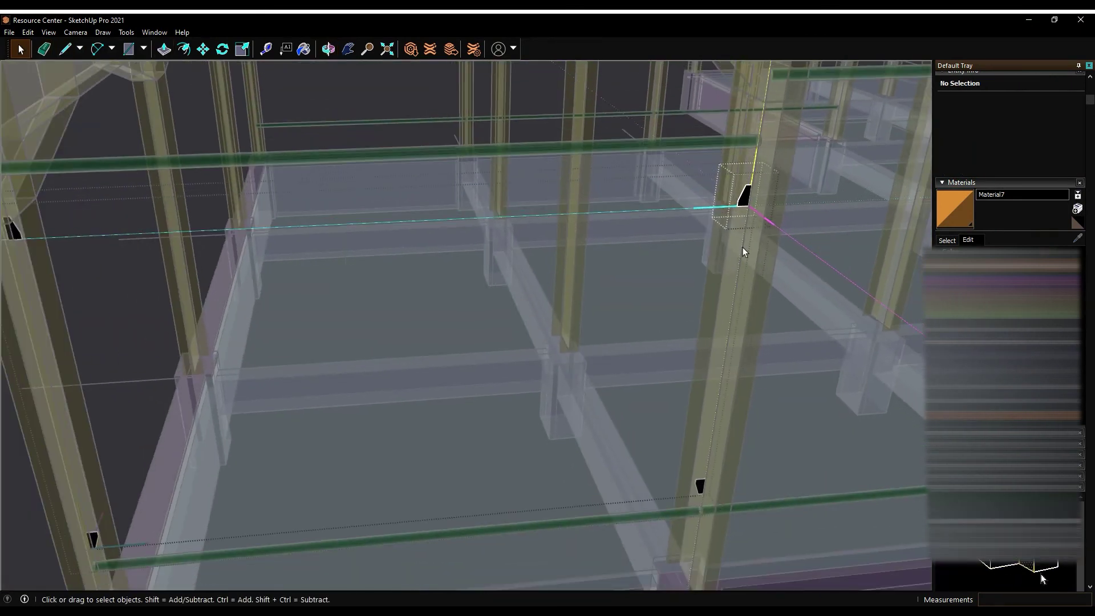
Start the diagonal brace line at the lower gusset plate
key(c)
scroll(744, 205, up, 3)
scroll(730, 216, up, 3)
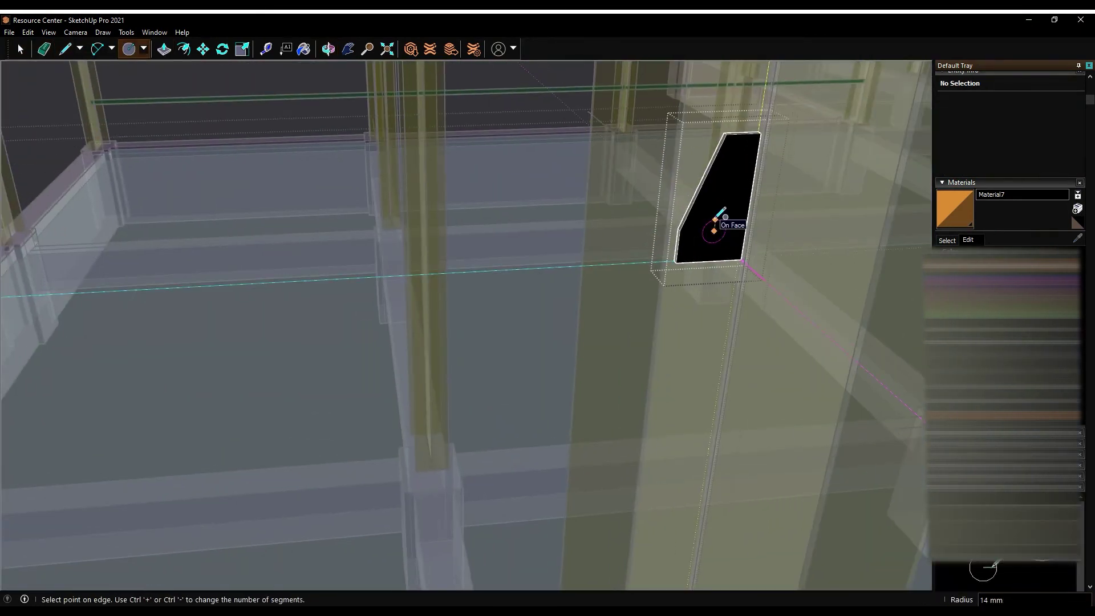
key(p)
scroll(712, 228, up, 2)
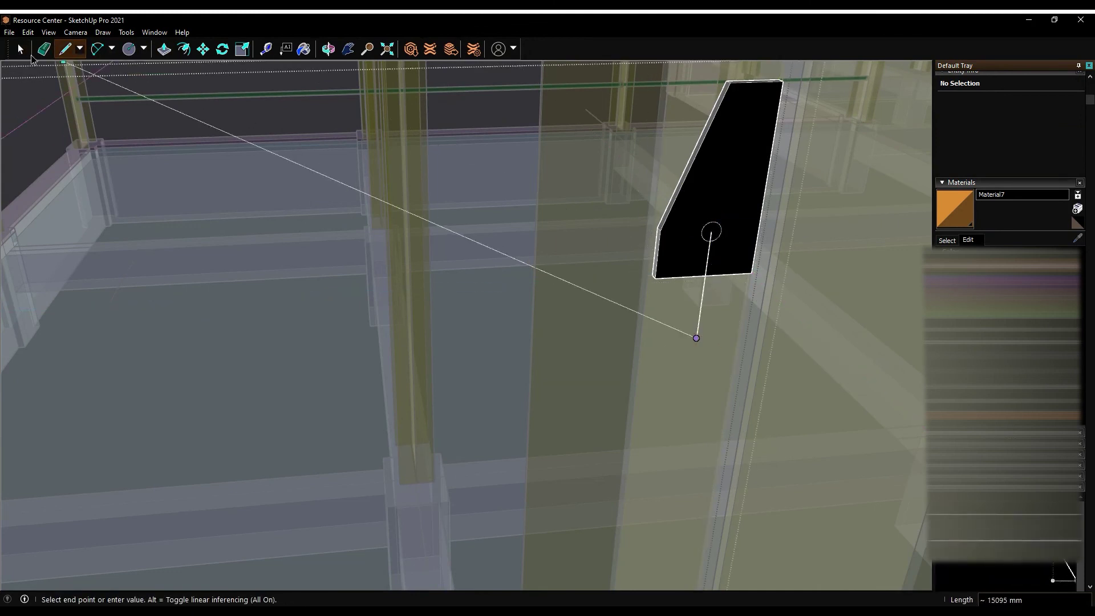
key(l)
scroll(726, 195, down, 3)
click(725, 234)
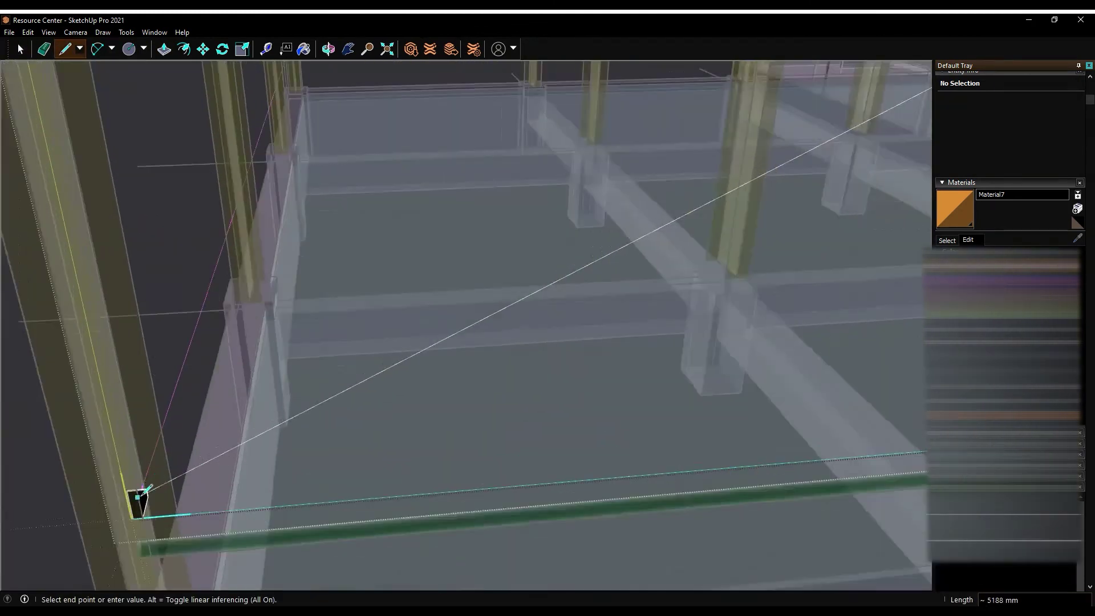
scroll(121, 427, up, 5)
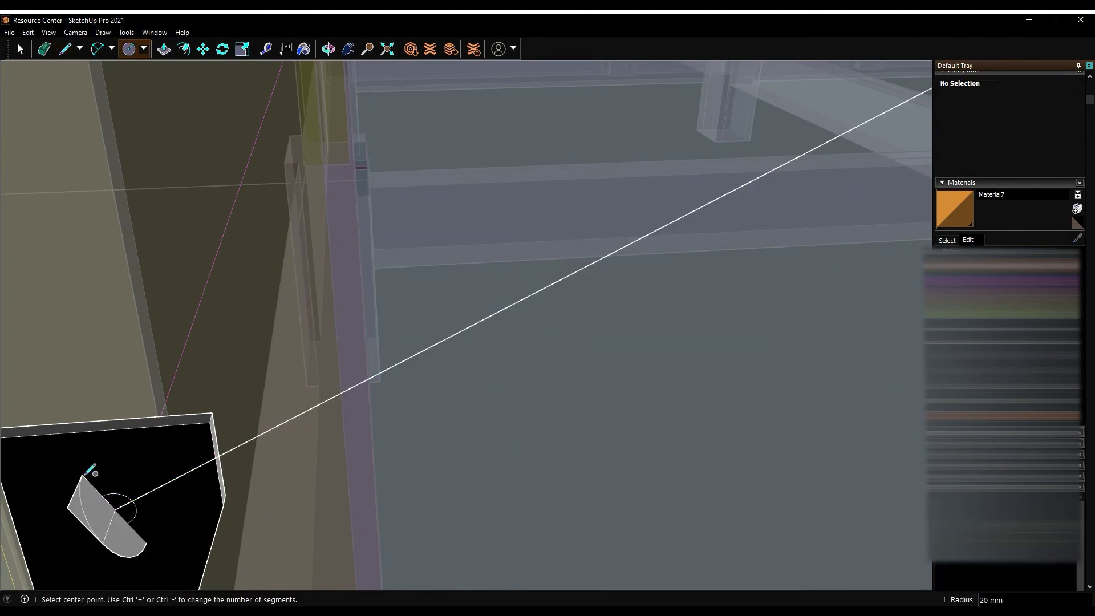
Turn the diagonal line into a round pipe with the Tools menu pipe command
click(136, 501)
click(126, 33)
click(137, 325)
mouse_move(87, 514)
middle_down()
mouse_move(473, 108)
mouse_move(628, 376)
mouse_move(409, 375)
mouse_move(474, 291)
middle_up()
scroll(473, 109, up, 3)
scroll(556, 358, up, 3)
key(p)
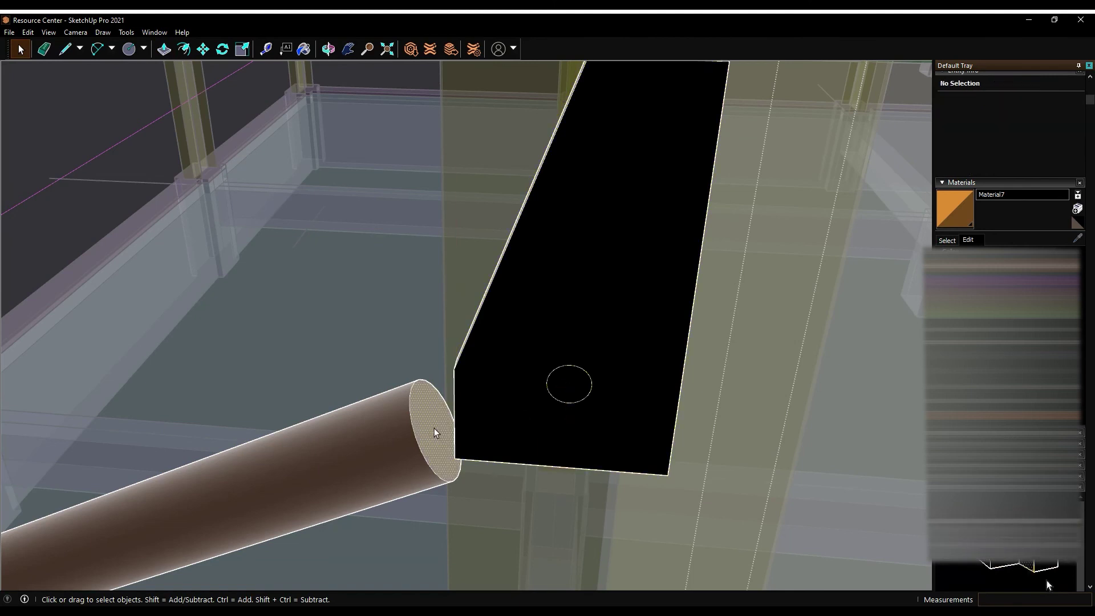
click(433, 428)
key(m)
Try an inward offset on the pipe end face, undo it, and inspect the pipe at the plate
mouse_move(674, 496)
middle_down()
mouse_move(675, 282)
mouse_move(472, 355)
middle_up()
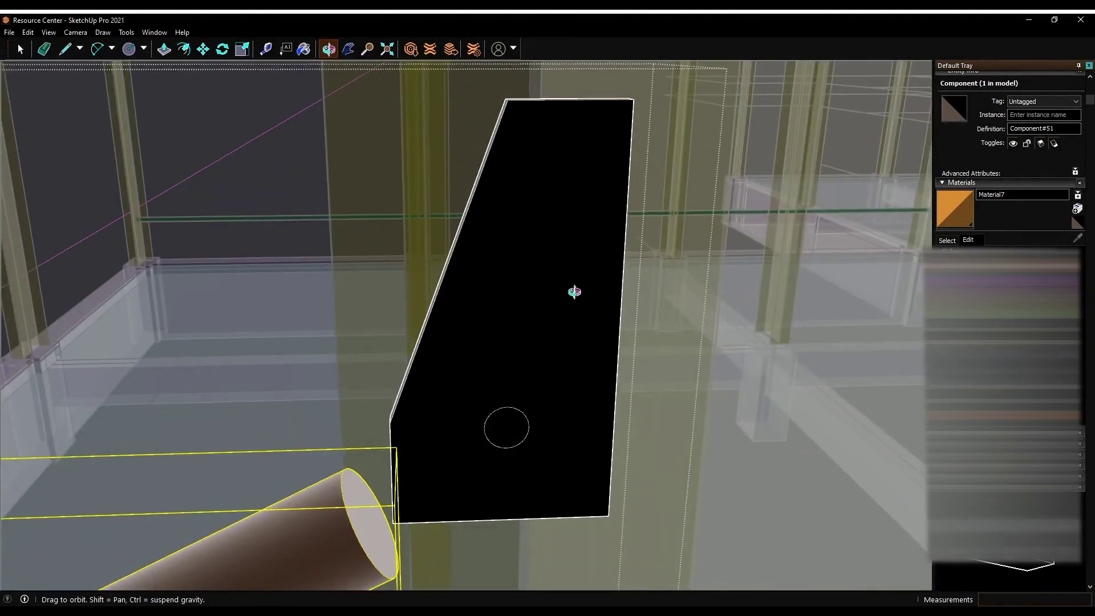
middle_drag(572, 291, 139, 65)
key(space)
key(Return)
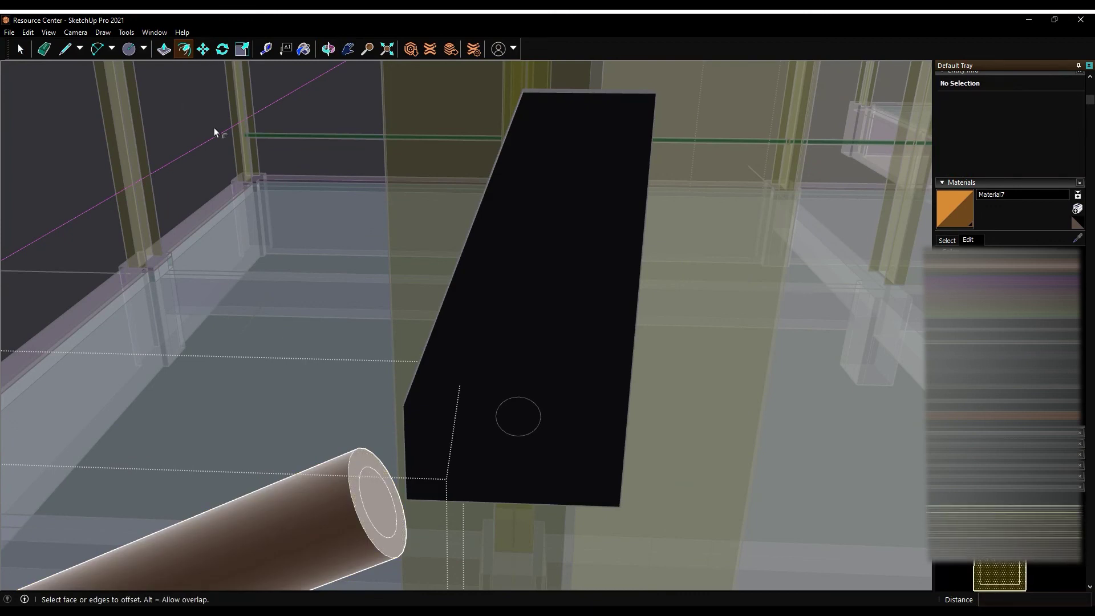
key(space)
key(ctrl+z)
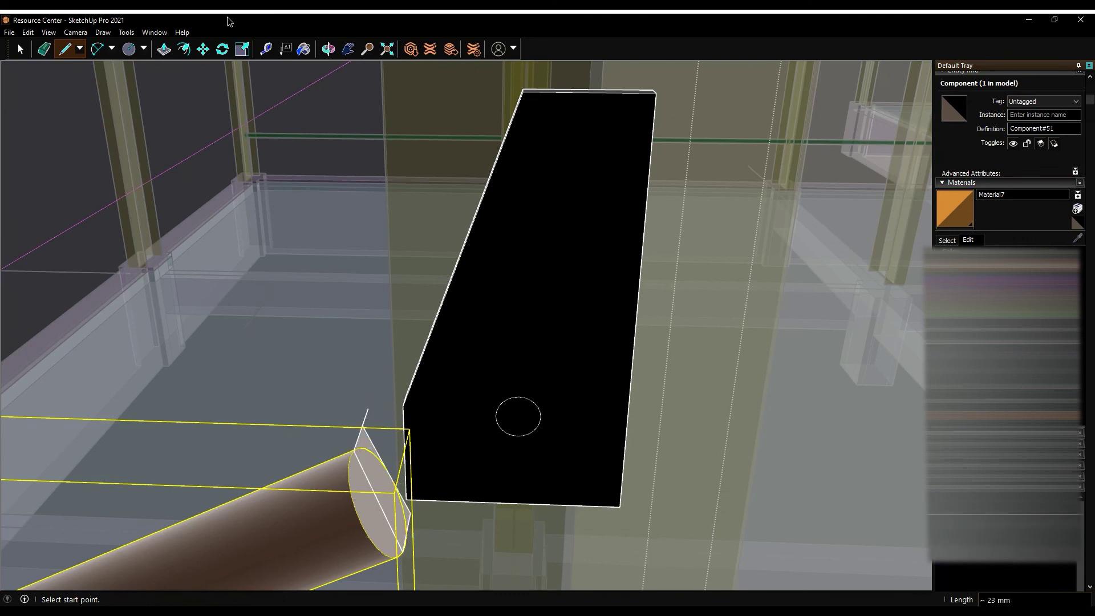
middle_drag(234, 149, 207, 452)
scroll(392, 442, up, 5)
middle_drag(391, 442, 166, 302)
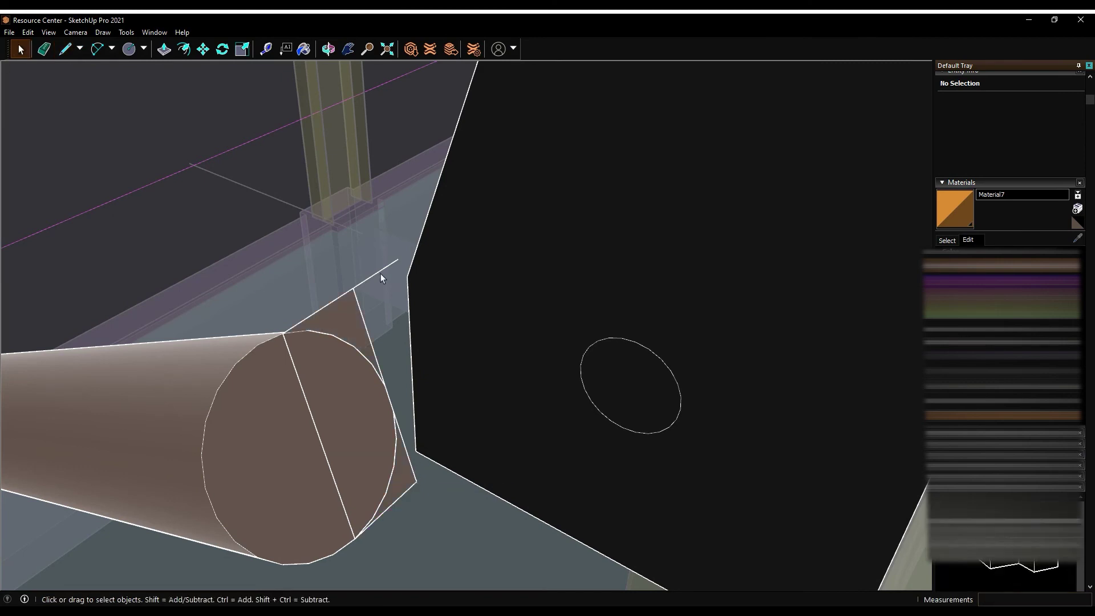
Push/Pull the face at the brown pipe end into a thin slab plate
key(p)
drag(330, 361, 220, 522)
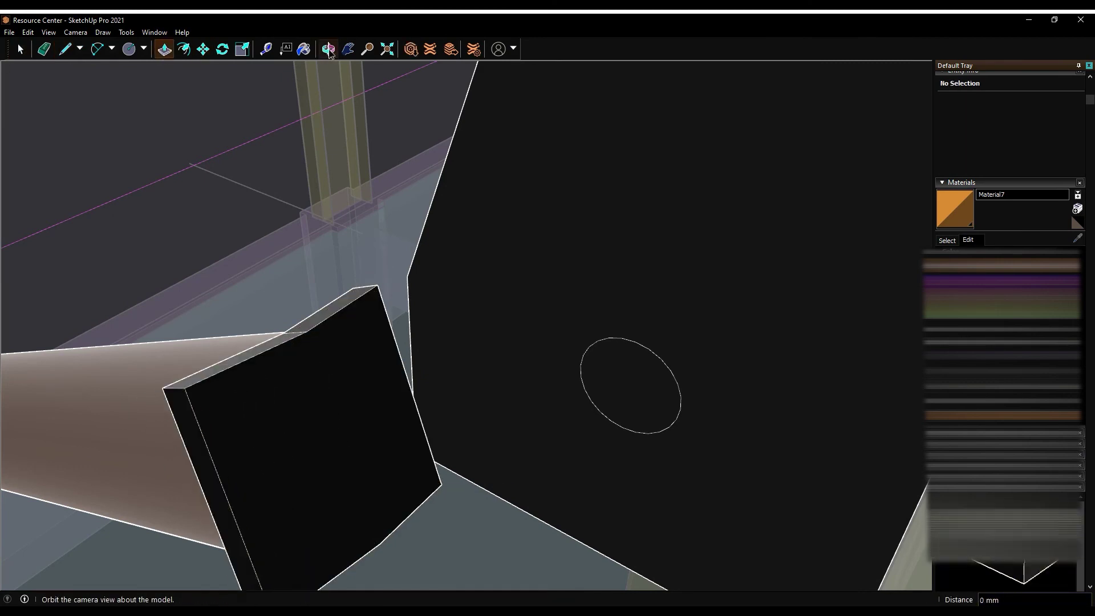
middle_drag(340, 68, 435, 359)
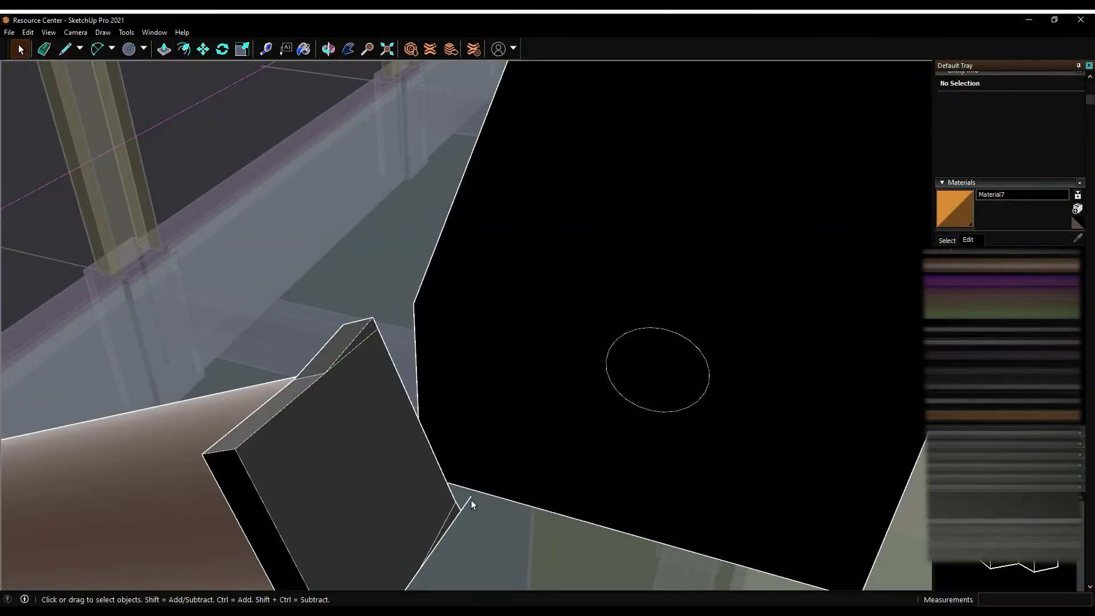
mouse_move(464, 525)
middle_down()
mouse_move(269, 208)
mouse_move(383, 302)
mouse_move(425, 296)
middle_up()
key(l)
click(425, 296)
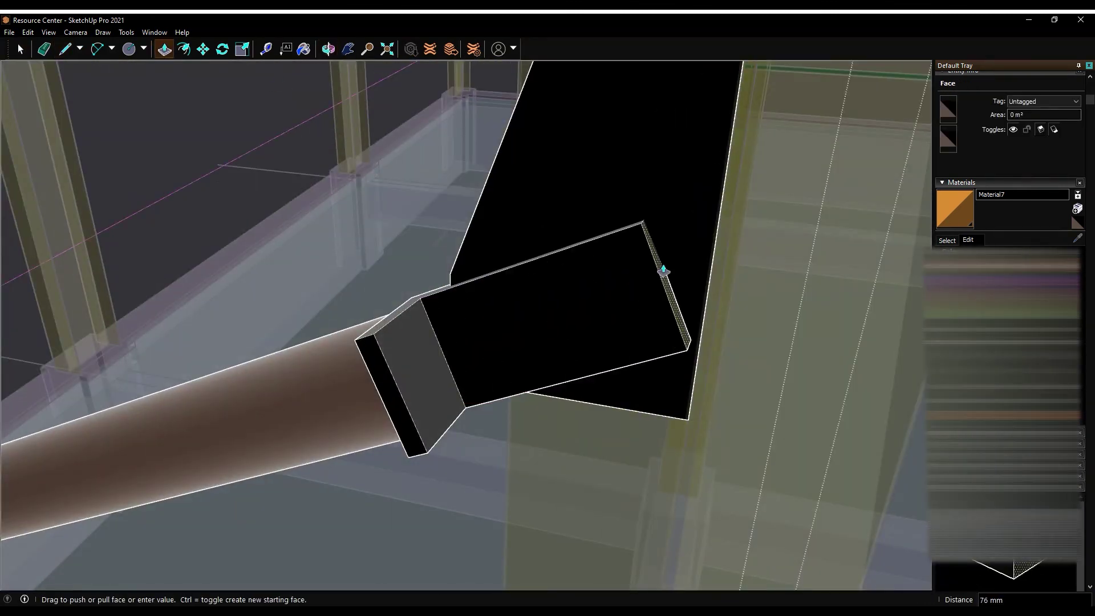
click(652, 274)
mouse_move(652, 275)
middle_down()
mouse_move(568, 281)
mouse_move(745, 374)
middle_up()
Select all the plate geometry and make it a component
key(space)
triple_click(484, 319)
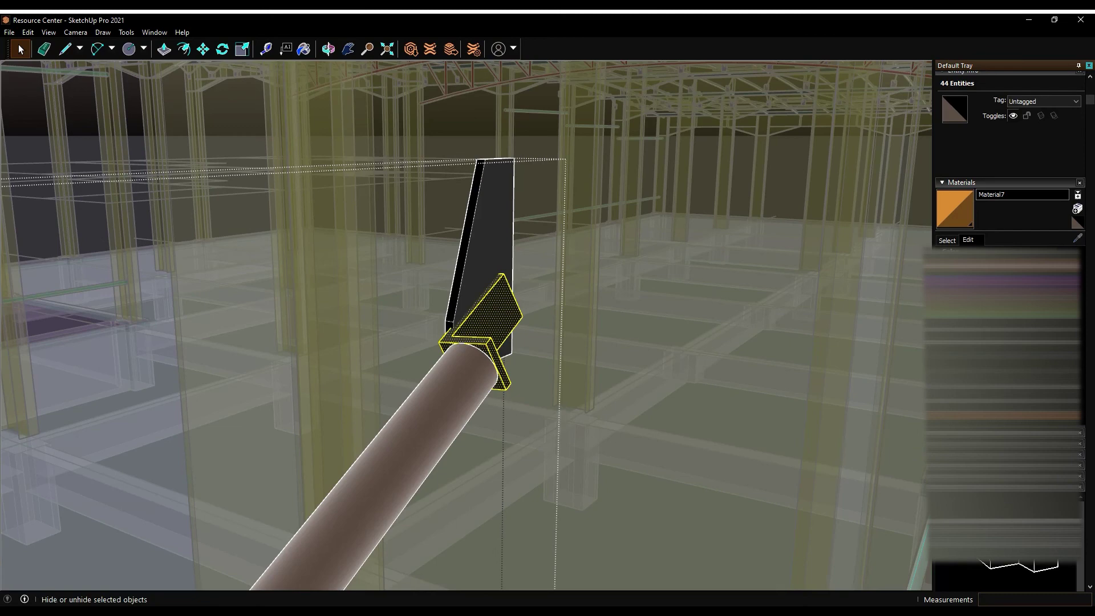
key(g)
key(Return)
mouse_move(502, 319)
middle_down()
mouse_move(765, 178)
mouse_move(428, 375)
mouse_move(528, 228)
mouse_move(516, 366)
mouse_move(675, 369)
mouse_move(716, 498)
middle_up()
scroll(427, 375, up, 3)
Move the plate component into position at the pipe end
key(m)
click(428, 374)
scroll(677, 367, down, 5)
key(space)
middle_drag(684, 319, 313, 54)
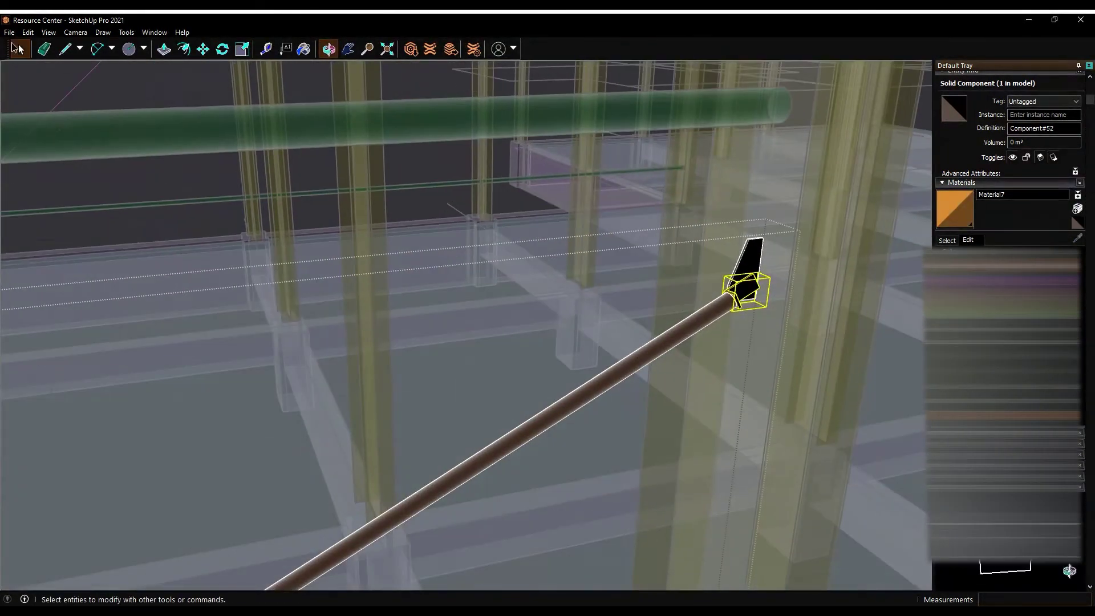
scroll(747, 285, down, 5)
scroll(747, 285, up, 8)
key(m)
middle_drag(84, 399, 86, 404)
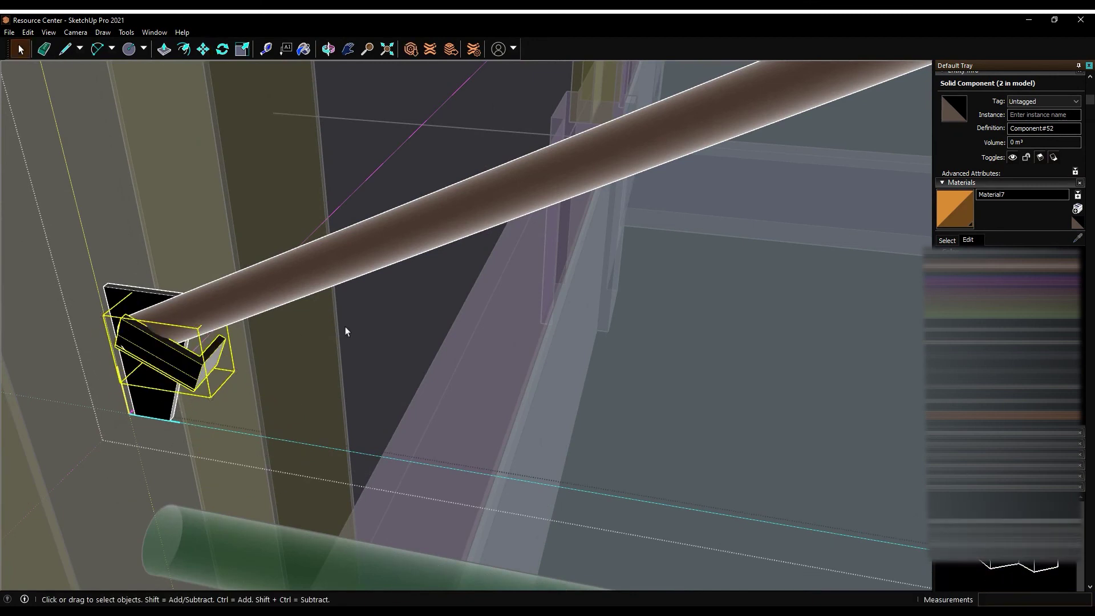
Rotate the plate to seat against the gusset and inspect the finished joint
key(q)
scroll(205, 340, up, 1)
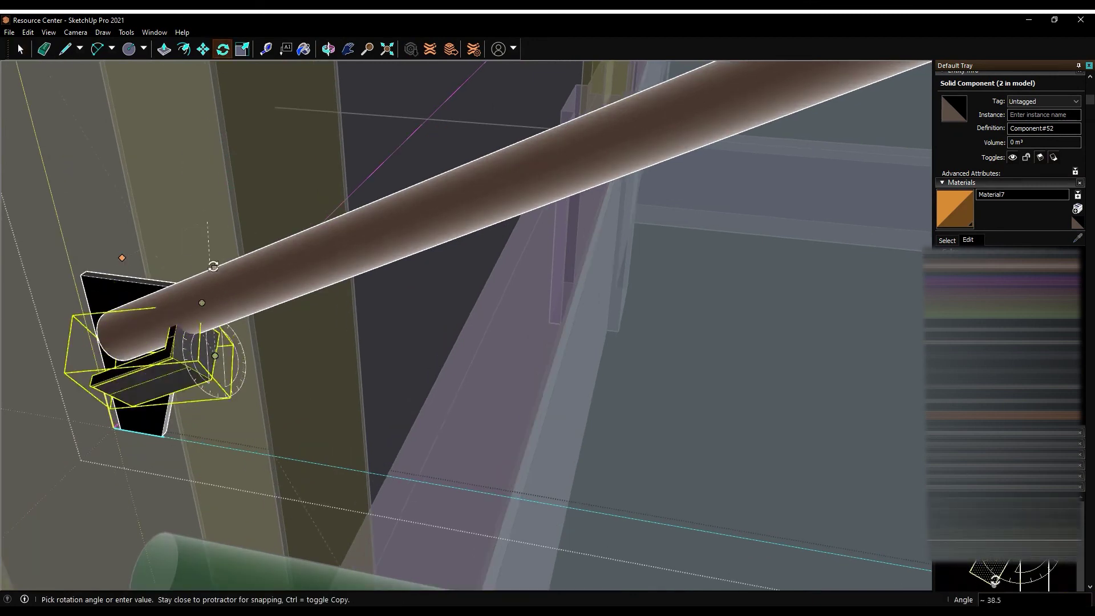
middle_drag(103, 340, 215, 73)
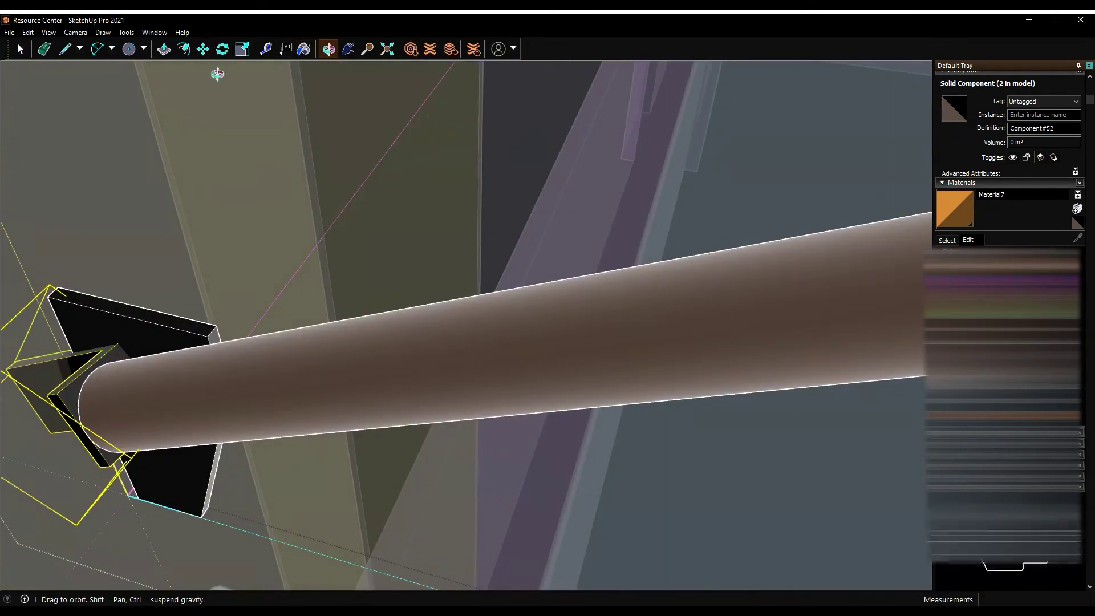
scroll(323, 318, up, 3)
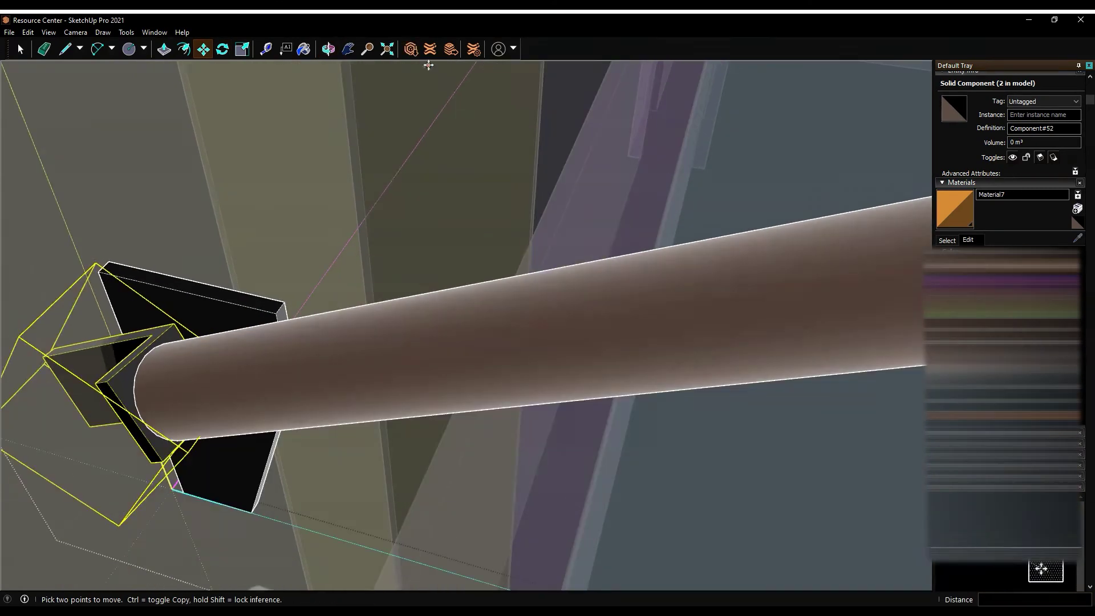
middle_drag(154, 339, 259, 282)
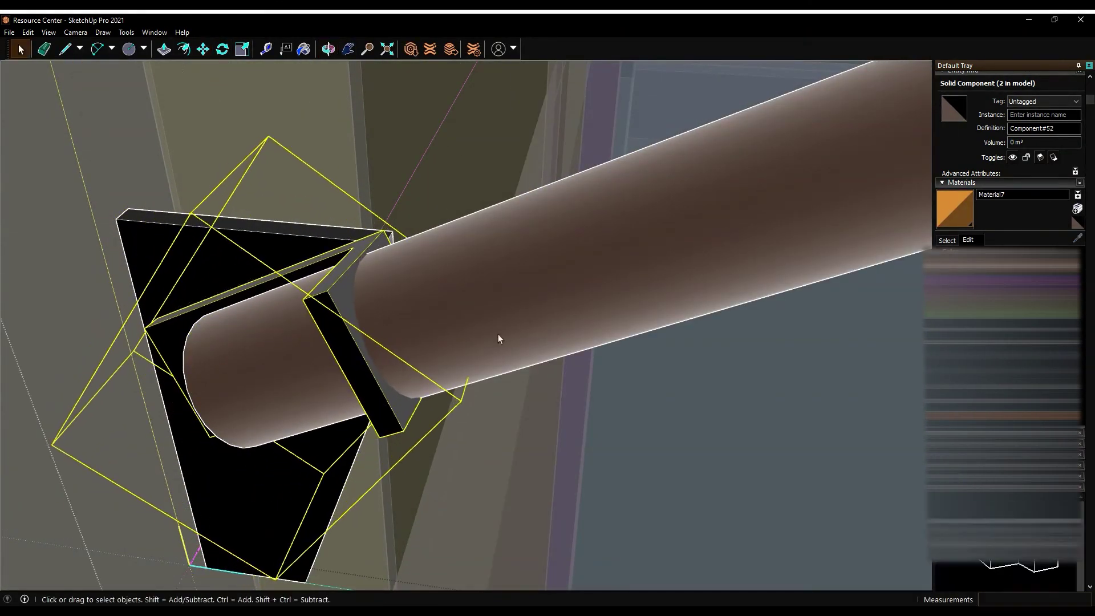
middle_drag(498, 338, 562, 232)
click(103, 274)
key(o)
drag(103, 274, 23, 67)
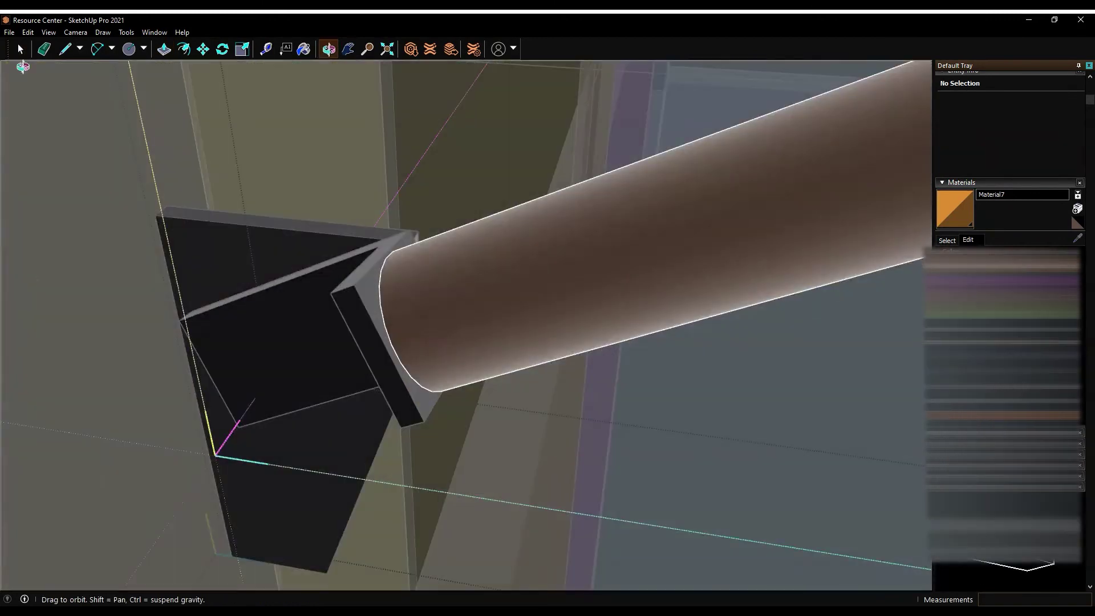
Select the new end plate and orbit around the braced bay to inspect the pipe bracket
key(space)
click(342, 305)
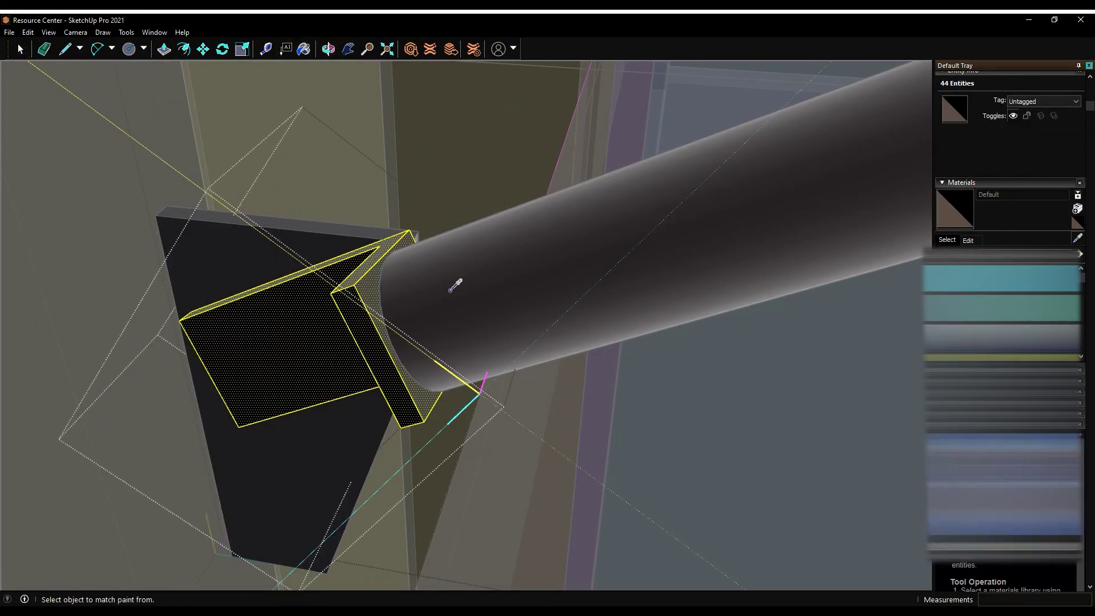
key(space)
middle_drag(690, 241, 263, 388)
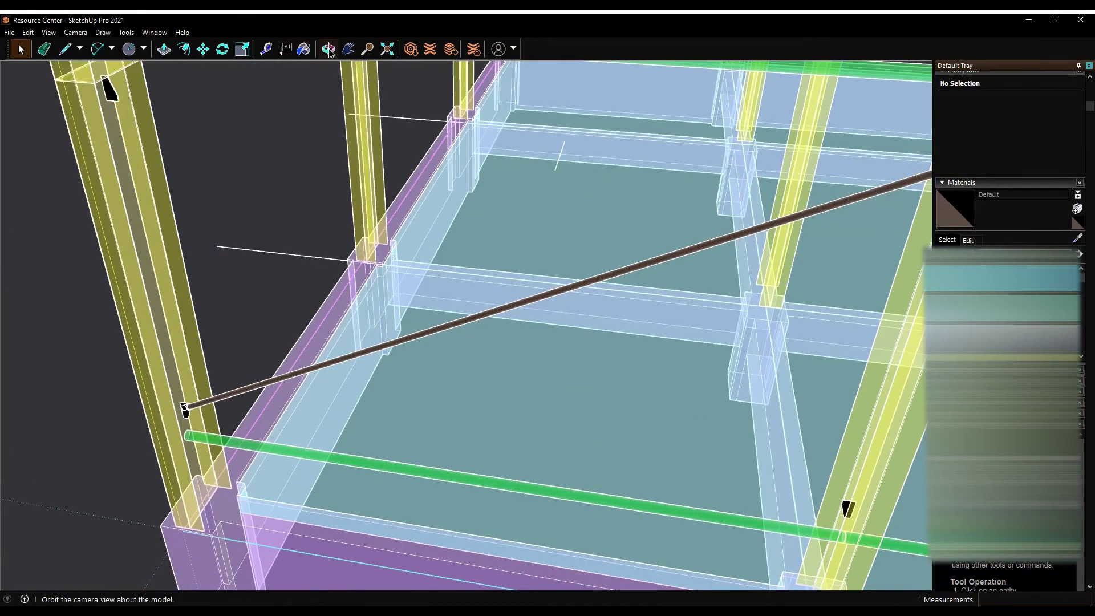
key(o)
scroll(189, 434, up, 5)
mouse_move(172, 518)
middle_down()
mouse_move(864, 279)
mouse_move(30, 54)
middle_up()
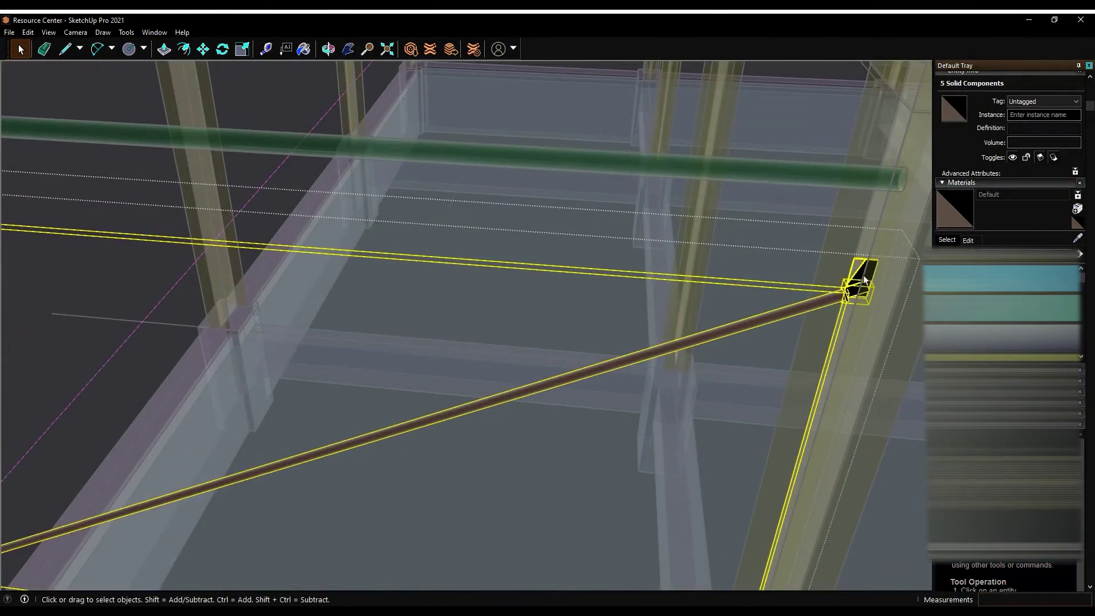
scroll(847, 292, down, 2)
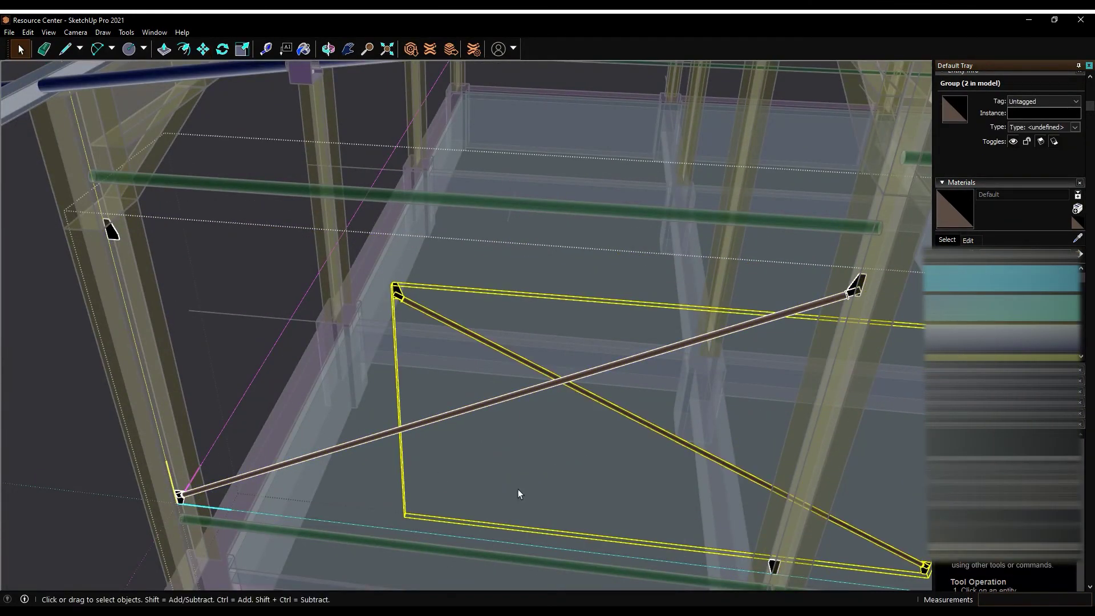
scroll(392, 288, up, 5)
scroll(74, 293, down, 4)
scroll(74, 293, up, 6)
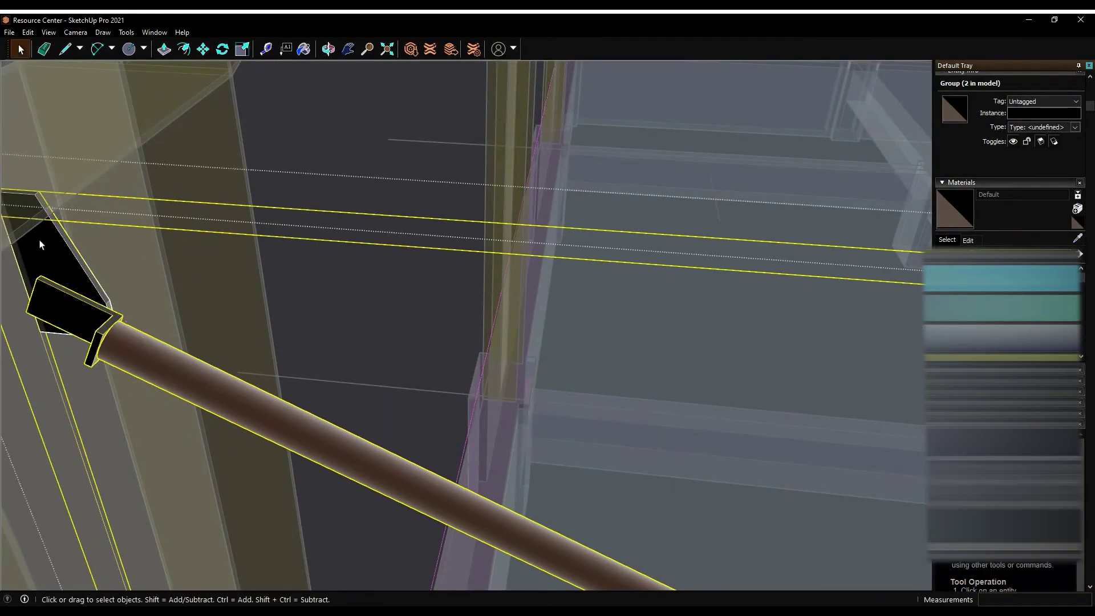
Clear the selection and pick up the pipe bracket group for moving
click(17, 51)
scroll(61, 219, down, 3)
scroll(285, 308, down, 3)
scroll(818, 454, up, 5)
scroll(691, 473, up, 2)
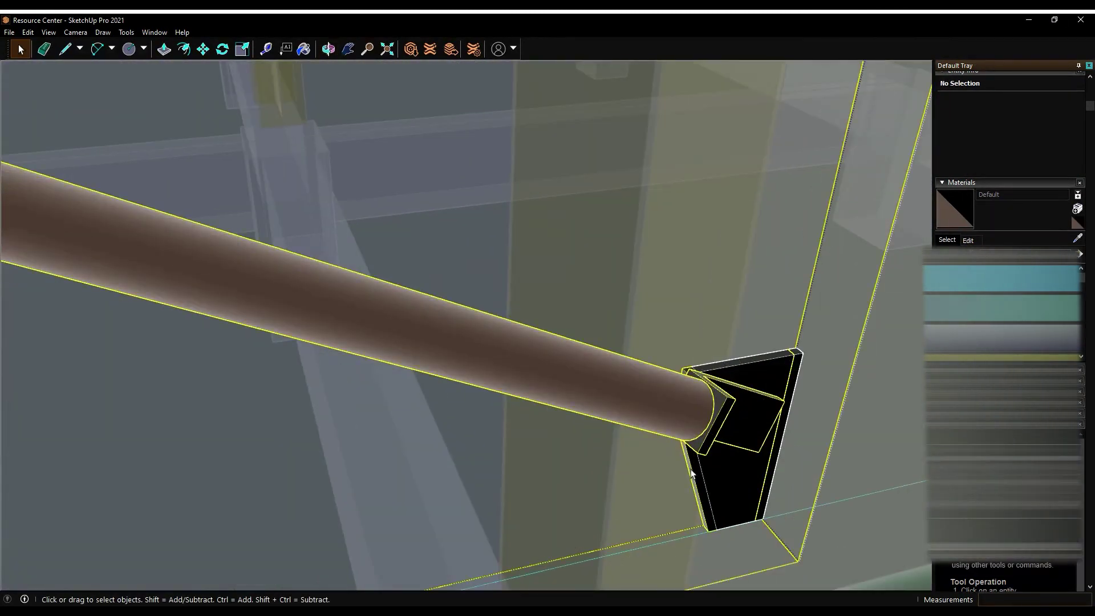
click(706, 482)
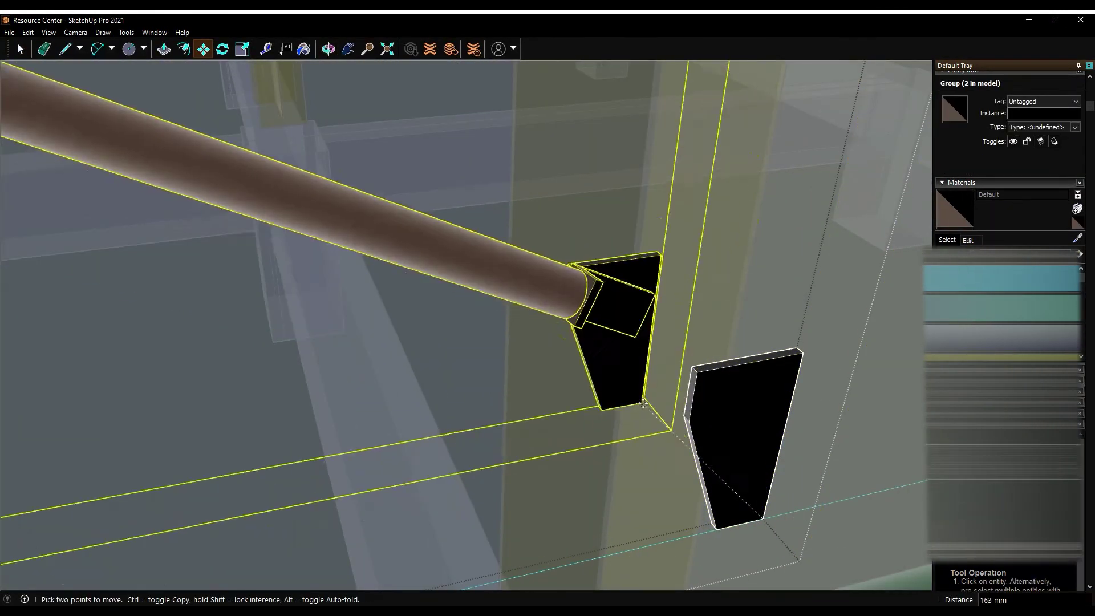
Select the copied pipe and bracket and rotate its end plates onto the column gussets
key(space)
scroll(703, 488, down, 5)
click(726, 479)
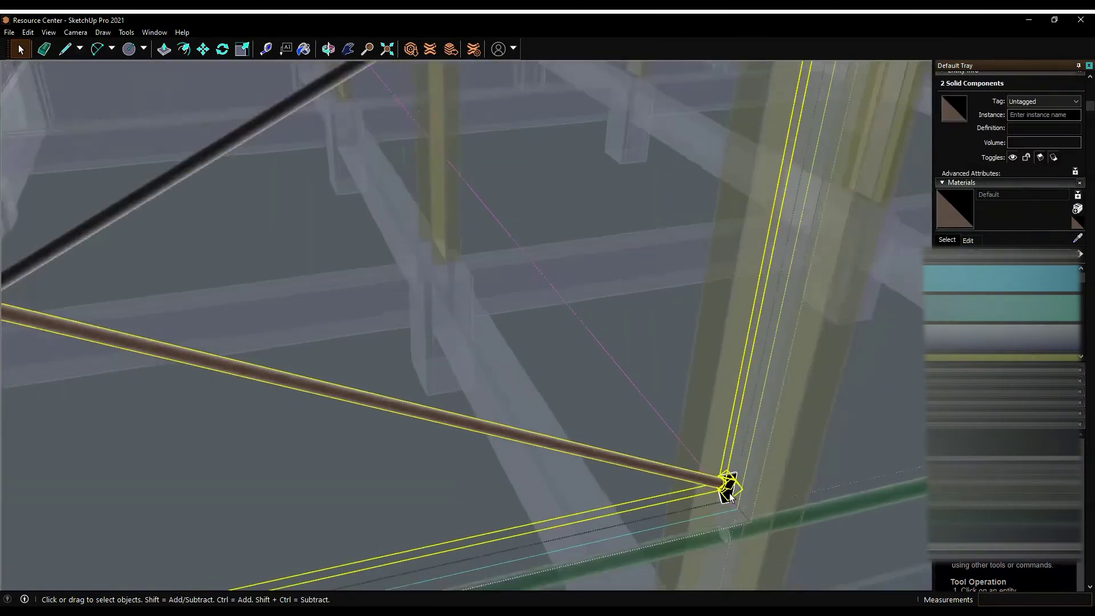
scroll(13, 319, up, 5)
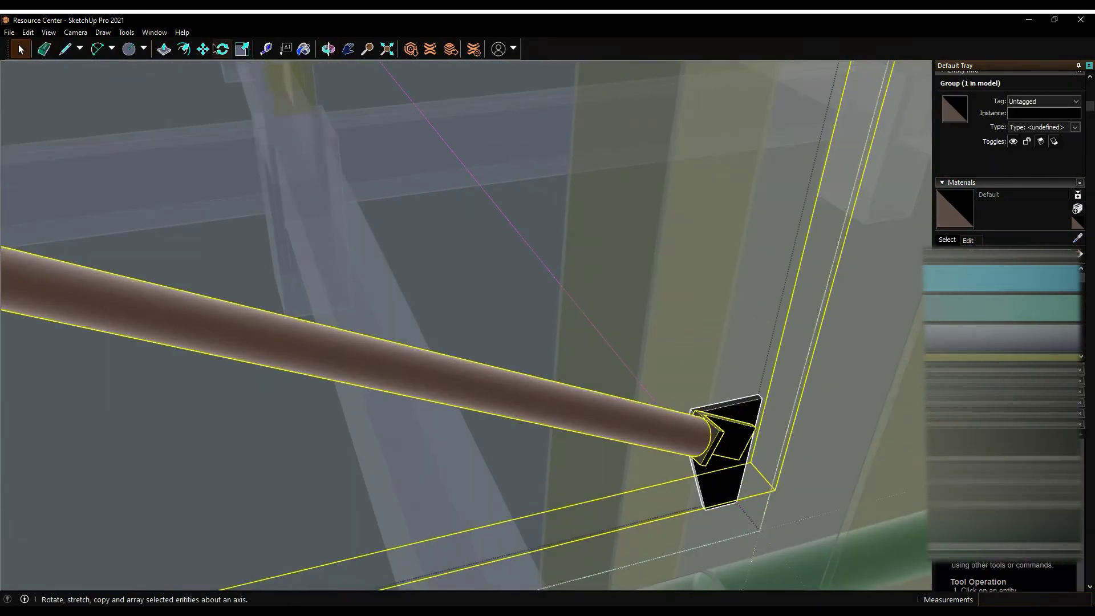
key(q)
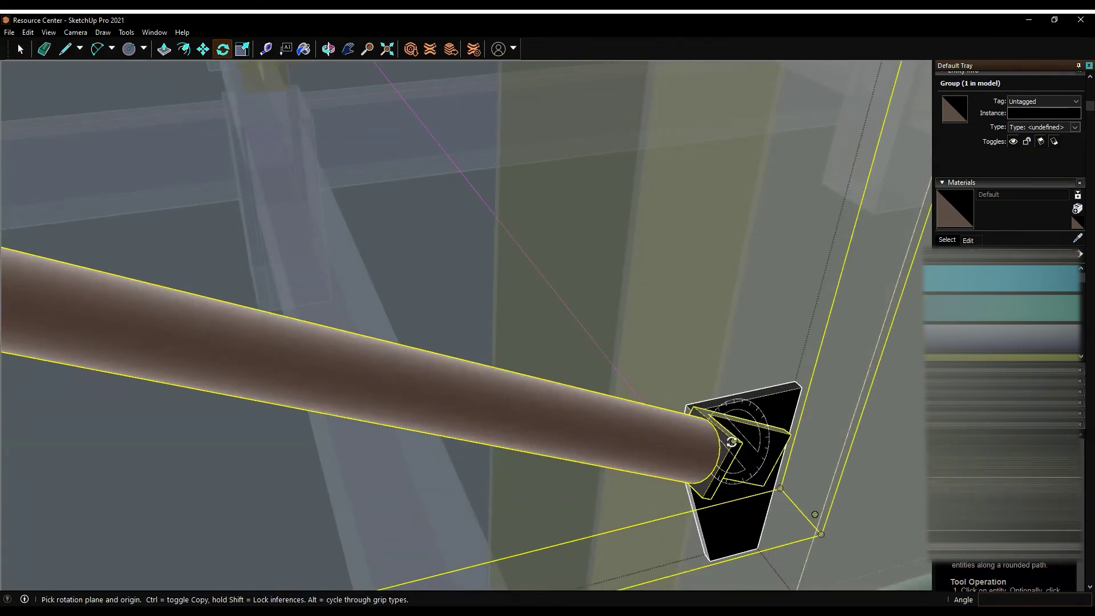
scroll(742, 459, up, 2)
key(space)
key(m)
key(q)
scroll(735, 438, up, 2)
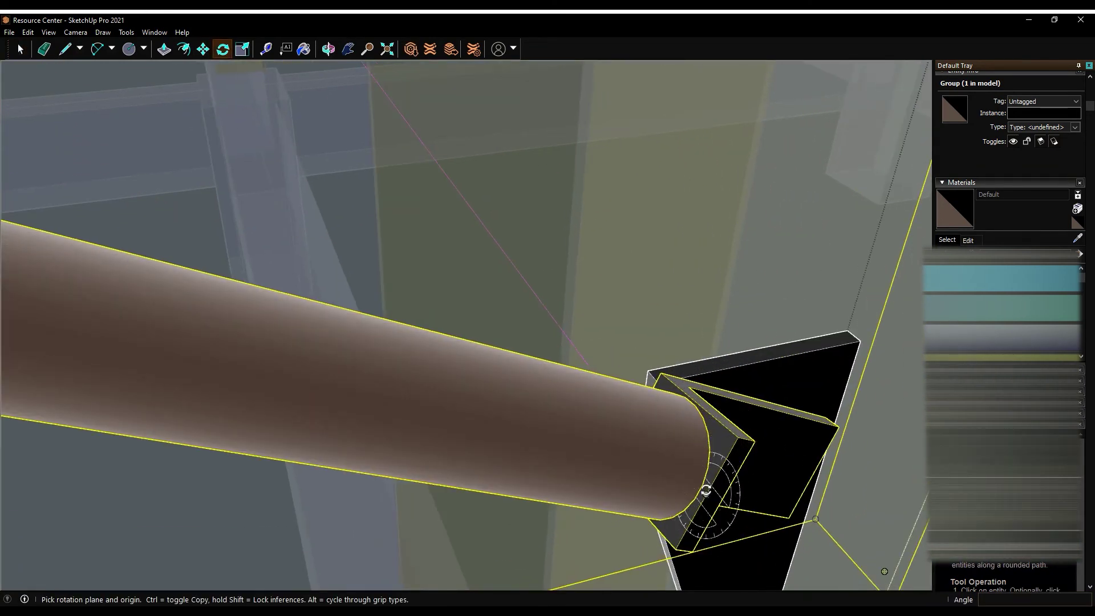
scroll(836, 325, down, 2)
key(m)
Orbit out to review the completed X-brace across the bay
mouse_move(836, 326)
middle_down()
mouse_move(721, 361)
mouse_move(741, 377)
middle_up()
key(ctrl+t)
scroll(831, 391, down, 2)
scroll(787, 517, down, 3)
mouse_move(787, 517)
middle_down()
mouse_move(147, 227)
mouse_move(85, 171)
middle_up()
key(space)
scroll(115, 227, up, 2)
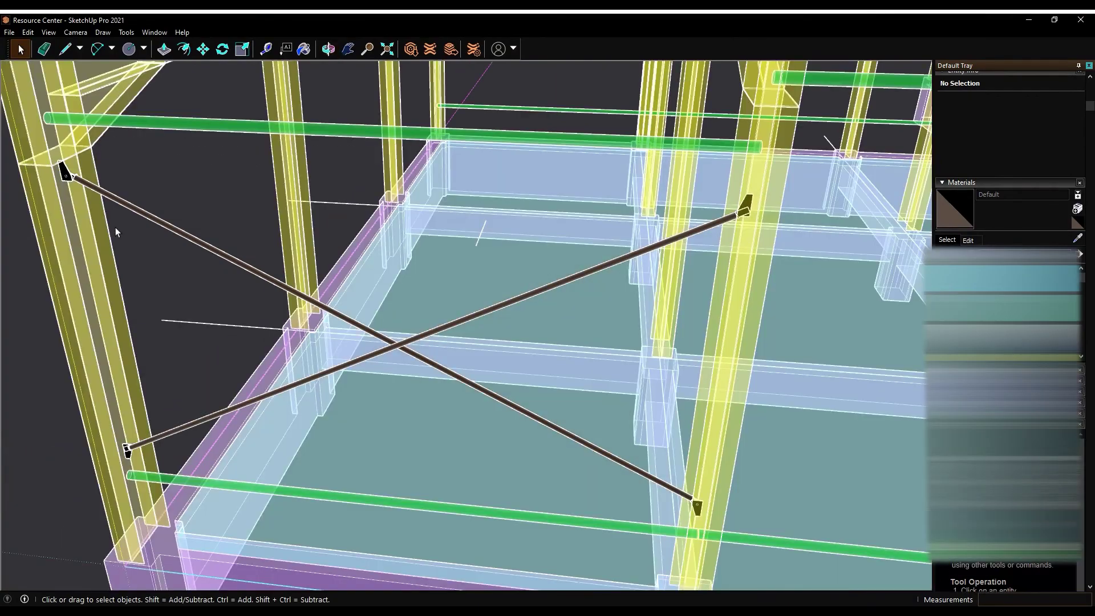
scroll(115, 227, down, 3)
mouse_move(115, 227)
middle_down()
mouse_move(212, 225)
mouse_move(131, 171)
middle_up()
scroll(211, 225, up, 1)
scroll(131, 171, up, 3)
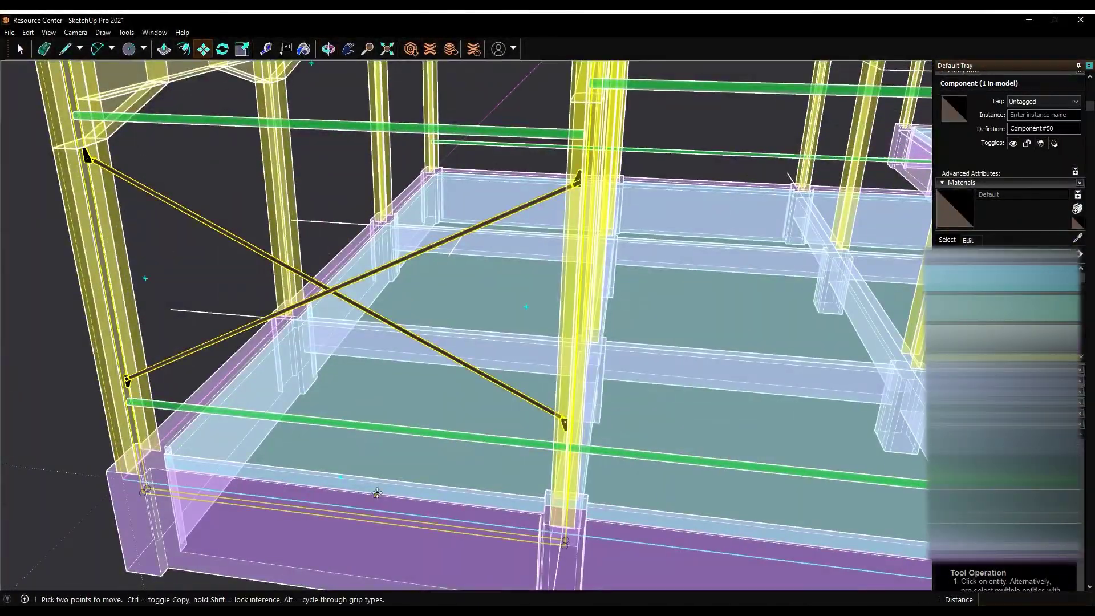
Copy the braced frame into the next bay and orbit to inspect the copy
click(376, 493)
key(ctrl)
scroll(376, 493, down, 3)
click(679, 531)
scroll(679, 532, down, 2)
scroll(398, 305, up, 4)
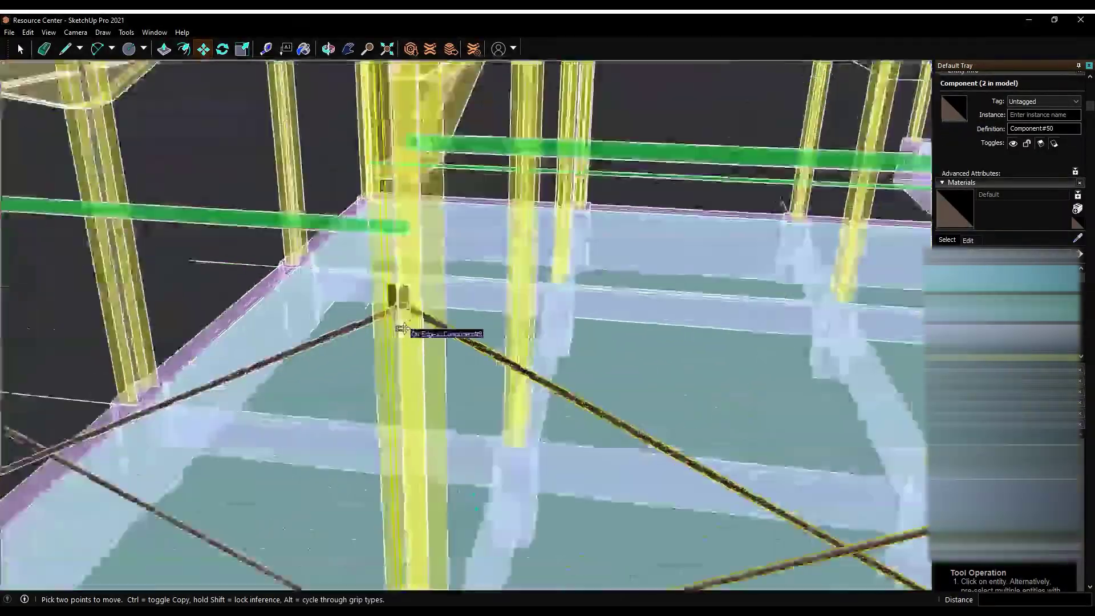
scroll(383, 261, down, 2)
scroll(373, 258, down, 1)
middle_drag(374, 258, 323, 240)
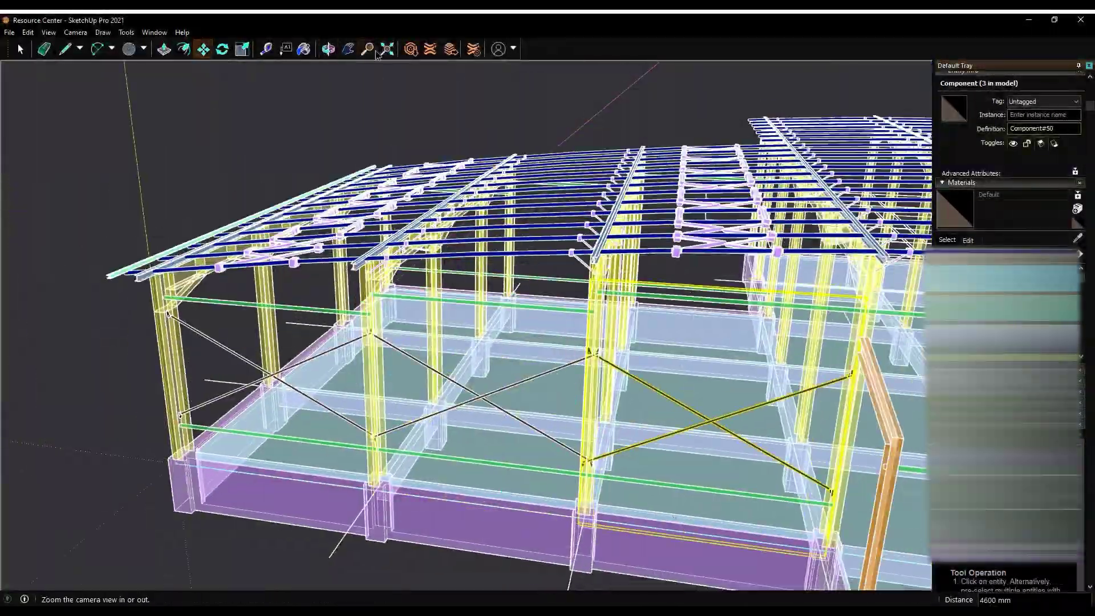
middle_drag(477, 504, 342, 257)
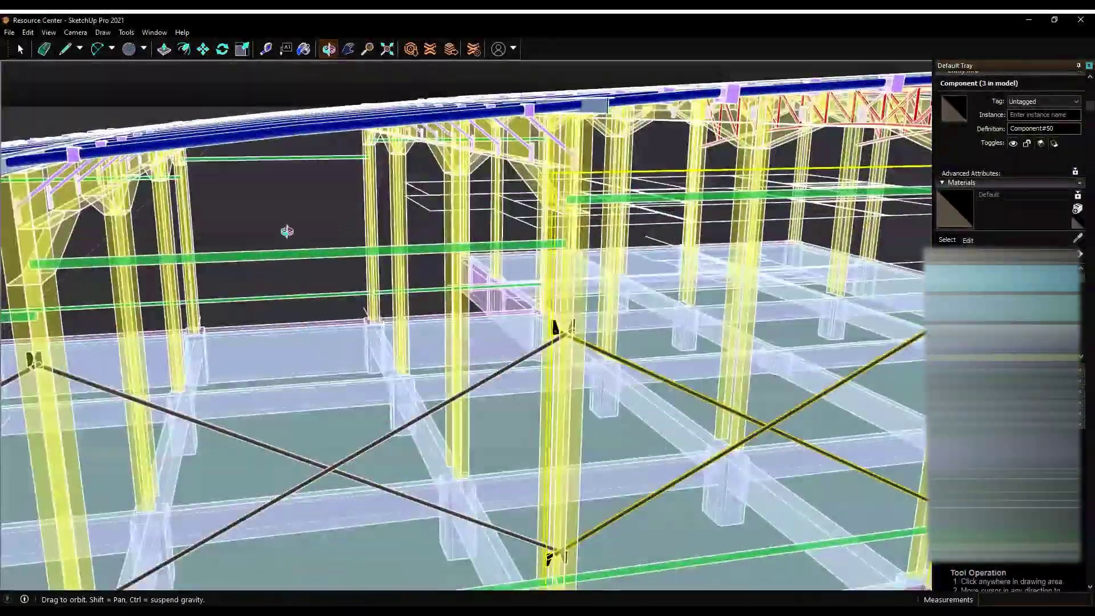
Rotate the first diagonal brace pipe and its end plate so the plate lines up with the pipe
click(21, 50)
scroll(696, 257, up, 3)
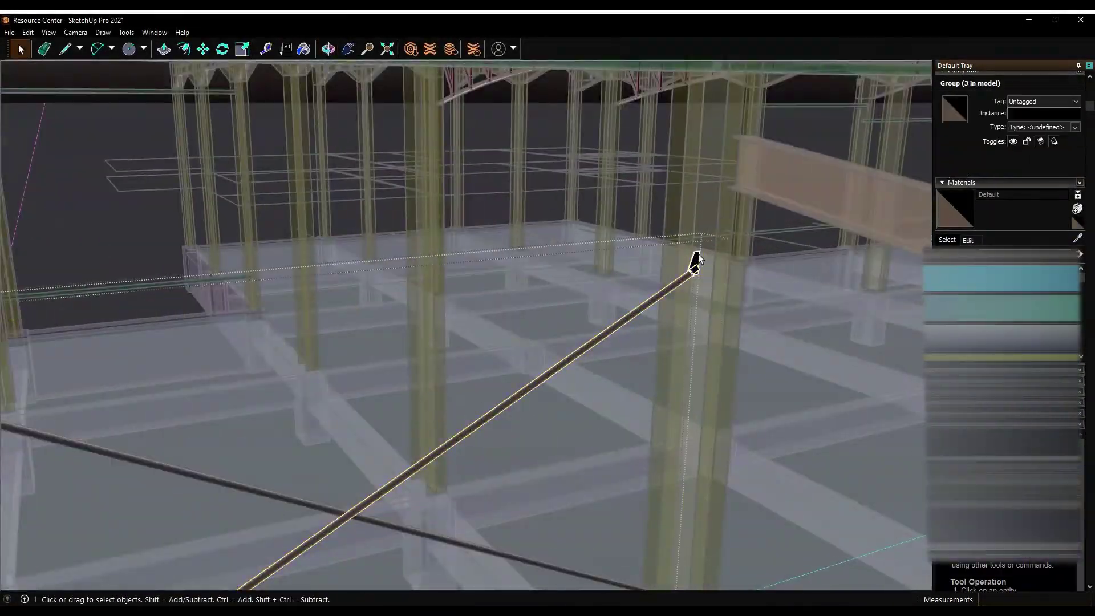
click(695, 281)
key(m)
key(space)
shift+click(700, 188)
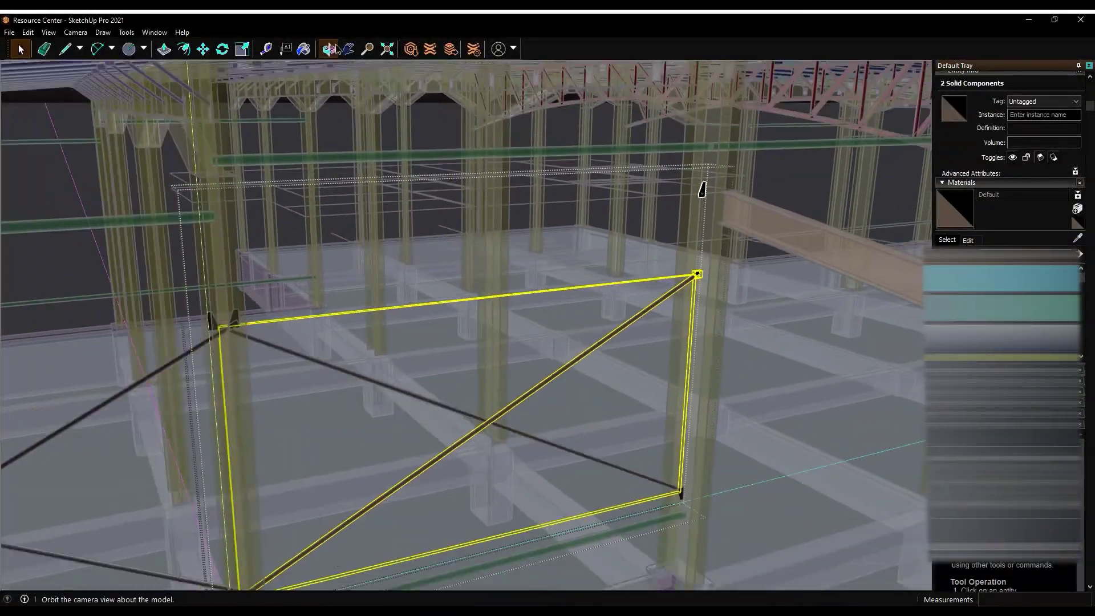
middle_drag(701, 188, 329, 158)
key(q)
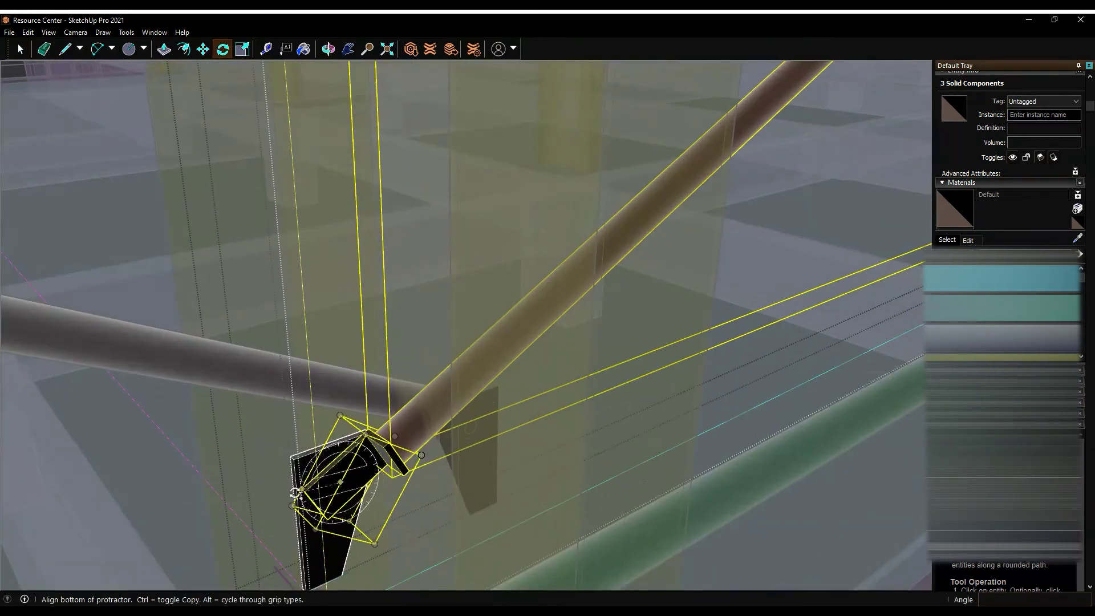
click(355, 477)
middle_drag(355, 476, 647, 203)
click(647, 203)
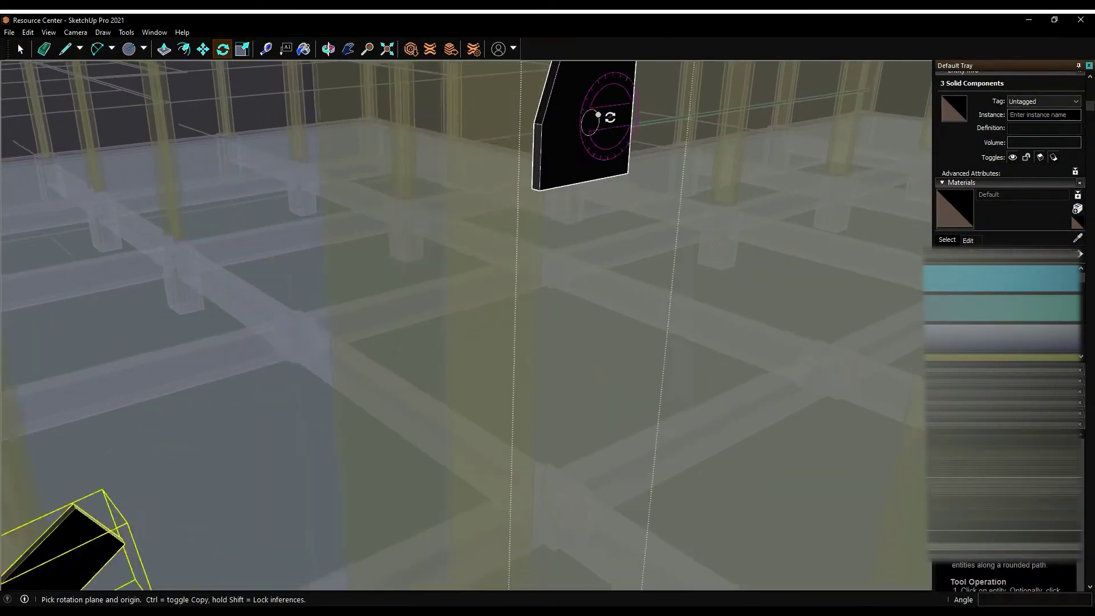
Orbit around the first brace joint to check it, then clear the selection
middle_drag(586, 117, 226, 348)
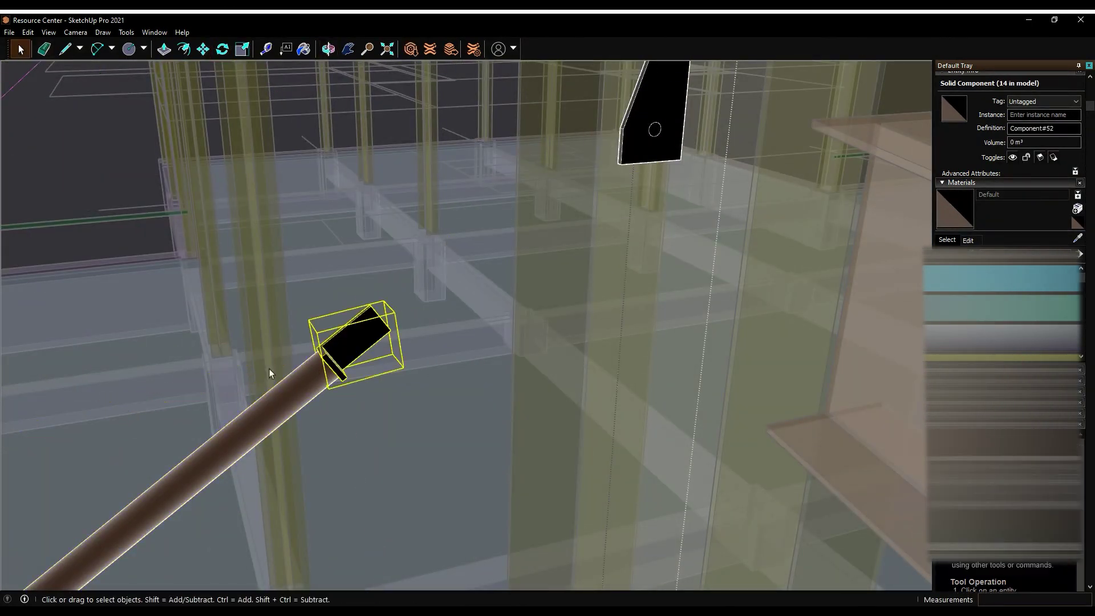
middle_drag(282, 406, 618, 240)
click(569, 352)
mouse_move(569, 352)
middle_down()
mouse_move(622, 234)
mouse_move(207, 145)
middle_up()
scroll(548, 236, down, 5)
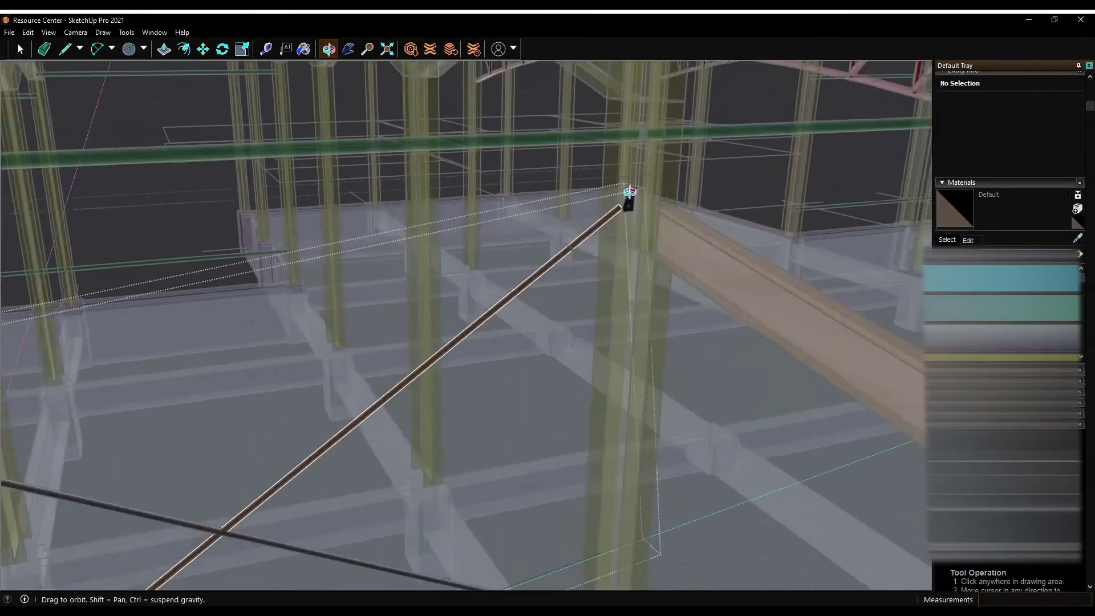
middle_drag(551, 209, 542, 242)
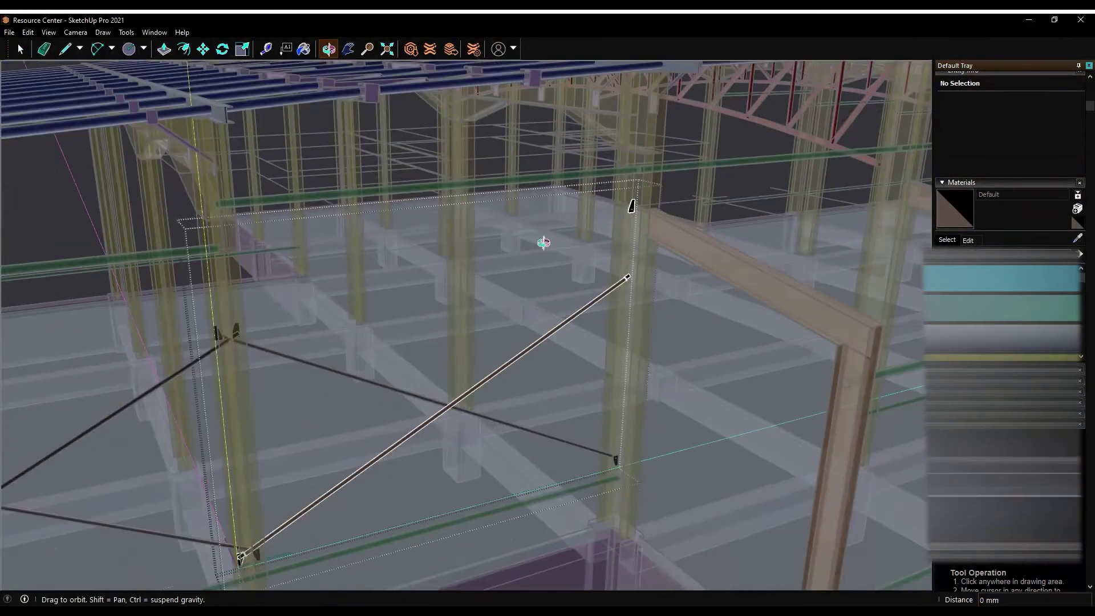
Select the other diagonal brace with its end plate and inspect the right bay's X-brace
click(496, 371)
scroll(496, 371, up, 5)
ctrl+click(466, 391)
scroll(304, 519, up, 3)
key(m)
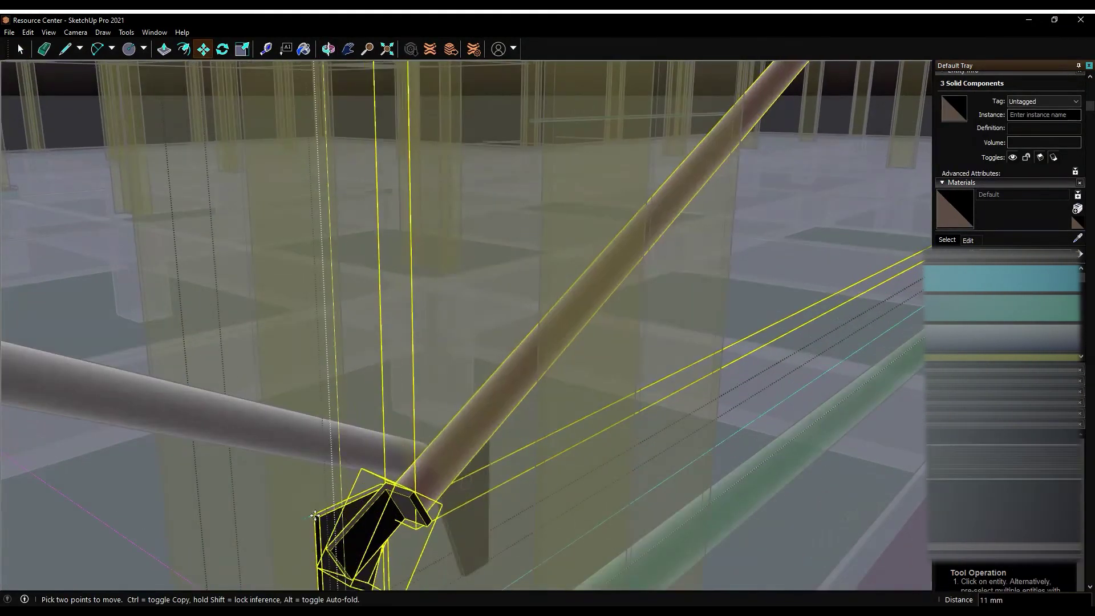
scroll(426, 466, up, 3)
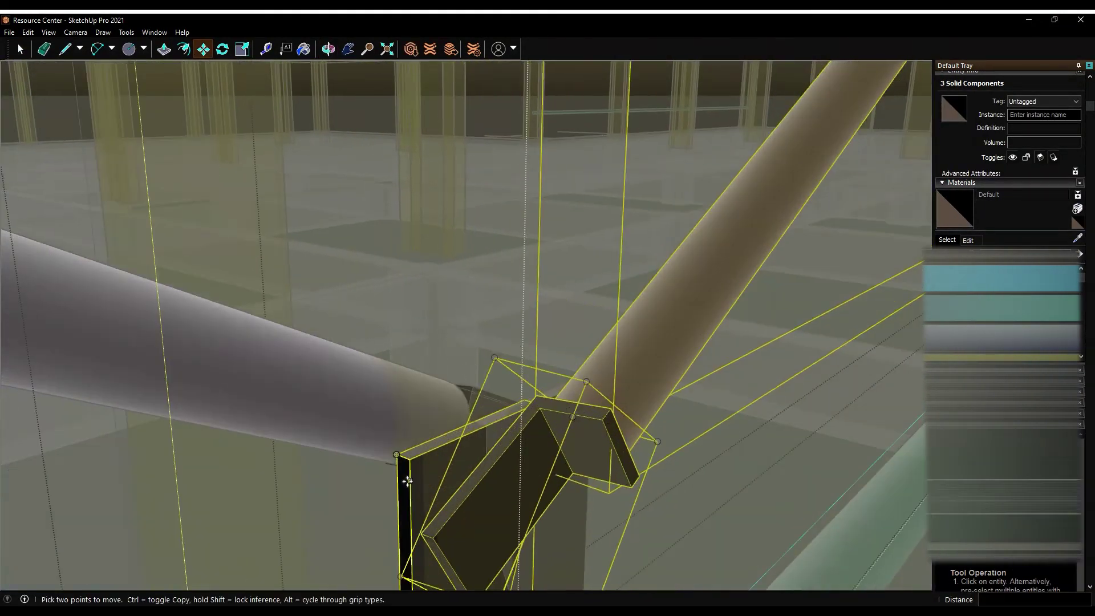
scroll(721, 391, down, 5)
middle_drag(722, 392, 445, 400)
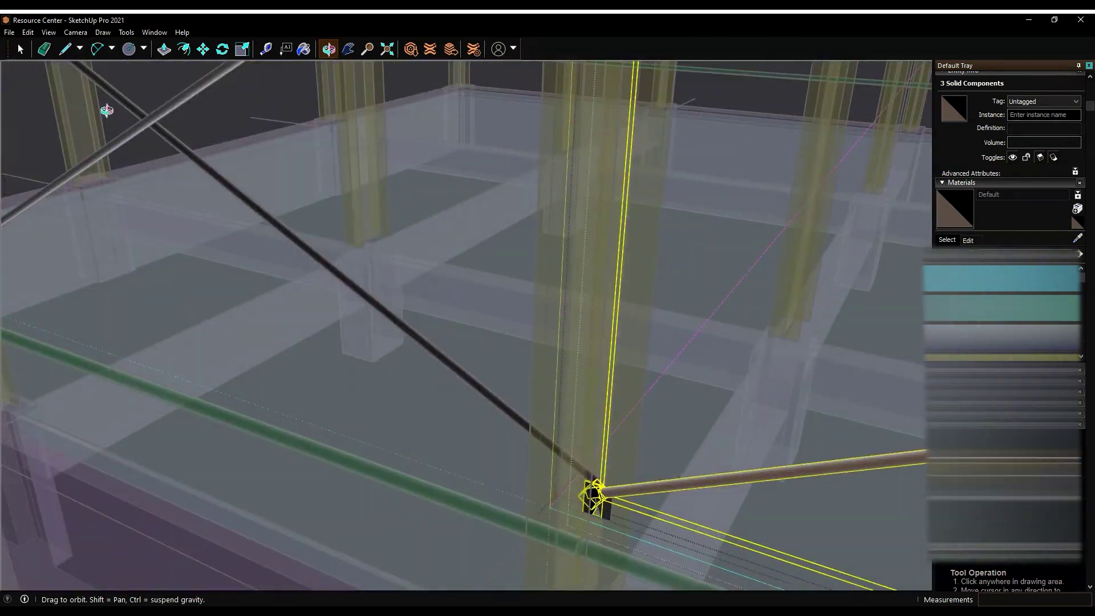
scroll(548, 325, down, 10)
middle_drag(399, 274, 299, 283)
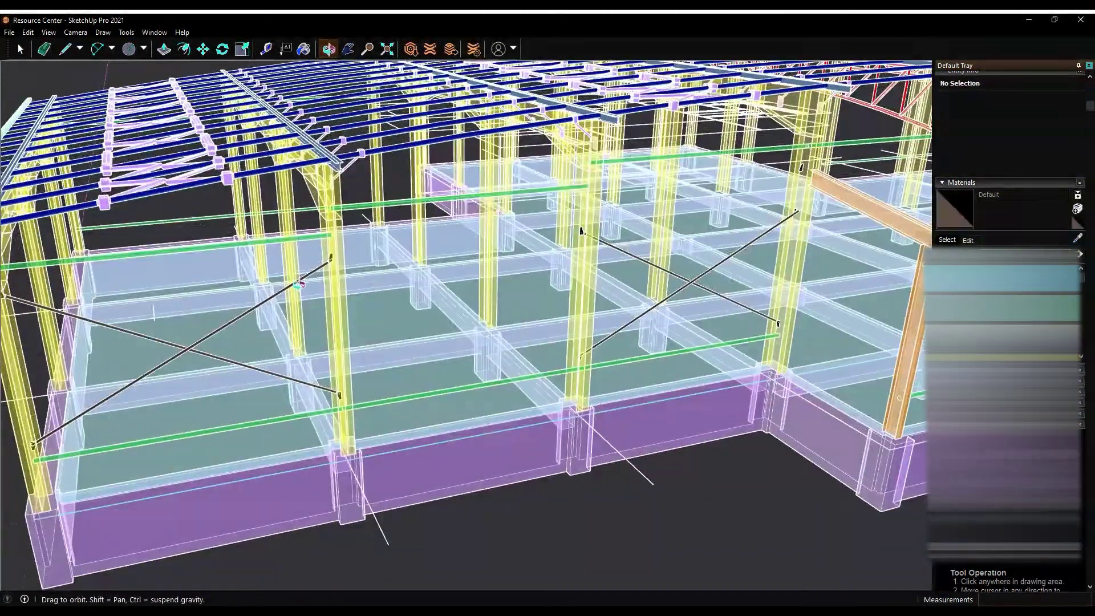
scroll(456, 233, up, 5)
middle_drag(434, 240, 456, 233)
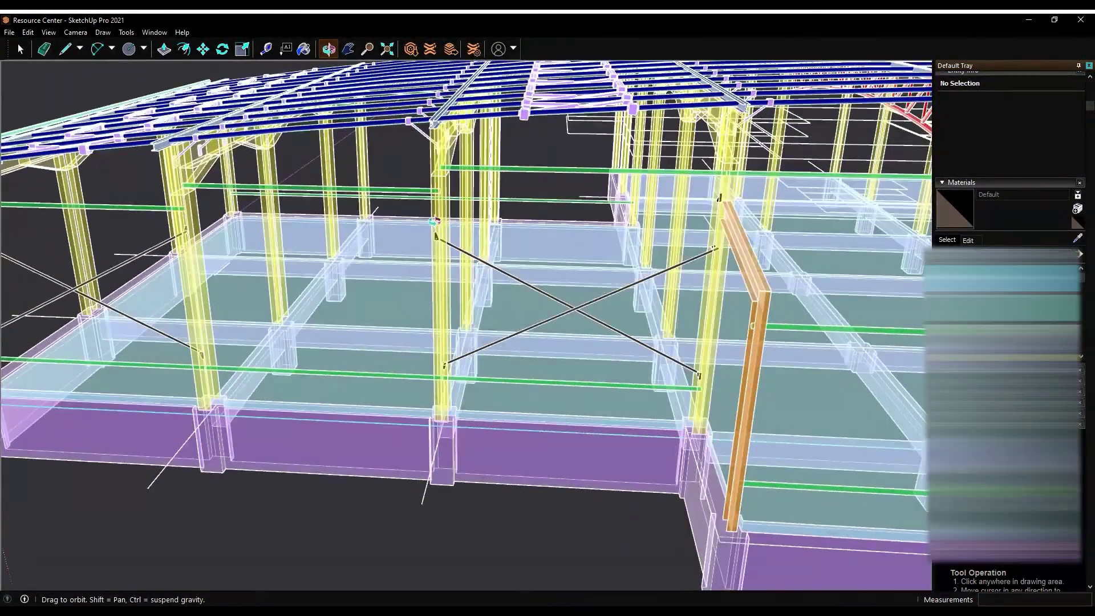
key(space)
scroll(391, 447, up, 5)
Rotate the brace's lower end pieces about the brace foot to meet the column corner
click(361, 444)
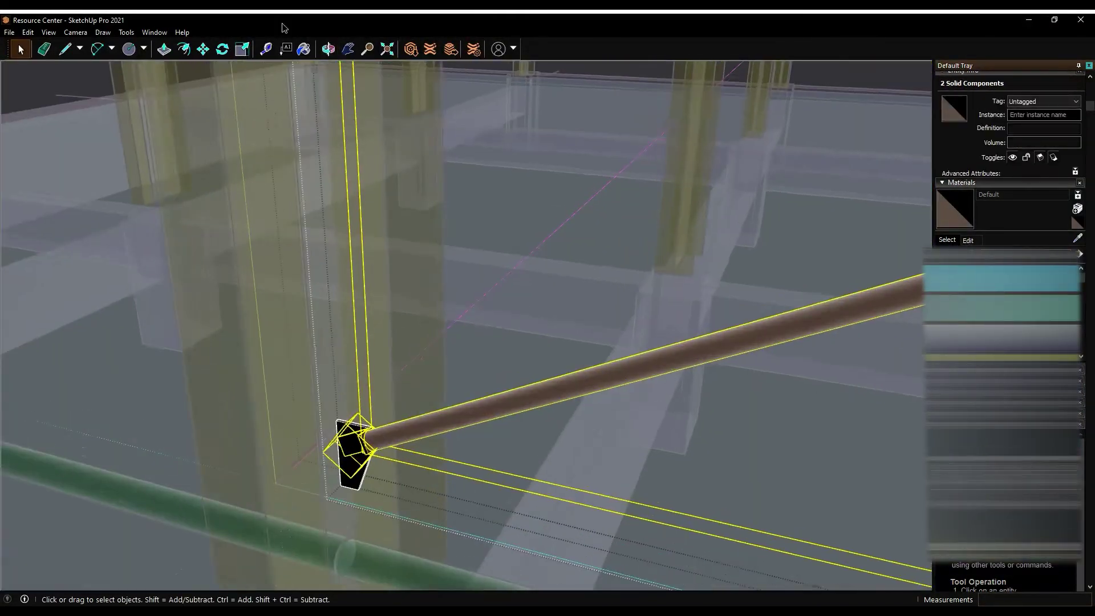
key(q)
scroll(361, 453, up, 1)
click(356, 470)
scroll(628, 445, down, 5)
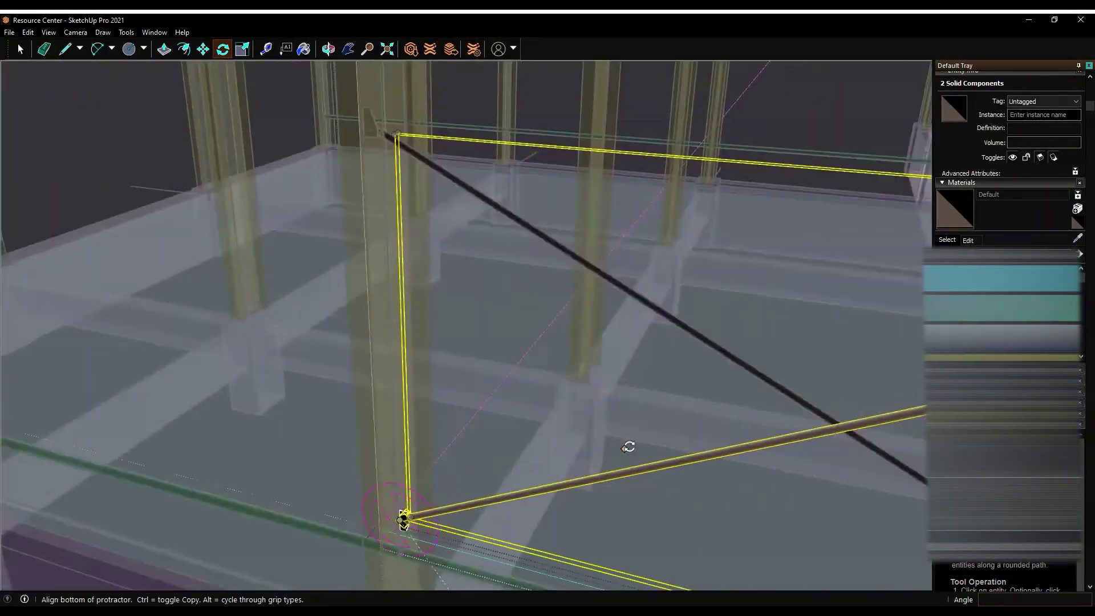
click(872, 416)
mouse_move(880, 425)
middle_down()
mouse_move(931, 243)
mouse_move(806, 281)
middle_up()
scroll(880, 259, up, 3)
key(Escape)
scroll(740, 190, up, 3)
Select the black end plate alone and try Move and Rotate while viewing the pipe end
middle_drag(741, 190, 547, 240)
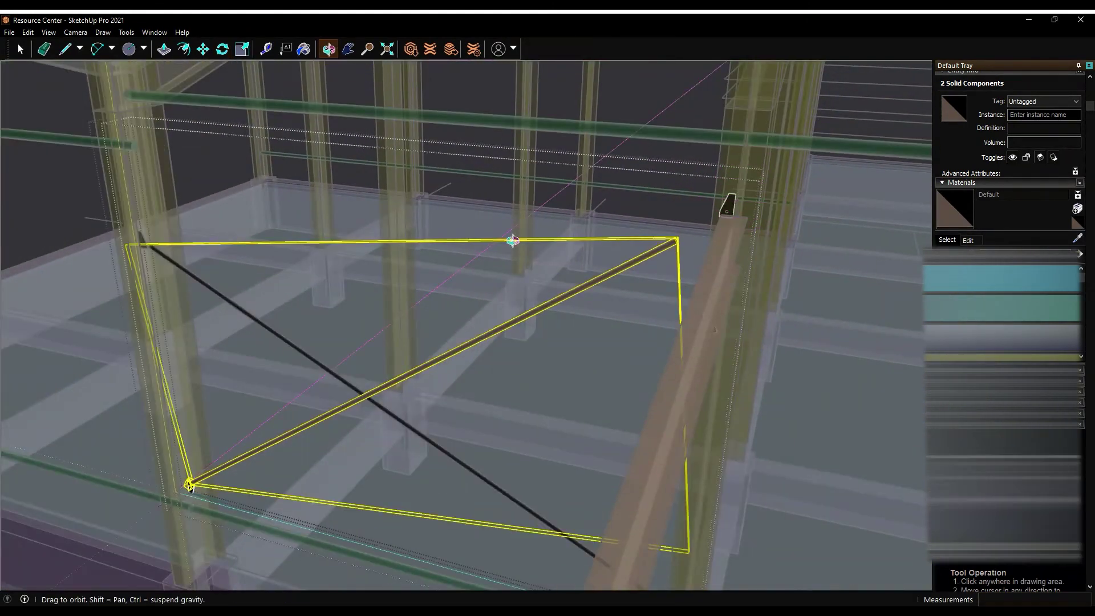
key(space)
click(741, 310)
key(m)
scroll(663, 236, up, 3)
scroll(663, 236, up, 4)
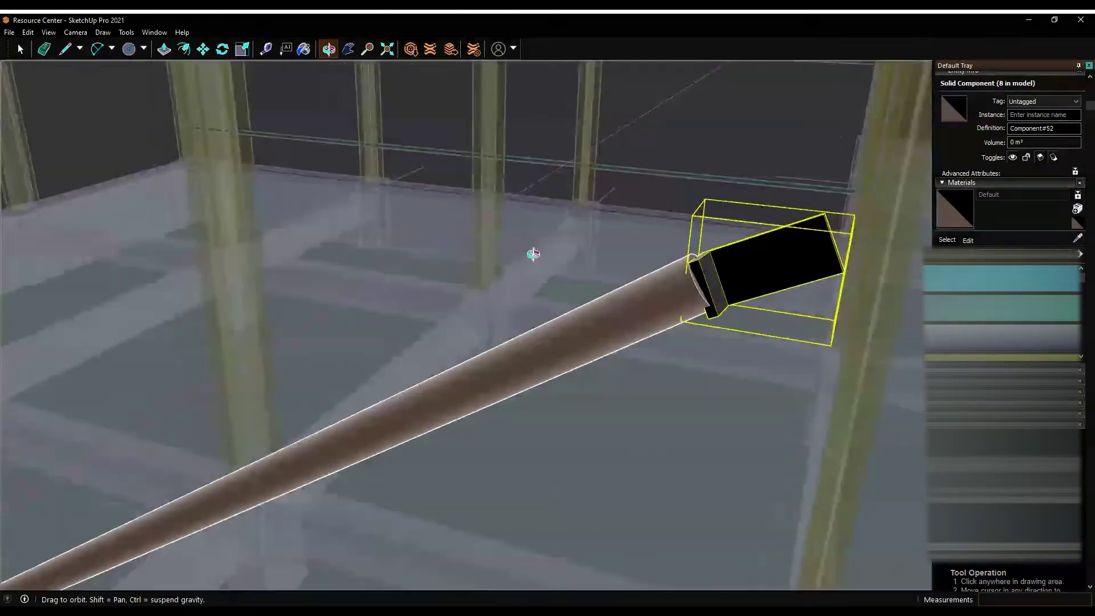
key(o)
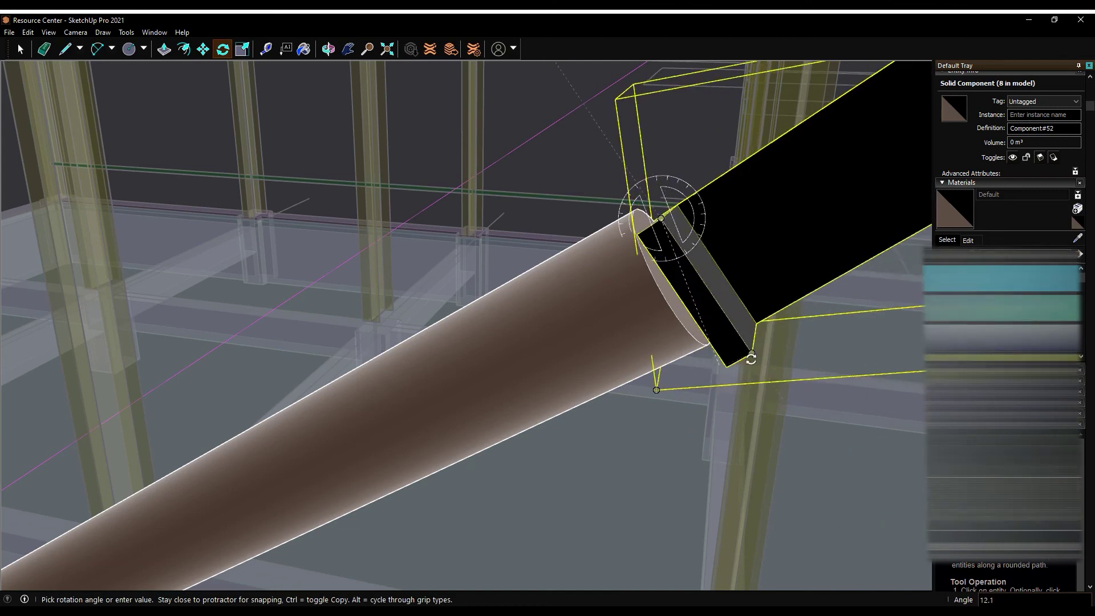
key(m)
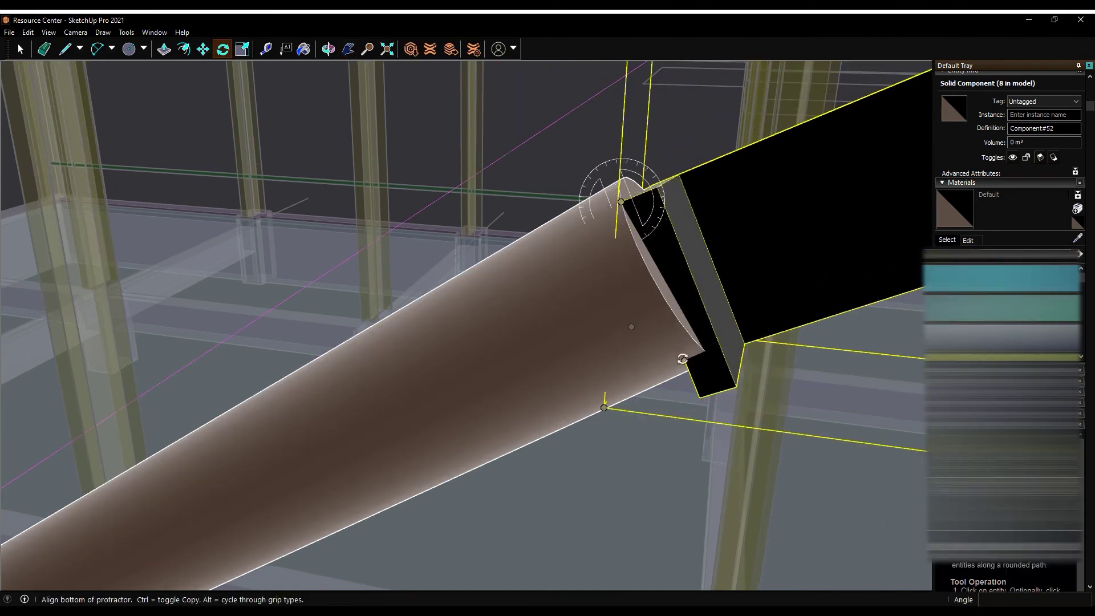
middle_drag(709, 357, 203, 53)
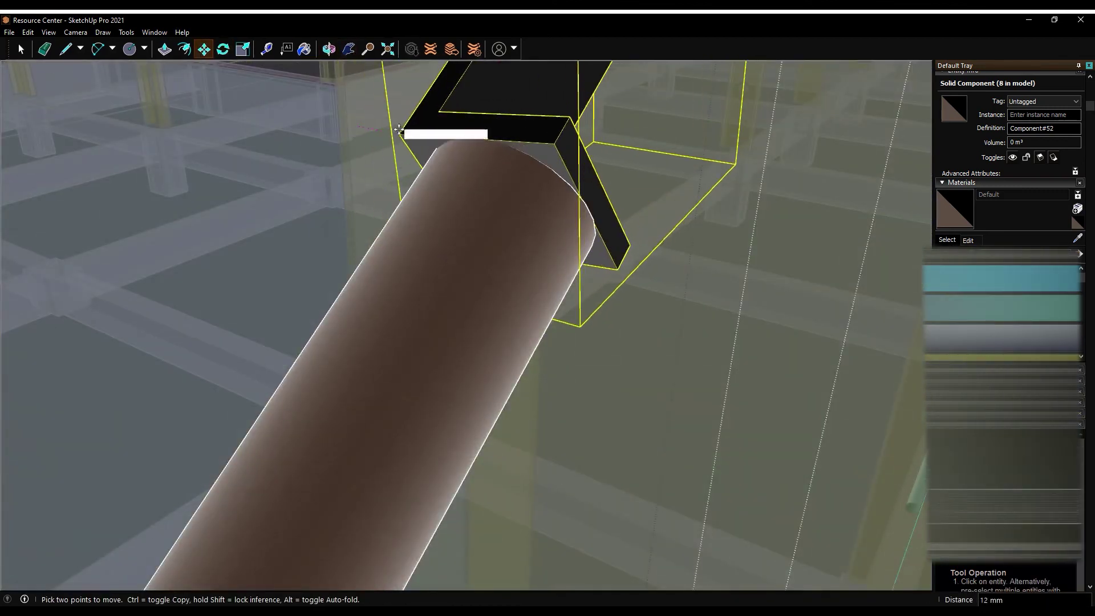
scroll(399, 130, down, 3)
middle_drag(623, 262, 262, 200)
Slide the black end plate flush onto the pipe end at the column
key(space)
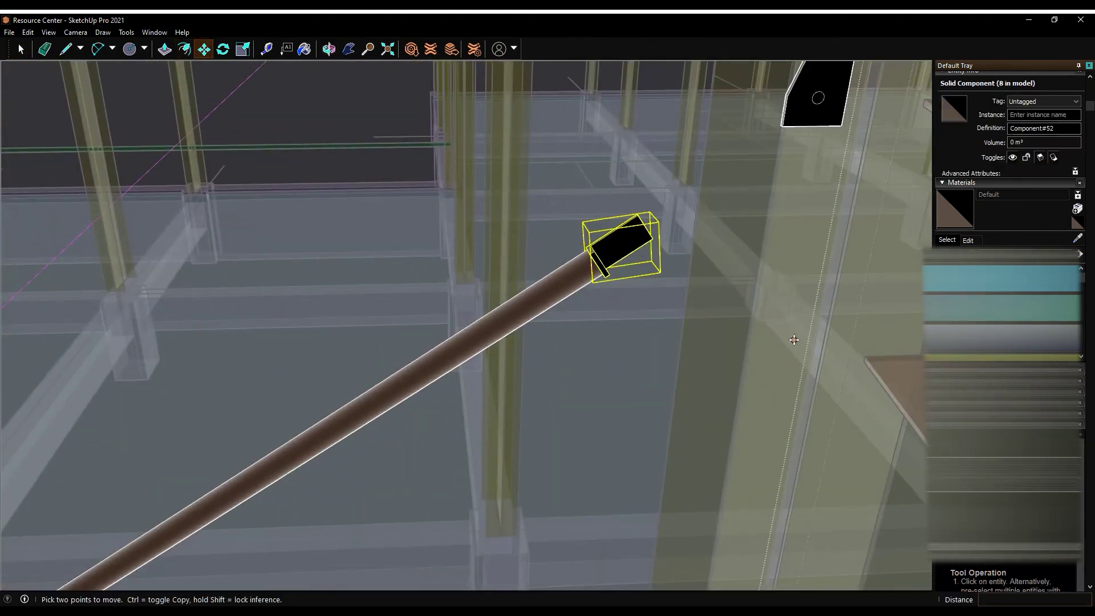
scroll(811, 123, down, 2)
key(space)
scroll(817, 169, up, 5)
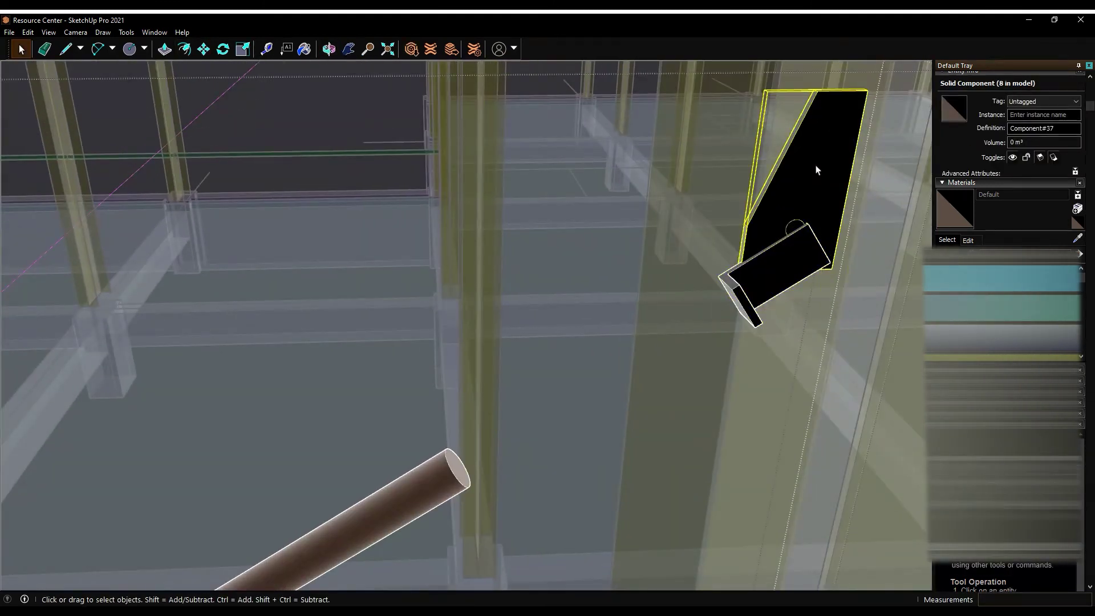
scroll(730, 246, up, 3)
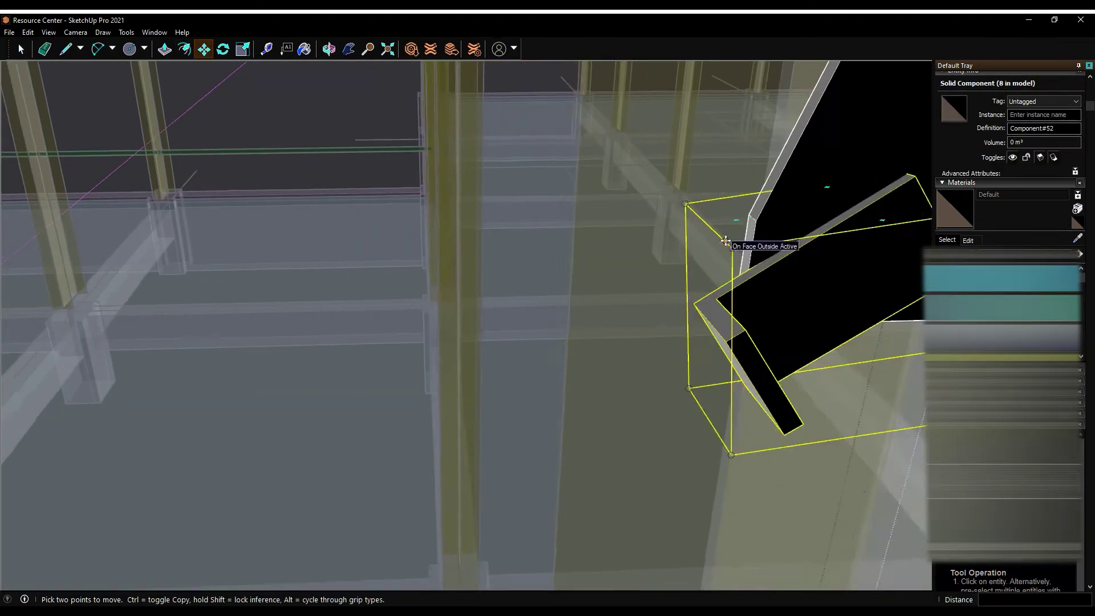
scroll(730, 246, down, 3)
key(space)
key(p)
drag(454, 473, 841, 220)
key(space)
scroll(865, 182, down, 3)
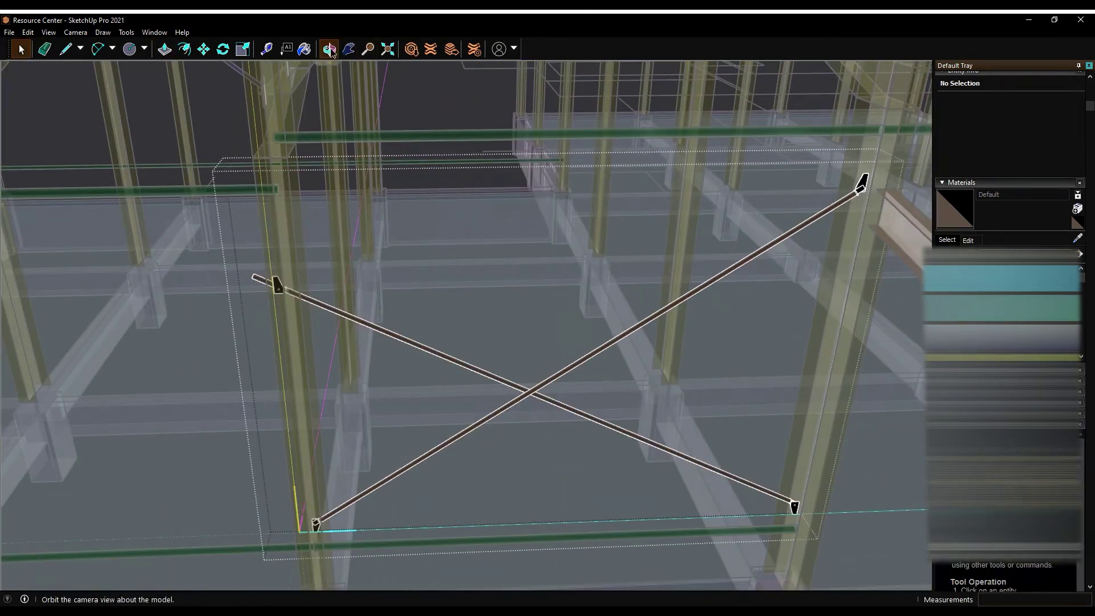
middle_drag(865, 183, 368, 407)
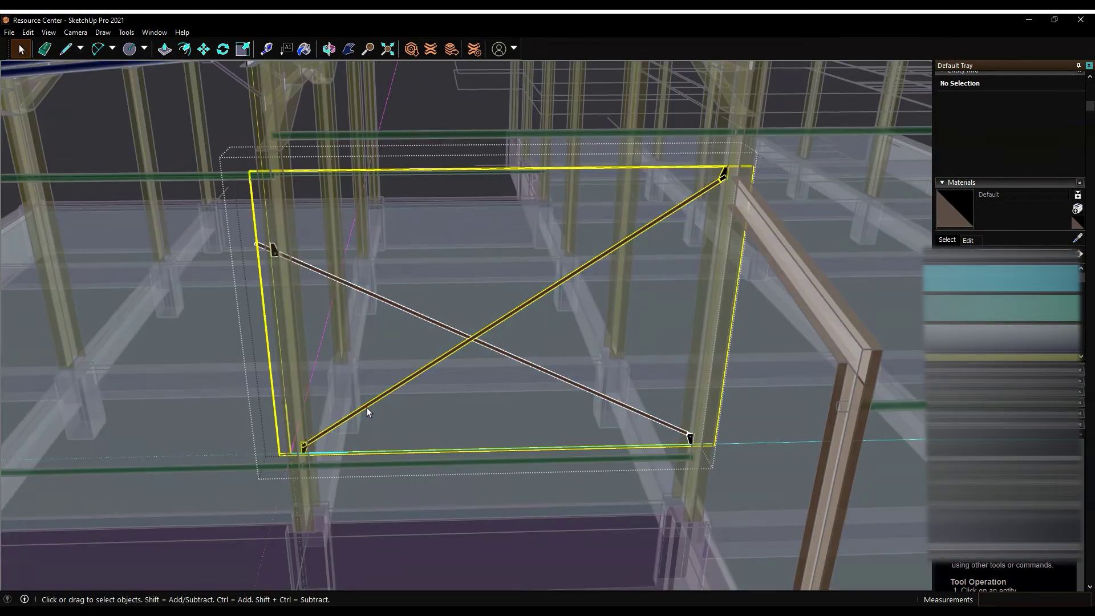
Shift the braced group up and right, then orbit back to the whole braced bay
click(368, 407)
key(m)
drag(367, 407, 529, 387)
right_click(529, 387)
mouse_move(714, 508)
middle_down()
mouse_move(721, 297)
mouse_move(312, 301)
middle_up()
scroll(721, 296, up, 5)
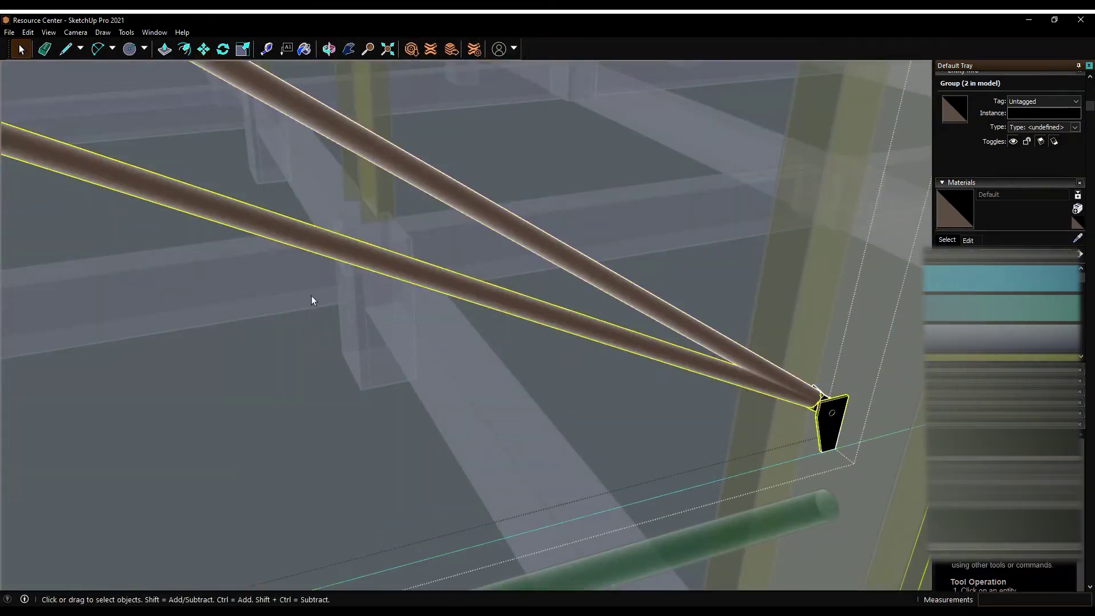
scroll(312, 300, down, 5)
mouse_move(740, 284)
middle_down()
mouse_move(430, 220)
mouse_move(420, 150)
mouse_move(513, 342)
middle_up()
scroll(513, 342, up, 3)
scroll(572, 487, up, 3)
Paint the X-brace pipes inside the brace group with white Color M09
double_click(572, 487)
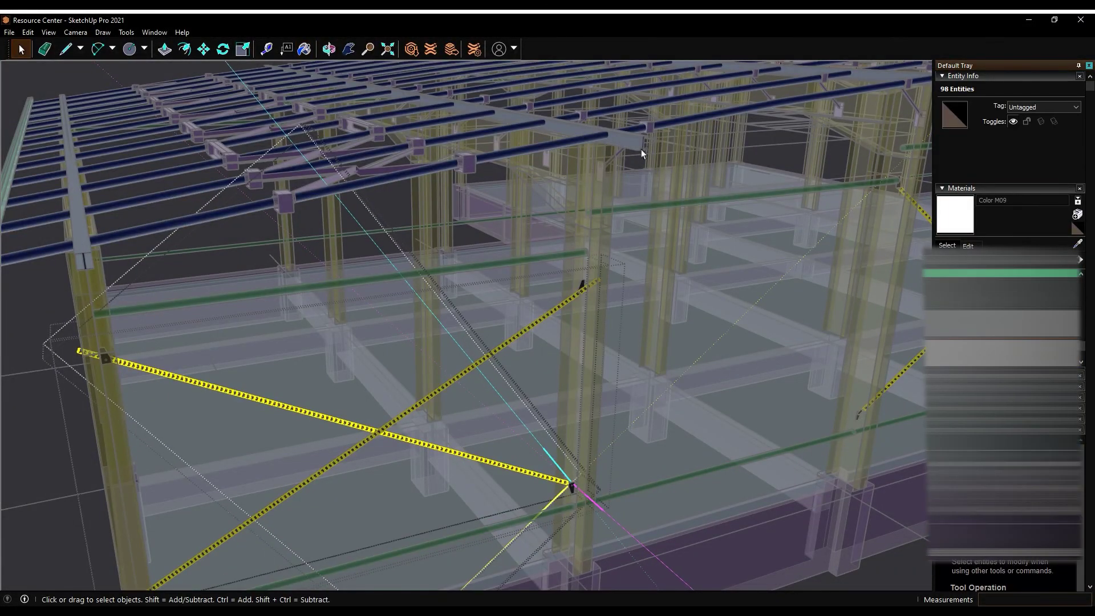
click(43, 222)
scroll(570, 484, up, 3)
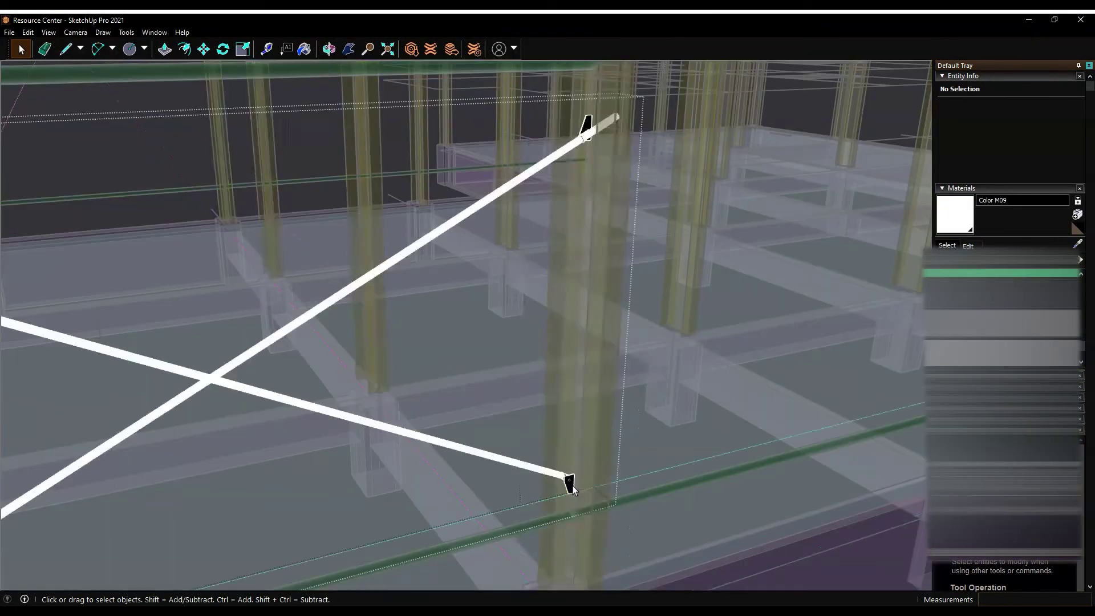
key(Escape)
scroll(131, 185, down, 5)
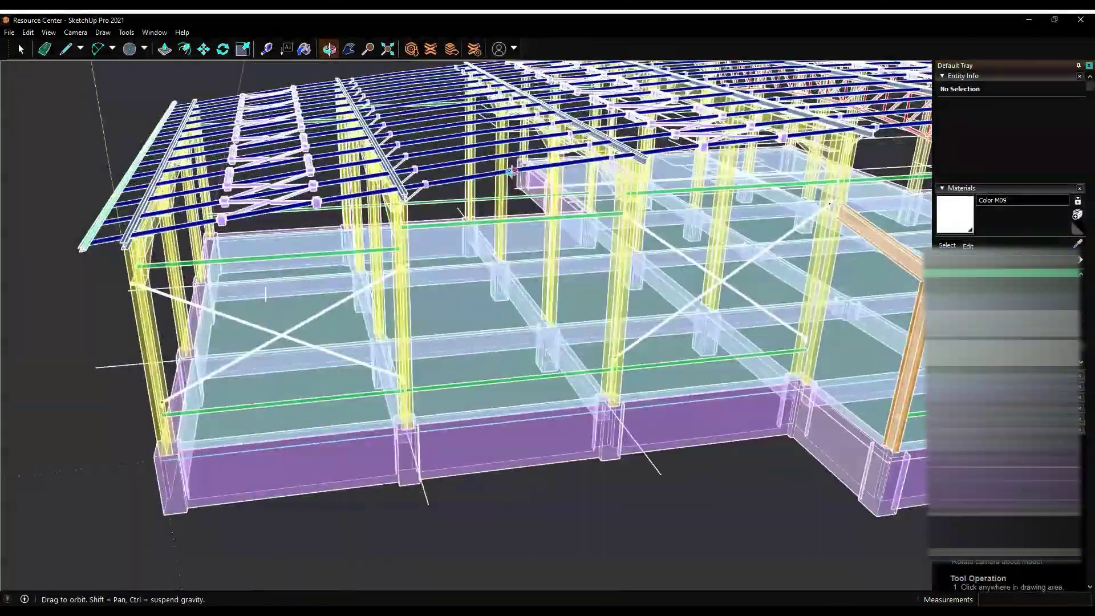
middle_drag(131, 185, 590, 184)
Select the braces to copy and orbit around the structure to line up the move
key(space)
click(591, 184)
key(m)
scroll(592, 185, up, 3)
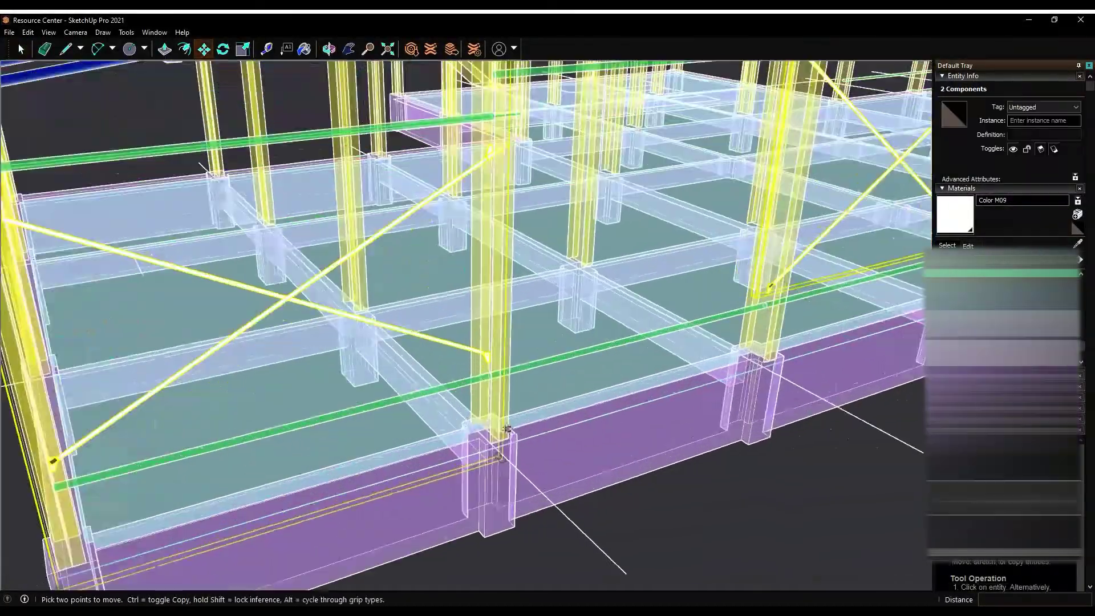
scroll(399, 285, up, 3)
scroll(291, 284, down, 5)
scroll(292, 283, down, 5)
mouse_move(292, 284)
middle_down()
mouse_move(234, 212)
mouse_move(98, 293)
mouse_move(351, 203)
mouse_move(296, 342)
middle_up()
scroll(234, 212, up, 3)
scroll(233, 212, down, 5)
scroll(98, 293, up, 4)
scroll(98, 293, down, 3)
scroll(352, 203, up, 3)
Copy the X-brace component into the next bay with a Ctrl Move
key(space)
click(276, 370)
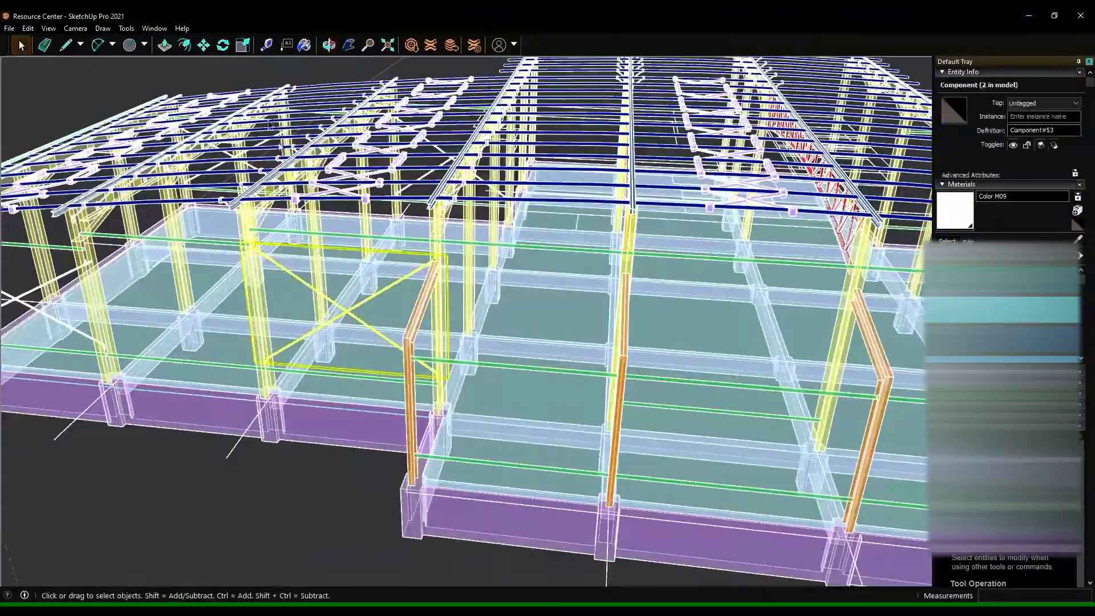
key(m)
click(223, 423)
key(ctrl)
click(426, 461)
scroll(425, 462, up, 5)
scroll(530, 325, down, 4)
scroll(726, 269, up, 3)
Select the brace's upper end plate and orbit around it for inspection
key(space)
scroll(650, 251, up, 5)
click(667, 291)
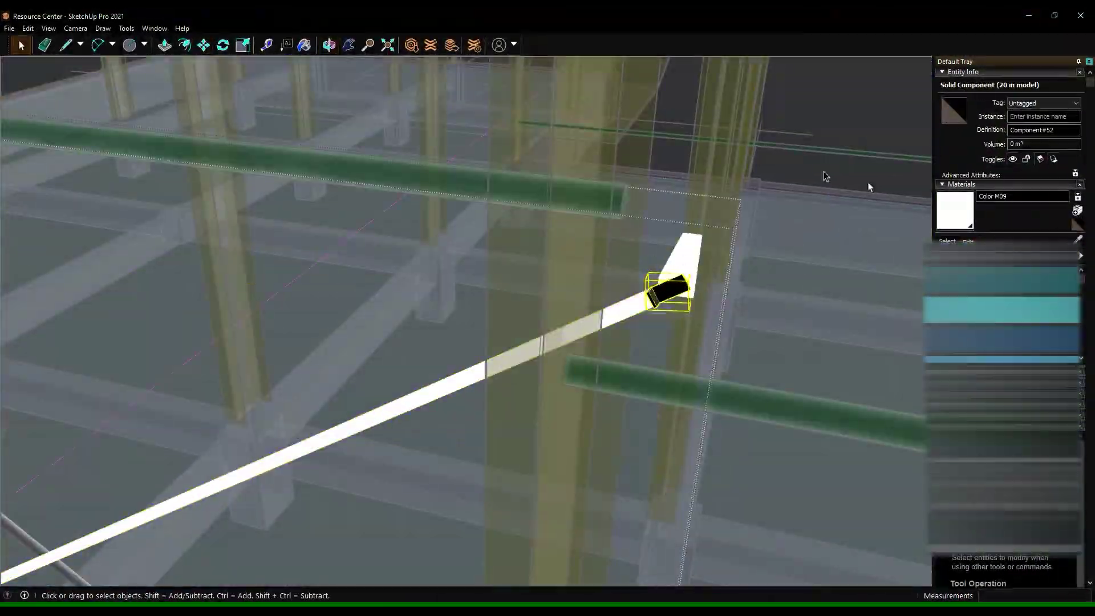
middle_drag(638, 262, 682, 301)
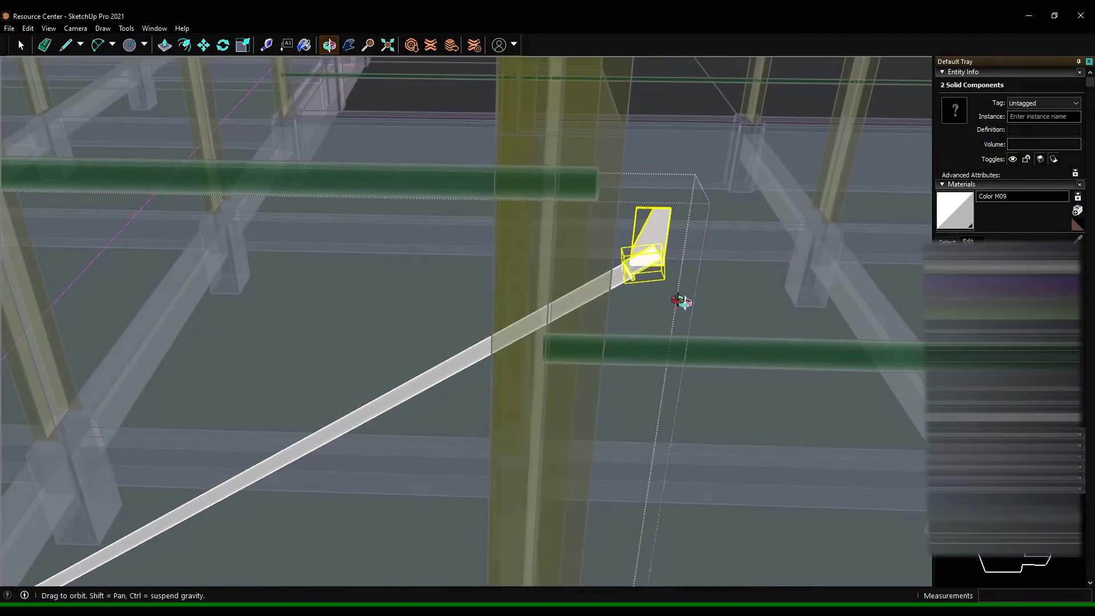
middle_drag(545, 154, 241, 136)
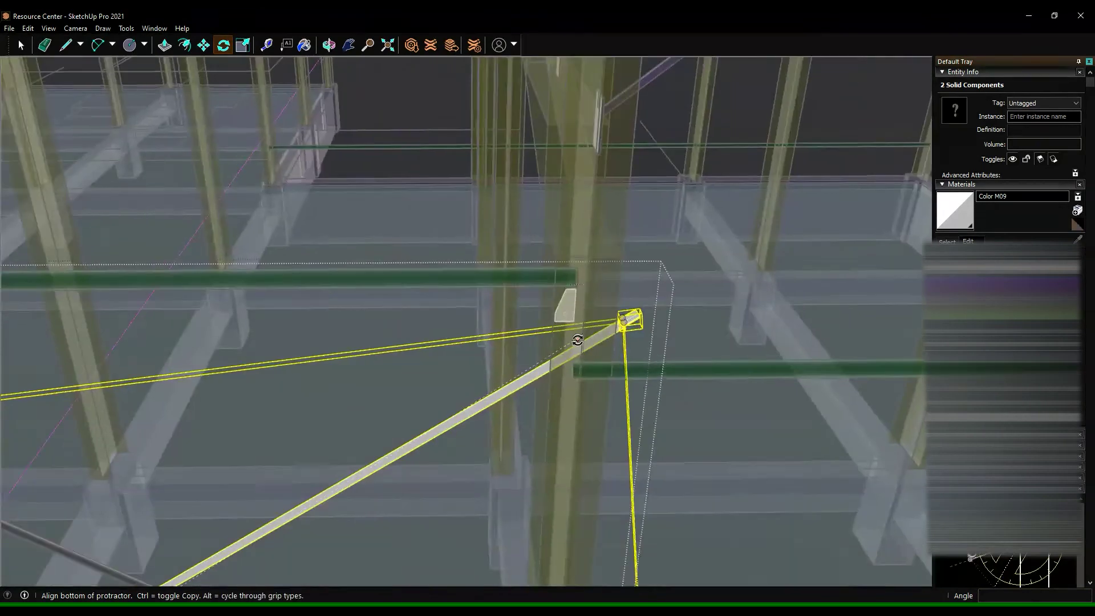
Rotate the brace end parts about the brace end so they line up with the column
click(577, 340)
scroll(577, 340, up, 3)
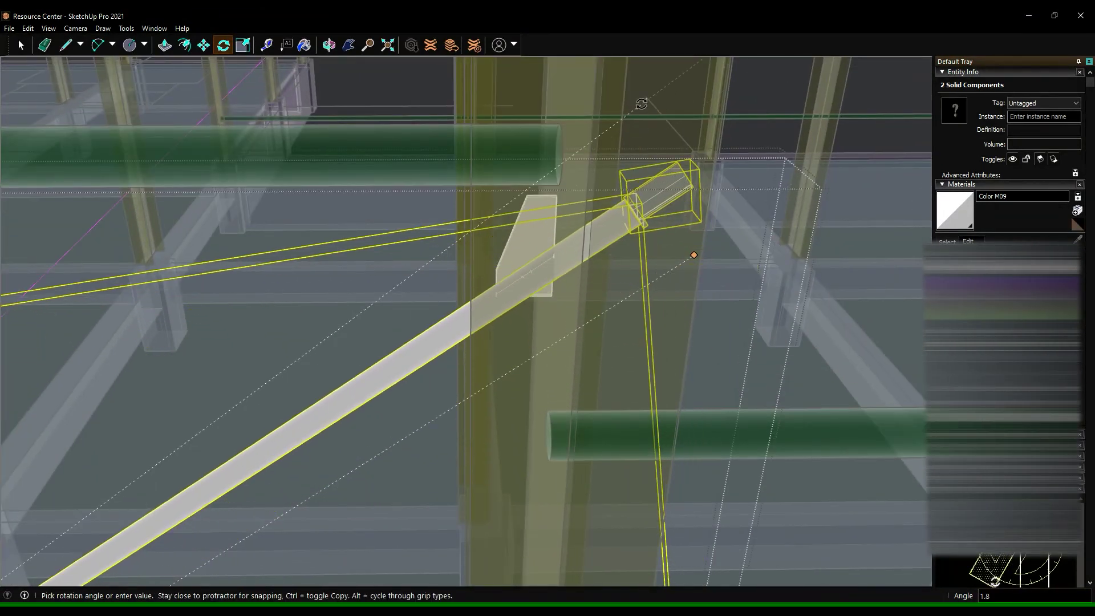
middle_drag(667, 80, 546, 226)
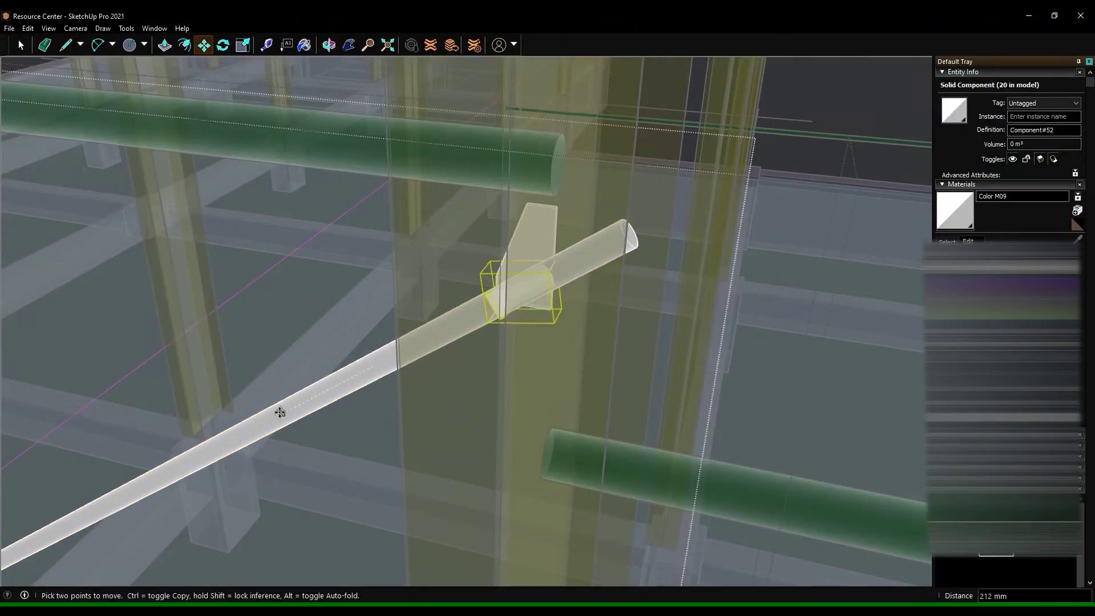
scroll(484, 275, down, 10)
middle_drag(484, 275, 418, 159)
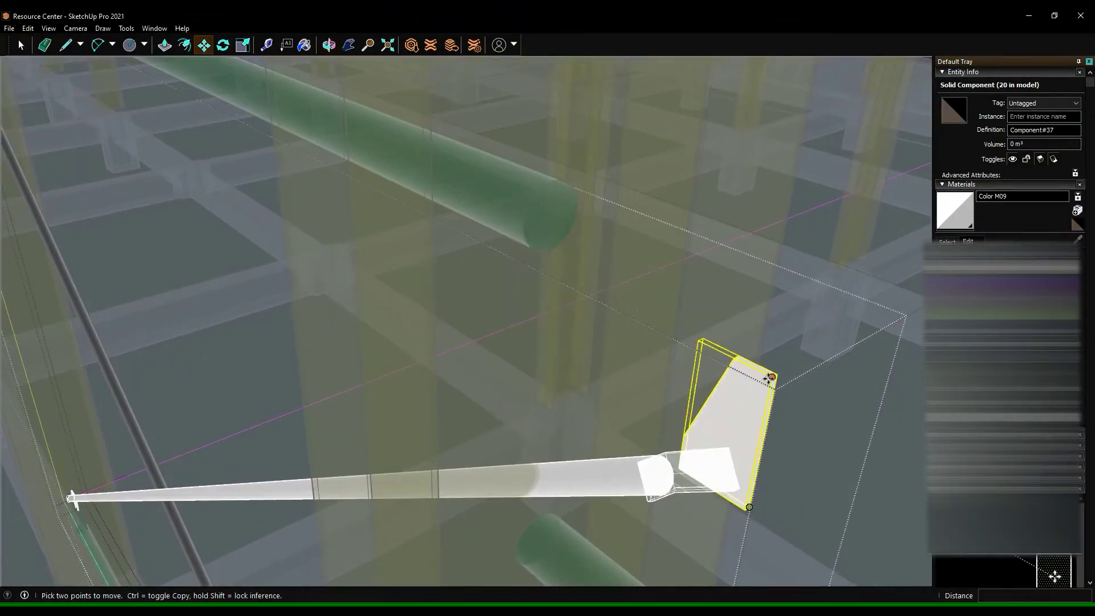
drag(434, 187, 152, 457)
key(q)
scroll(636, 228, up, 3)
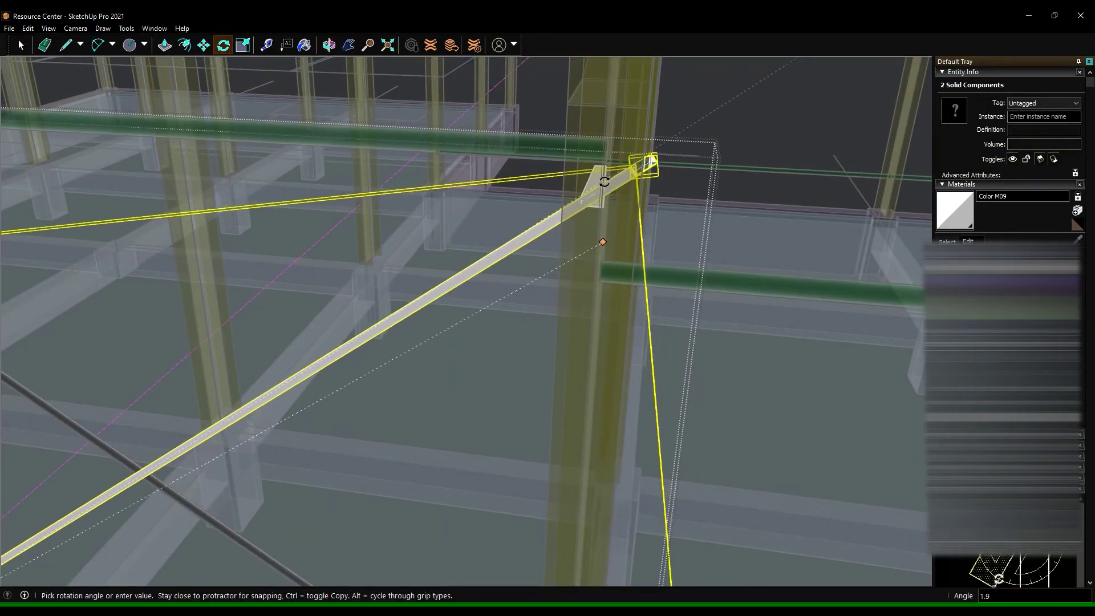
middle_drag(599, 176, 536, 205)
key(space)
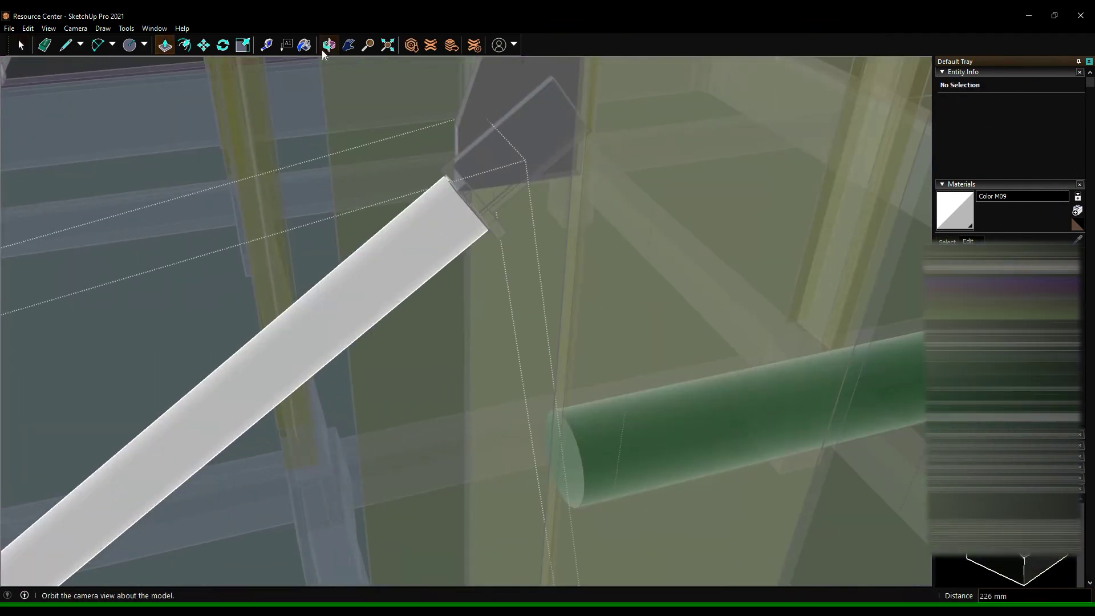
Move the brace's end cap and adjust the lower end parts into alignment
middle_drag(573, 261, 86, 207)
key(space)
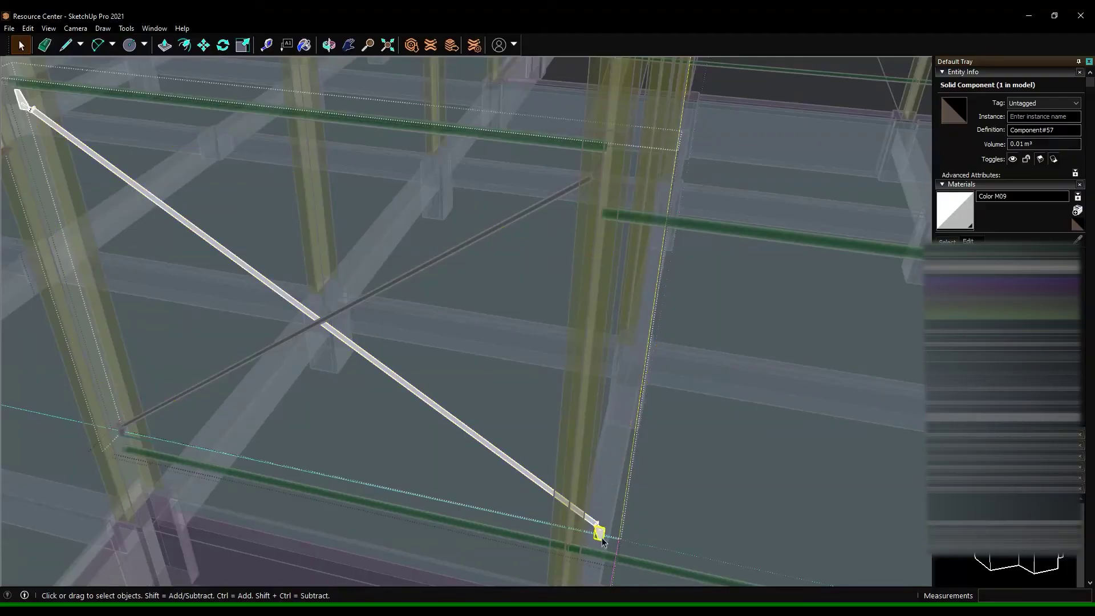
click(603, 540)
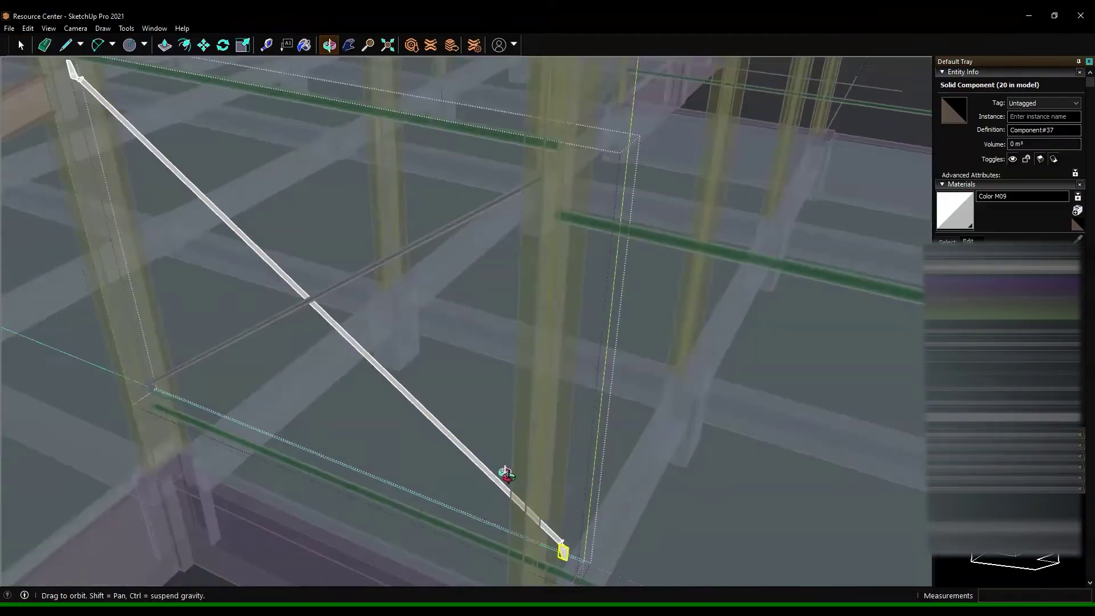
scroll(539, 469, up, 3)
key(m)
scroll(403, 416, down, 5)
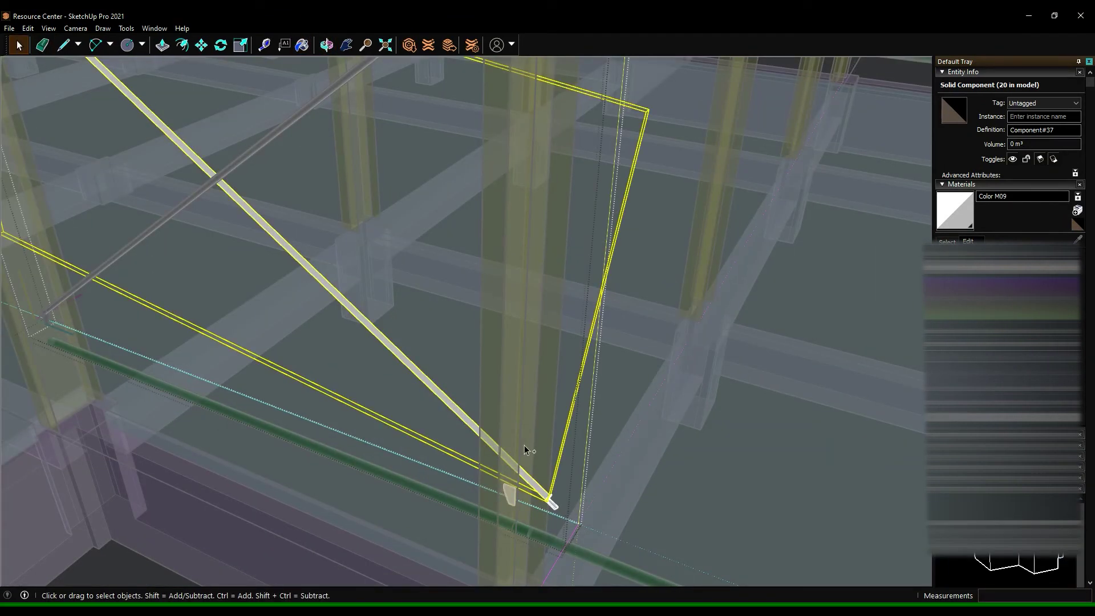
shift+middle_drag(525, 452, 336, 132)
scroll(598, 435, up, 3)
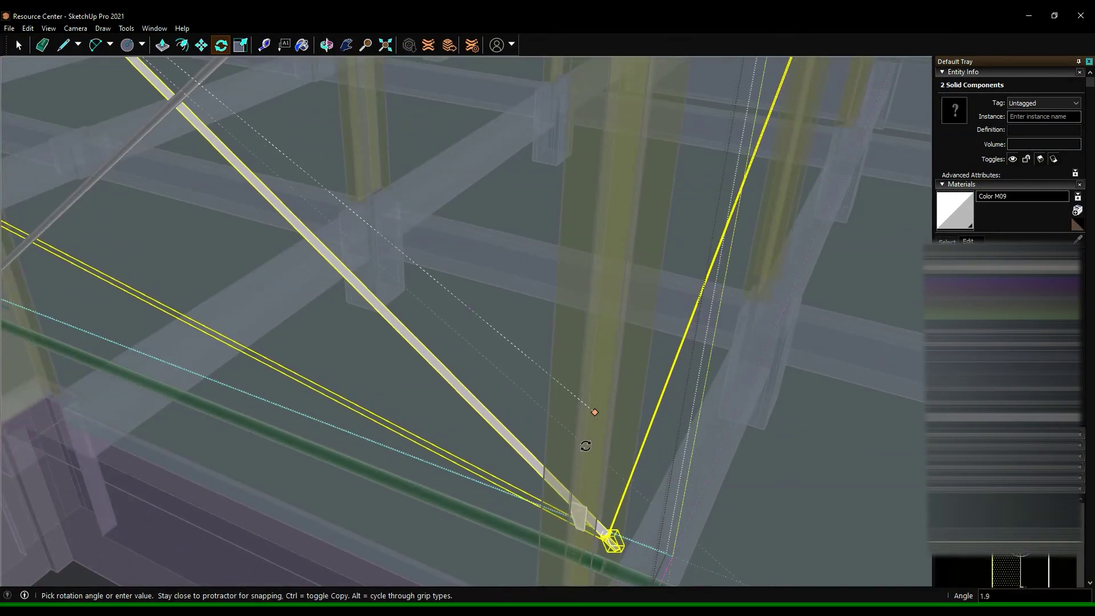
middle_drag(591, 411, 39, 81)
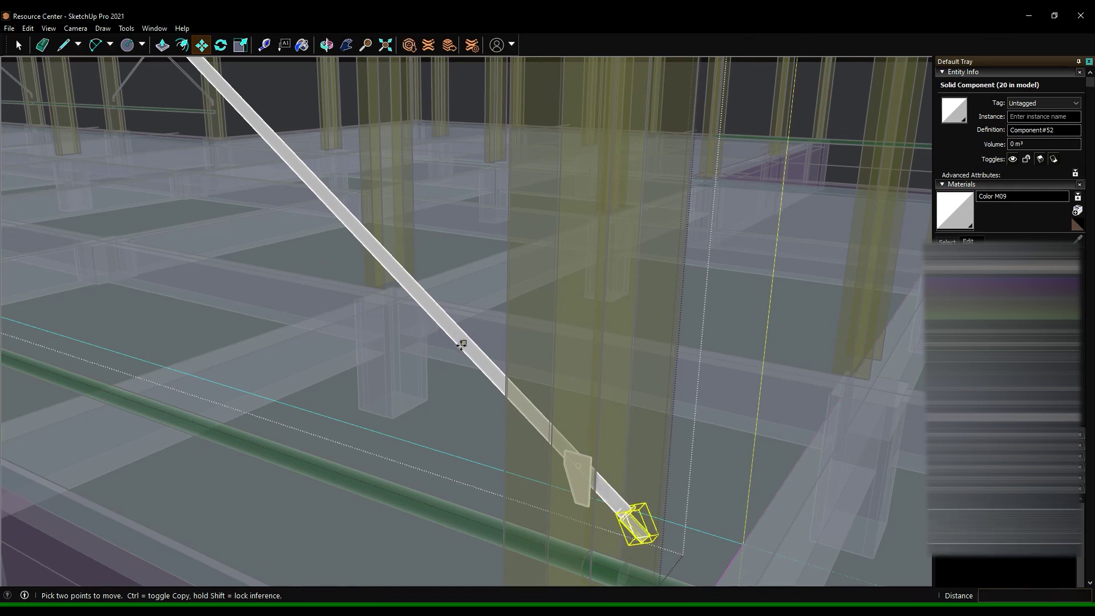
click(327, 46)
drag(513, 285, 805, 447)
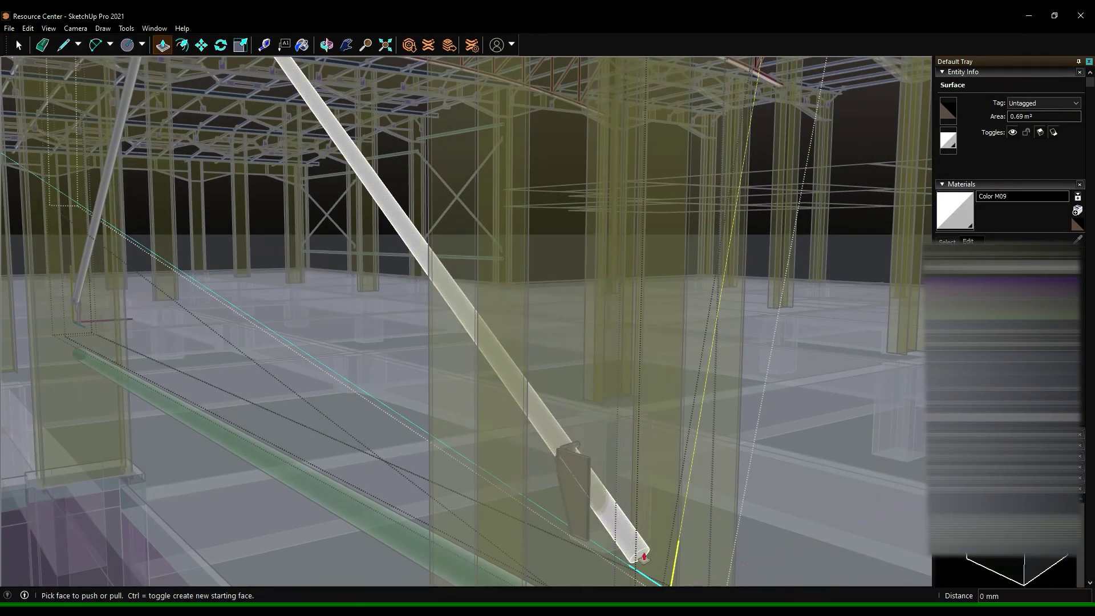
scroll(805, 447, up, 3)
scroll(342, 288, down, 5)
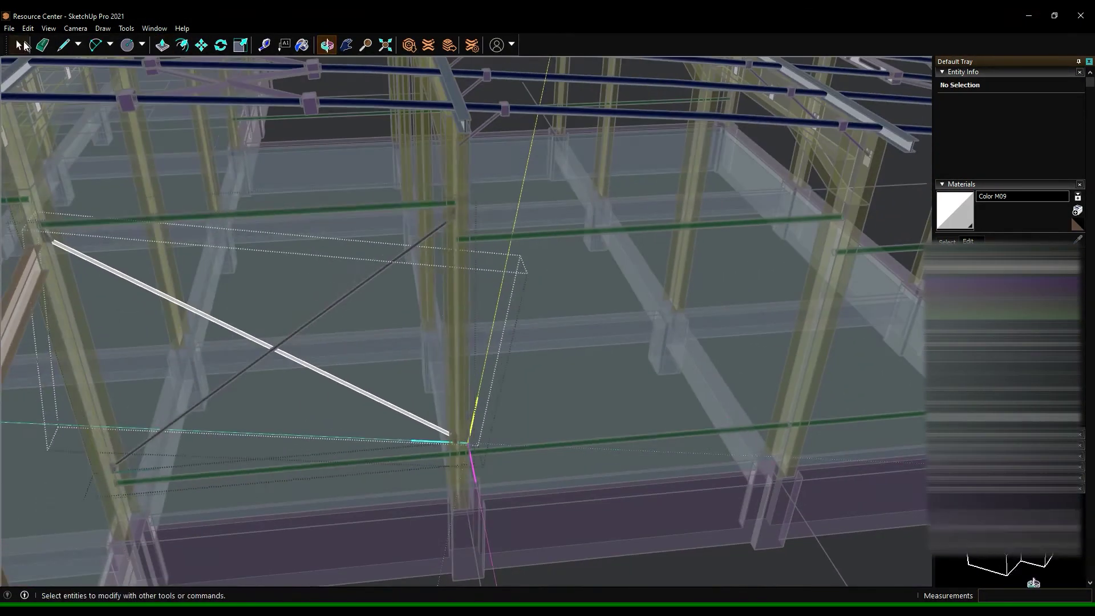
Copy the whole braced frame component alongside the original
click(457, 276)
key(m)
key(ctrl)
click(359, 569)
click(152, 463)
scroll(153, 463, down, 3)
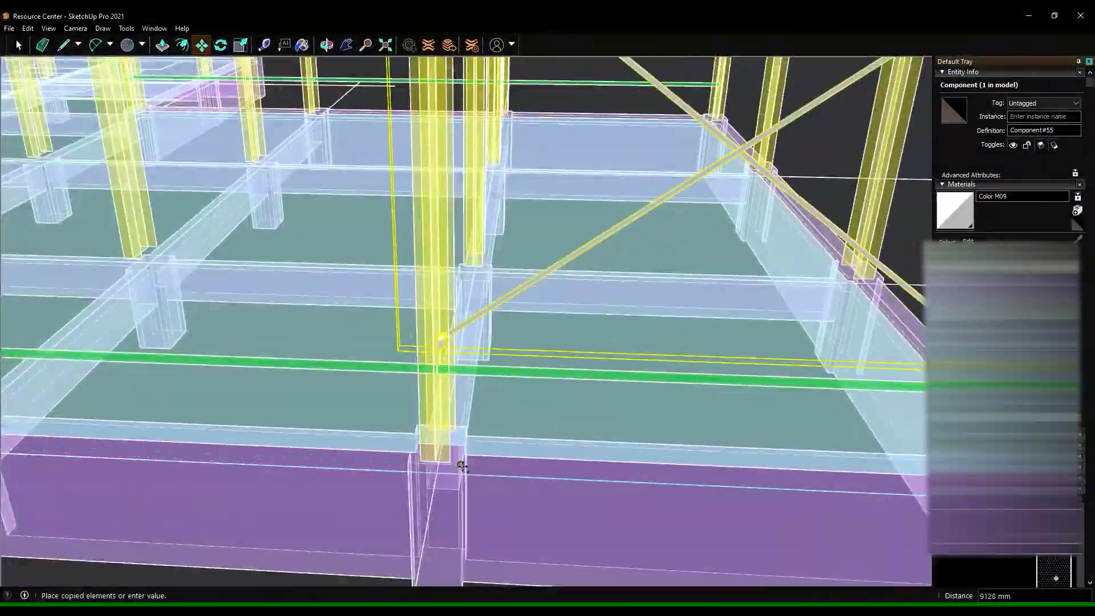
Place another braced-frame copy between the right-hand columns in the third bay
scroll(153, 463, down, 3)
scroll(572, 310, up, 3)
mouse_move(572, 309)
middle_down()
mouse_move(694, 187)
mouse_move(786, 342)
middle_up()
scroll(694, 187, down, 3)
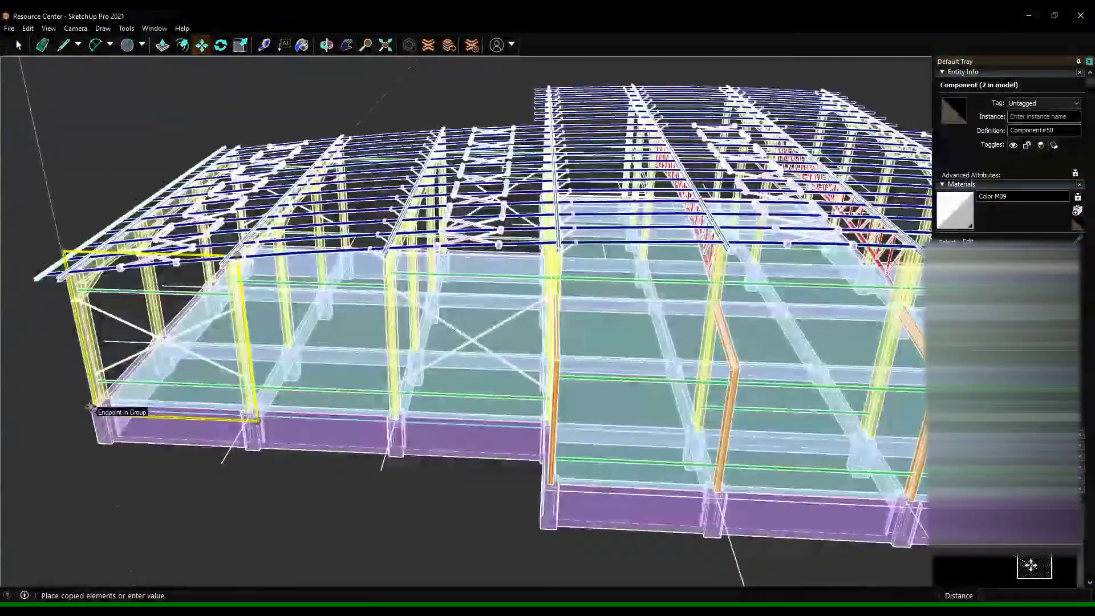
click(562, 349)
mouse_move(563, 349)
middle_down()
mouse_move(702, 314)
mouse_move(613, 306)
middle_up()
scroll(684, 319, down, 5)
scroll(702, 314, up, 5)
scroll(613, 306, down, 5)
key(space)
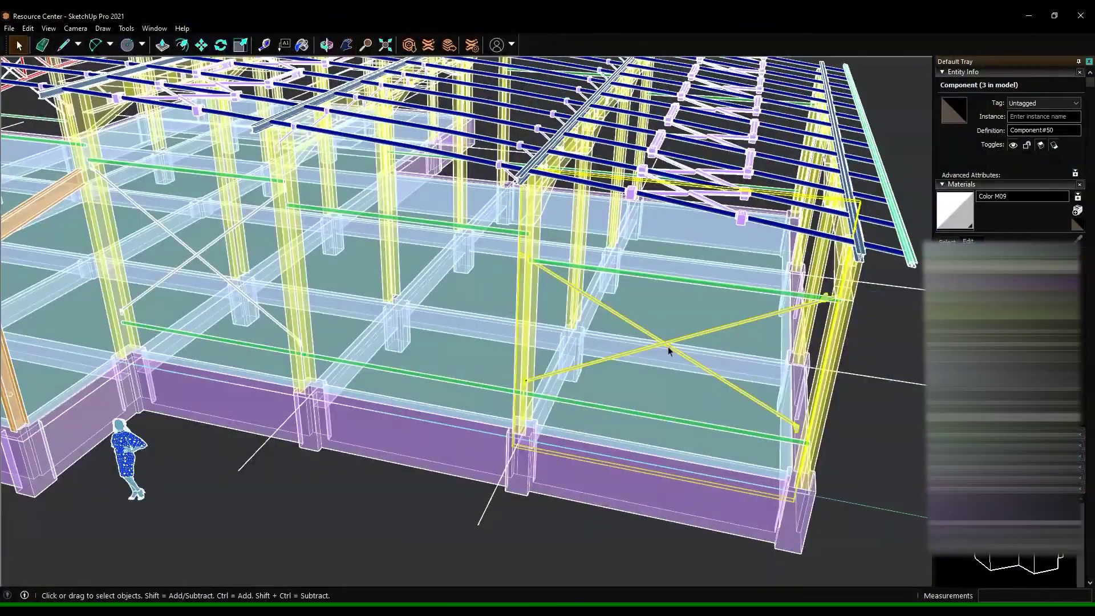
Open the X-brace component for editing and select its inner diagonal brace
double_click(671, 348)
click(672, 347)
scroll(737, 325, up, 4)
double_click(736, 326)
middle_drag(871, 273, 814, 230)
scroll(815, 230, up, 5)
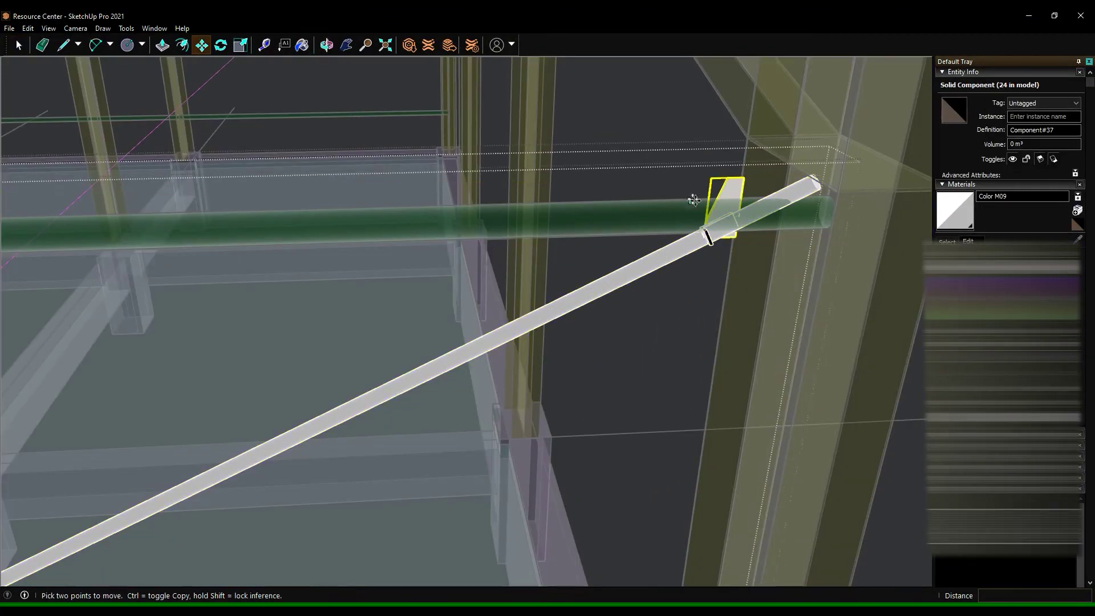
Move the gusset plate down off the brace's upper end
middle_drag(791, 236, 849, 154)
key(m)
drag(770, 264, 744, 409)
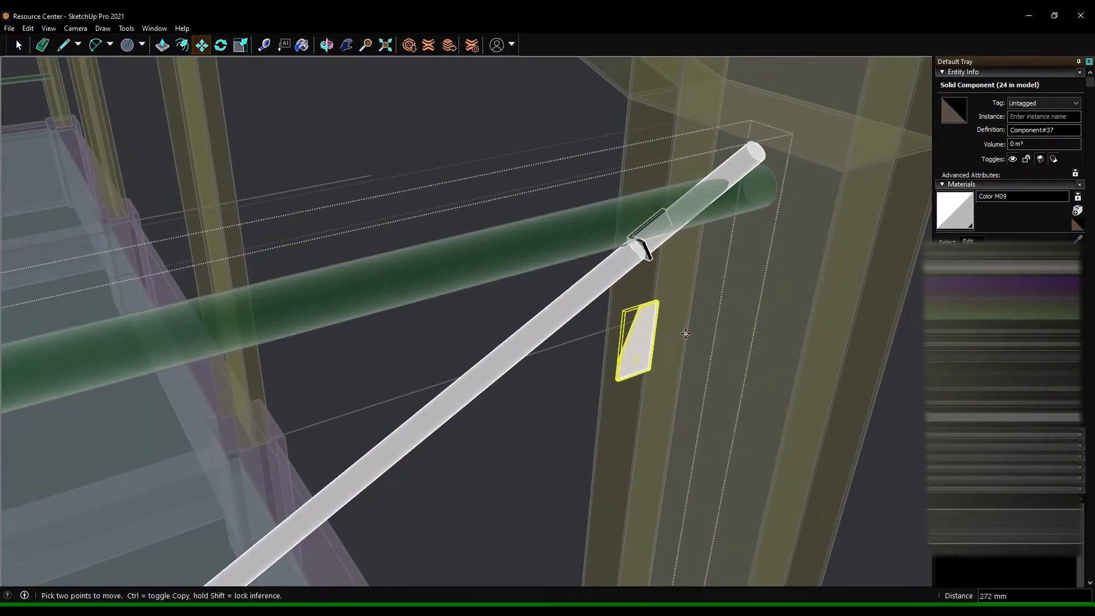
click(744, 279)
middle_drag(744, 279, 798, 202)
scroll(798, 203, down, 5)
key(space)
Rotate the brace and plate slightly about the frame's top corner and adjust the brace end length
click(780, 209)
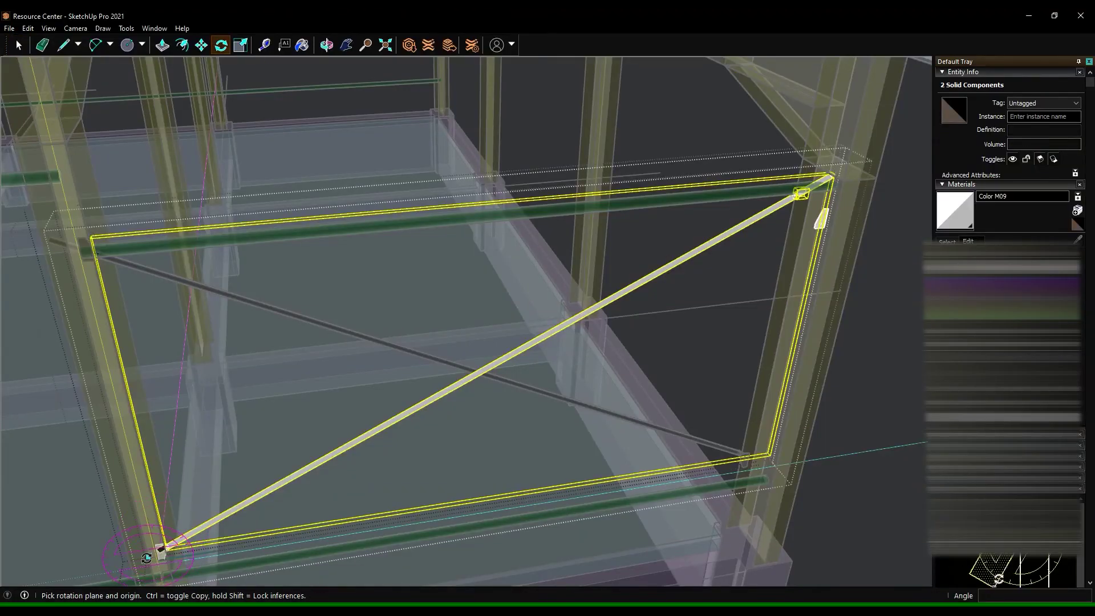
click(147, 556)
scroll(804, 193, up, 5)
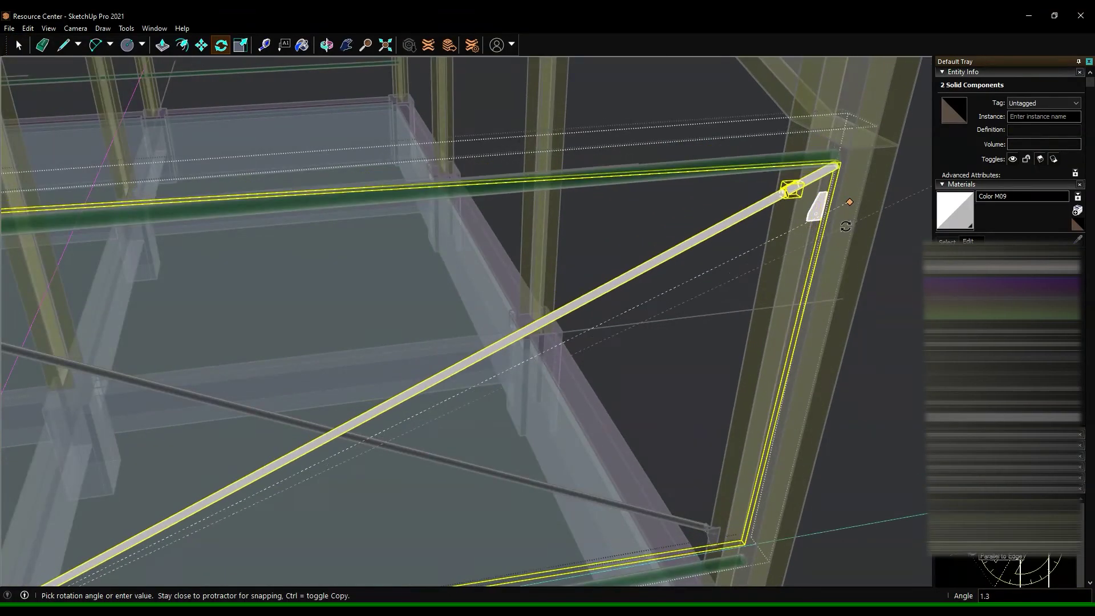
middle_drag(804, 193, 699, 199)
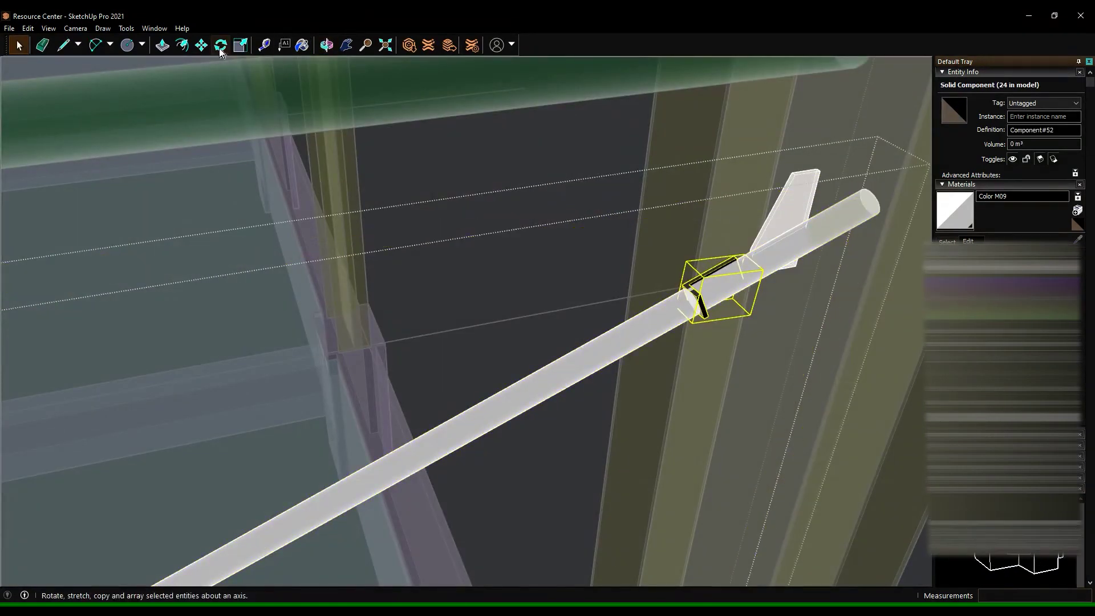
key(space)
middle_drag(610, 347, 396, 220)
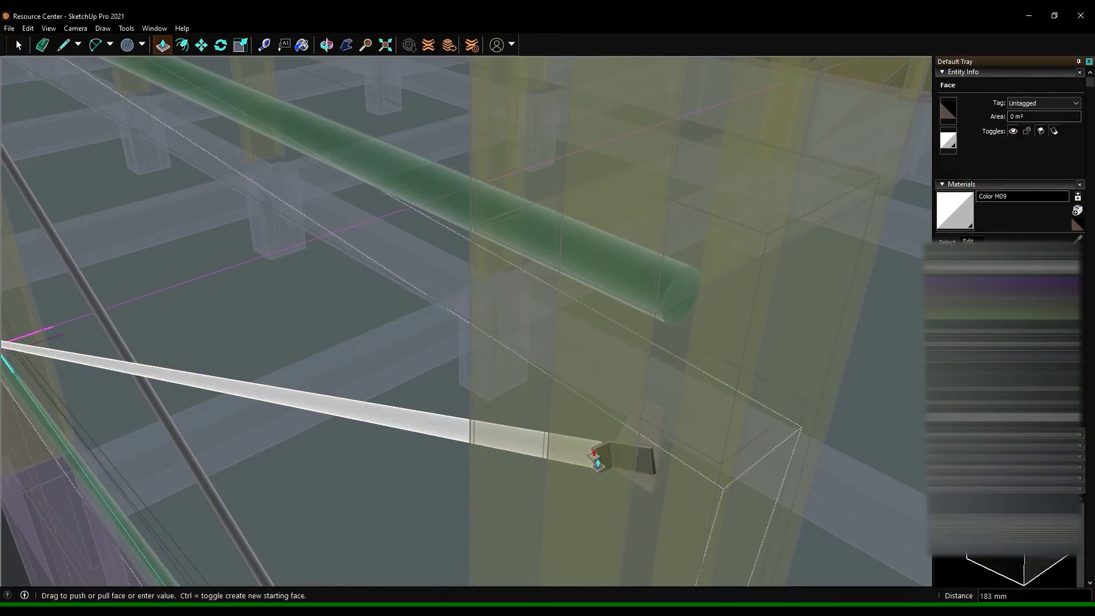
middle_drag(599, 469, 158, 52)
scroll(521, 248, down, 5)
middle_drag(521, 248, 196, 309)
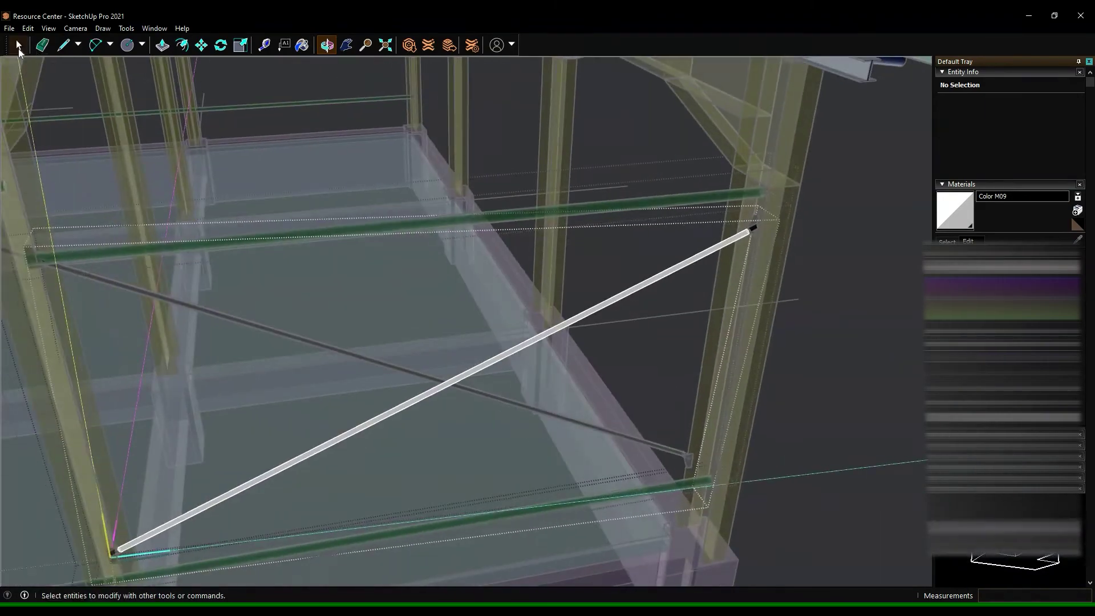
Select the diagonal rod and rotate the gusset plate at its corner into line
click(196, 309)
middle_drag(292, 218, 120, 178)
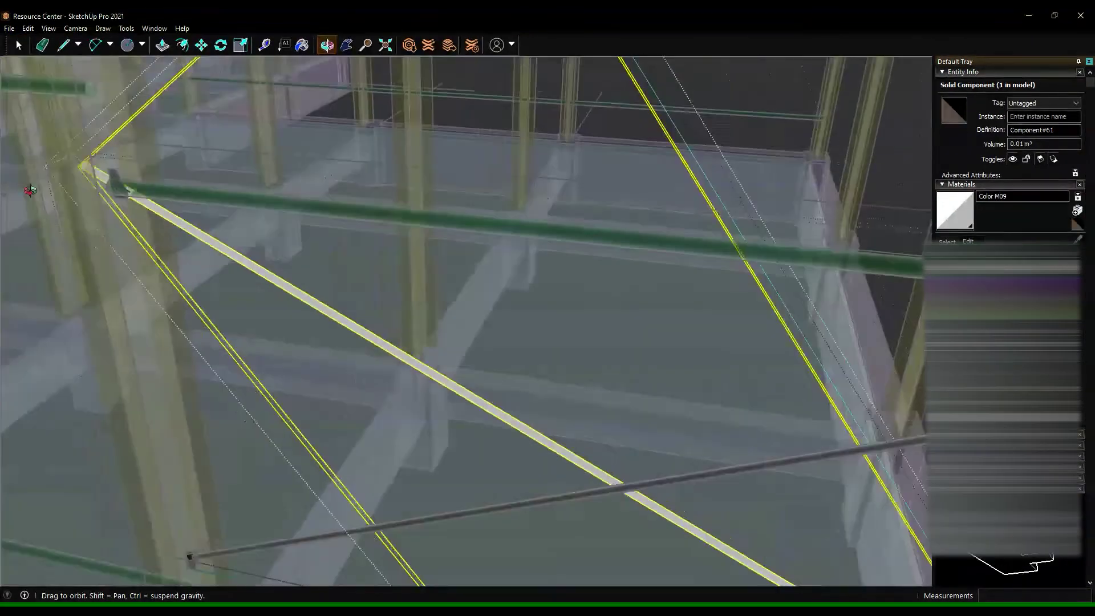
scroll(120, 178, up, 3)
key(l)
middle_drag(733, 183, 236, 270)
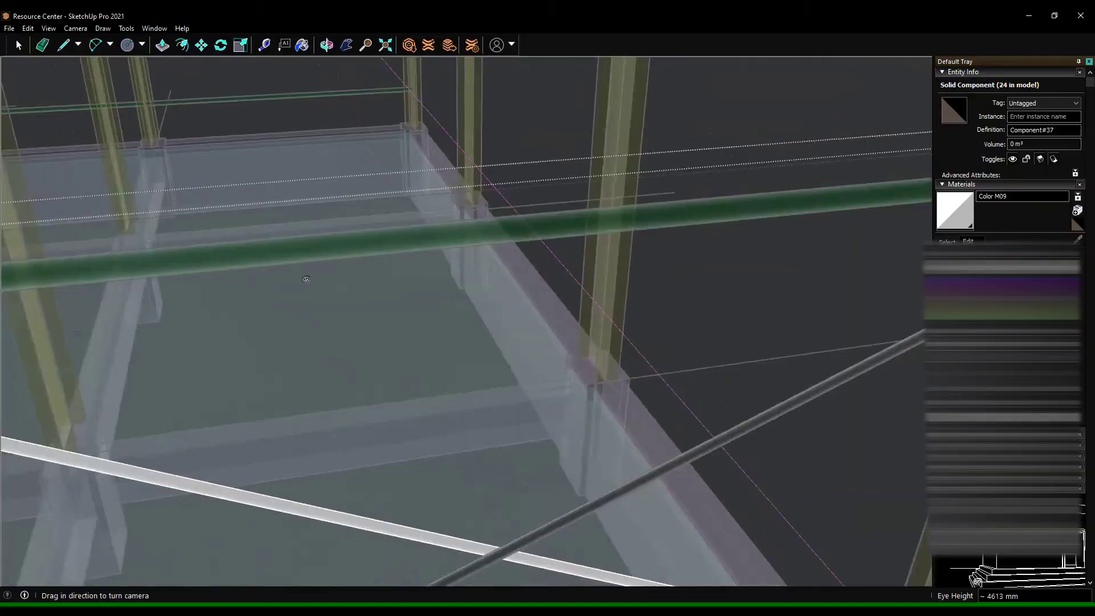
click(228, 198)
scroll(229, 198, up, 2)
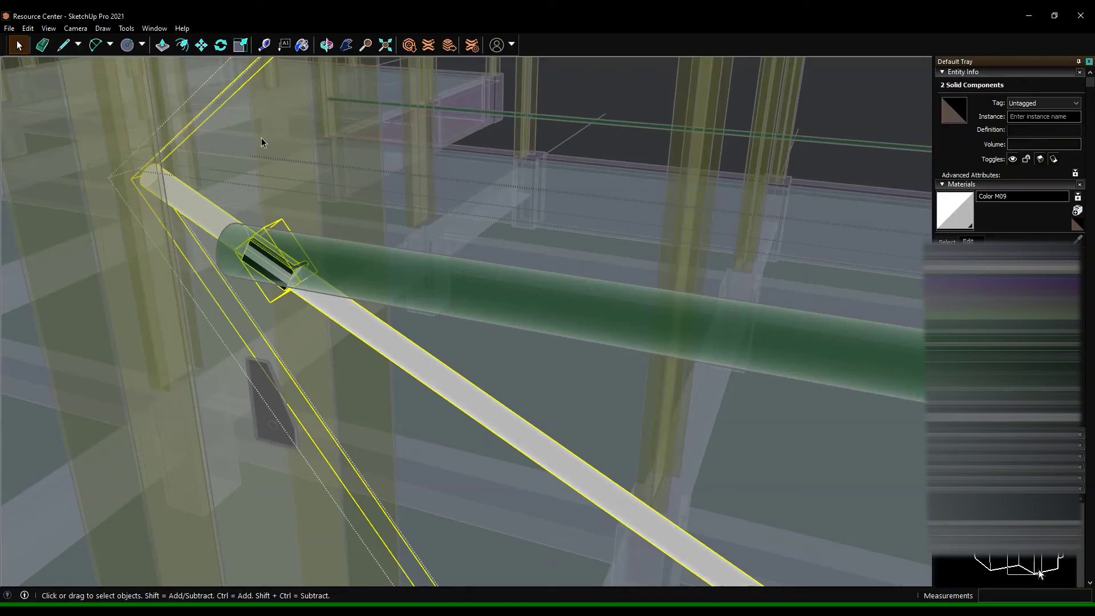
key(q)
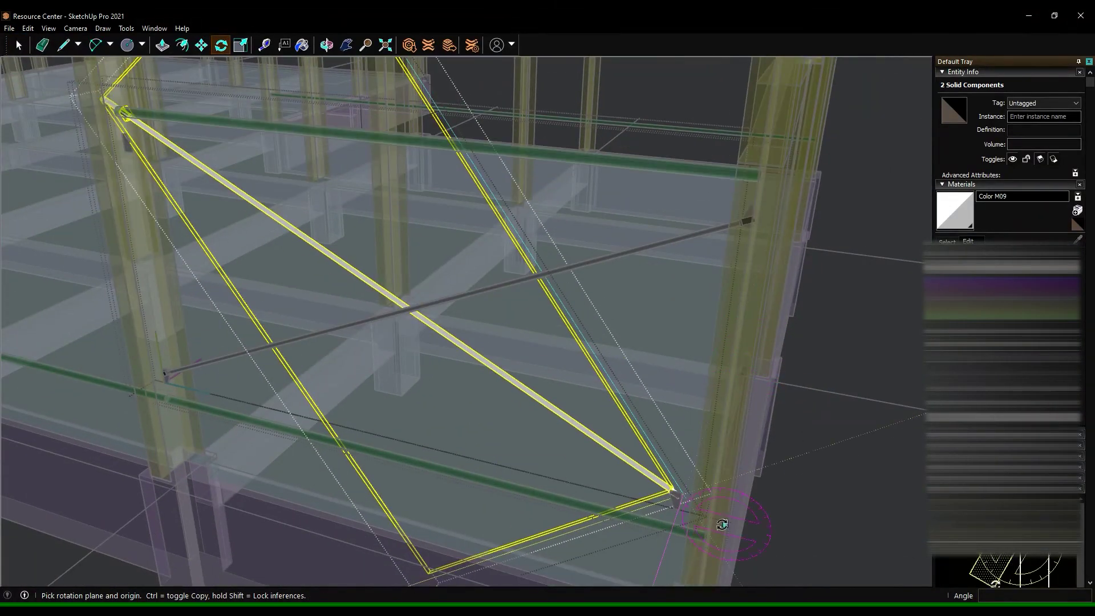
middle_drag(722, 524, 320, 244)
key(space)
scroll(789, 408, up, 5)
scroll(716, 375, up, 2)
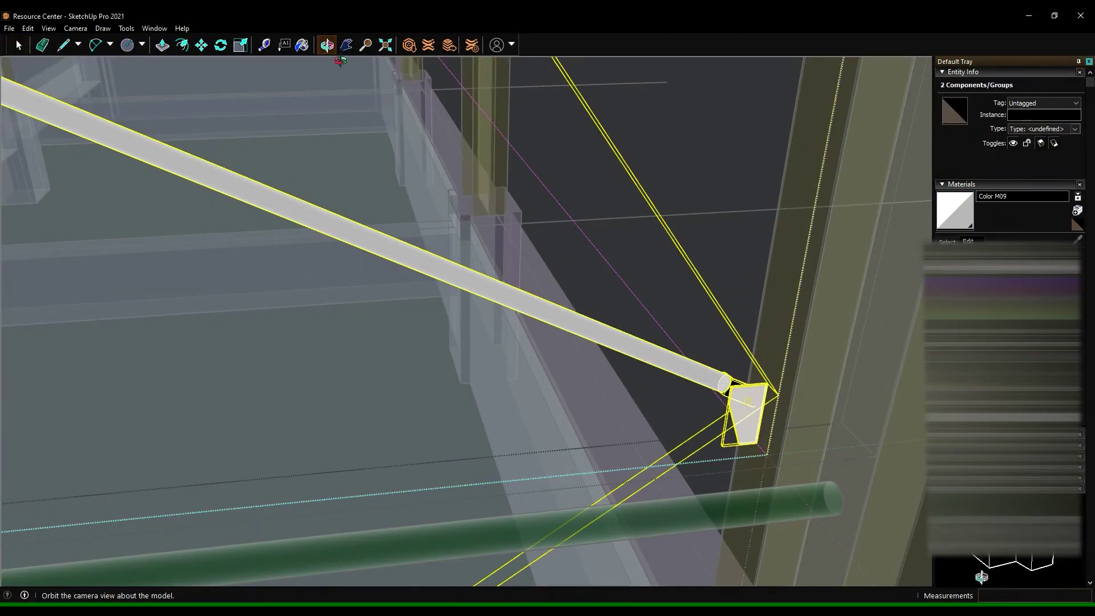
scroll(741, 399, down, 2)
mouse_move(741, 364)
middle_down()
mouse_move(192, 154)
mouse_move(239, 171)
middle_up()
Push/Pull the brace end face out about 185 mm so the X-brace reaches the gusset
key(q)
click(776, 439)
scroll(58, 185, up, 3)
middle_drag(57, 186, 97, 189)
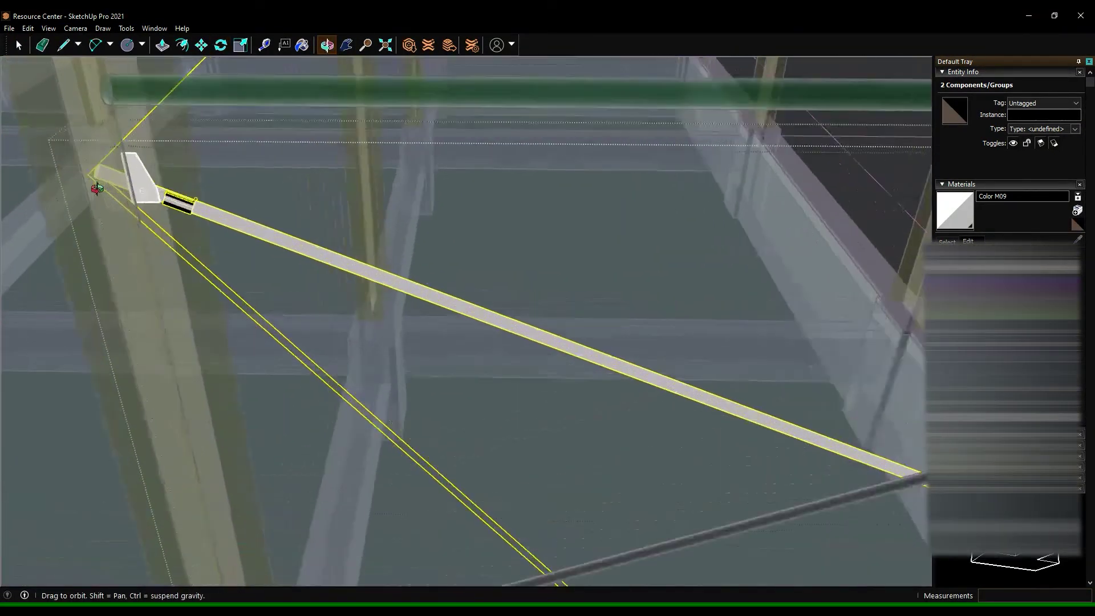
click(302, 241)
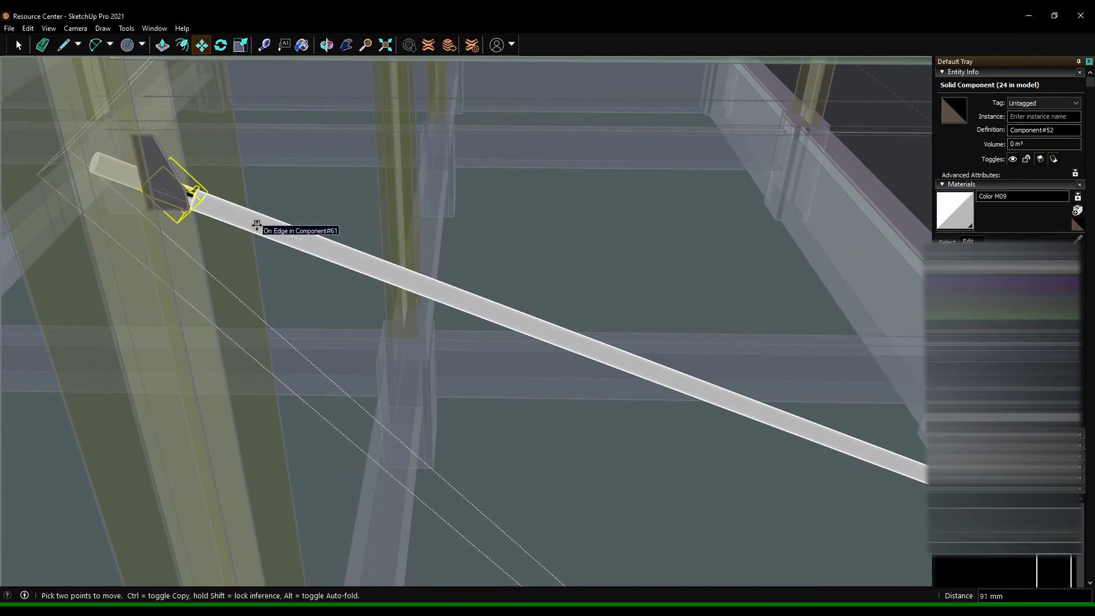
middle_drag(248, 220, 399, 285)
key(p)
click(479, 317)
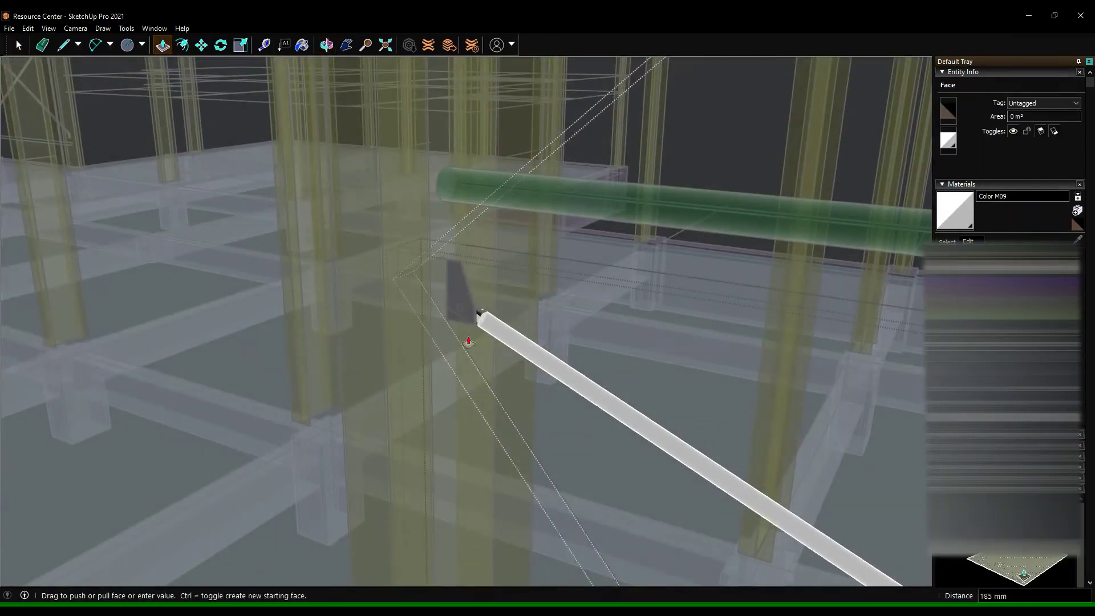
scroll(482, 308, up, 2)
scroll(484, 297, down, 5)
middle_drag(485, 297, 531, 323)
key(space)
Orbit and zoom to look down on the roof trusses along the roof edge
key(m)
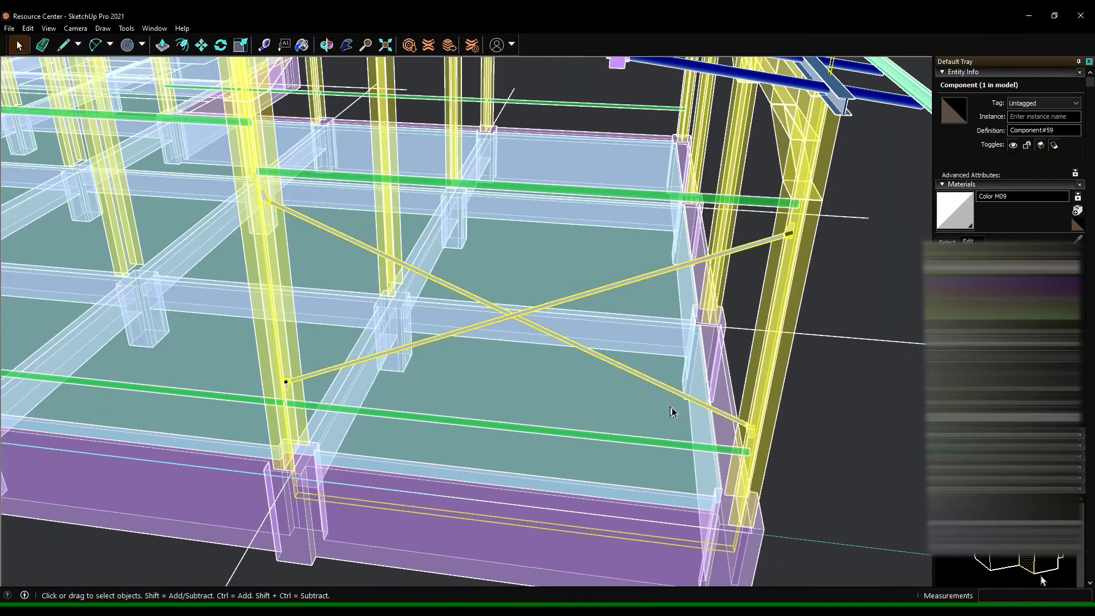
scroll(484, 342, up, 3)
scroll(486, 274, up, 3)
mouse_move(487, 274)
middle_down()
mouse_move(647, 315)
mouse_move(541, 239)
mouse_move(515, 198)
mouse_move(399, 228)
mouse_move(171, 240)
middle_up()
scroll(648, 315, down, 5)
scroll(515, 197, up, 3)
scroll(399, 228, down, 3)
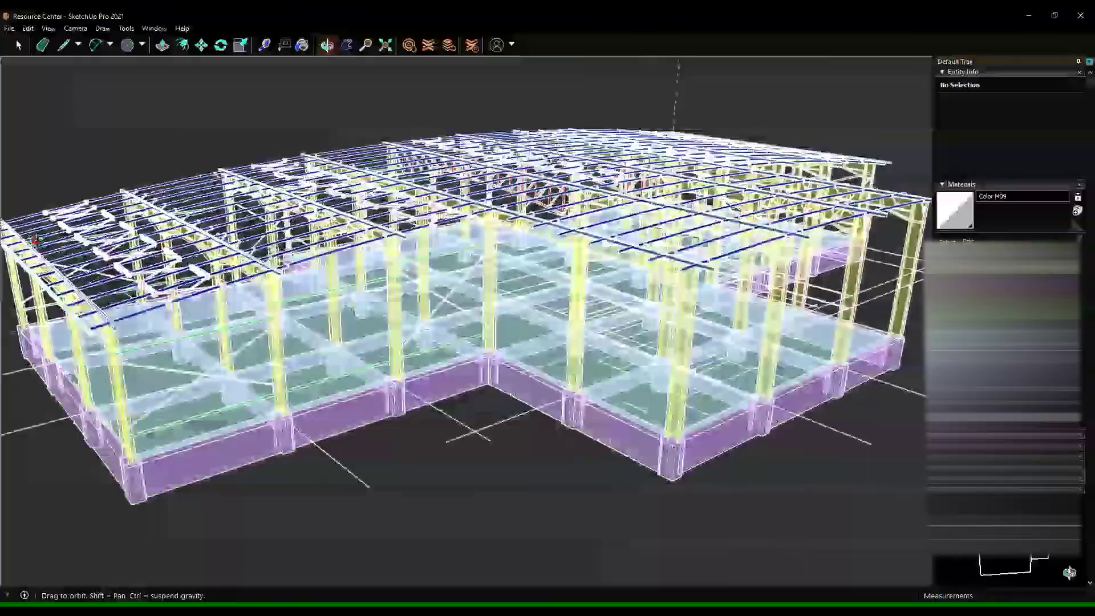
scroll(54, 240, up, 4)
scroll(267, 251, down, 4)
Draw a guide line starting at the roof edge
key(l)
scroll(464, 149, up, 4)
click(451, 165)
scroll(857, 240, down, 4)
scroll(857, 240, up, 3)
scroll(903, 228, up, 3)
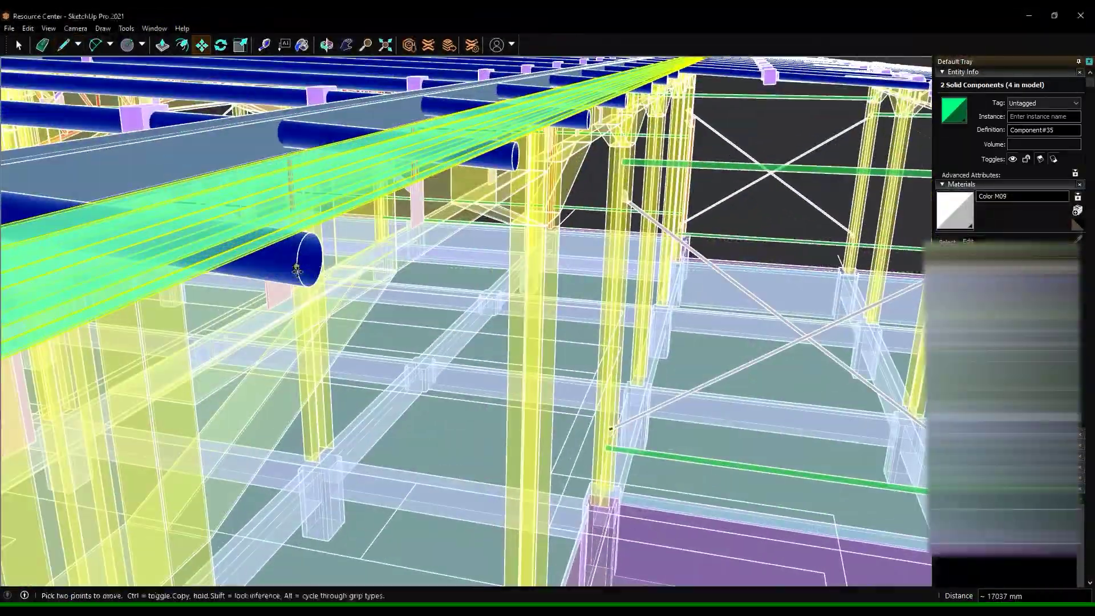
Select the two roof-edge components and inspect the blue pipe's end face
mouse_move(365, 285)
middle_down()
mouse_move(388, 228)
mouse_move(348, 215)
middle_up()
scroll(388, 199, up, 3)
middle_drag(346, 174, 345, 247)
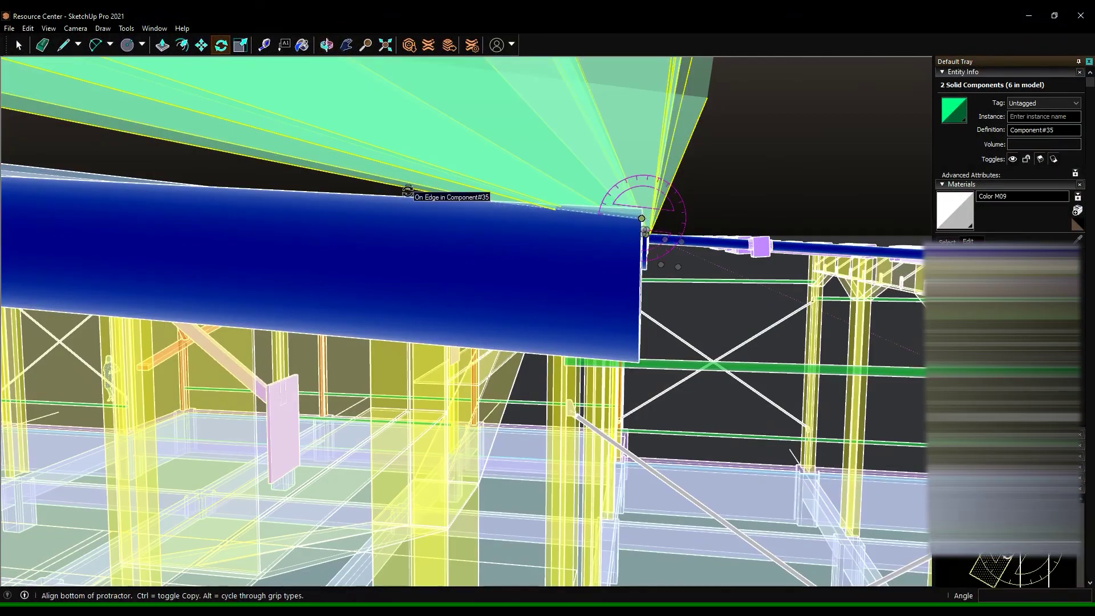
mouse_move(502, 114)
middle_down()
mouse_move(520, 176)
mouse_move(632, 235)
mouse_move(557, 159)
middle_up()
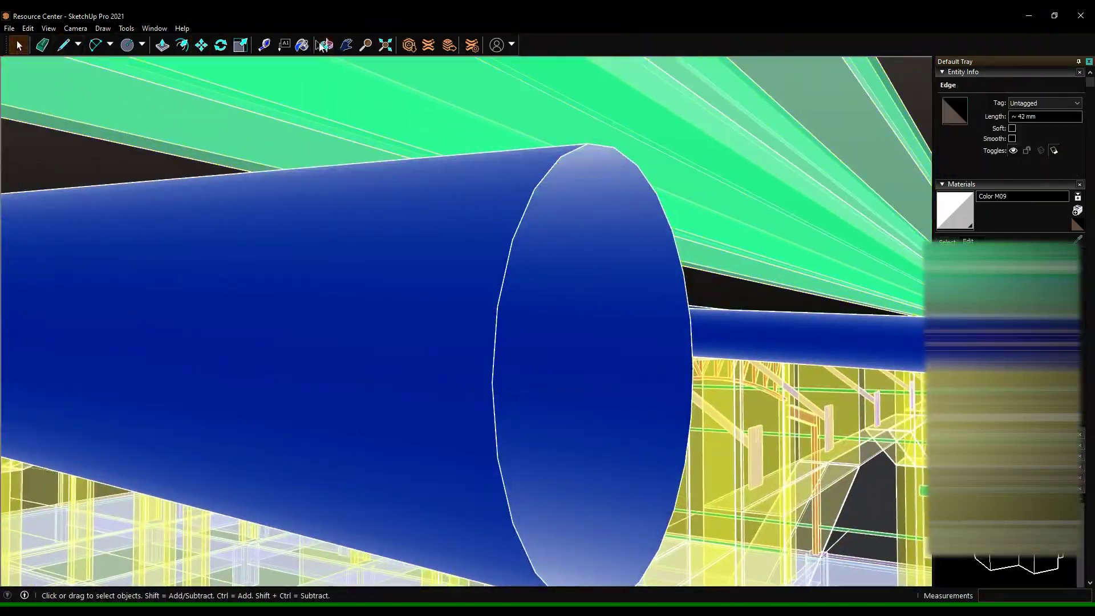
click(323, 45)
drag(559, 264, 391, 306)
scroll(391, 305, down, 5)
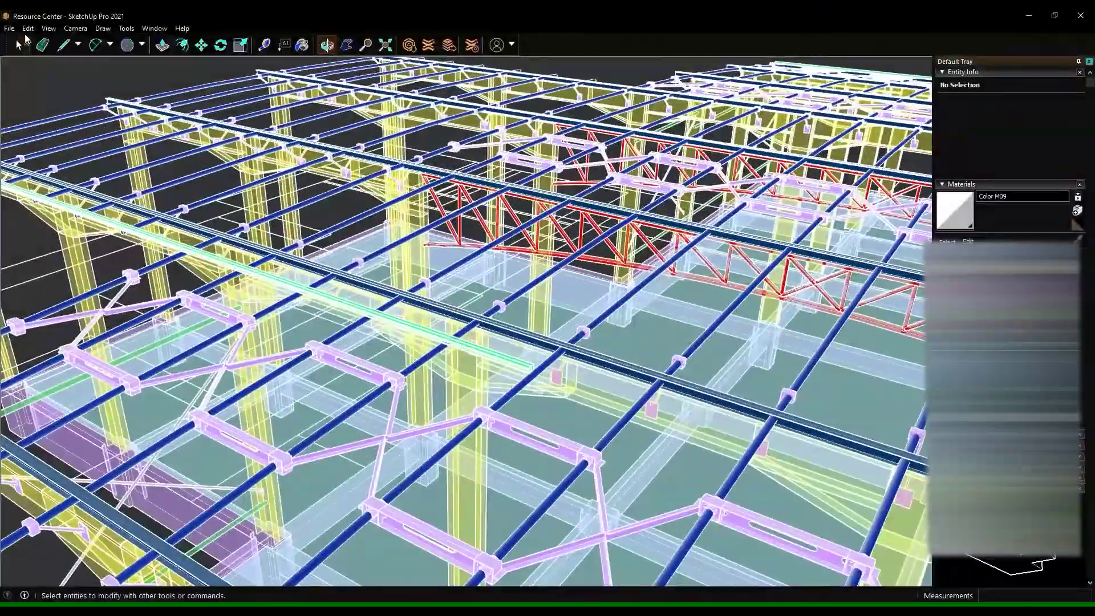
scroll(416, 391, up, 5)
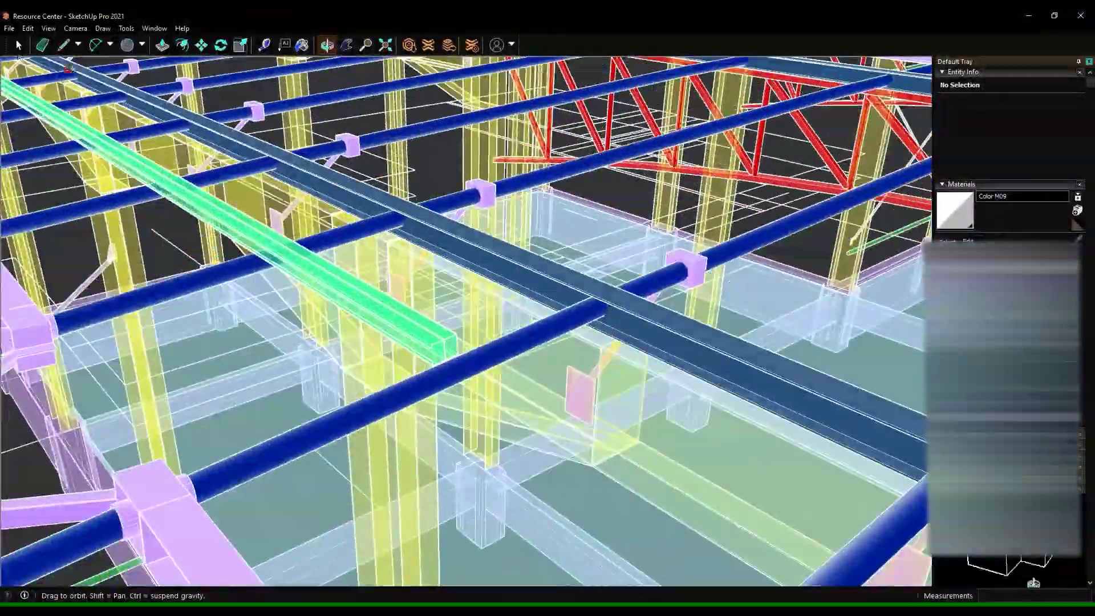
Select the green roof beam and Push/Pull its end face
click(422, 347)
scroll(415, 361, up, 5)
key(p)
scroll(528, 295, up, 3)
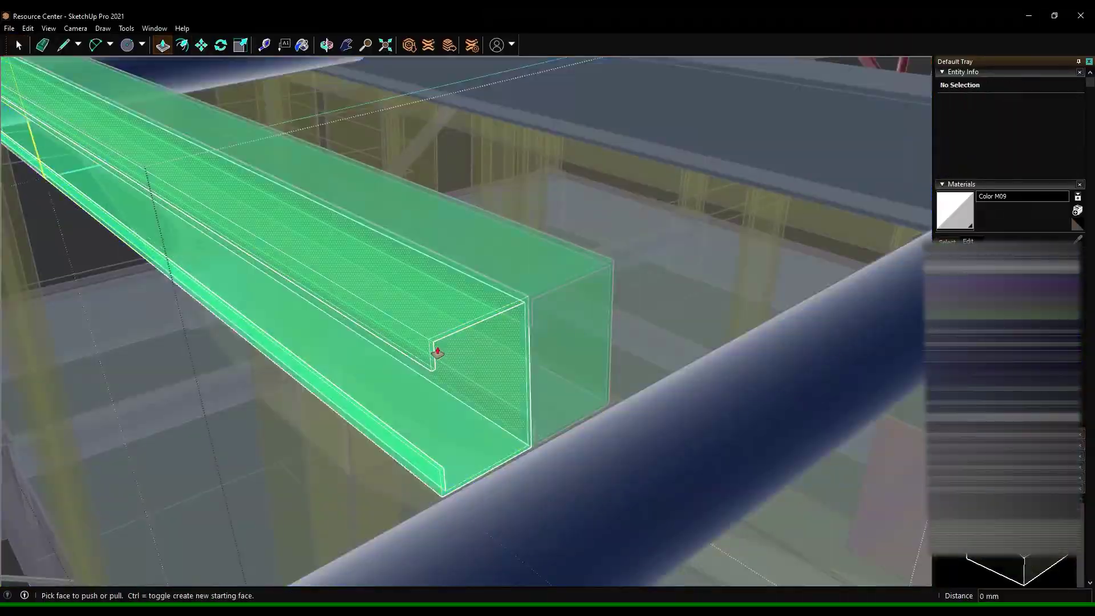
scroll(436, 353, down, 5)
scroll(400, 228, down, 3)
scroll(346, 96, up, 5)
scroll(346, 95, down, 2)
key(space)
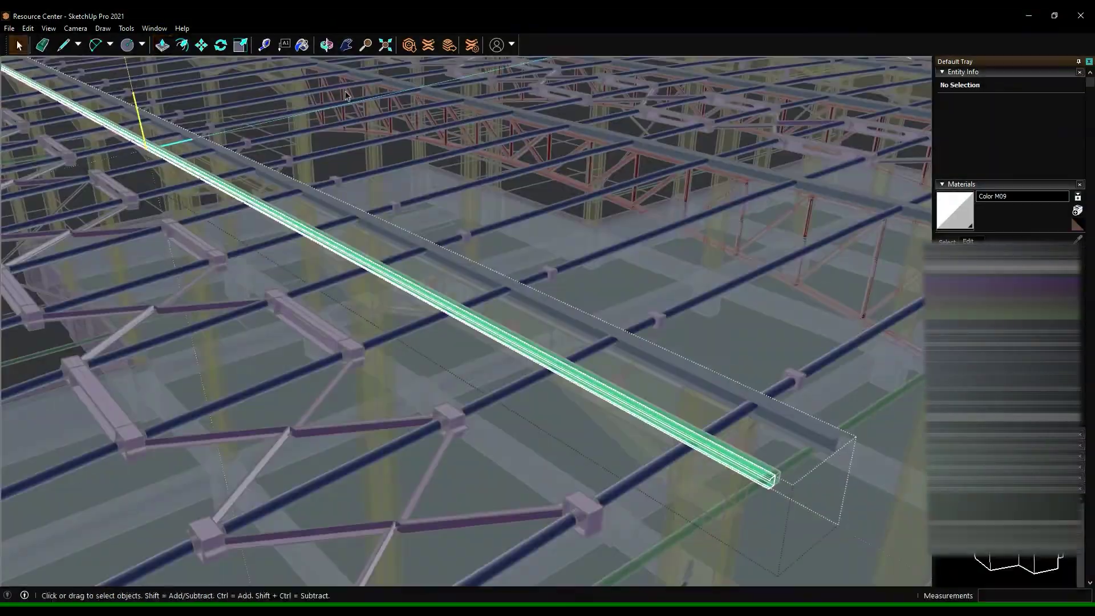
Ctrl-Move copies of three selected green roof beams from a chosen base point
middle_drag(346, 95, 400, 256)
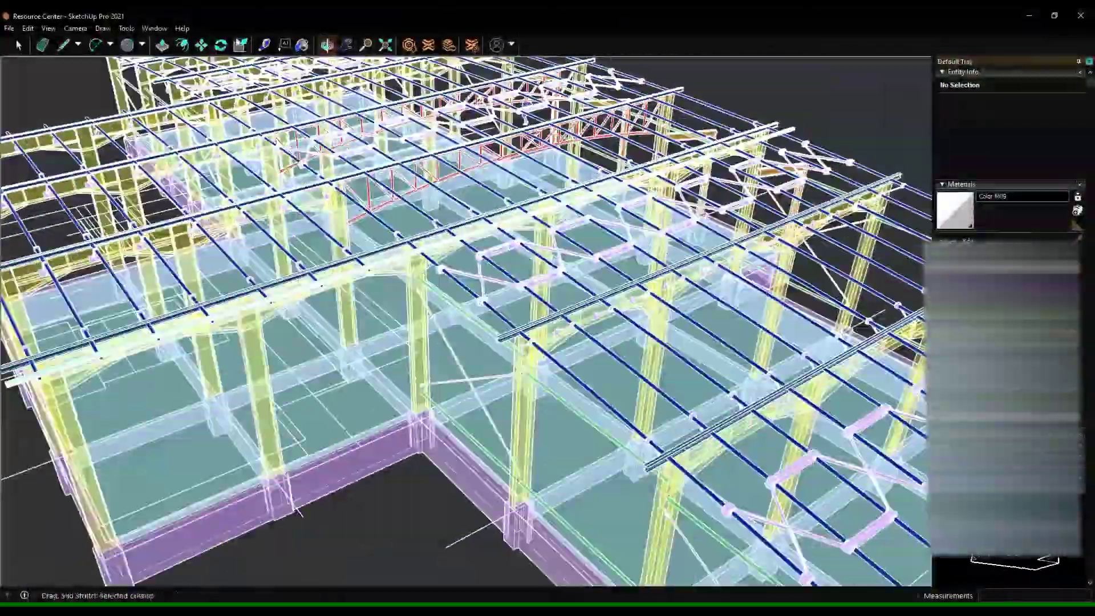
middle_drag(244, 237, 496, 252)
scroll(496, 252, up, 3)
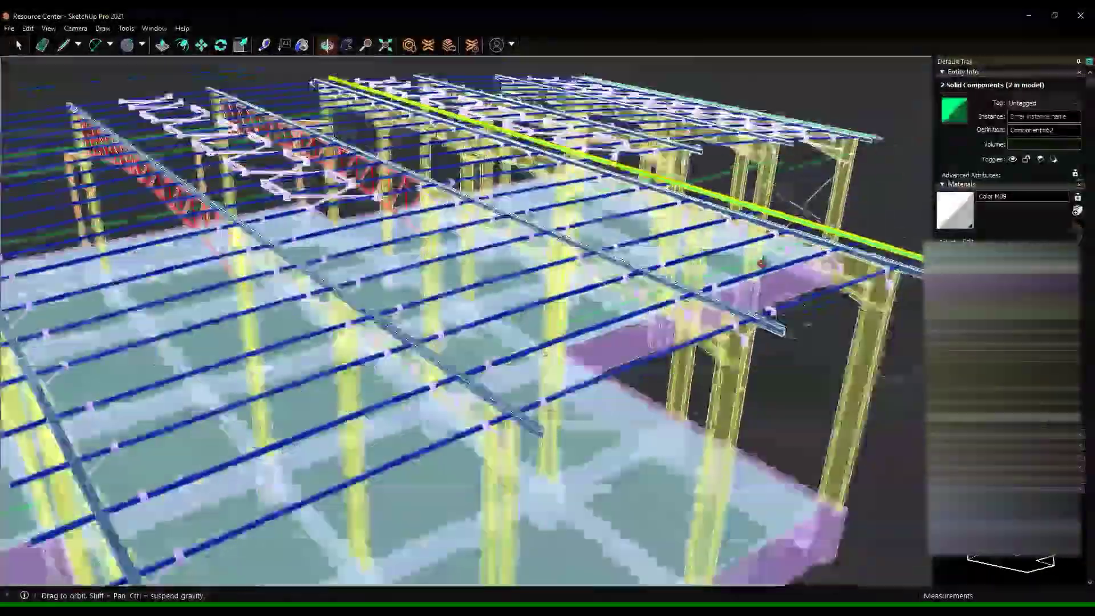
middle_drag(409, 467, 342, 256)
scroll(342, 257, up, 3)
ctrl+click(209, 283)
key(m)
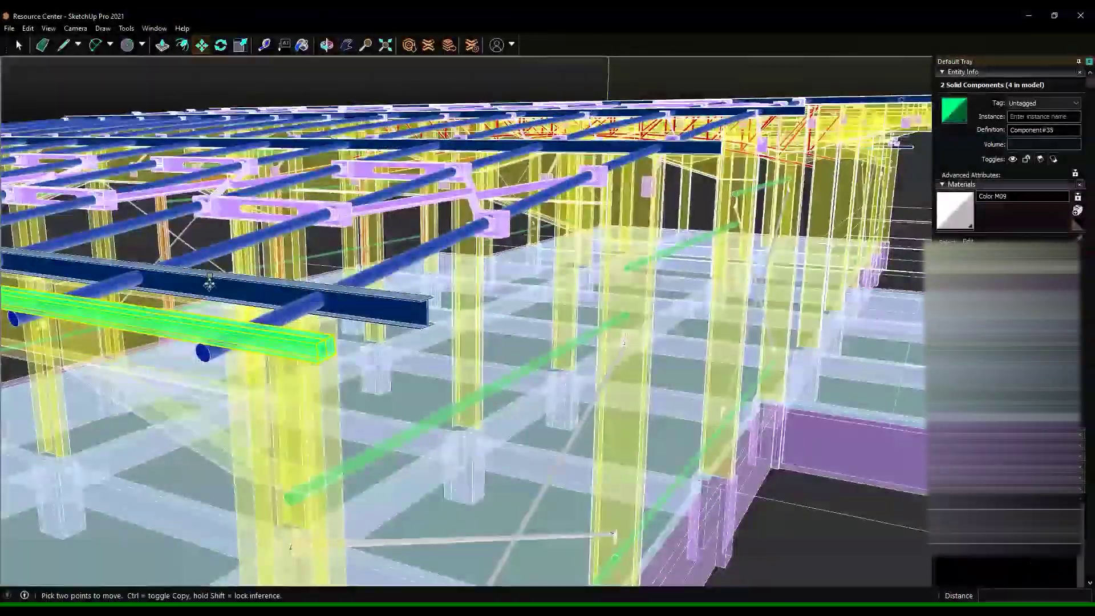
key(ctrl)
click(200, 388)
scroll(177, 385, down, 3)
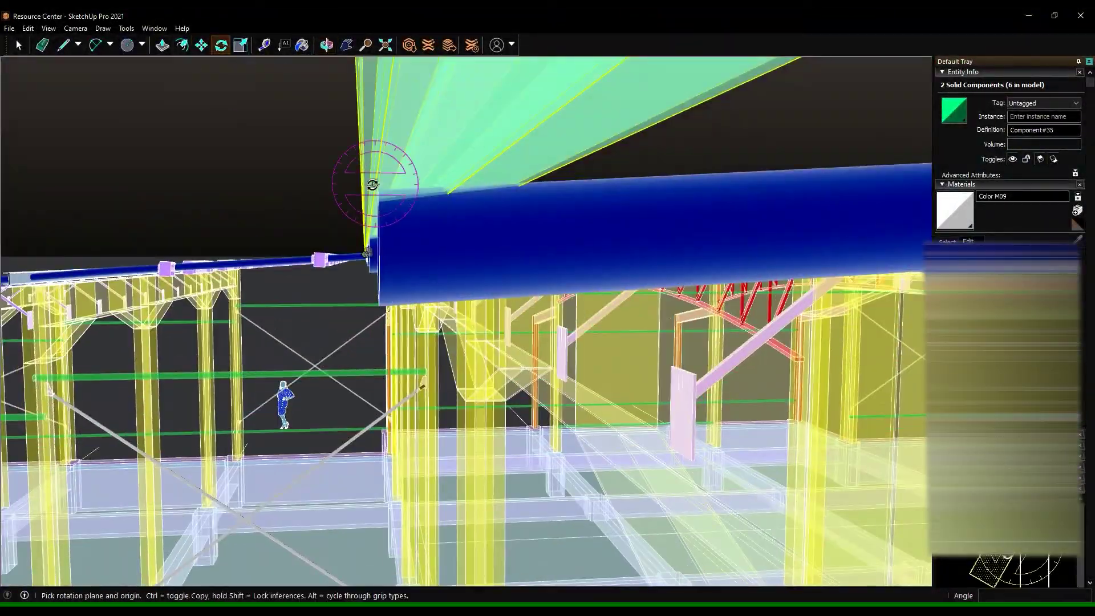
Move the green edge beam, then review the roof framing from above
mouse_move(536, 196)
middle_down()
mouse_move(485, 188)
mouse_move(660, 223)
middle_up()
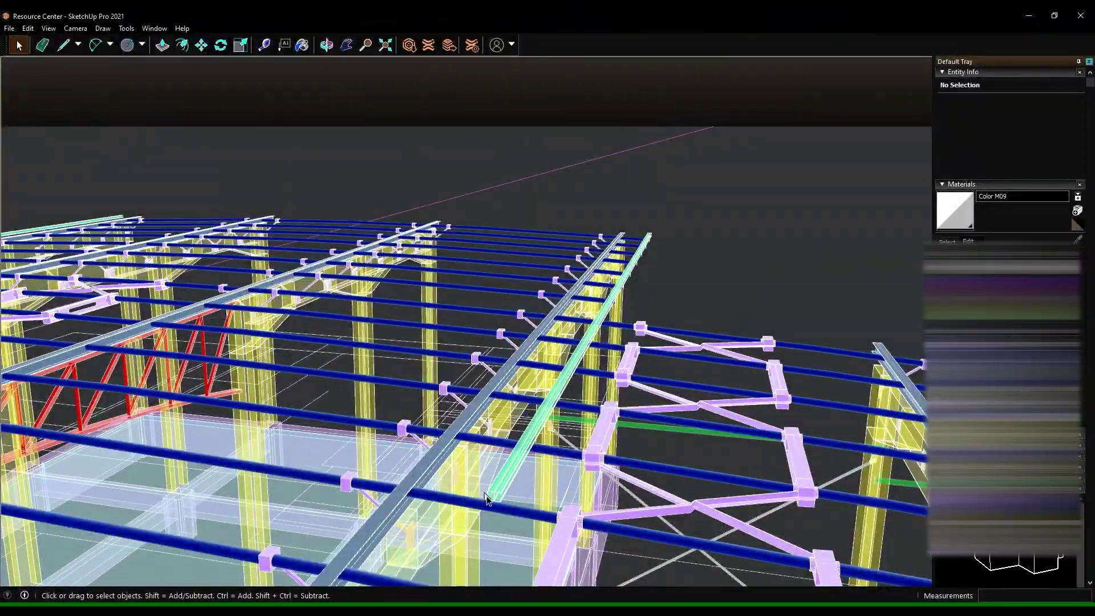
click(485, 498)
scroll(513, 399, up, 5)
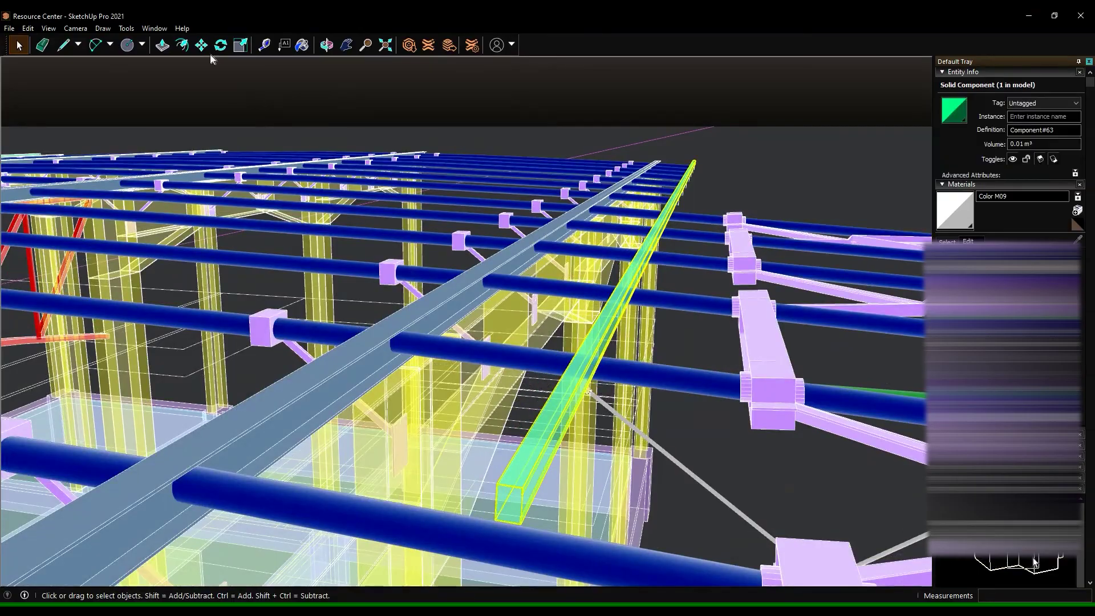
key(m)
middle_drag(434, 340, 507, 360)
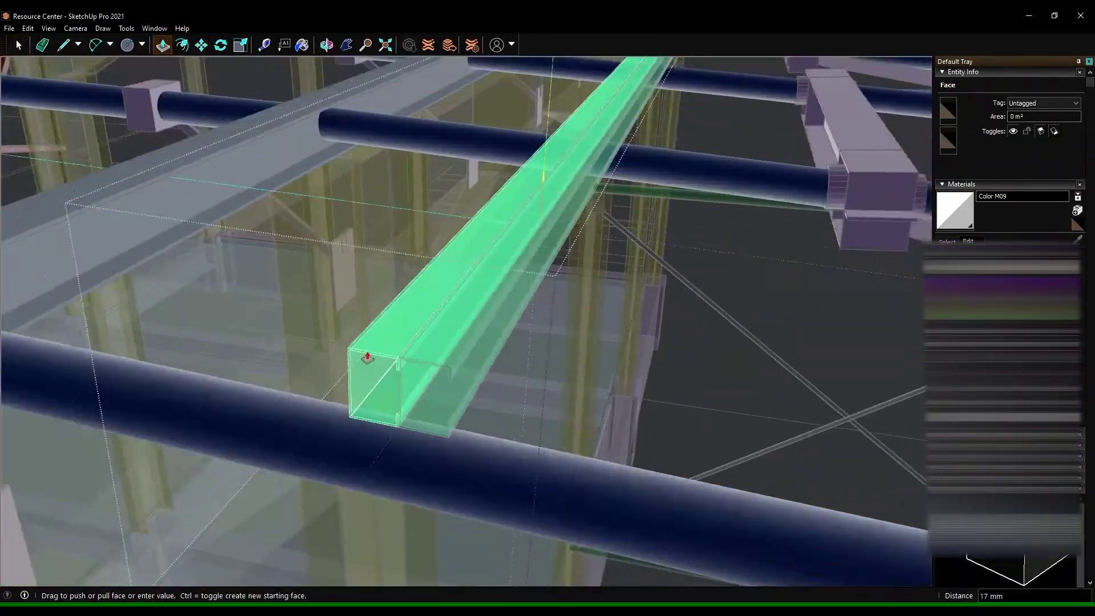
scroll(506, 361, down, 5)
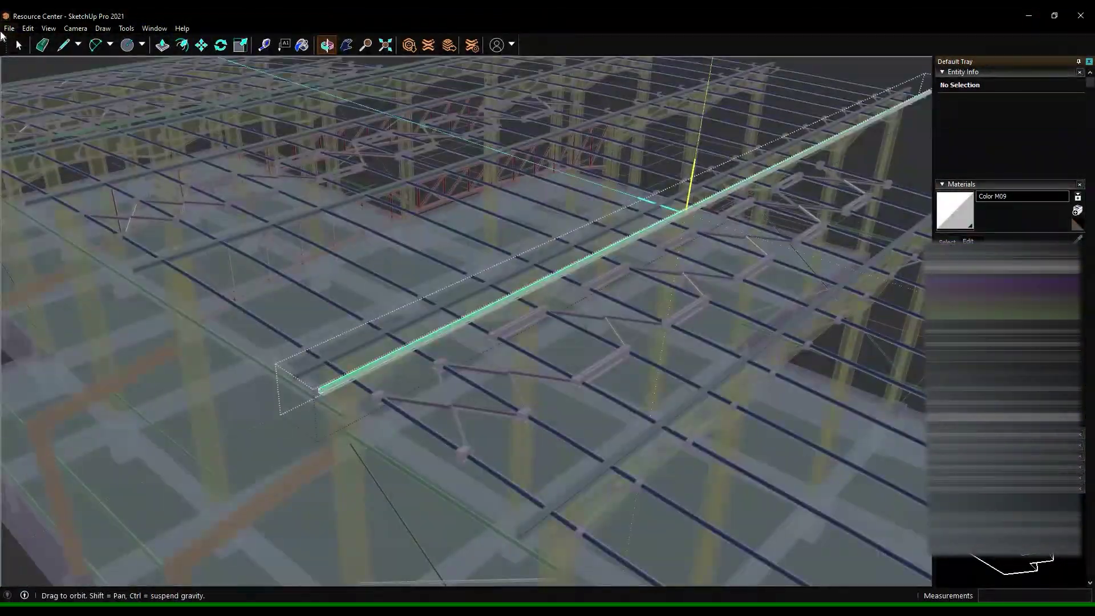
mouse_move(507, 360)
middle_down()
mouse_move(311, 215)
mouse_move(294, 273)
mouse_move(542, 310)
middle_up()
scroll(420, 312, up, 5)
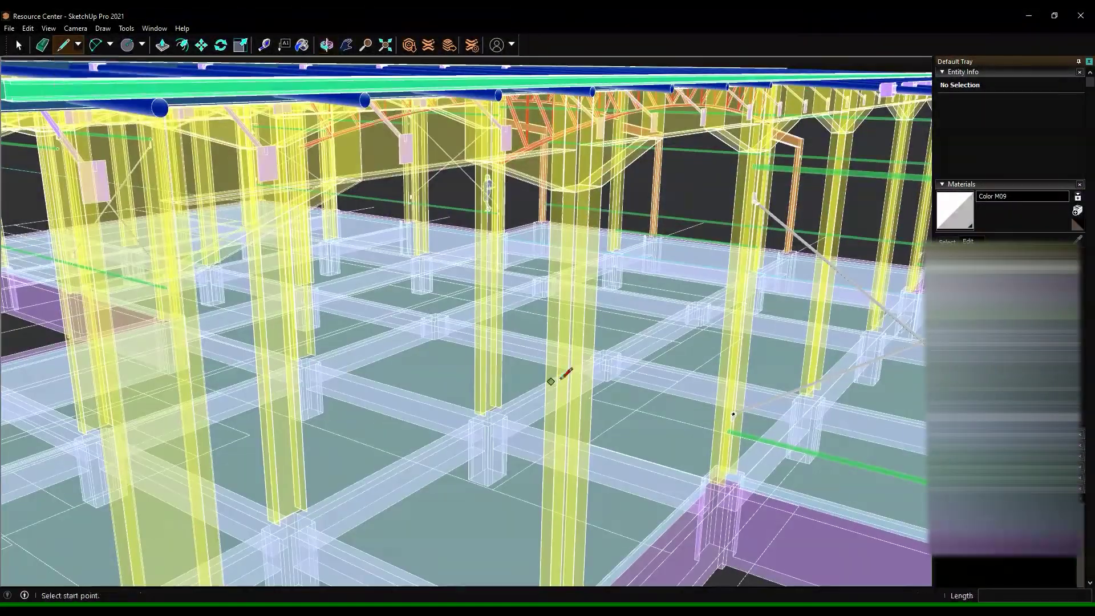
Push/Pull the circle into a 4010 mm tie rod between the columns
scroll(555, 377, up, 3)
scroll(413, 365, up, 3)
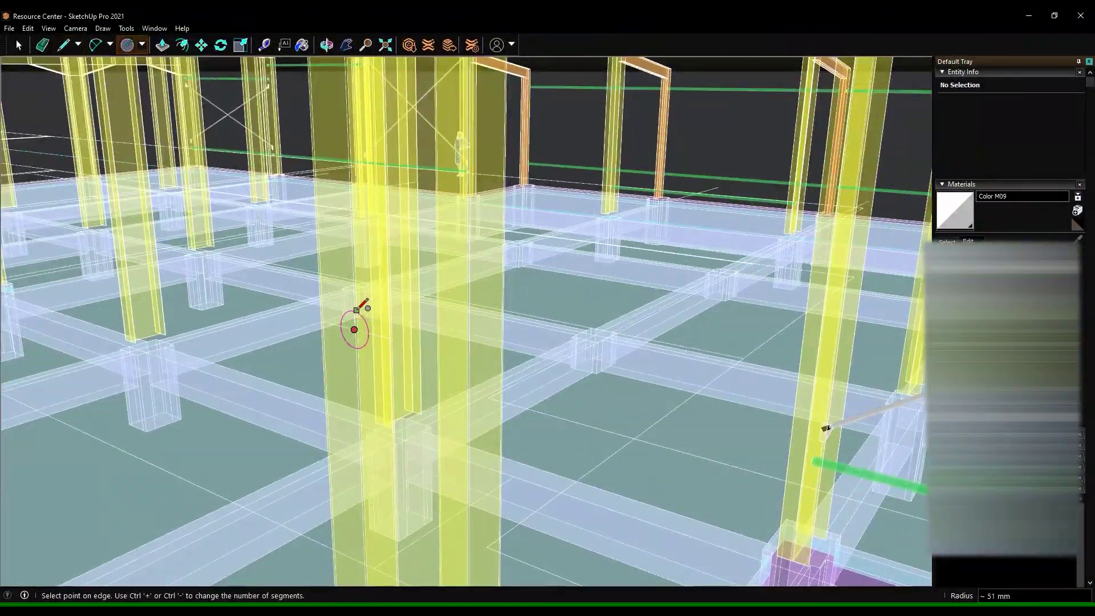
mouse_move(329, 337)
middle_down()
mouse_move(84, 438)
mouse_move(302, 224)
middle_up()
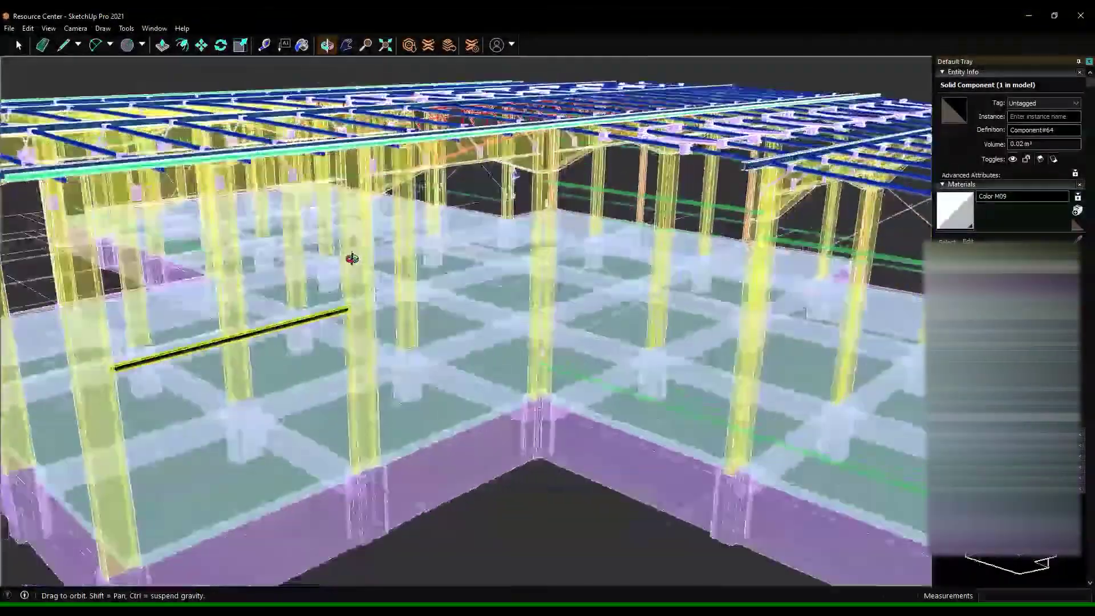
middle_drag(401, 255, 481, 299)
middle_drag(614, 360, 586, 258)
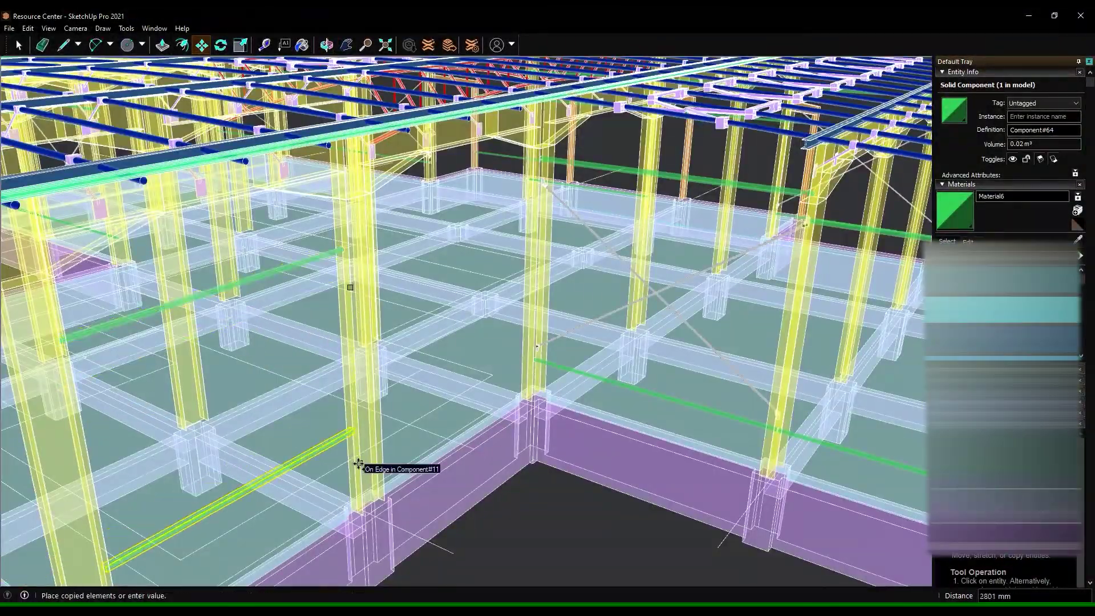
middle_drag(202, 154, 671, 278)
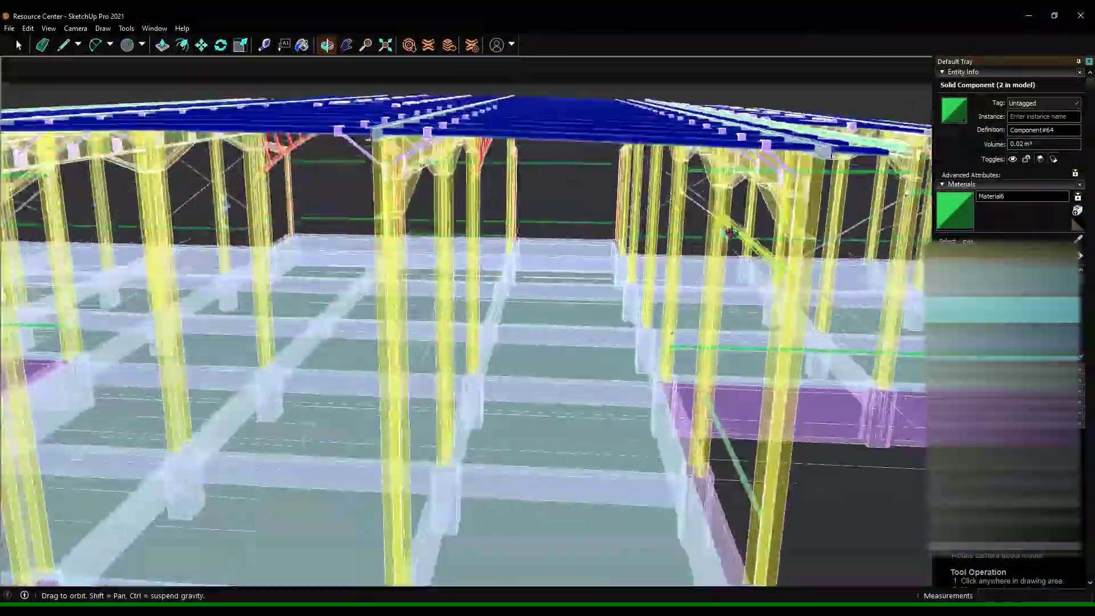
Select both green tie rods and move copies toward the next bay
middle_drag(671, 277, 513, 342)
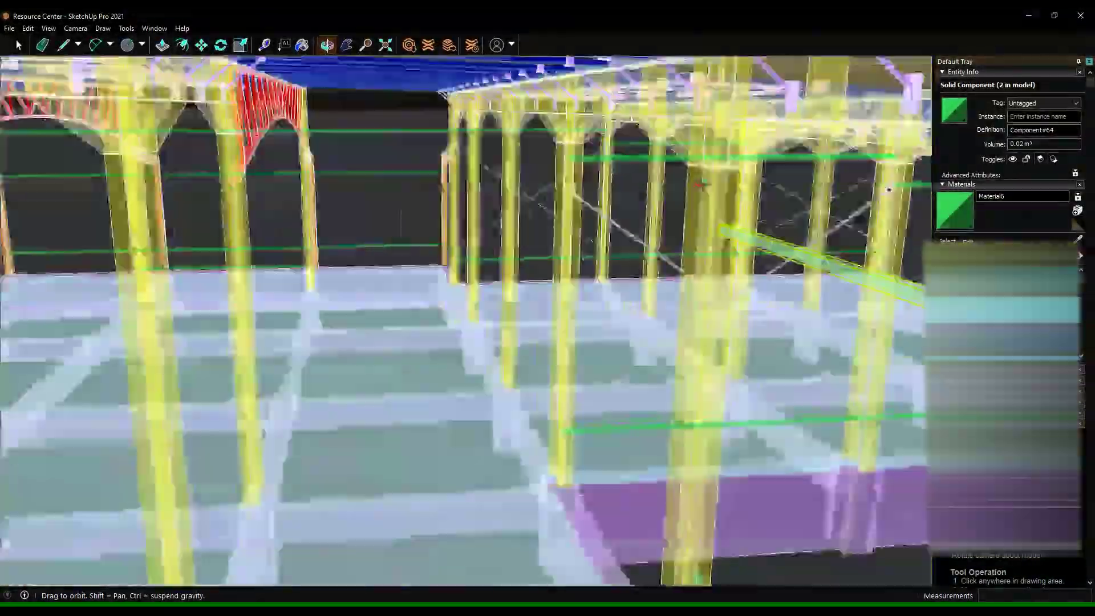
shift+click(491, 383)
key(m)
middle_drag(465, 433, 205, 91)
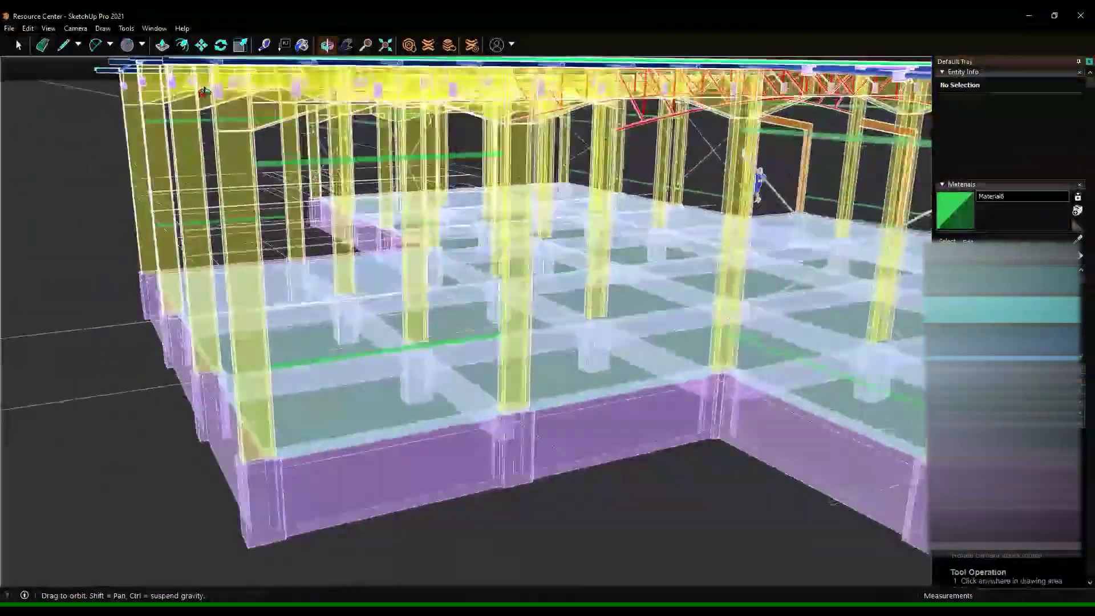
mouse_move(204, 91)
mouse_down()
mouse_move(227, 254)
mouse_move(342, 285)
mouse_up()
key(space)
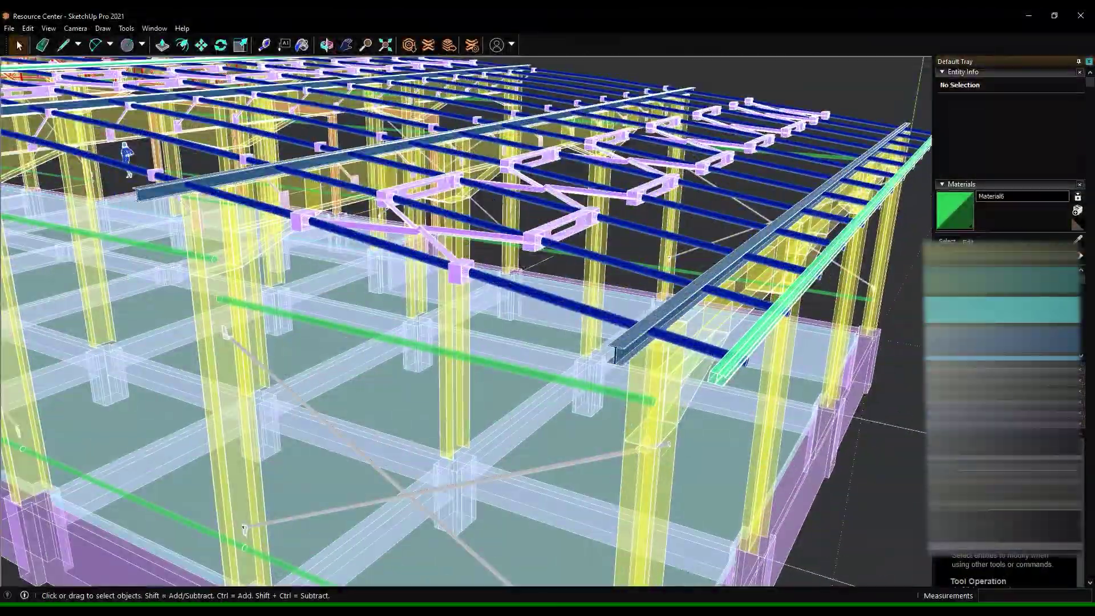
Draw a guide line from the roof edge and zoom out
key(l)
click(140, 171)
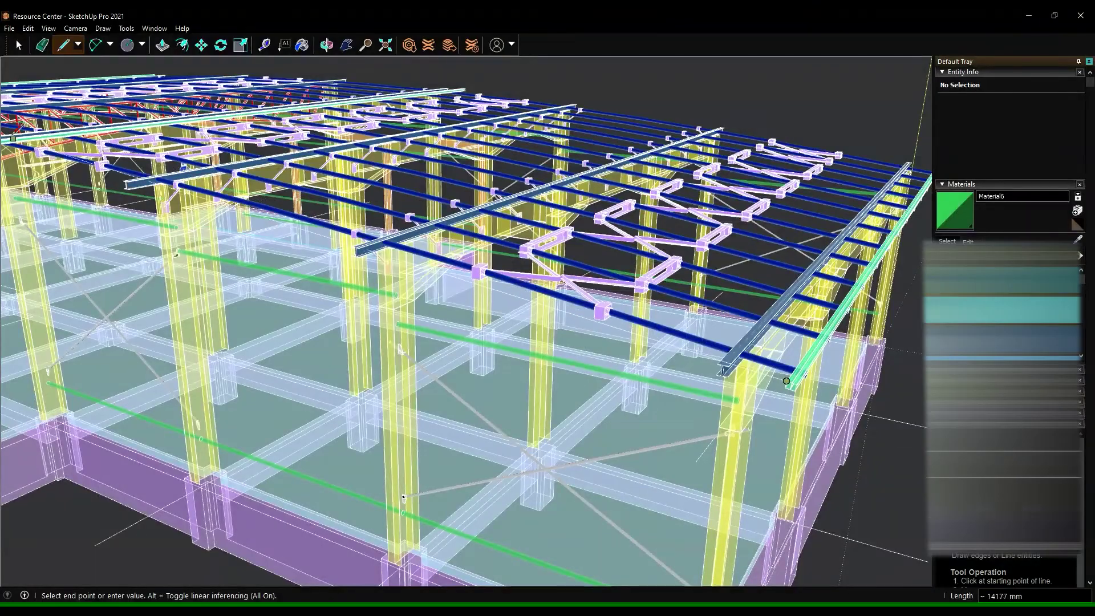
scroll(141, 171, up, 5)
scroll(234, 210, down, 3)
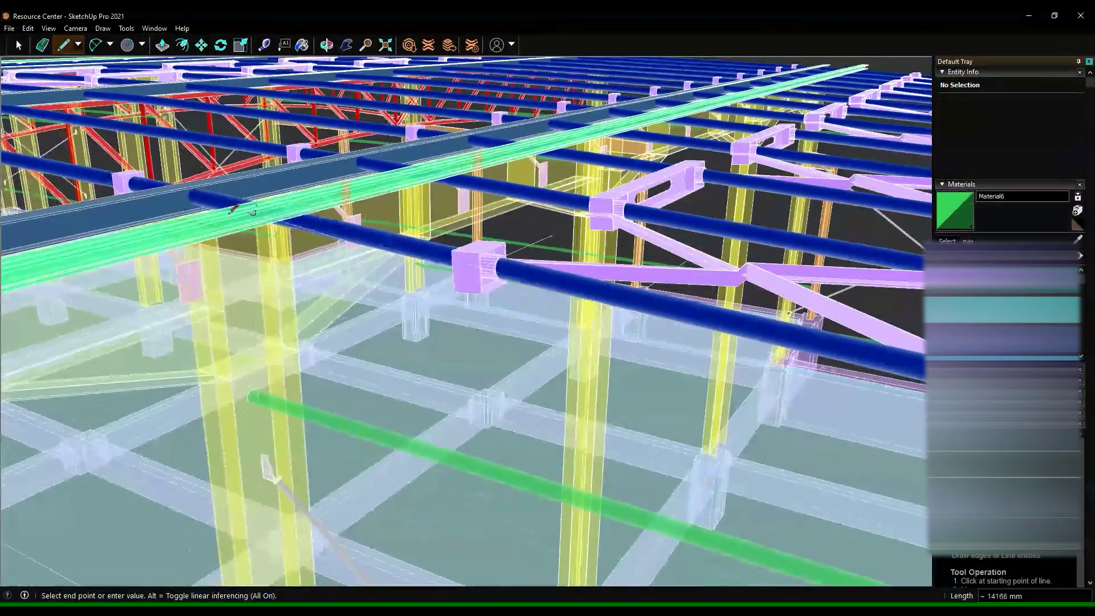
shift+middle_drag(200, 224, 661, 346)
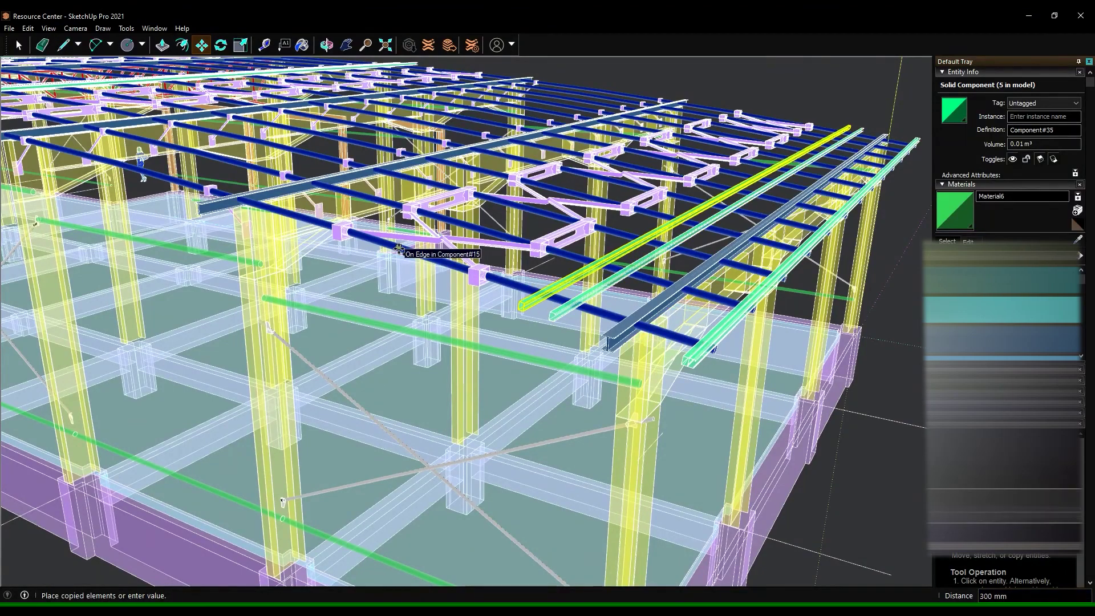
Place three further copies of the green roof beam
key(Return)
scroll(371, 234, up, 3)
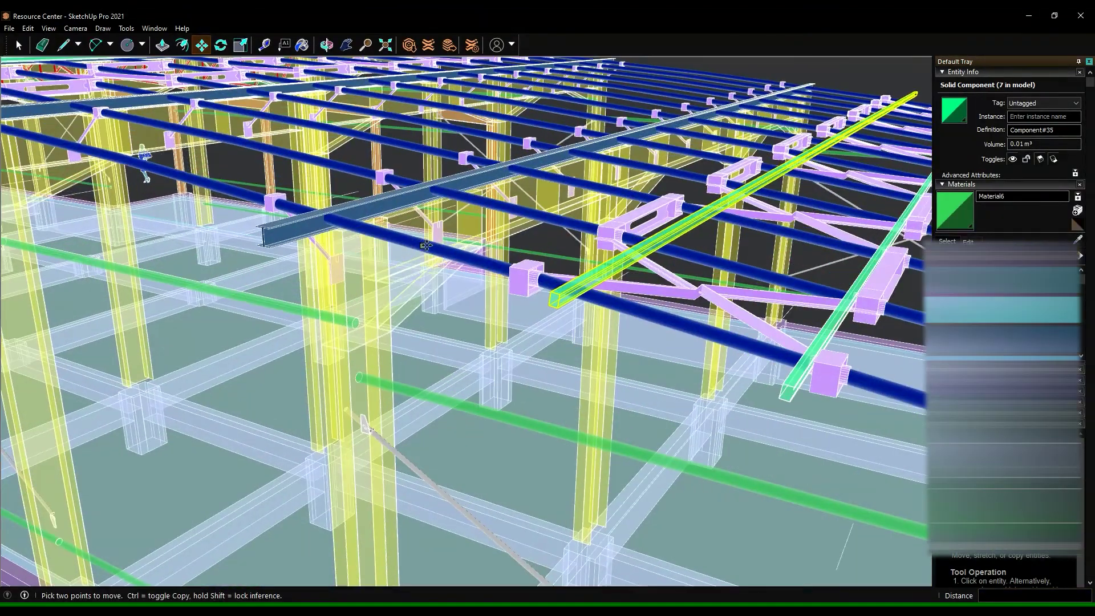
text(1180.)
key(Return)
scroll(356, 229, up, 2)
key(Return)
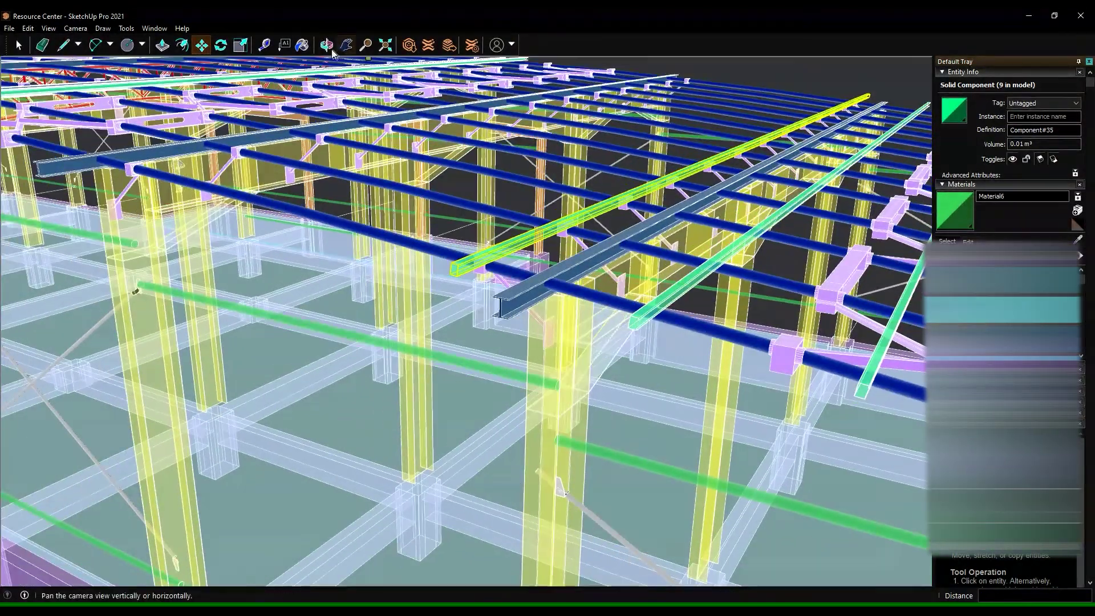
middle_drag(373, 234, 513, 268)
Copy the green purlin across two more bays, confirming each placement
click(520, 271)
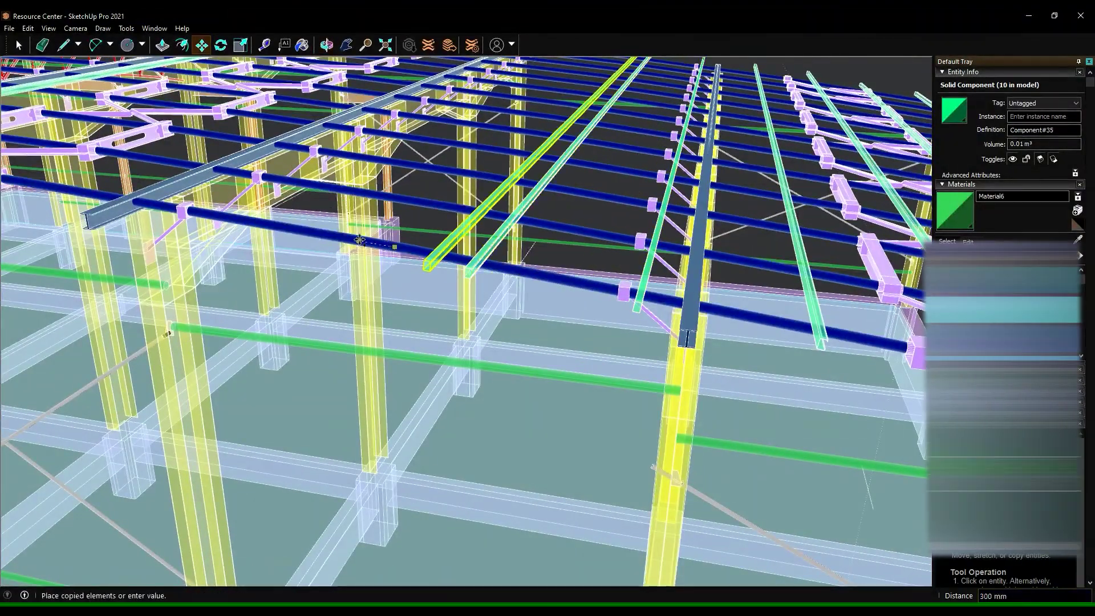
key(Return)
middle_drag(358, 240, 415, 261)
click(435, 260)
mouse_move(741, 314)
middle_down()
mouse_move(435, 260)
mouse_move(532, 268)
middle_up()
key(Return)
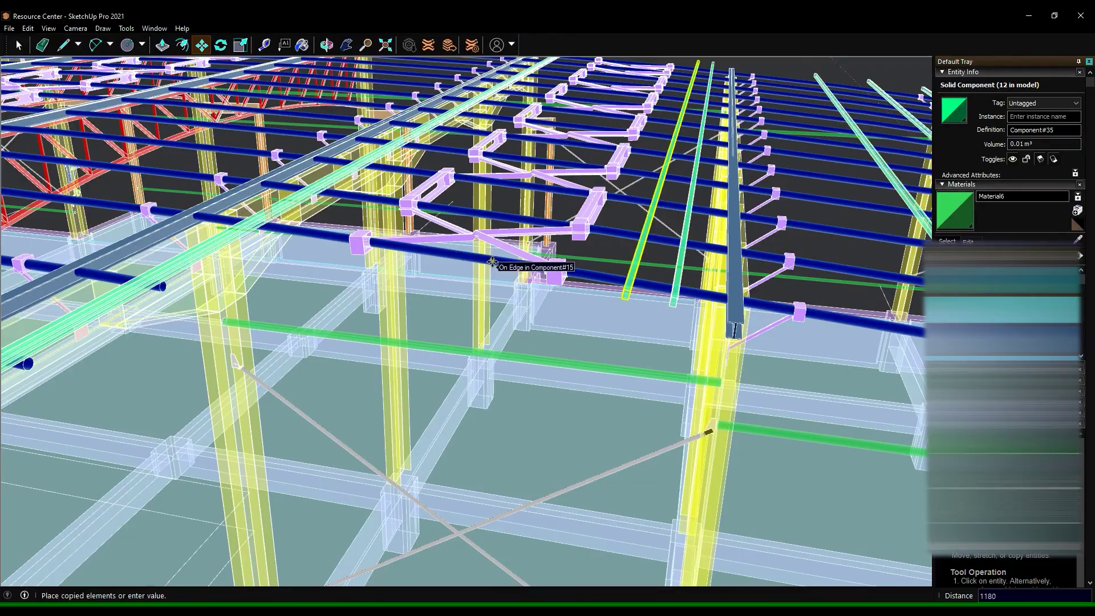
key(space)
Draw a guide line from the green purlin's end
middle_drag(464, 257, 496, 308)
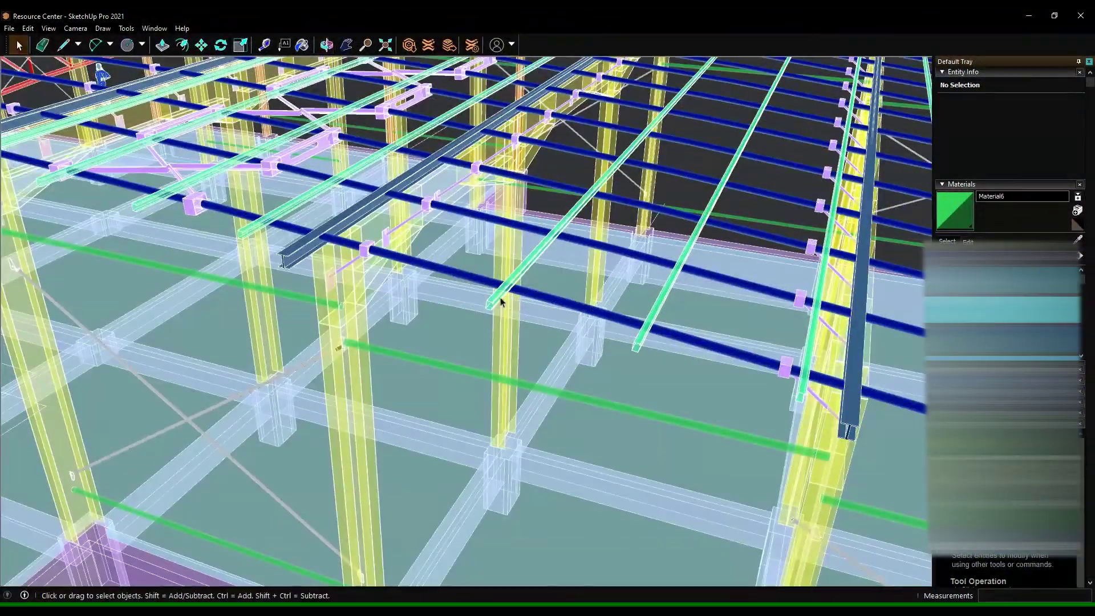
mouse_move(458, 271)
middle_down()
mouse_move(145, 199)
mouse_move(342, 285)
middle_up()
key(l)
click(309, 239)
scroll(308, 227, up, 5)
scroll(309, 228, up, 3)
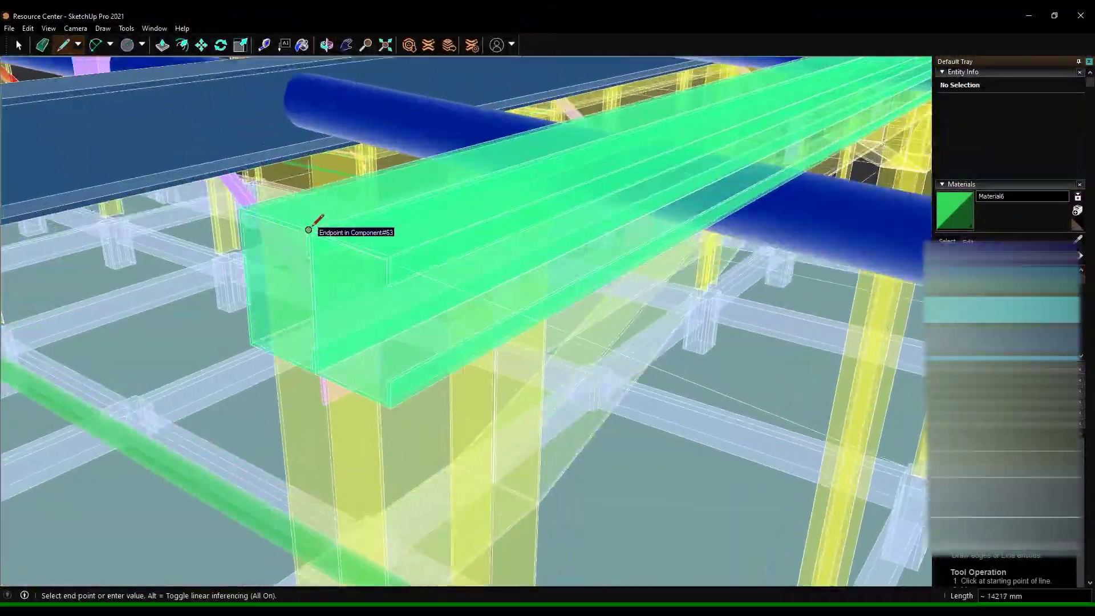
scroll(309, 230, down, 5)
Select the pink X-brace group and activate the Move tool
key(space)
key(m)
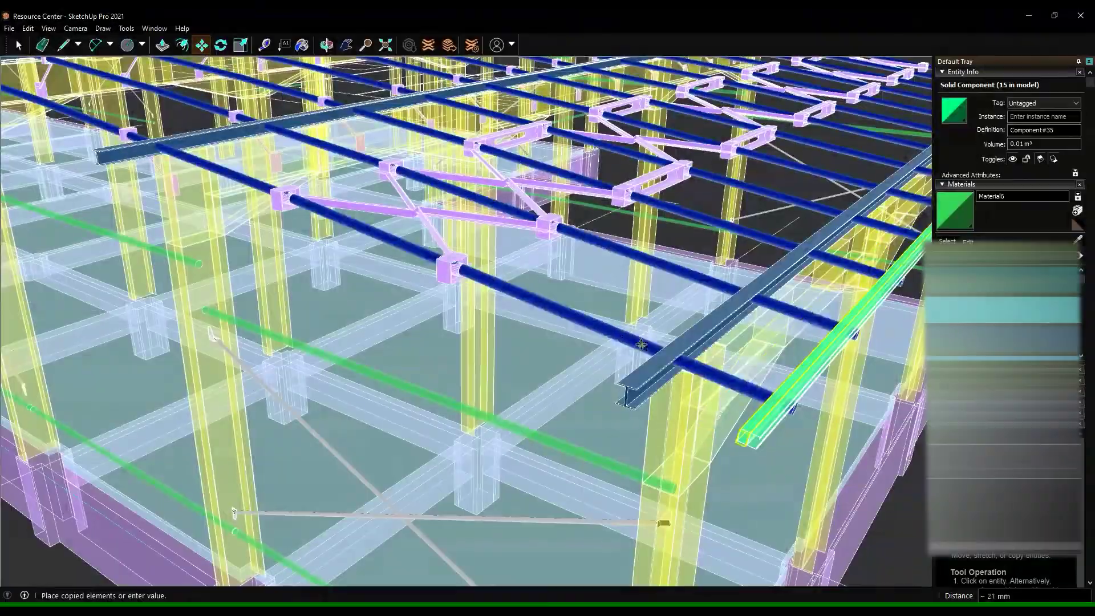
key(space)
mouse_move(527, 297)
middle_down()
mouse_move(477, 240)
mouse_move(437, 228)
middle_up()
click(437, 228)
click(208, 44)
scroll(462, 253, up, 1)
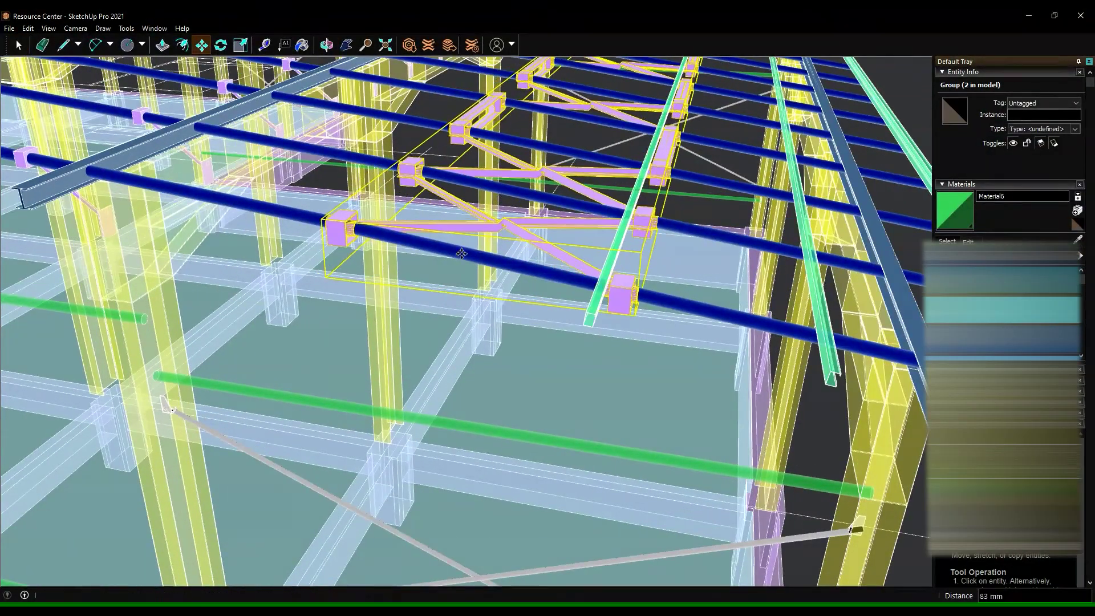
Ctrl-Move a copy from a start point near the blue pipe
key(ctrl)
click(463, 253)
middle_drag(463, 253, 417, 241)
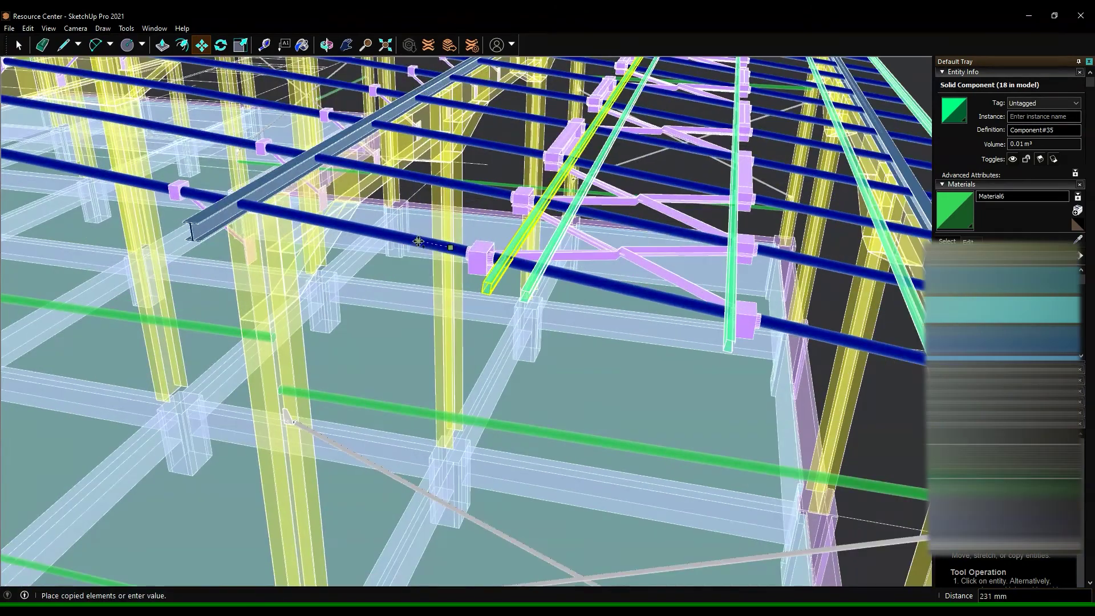
scroll(414, 242, up, 3)
middle_drag(346, 219, 474, 246)
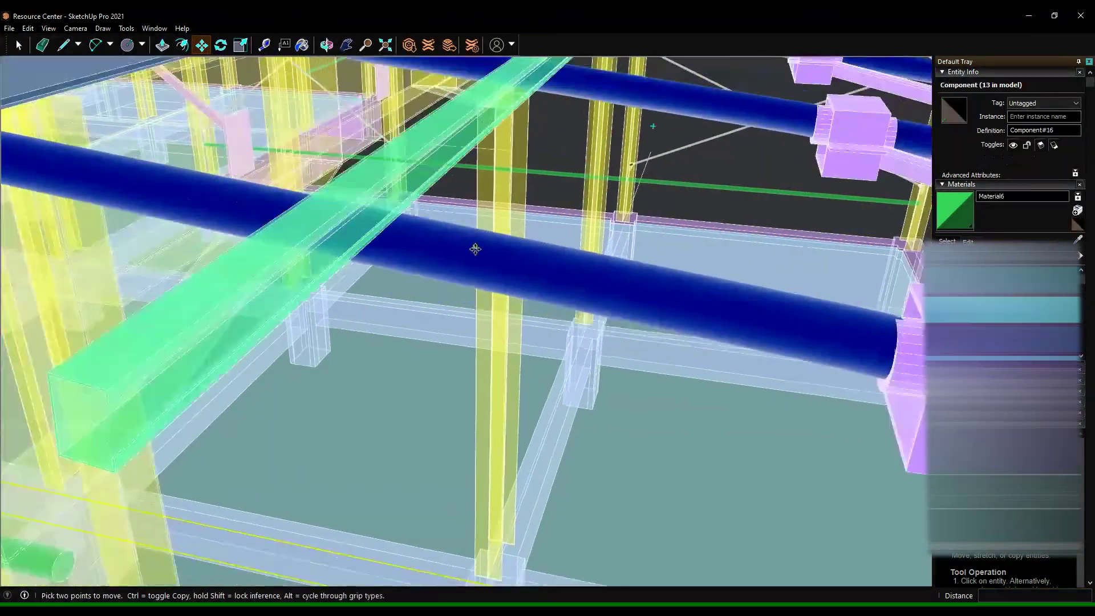
key(space)
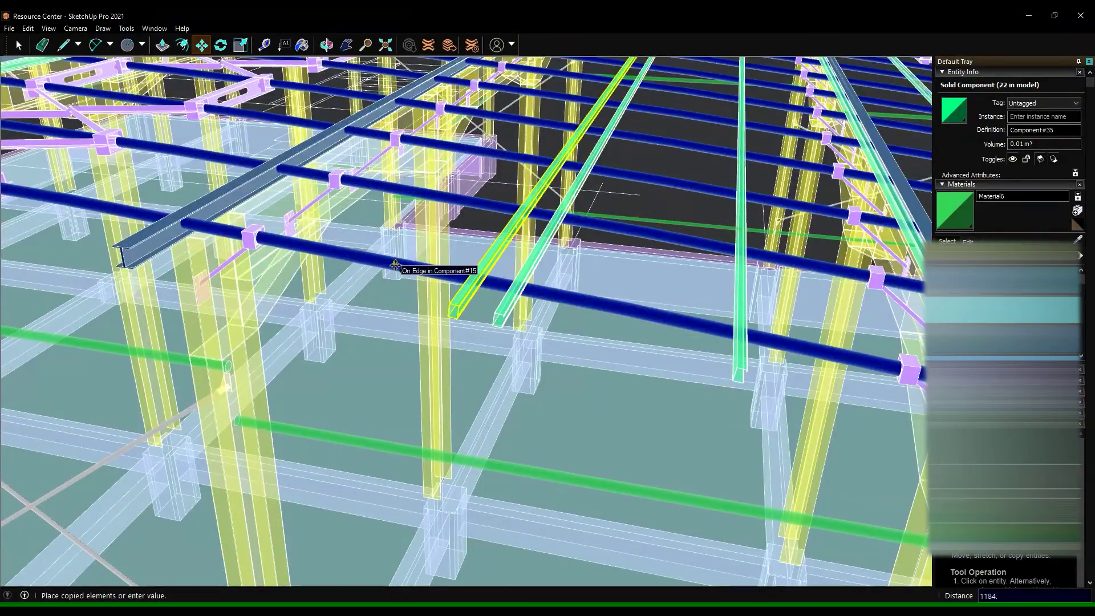
Copy the green purlin onto the next blue pipes, entering a distance of 1
key(Return)
click(342, 245)
mouse_move(342, 245)
middle_down()
mouse_move(470, 256)
mouse_move(372, 264)
middle_up()
click(471, 256)
click(372, 264)
text(1)
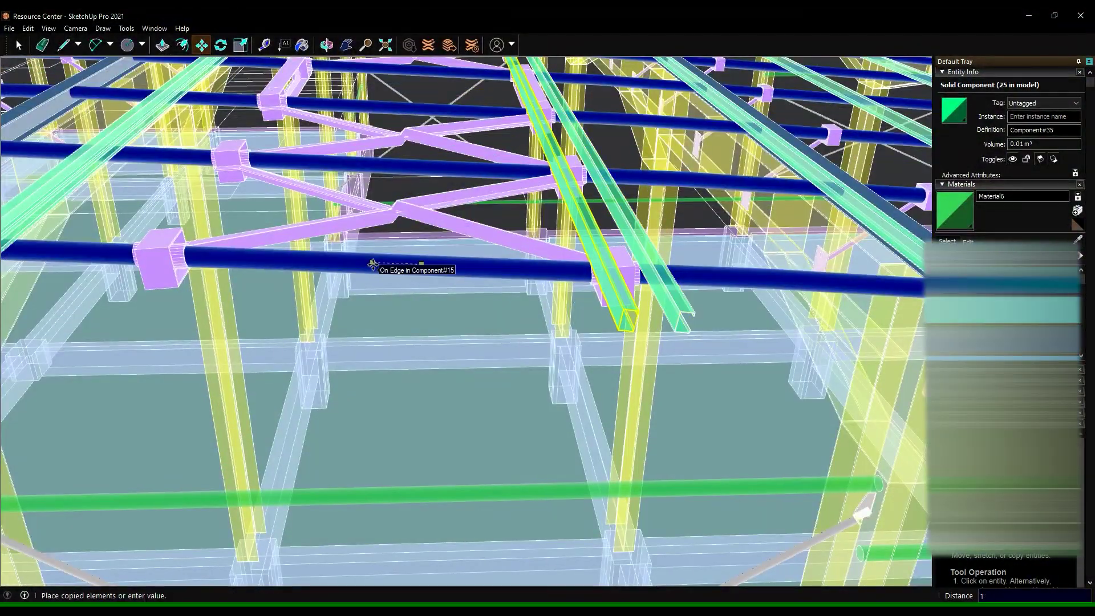
key(Return)
scroll(372, 265, down, 10)
Copy the green purlin near the red truss onto the next blue pipe, 1209.462 mm away
key(o)
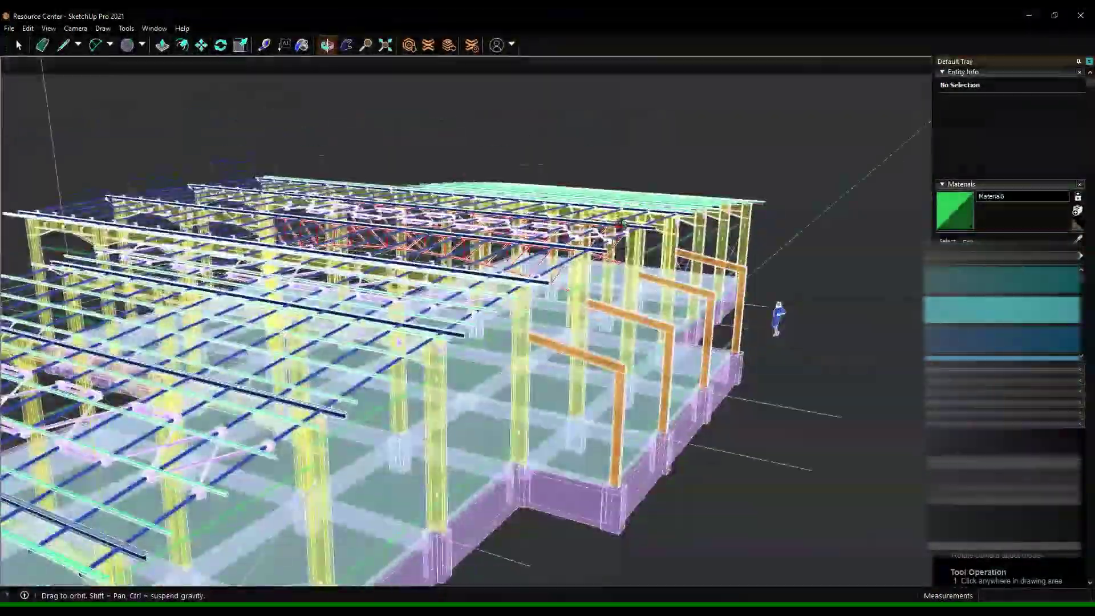
drag(452, 246, 480, 349)
scroll(480, 349, up, 5)
key(m)
click(480, 349)
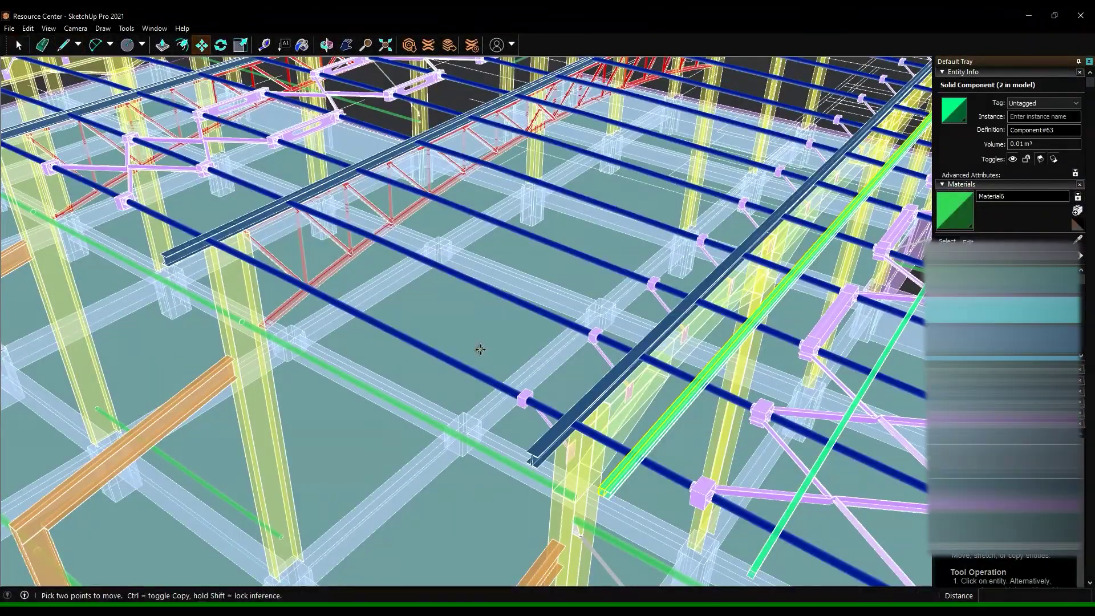
key(ctrl)
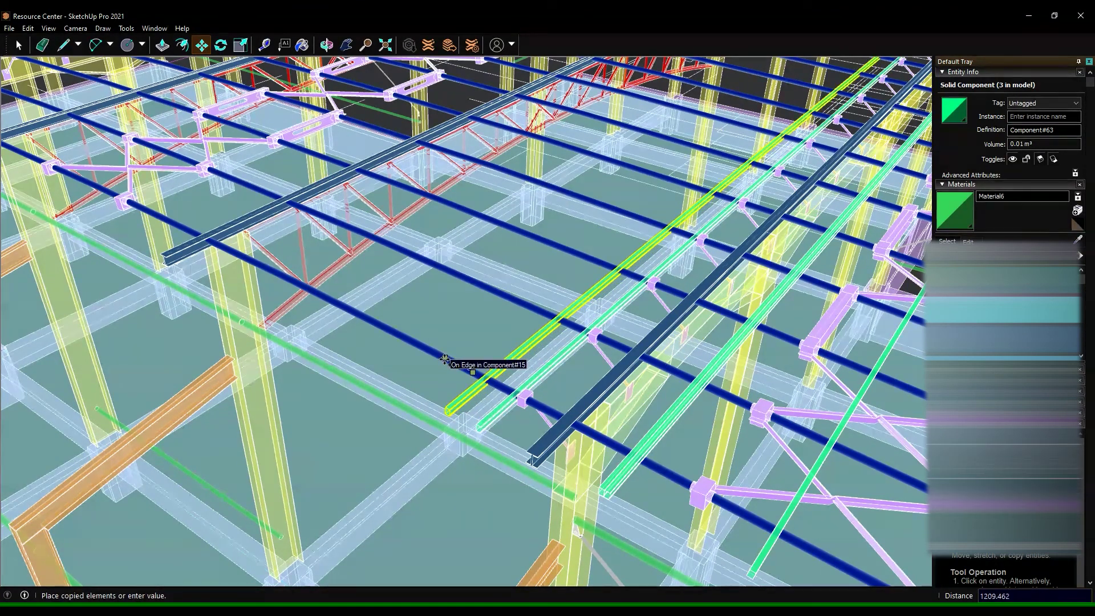
click(444, 358)
Place further green purlin copies across the following bays of blue pipes
scroll(445, 358, up, 5)
scroll(376, 308, up, 3)
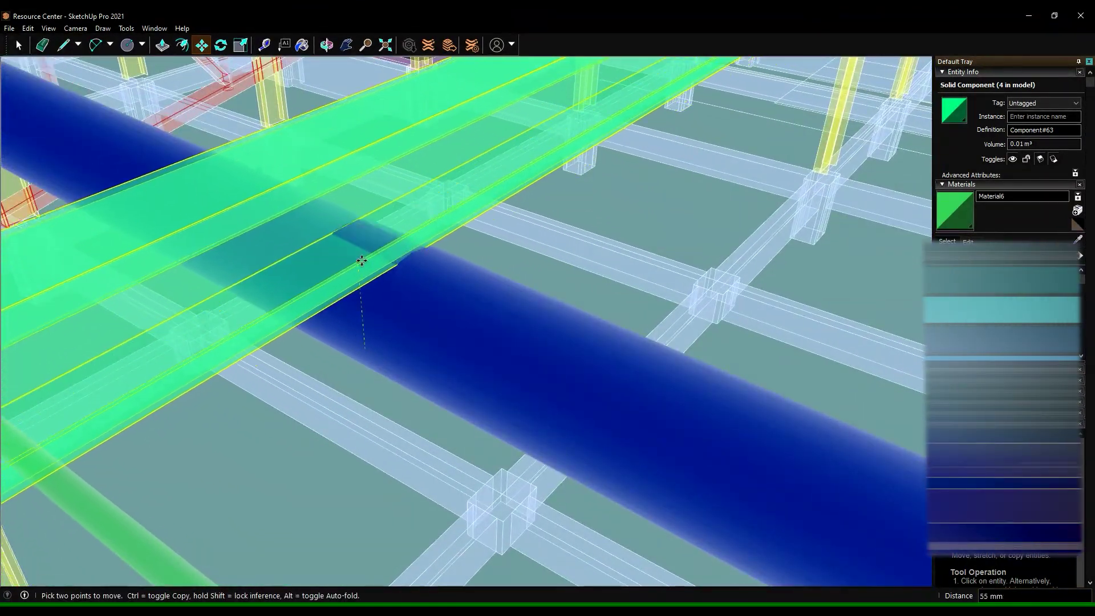
scroll(361, 267, down, 5)
middle_drag(342, 239, 701, 416)
scroll(702, 416, up, 3)
scroll(673, 466, up, 3)
scroll(673, 465, down, 2)
scroll(712, 473, down, 5)
key(space)
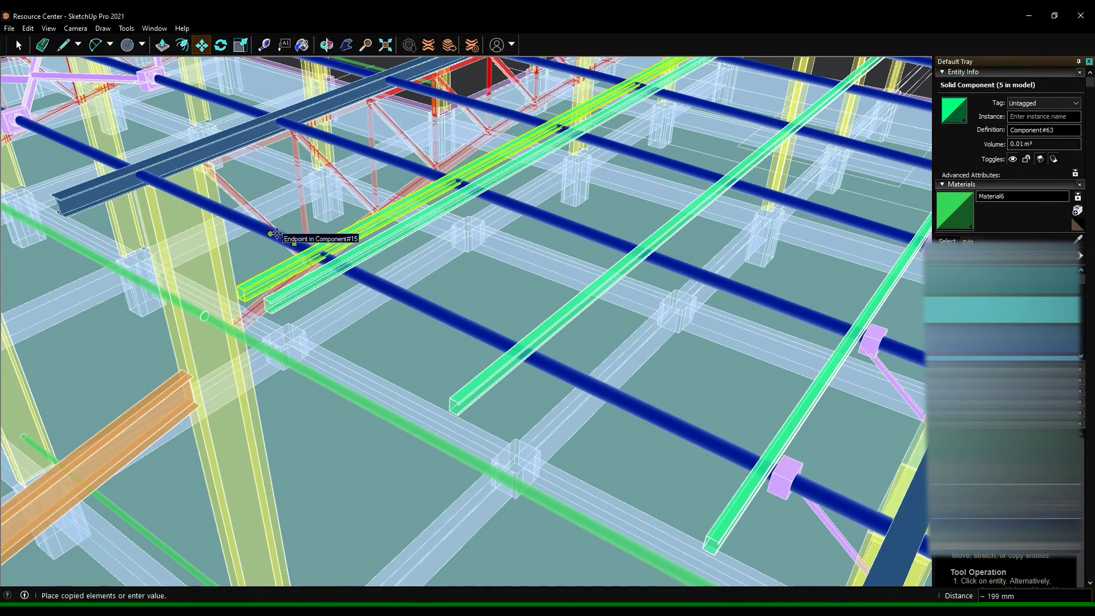
click(279, 234)
scroll(674, 405, down, 3)
middle_drag(674, 406, 427, 300)
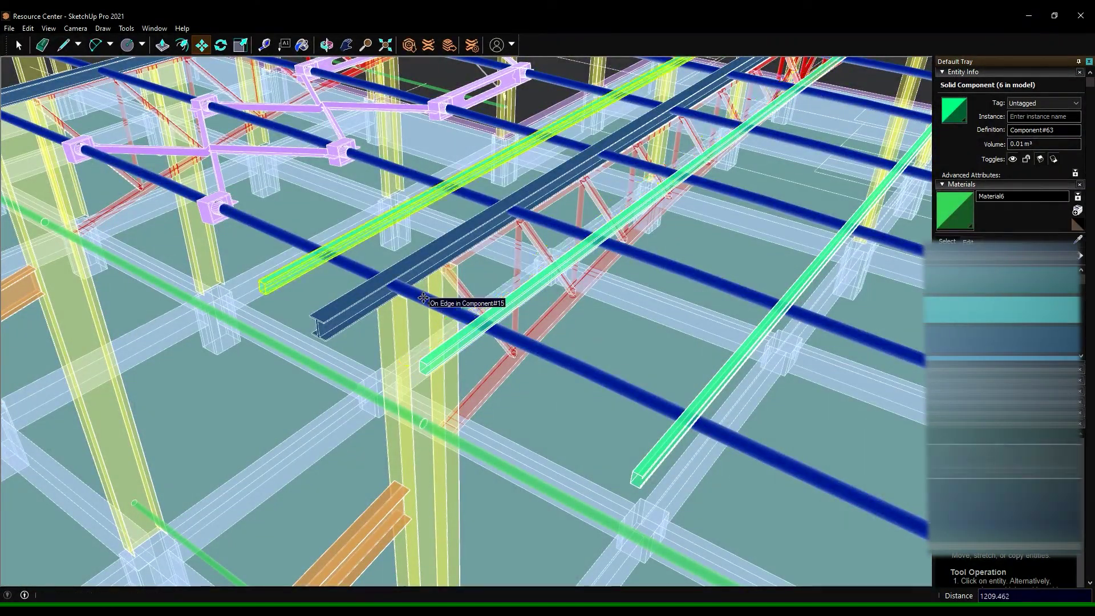
scroll(446, 304, up, 2)
click(421, 297)
scroll(421, 296, down, 3)
middle_drag(420, 296, 502, 319)
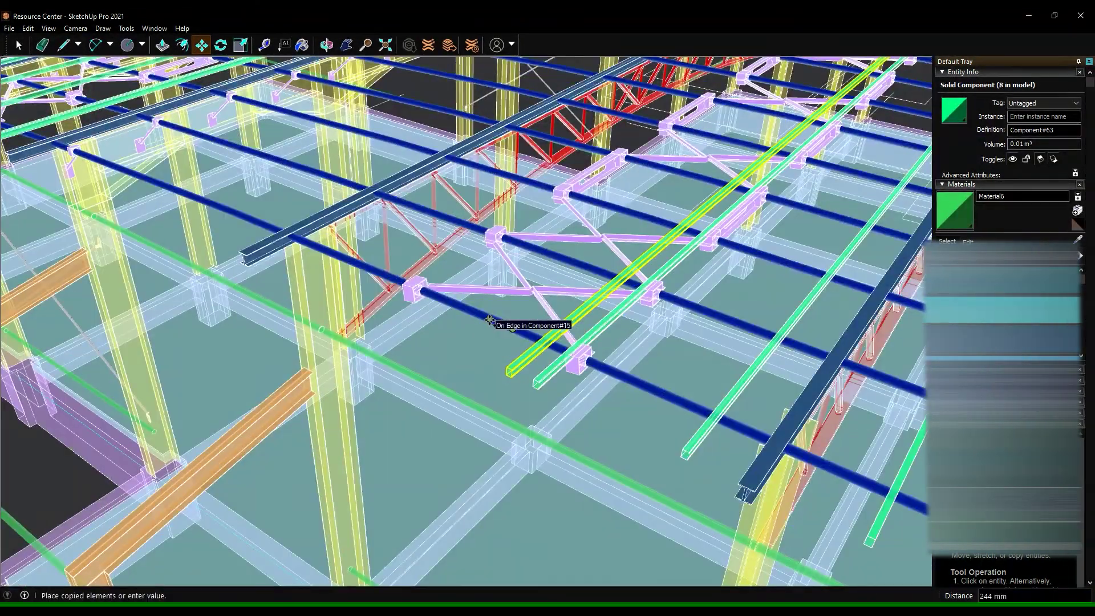
scroll(375, 272, up, 2)
Finish copying green purlins across the remaining blue pipes, reaching 14 instances
click(371, 272)
middle_drag(370, 272, 392, 281)
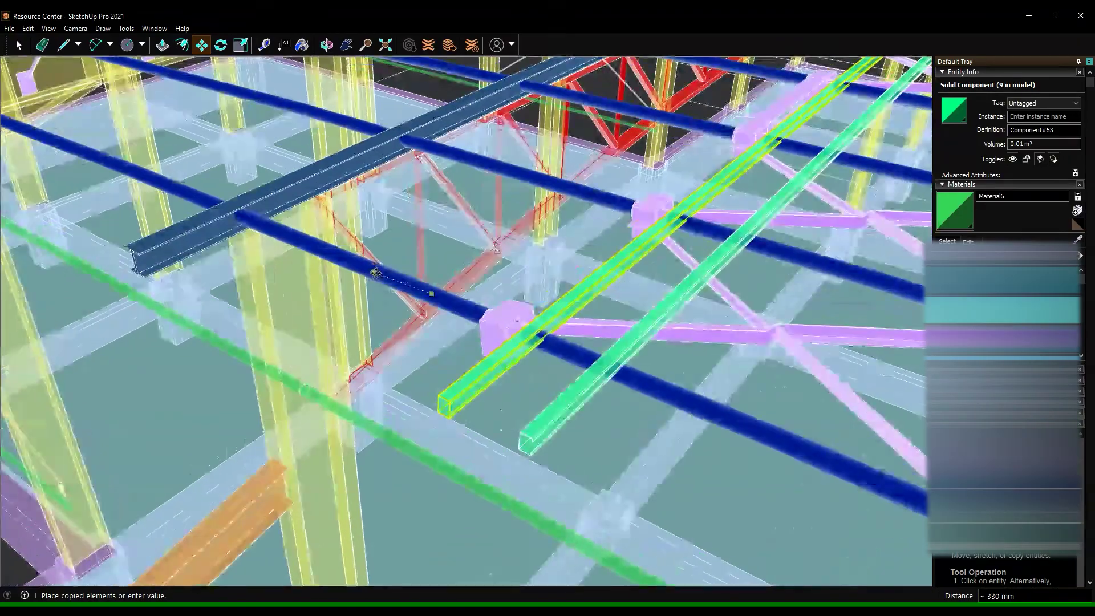
scroll(319, 248, up, 2)
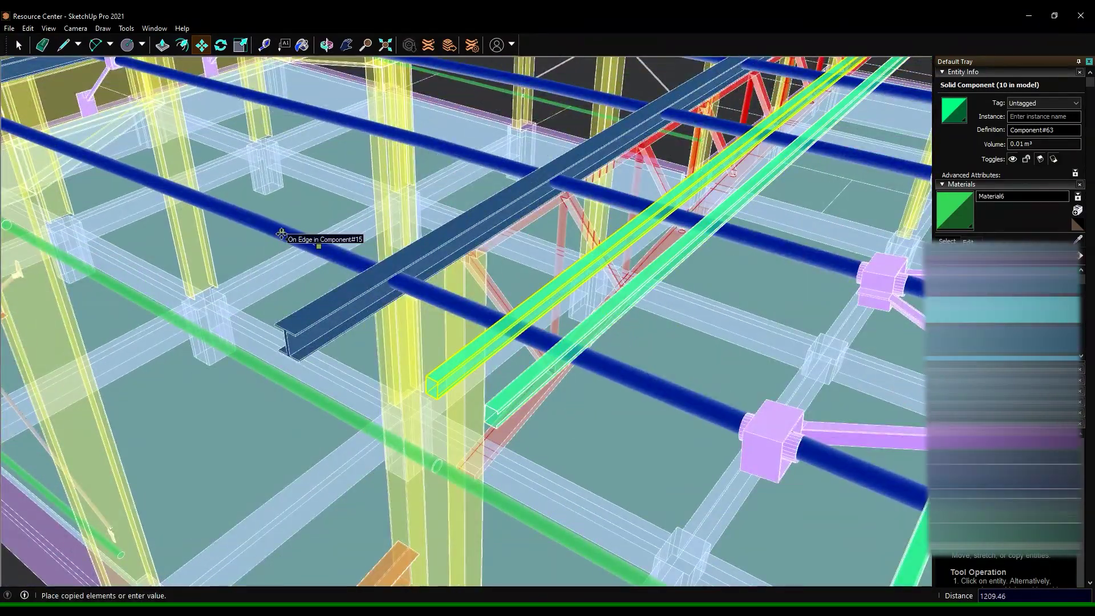
click(281, 234)
middle_drag(281, 234, 421, 295)
click(388, 278)
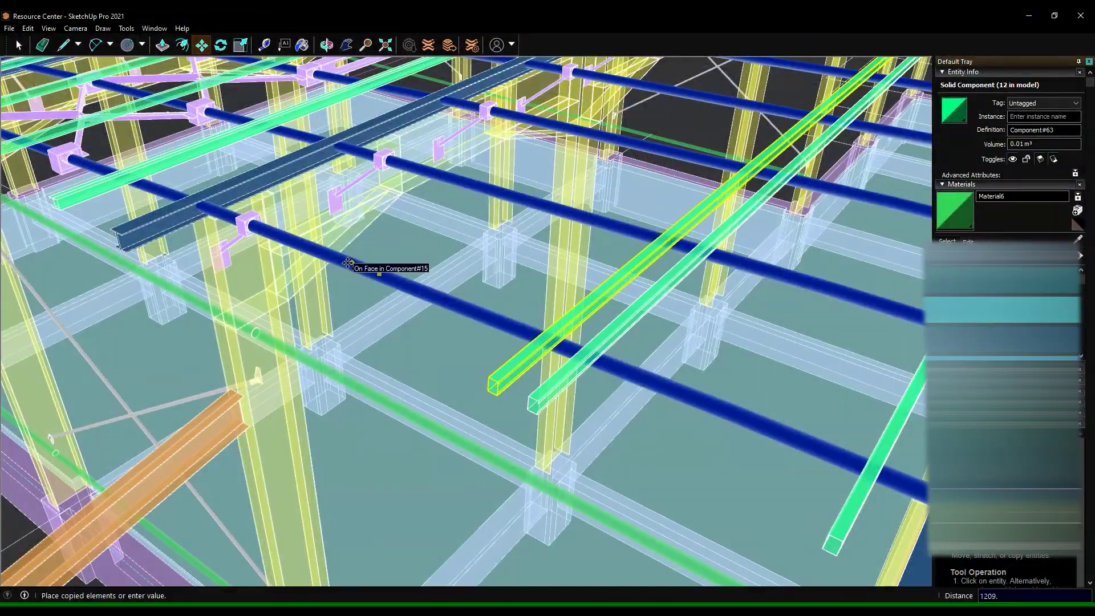
scroll(387, 278, down, 3)
scroll(547, 342, up, 3)
click(544, 336)
scroll(548, 341, up, 2)
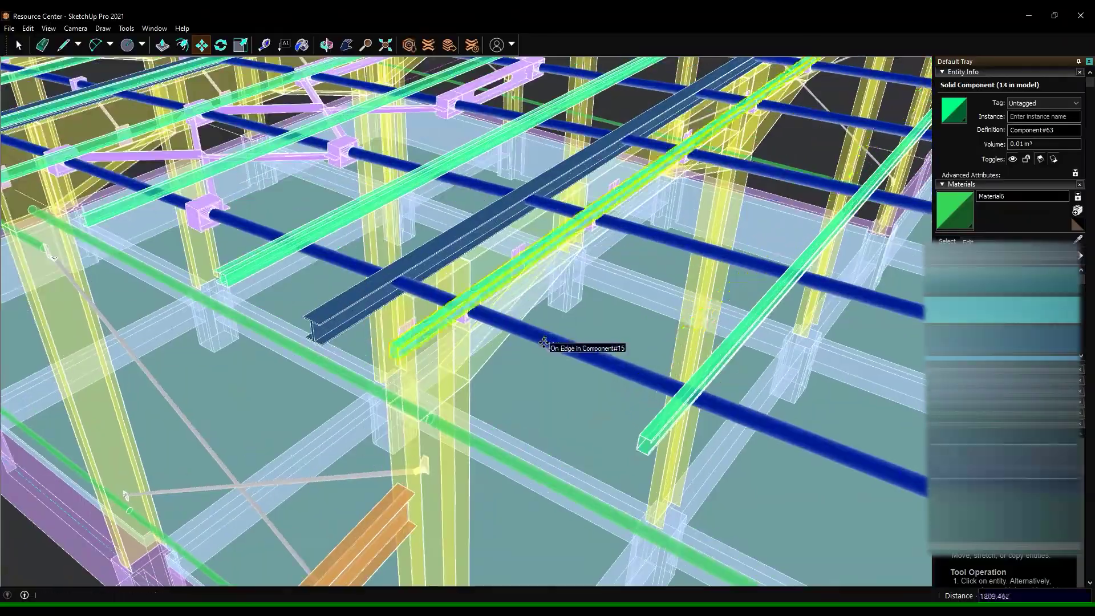
scroll(354, 237, down, 5)
middle_drag(354, 237, 368, 211)
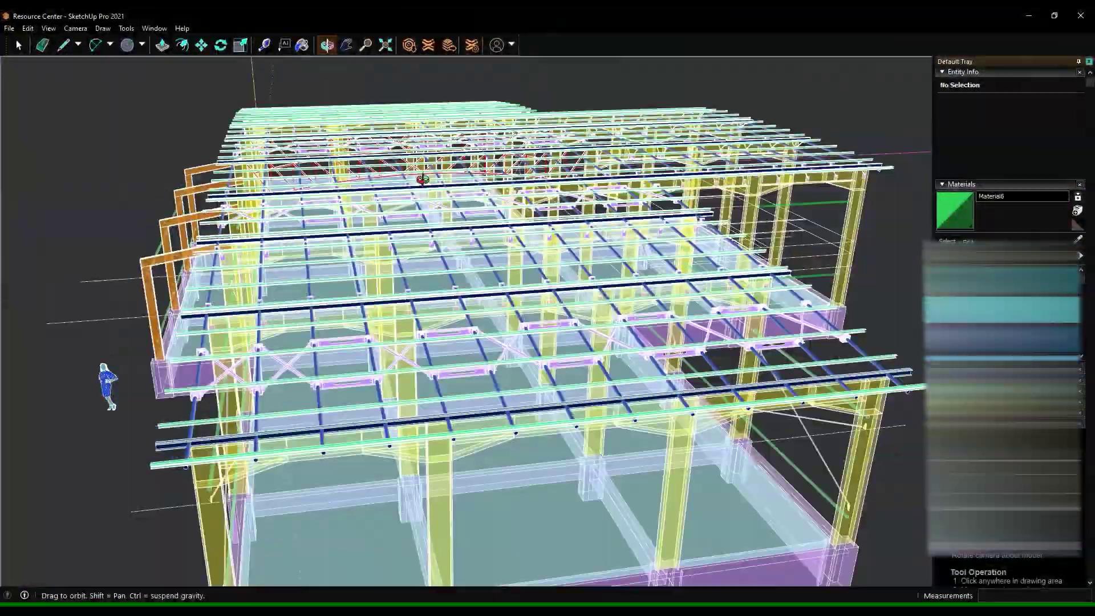
scroll(399, 285, up, 6)
Start an arc from the purlin end across to the far end of the roof
key(a)
click(732, 442)
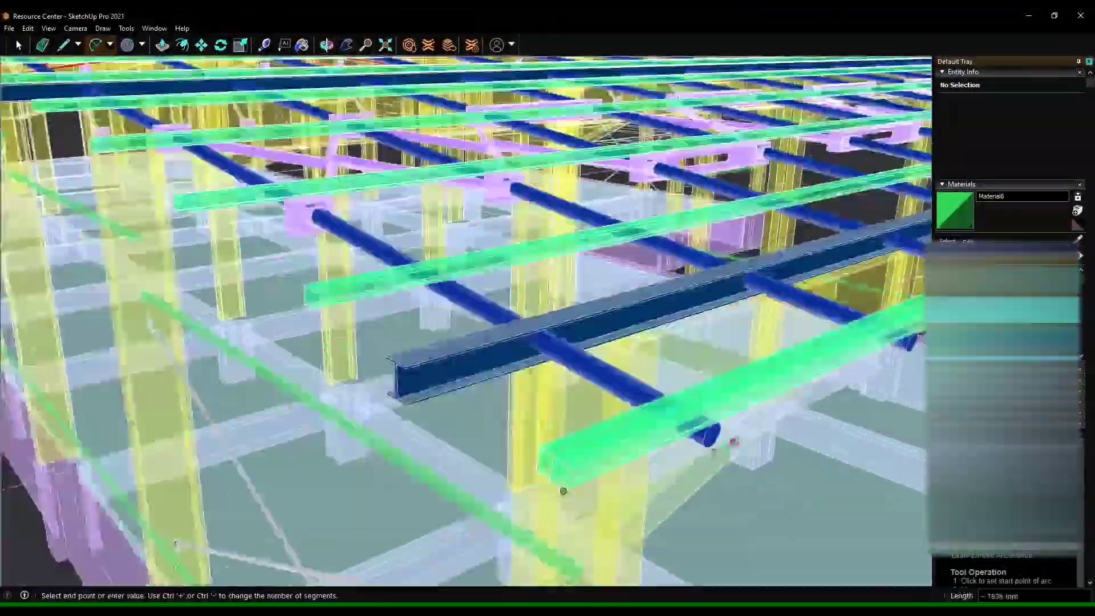
scroll(562, 490, down, 5)
middle_drag(562, 490, 330, 452)
scroll(330, 452, up, 4)
scroll(280, 456, up, 3)
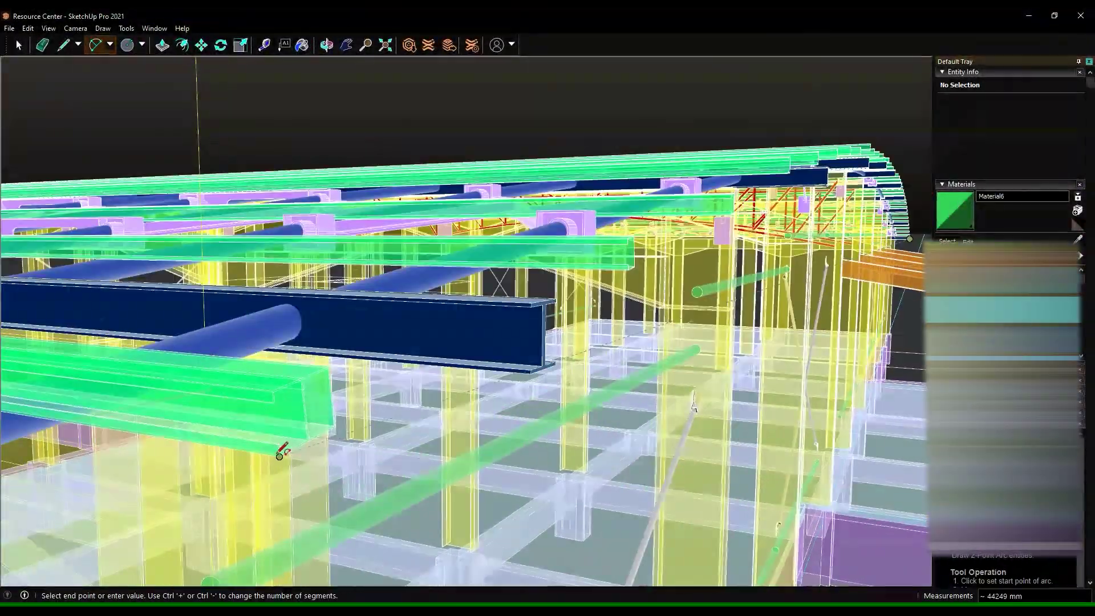
click(280, 455)
scroll(280, 455, down, 4)
middle_drag(279, 455, 684, 228)
scroll(784, 157, up, 4)
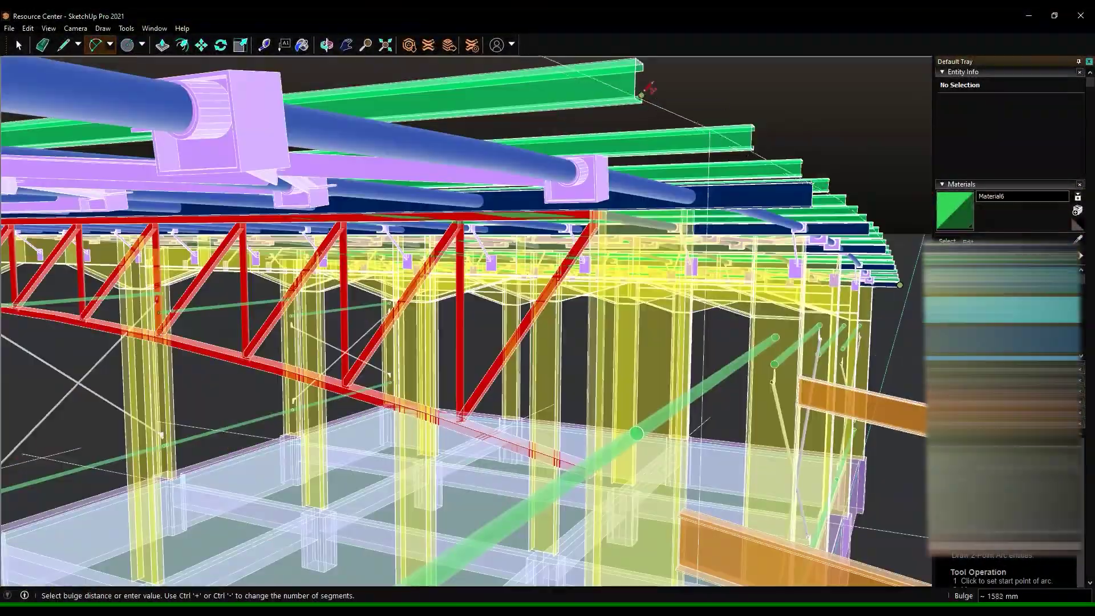
Abandon the unfinished arc and orbit in close to the roof beams
key(o)
scroll(618, 90, down, 4)
drag(618, 91, 452, 276)
scroll(312, 415, up, 5)
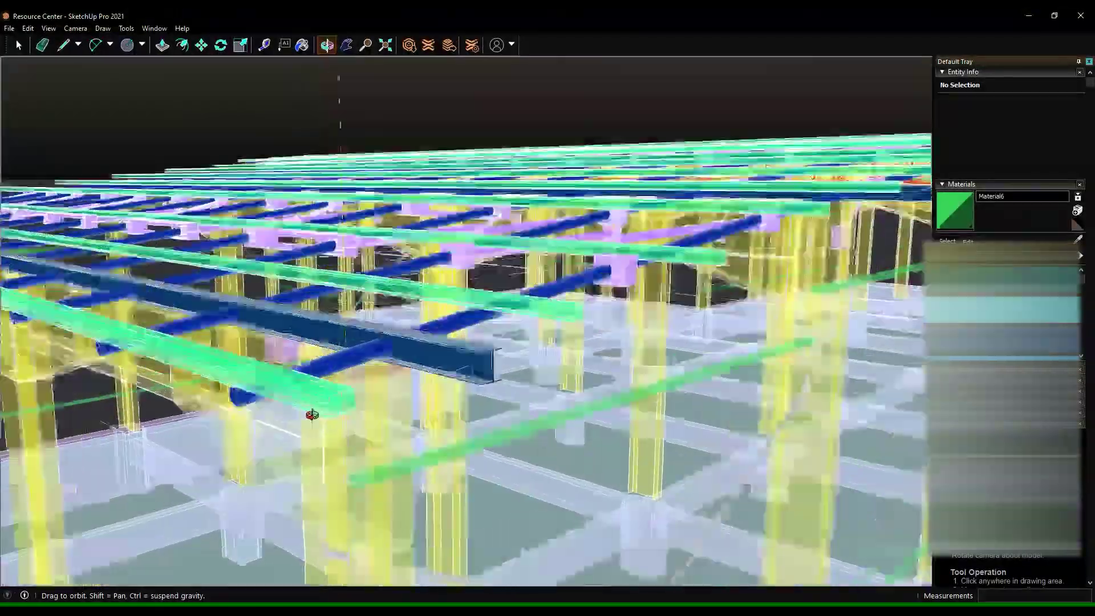
scroll(335, 397, down, 3)
drag(334, 398, 277, 483)
scroll(278, 483, up, 5)
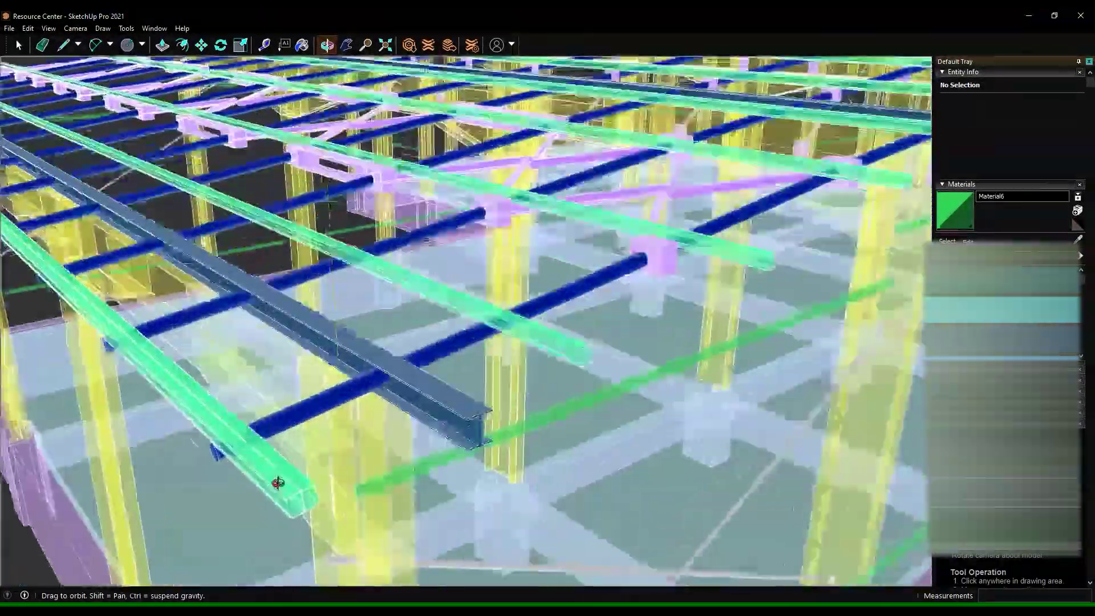
scroll(278, 483, up, 1)
Select the roof-edge arc for a Move copy without completing it
key(l)
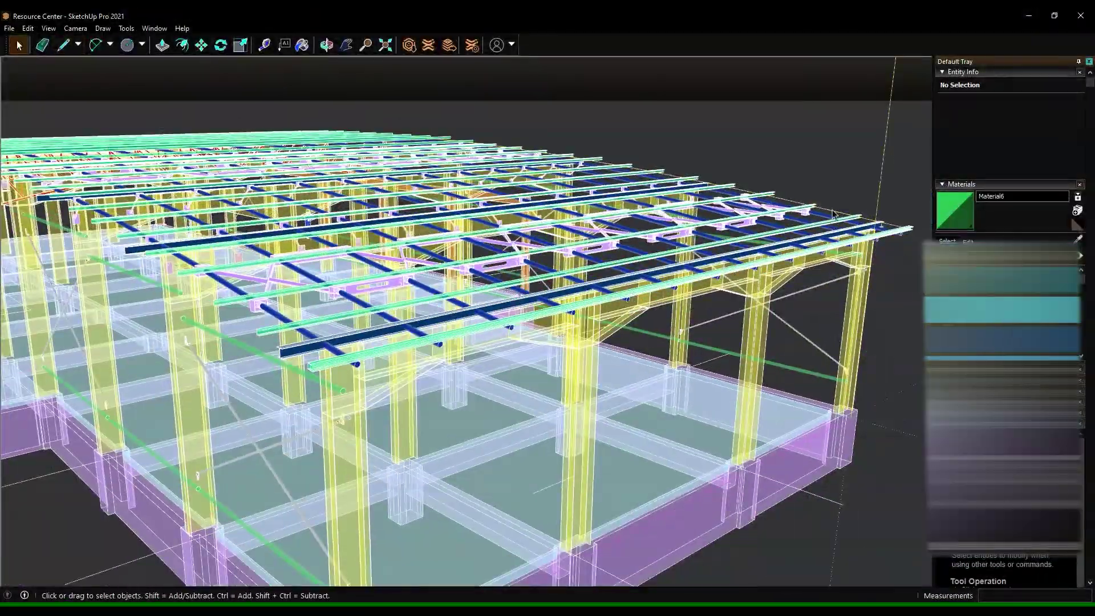
key(m)
click(898, 352)
key(ctrl)
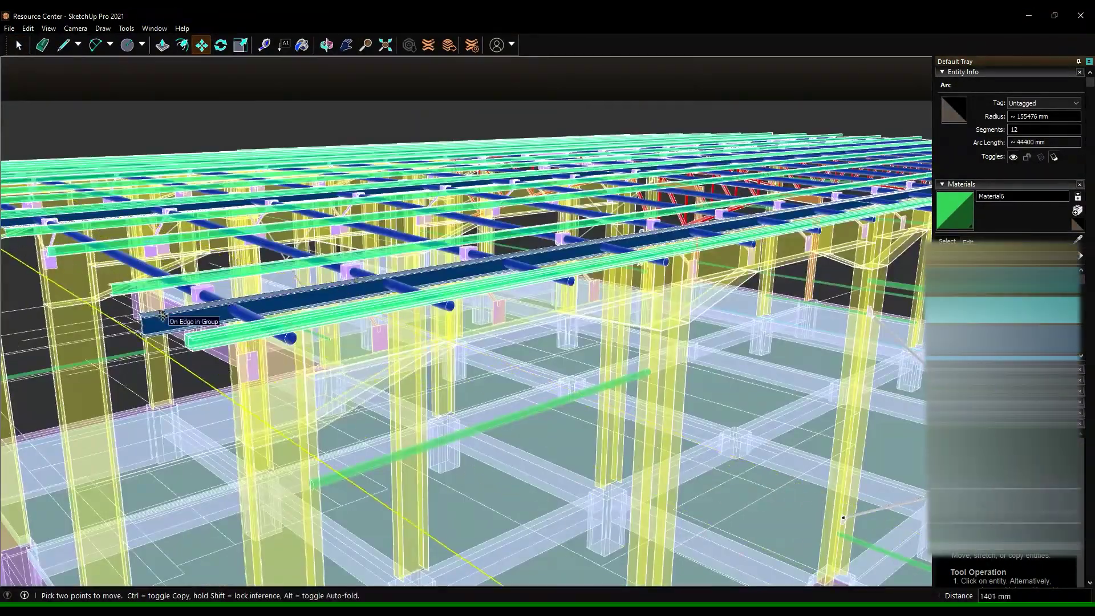
key(l)
scroll(162, 316, up, 5)
scroll(181, 488, up, 2)
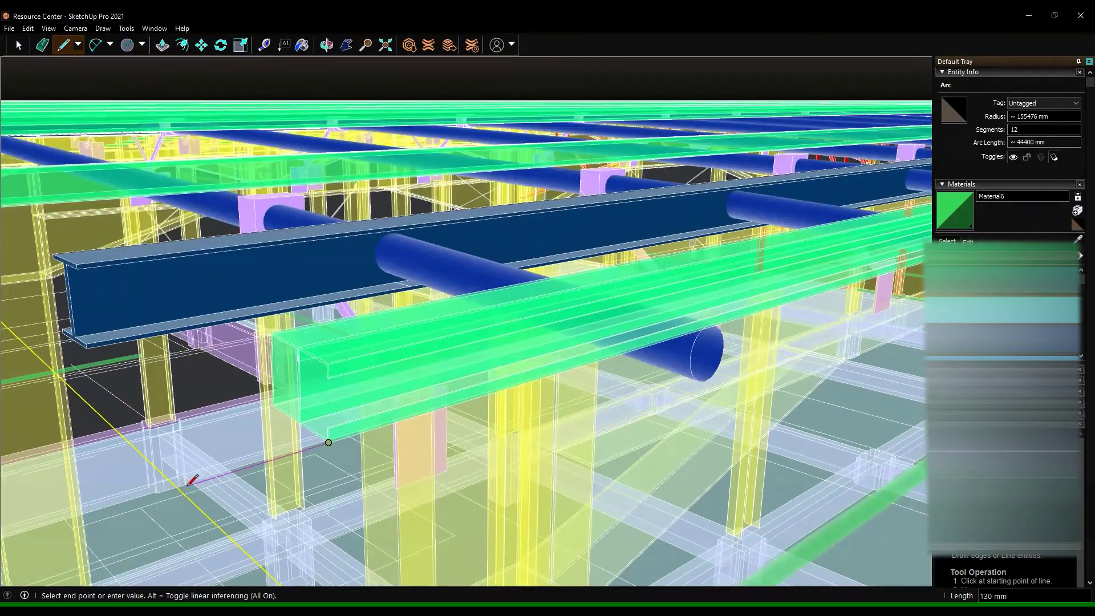
mouse_move(331, 76)
middle_down()
mouse_move(464, 327)
mouse_move(318, 464)
mouse_move(418, 383)
mouse_move(264, 340)
middle_up()
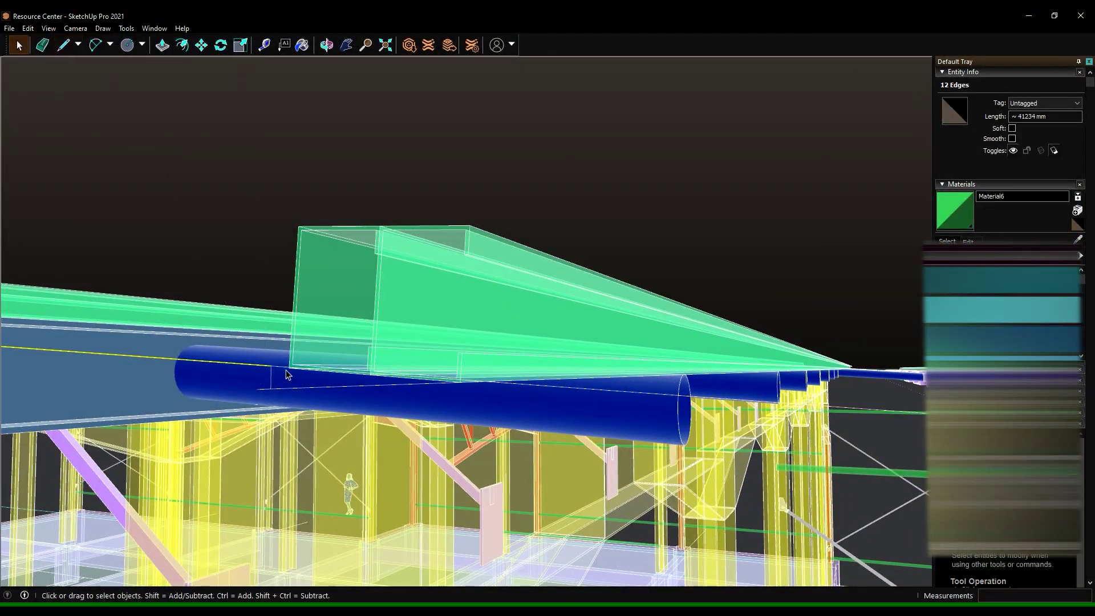
click(272, 388)
key(l)
mouse_move(464, 378)
middle_down()
mouse_move(533, 378)
mouse_move(562, 293)
mouse_move(395, 431)
middle_up()
Begin a line on the outer roof edge beam, switching between Move and Line
click(395, 430)
scroll(395, 430, up, 3)
scroll(414, 489, down, 5)
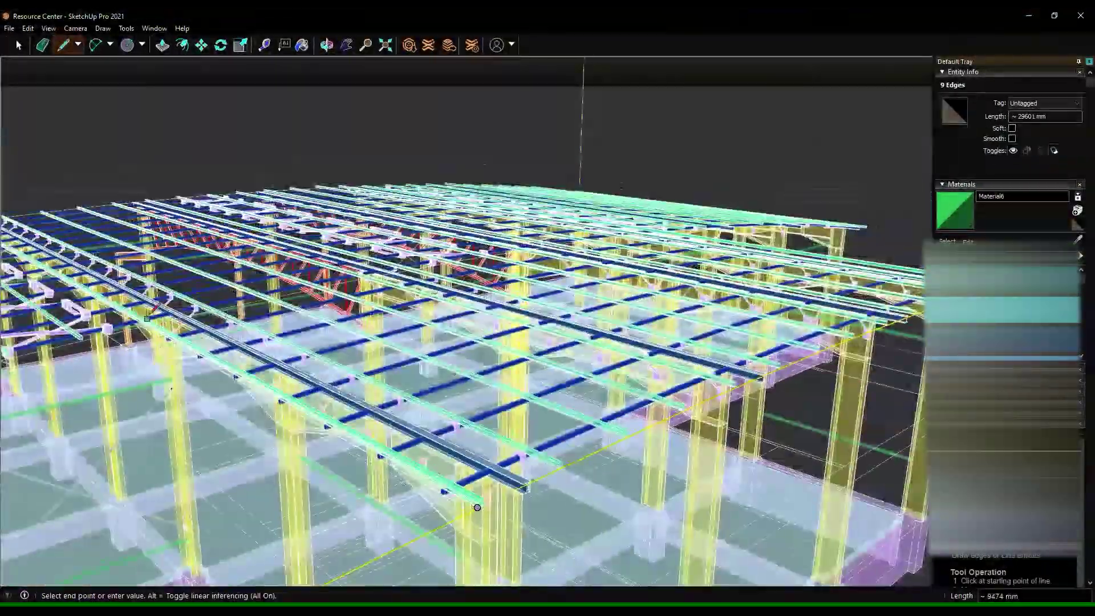
key(space)
key(m)
scroll(449, 419, up, 3)
scroll(289, 472, up, 3)
scroll(289, 472, down, 4)
key(l)
scroll(627, 462, up, 2)
scroll(506, 566, down, 1)
scroll(399, 399, down, 3)
scroll(238, 132, down, 2)
scroll(696, 323, up, 4)
key(space)
scroll(695, 322, up, 4)
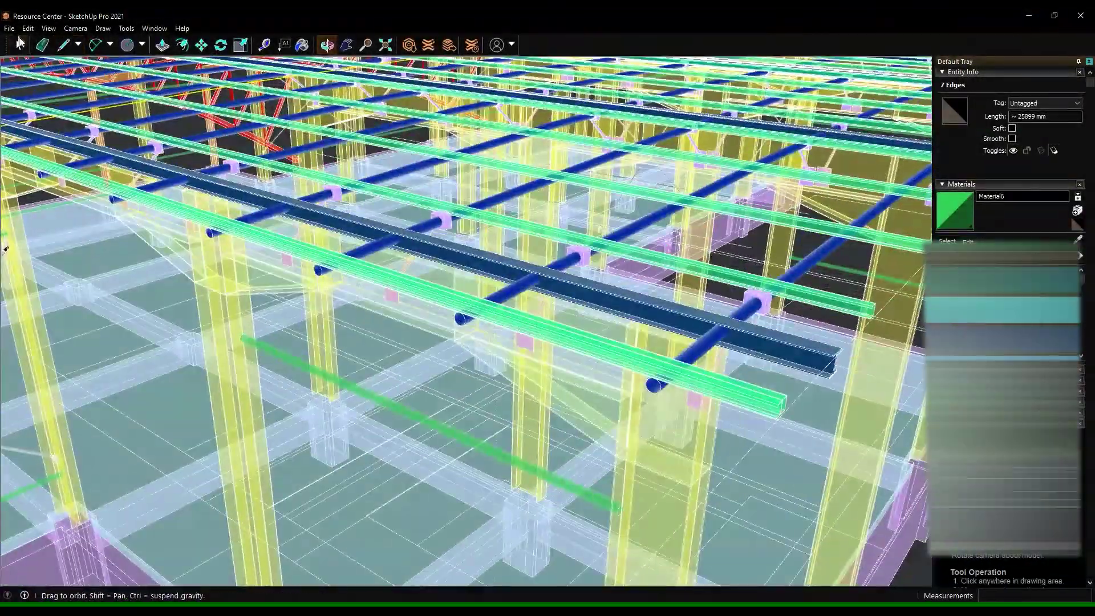
Check the 12298 mm beam edge and the curved roof-edge arc, then clear the selection
click(806, 431)
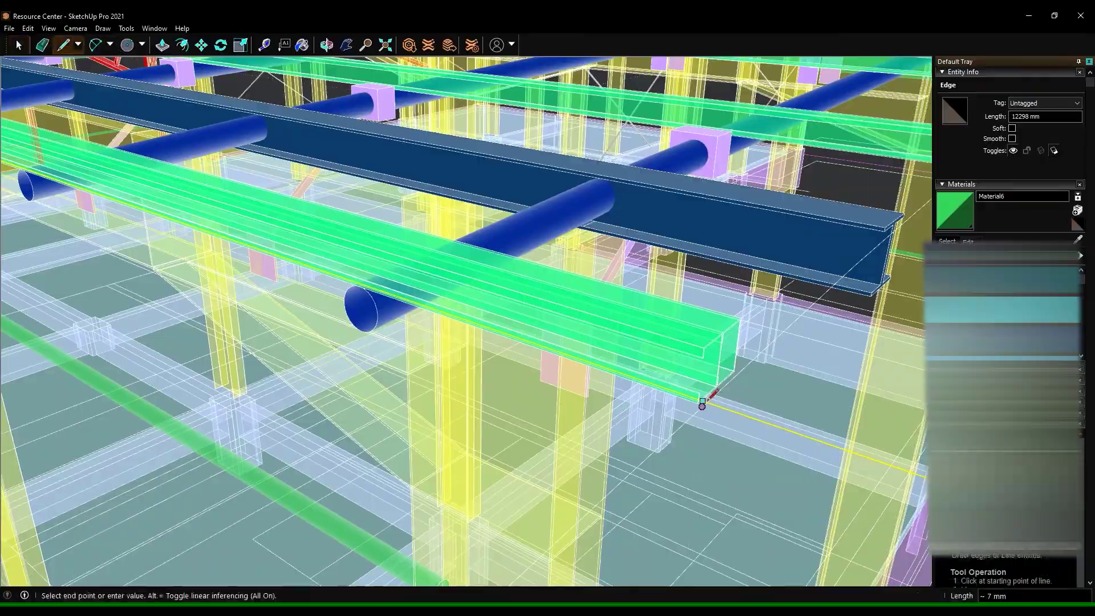
scroll(701, 405, down, 3)
scroll(252, 276, up, 3)
key(space)
scroll(220, 378, down, 2)
scroll(624, 365, up, 3)
click(623, 365)
scroll(621, 354, down, 3)
scroll(619, 331, down, 2)
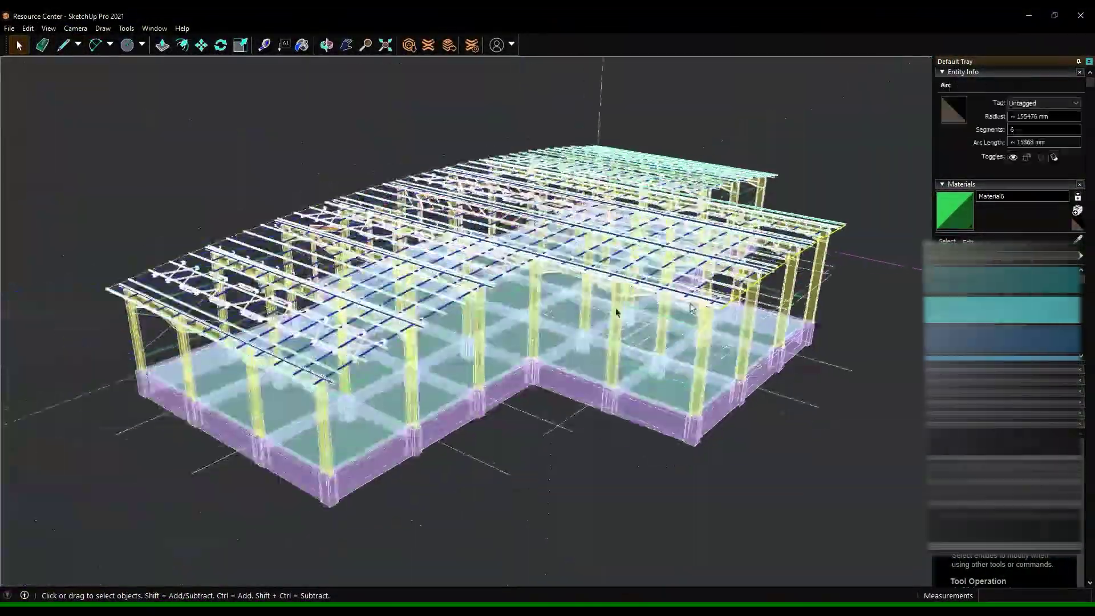
scroll(616, 312, up, 4)
scroll(365, 462, down, 2)
scroll(98, 244, up, 3)
click(98, 244)
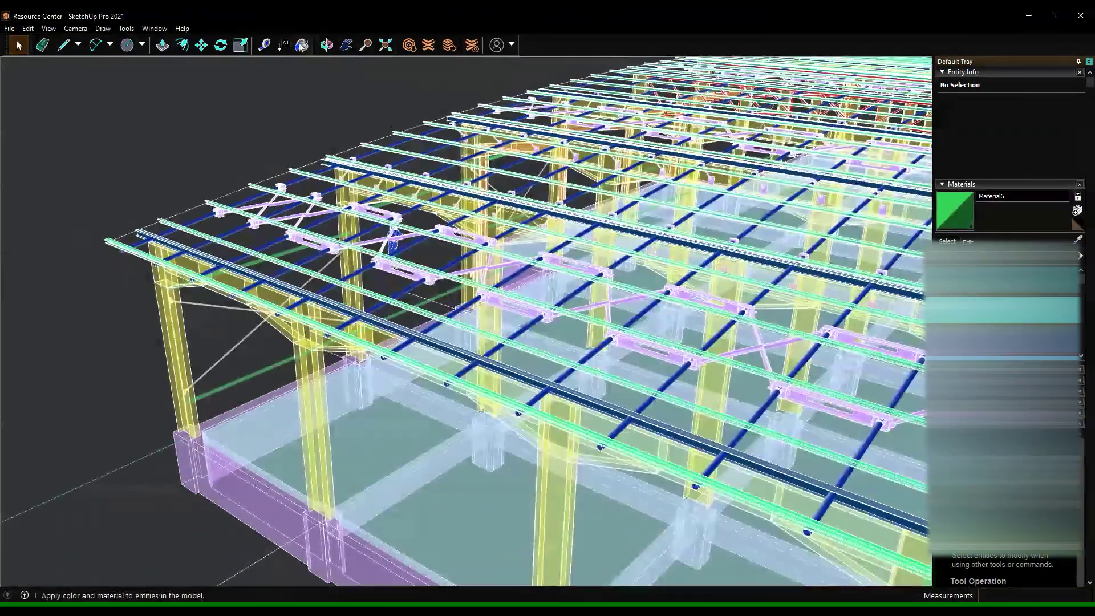
scroll(416, 301, up, 4)
Start the fascia profile line at the end of the outer roof edge beam
key(l)
click(415, 304)
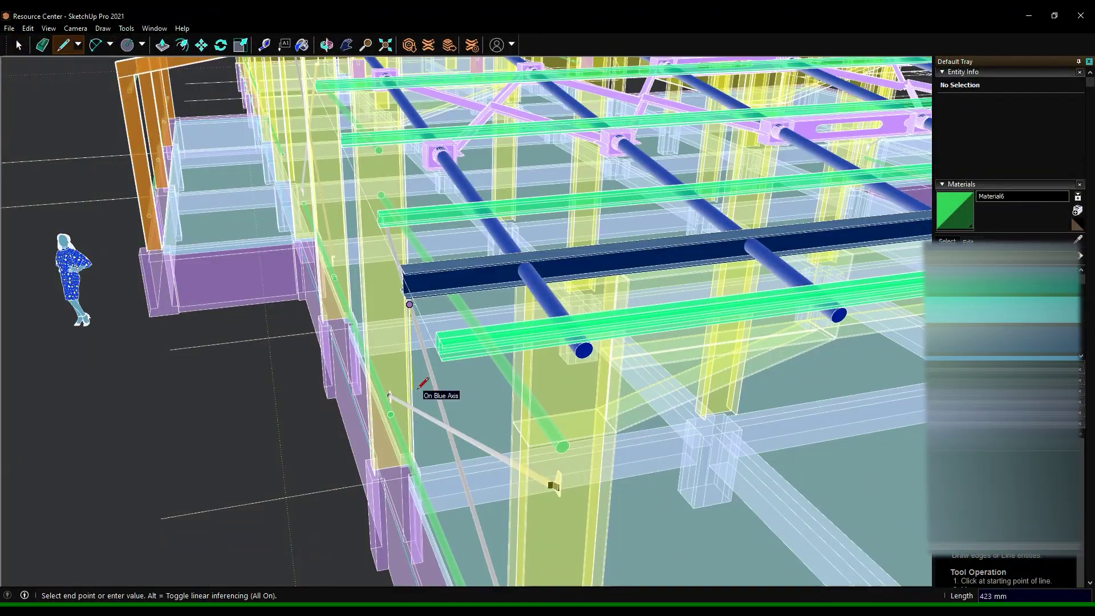
scroll(419, 387, up, 3)
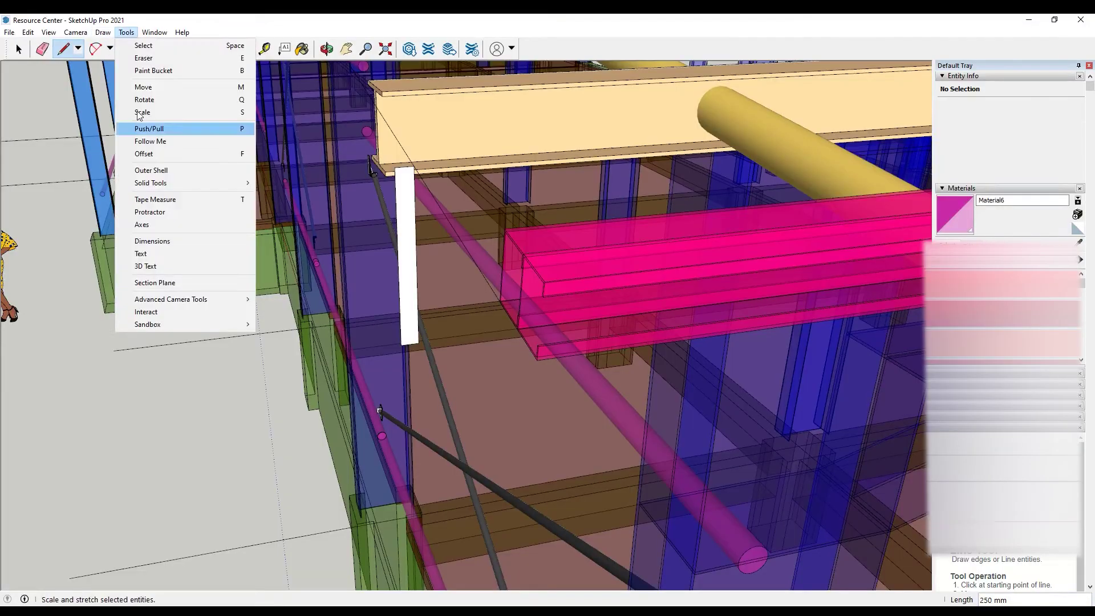
scroll(473, 233, down, 5)
key(o)
scroll(473, 234, down, 5)
Thicken the fascia face at the roof corner with Push/Pull
drag(473, 233, 283, 377)
key(f)
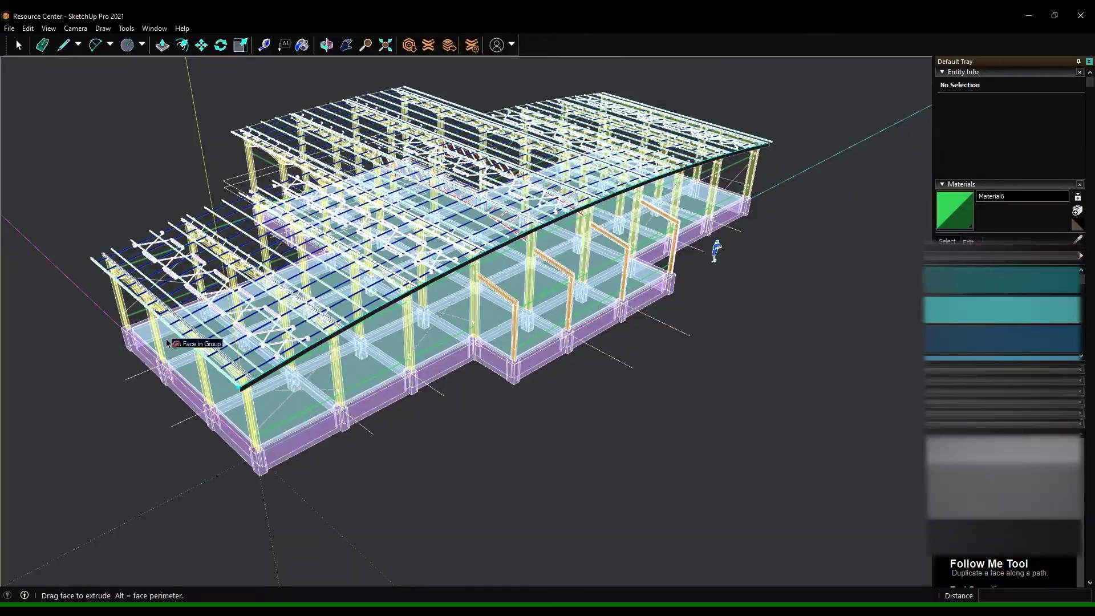
middle_drag(166, 342, 687, 403)
scroll(707, 320, up, 10)
key(p)
click(710, 336)
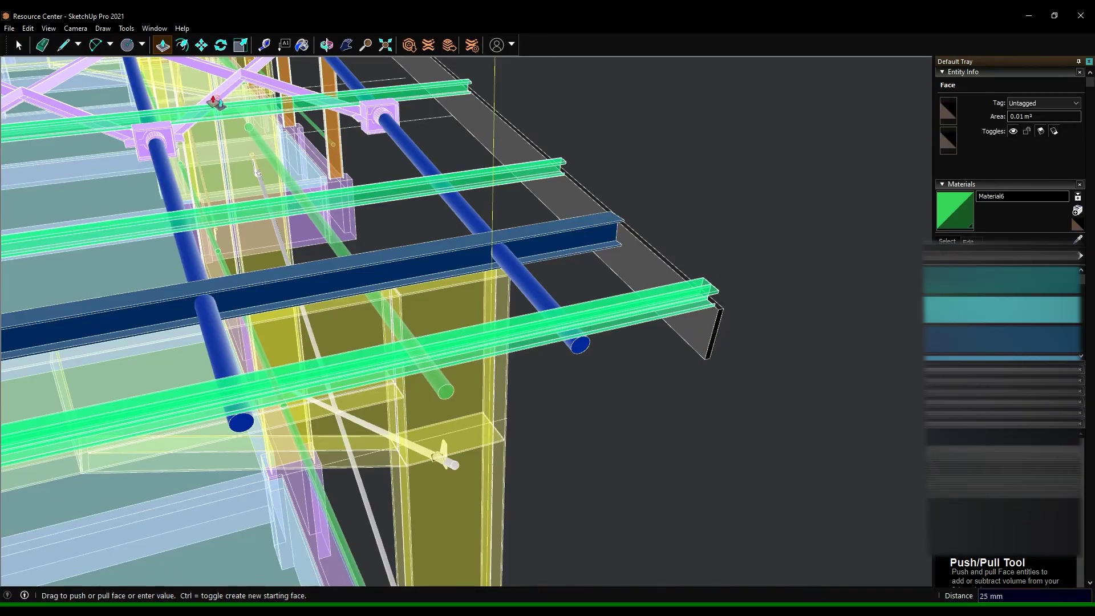
Push/Pull the fascia end face at the beam end
key(l)
key(f)
scroll(692, 358, down, 5)
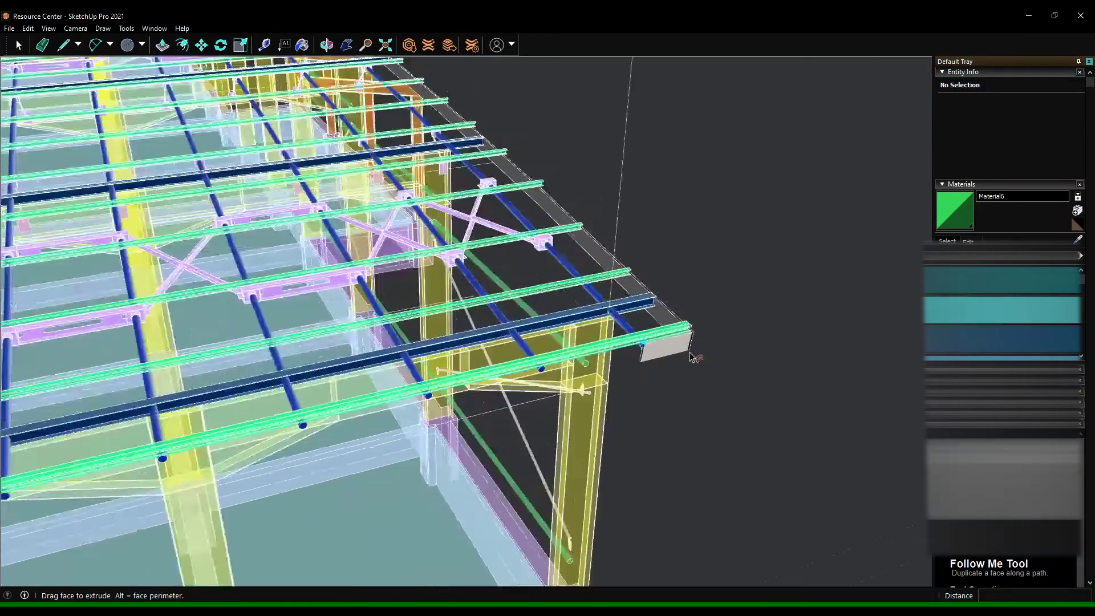
scroll(693, 358, down, 5)
middle_drag(692, 357, 777, 391)
scroll(777, 391, up, 5)
key(p)
click(787, 371)
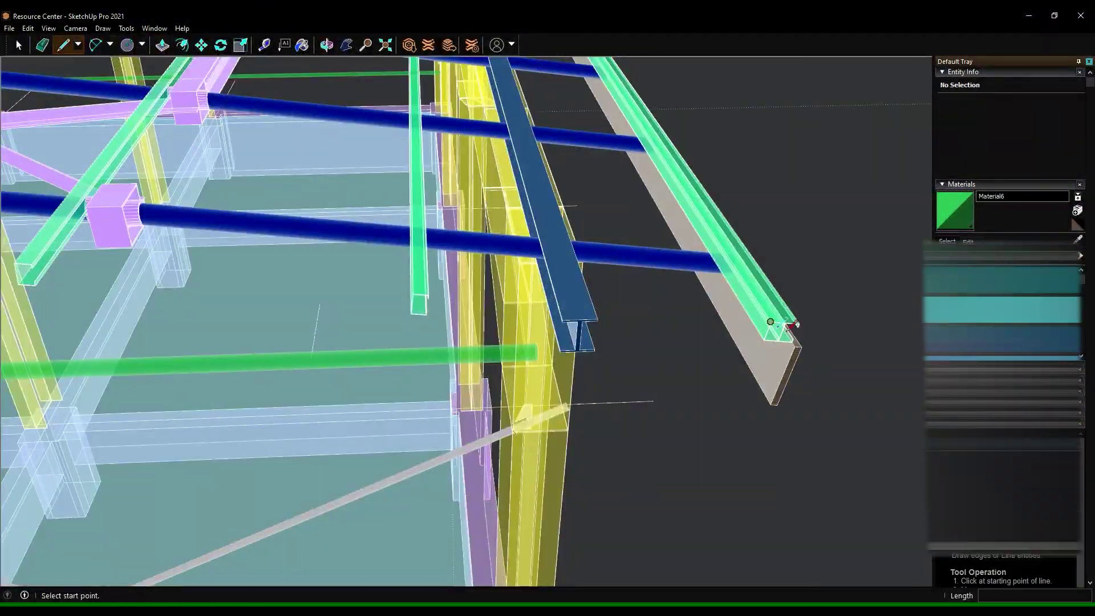
Orbit and zoom around the roof frame to inspect the fascia with Follow Me active
scroll(793, 325, up, 3)
key(f)
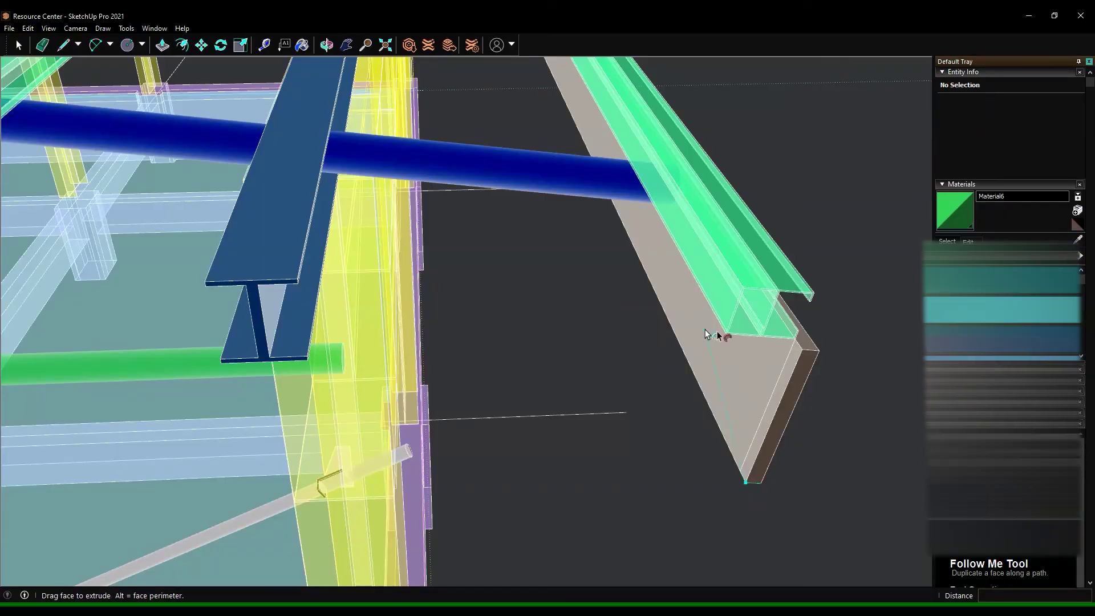
scroll(705, 333, down, 5)
middle_drag(706, 334, 336, 331)
scroll(513, 339, up, 3)
scroll(337, 331, up, 5)
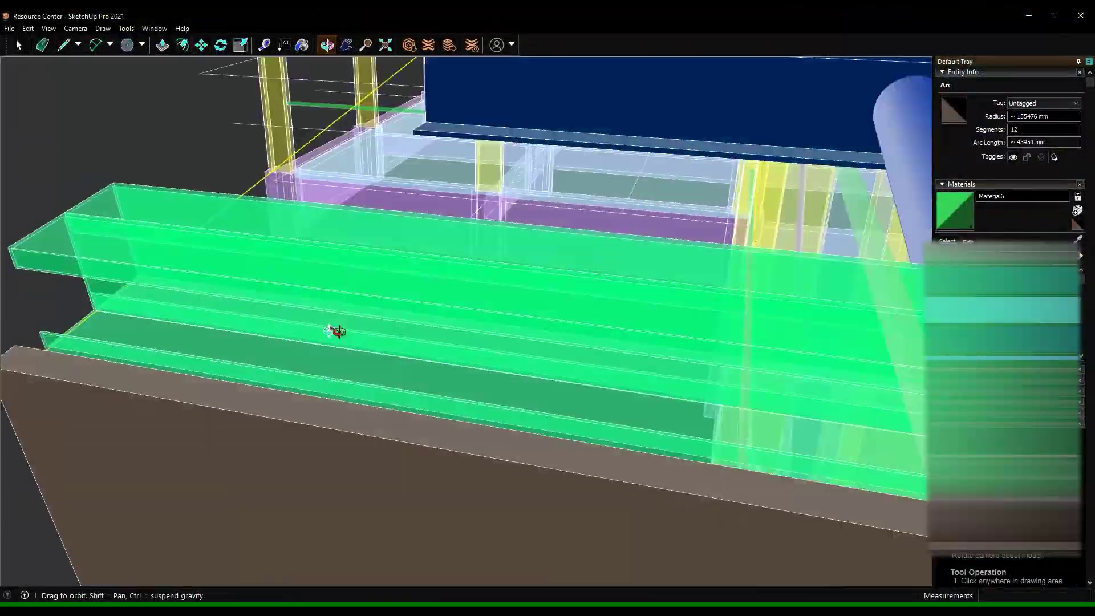
scroll(336, 331, down, 5)
scroll(336, 331, up, 3)
click(19, 46)
Pick a pink connector as the sweep path and dismiss the not-a-valid-path warning
scroll(188, 171, up, 3)
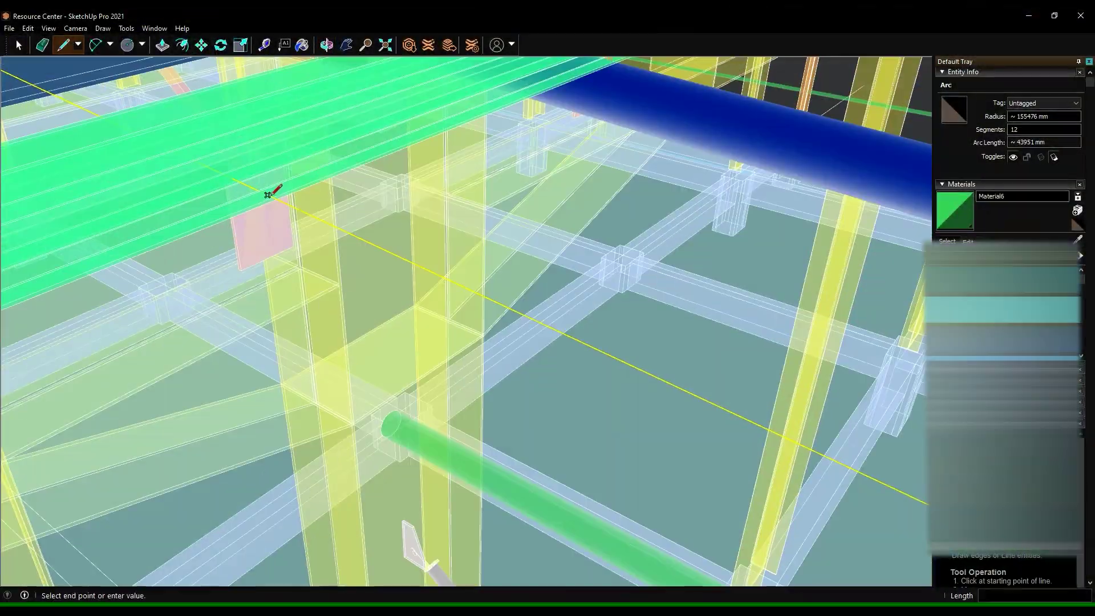
key(space)
scroll(211, 174, down, 2)
click(237, 197)
scroll(699, 171, down, 2)
scroll(699, 171, down, 5)
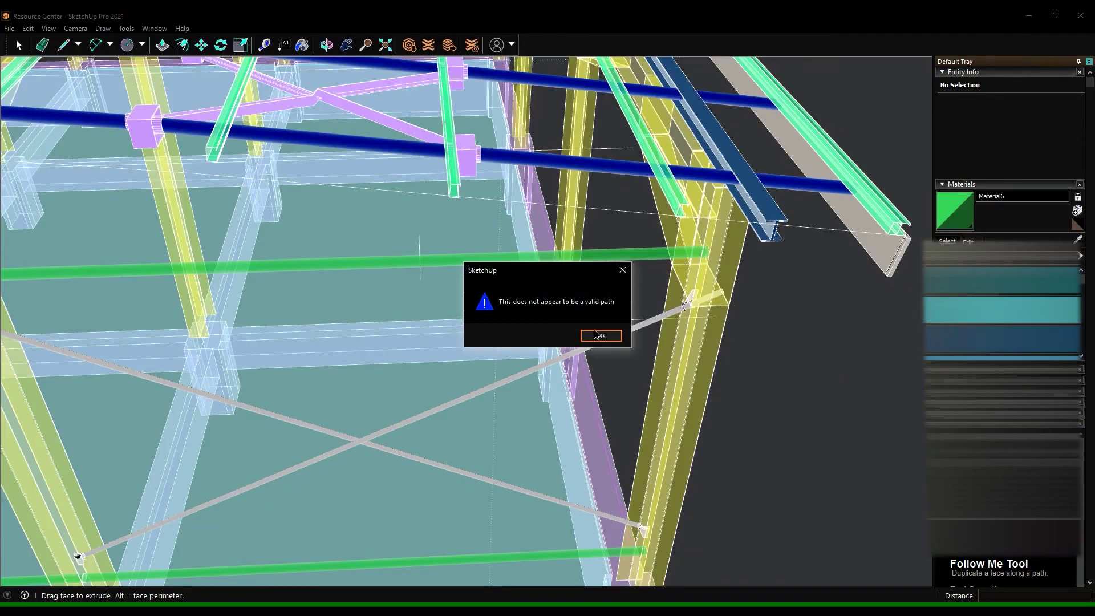
click(596, 334)
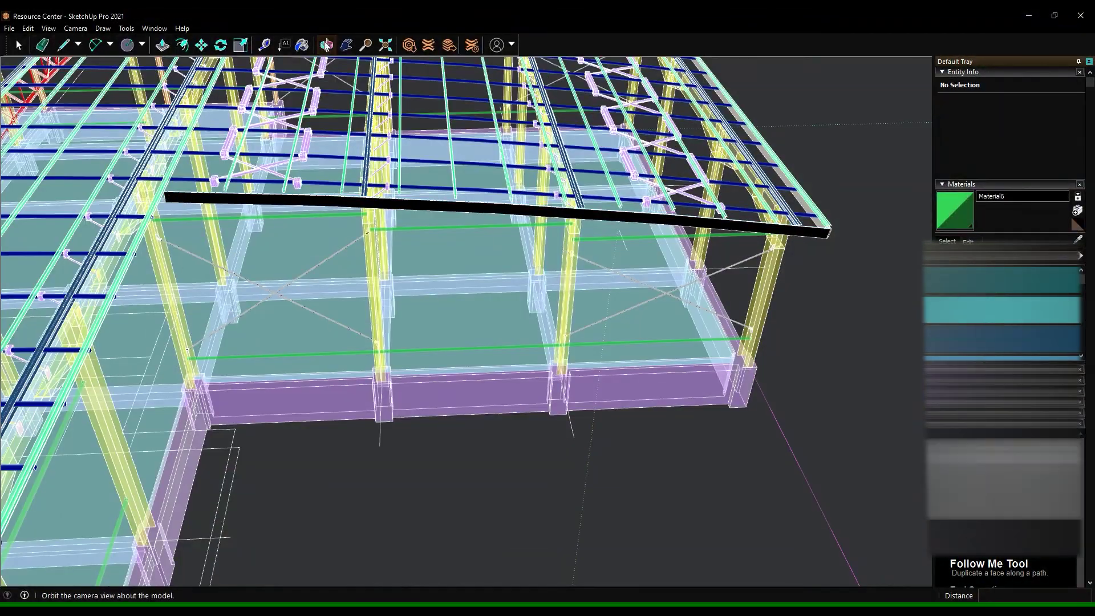
Draw a line from the black band's corner
key(f)
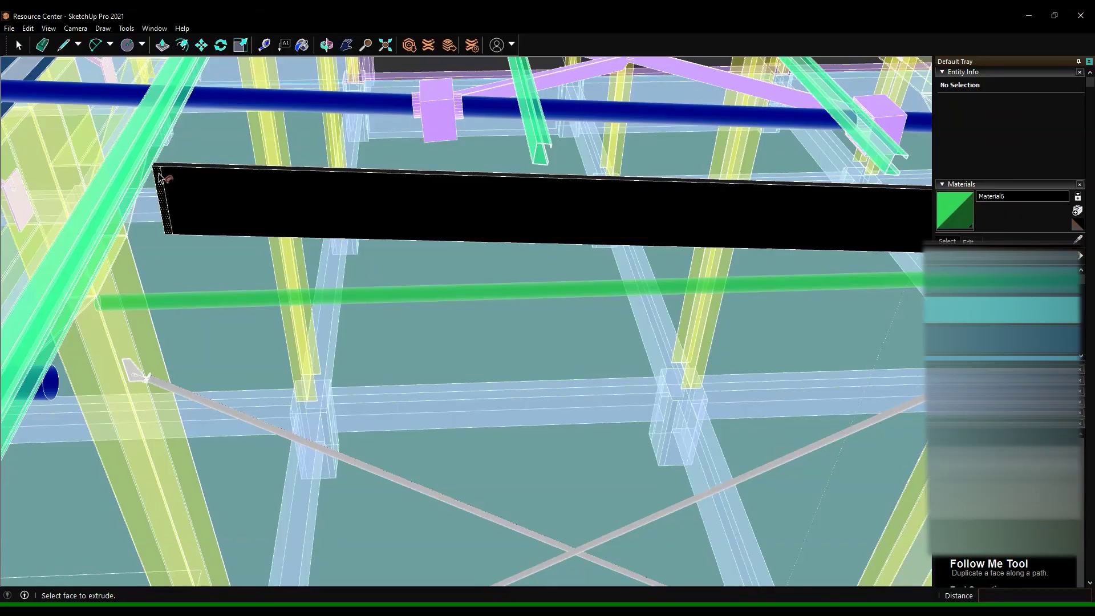
key(l)
mouse_move(90, 296)
middle_down()
mouse_move(187, 91)
mouse_move(85, 287)
middle_up()
click(187, 92)
key(f)
mouse_move(85, 376)
middle_down()
mouse_move(245, 126)
mouse_move(342, 257)
middle_up()
Pull the fascia end face outward, then cancel the push-pull
key(p)
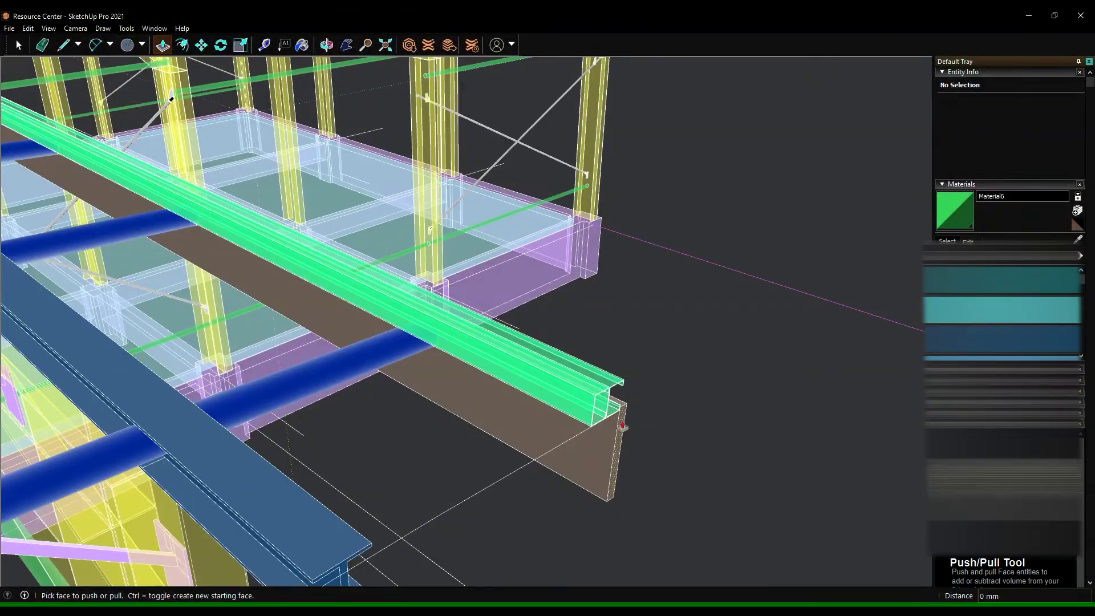
click(481, 324)
key(l)
click(632, 423)
scroll(604, 427, up, 2)
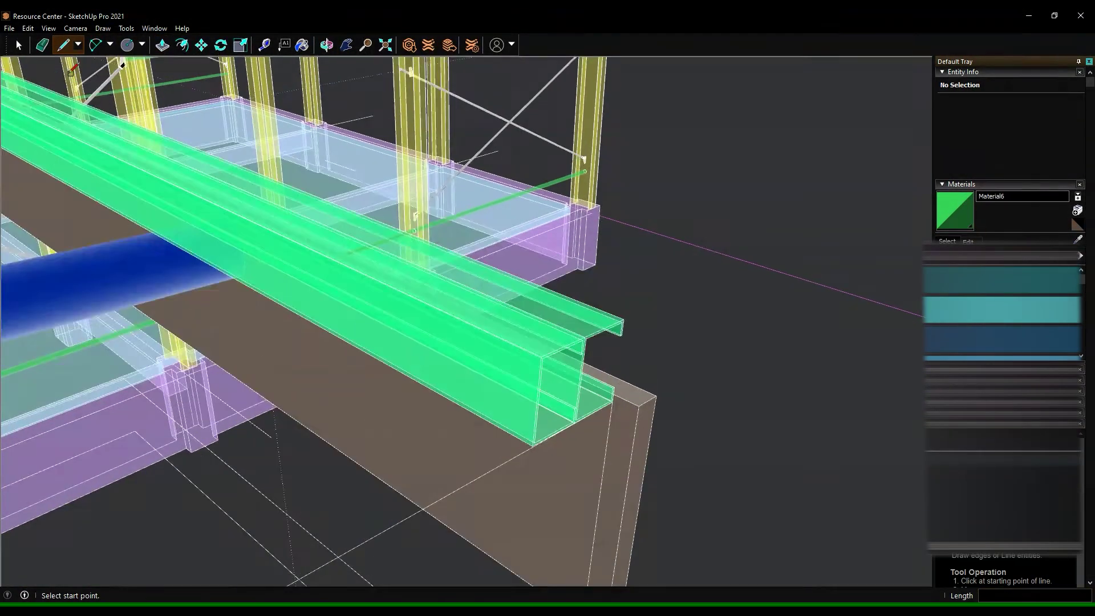
key(f)
scroll(603, 427, down, 5)
Draw a line from the beam corner, viewing the roof from above
middle_drag(548, 462, 439, 504)
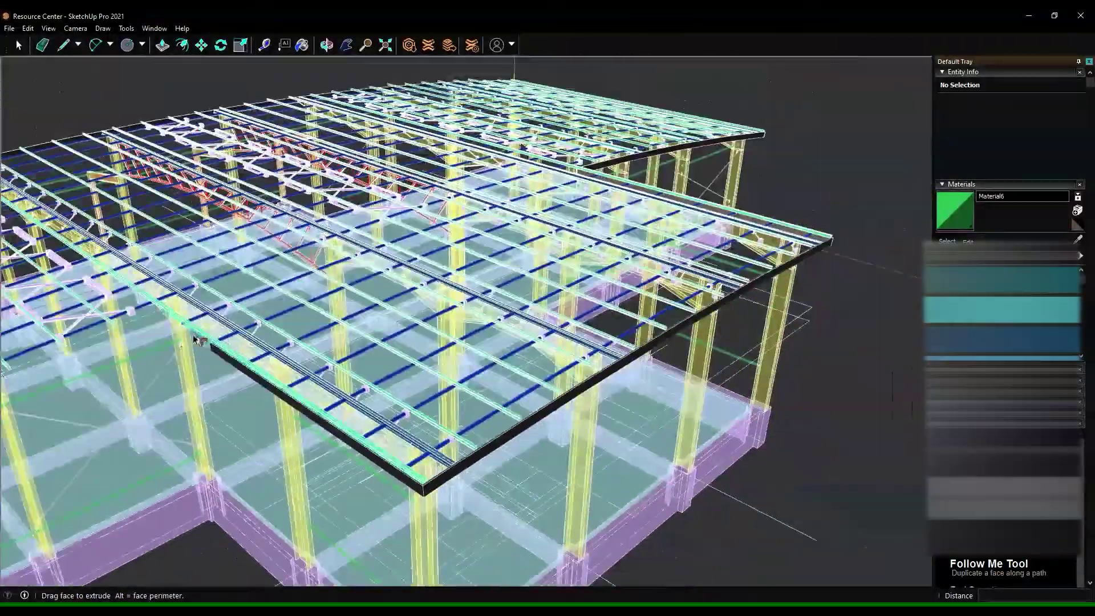
scroll(88, 363, up, 2)
scroll(88, 363, up, 5)
key(p)
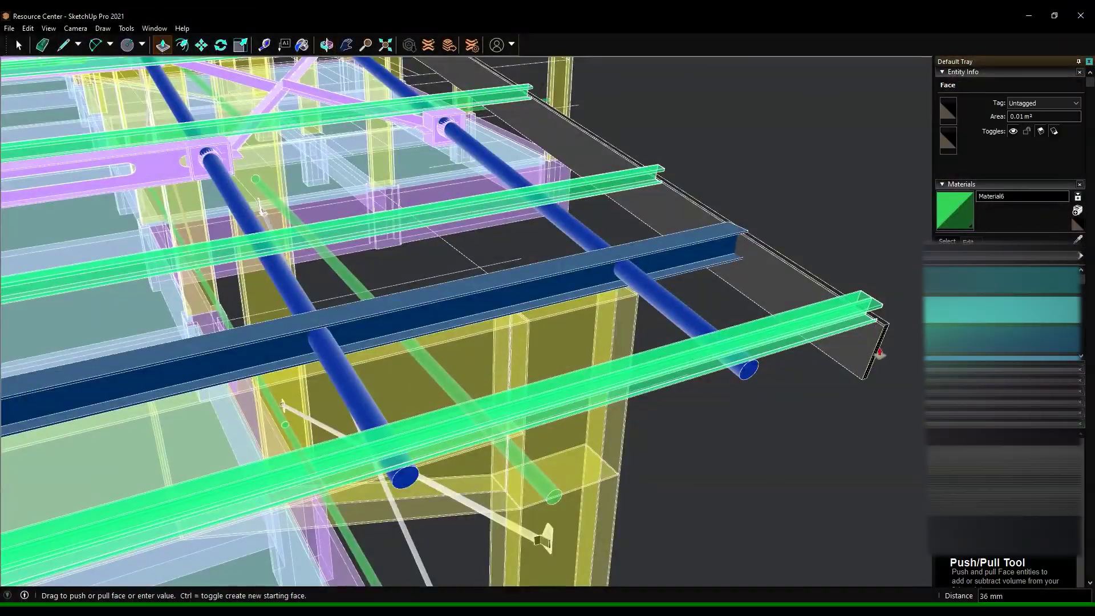
key(l)
click(874, 310)
Orbit out to review the whole roof grid with the fascia band
scroll(872, 308, up, 2)
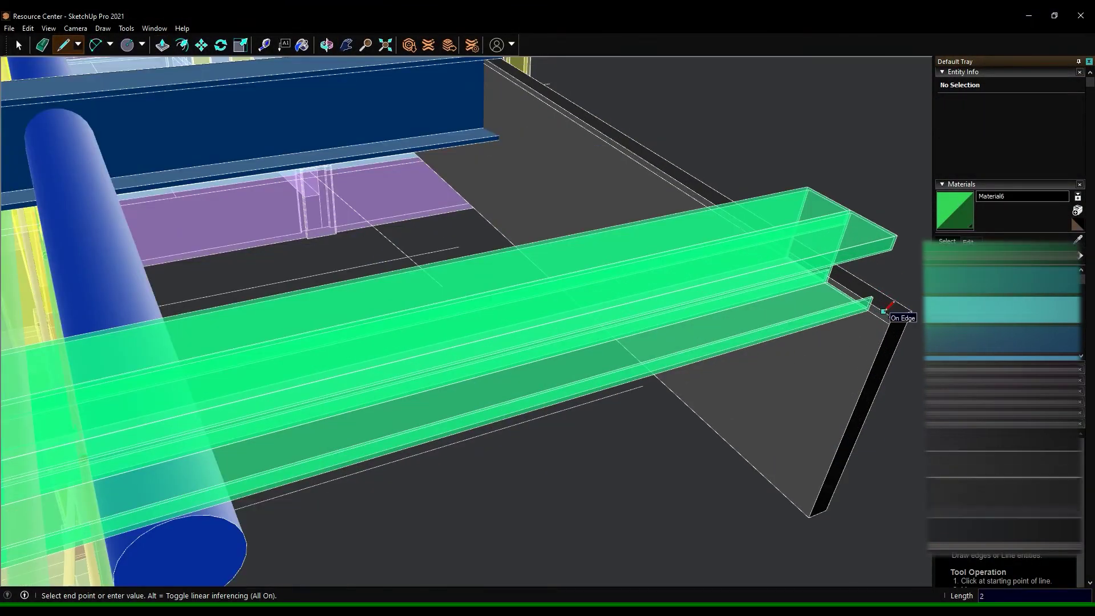
key(p)
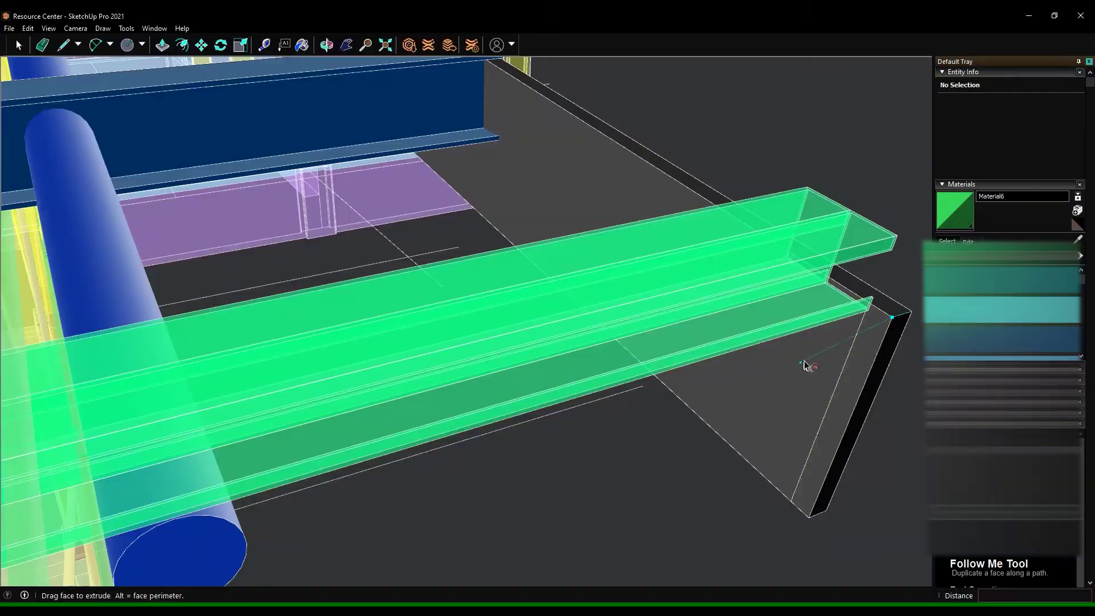
scroll(804, 365, down, 5)
middle_drag(610, 447, 164, 84)
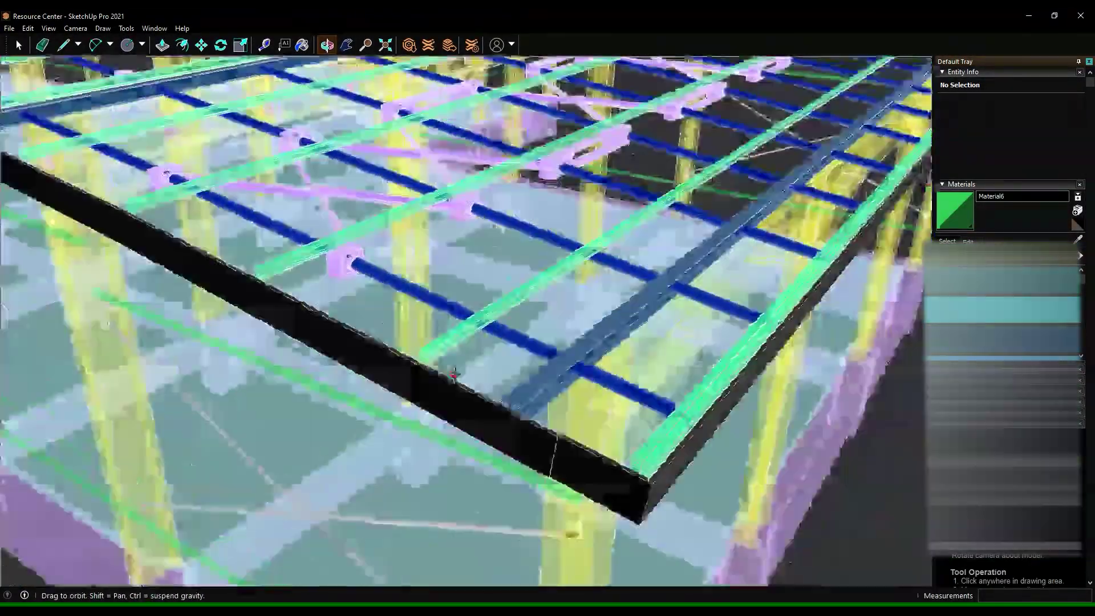
scroll(539, 371, up, 5)
Pick the fascia face at the seam between the band sections
key(m)
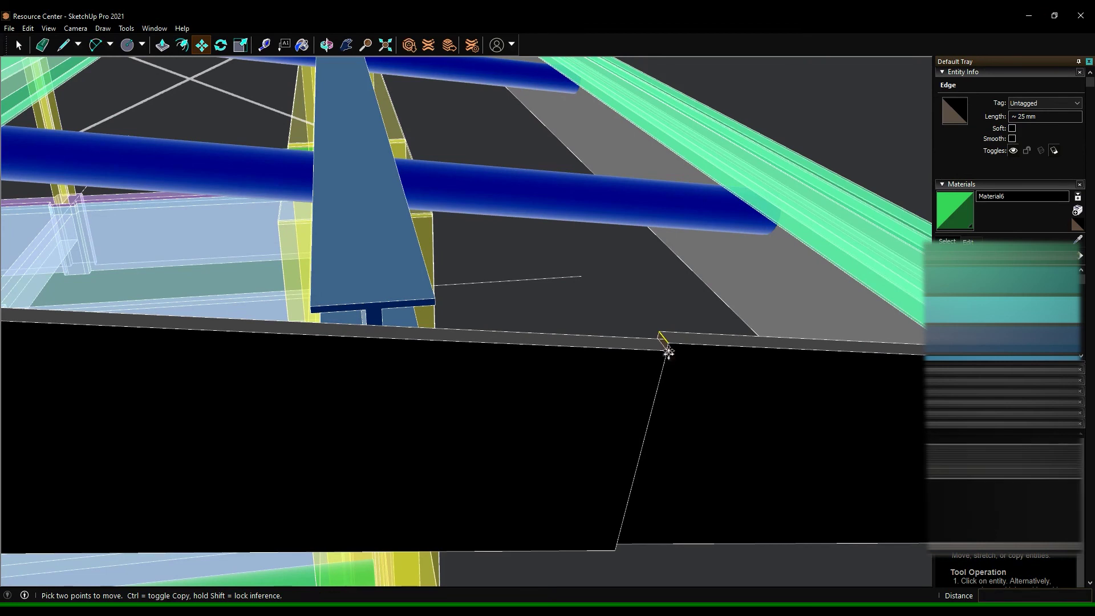
key(space)
mouse_move(541, 325)
middle_down()
mouse_move(660, 350)
mouse_move(668, 263)
middle_up()
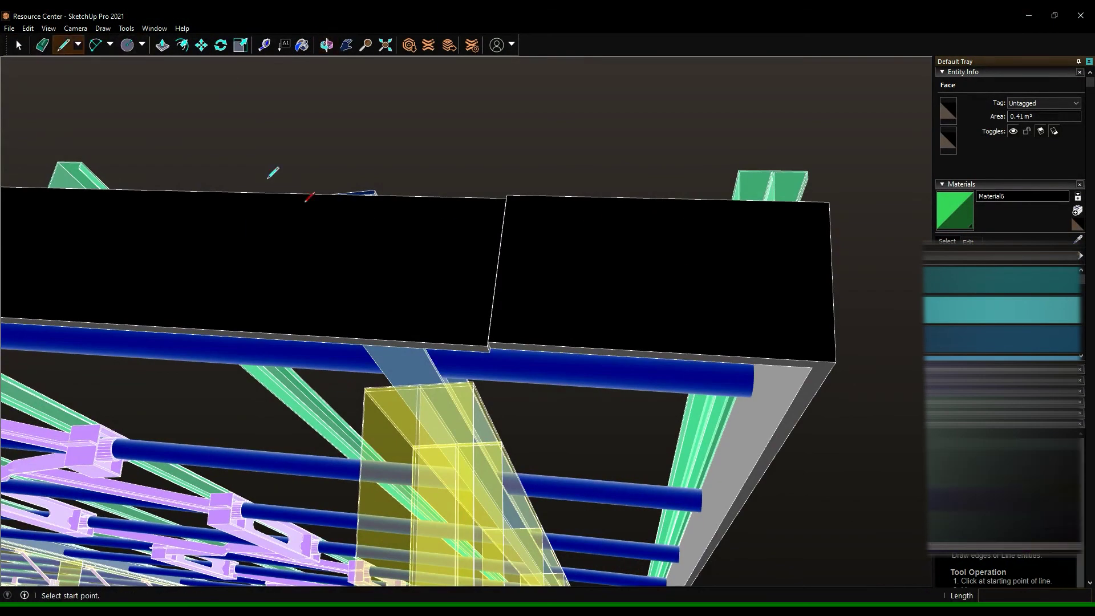
key(p)
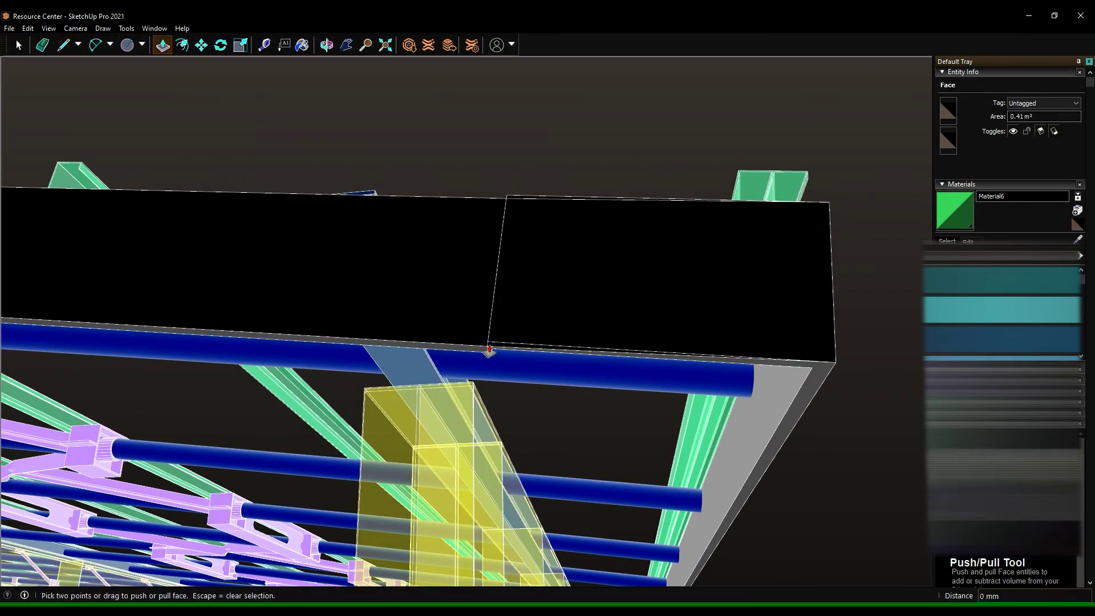
key(l)
middle_drag(408, 206, 166, 55)
click(163, 51)
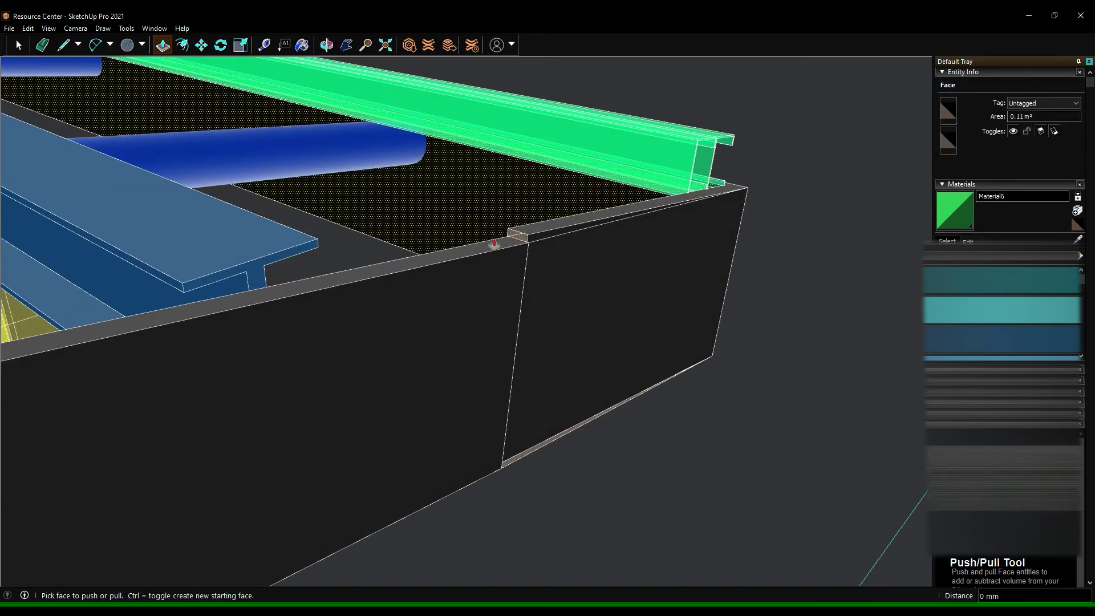
scroll(570, 240, up, 3)
mouse_move(433, 267)
middle_down()
mouse_move(458, 277)
mouse_move(410, 245)
middle_up()
Select the edge along the fascia top and draw lines to form the strip
key(p)
key(space)
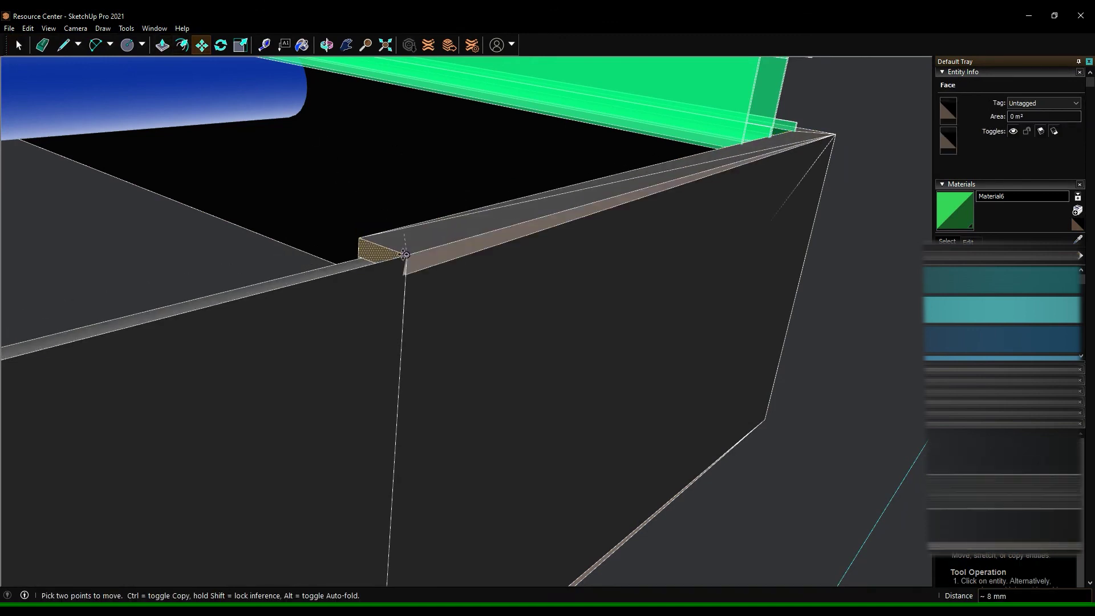
scroll(386, 247, down, 3)
middle_drag(386, 246, 417, 328)
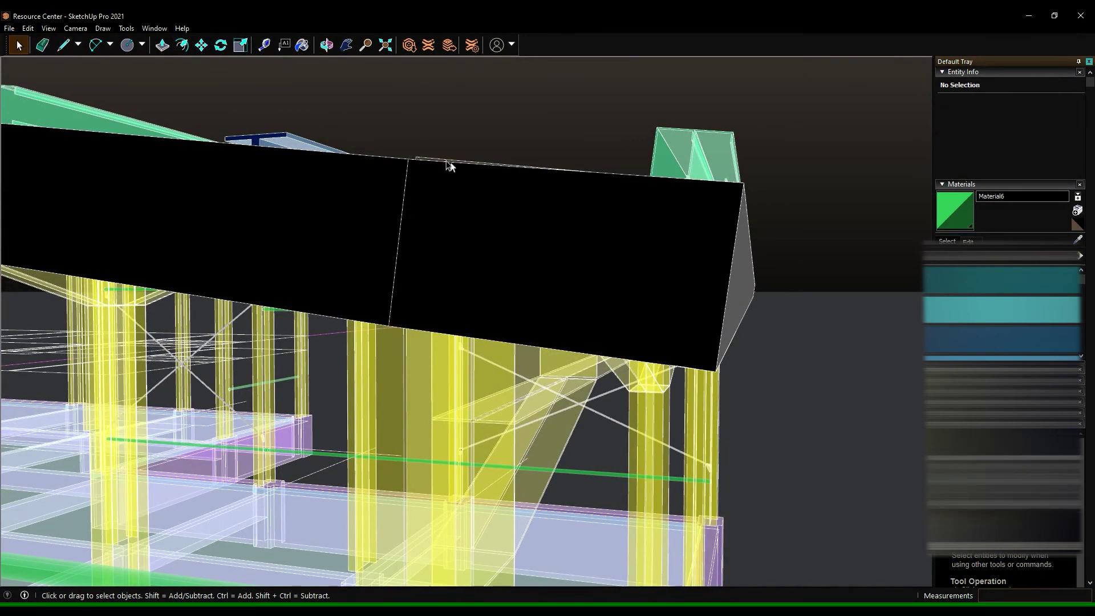
click(416, 159)
middle_drag(415, 159, 431, 255)
key(l)
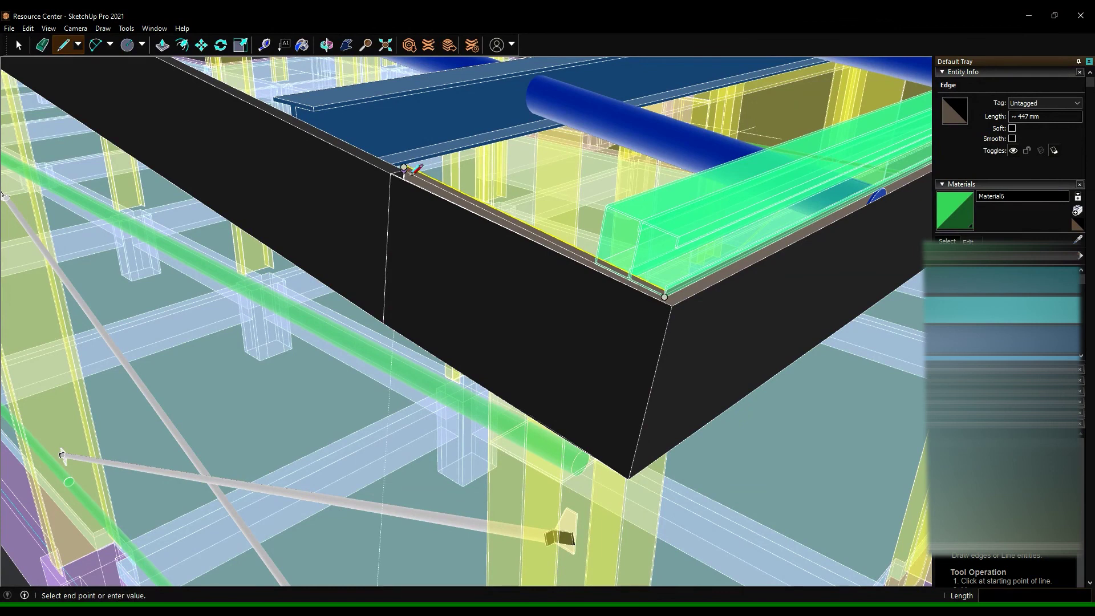
scroll(670, 305, up, 5)
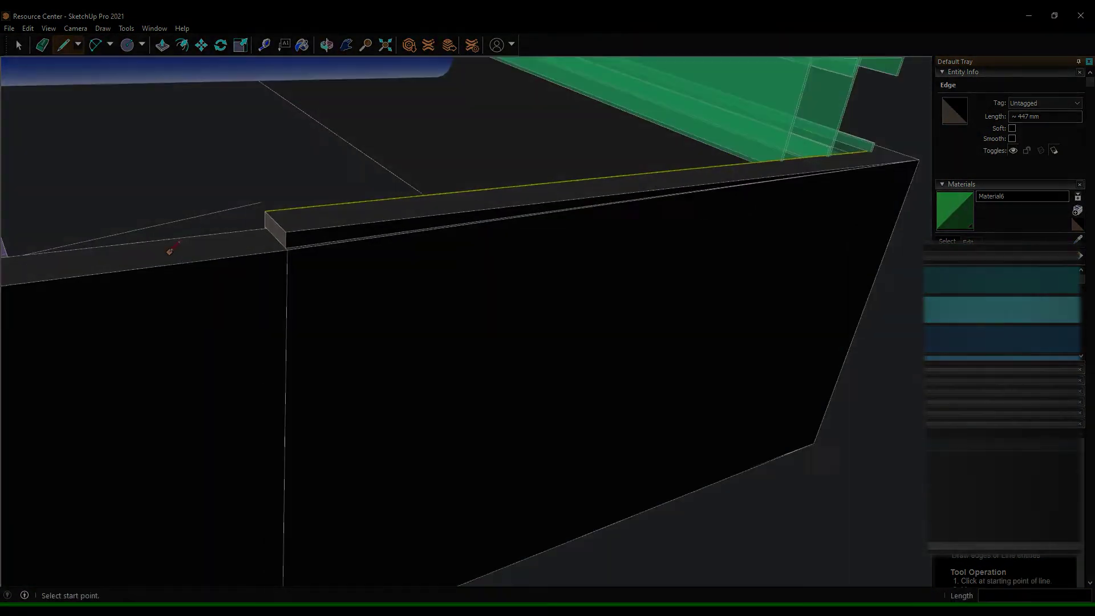